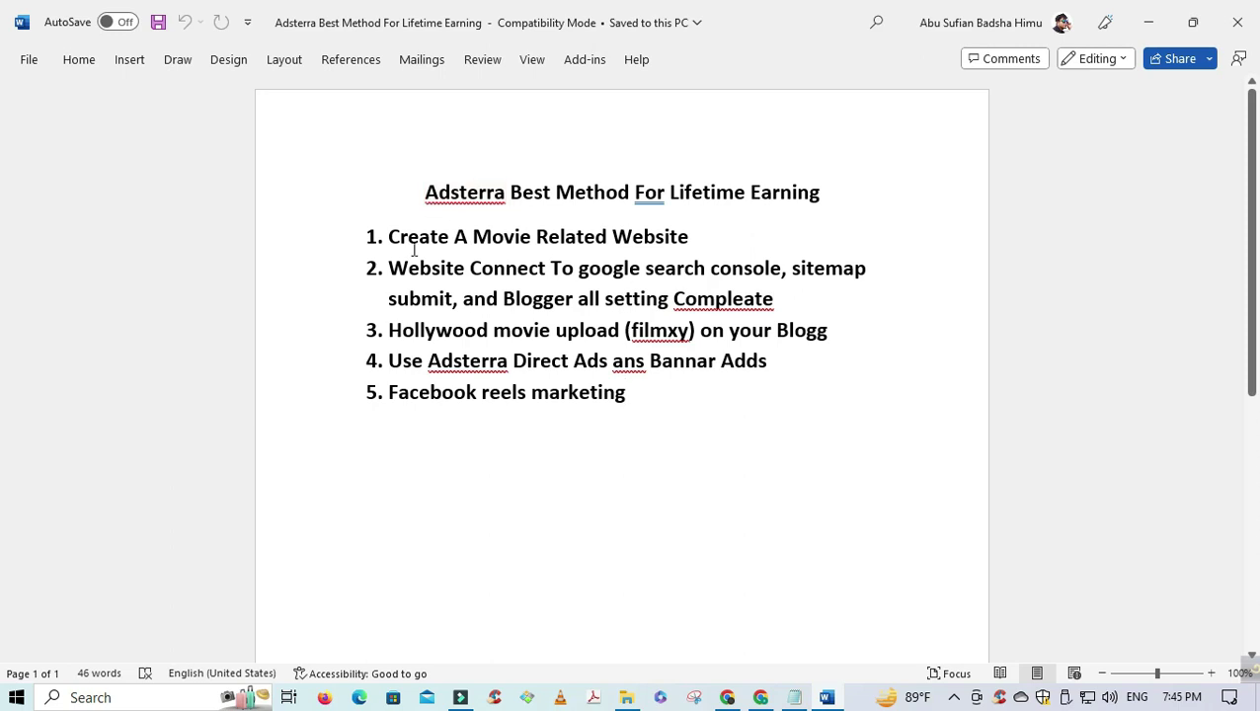
- Highlight the first list item about creating a movie website, switch to Chrome and open The Quiet Place blog's home page
{"action": "left_click_drag", "start_coordinate": [696, 237], "coordinate": [389, 238]}
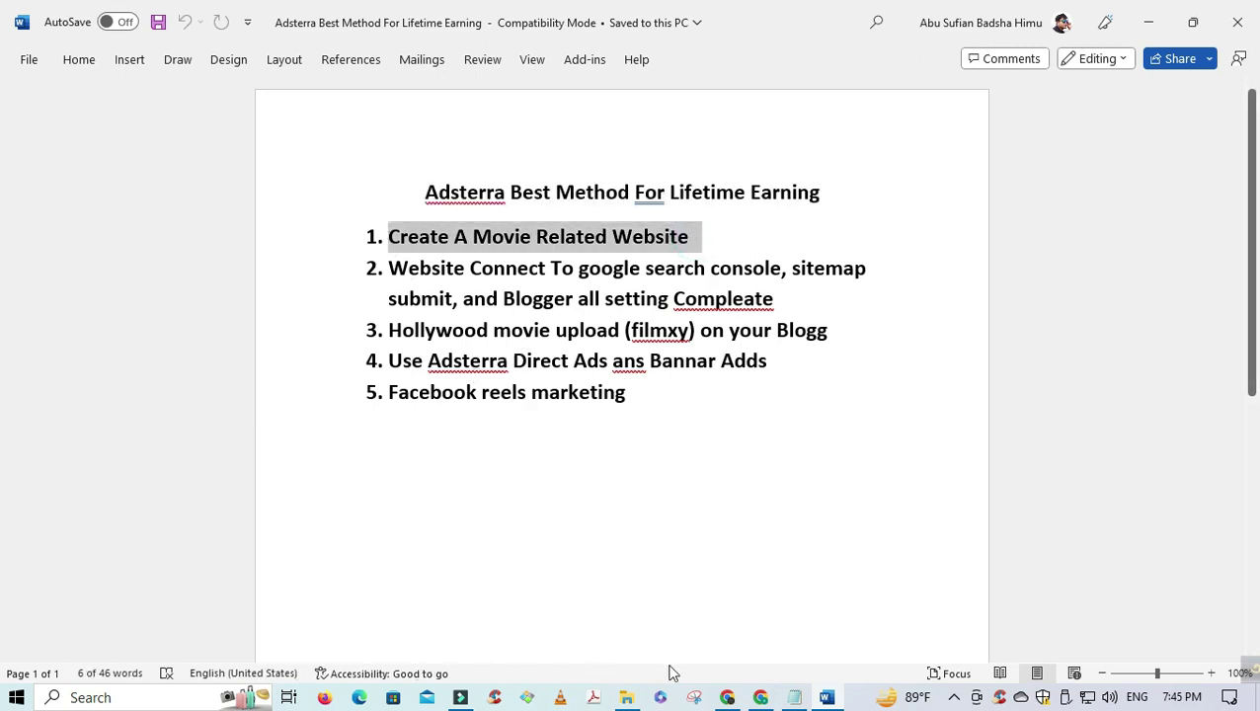
{"action": "left_click", "coordinate": [727, 697]}
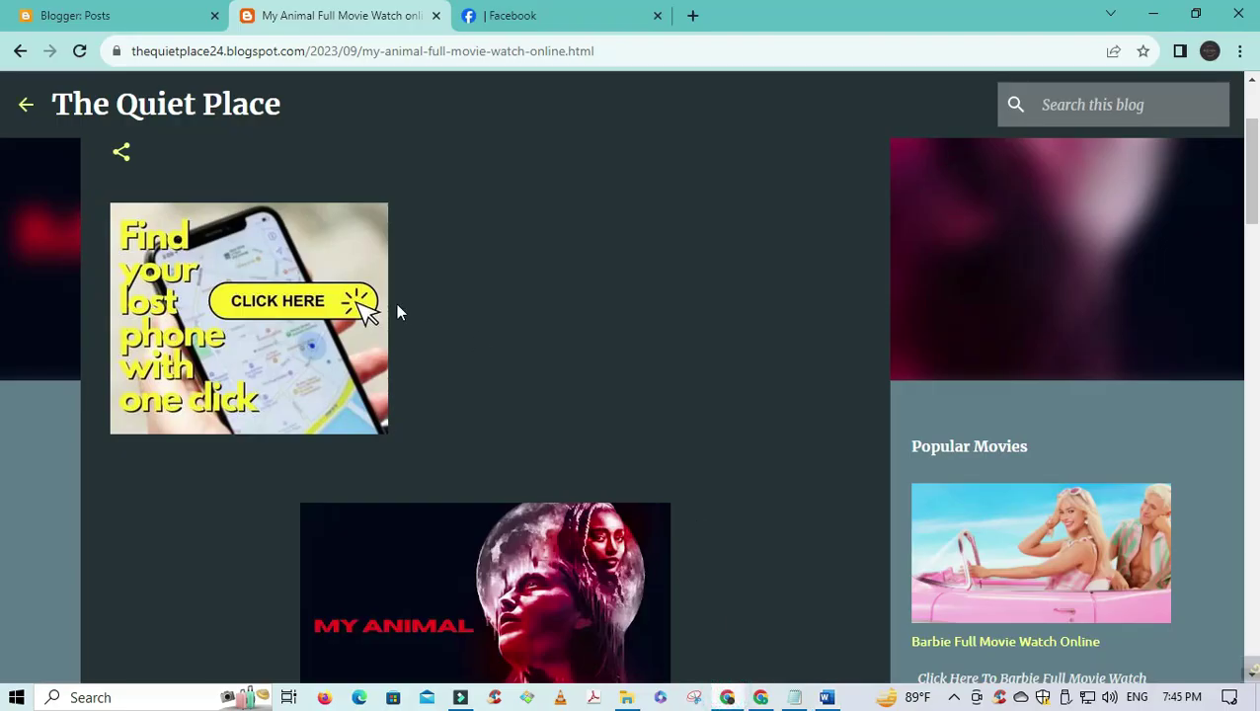
{"action": "scroll", "coordinate": [396, 306], "scroll_direction": "up", "scroll_amount": 2}
{"action": "left_click", "coordinate": [145, 101]}
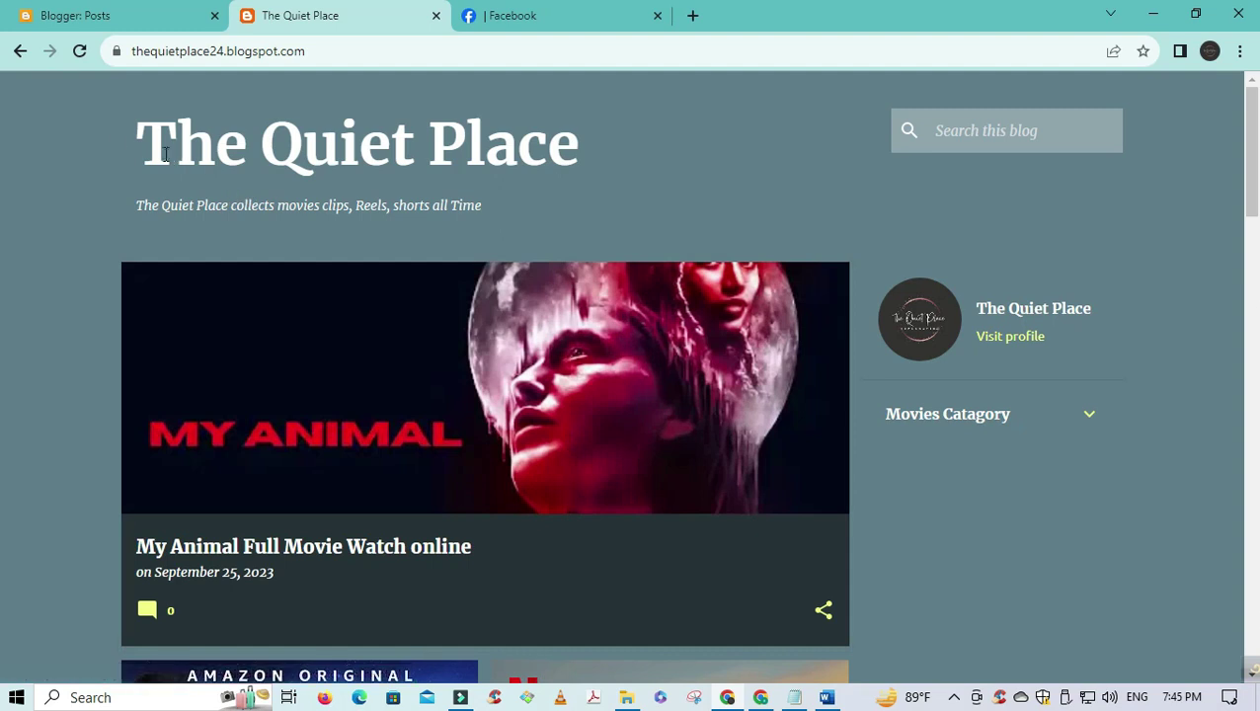
- Examine the title and home page content of The Quiet Place as an example of a movie blog
{"action": "left_click_drag", "start_coordinate": [139, 143], "coordinate": [610, 155]}
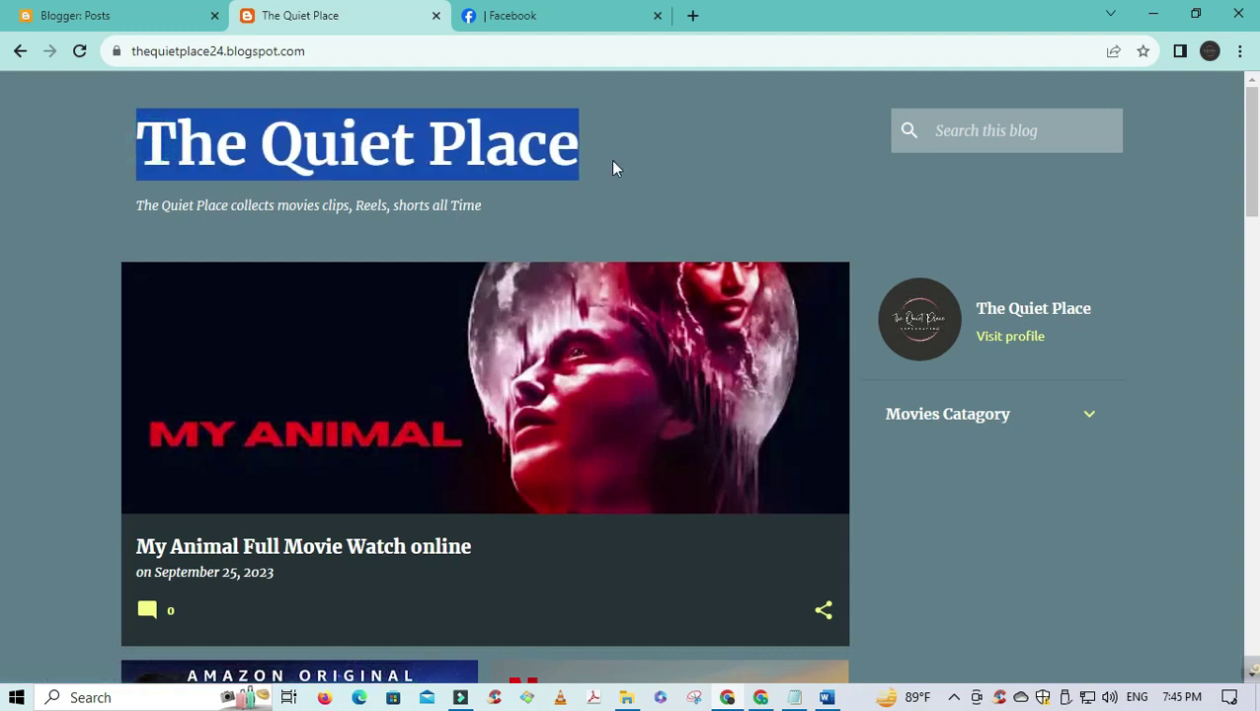
{"action": "left_click", "coordinate": [622, 179]}
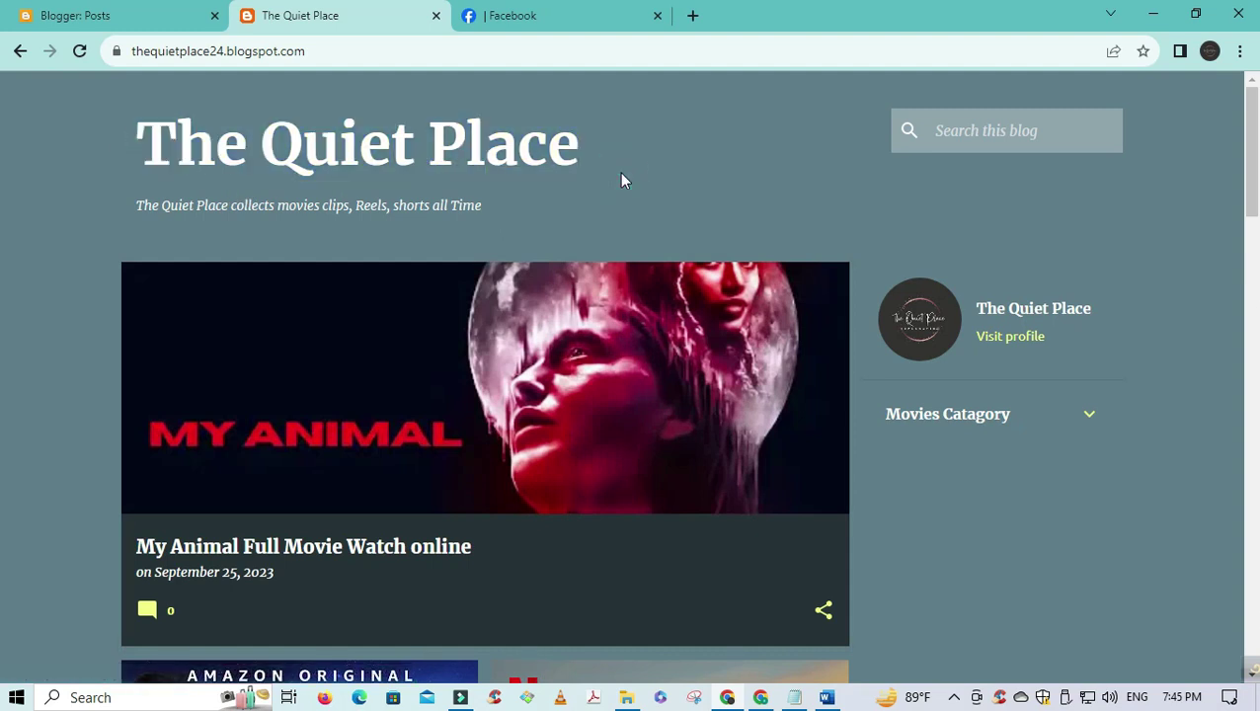
{"action": "triple_click", "coordinate": [128, 173]}
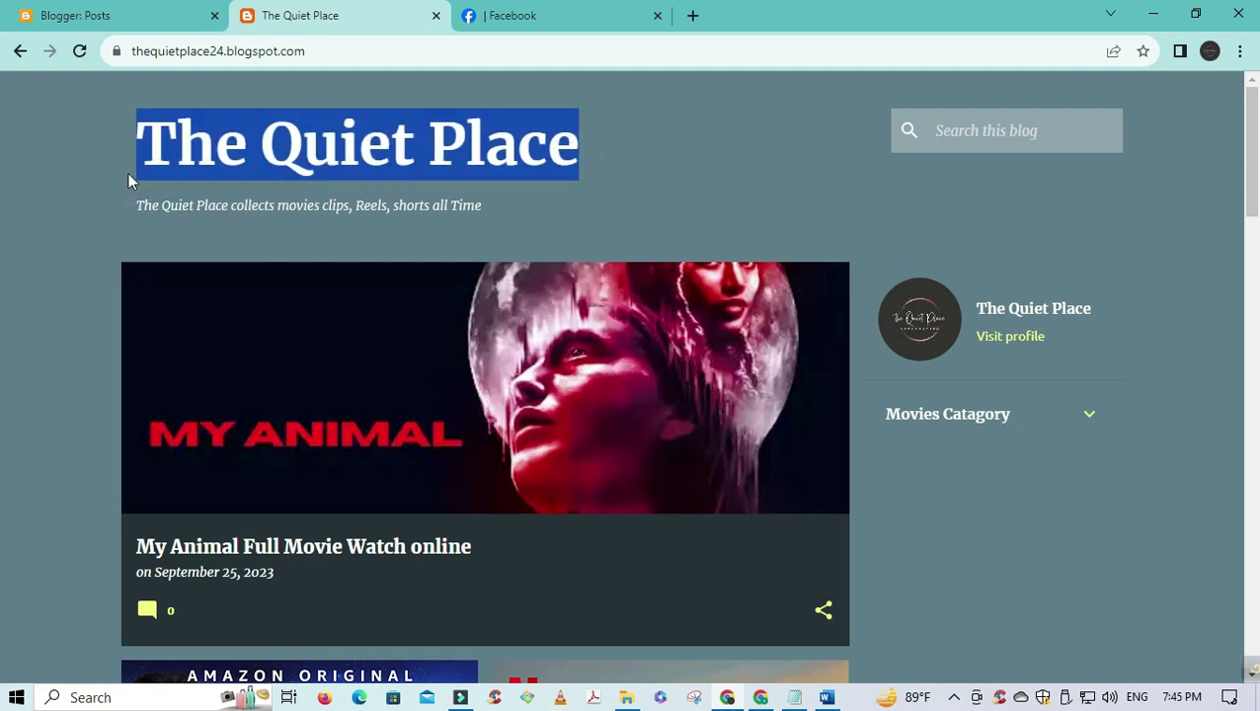
{"action": "left_click", "coordinate": [102, 165]}
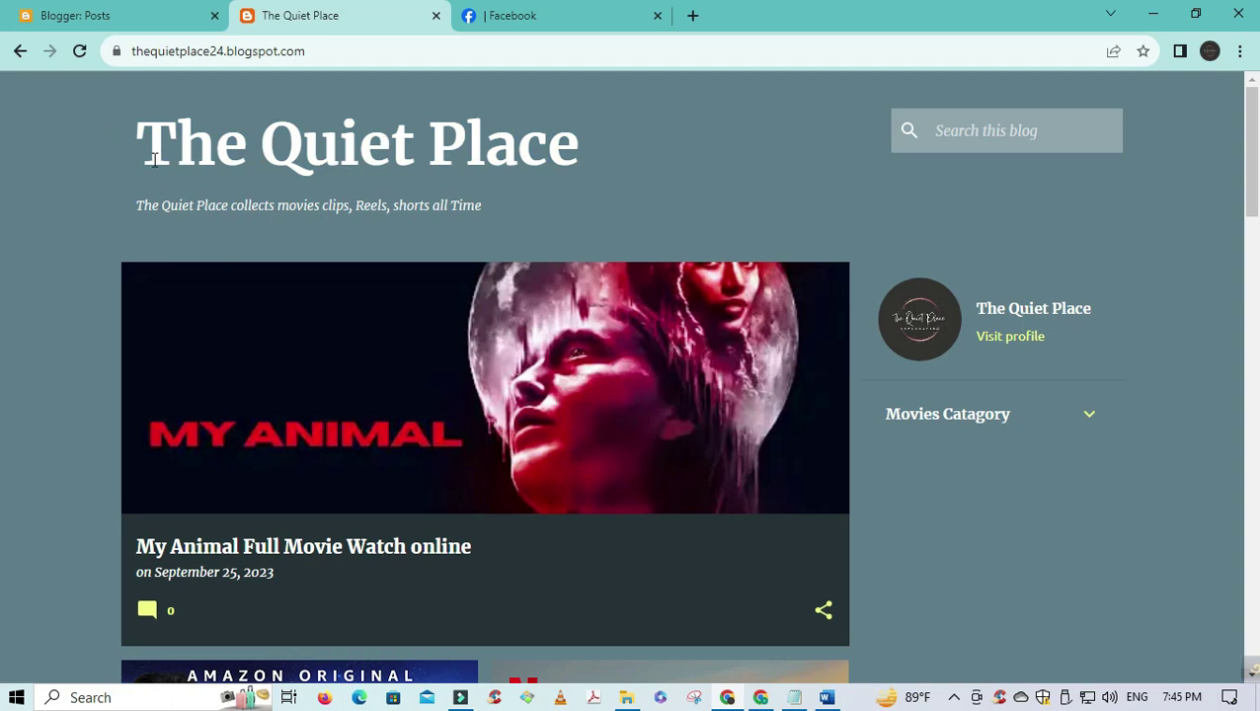
{"action": "left_click_drag", "start_coordinate": [138, 148], "coordinate": [579, 146]}
{"action": "left_click", "coordinate": [626, 152]}
{"action": "scroll", "coordinate": [613, 259], "scroll_direction": "down", "scroll_amount": 3}
{"action": "scroll", "coordinate": [613, 259], "scroll_direction": "up", "scroll_amount": 3}
{"action": "scroll", "coordinate": [613, 257], "scroll_direction": "down", "scroll_amount": 4}
{"action": "scroll", "coordinate": [612, 257], "scroll_direction": "up", "scroll_amount": 4}
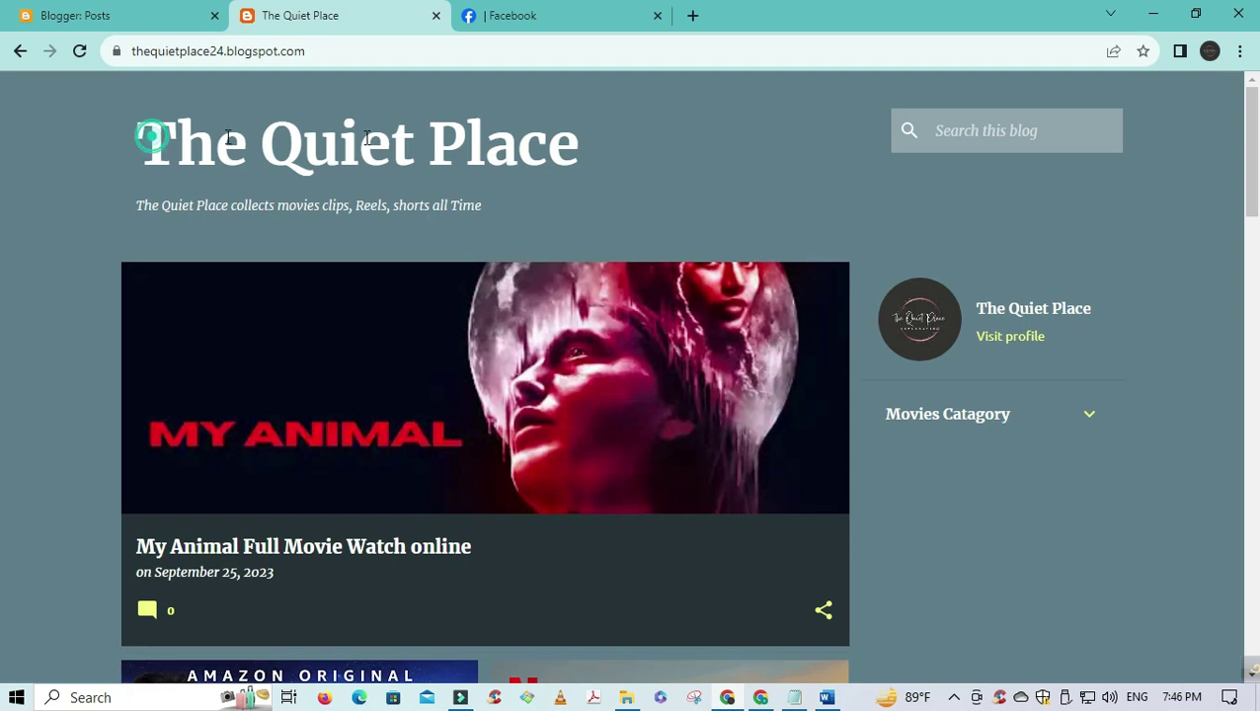
{"action": "left_click_drag", "start_coordinate": [227, 136], "coordinate": [641, 134]}
{"action": "left_click", "coordinate": [622, 135]}
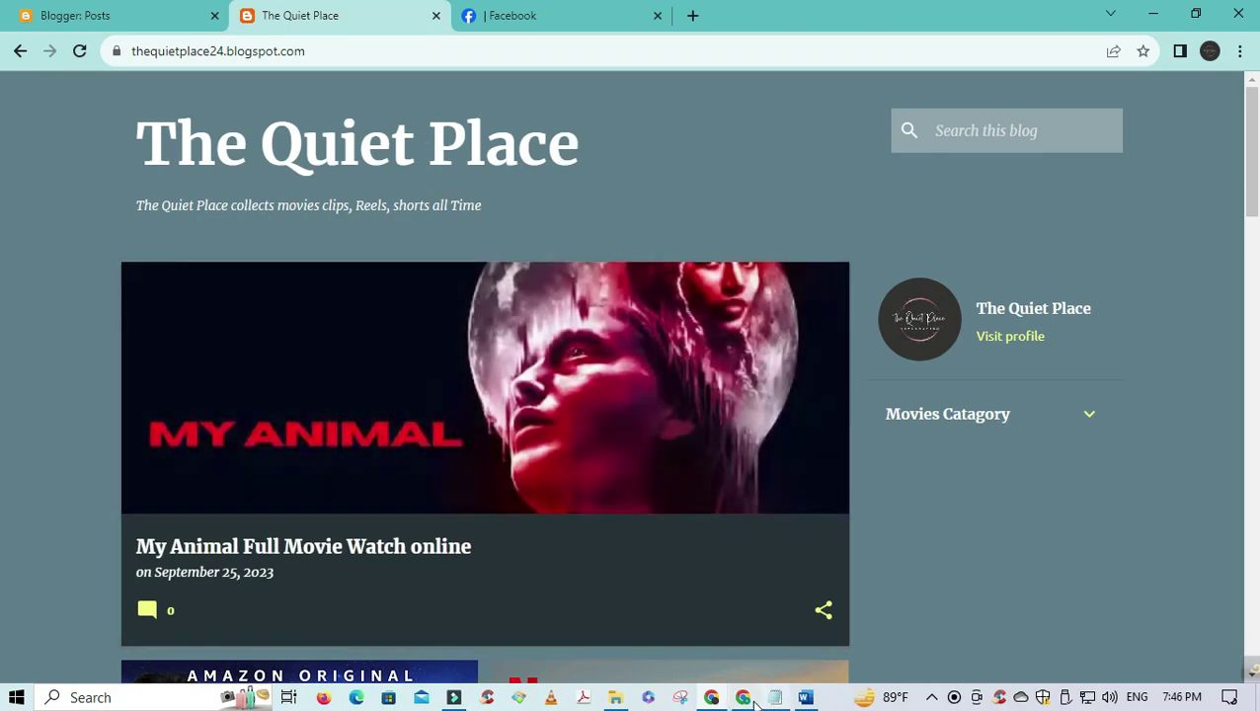
- Switch to the other Chrome window and look over the Adsterra publisher sign-up form and the Gmail inbox
{"action": "left_click", "coordinate": [743, 697]}
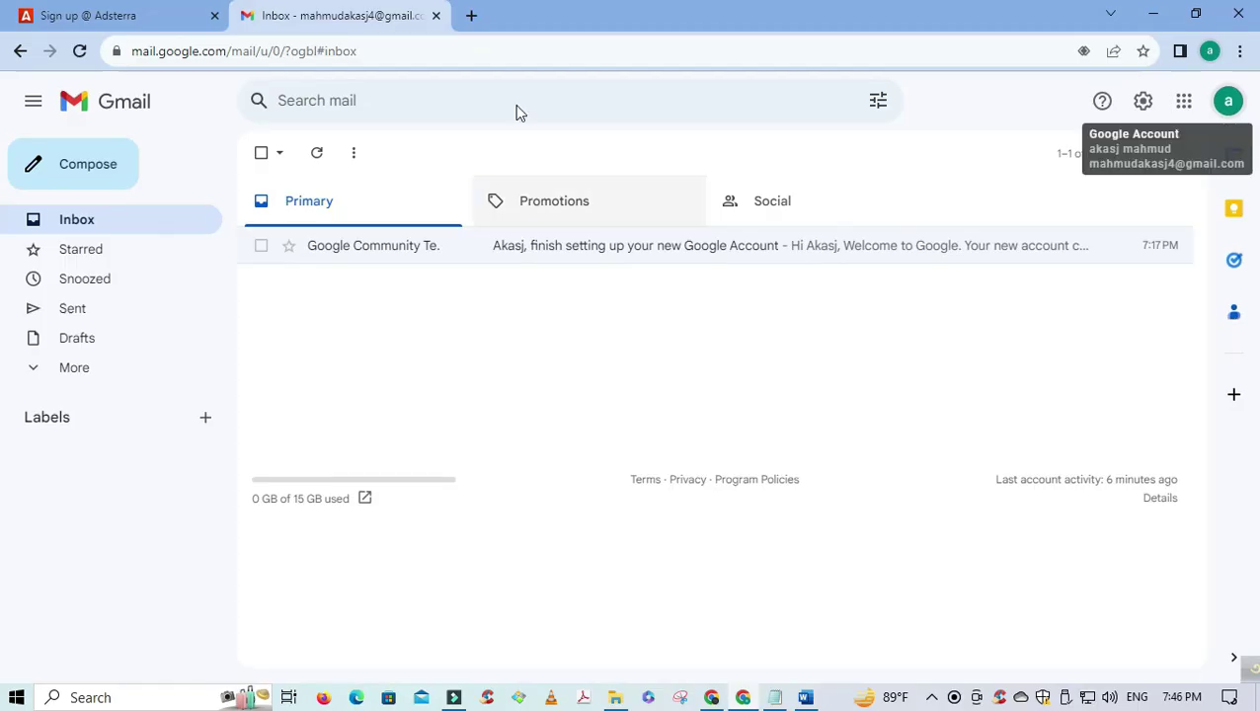
{"action": "left_click_drag", "start_coordinate": [345, 8], "coordinate": [262, 11]}
{"action": "left_click", "coordinate": [109, 15]}
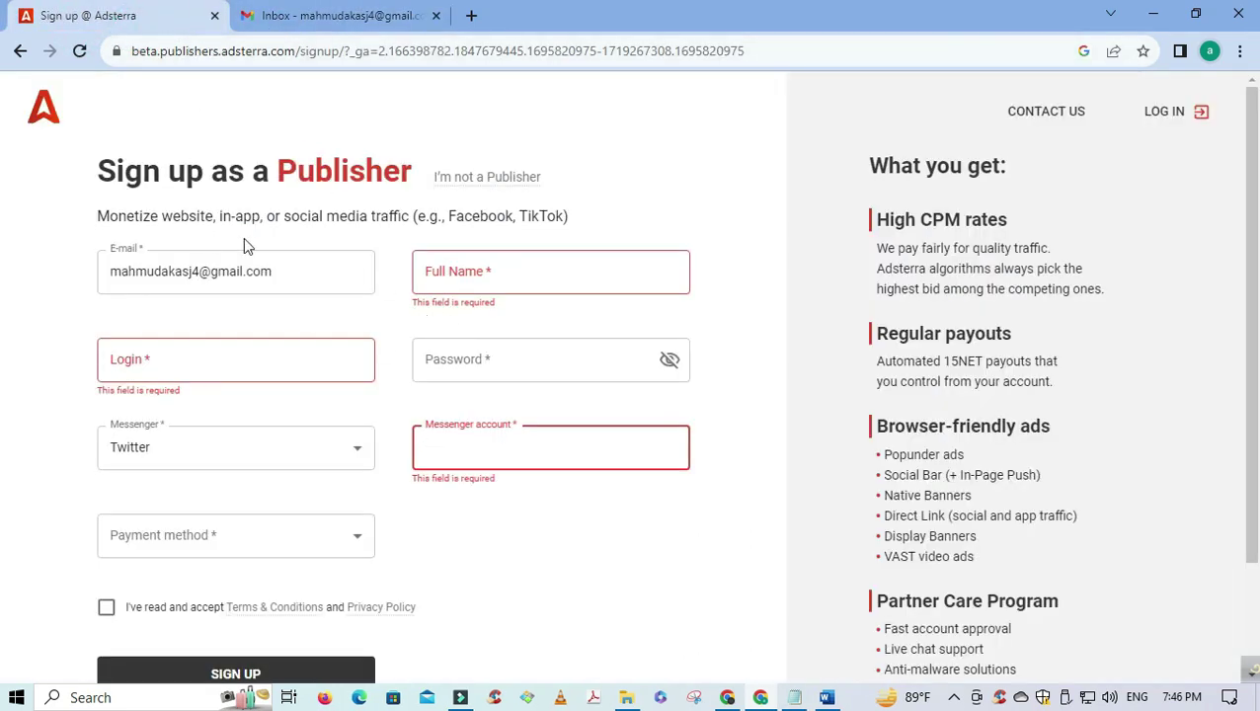
{"action": "left_click", "coordinate": [282, 16]}
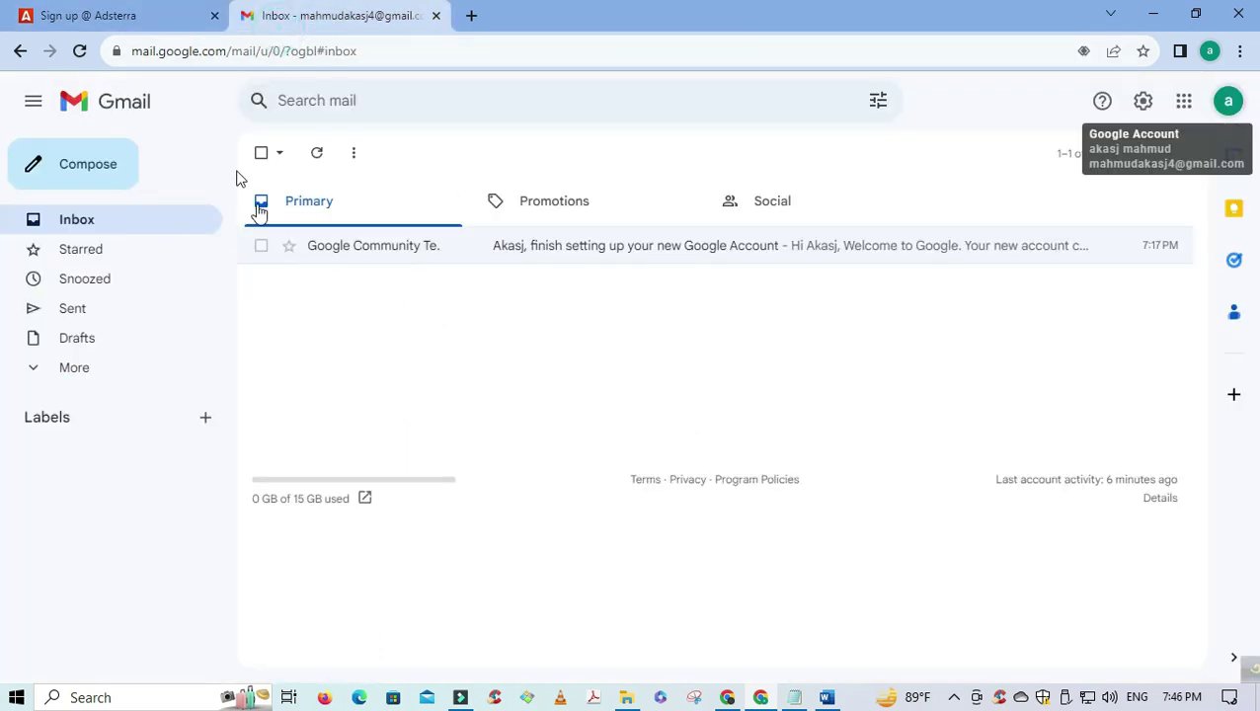
{"action": "left_click", "coordinate": [127, 12]}
{"action": "left_click", "coordinate": [326, 16]}
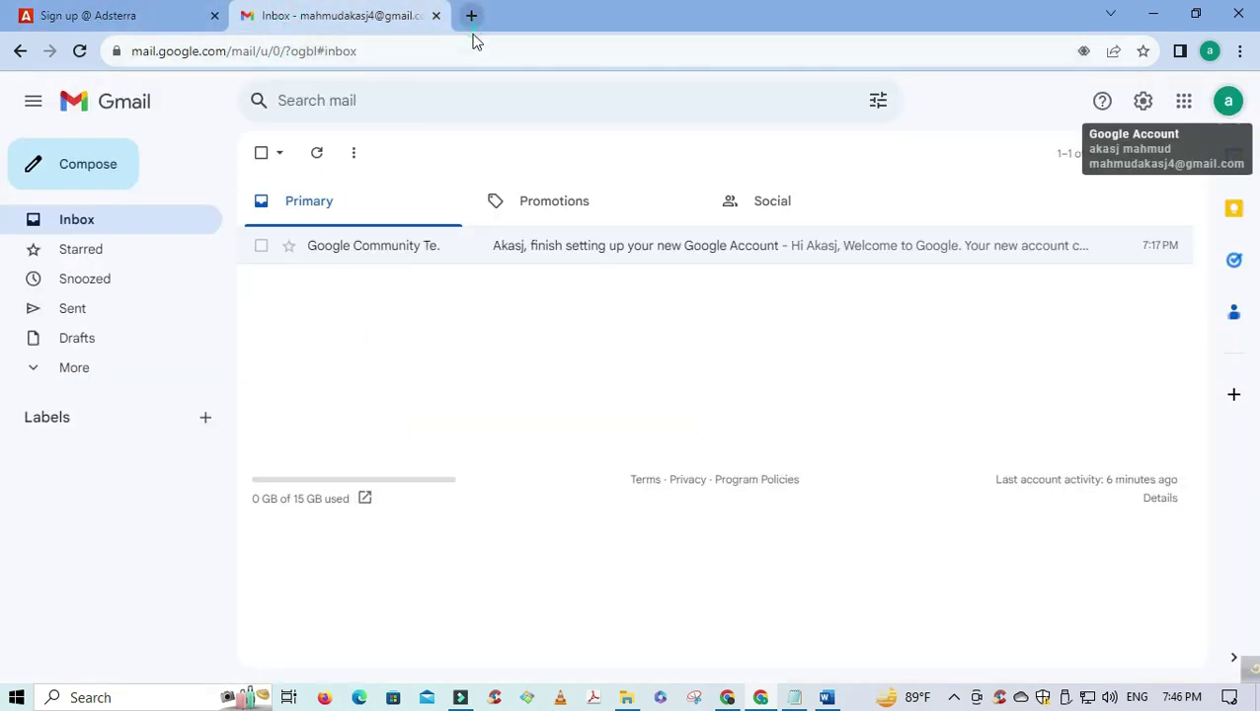
- Find Blogger.com through a Google search for blogger in a new tab and start creating a blog with the existing Google account
{"action": "left_click", "coordinate": [471, 14]}
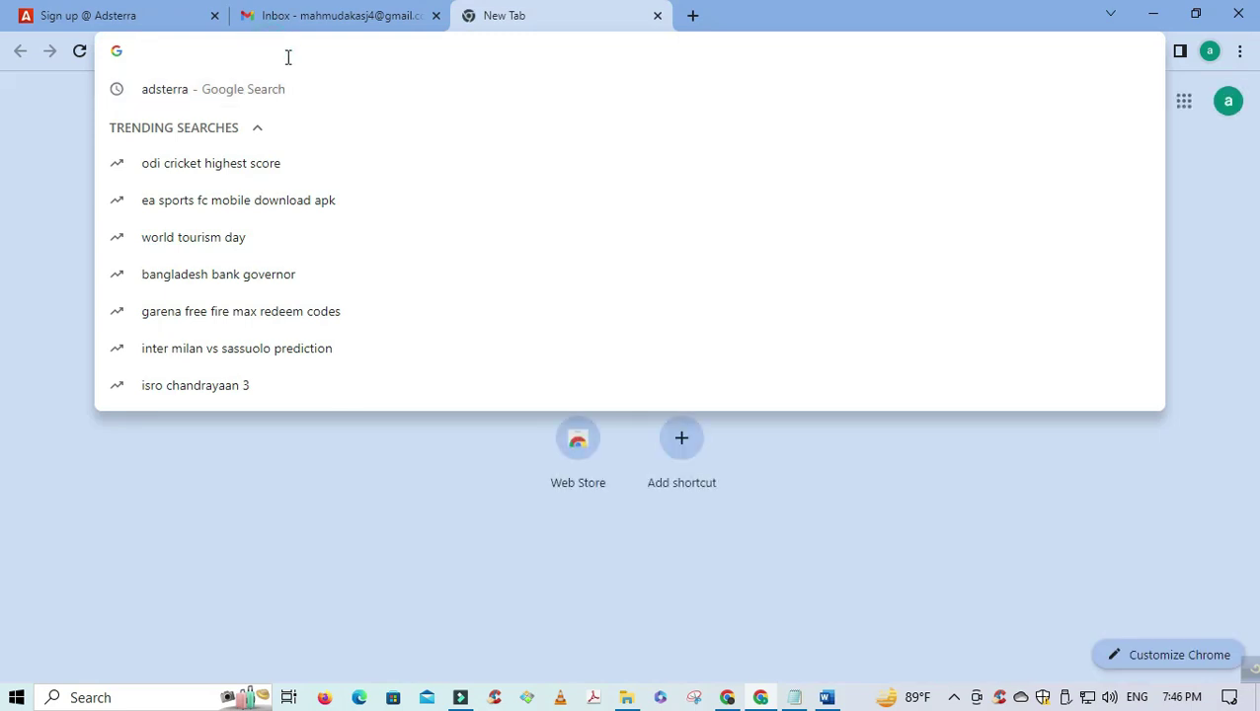
{"action": "type", "text": "blogger"}
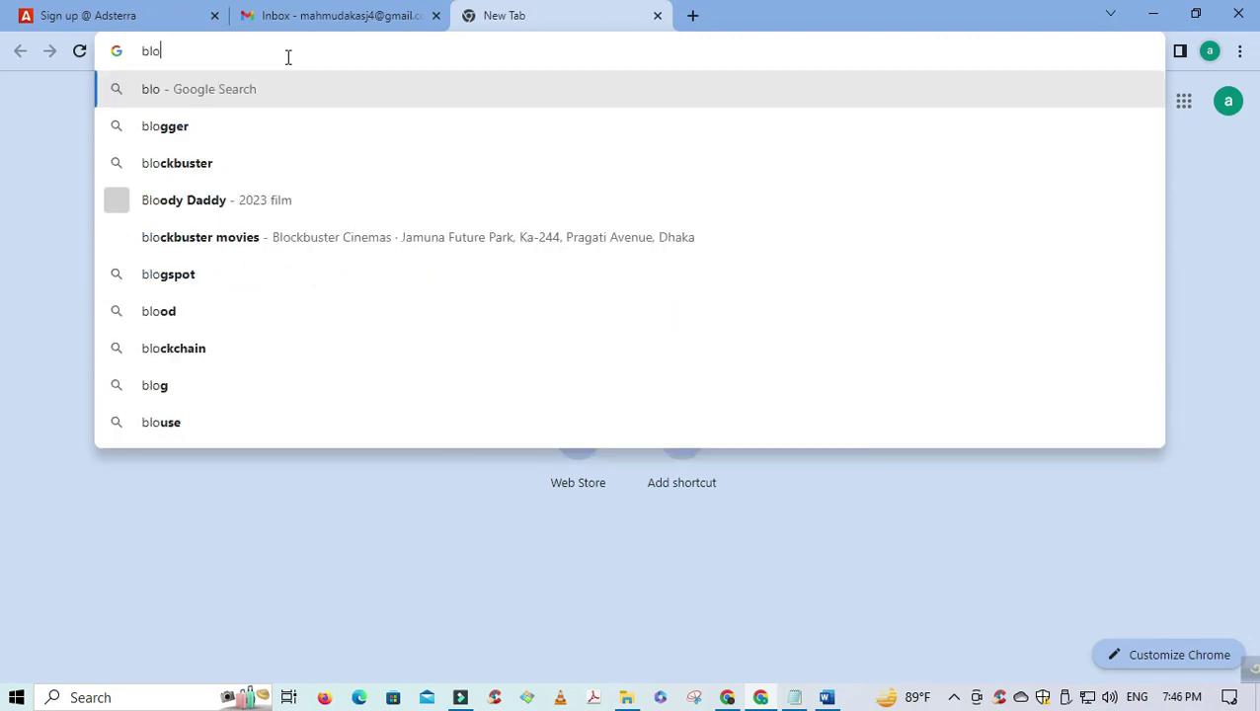
{"action": "left_click", "coordinate": [243, 132]}
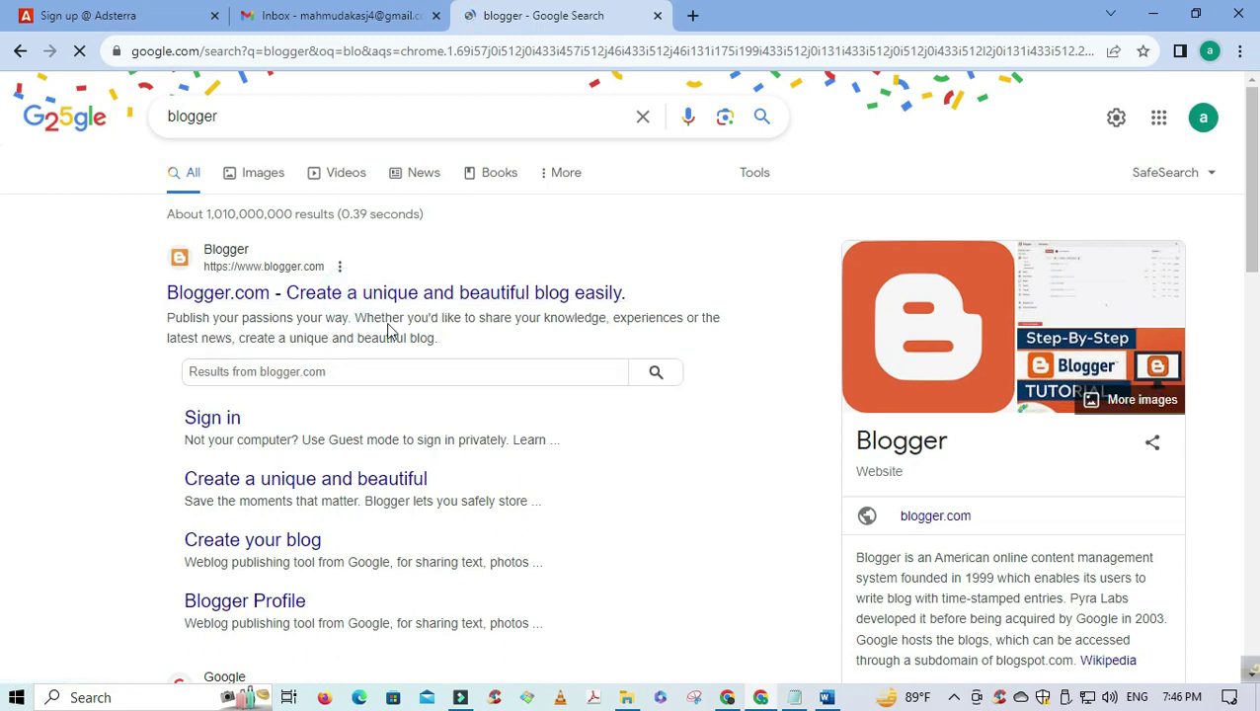
{"action": "left_click", "coordinate": [360, 329]}
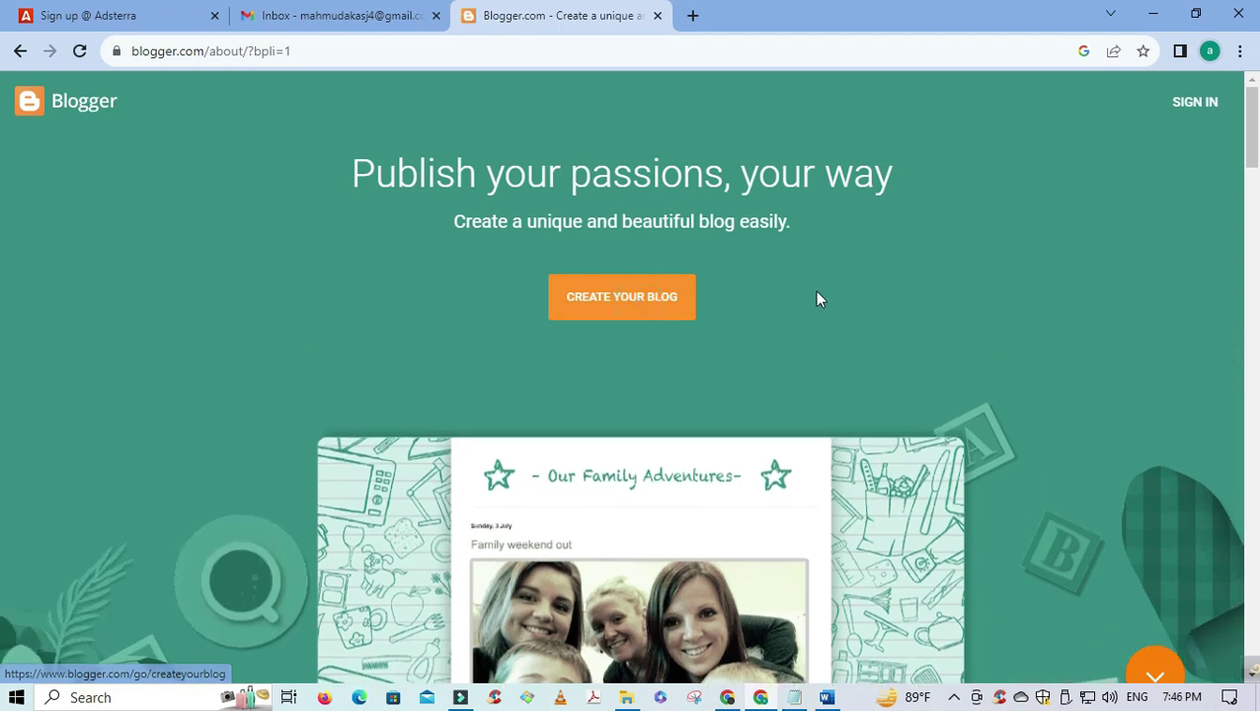
{"action": "left_click", "coordinate": [640, 310]}
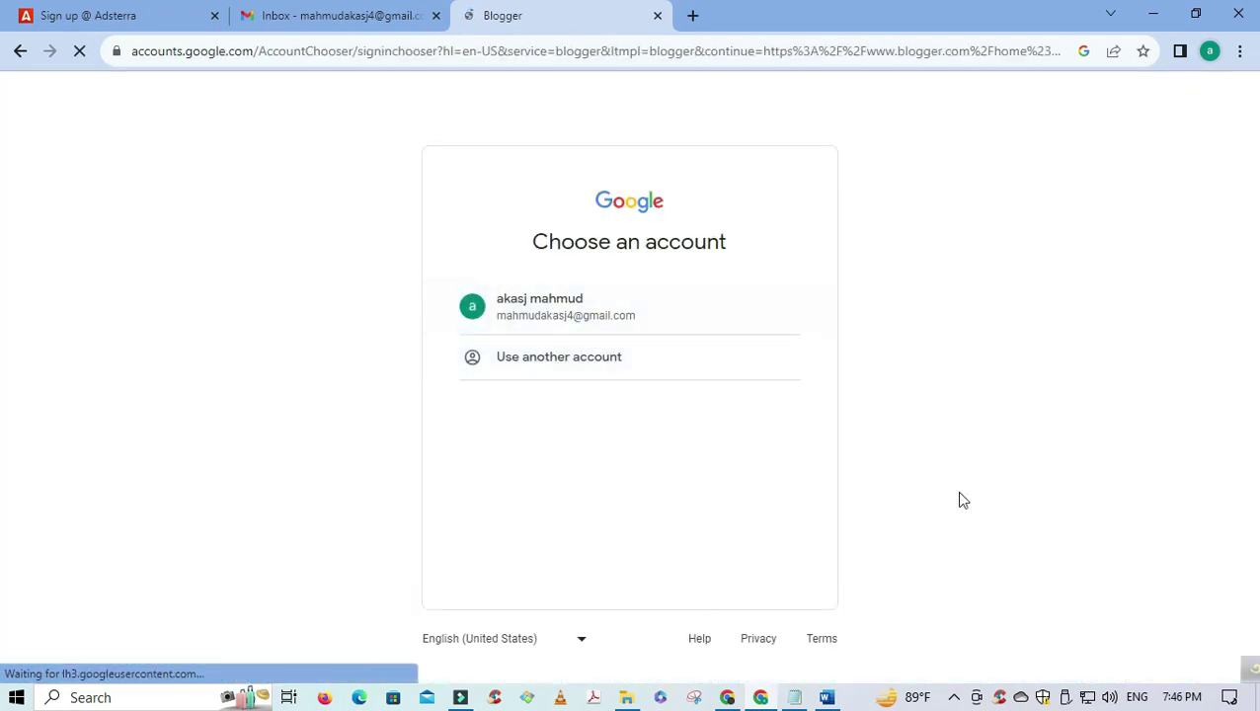
{"action": "left_click", "coordinate": [551, 308]}
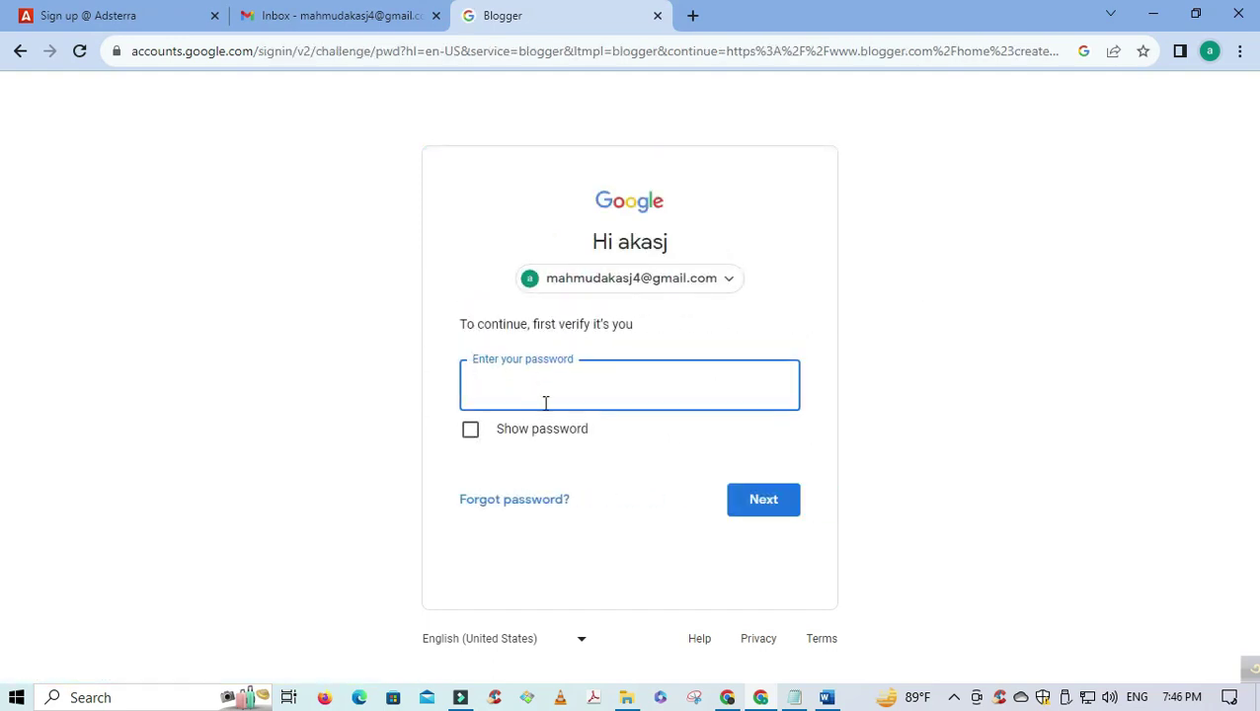
- Try to verify the Google account by entering and submitting the account password
{"action": "left_click", "coordinate": [582, 369]}
{"action": "left_click", "coordinate": [564, 376]}
{"action": "type", "text": "******"}
{"action": "key", "text": "Return"}
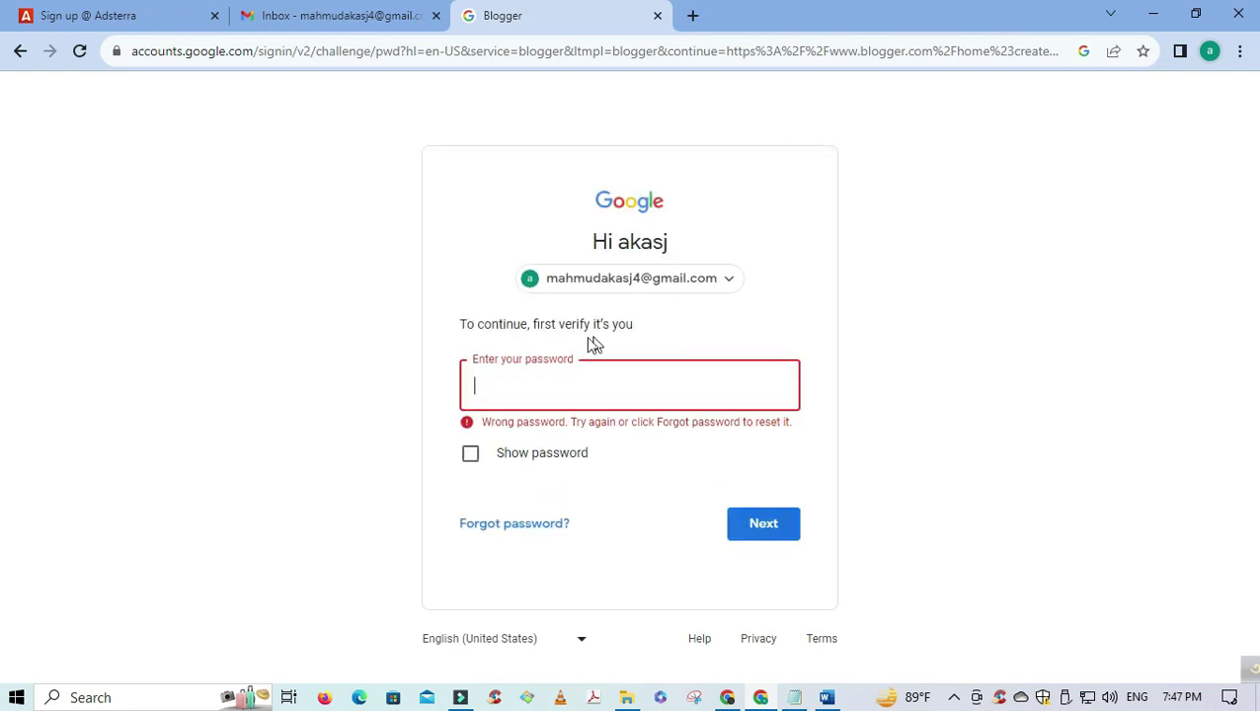
{"action": "left_click", "coordinate": [578, 388]}
{"action": "left_click", "coordinate": [796, 519]}
- Check the saved notes in Notepad, return to the sign-in page and submit the Google account password
{"action": "left_click", "coordinate": [794, 698]}
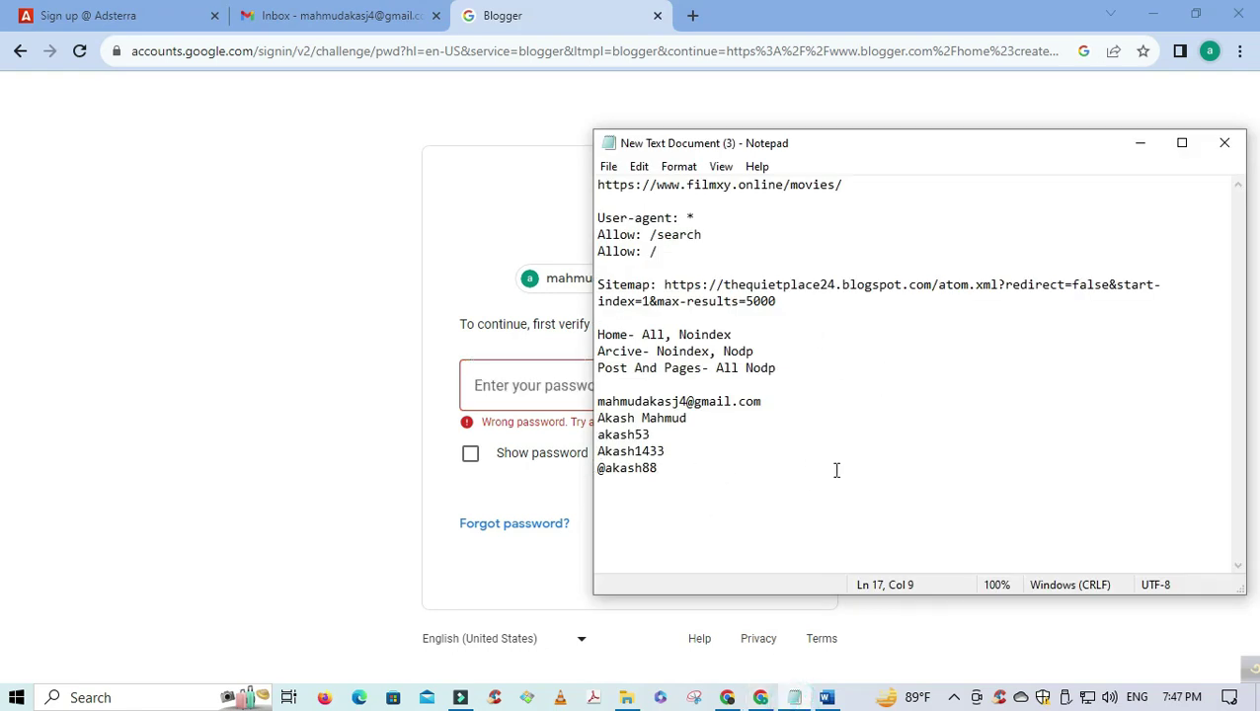
{"action": "left_click", "coordinate": [1140, 143]}
{"action": "left_click", "coordinate": [644, 396]}
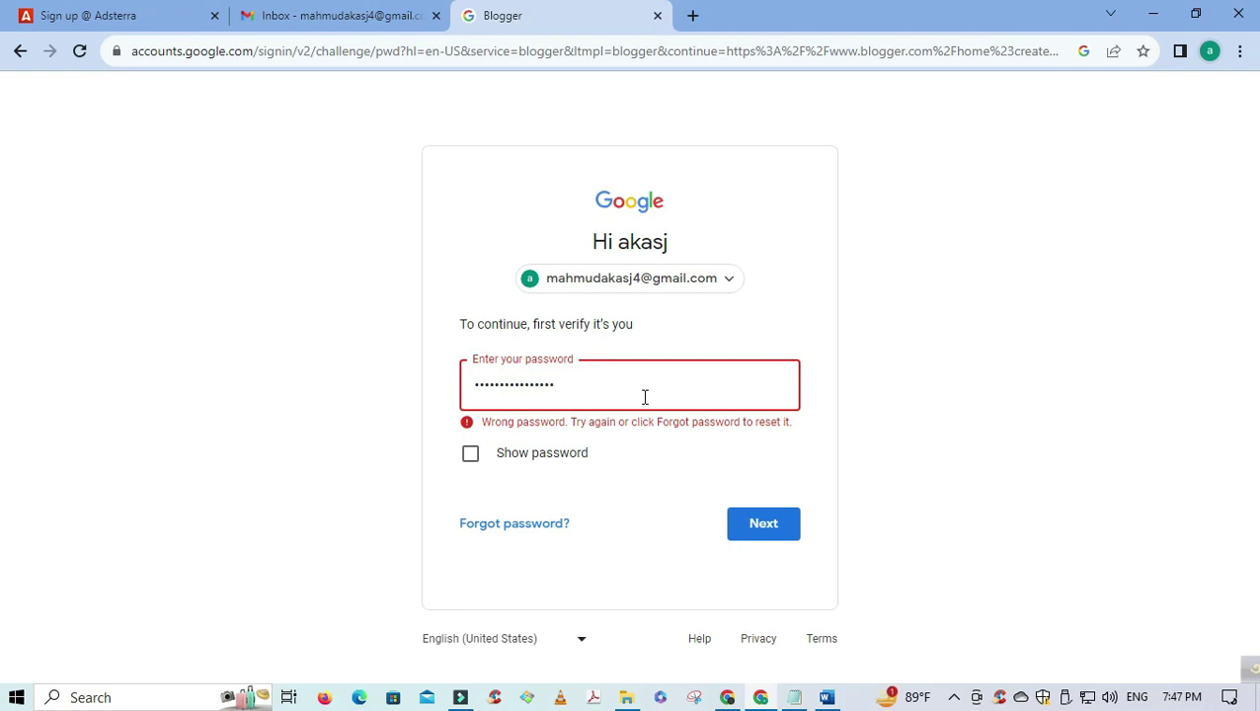
{"action": "left_click", "coordinate": [766, 528]}
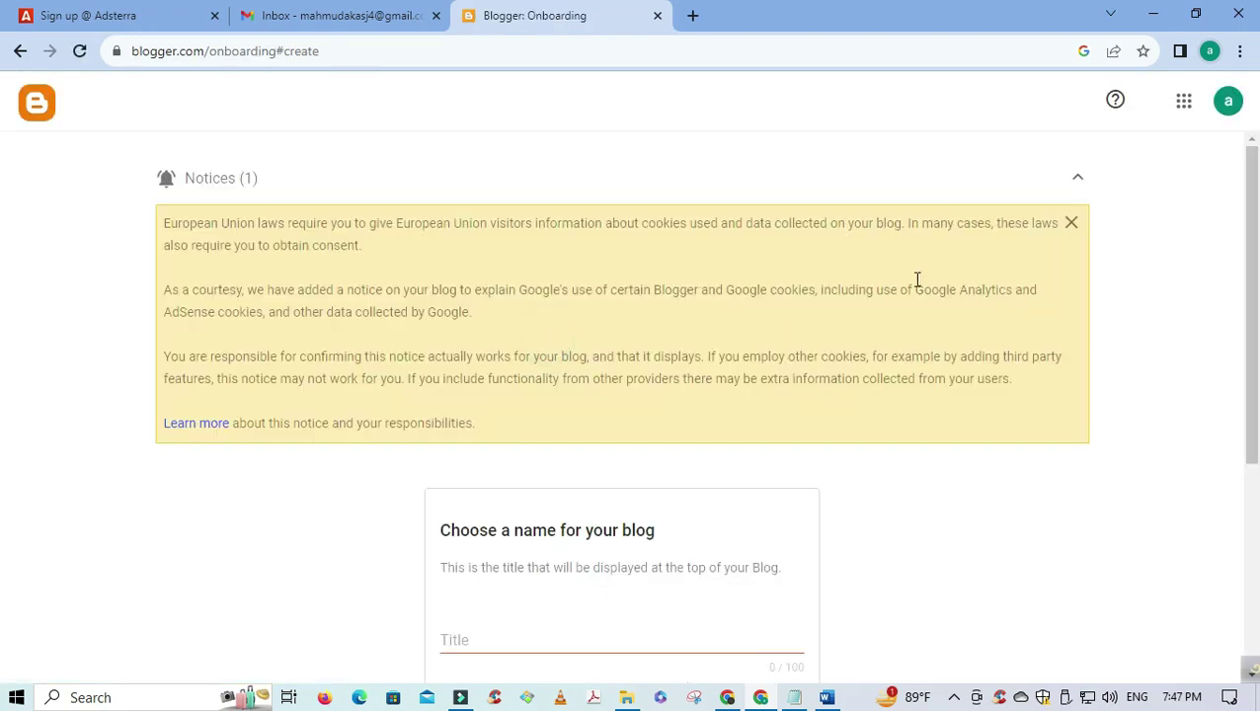
- Dismiss the European Union cookie notice and name the new blog Easy To Say
{"action": "left_click", "coordinate": [1075, 224]}
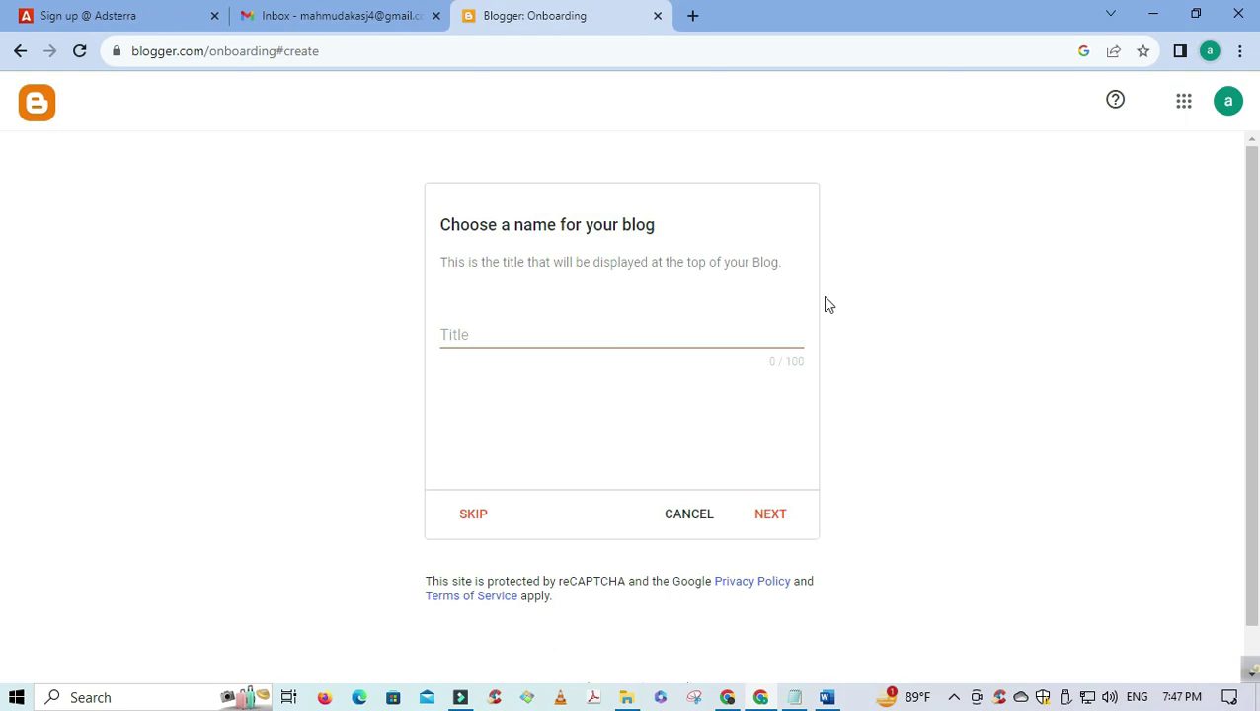
{"action": "left_click", "coordinate": [510, 344]}
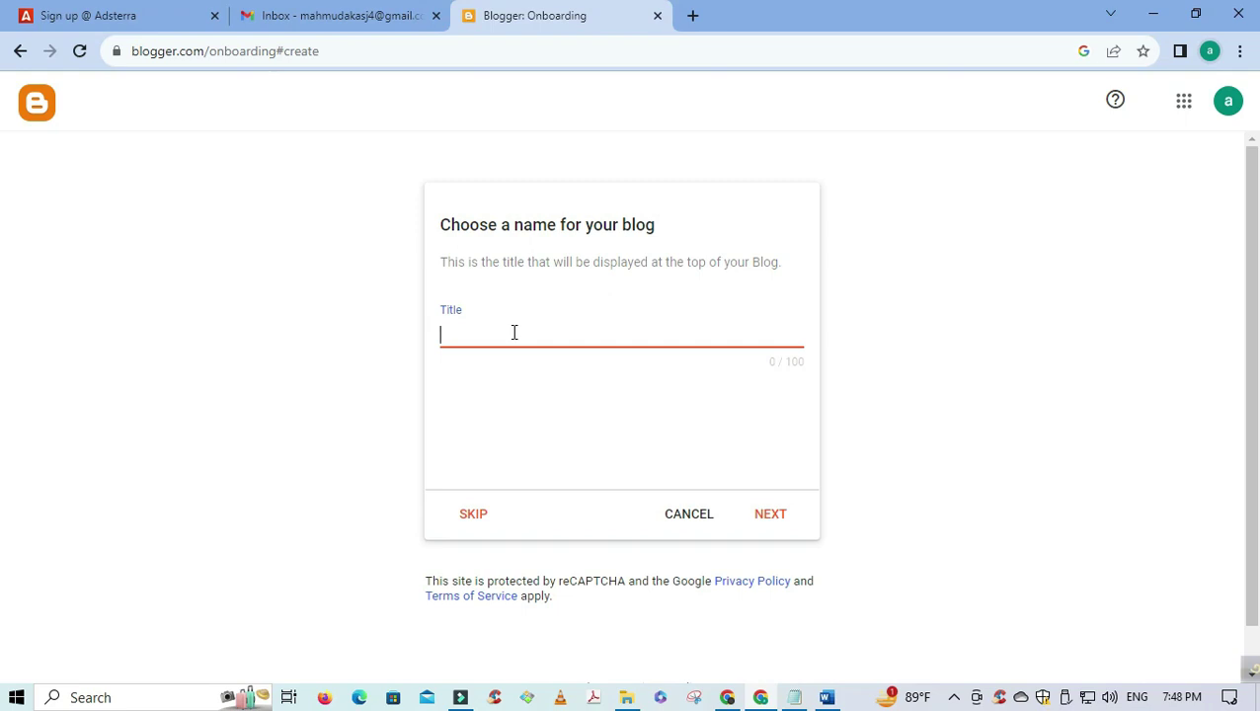
{"action": "type", "text": "Easy To Say"}
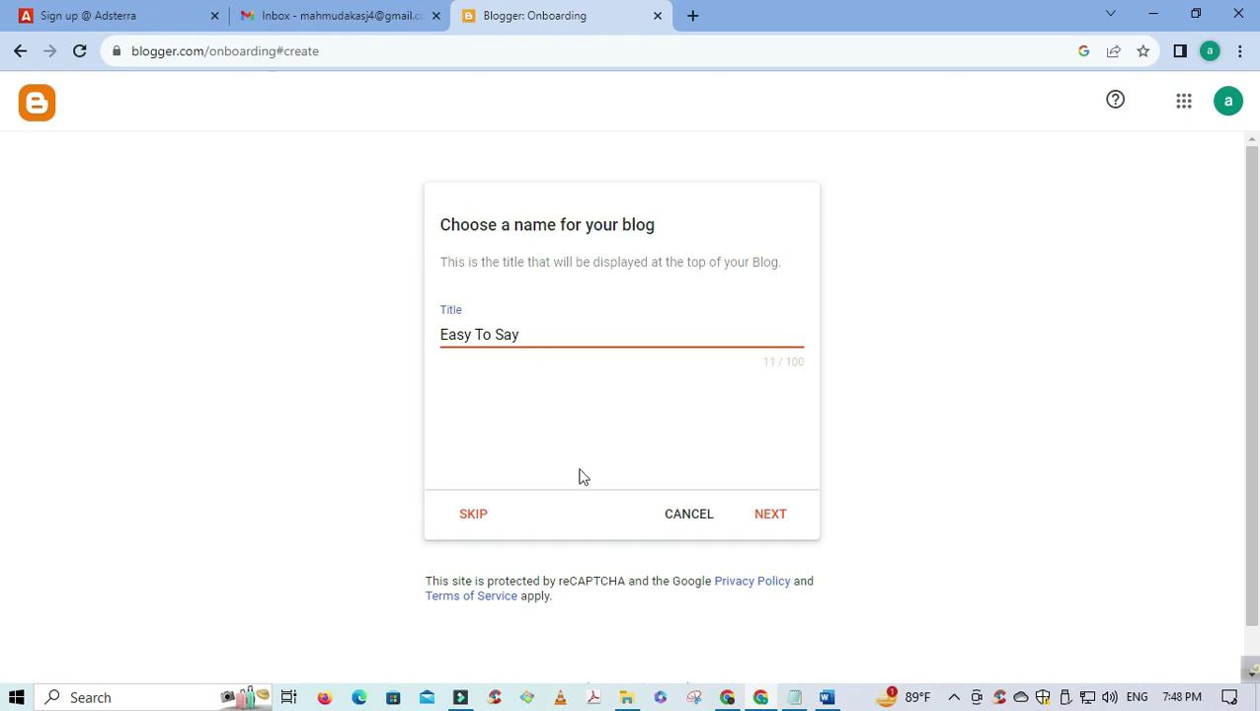
{"action": "left_click", "coordinate": [791, 516]}
- Set the blog's web address to easytosay889.blogspot.com and continue to the display name
{"action": "left_click", "coordinate": [633, 332]}
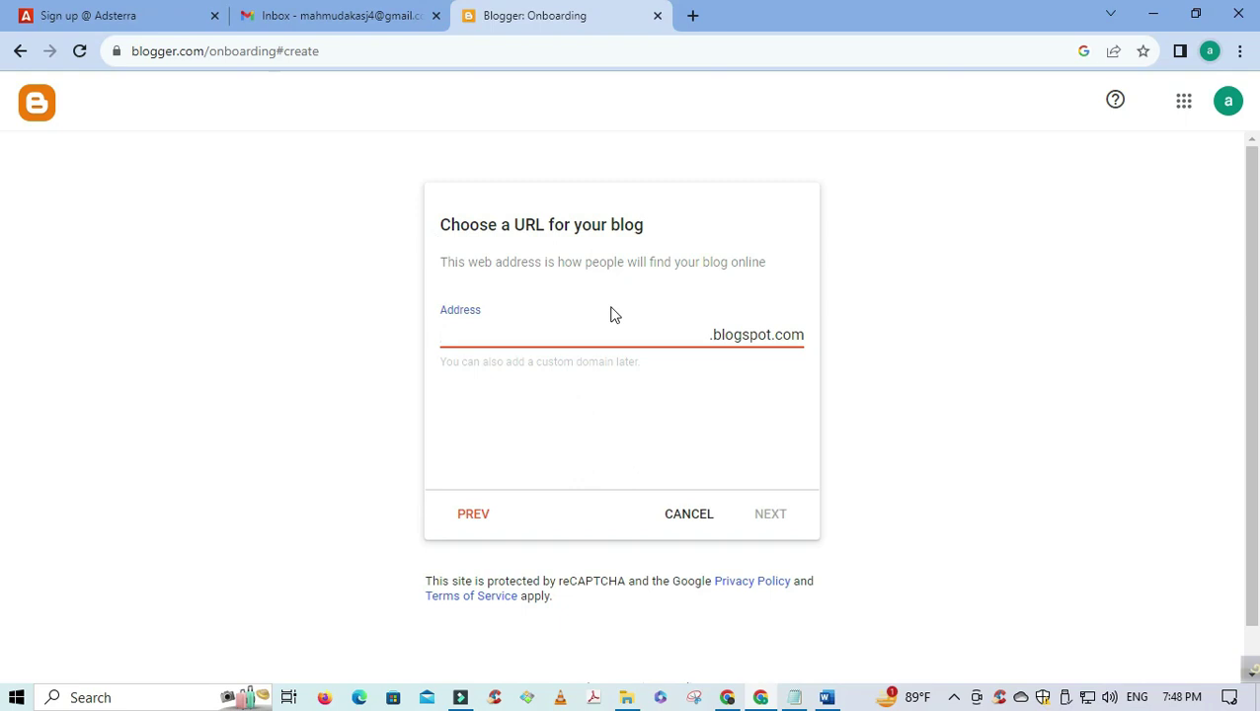
{"action": "left_click", "coordinate": [537, 335]}
{"action": "type", "text": "easytosa"}
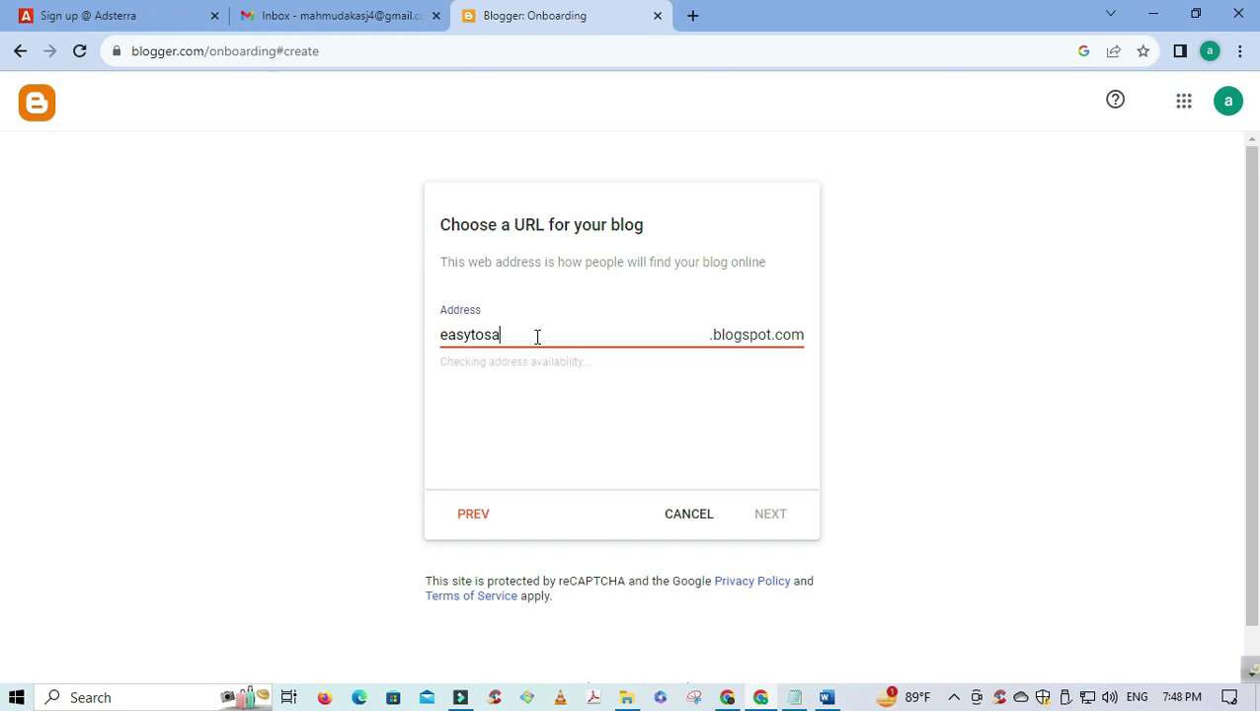
{"action": "type", "text": "y889"}
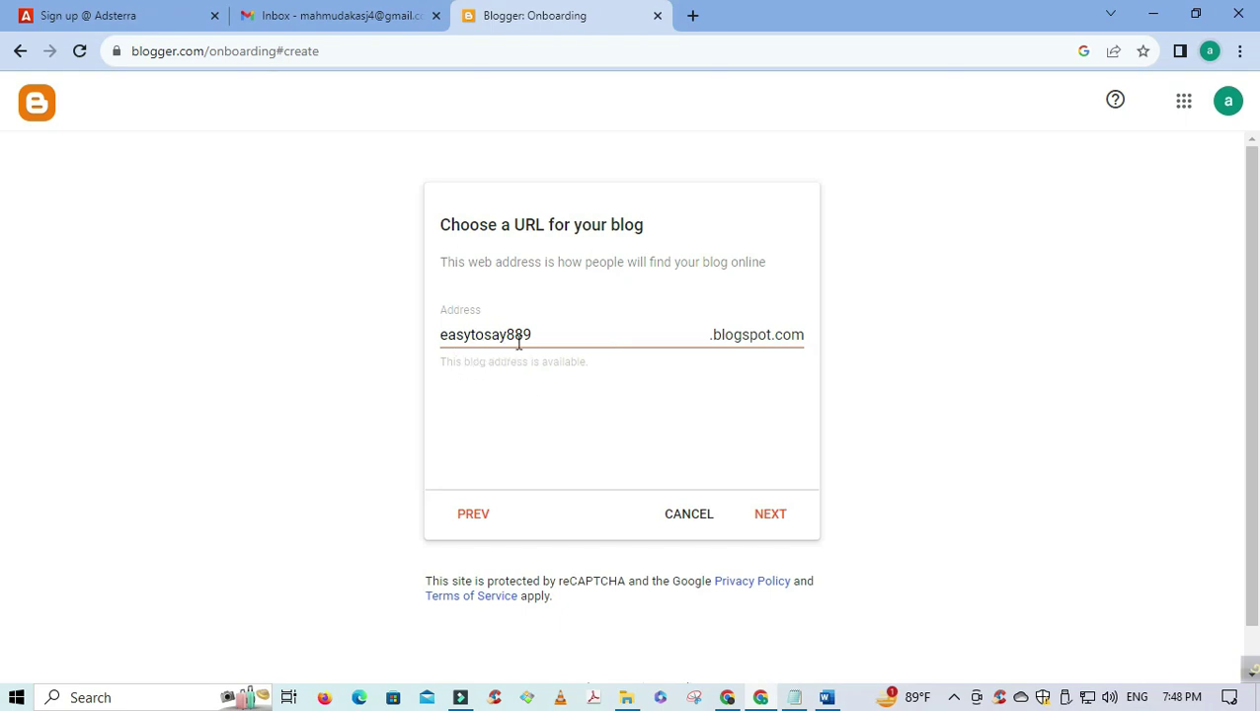
{"action": "left_click", "coordinate": [757, 520]}
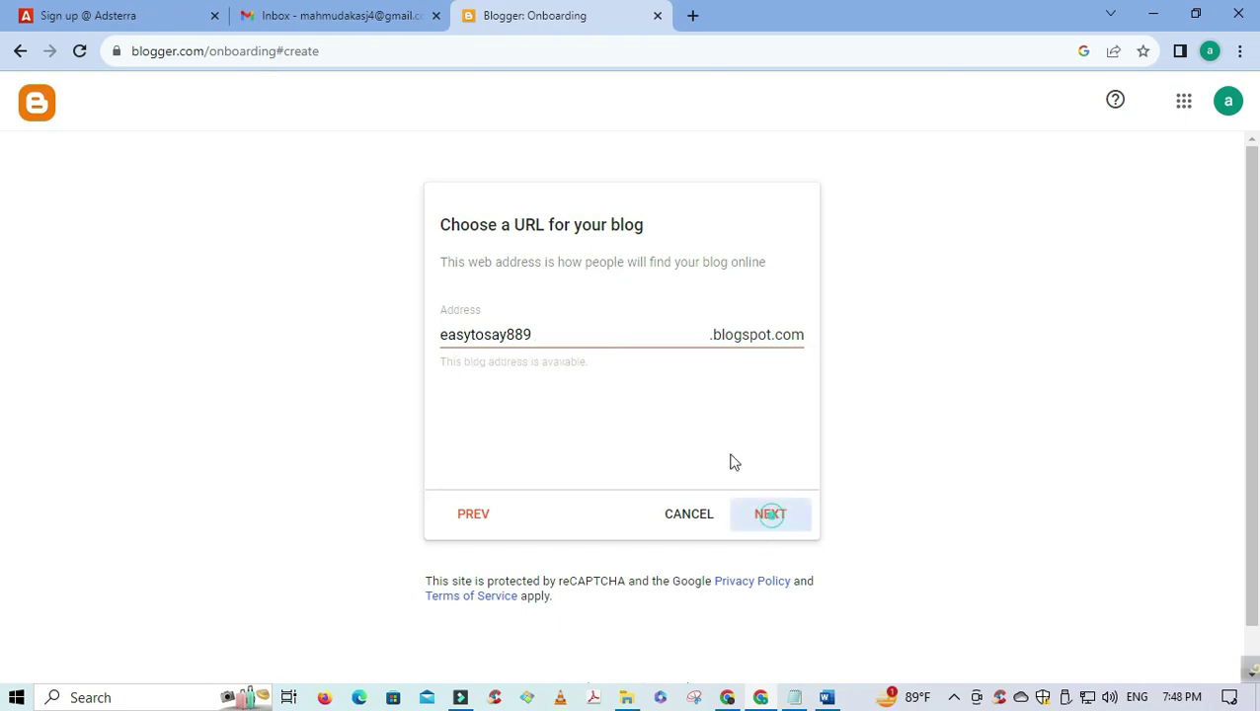
- Set the display name to Easy To Say, finish creating the blog and dismiss the cookie notice on its dashboard
{"action": "left_click", "coordinate": [543, 335]}
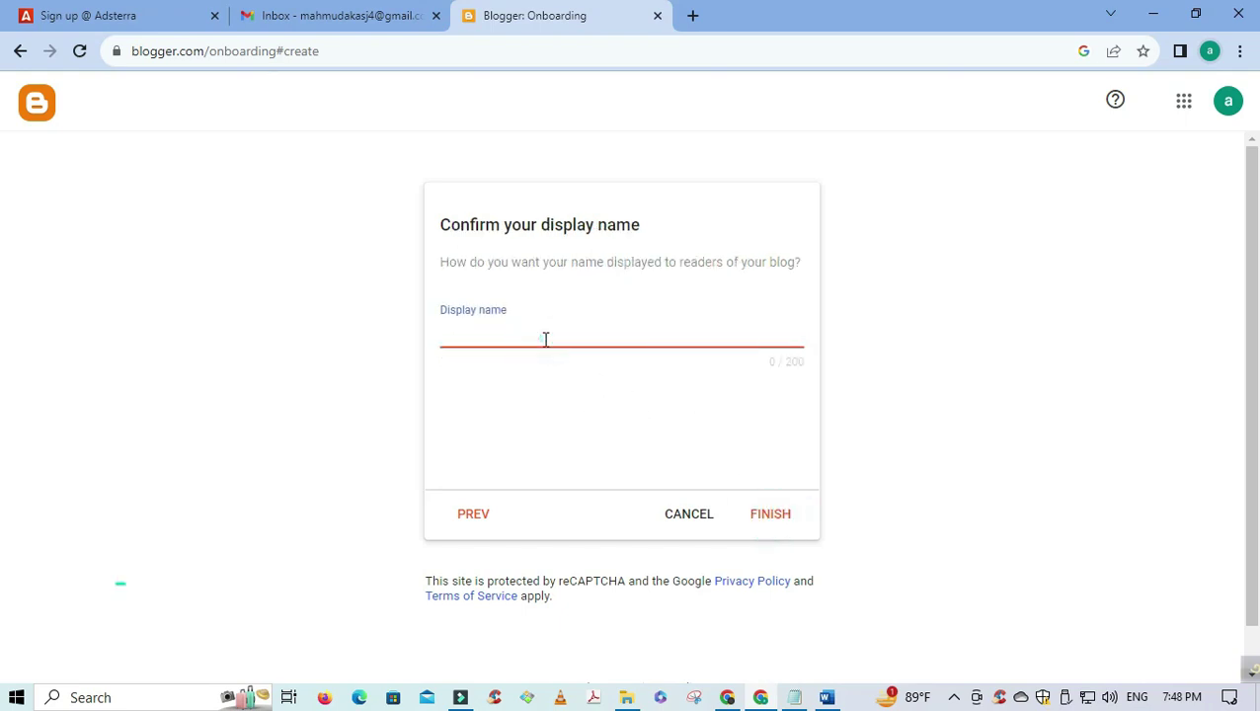
{"action": "type", "text": "S"}
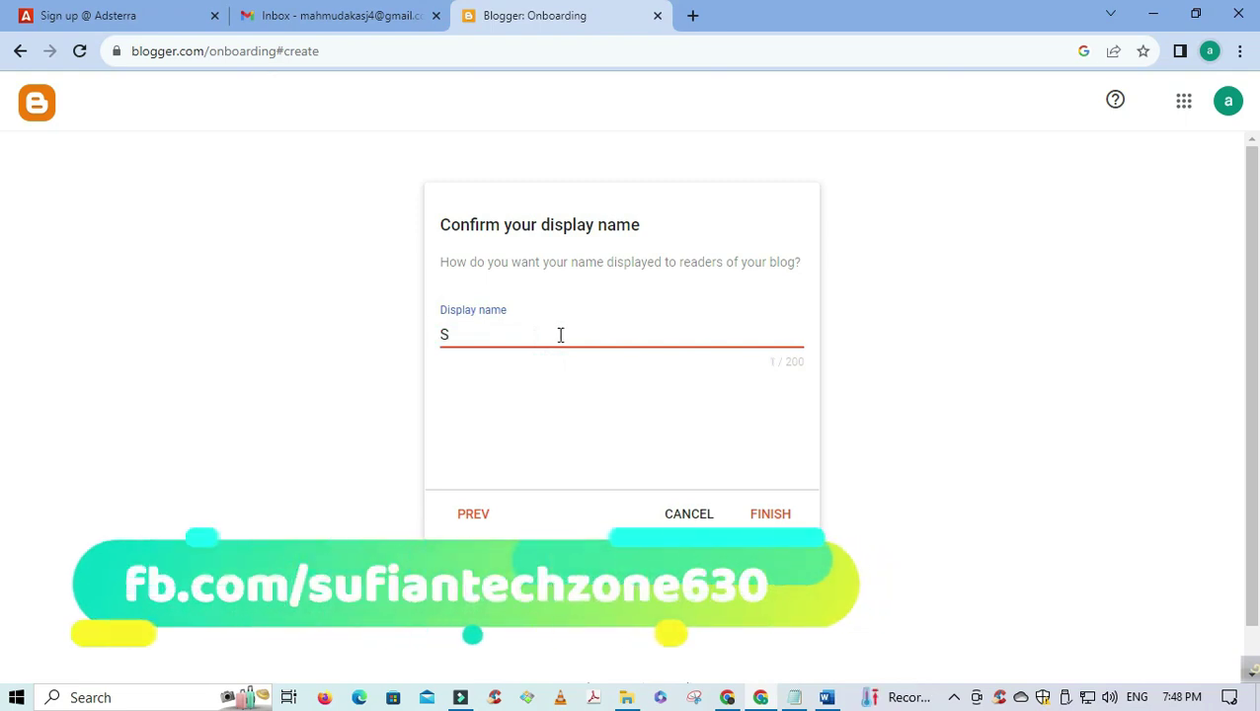
{"action": "key", "text": "BackSpace"}
{"action": "type", "text": "Easy To Say"}
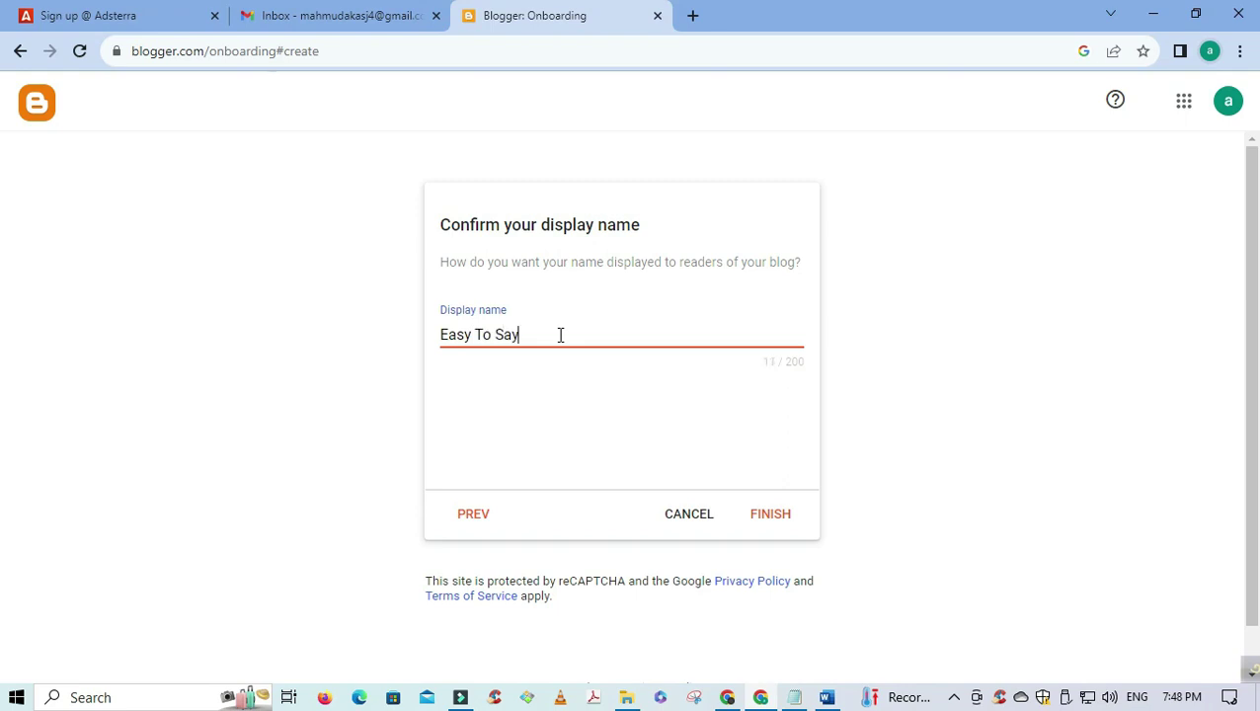
{"action": "left_click", "coordinate": [780, 518]}
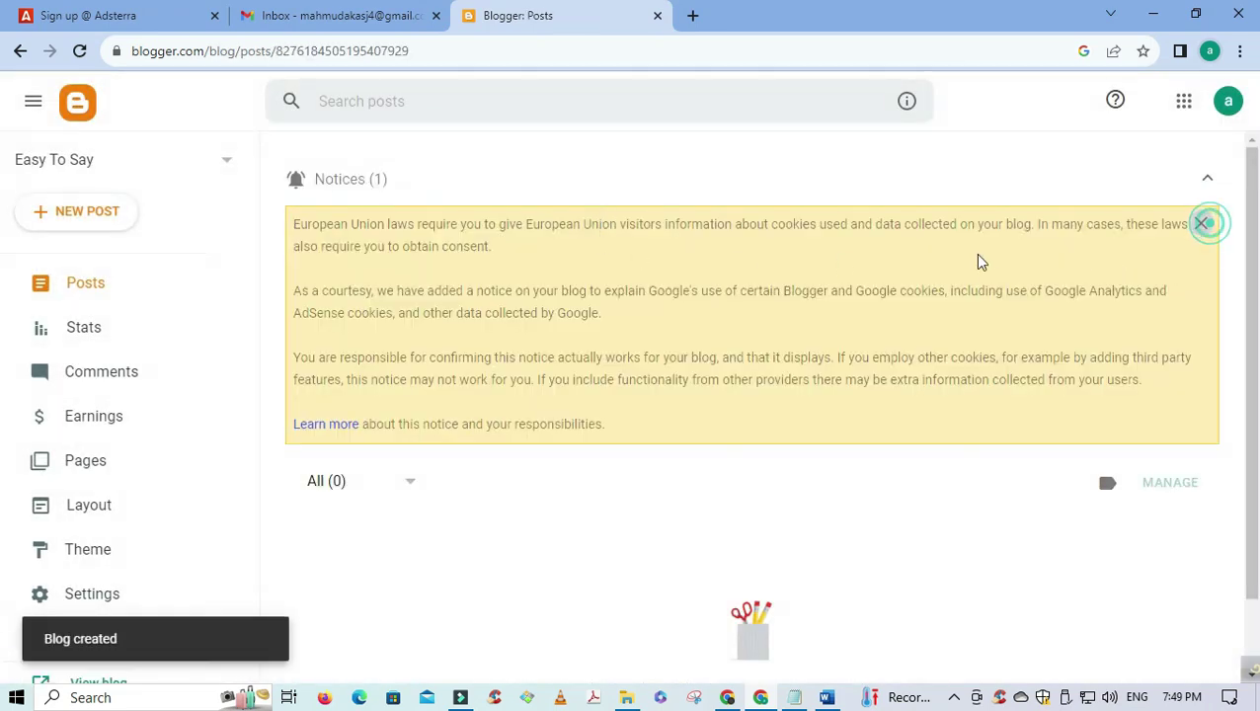
{"action": "left_click", "coordinate": [1201, 223]}
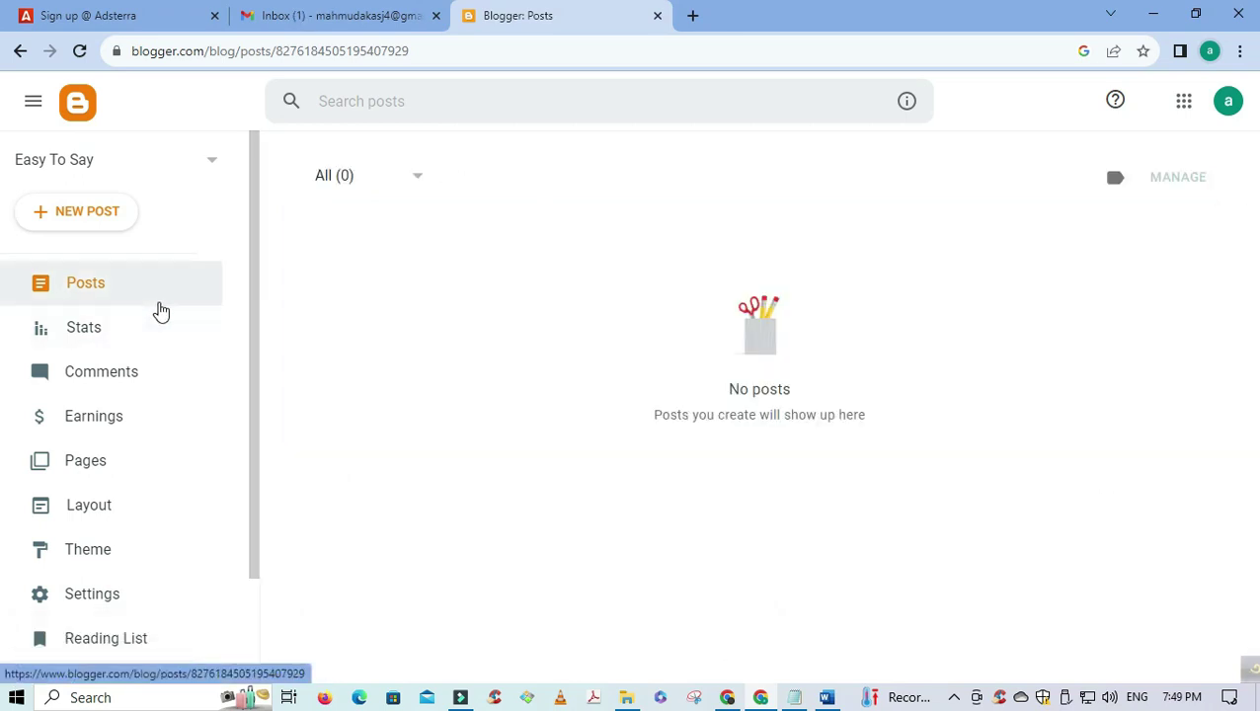
- Look over the new blog's dashboard sections and examine the gadgets on its layout page
{"action": "scroll", "coordinate": [205, 357], "scroll_direction": "down", "scroll_amount": 1}
{"action": "scroll", "coordinate": [256, 253], "scroll_direction": "up", "scroll_amount": 1}
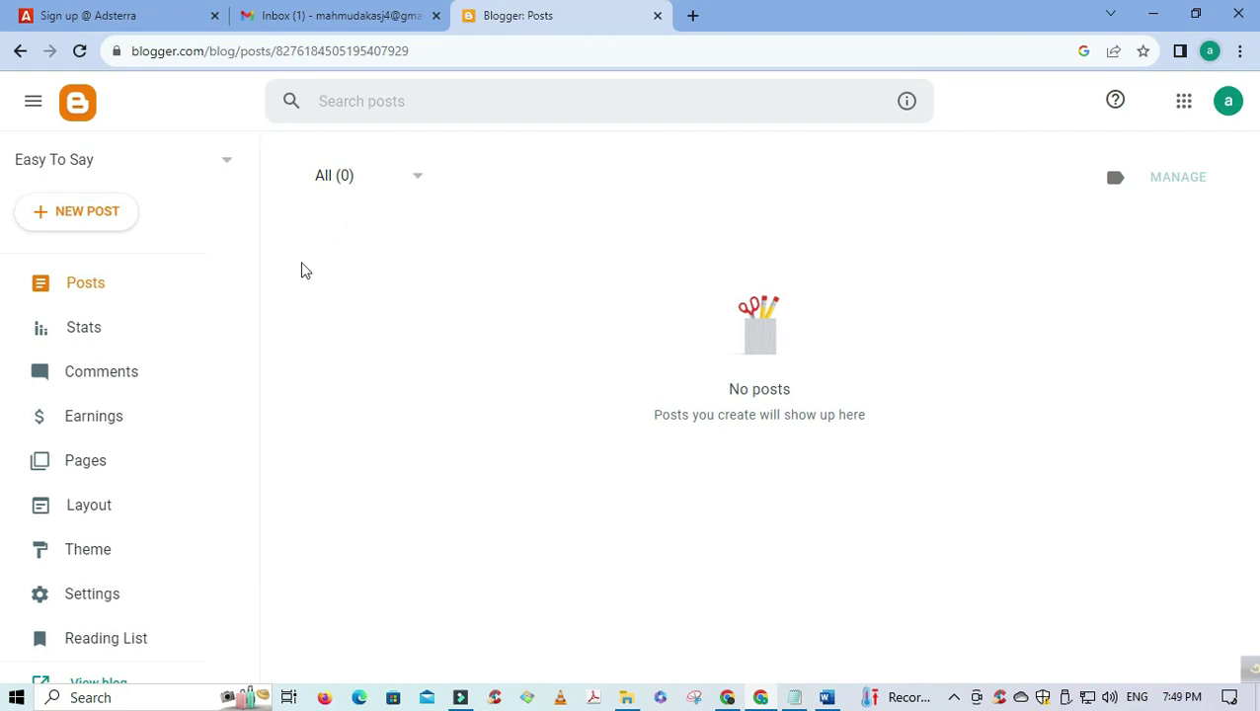
{"action": "scroll", "coordinate": [160, 475], "scroll_direction": "down", "scroll_amount": 2}
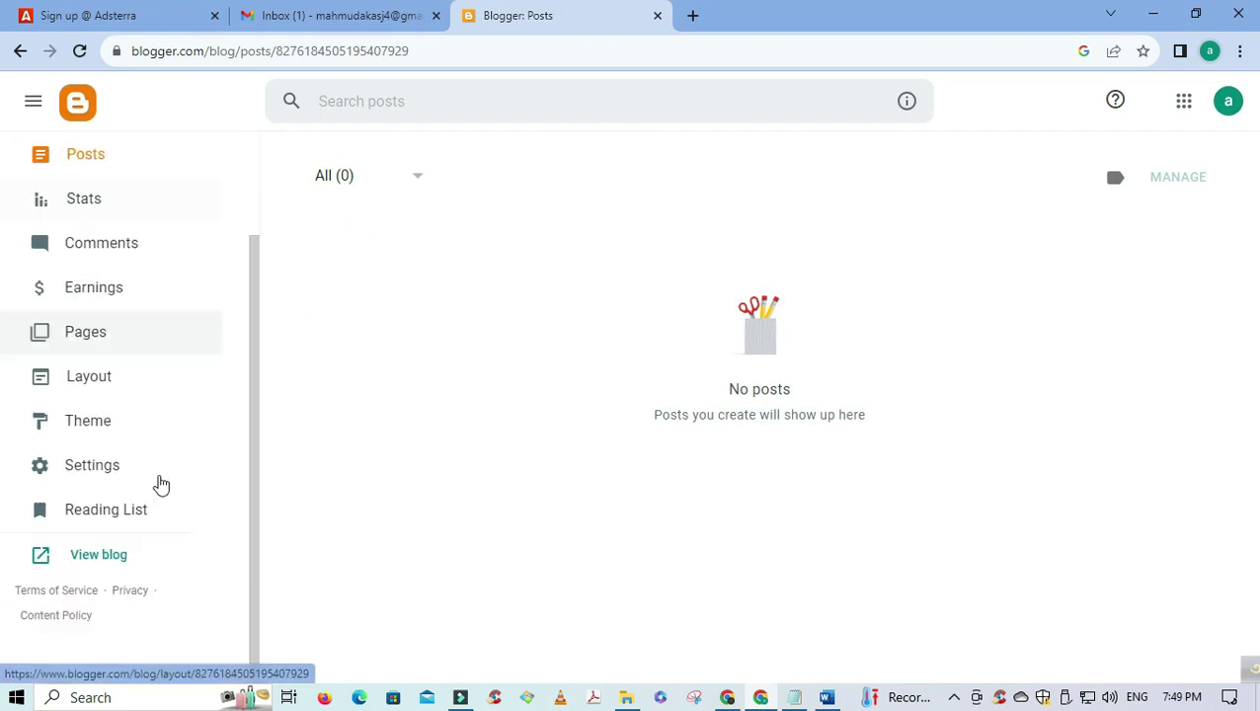
{"action": "left_click", "coordinate": [113, 395]}
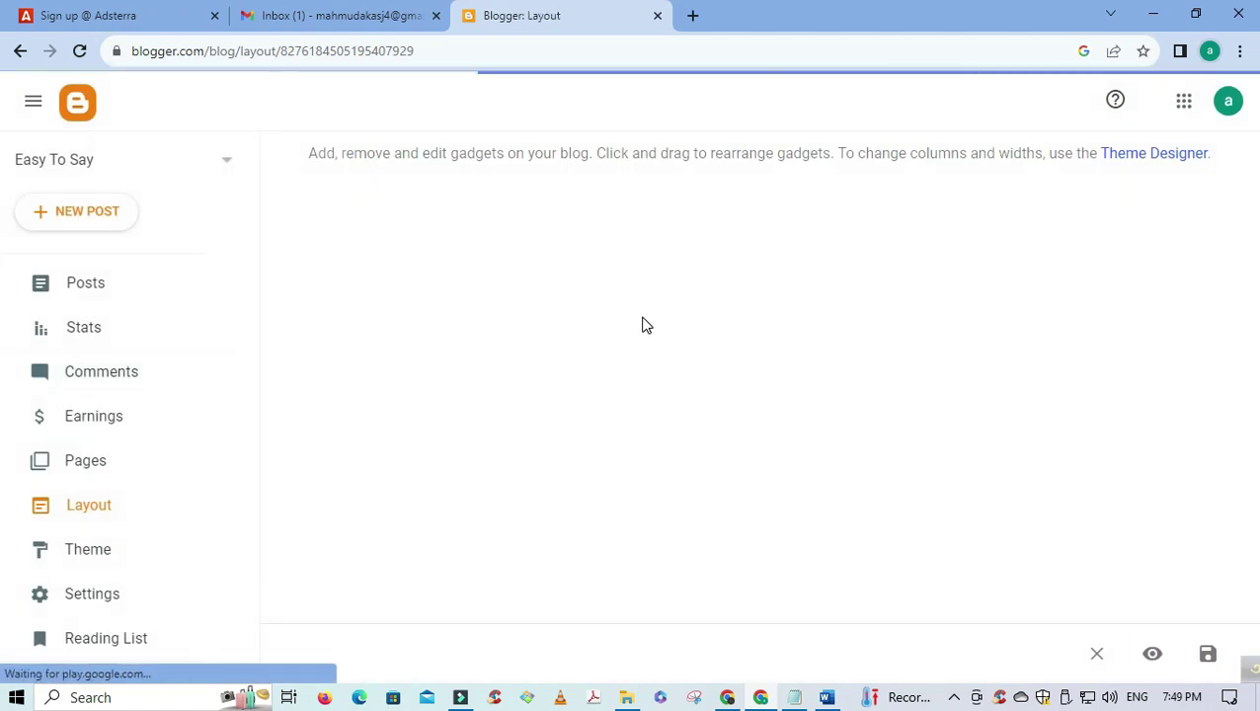
{"action": "scroll", "coordinate": [739, 402], "scroll_direction": "down", "scroll_amount": 4}
{"action": "scroll", "coordinate": [740, 402], "scroll_direction": "up", "scroll_amount": 4}
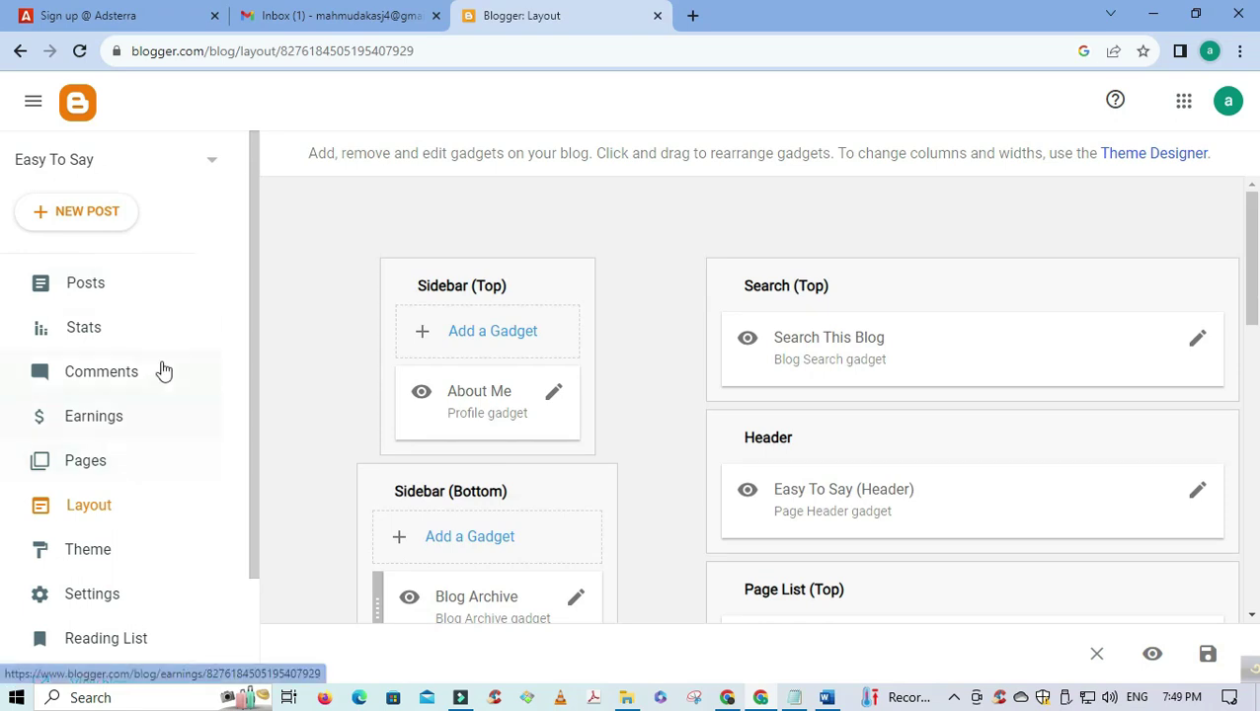
- Browse the blog themes and apply the Emporio Toolbox theme to the Easy To Say blog
{"action": "left_click", "coordinate": [71, 551]}
{"action": "scroll", "coordinate": [540, 361], "scroll_direction": "down", "scroll_amount": 5}
{"action": "scroll", "coordinate": [682, 201], "scroll_direction": "down", "scroll_amount": 7}
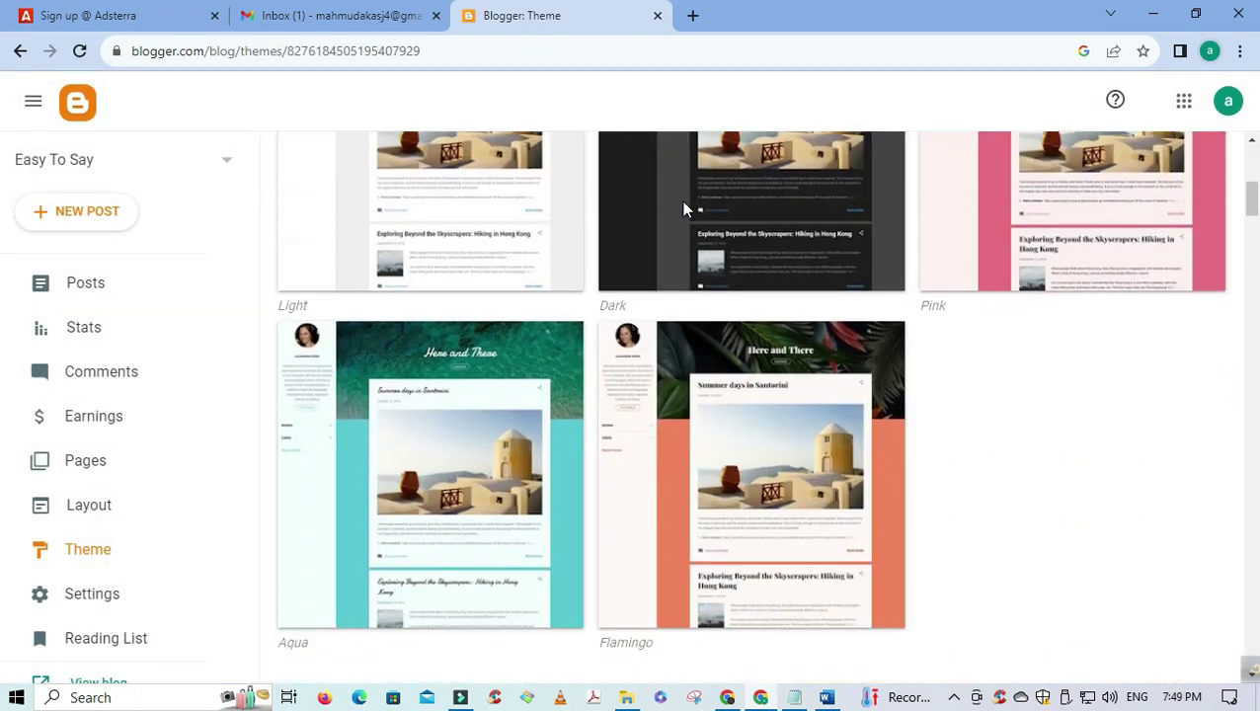
{"action": "scroll", "coordinate": [988, 346], "scroll_direction": "down", "scroll_amount": 4}
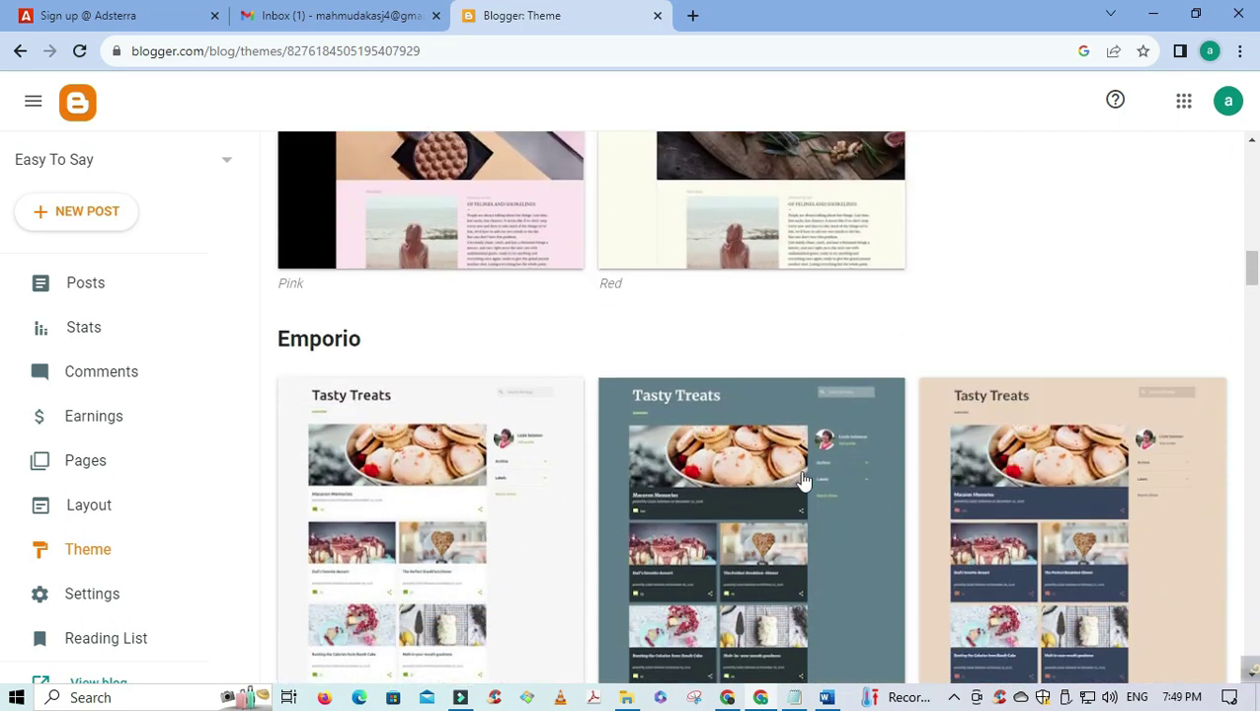
{"action": "left_click", "coordinate": [736, 528]}
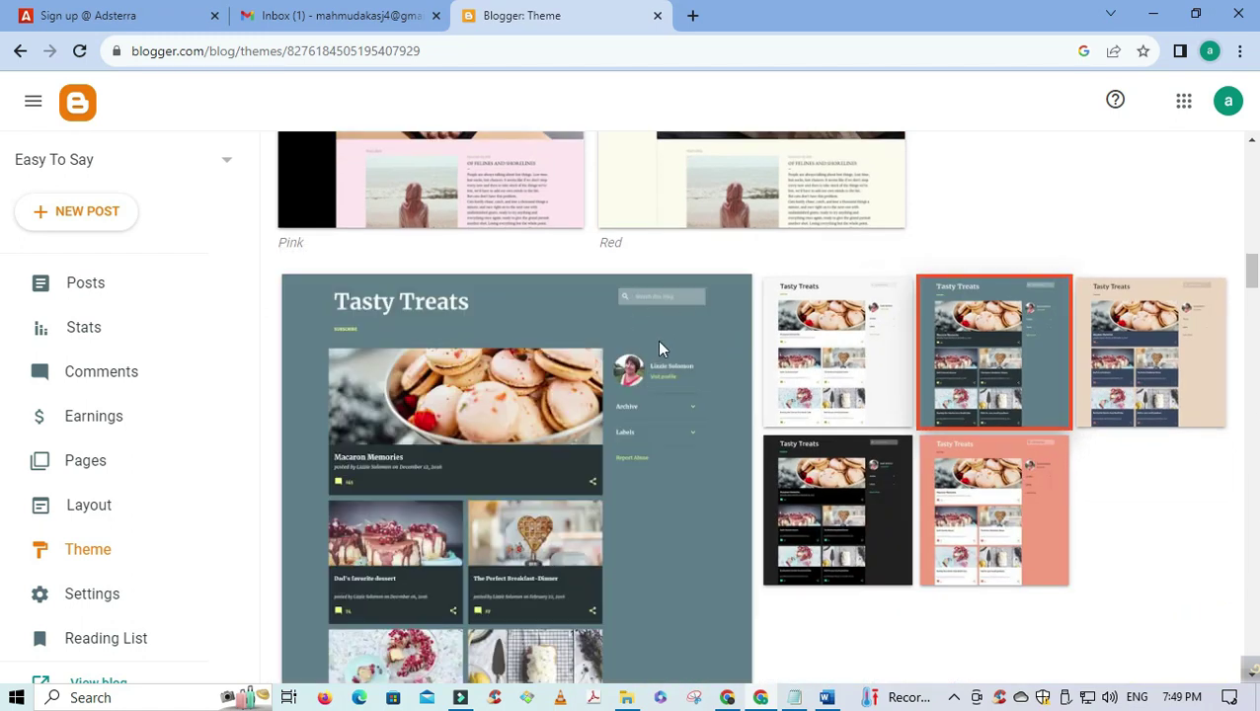
{"action": "scroll", "coordinate": [661, 349], "scroll_direction": "down", "scroll_amount": 5}
{"action": "scroll", "coordinate": [600, 332], "scroll_direction": "down", "scroll_amount": 2}
{"action": "scroll", "coordinate": [599, 332], "scroll_direction": "up", "scroll_amount": 1}
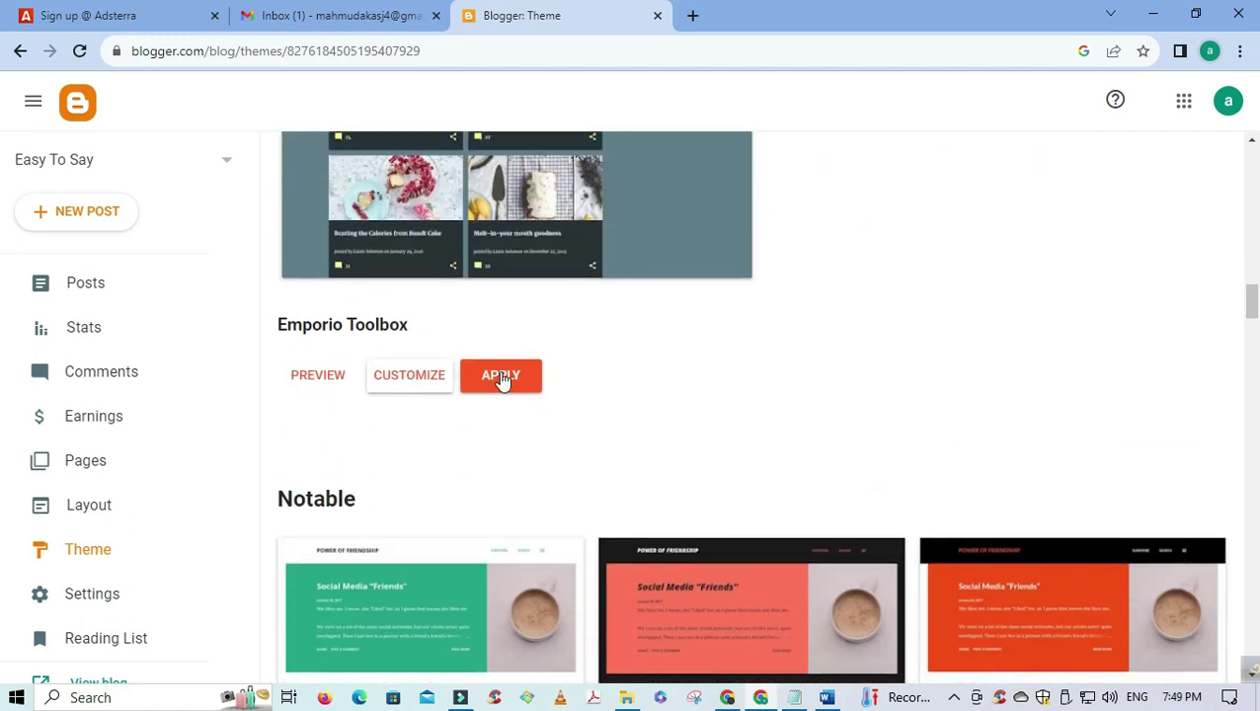
{"action": "left_click", "coordinate": [501, 376]}
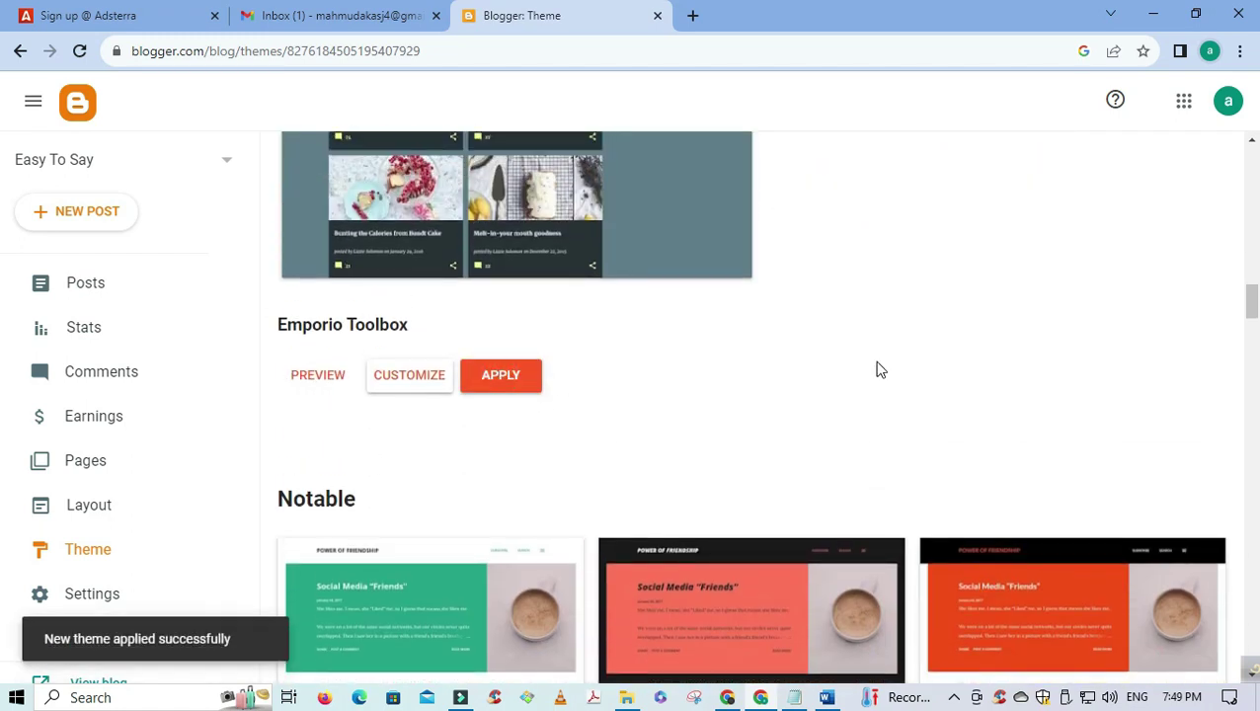
- View the live Easy To Say blog and check its header and post area with the new theme
{"action": "scroll", "coordinate": [278, 247], "scroll_direction": "down", "scroll_amount": 8}
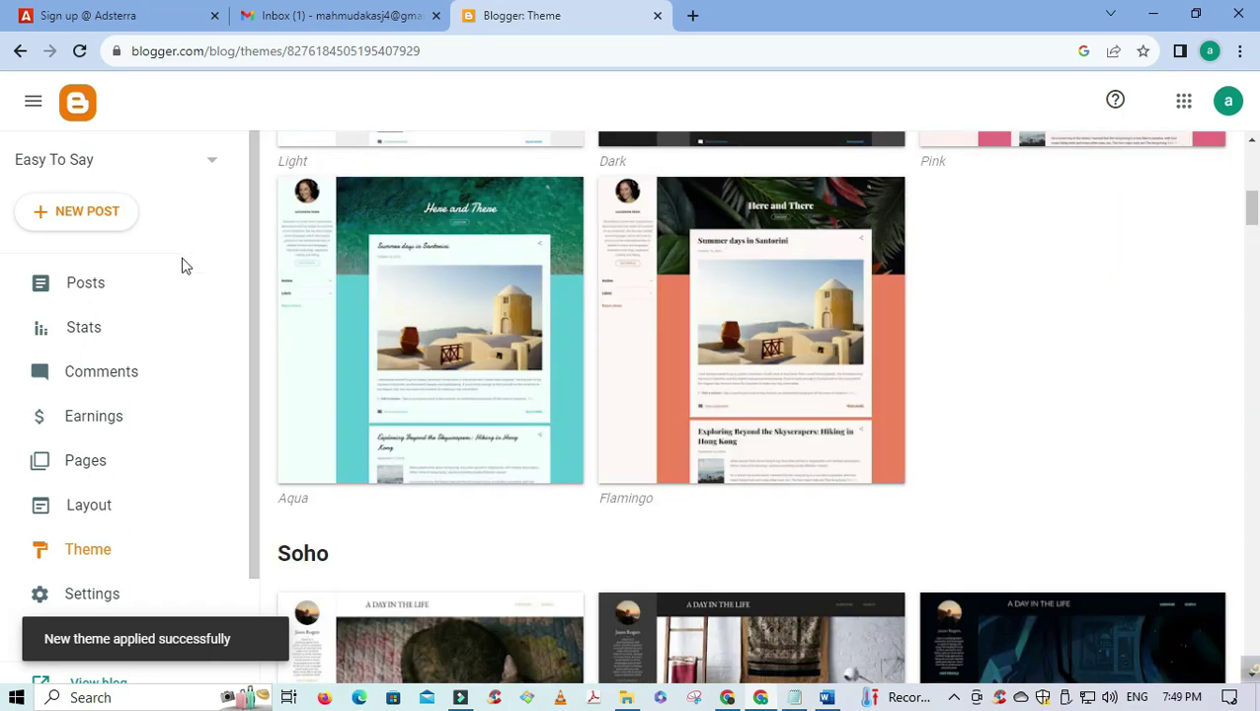
{"action": "scroll", "coordinate": [287, 216], "scroll_direction": "up", "scroll_amount": 5}
{"action": "scroll", "coordinate": [128, 425], "scroll_direction": "down", "scroll_amount": 2}
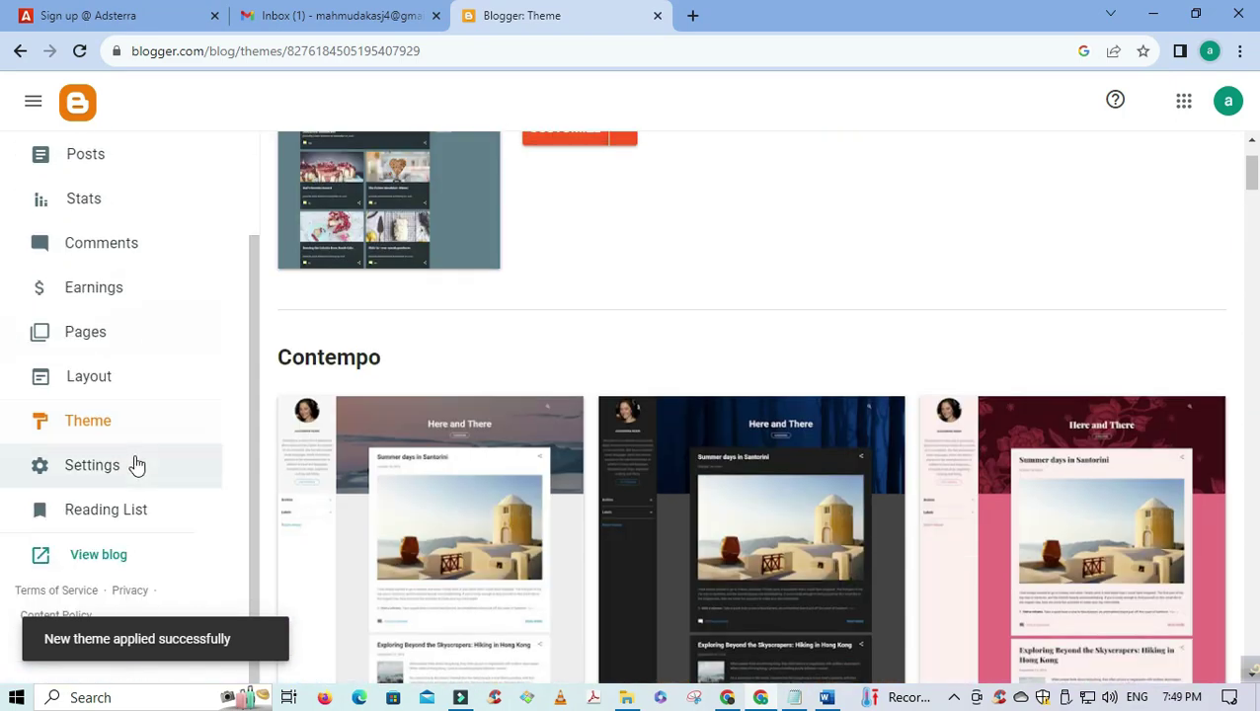
{"action": "left_click", "coordinate": [99, 555]}
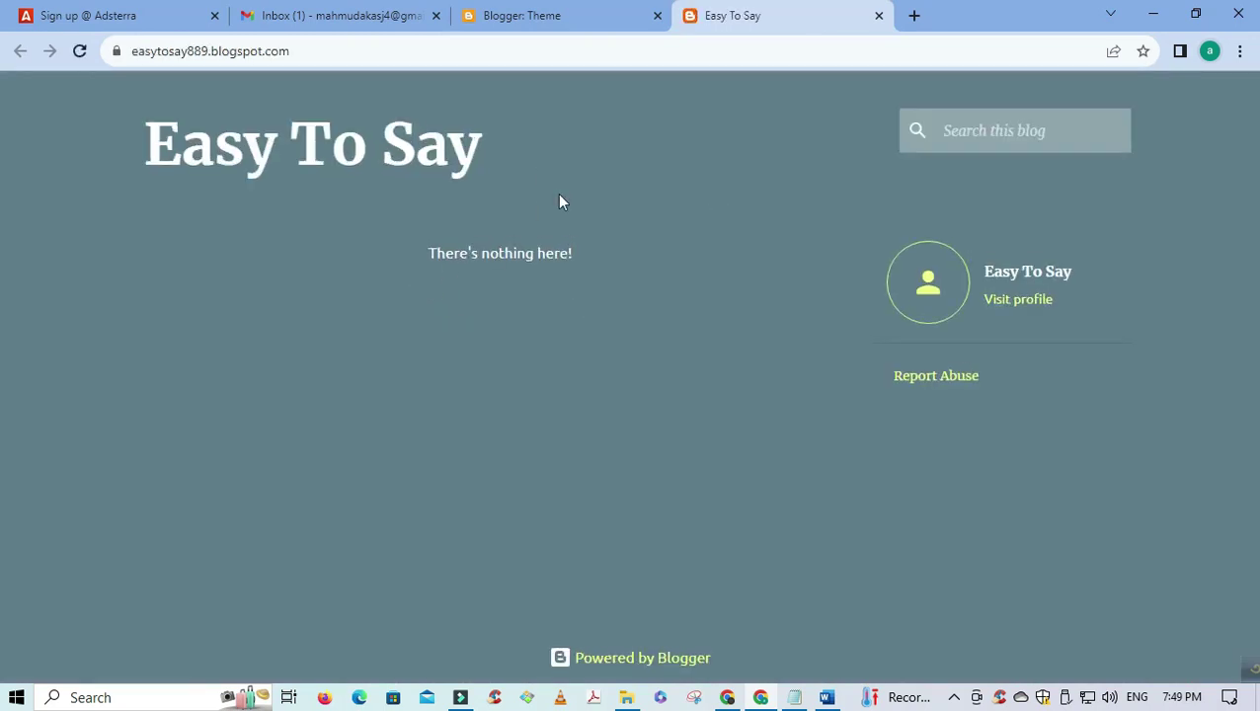
{"action": "left_click_drag", "start_coordinate": [148, 158], "coordinate": [524, 166]}
{"action": "left_click", "coordinate": [705, 195]}
{"action": "left_click_drag", "start_coordinate": [318, 304], "coordinate": [505, 445]}
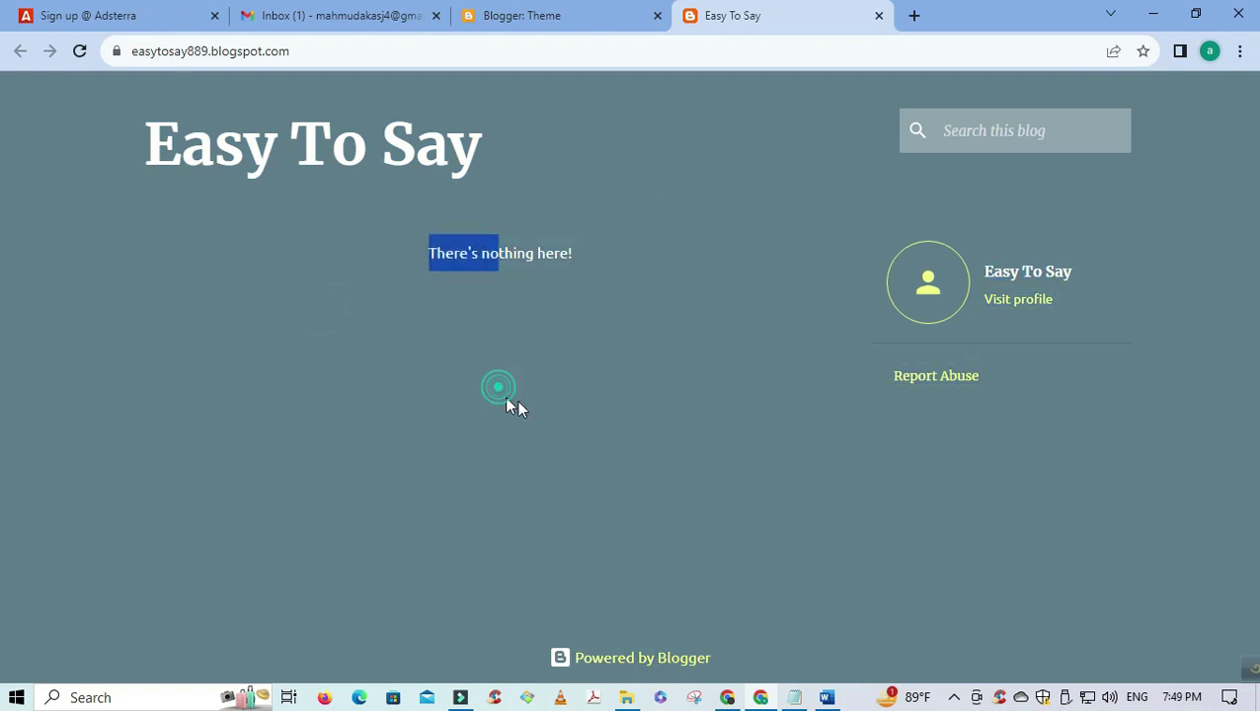
{"action": "left_click", "coordinate": [558, 16]}
{"action": "scroll", "coordinate": [549, 250], "scroll_direction": "up", "scroll_amount": 2}
{"action": "left_click", "coordinate": [780, 12]}
{"action": "left_click", "coordinate": [553, 17]}
{"action": "left_click", "coordinate": [840, 18]}
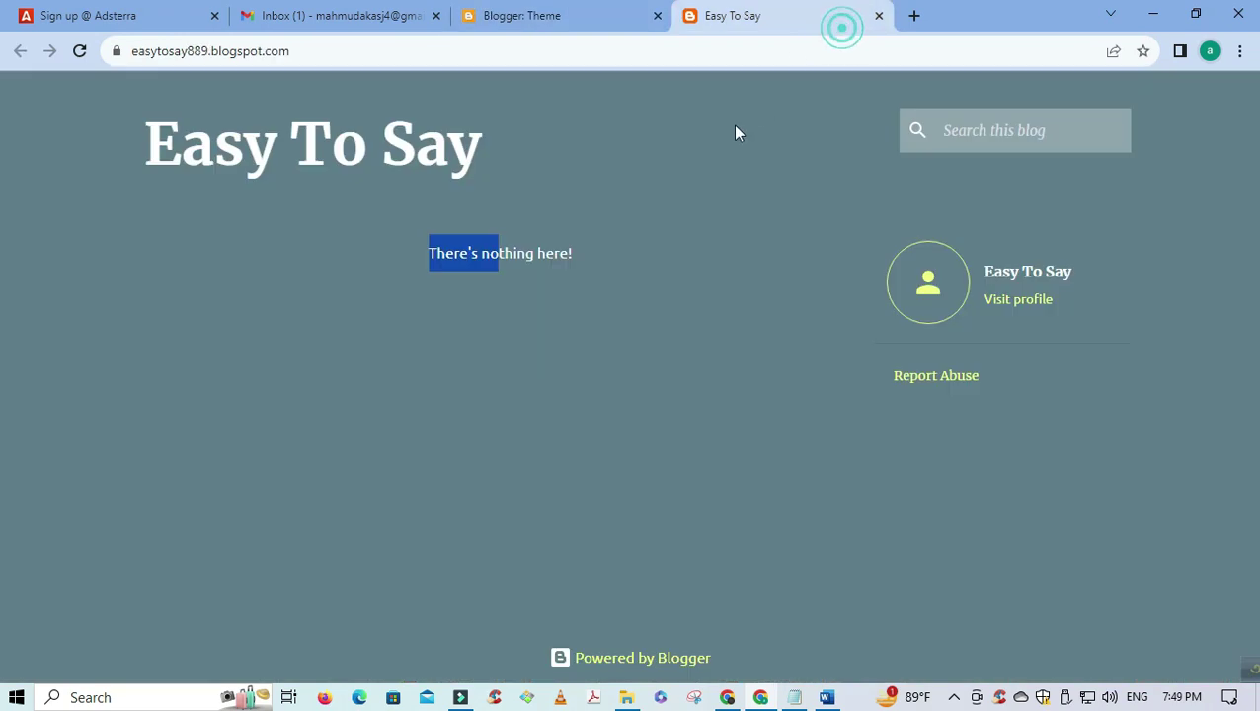
{"action": "left_click", "coordinate": [598, 20]}
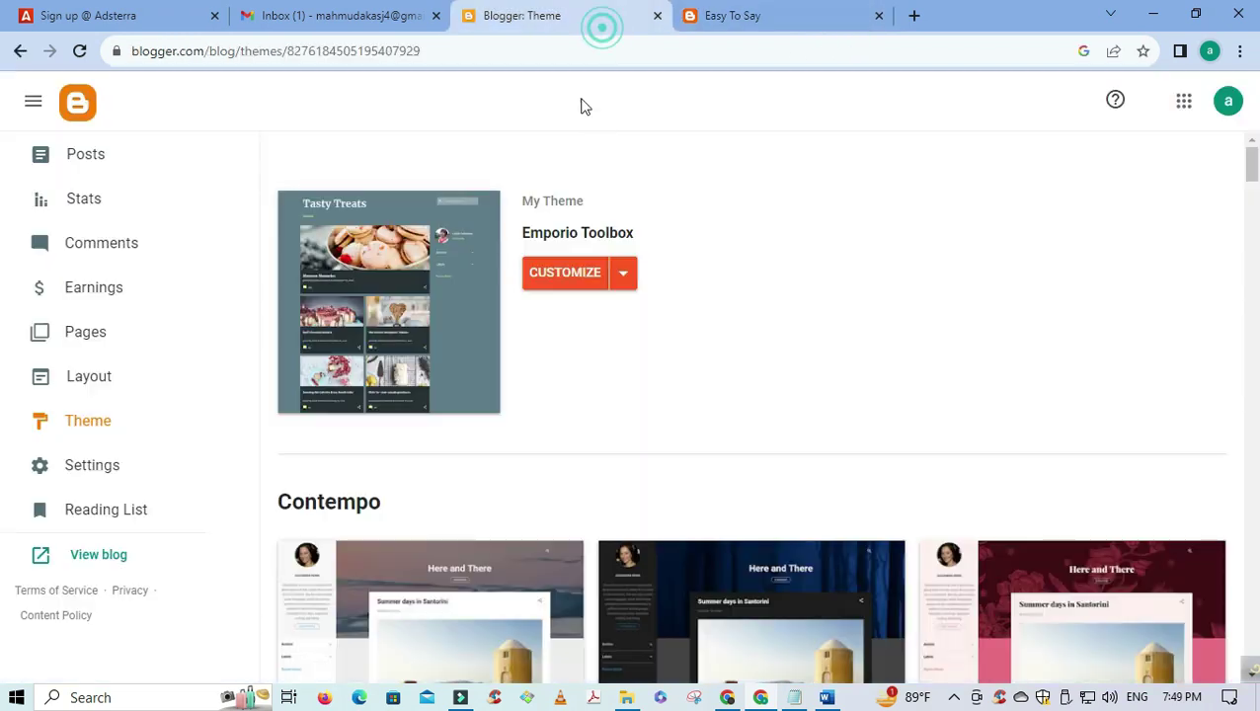
{"action": "left_click", "coordinate": [343, 12]}
{"action": "left_click", "coordinate": [758, 14]}
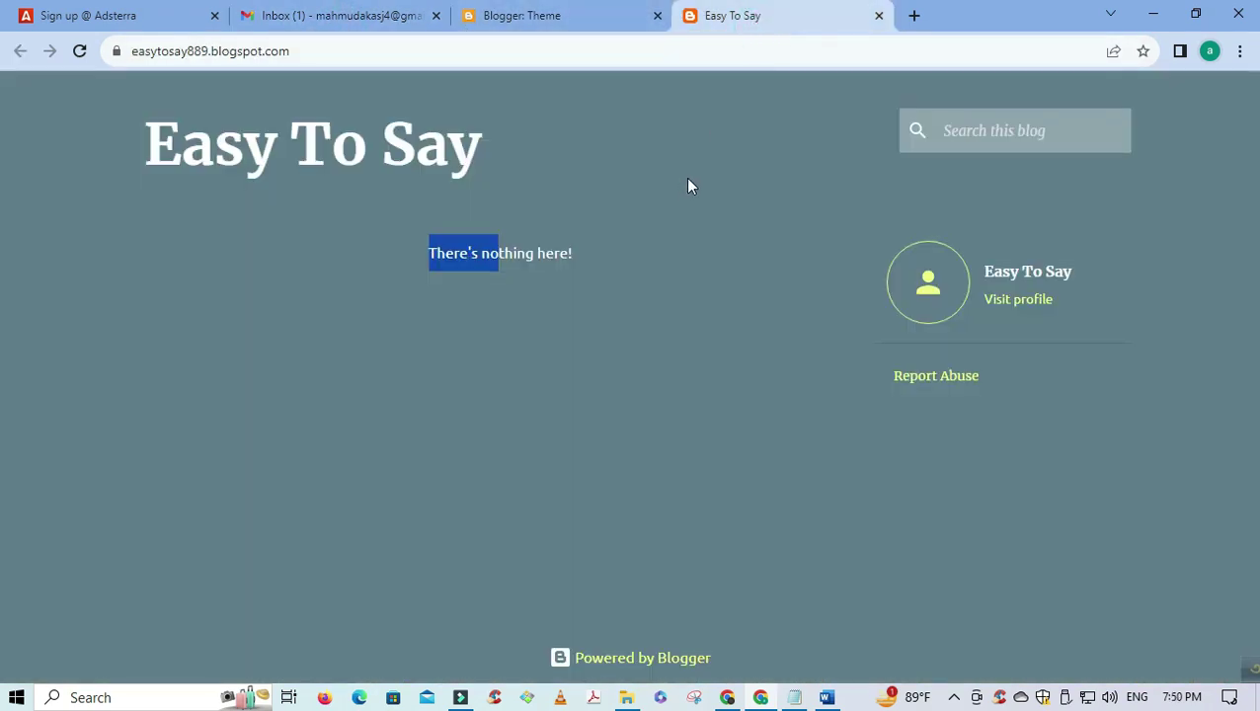
- Return to the blog's dashboard and start a new post
{"action": "left_click", "coordinate": [507, 14]}
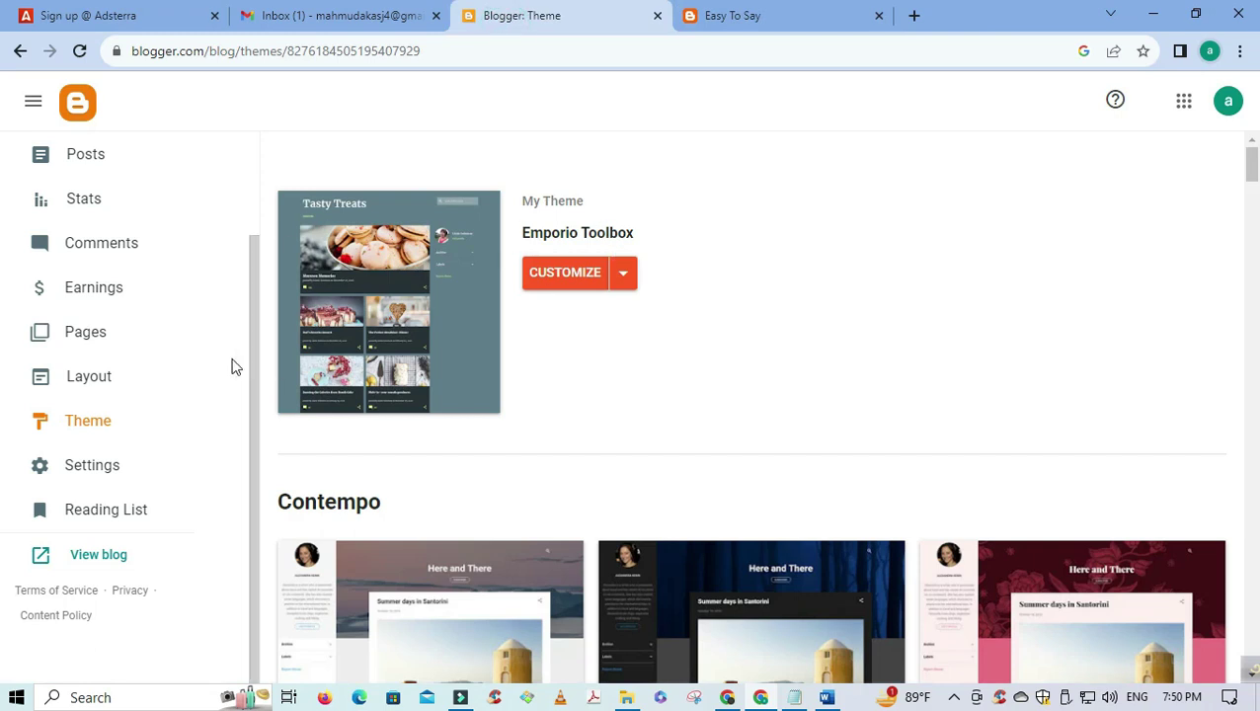
{"action": "scroll", "coordinate": [231, 365], "scroll_direction": "up", "scroll_amount": 2}
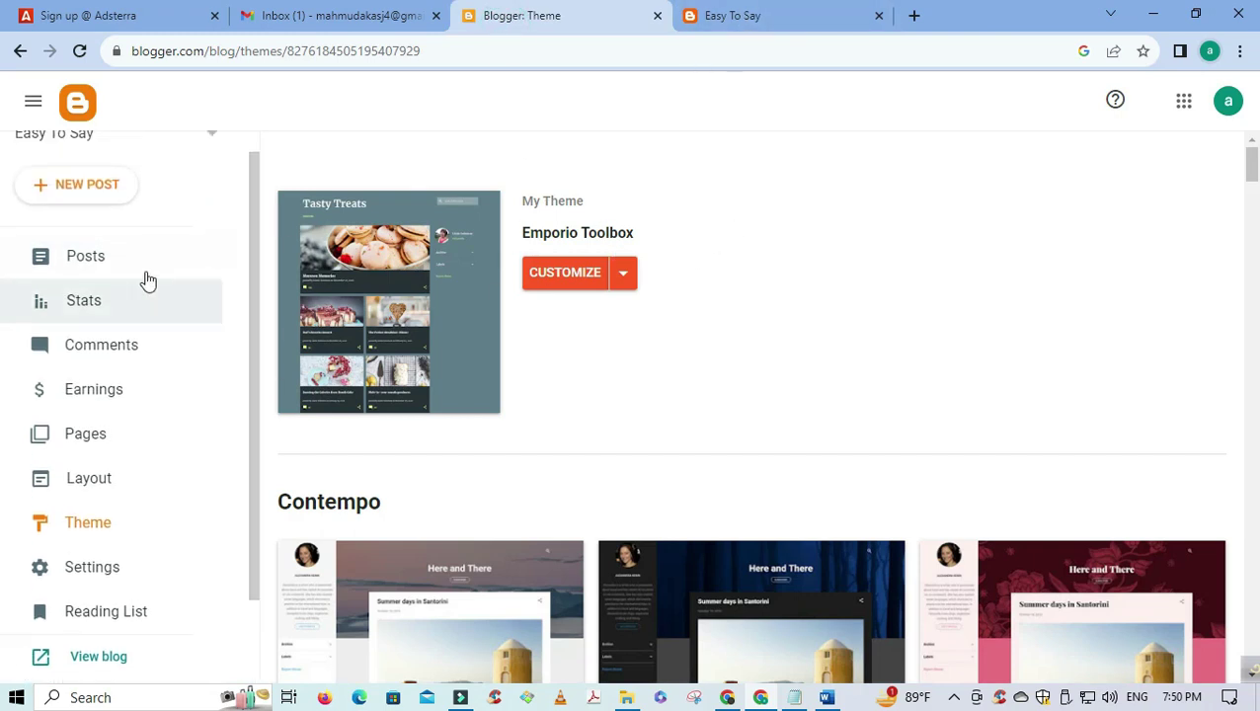
{"action": "scroll", "coordinate": [146, 279], "scroll_direction": "up", "scroll_amount": 1}
{"action": "left_click", "coordinate": [114, 212]}
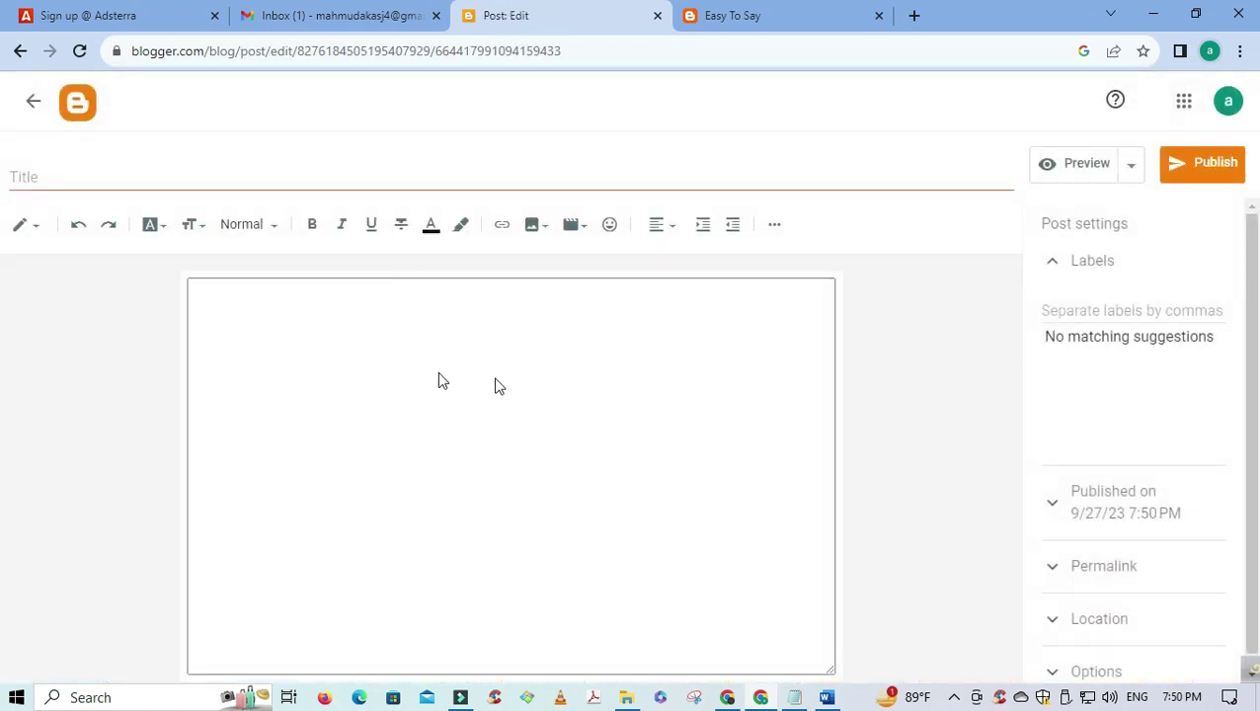
- Copy the filmxy.online movies address from the Notepad notes and load it in a new browser tab
{"action": "left_click", "coordinate": [794, 698]}
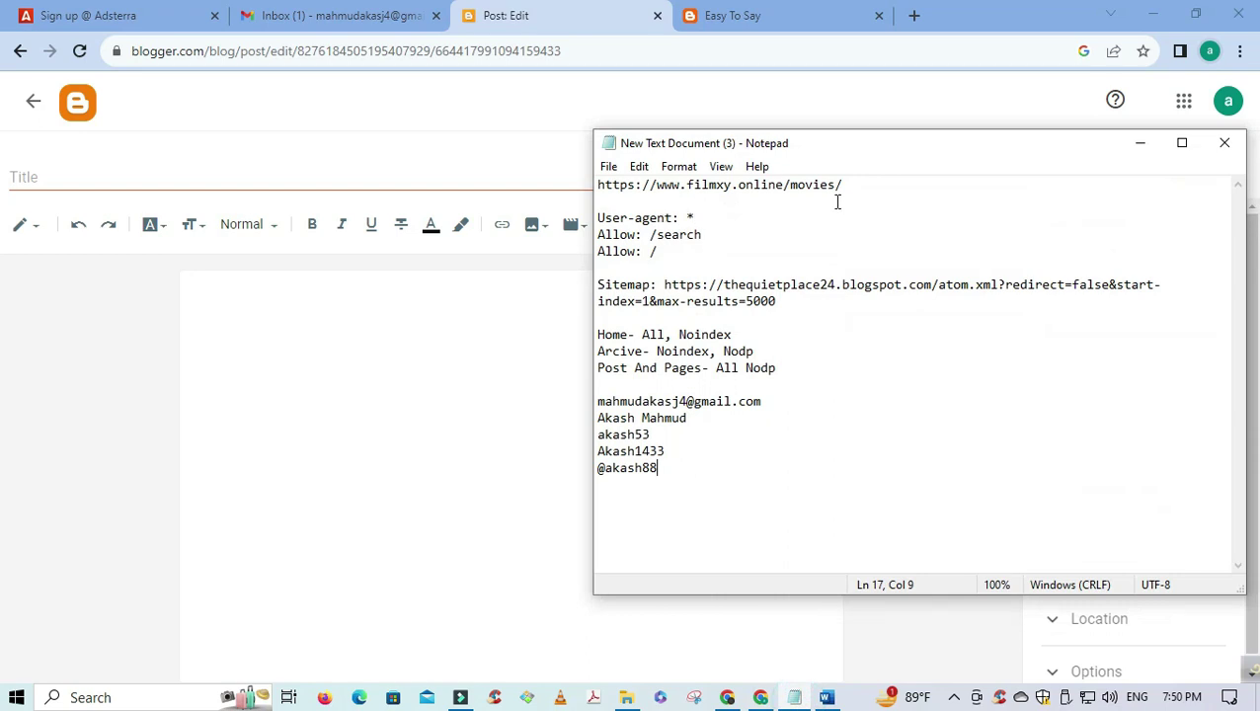
{"action": "left_click_drag", "start_coordinate": [865, 183], "coordinate": [603, 188]}
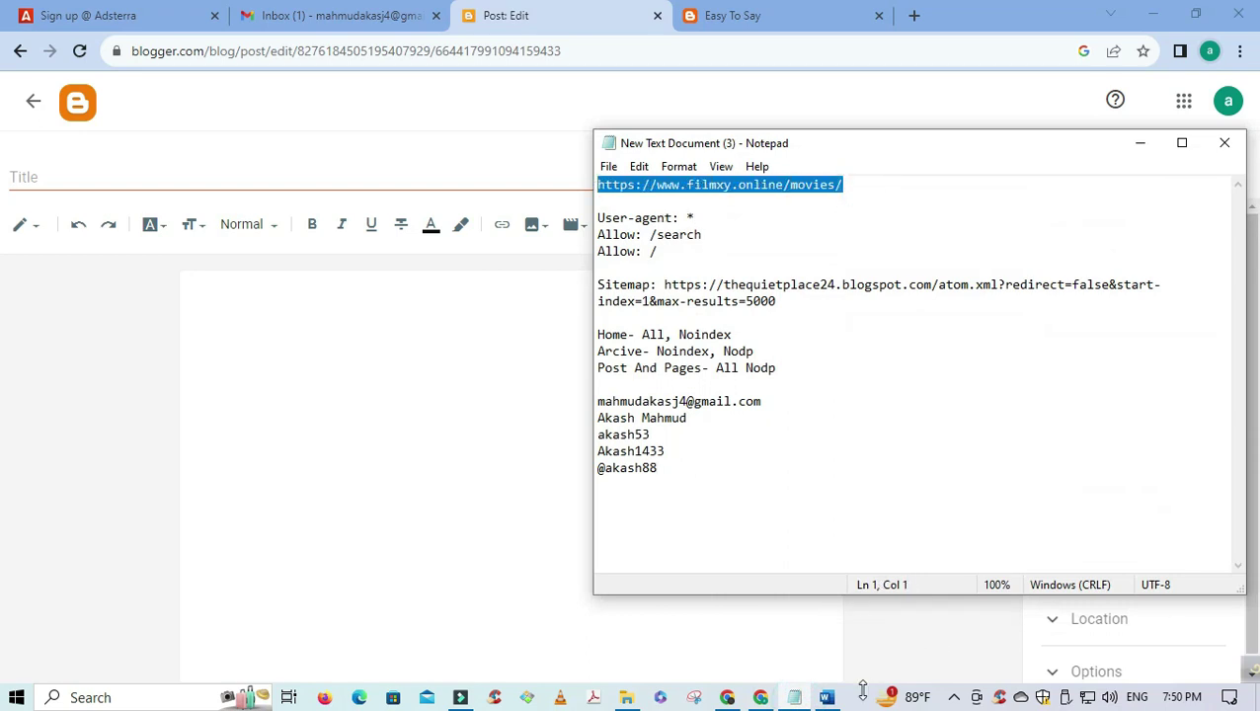
{"action": "left_click", "coordinate": [761, 698]}
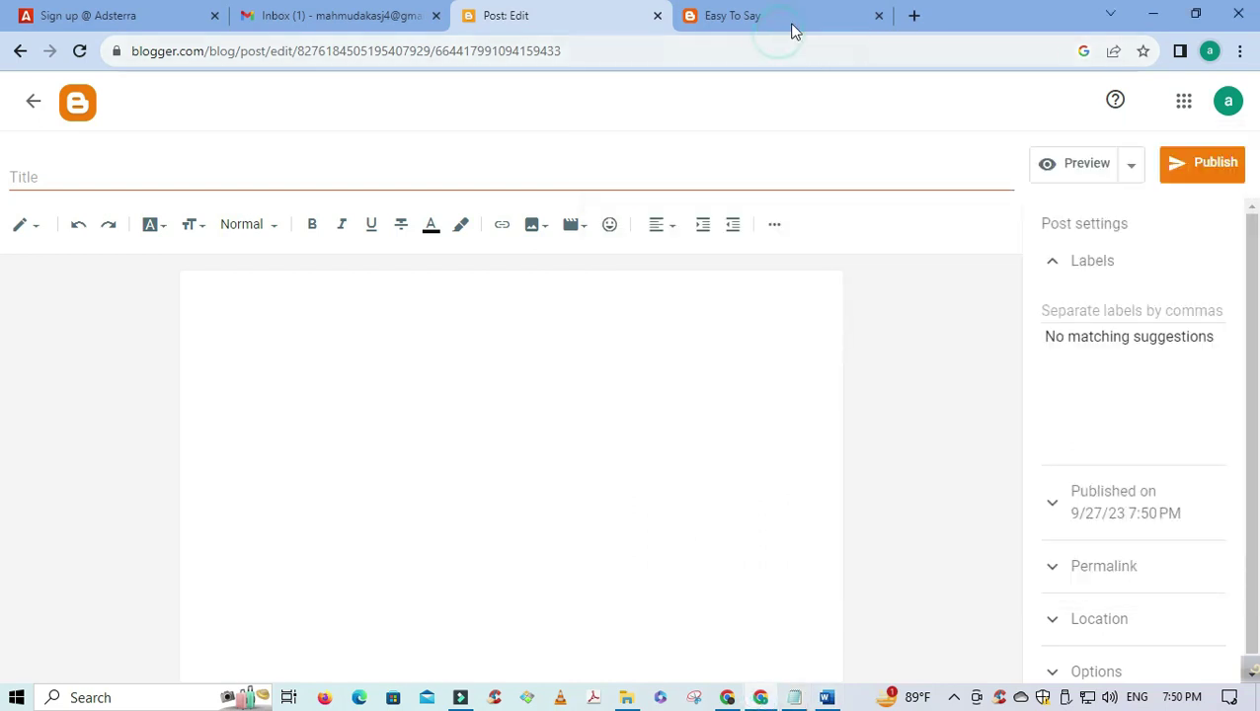
{"action": "left_click", "coordinate": [790, 25]}
{"action": "left_click", "coordinate": [913, 18]}
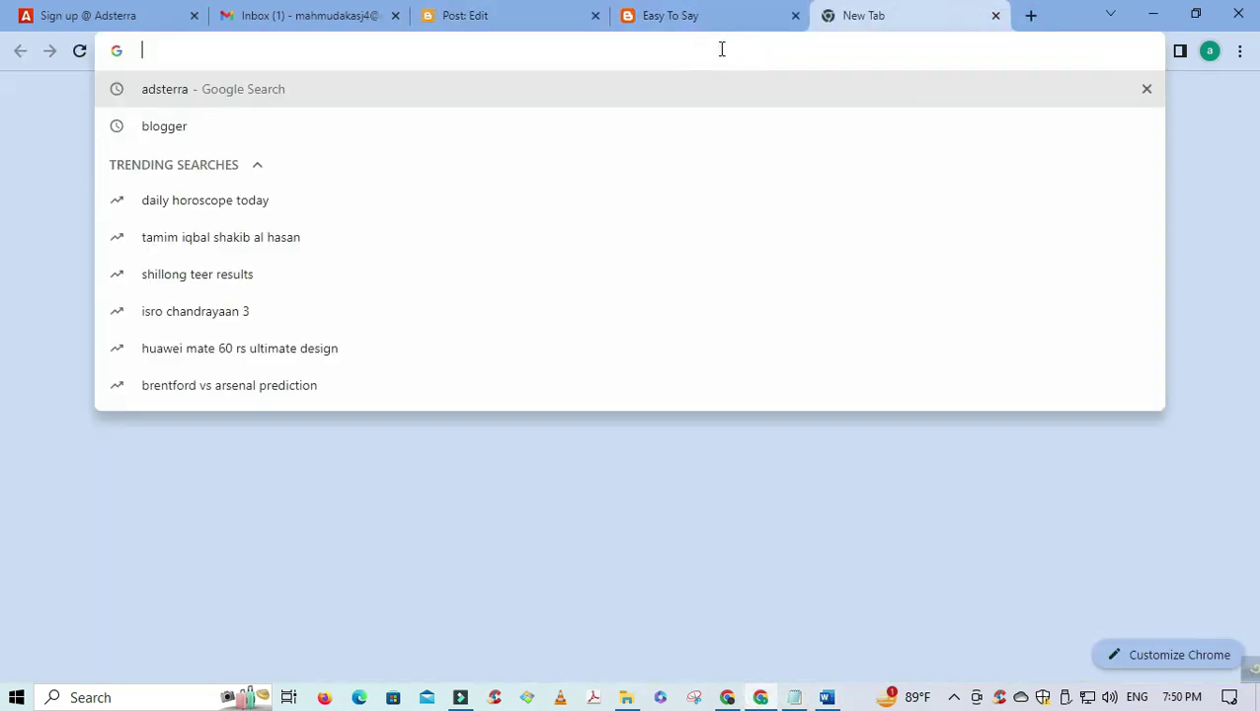
{"action": "type", "text": "https://www.filmxy.online/movies//"}
{"action": "key", "text": "Return"}
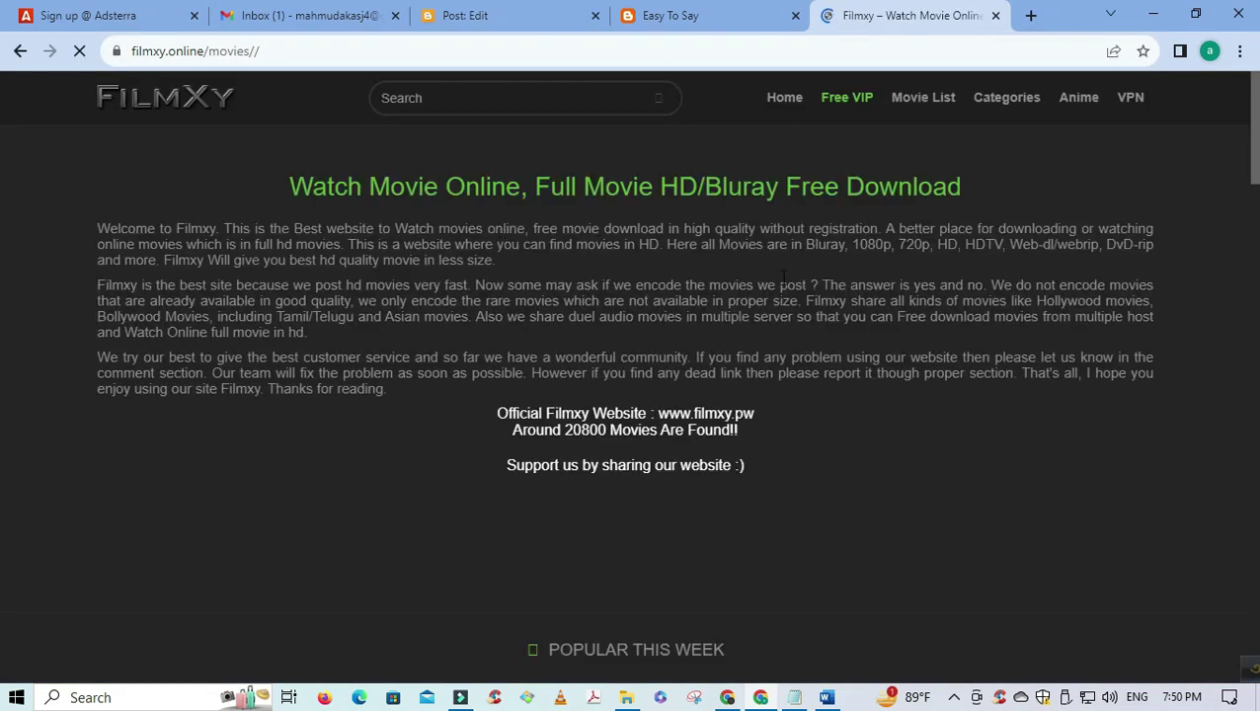
- Dismiss the spam notifications and the VPN banner on the Filmxy movies page
{"action": "scroll", "coordinate": [554, 156], "scroll_direction": "down", "scroll_amount": 4}
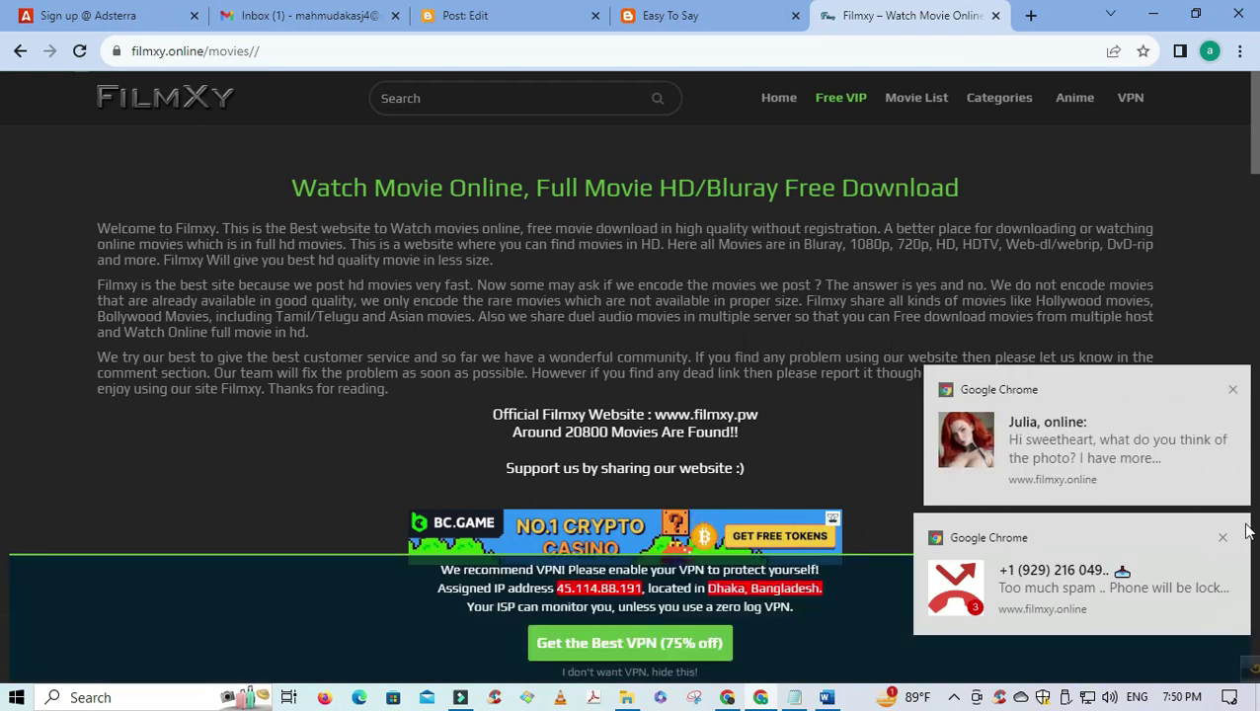
{"action": "left_click", "coordinate": [1224, 390]}
{"action": "left_click", "coordinate": [997, 16]}
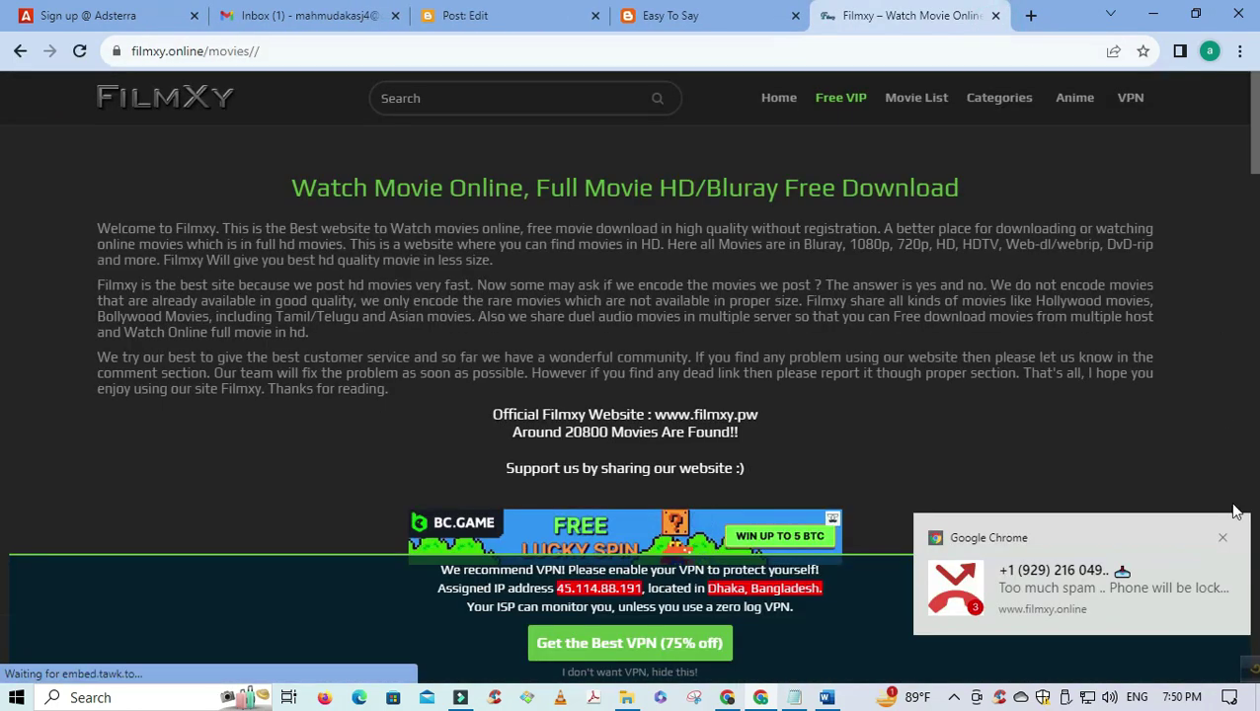
{"action": "left_click", "coordinate": [1227, 535]}
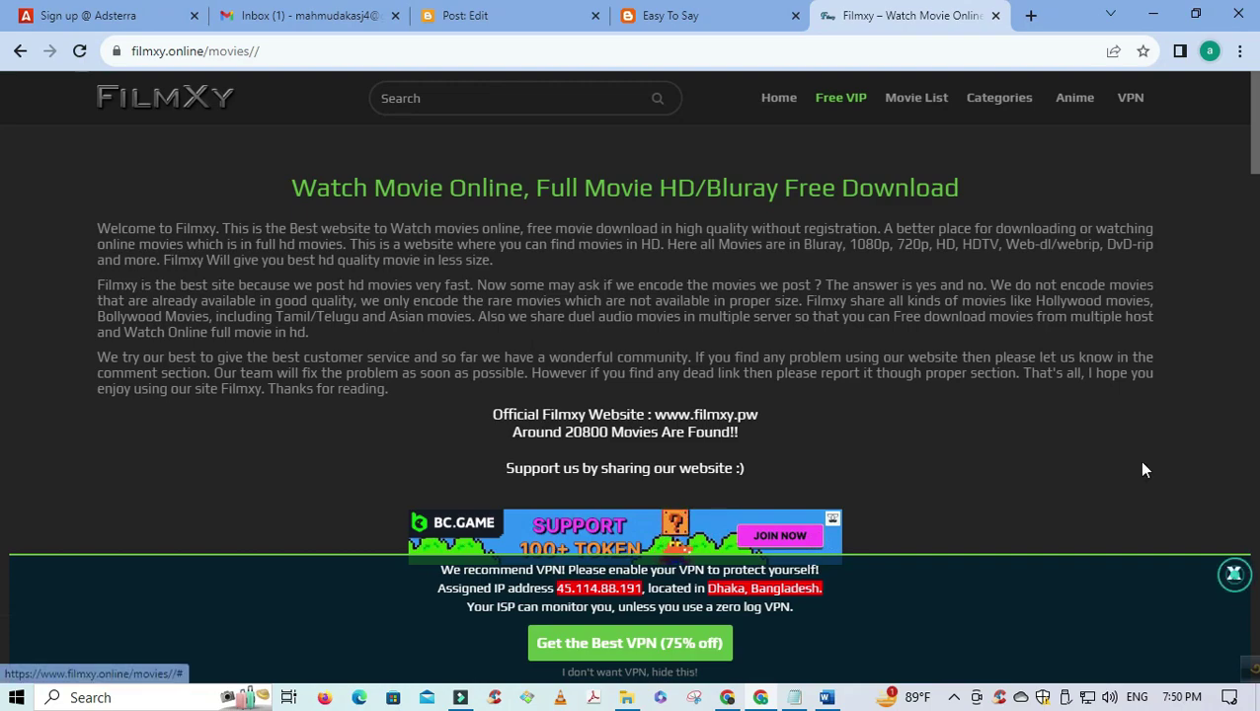
{"action": "left_click", "coordinate": [1234, 573]}
- Find Gran Turismo among the recent uploads on Filmxy and open its movie page
{"action": "scroll", "coordinate": [721, 217], "scroll_direction": "down", "scroll_amount": 4}
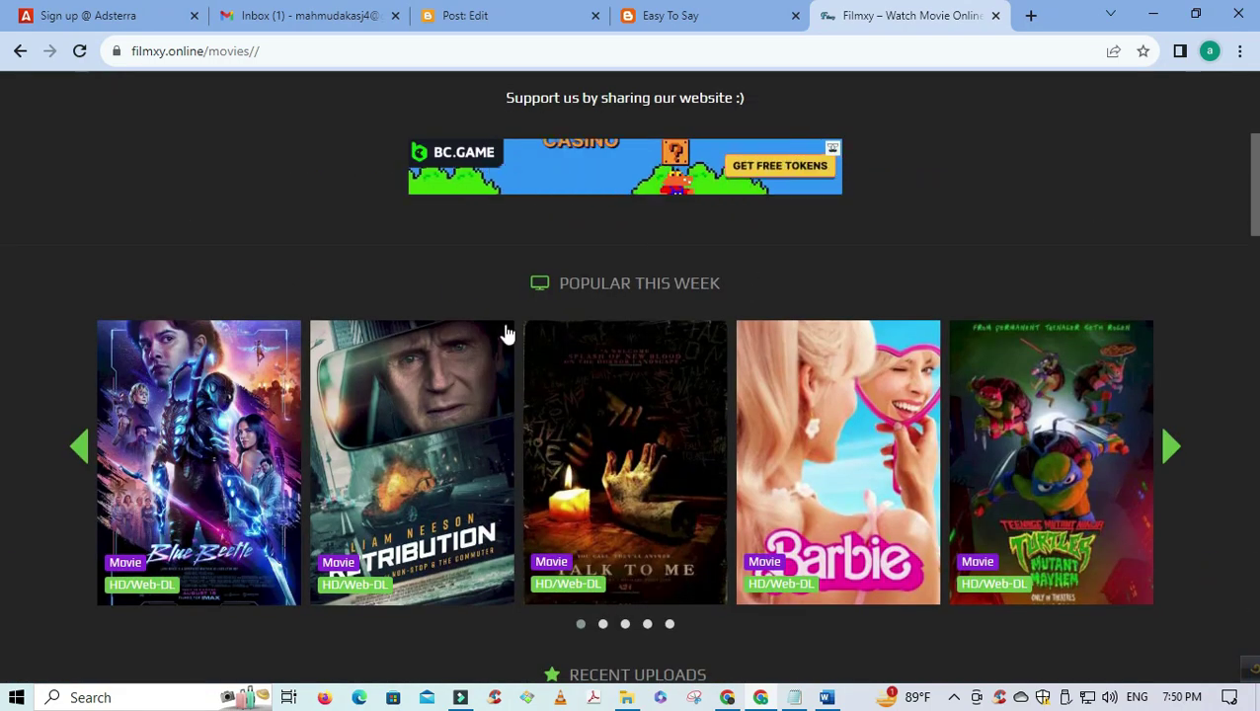
{"action": "scroll", "coordinate": [514, 316], "scroll_direction": "down", "scroll_amount": 4}
{"action": "scroll", "coordinate": [385, 329], "scroll_direction": "down", "scroll_amount": 3}
{"action": "scroll", "coordinate": [384, 329], "scroll_direction": "up", "scroll_amount": 1}
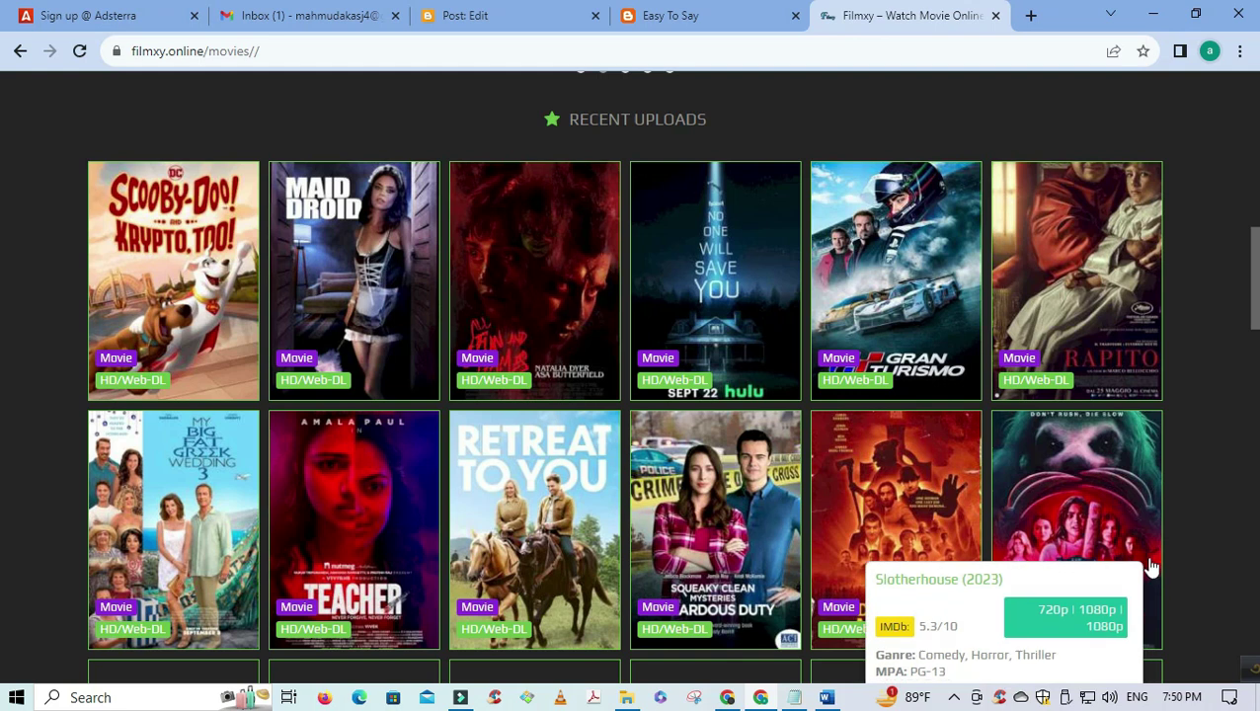
{"action": "left_click", "coordinate": [926, 260]}
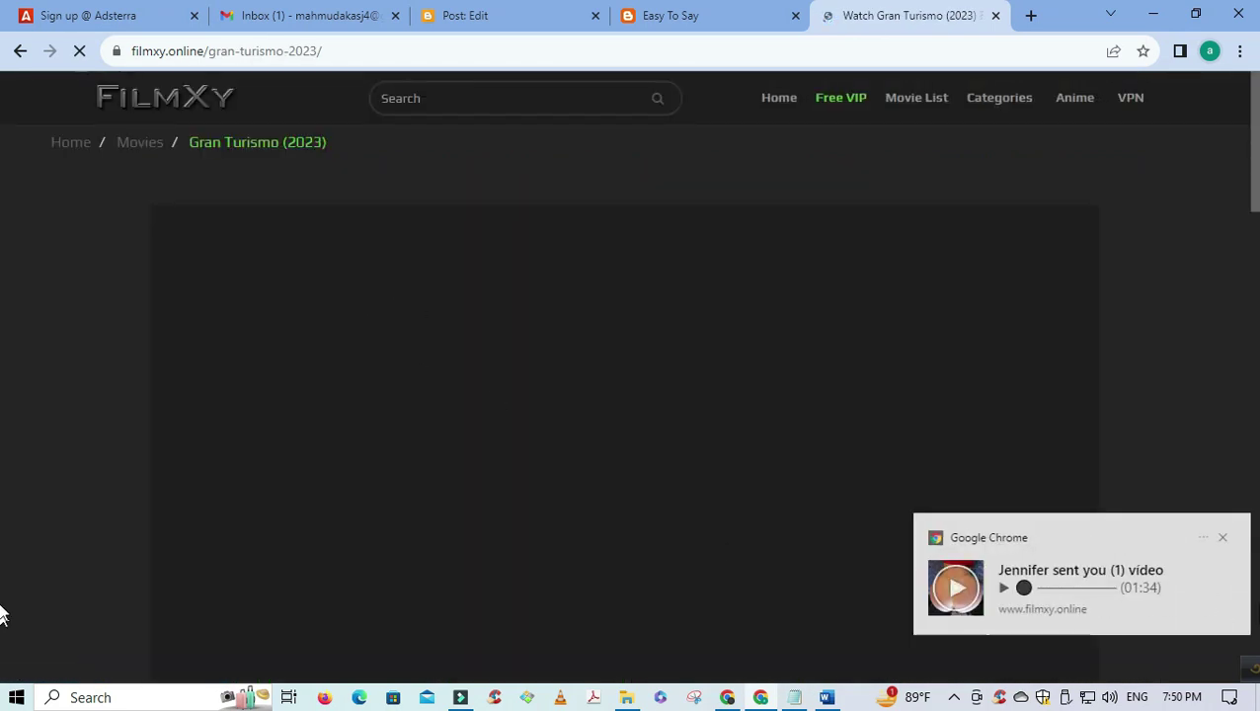
- Dismiss the pop-up notification and copy the words Gran Turismo from the movie page's heading
{"action": "left_click", "coordinate": [1224, 539]}
{"action": "scroll", "coordinate": [594, 329], "scroll_direction": "down", "scroll_amount": 6}
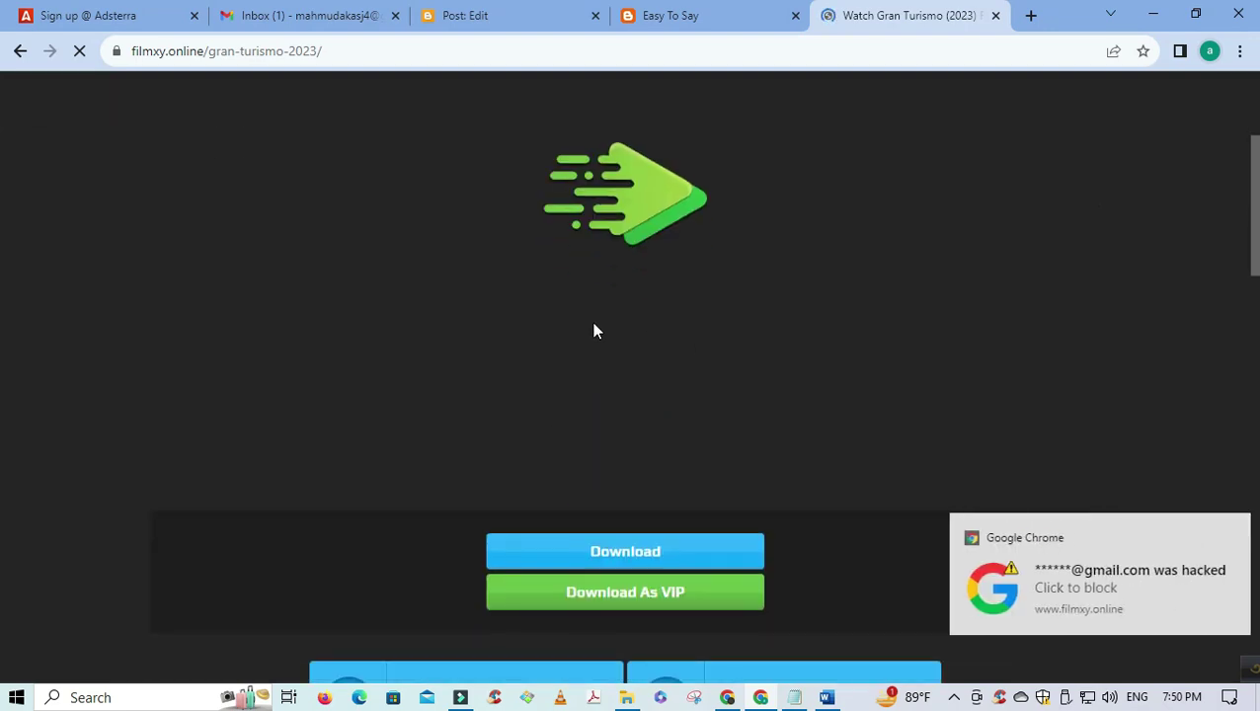
{"action": "scroll", "coordinate": [590, 395], "scroll_direction": "down", "scroll_amount": 5}
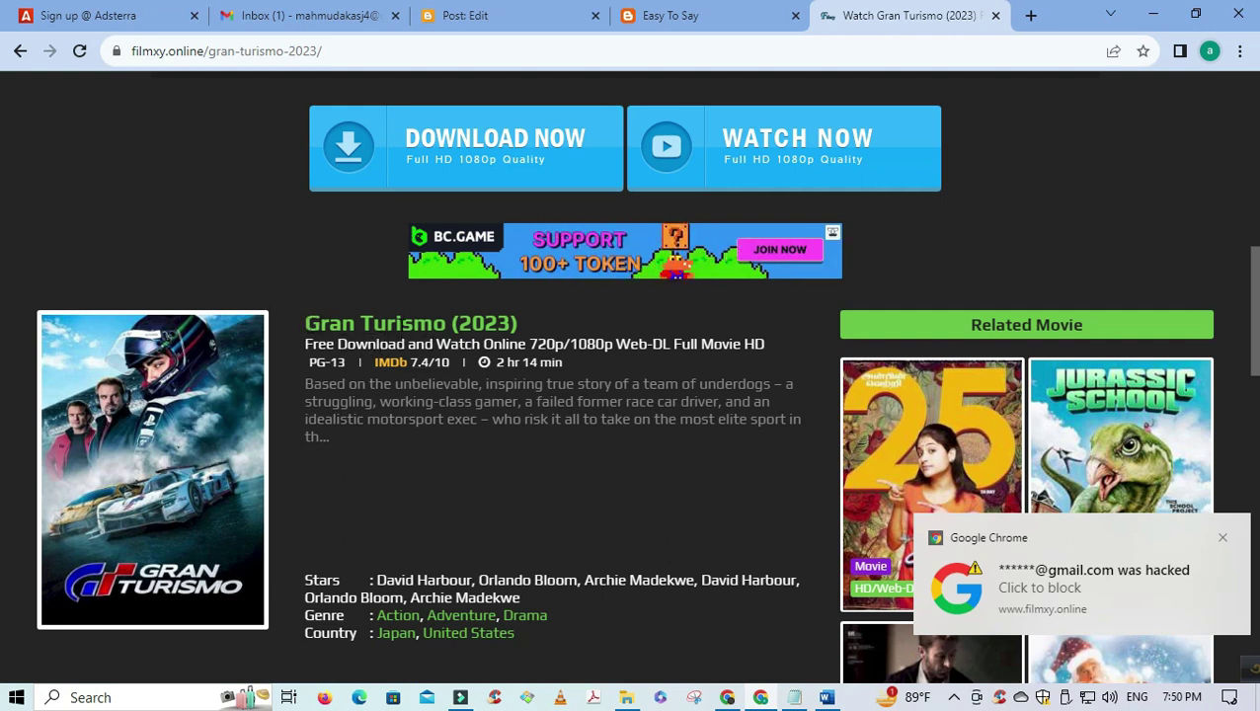
{"action": "mouse_move", "coordinate": [318, 324]}
{"action": "left_mouse_down"}
{"action": "mouse_move", "coordinate": [440, 324]}
{"action": "mouse_move", "coordinate": [305, 324]}
{"action": "left_mouse_up"}
{"action": "left_click", "coordinate": [451, 324]}
{"action": "right_click", "coordinate": [356, 332]}
{"action": "left_click", "coordinate": [400, 351]}
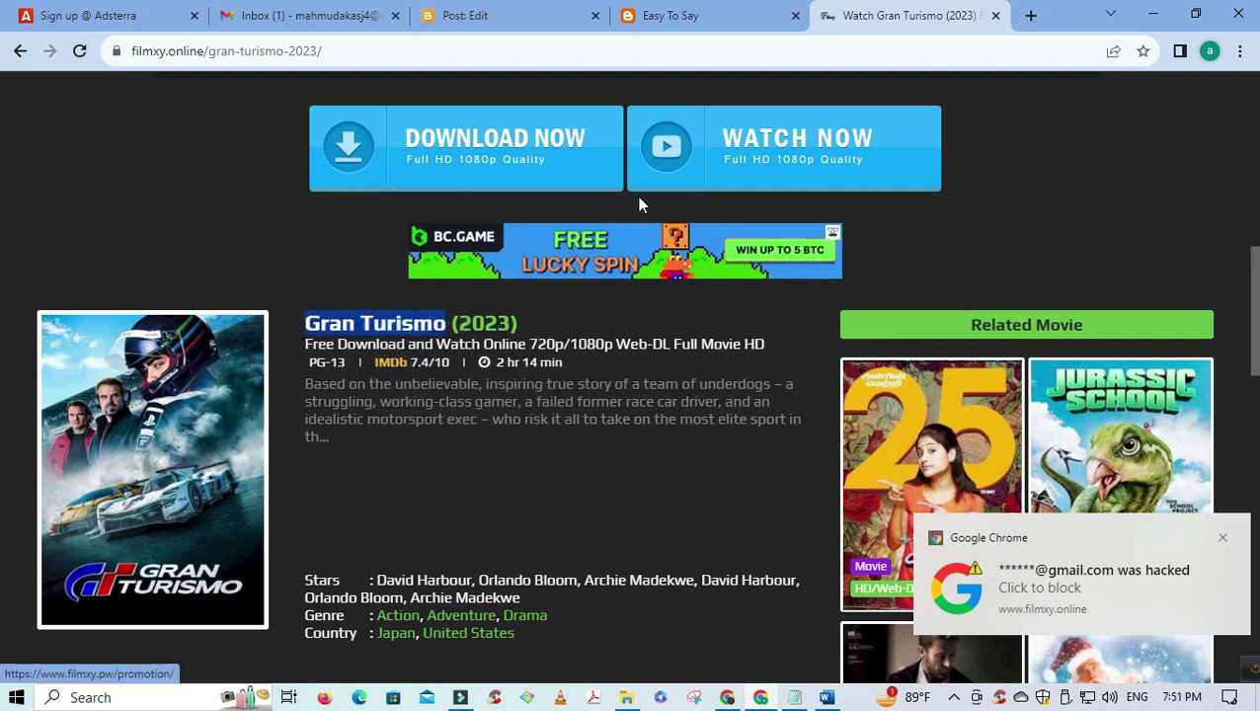
- Return to the Blogger post draft, choose Compose view and title the post Gran Turismo Full Movie Watch Online
{"action": "left_click", "coordinate": [716, 25]}
{"action": "left_click", "coordinate": [548, 15]}
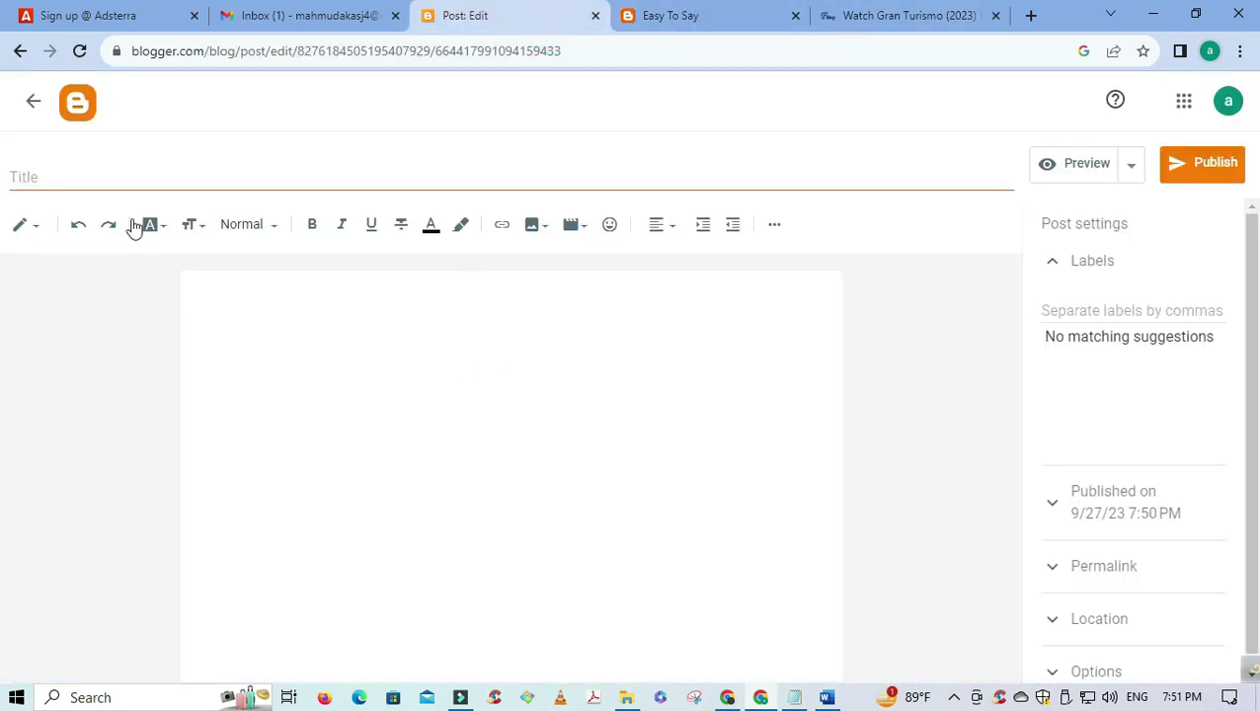
{"action": "left_click", "coordinate": [122, 171]}
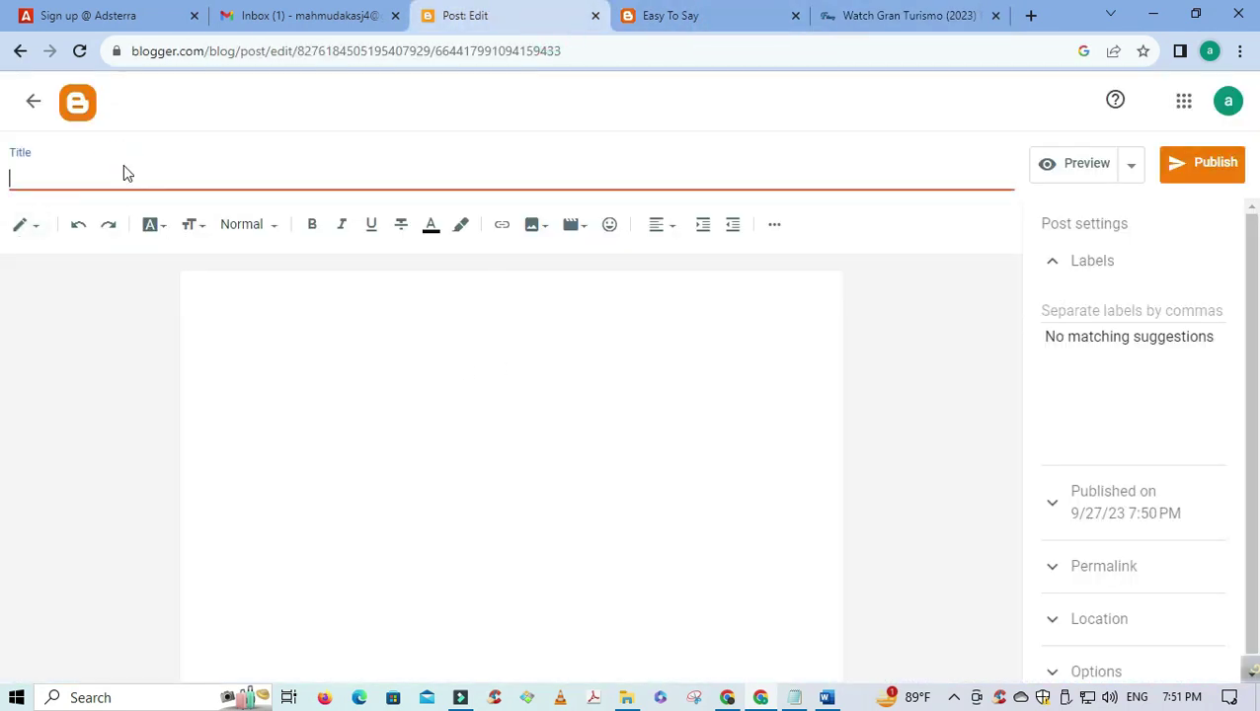
{"action": "key", "text": "ctrl+v"}
{"action": "left_click", "coordinate": [35, 228]}
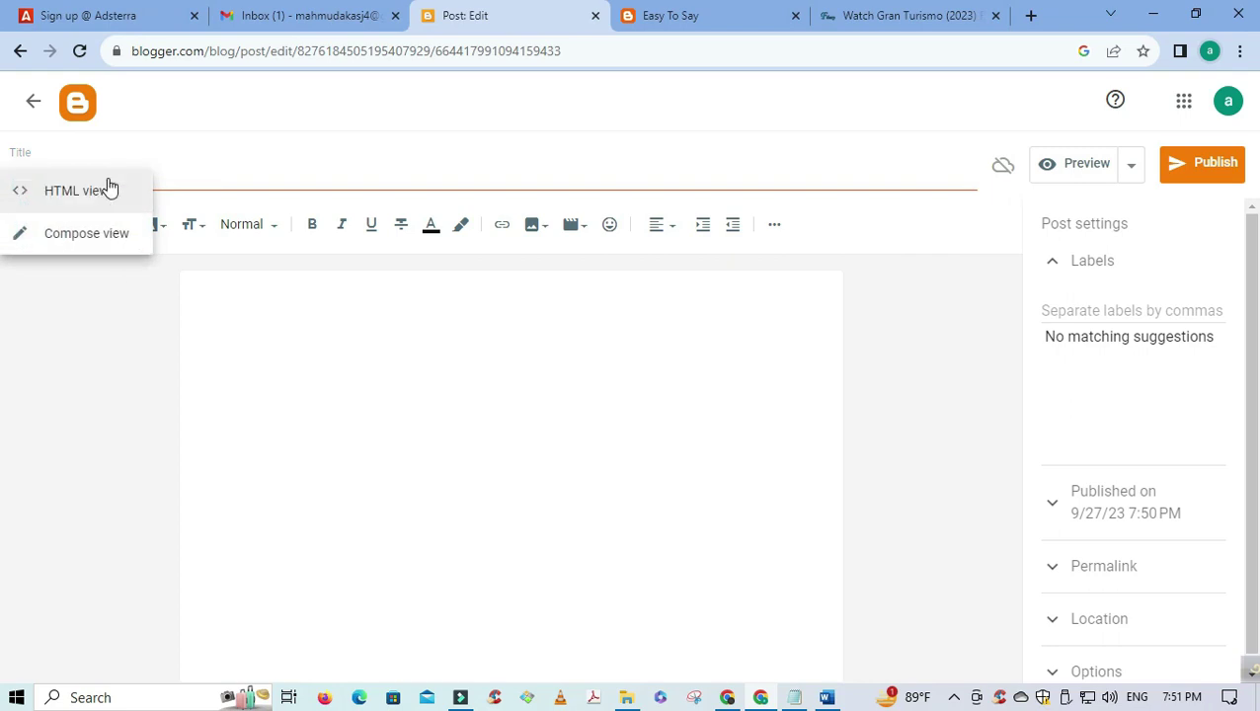
{"action": "left_click", "coordinate": [74, 235]}
{"action": "left_click", "coordinate": [323, 340]}
{"action": "left_click", "coordinate": [158, 181]}
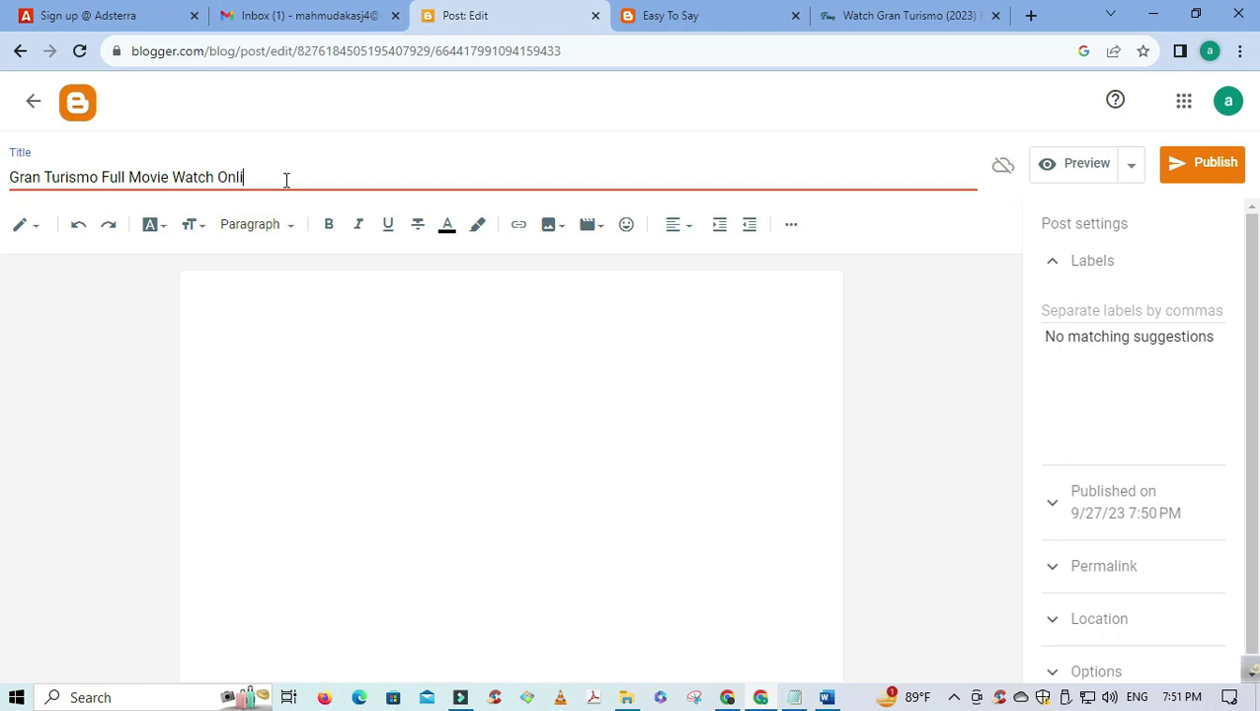
{"action": "left_click", "coordinate": [317, 352]}
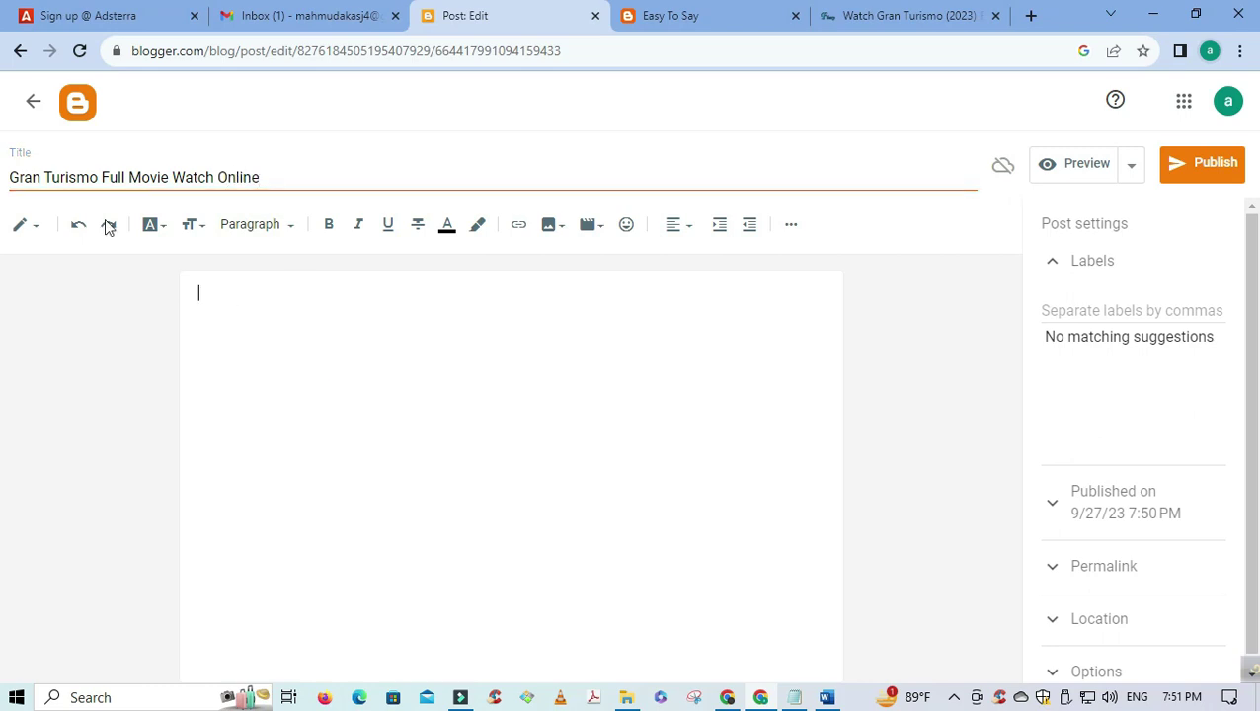
{"action": "left_click_drag", "start_coordinate": [101, 176], "coordinate": [3, 193]}
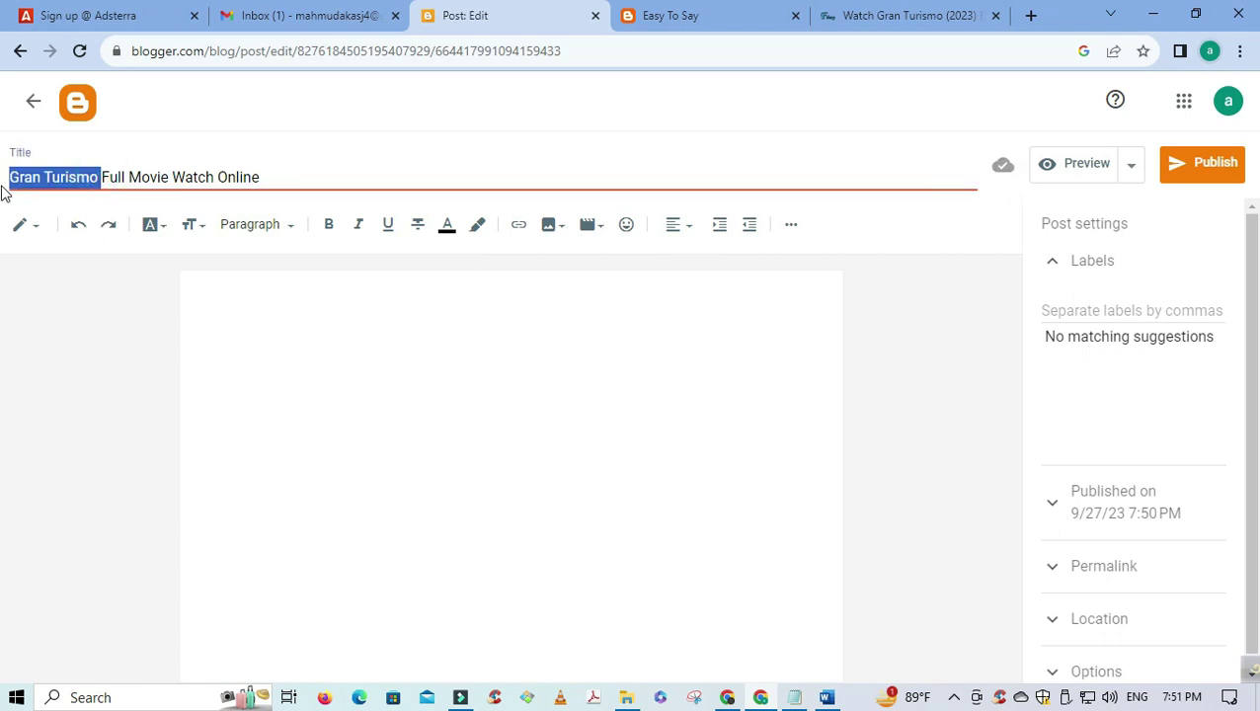
{"action": "left_click", "coordinate": [113, 175]}
{"action": "double_click", "coordinate": [24, 176]}
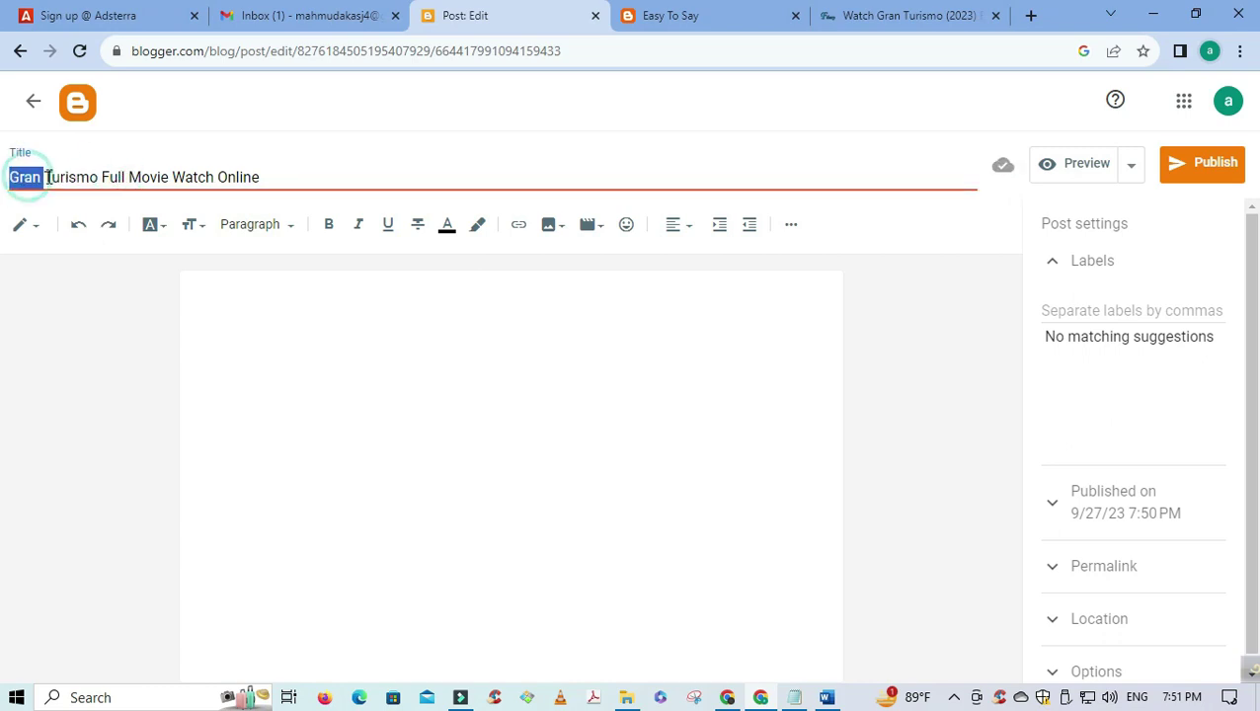
{"action": "left_click_drag", "start_coordinate": [102, 175], "coordinate": [304, 180]}
{"action": "left_click", "coordinate": [324, 182]}
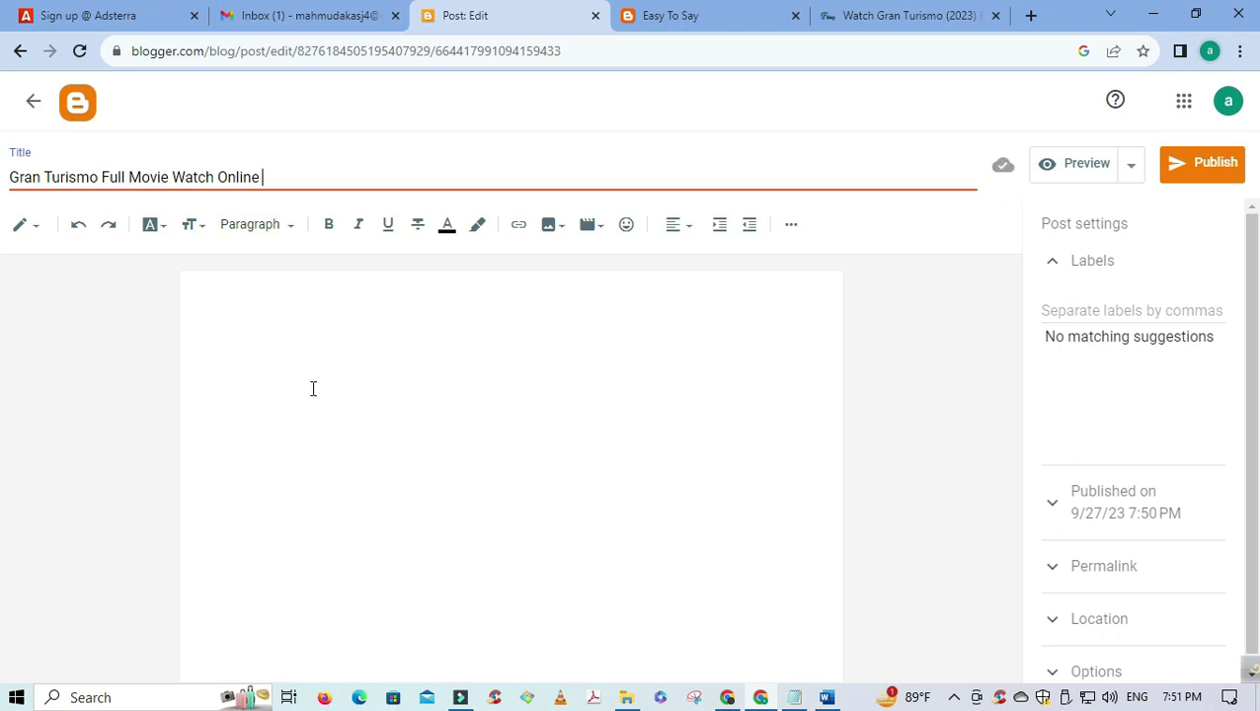
{"action": "left_click", "coordinate": [298, 319]}
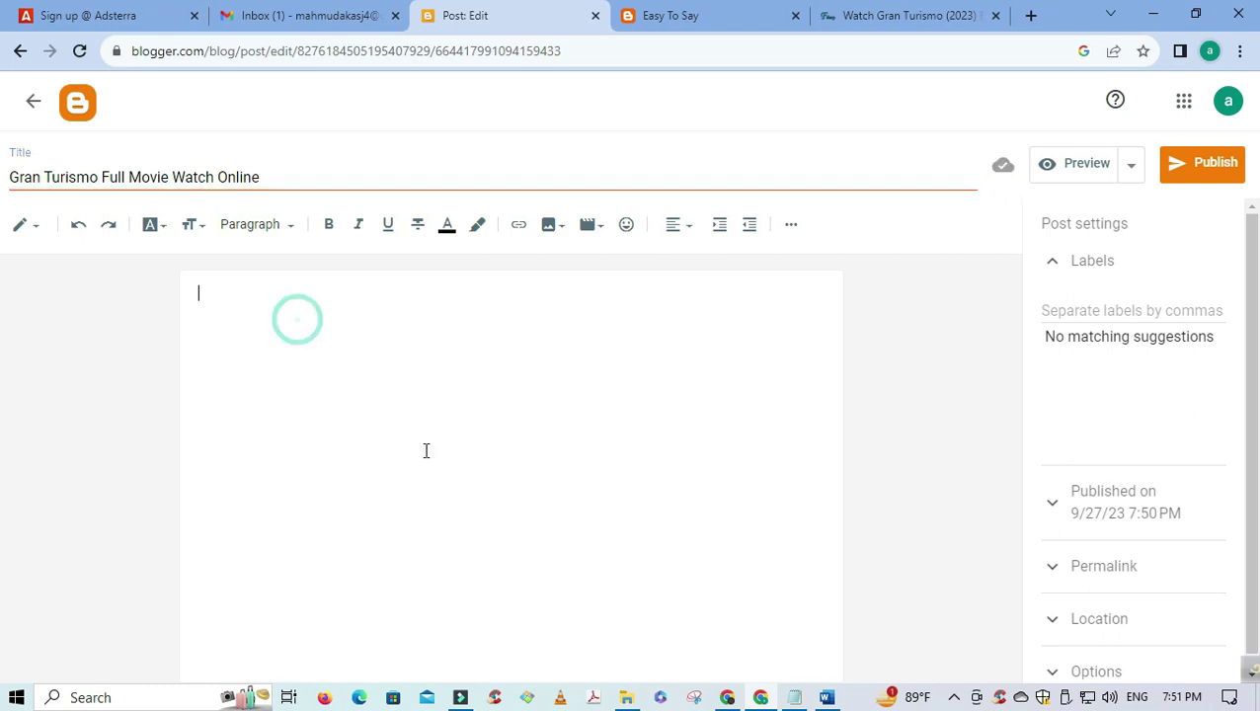
{"action": "triple_click", "coordinate": [267, 173]}
{"action": "left_click", "coordinate": [309, 415]}
{"action": "triple_click", "coordinate": [304, 173]}
{"action": "left_click", "coordinate": [304, 173]}
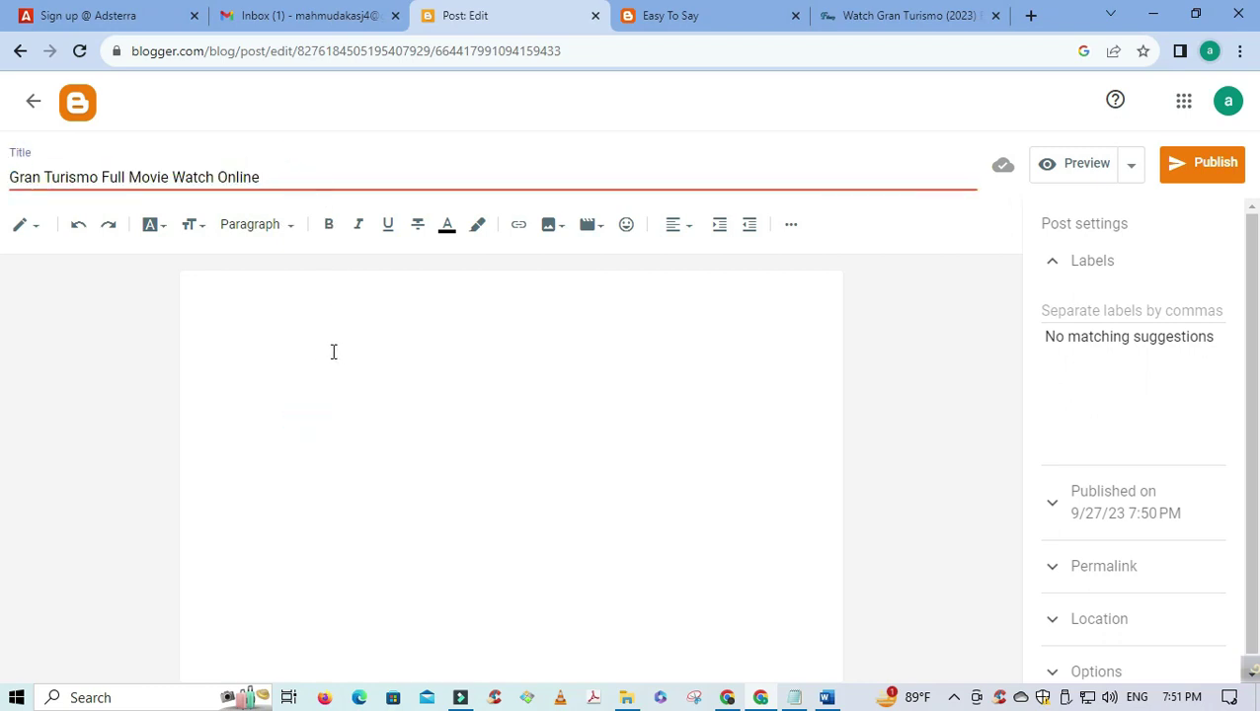
{"action": "left_click", "coordinate": [285, 332]}
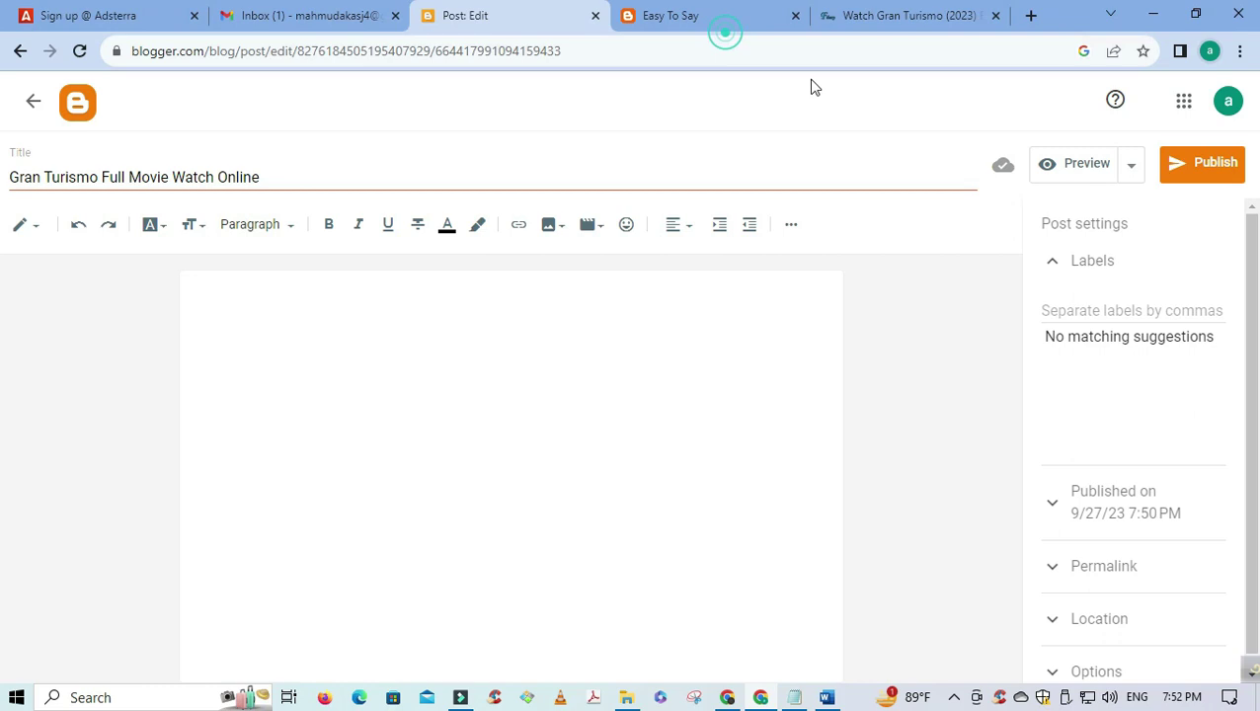
- Search Google for the Gran Turismo text selected on the Filmxy movie page and show the image results
{"action": "left_click", "coordinate": [880, 18]}
{"action": "scroll", "coordinate": [205, 475], "scroll_direction": "up", "scroll_amount": 2}
{"action": "scroll", "coordinate": [205, 474], "scroll_direction": "down", "scroll_amount": 2}
{"action": "right_click", "coordinate": [397, 323]}
{"action": "left_click", "coordinate": [508, 375]}
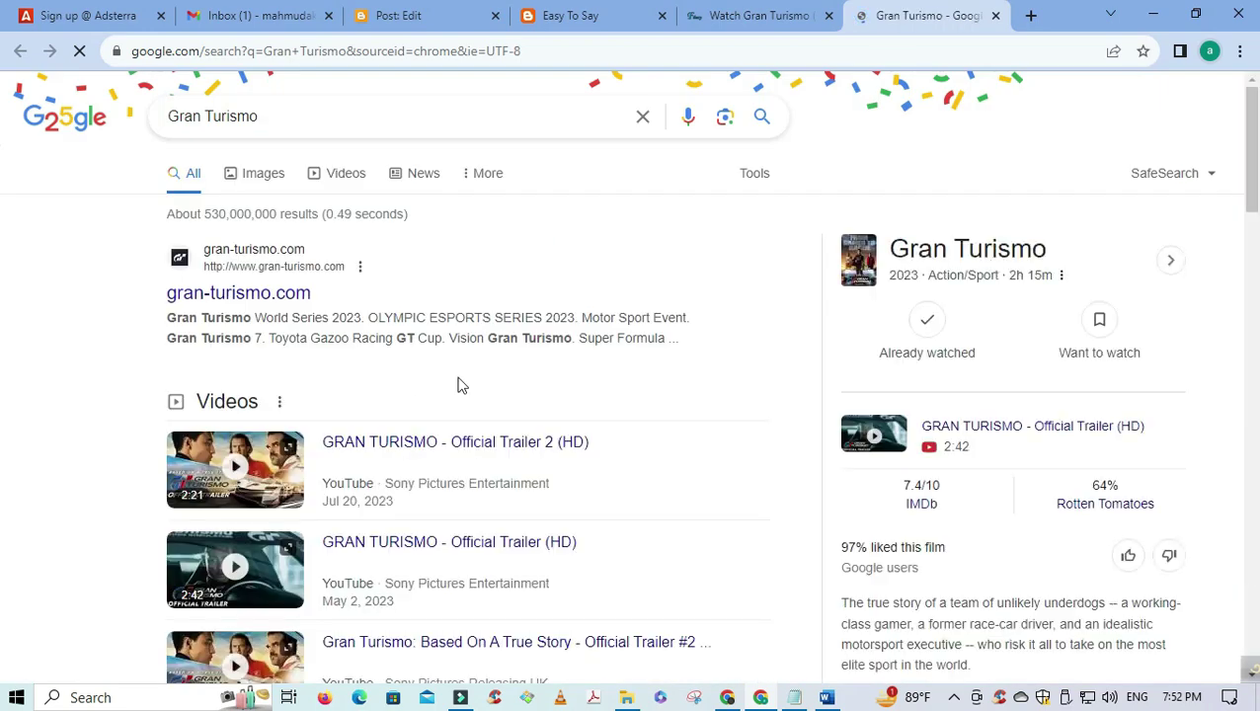
{"action": "left_click", "coordinate": [267, 175]}
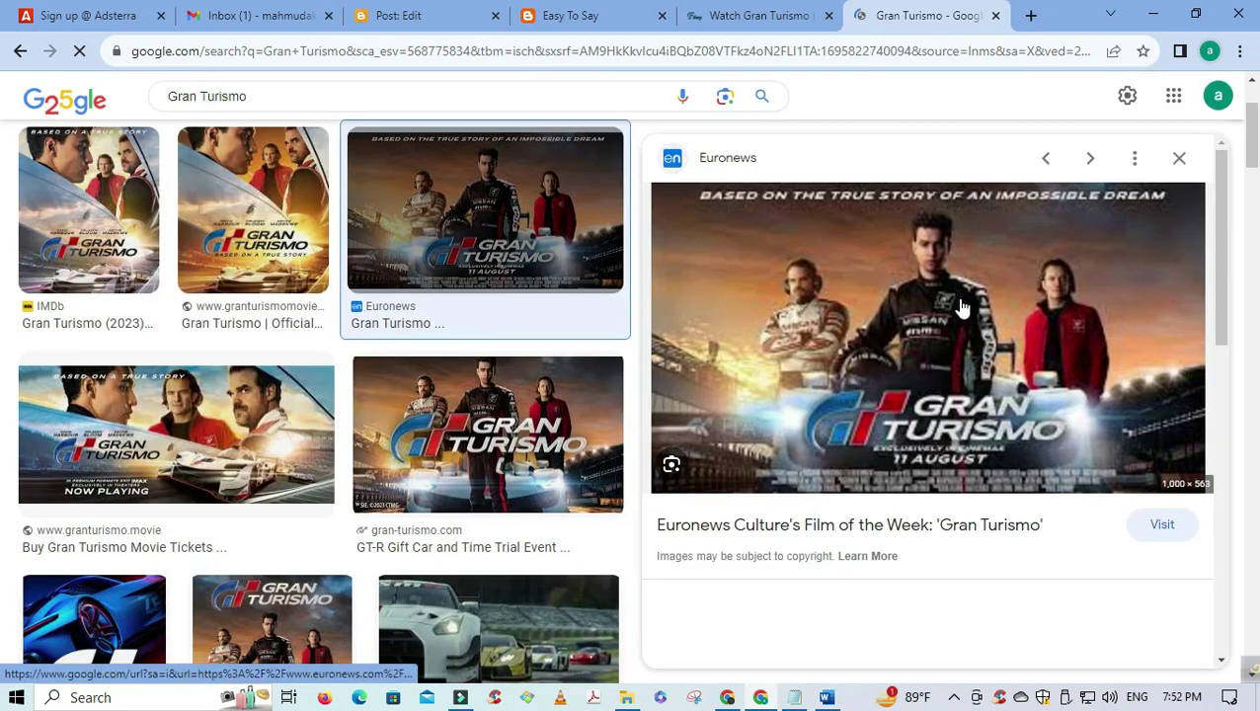
- Save the wide Gran Turismo poster from Euronews to the Downloads folder as download (5)
{"action": "right_click", "coordinate": [962, 308]}
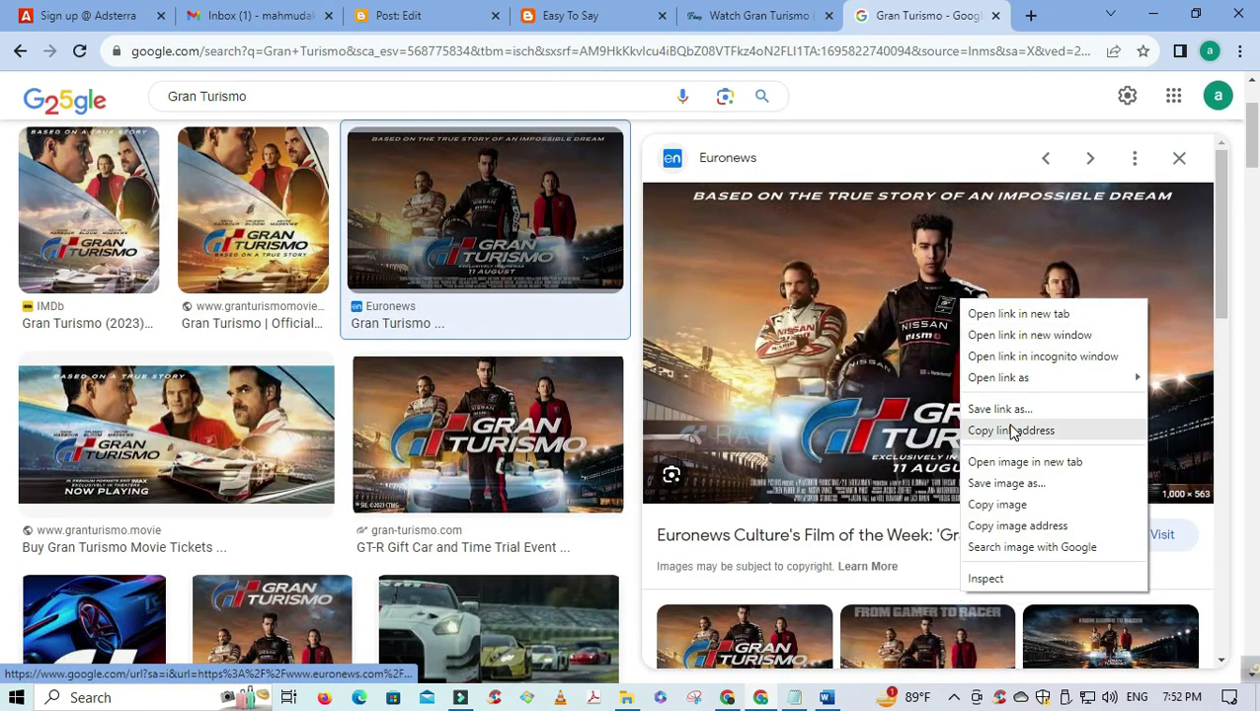
{"action": "left_click", "coordinate": [1003, 483]}
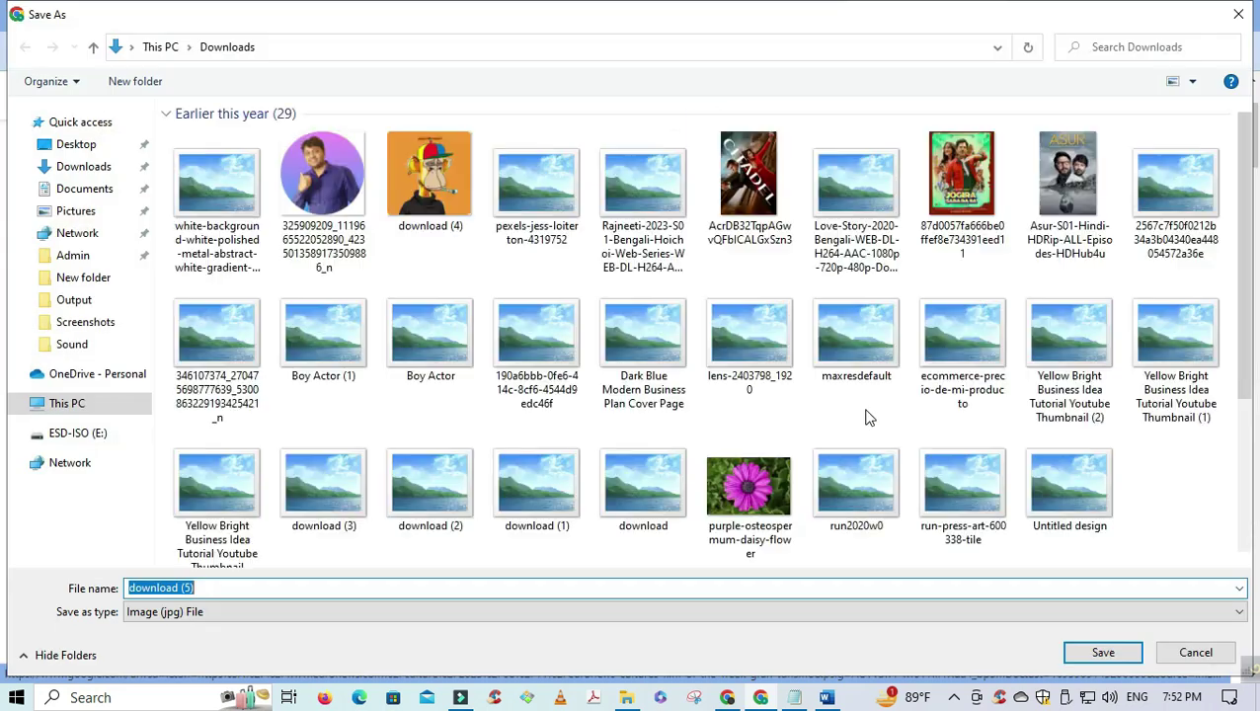
{"action": "left_click", "coordinate": [1103, 652]}
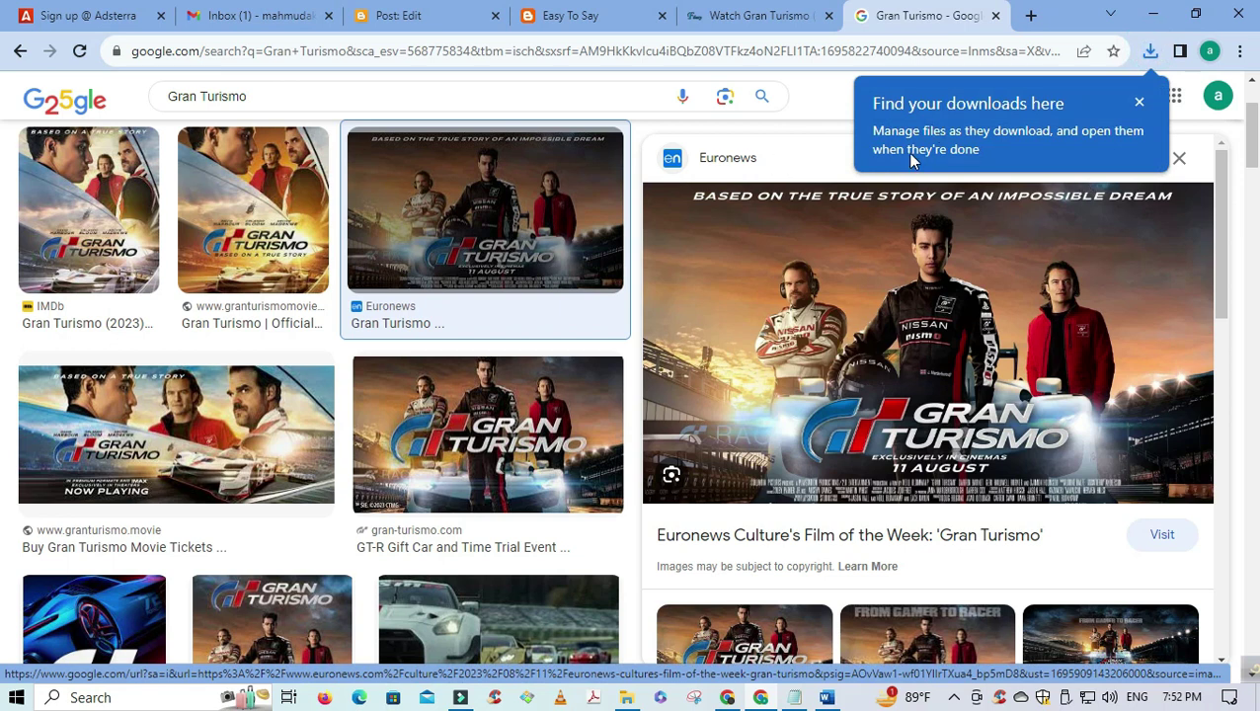
{"action": "left_click", "coordinate": [1151, 51]}
- Switch back to the Blogger post draft and dismiss the link dialog without adding a link
{"action": "left_click", "coordinate": [780, 14]}
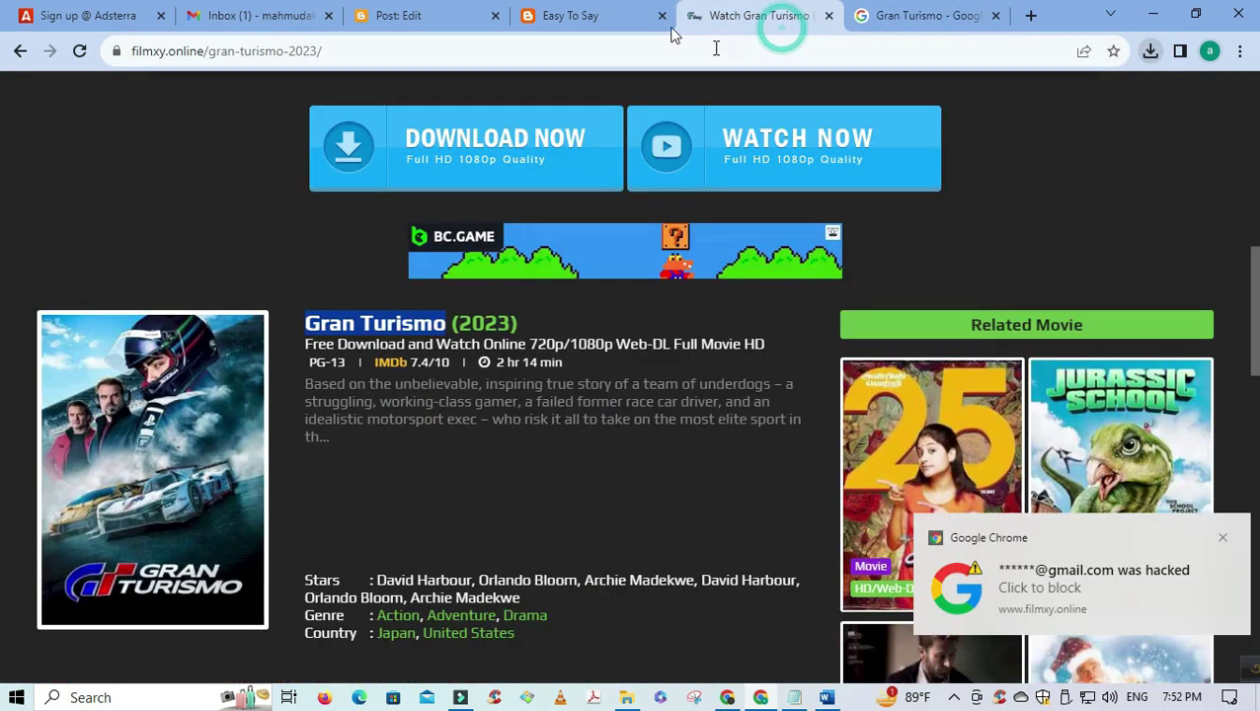
{"action": "left_click", "coordinate": [583, 20]}
{"action": "left_click", "coordinate": [423, 22]}
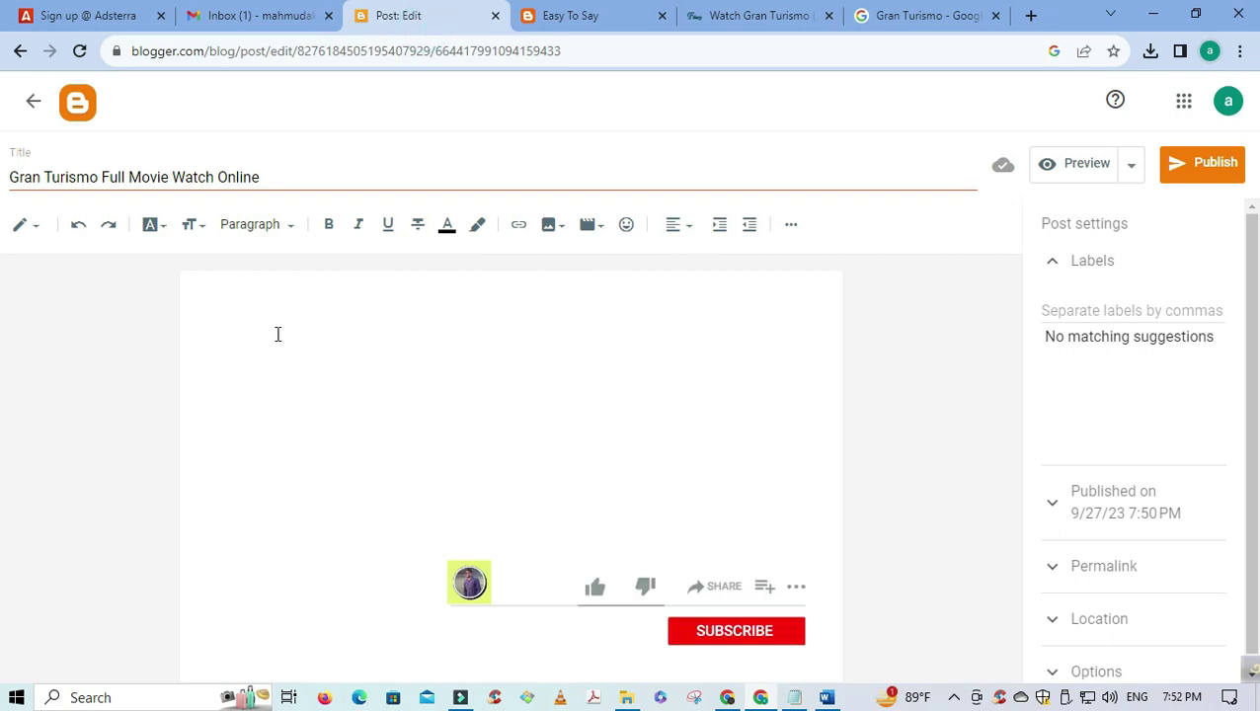
{"action": "left_click", "coordinate": [520, 228]}
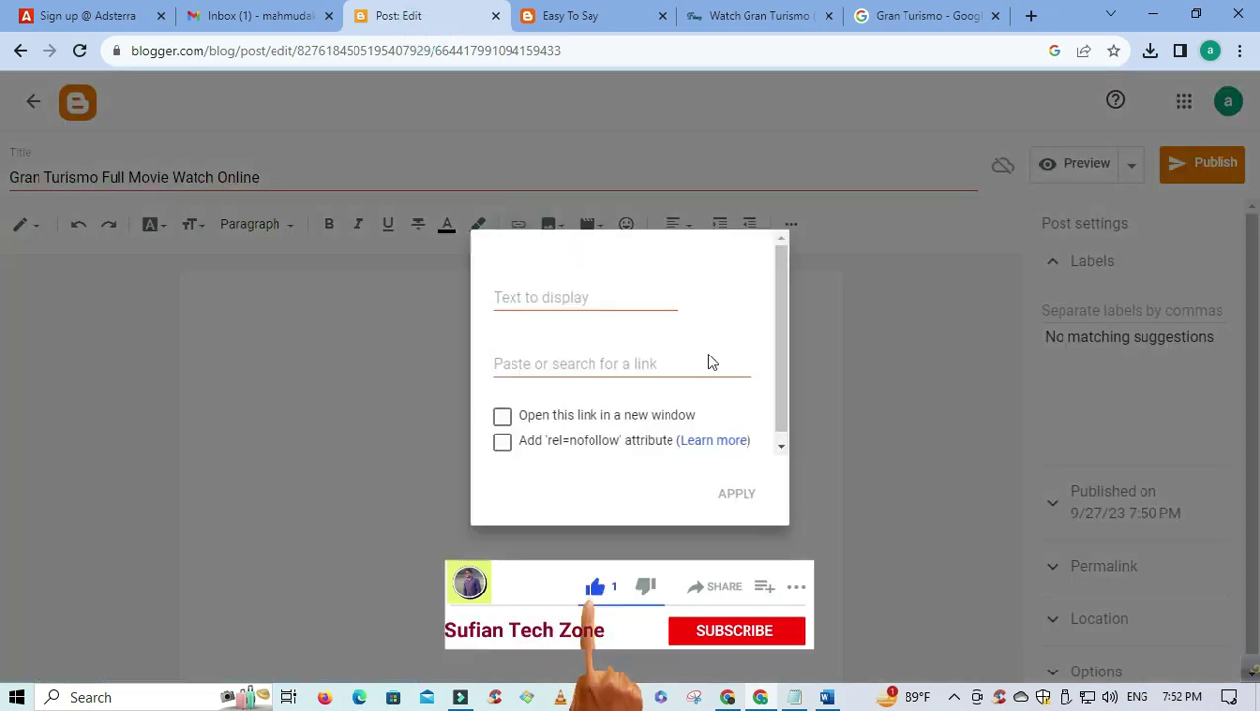
{"action": "left_click", "coordinate": [863, 391]}
- Upload the download (5) poster image from the computer's Downloads folder and insert it into the post body
{"action": "left_click", "coordinate": [565, 229]}
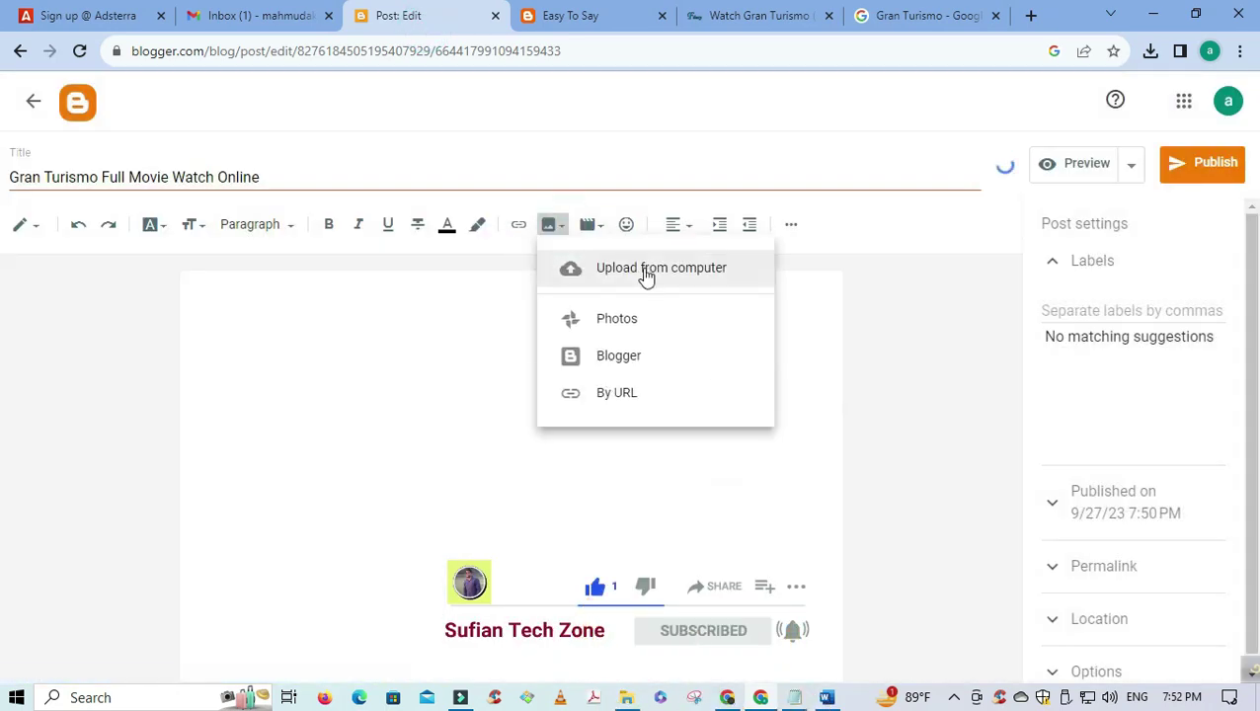
{"action": "left_click", "coordinate": [767, 394]}
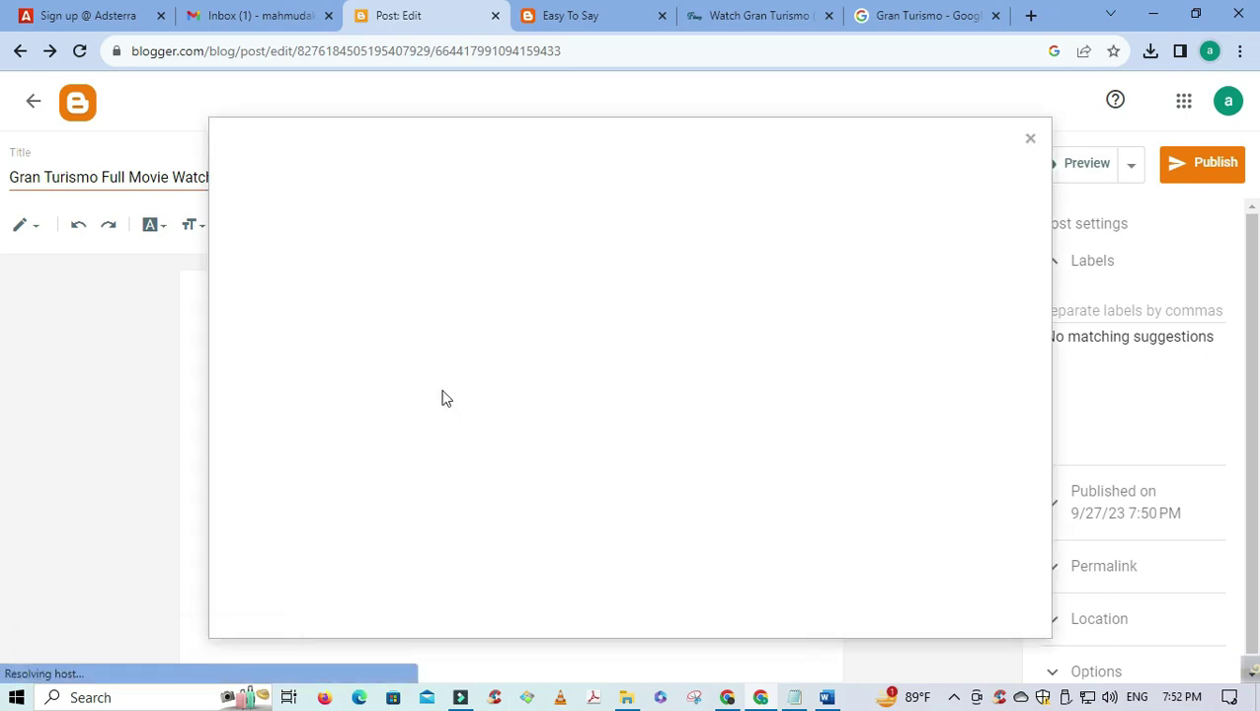
{"action": "left_click", "coordinate": [281, 241]}
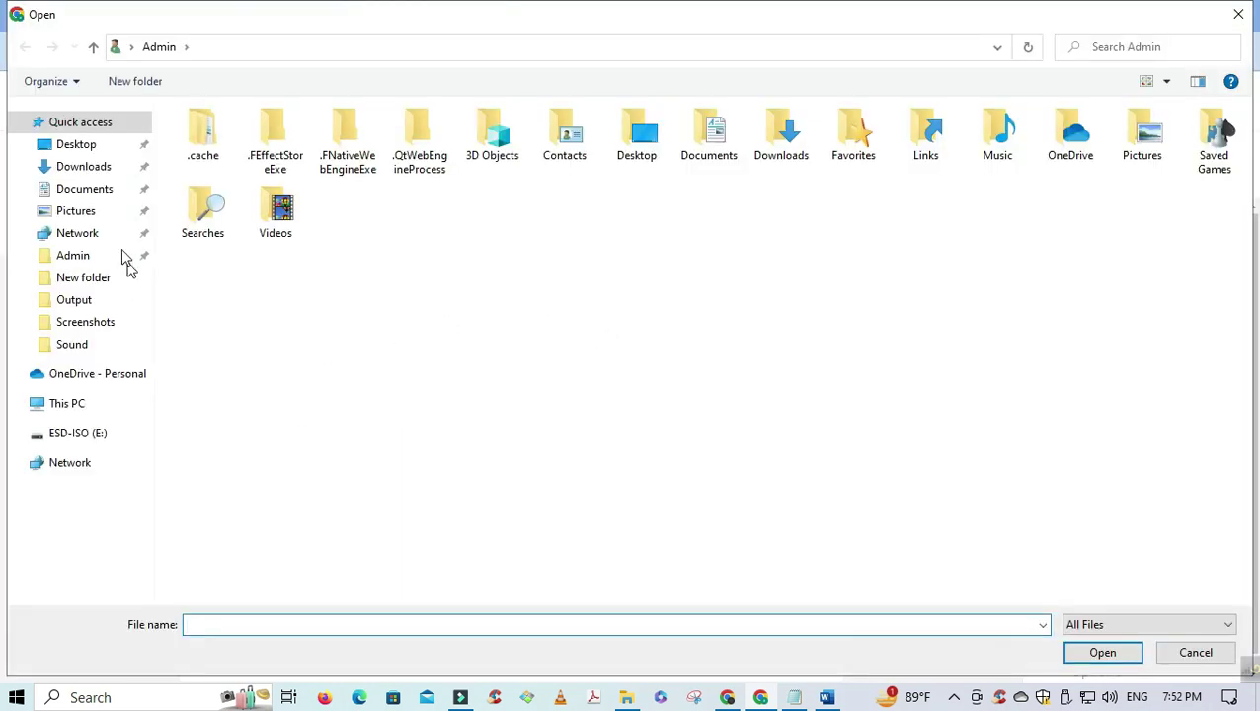
{"action": "left_click", "coordinate": [84, 168]}
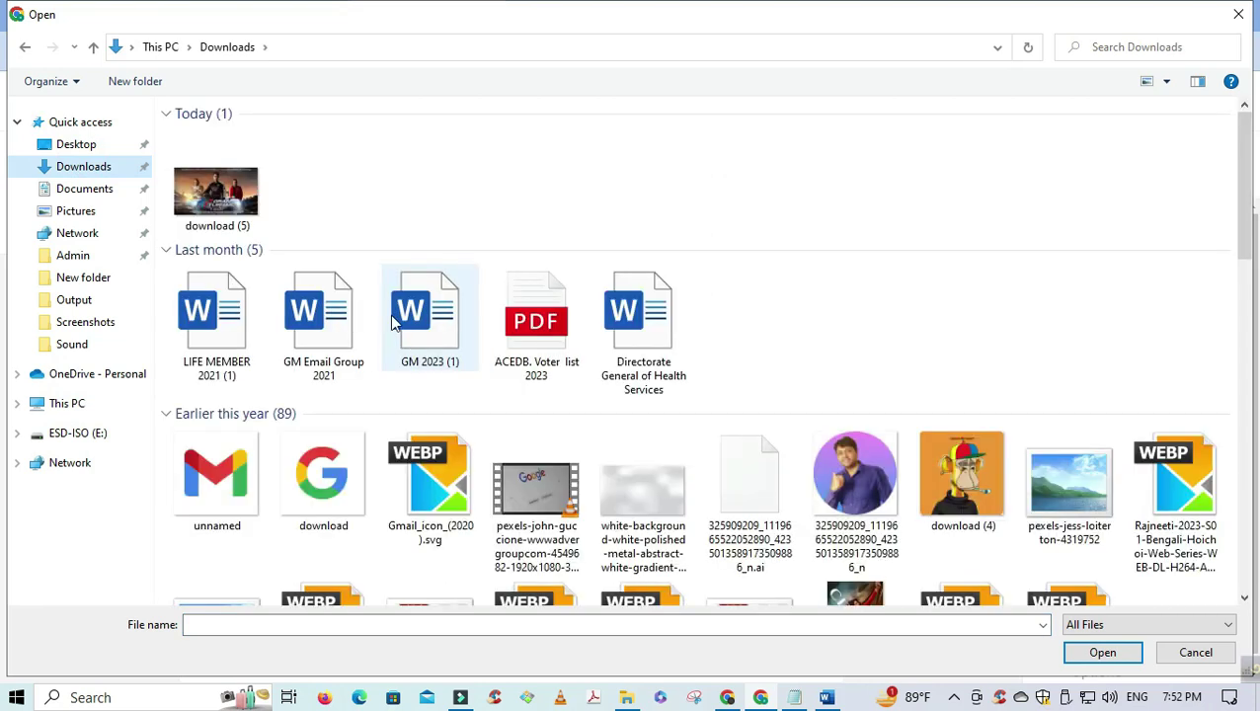
{"action": "left_click", "coordinate": [217, 182]}
{"action": "left_click", "coordinate": [1104, 653]}
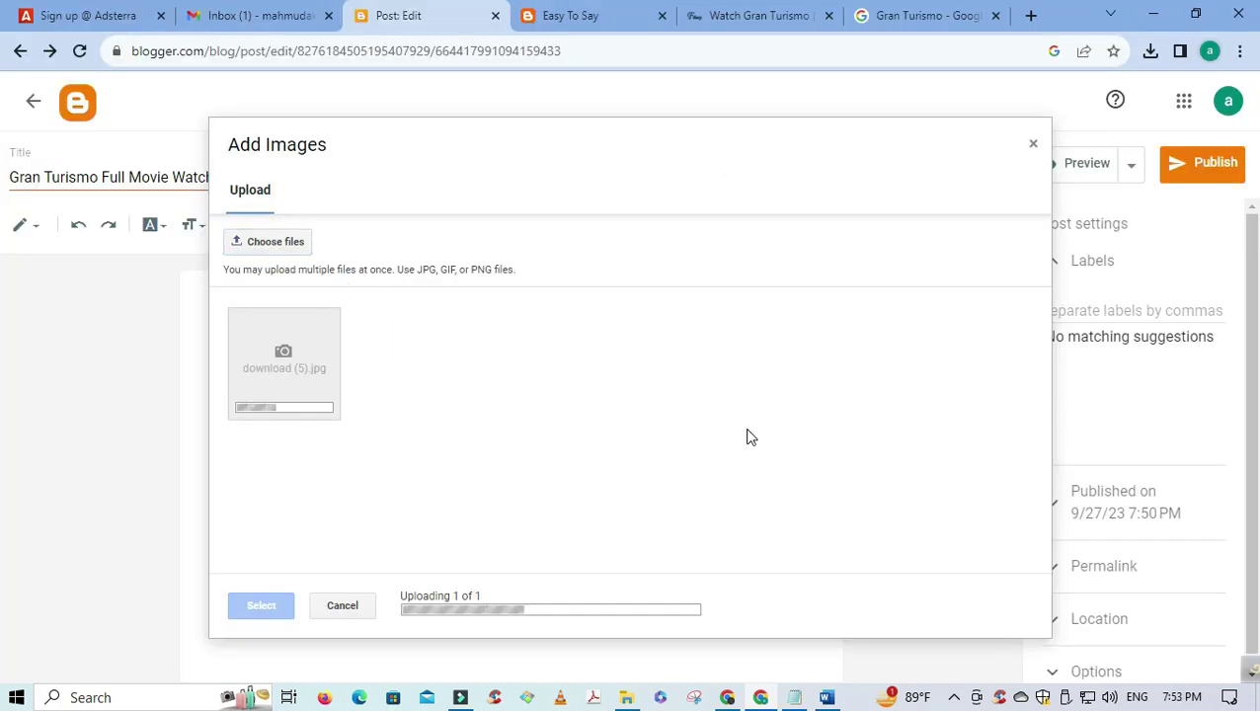
{"action": "left_click", "coordinate": [332, 368]}
{"action": "left_click", "coordinate": [275, 606]}
{"action": "left_click", "coordinate": [703, 493]}
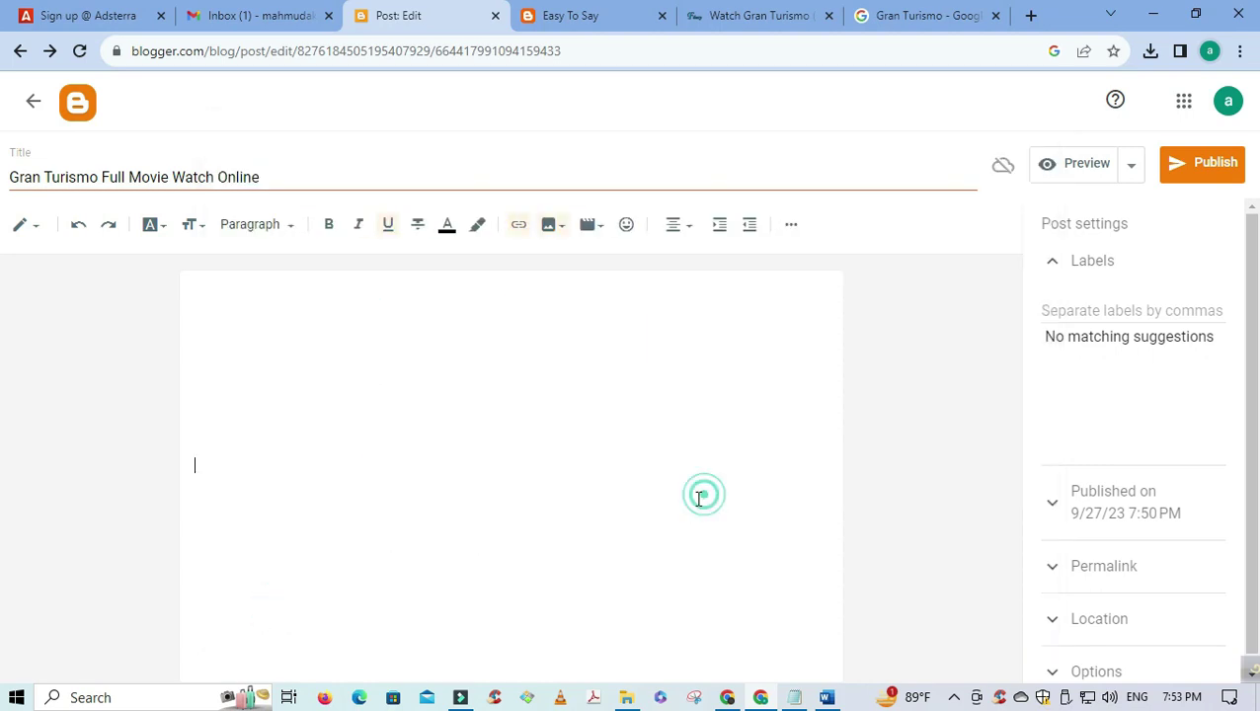
- Copy the full post title Gran Turismo Full Movie Watch Online for describing the poster image
{"action": "left_click", "coordinate": [540, 373]}
{"action": "left_click", "coordinate": [573, 487]}
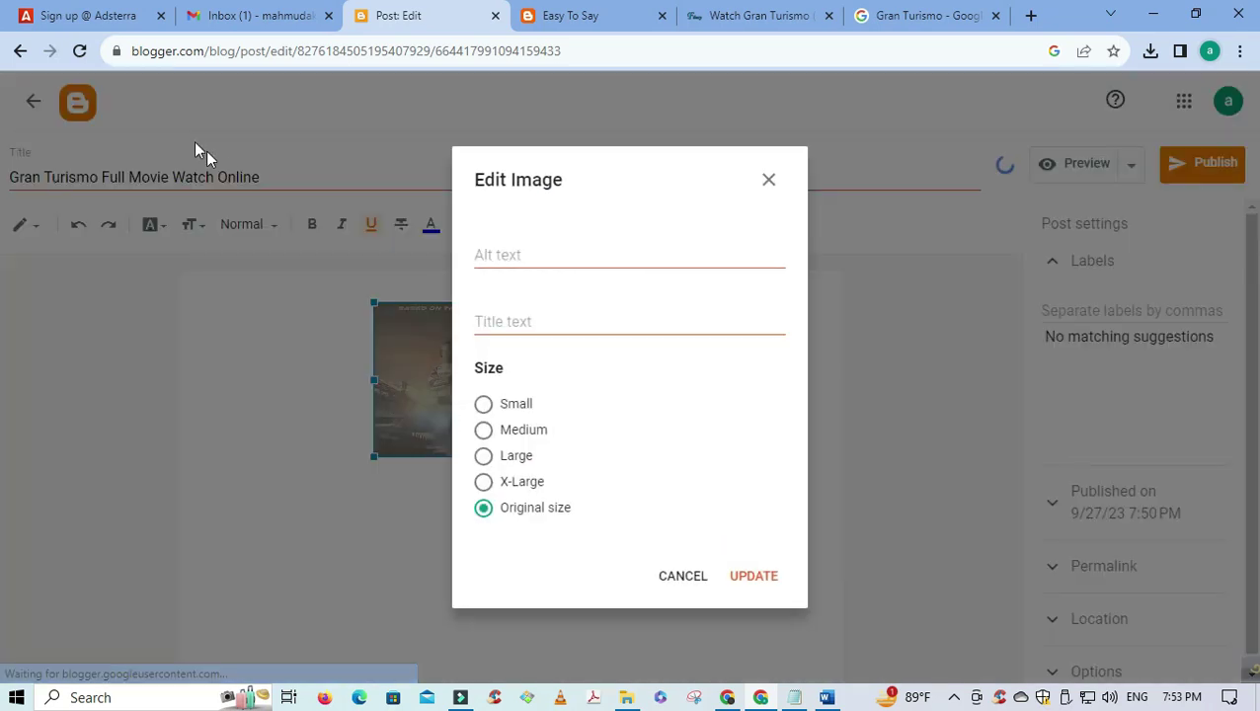
{"action": "triple_click", "coordinate": [176, 176]}
{"action": "right_click", "coordinate": [176, 179]}
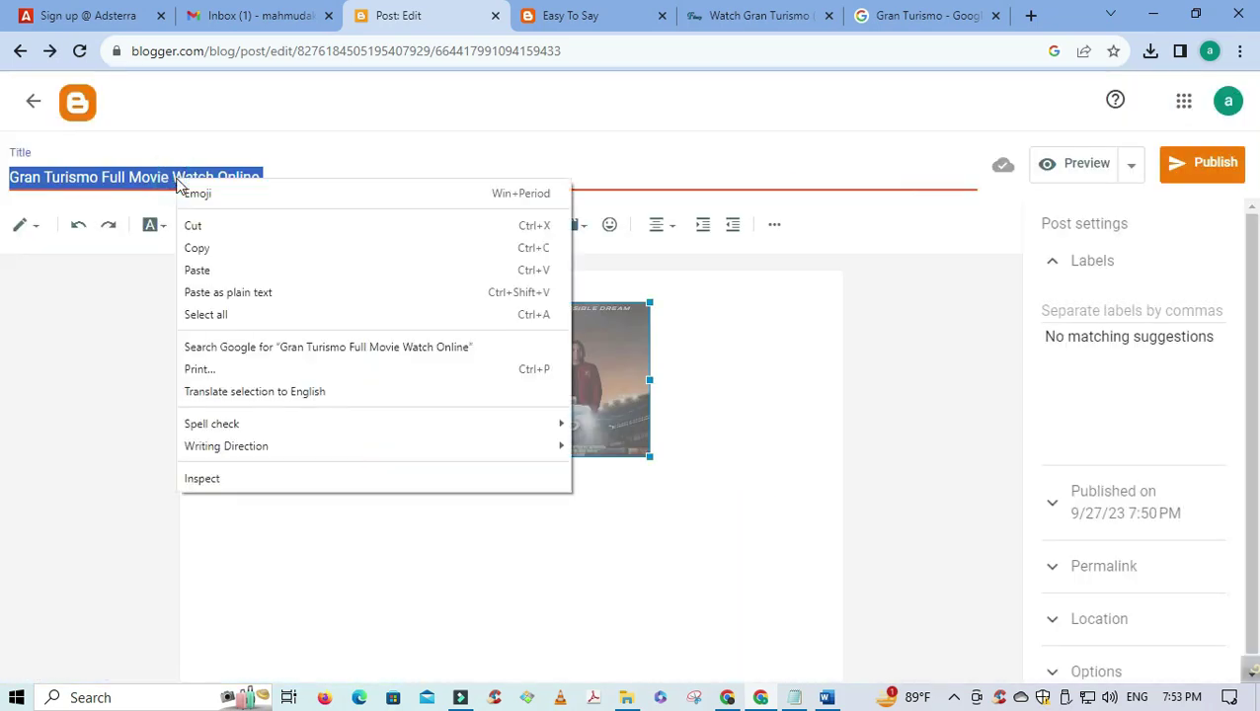
{"action": "left_click", "coordinate": [216, 247]}
- Set the poster's alt text and title text to Gran Turismo Full Movie Watch Online and its size to Medium
{"action": "left_click", "coordinate": [526, 363]}
{"action": "left_click", "coordinate": [573, 489]}
{"action": "left_click", "coordinate": [548, 259]}
{"action": "right_click", "coordinate": [551, 259]}
{"action": "left_click", "coordinate": [586, 402]}
{"action": "left_click", "coordinate": [556, 322]}
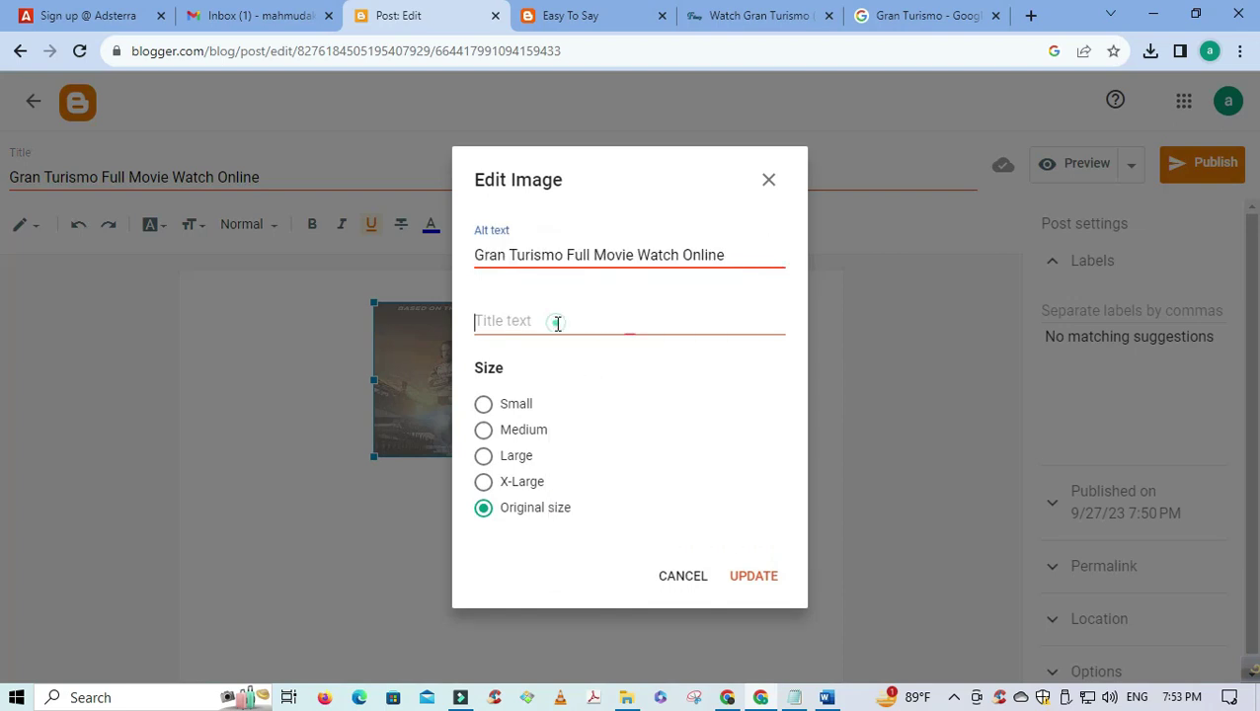
{"action": "right_click", "coordinate": [560, 329]}
{"action": "left_click", "coordinate": [596, 470]}
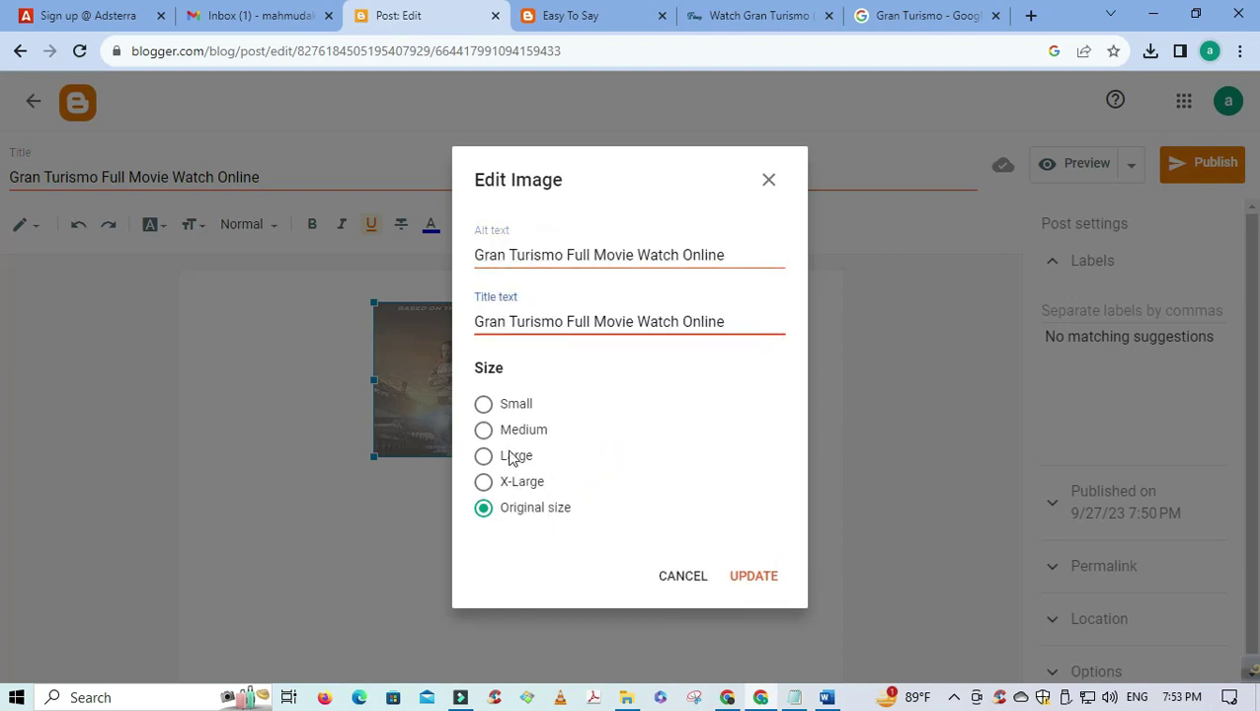
{"action": "left_click", "coordinate": [483, 431]}
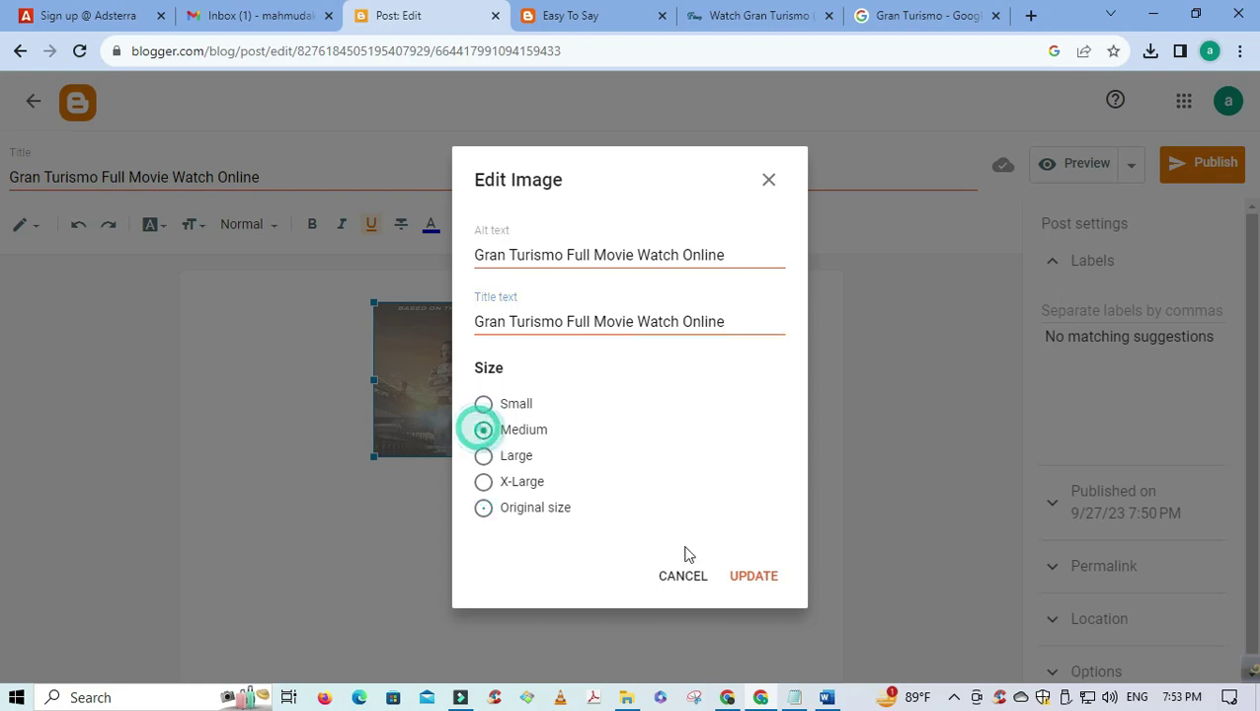
{"action": "left_click", "coordinate": [761, 581]}
{"action": "left_click", "coordinate": [449, 565]}
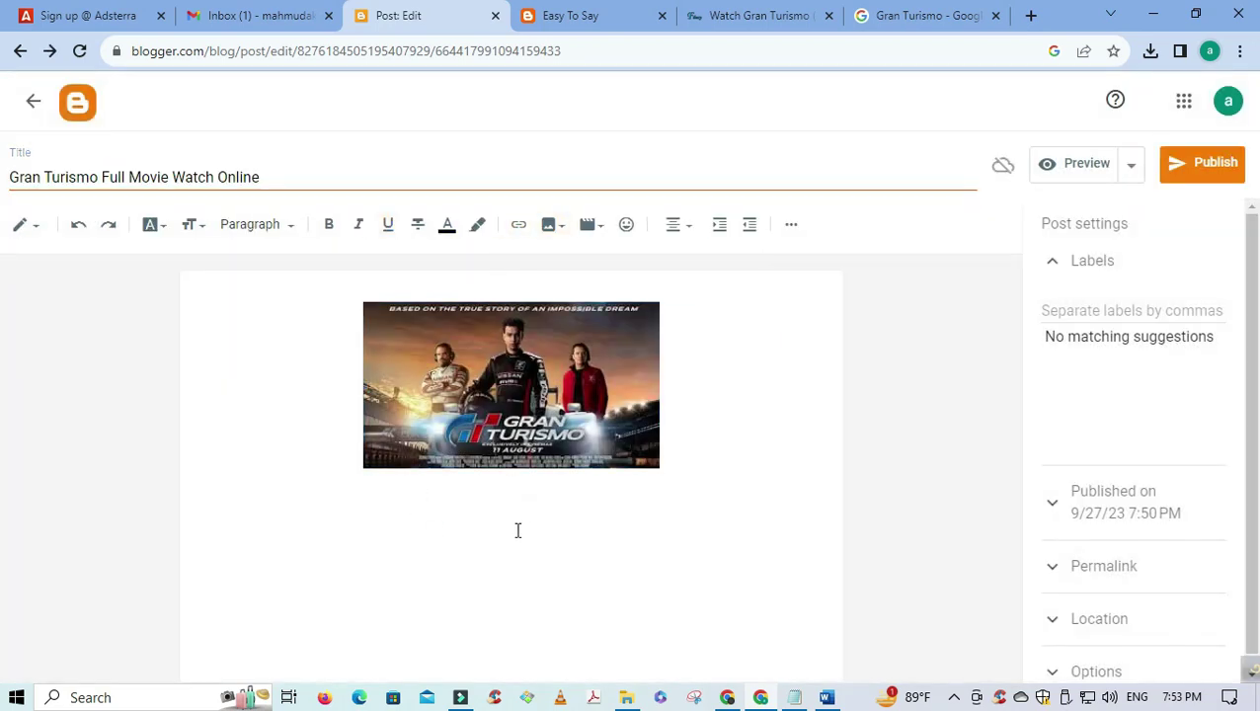
- Switch to the Google Images results for Gran Turismo and search for download button png instead
{"action": "left_click", "coordinate": [924, 16]}
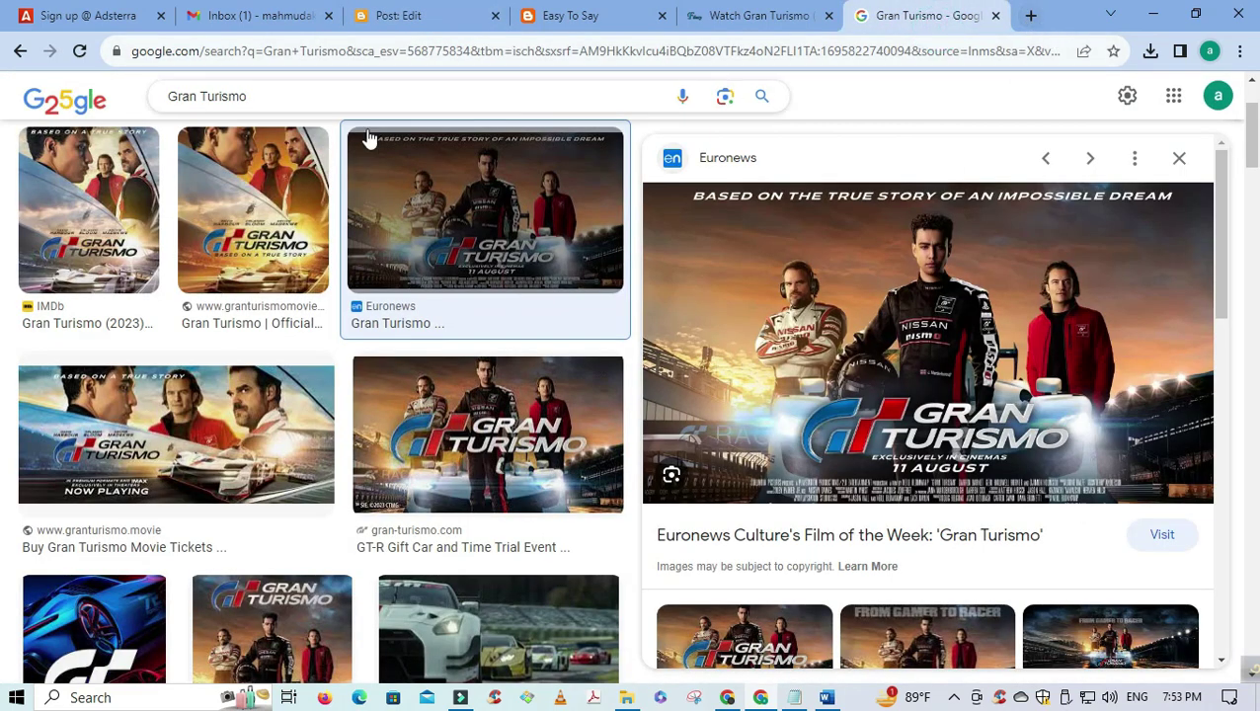
{"action": "left_click", "coordinate": [322, 99]}
{"action": "key", "text": "BackSpace"}
{"action": "type", "text": "do"}
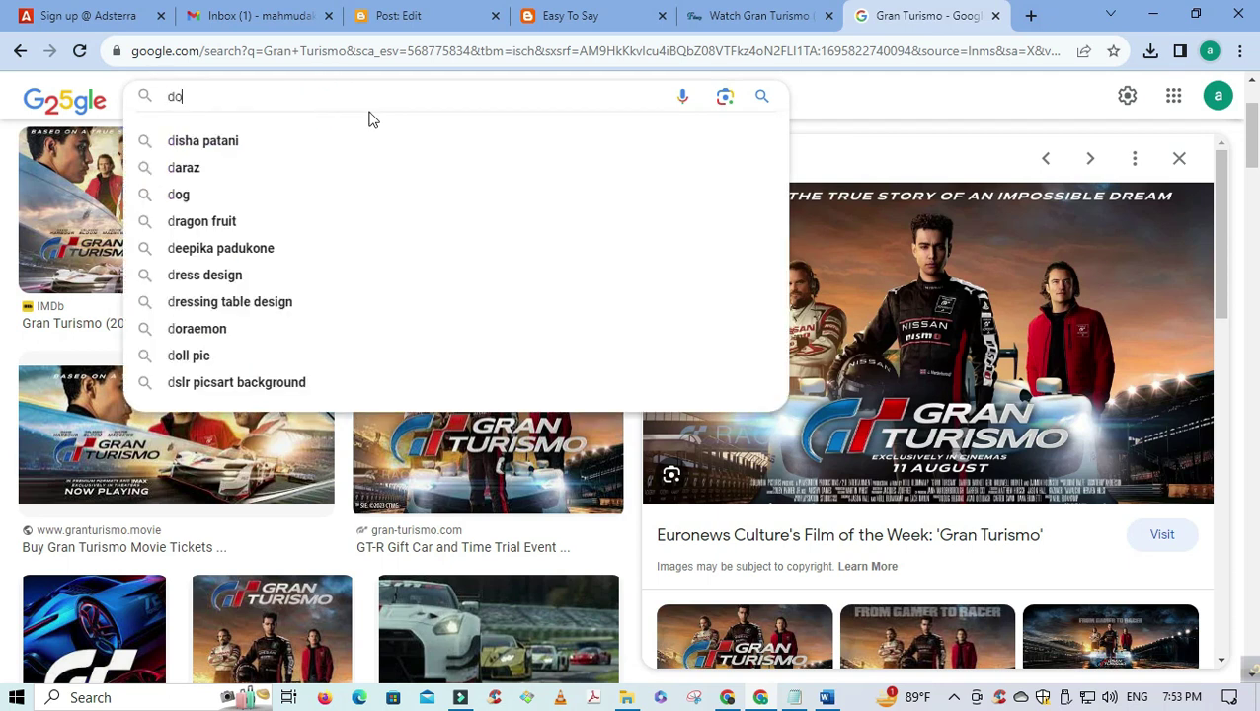
{"action": "type", "text": "wnload"}
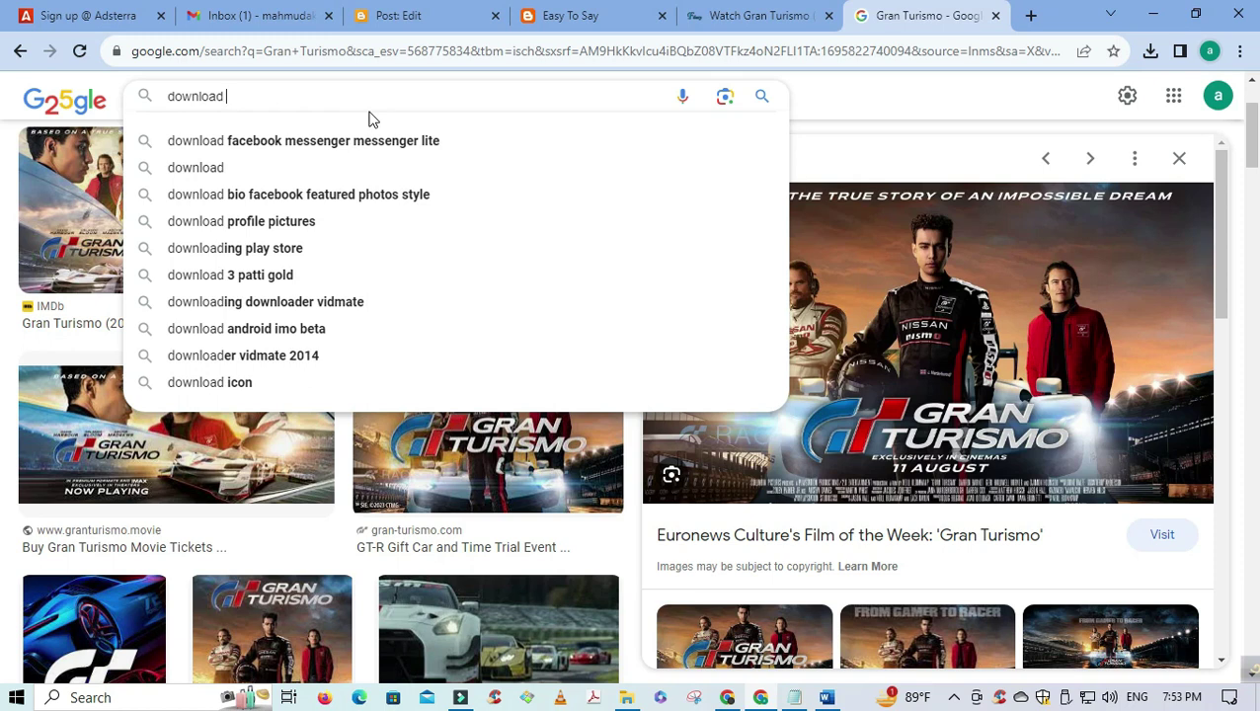
{"action": "type", "text": " bu"}
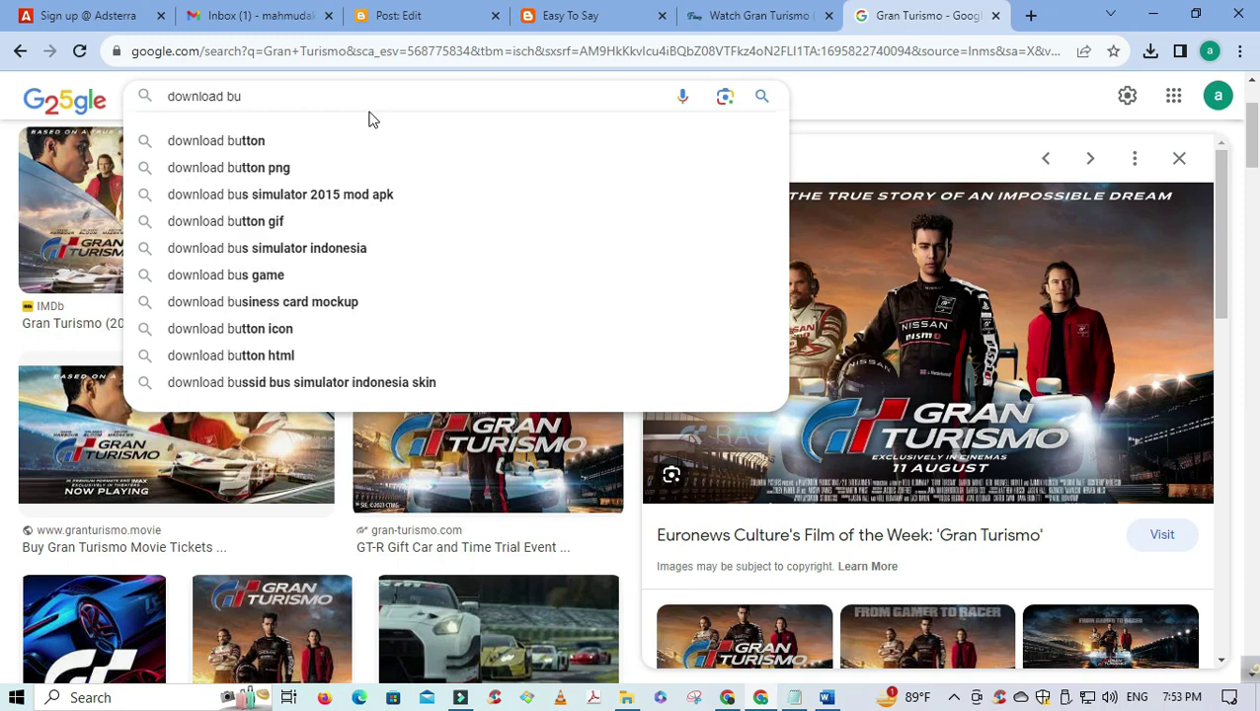
{"action": "key", "text": "Down"}
{"action": "key", "text": "Down"}
{"action": "key", "text": "Return"}
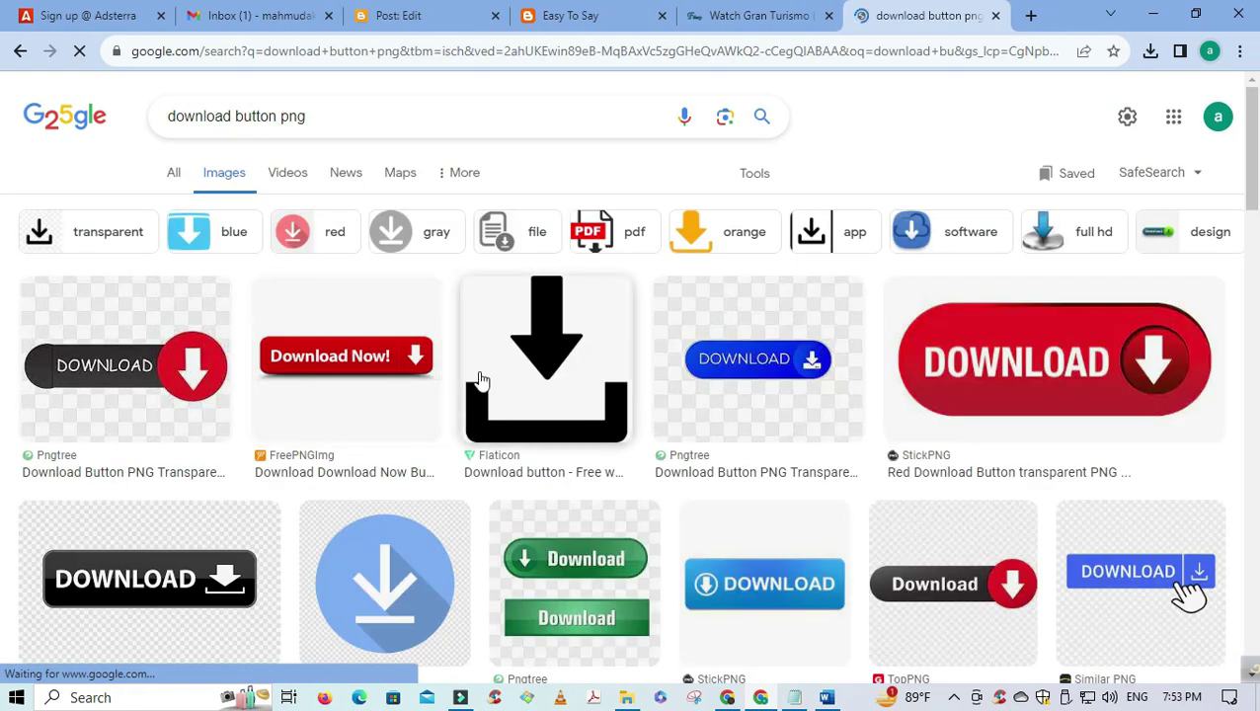
- Save the green DOWNLOAD button image from mtc tutorials to the Downloads folder as Download-button-png-GREEN-color-by-mtc-tutorials
{"action": "scroll", "coordinate": [851, 410], "scroll_direction": "down", "scroll_amount": 2}
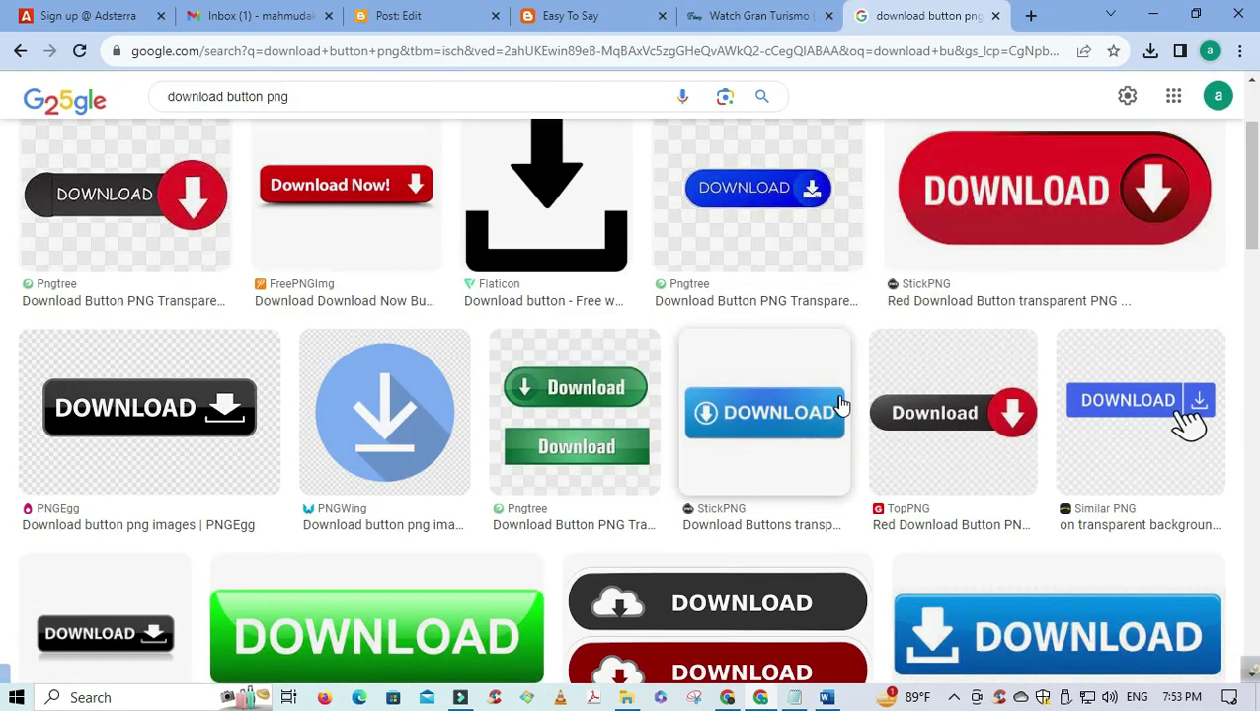
{"action": "scroll", "coordinate": [861, 425], "scroll_direction": "down", "scroll_amount": 2}
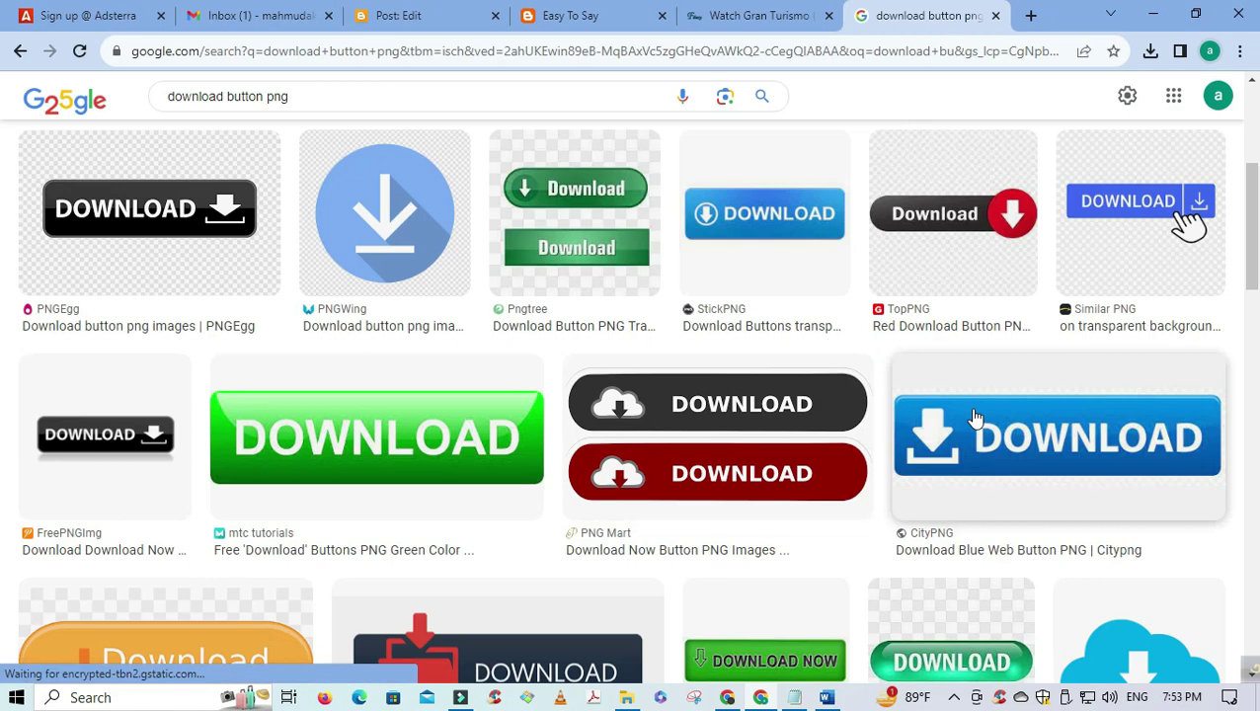
{"action": "scroll", "coordinate": [976, 422], "scroll_direction": "down", "scroll_amount": 1}
{"action": "left_click", "coordinate": [451, 351]}
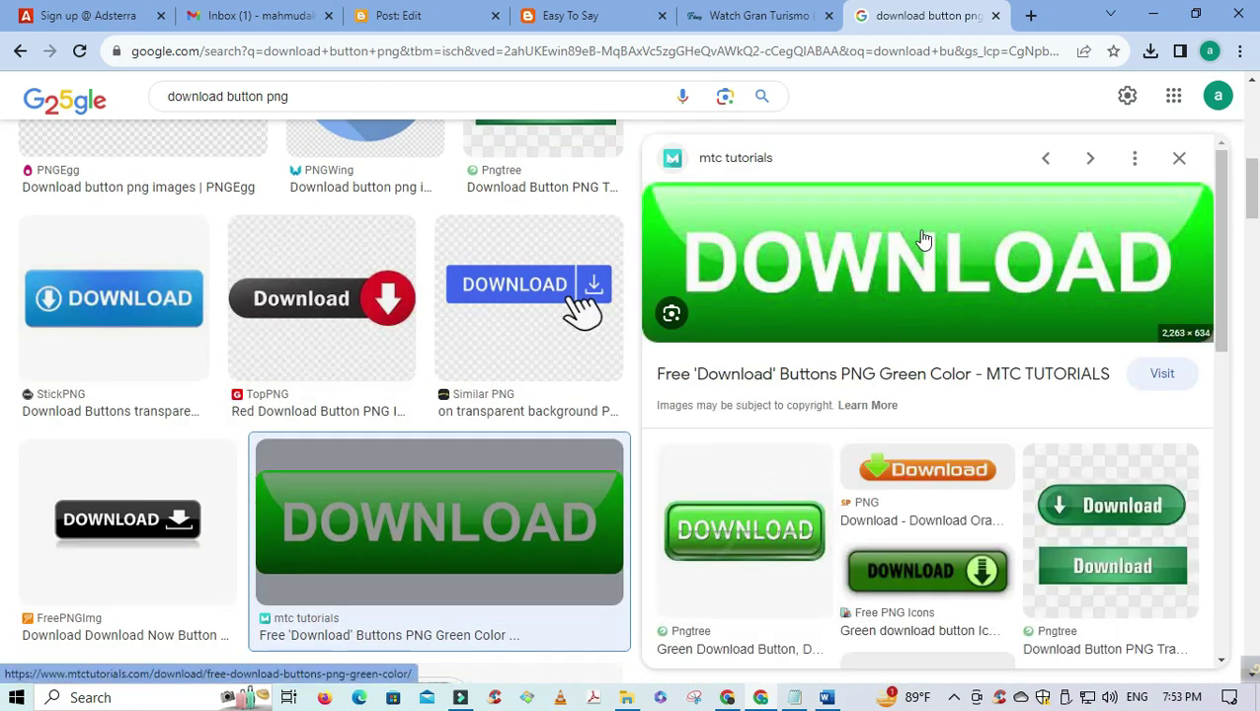
{"action": "right_click", "coordinate": [922, 237]}
{"action": "left_click", "coordinate": [996, 448]}
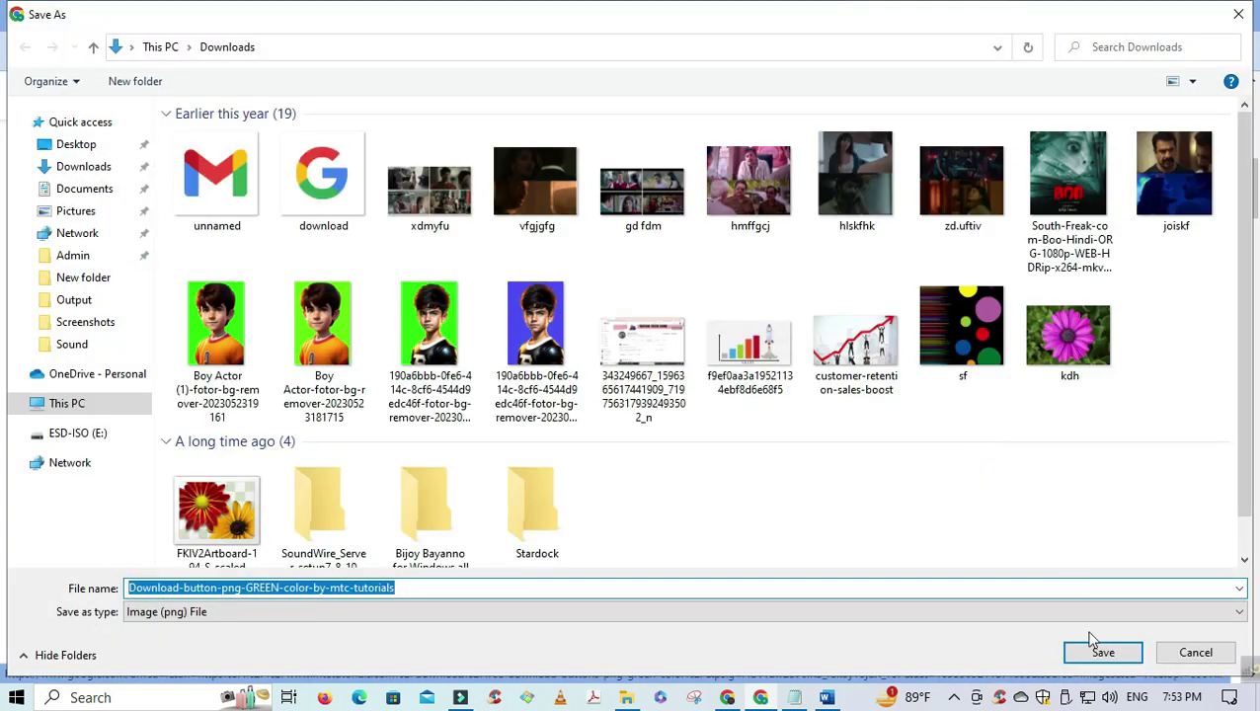
{"action": "left_click", "coordinate": [1098, 652]}
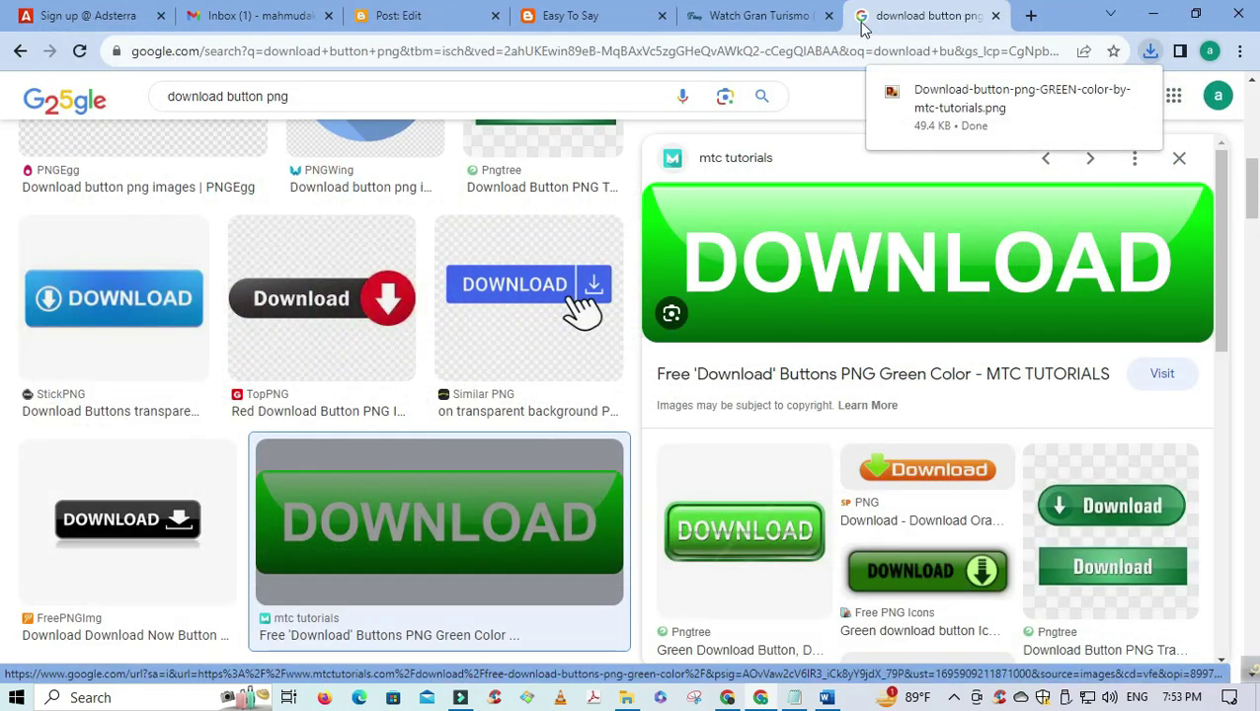
- Return to the Blogger post draft and insert Download-button-png-GREEN-color-by-mtc-tutorials from the computer below the poster
{"action": "left_click", "coordinate": [757, 17]}
{"action": "left_click", "coordinate": [622, 20]}
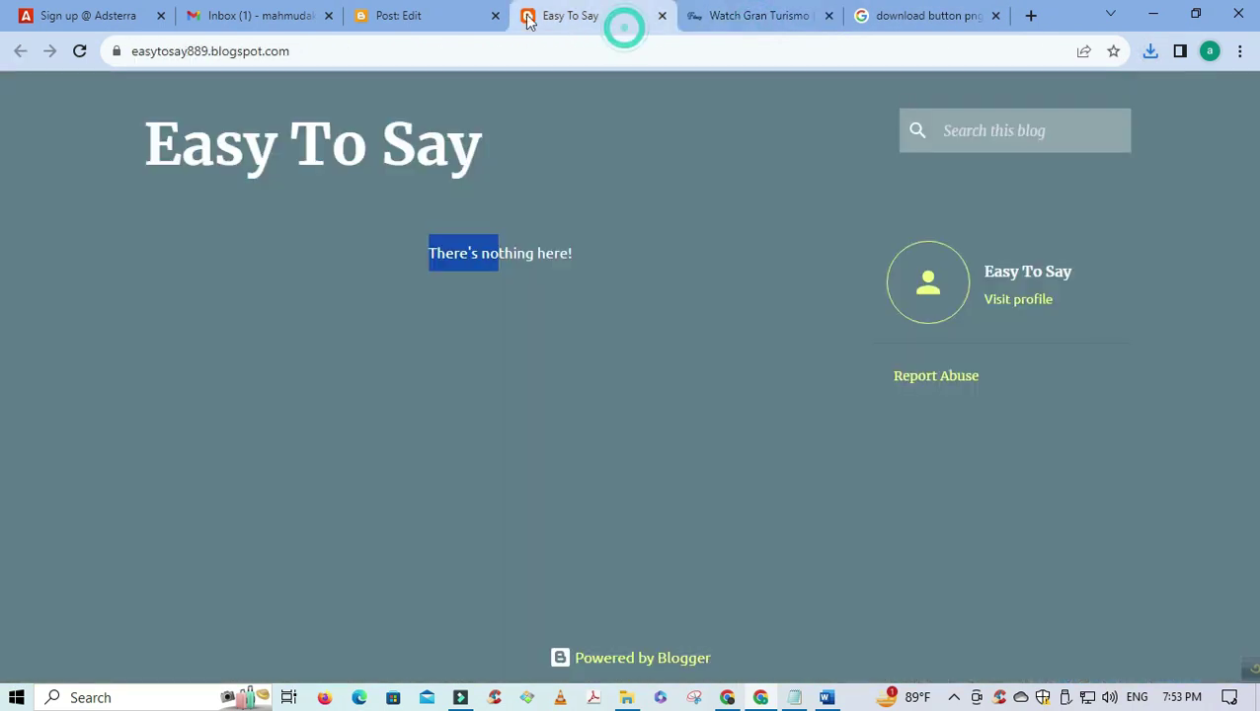
{"action": "left_click", "coordinate": [428, 18]}
{"action": "left_click", "coordinate": [551, 224]}
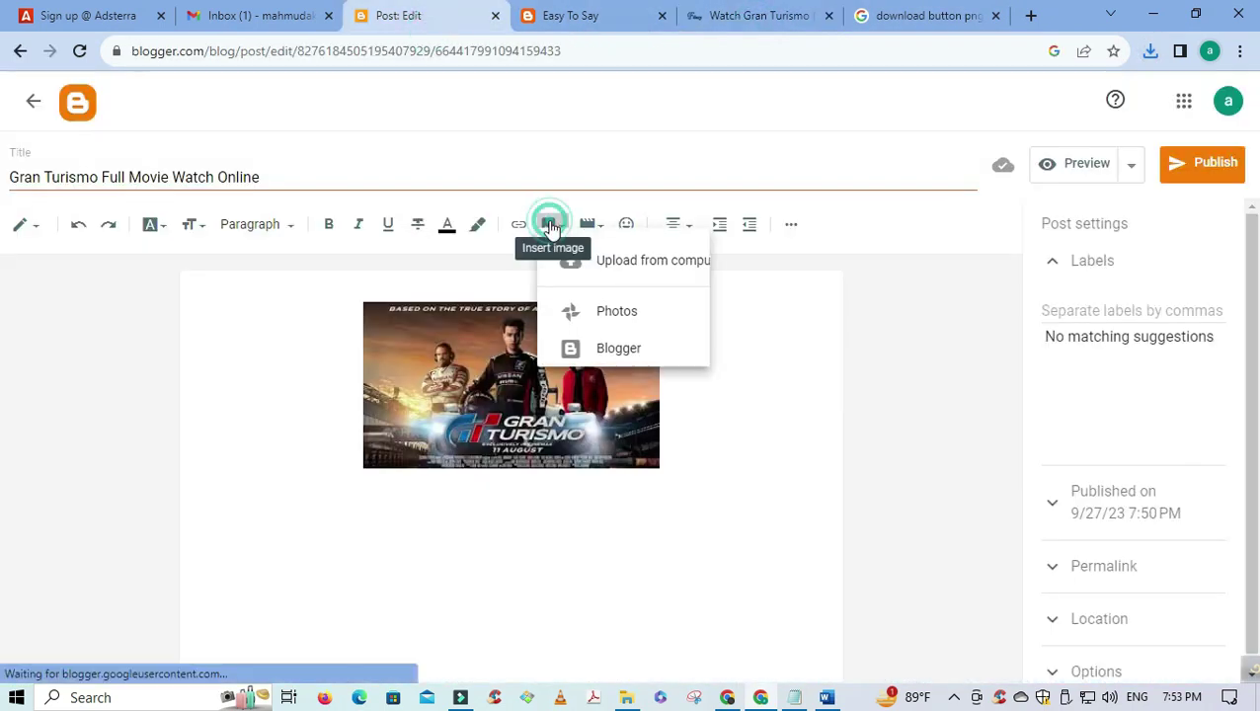
{"action": "key", "text": "Return"}
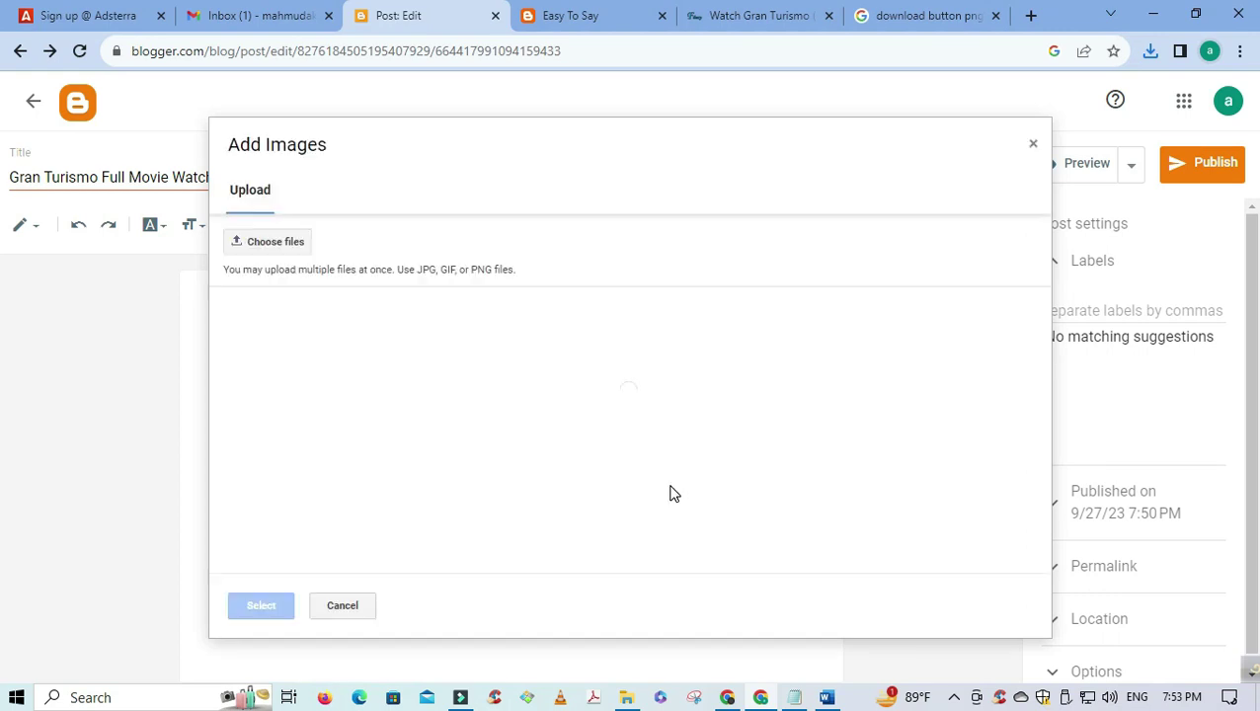
{"action": "left_click", "coordinate": [275, 245]}
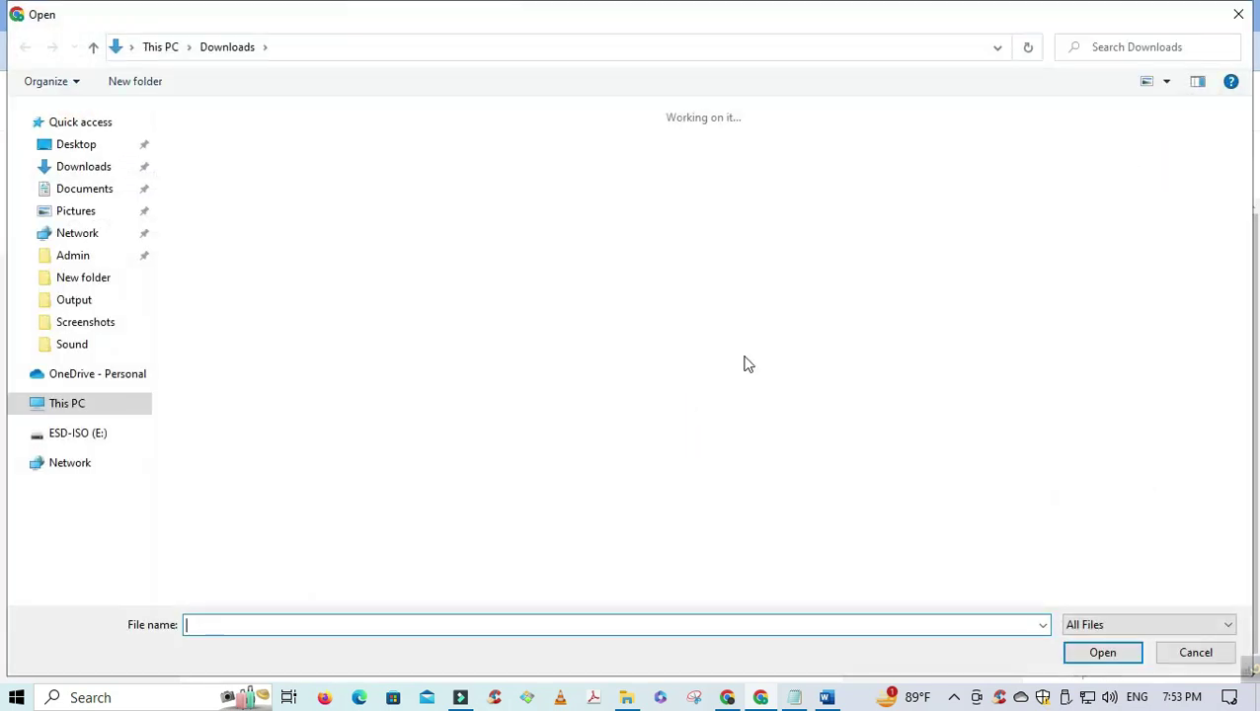
{"action": "left_click", "coordinate": [237, 193]}
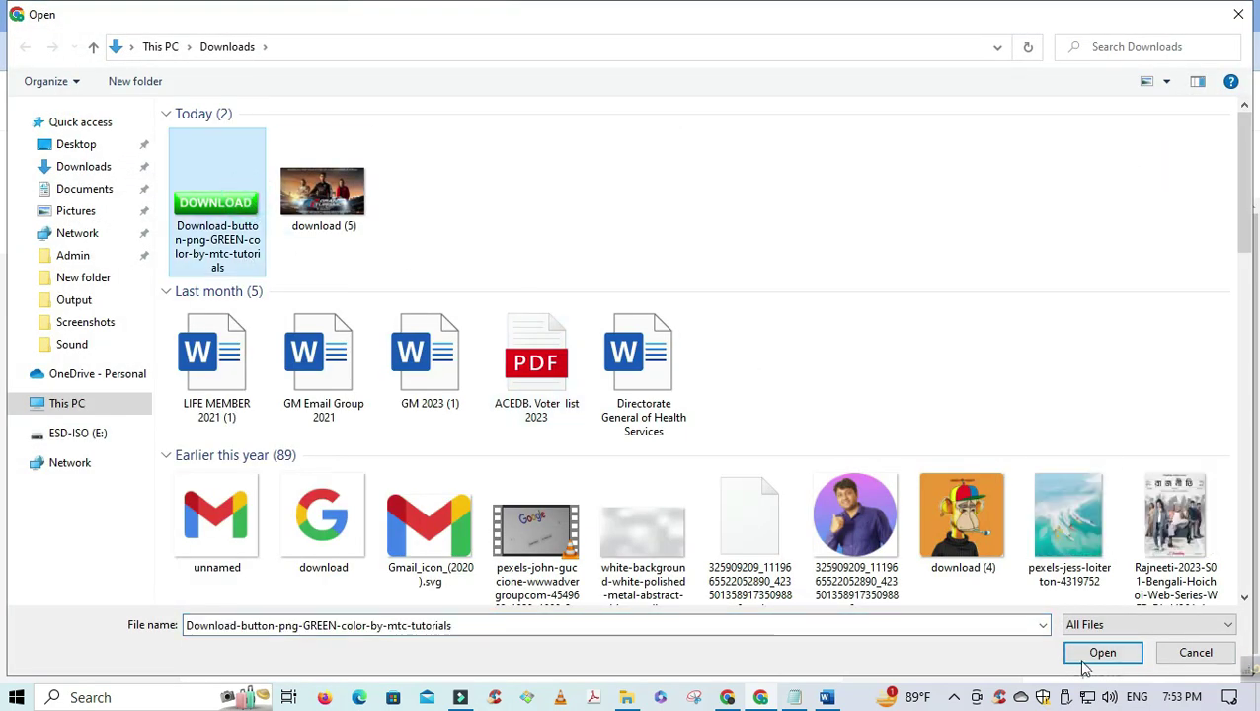
{"action": "left_click", "coordinate": [1095, 653]}
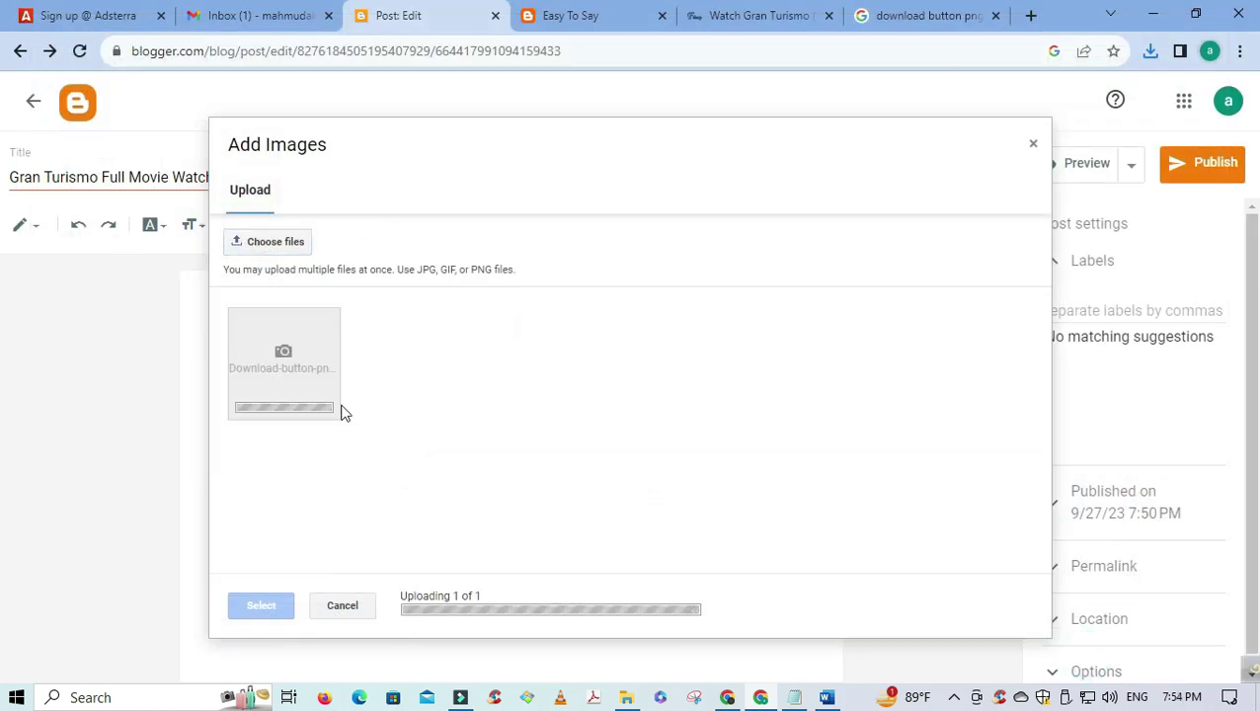
{"action": "left_click", "coordinate": [263, 603]}
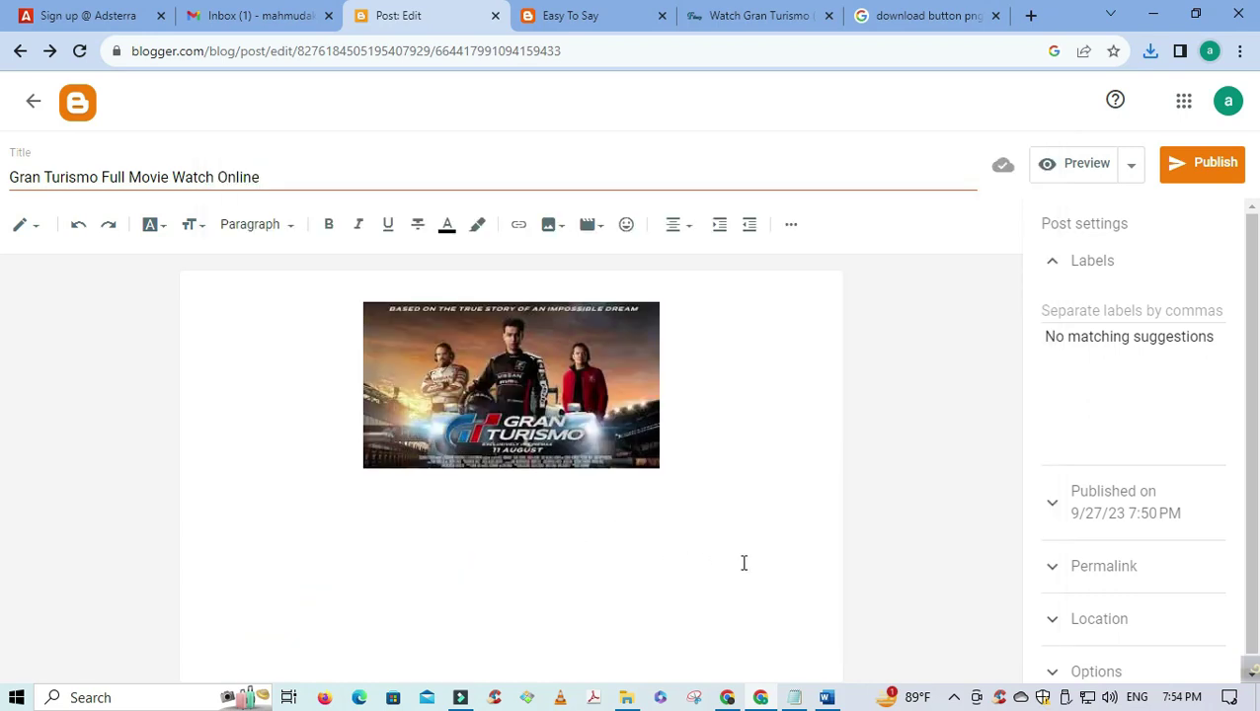
{"action": "left_click", "coordinate": [744, 559]}
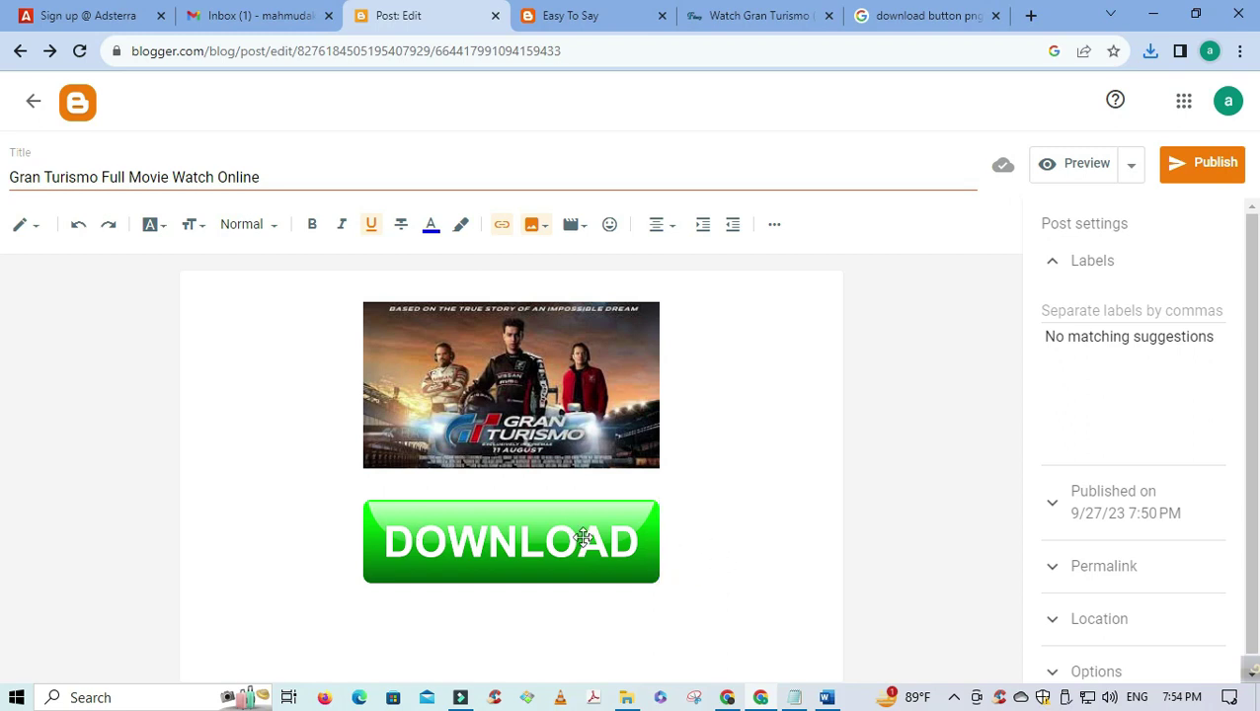
{"action": "left_click", "coordinate": [529, 545]}
{"action": "left_click", "coordinate": [751, 515]}
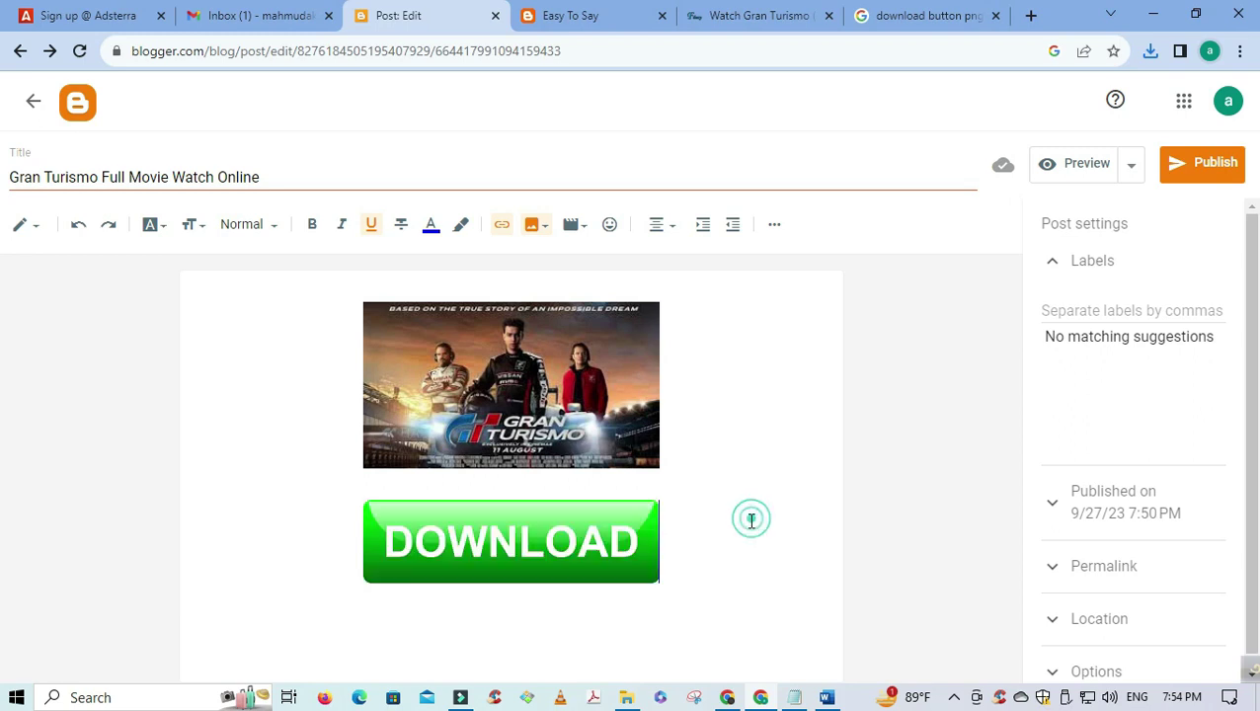
{"action": "left_click", "coordinate": [577, 545]}
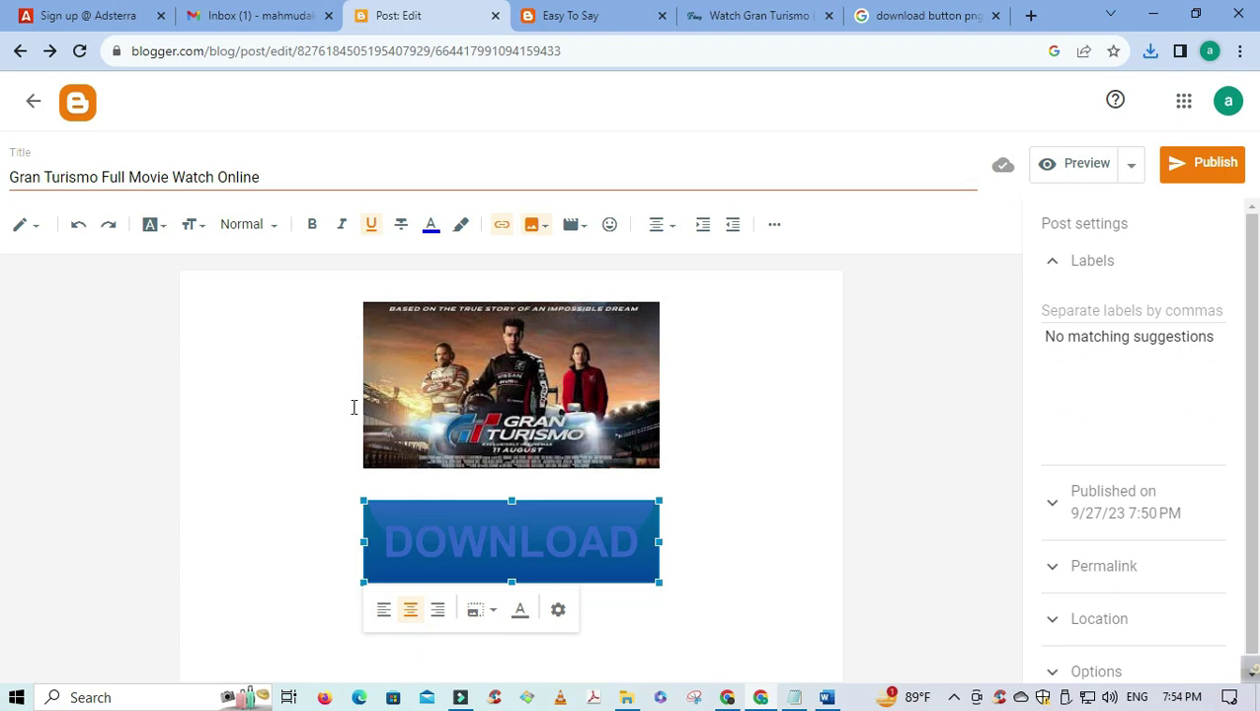
{"action": "left_click", "coordinate": [784, 514]}
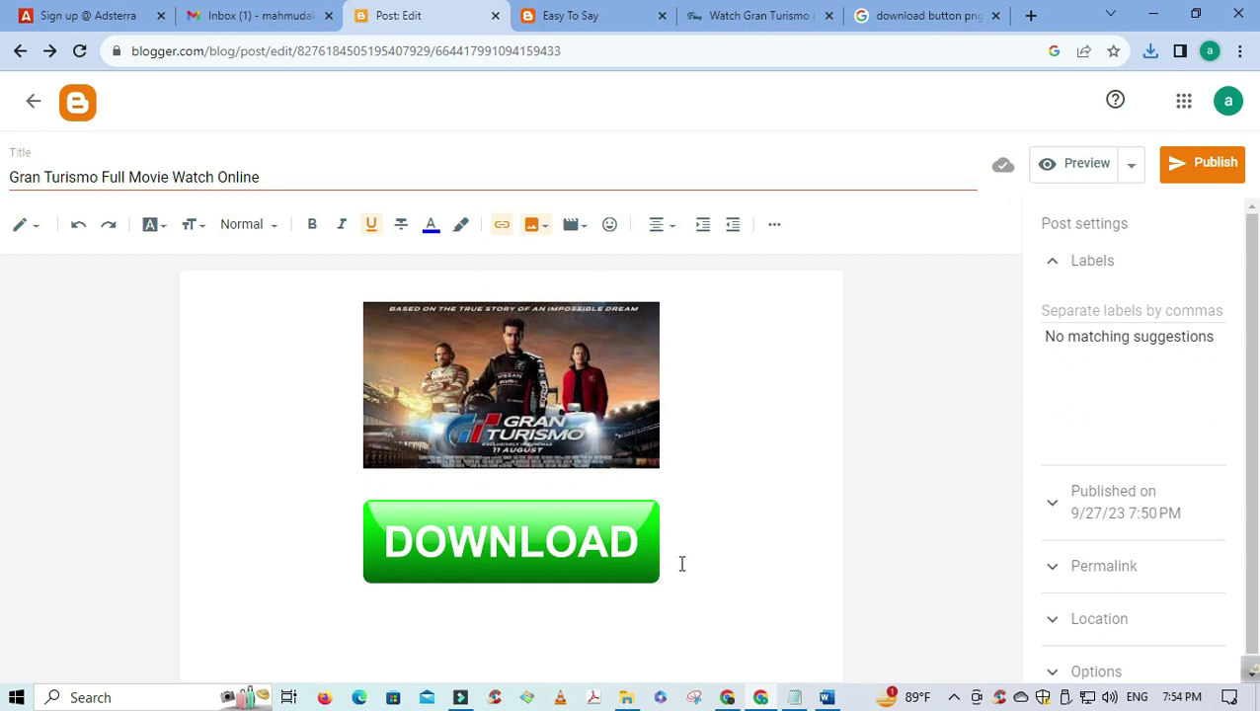
- Switch to the Adsterra page, return to its home page and start a new sign-up as a Publisher
{"action": "left_click", "coordinate": [60, 16]}
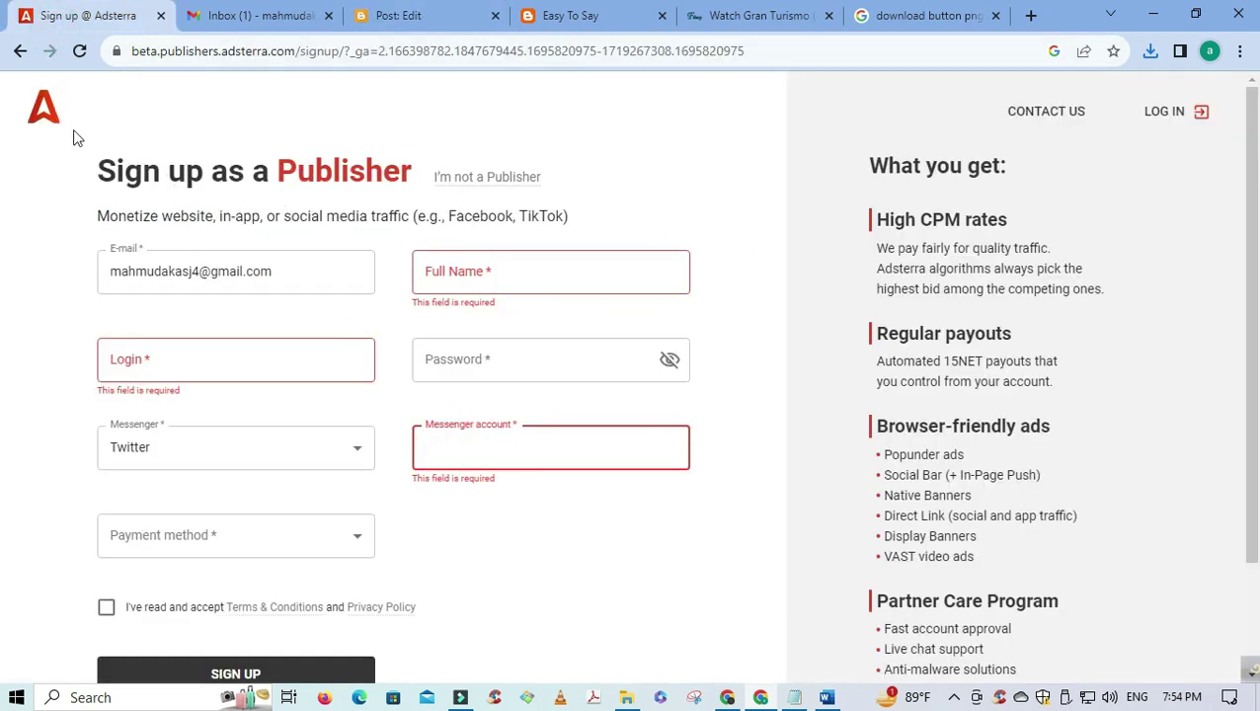
{"action": "left_click", "coordinate": [44, 108]}
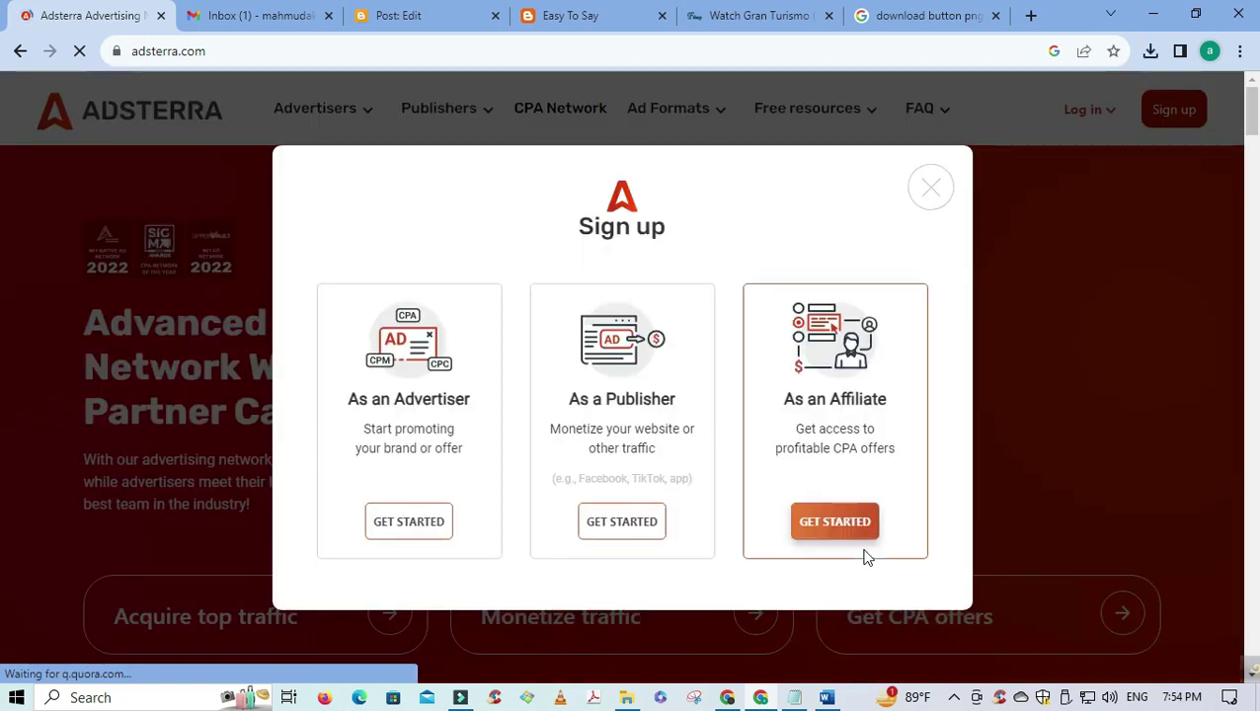
{"action": "left_click", "coordinate": [617, 534]}
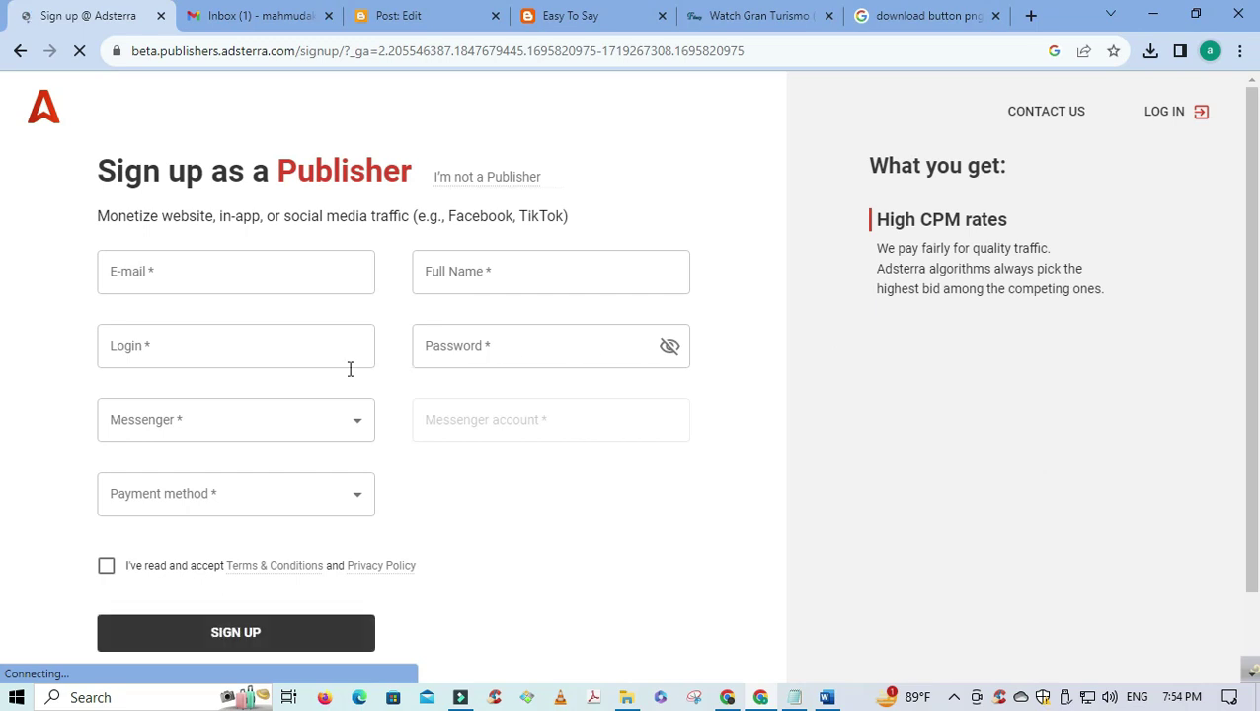
- Copy the e-mail address from the Notepad notes and fill it into the E-mail field of the publisher sign-up form
{"action": "left_click", "coordinate": [224, 262]}
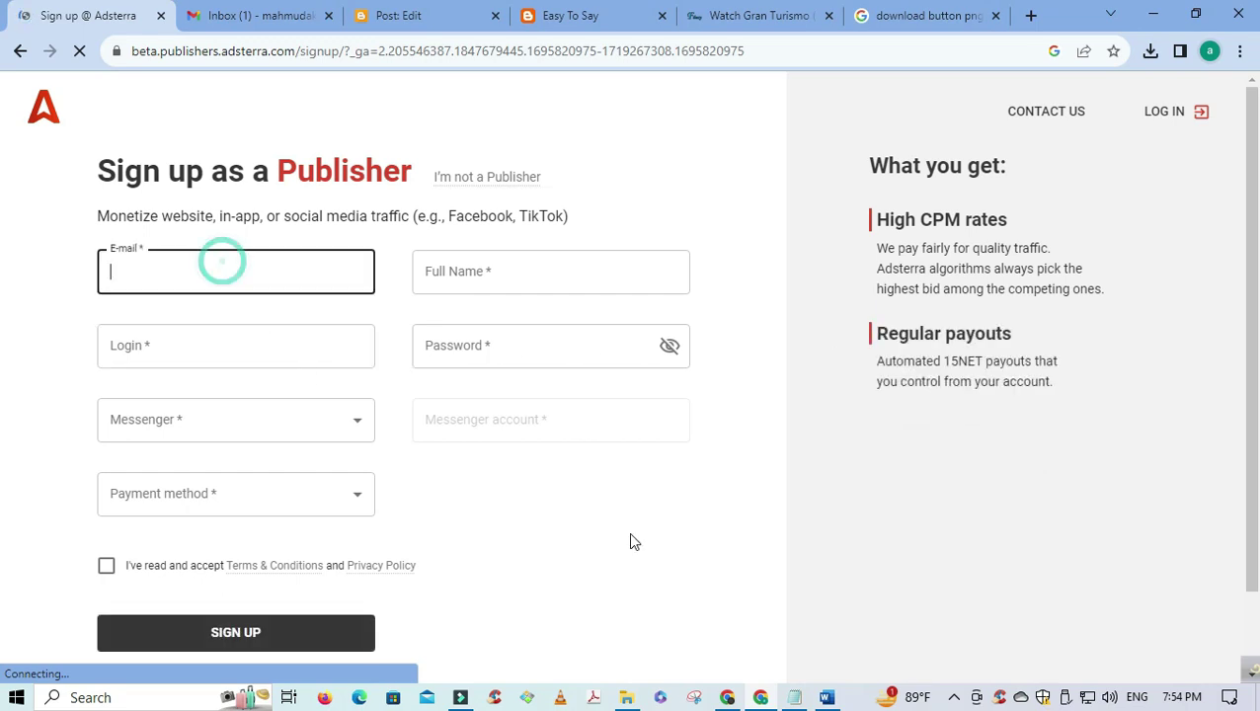
{"action": "left_click", "coordinate": [794, 698]}
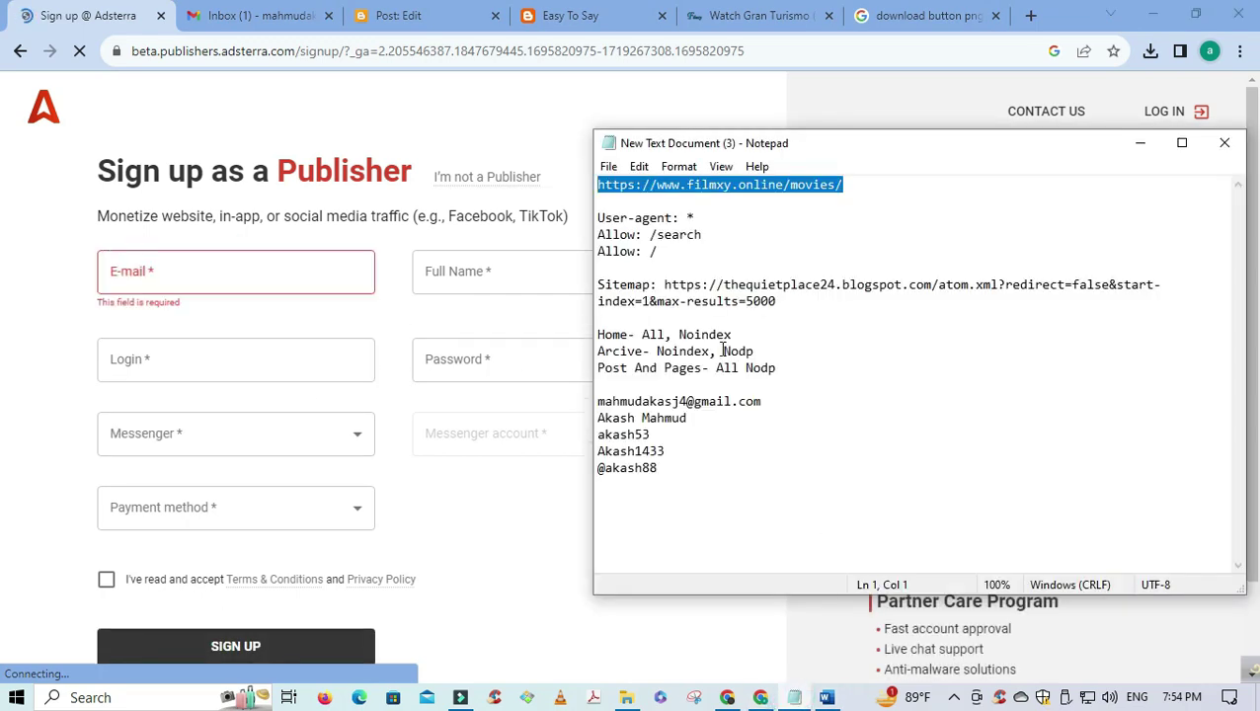
{"action": "left_click_drag", "start_coordinate": [768, 408], "coordinate": [602, 402]}
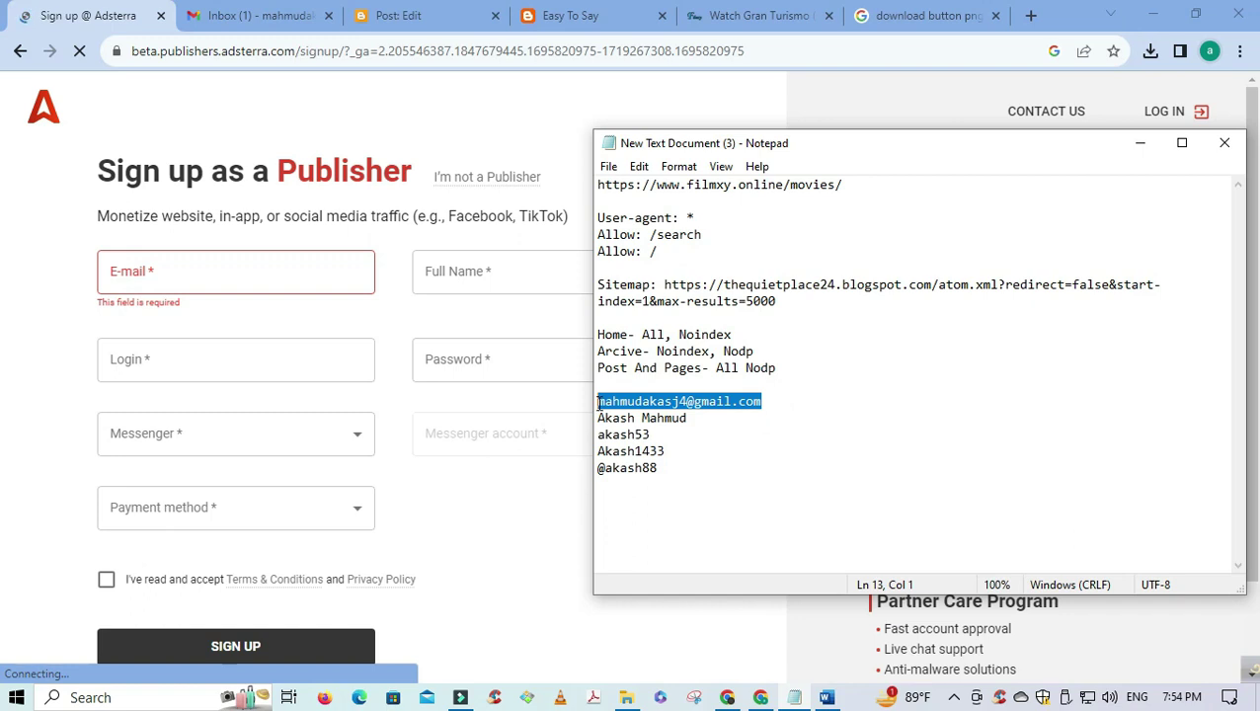
{"action": "right_click", "coordinate": [598, 403]}
{"action": "left_click", "coordinate": [642, 180]}
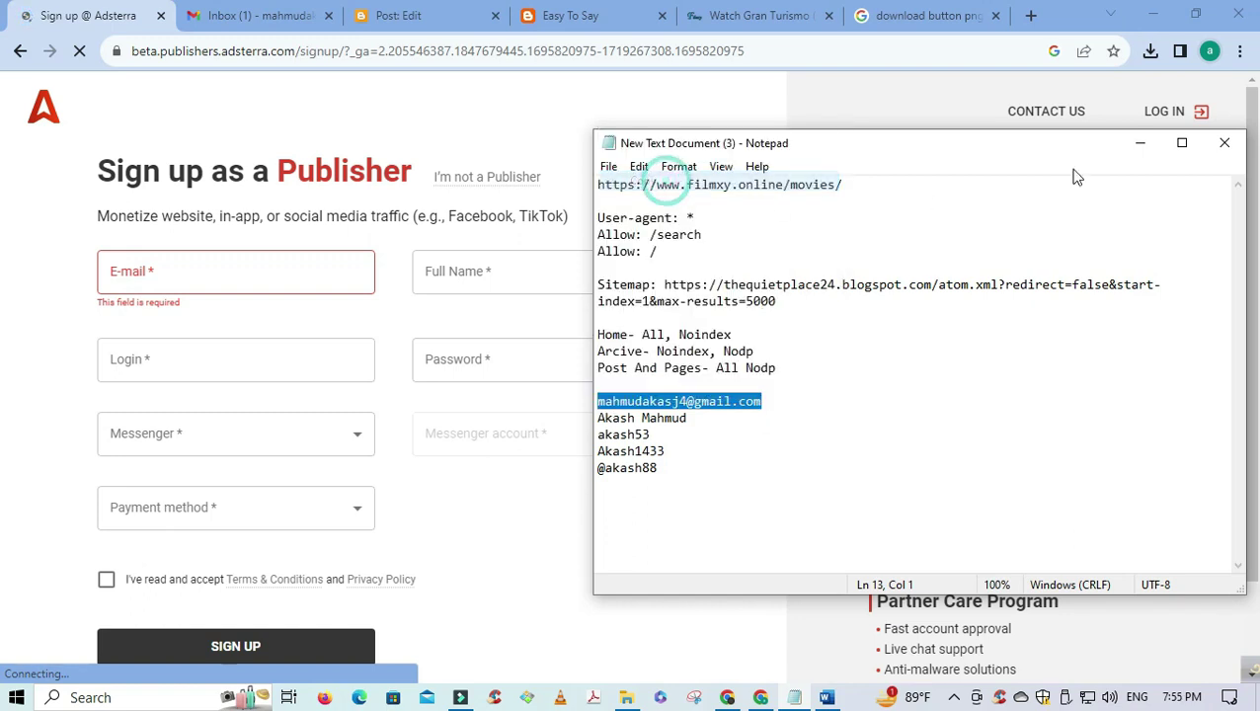
{"action": "left_click", "coordinate": [1154, 146]}
{"action": "left_click", "coordinate": [203, 272]}
{"action": "key", "text": "ctrl+v"}
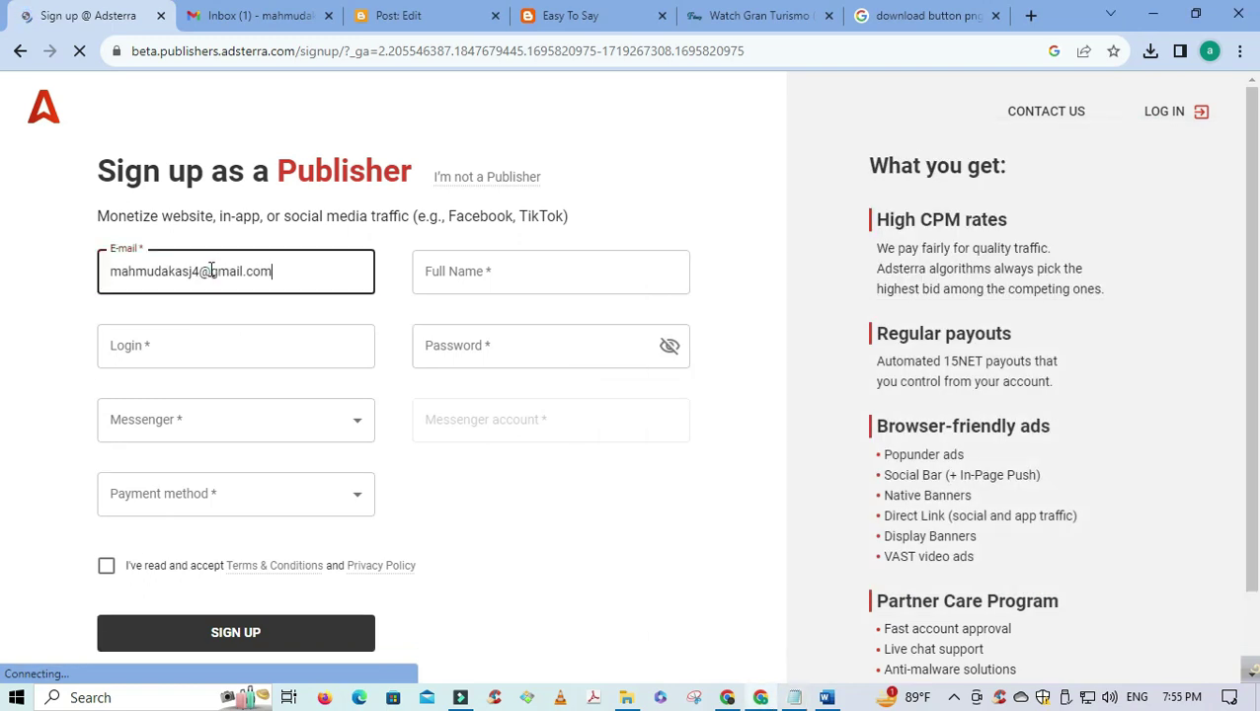
- Copy the full name from the Notepad notes and fill it into the Full Name field of the publisher sign-up form
{"action": "left_click", "coordinate": [471, 279]}
{"action": "left_click", "coordinate": [793, 698]}
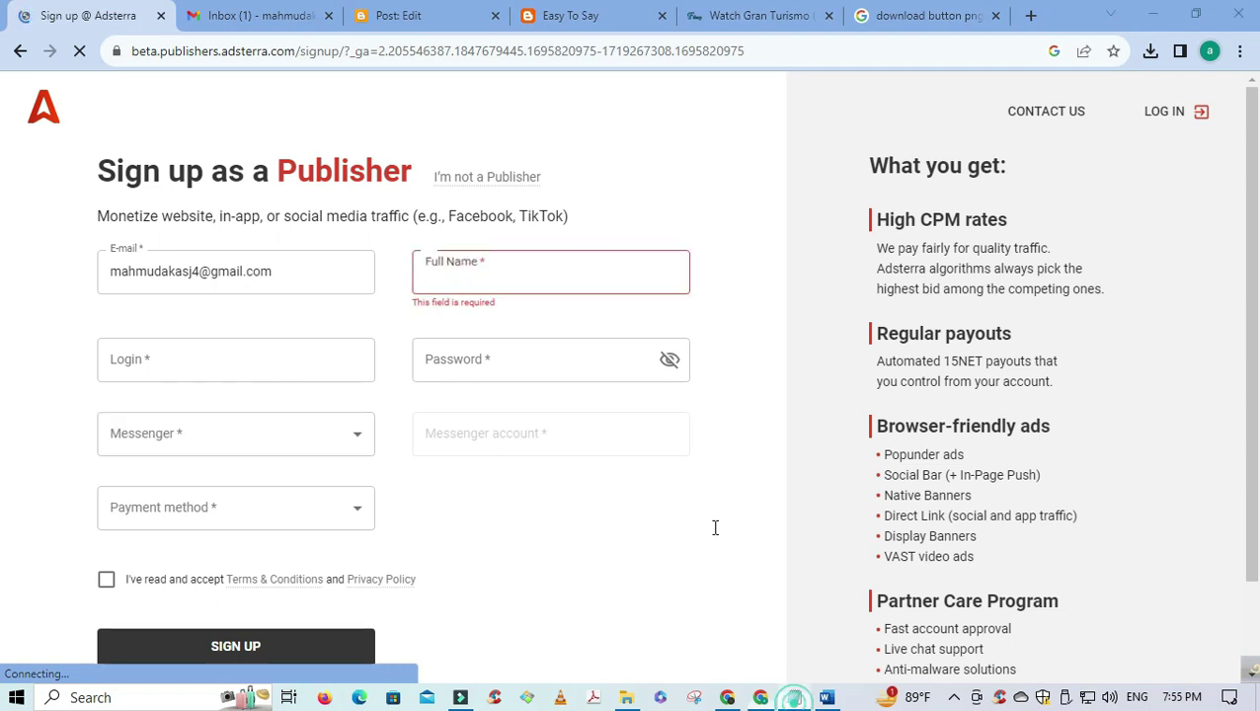
{"action": "left_click_drag", "start_coordinate": [694, 419], "coordinate": [590, 420]}
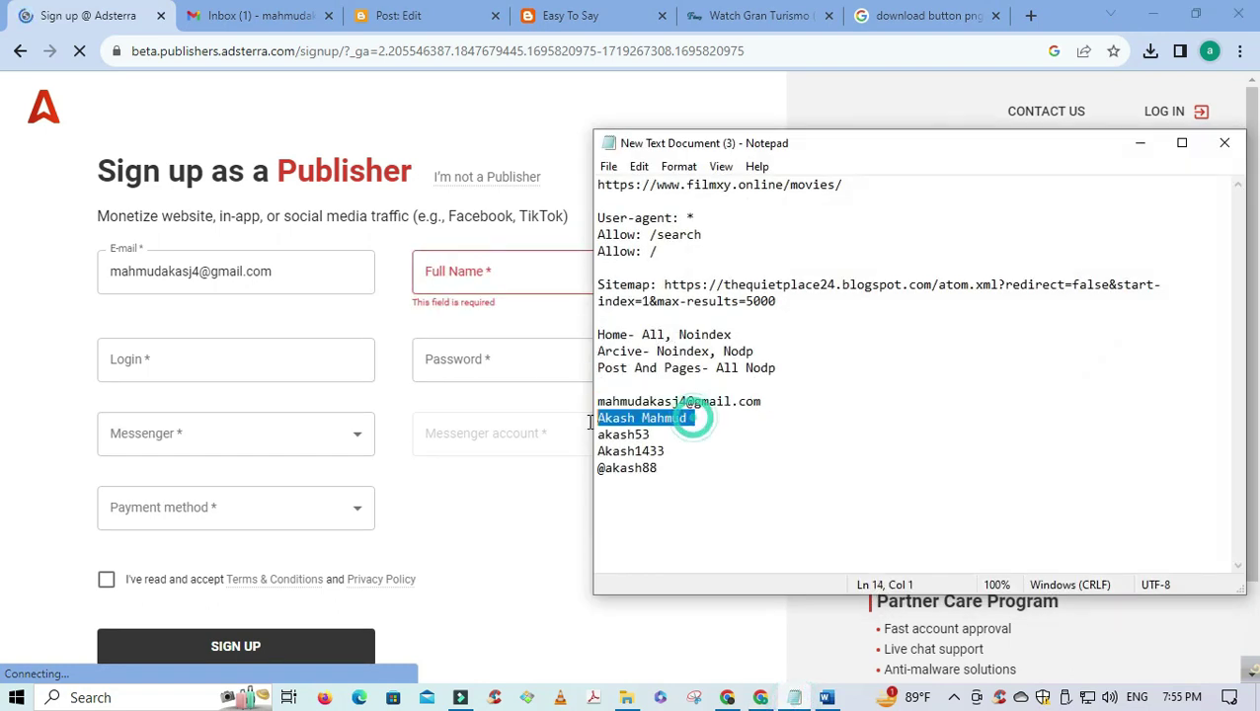
{"action": "right_click", "coordinate": [669, 416]}
{"action": "left_click", "coordinate": [715, 193]}
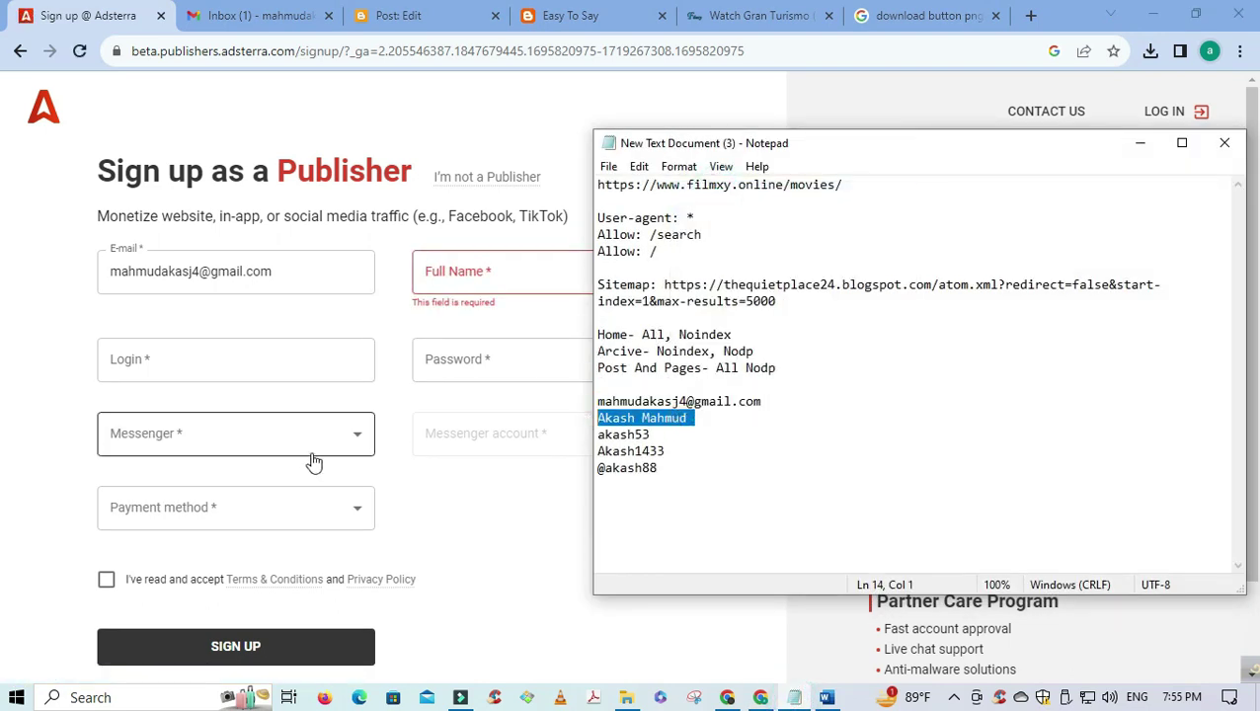
{"action": "left_click", "coordinate": [478, 267]}
{"action": "key", "text": "ctrl+v"}
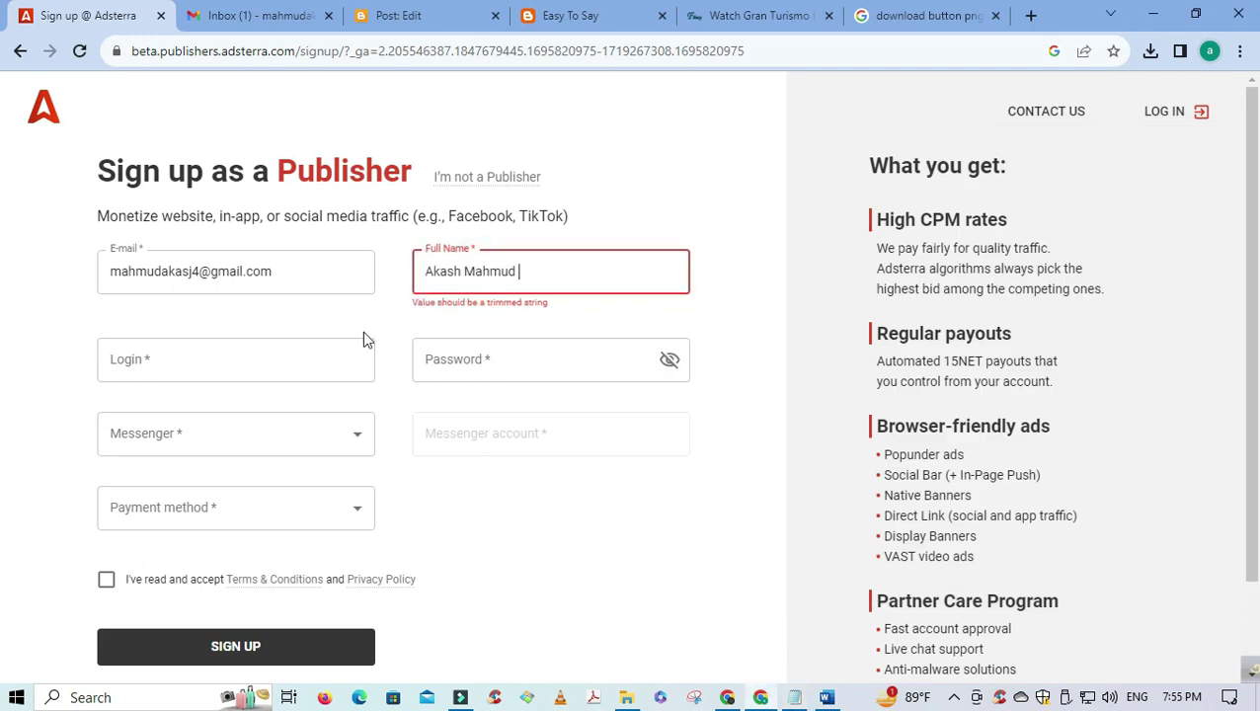
- Copy the login name from the Notepad notes and fill it into the Login field of the publisher sign-up form
{"action": "left_click", "coordinate": [248, 368]}
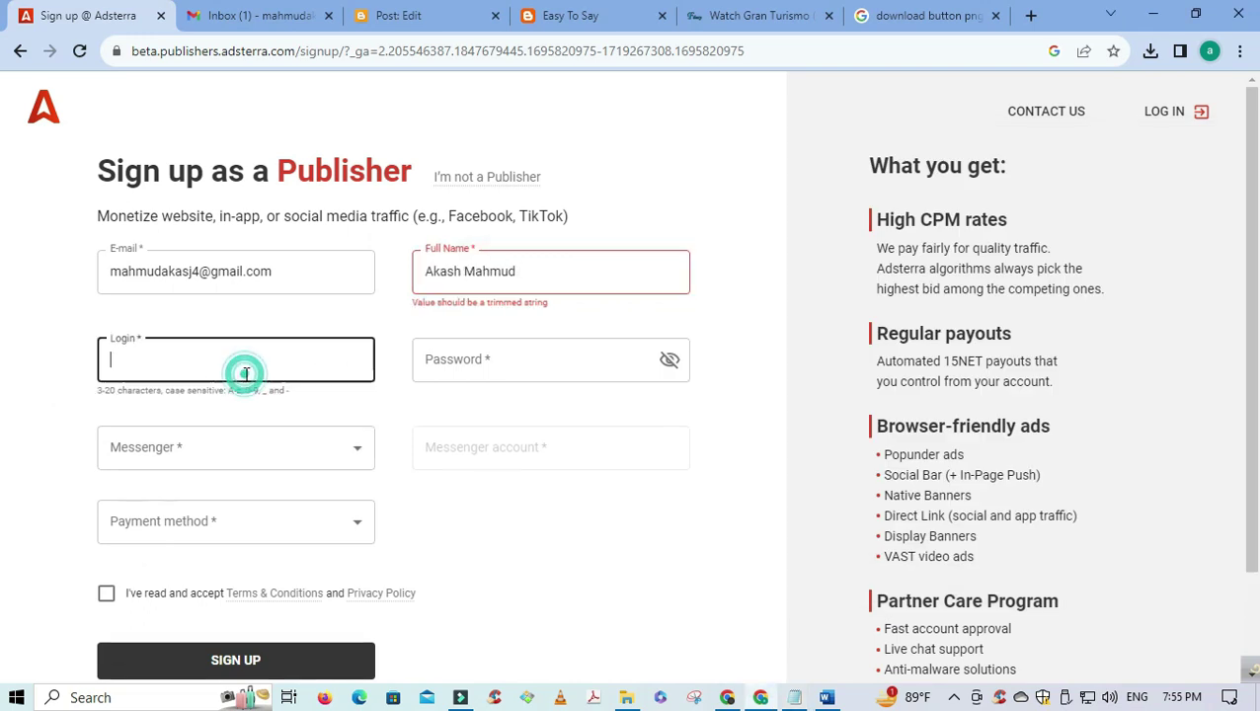
{"action": "left_click", "coordinate": [793, 698]}
{"action": "left_click_drag", "start_coordinate": [659, 435], "coordinate": [598, 436]}
{"action": "right_click", "coordinate": [605, 439]}
{"action": "left_click", "coordinate": [671, 217]}
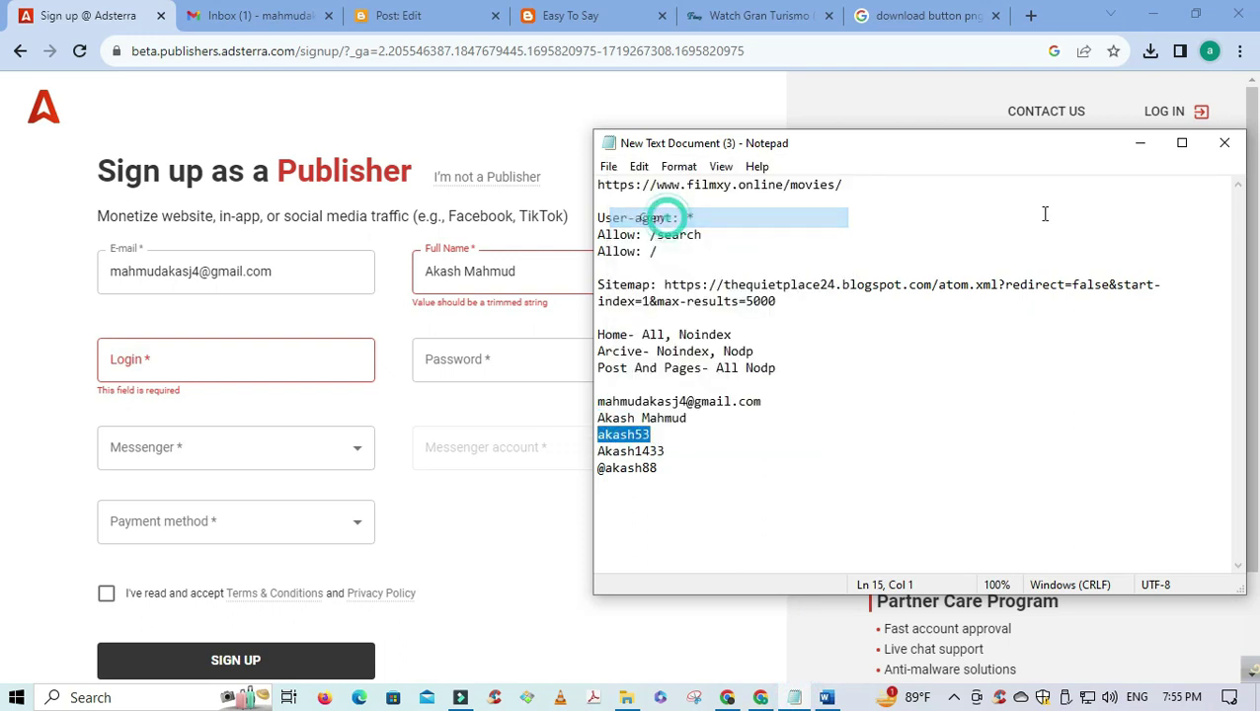
{"action": "left_click", "coordinate": [1140, 143]}
{"action": "left_click", "coordinate": [241, 364]}
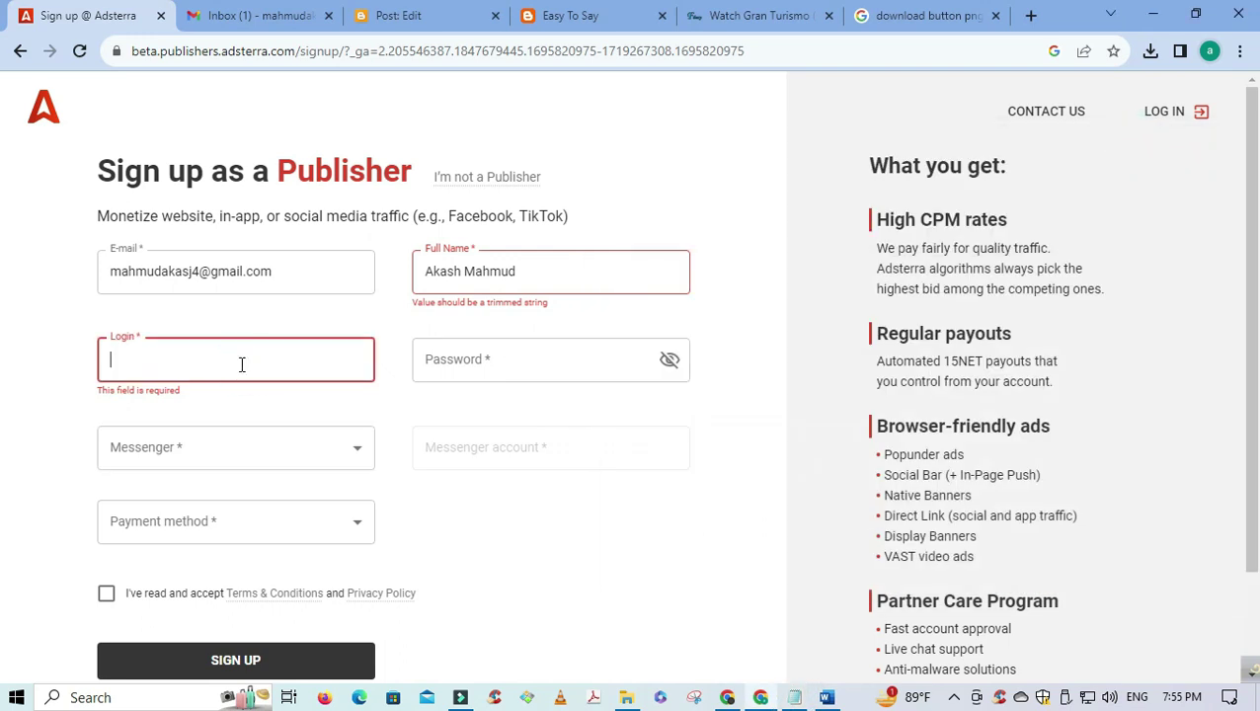
{"action": "key", "text": "ctrl+v"}
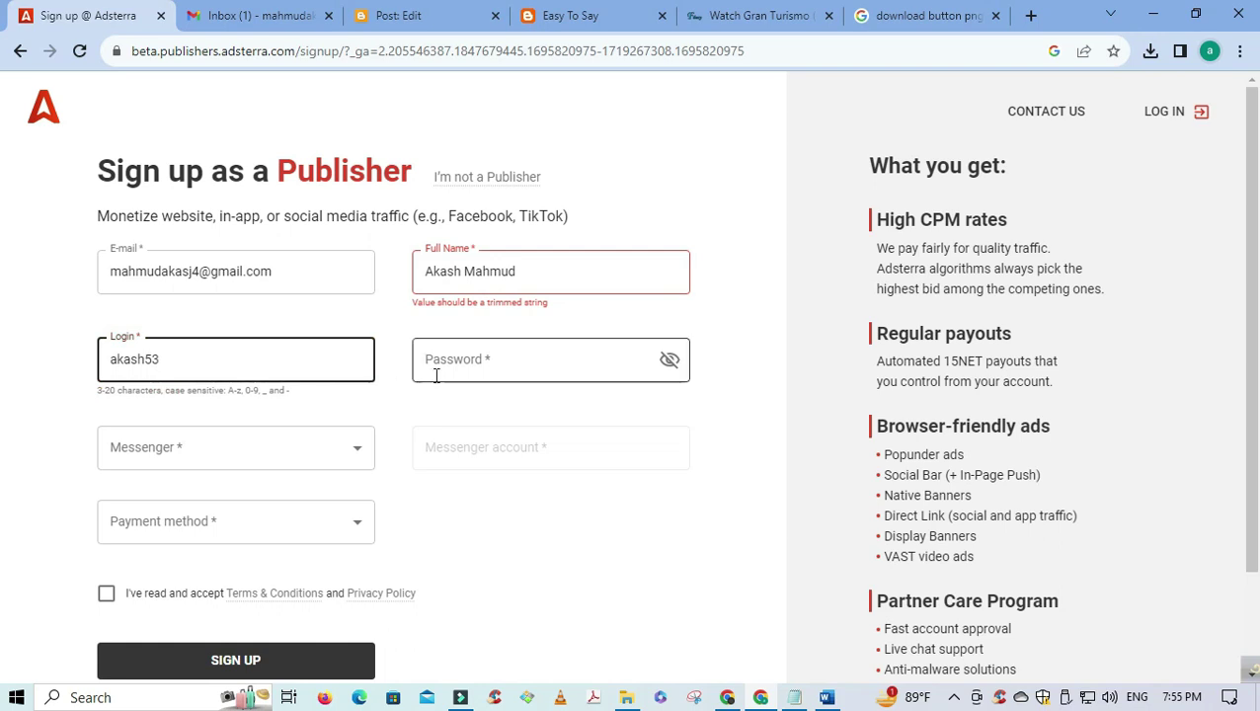
- Copy the account password from the Notepad notes and fill it into the Password field of the sign-up form
{"action": "left_click", "coordinate": [496, 366]}
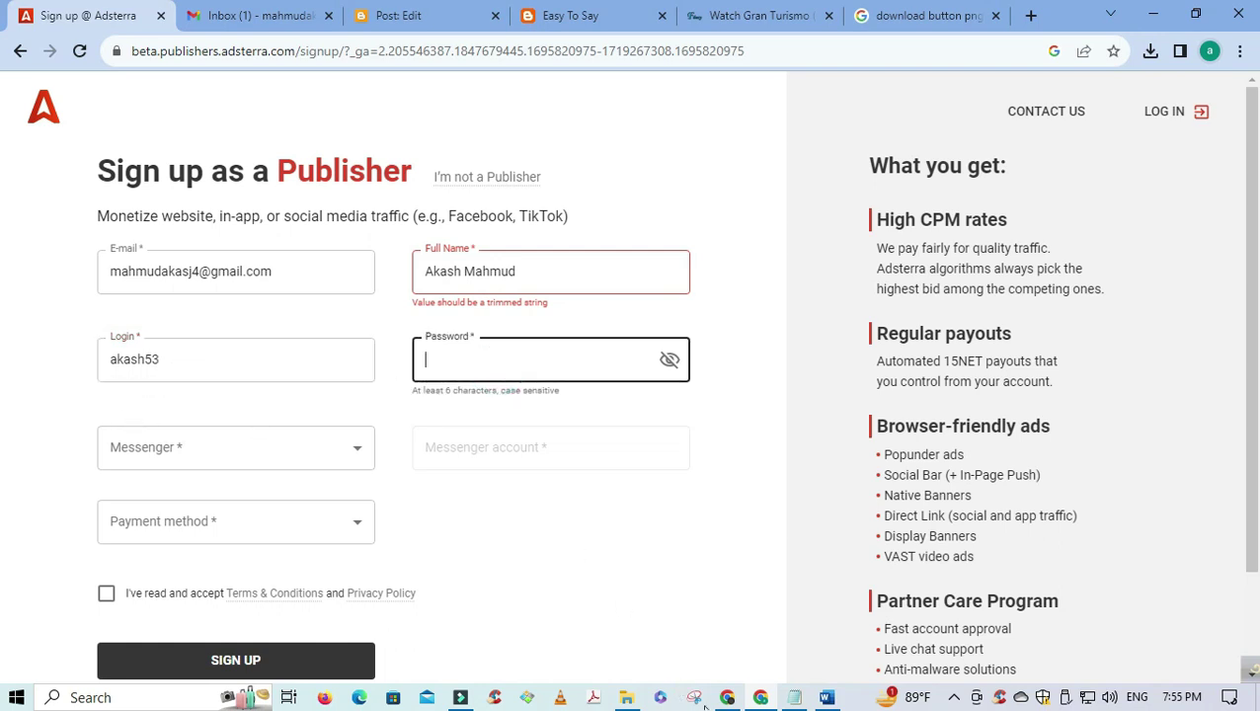
{"action": "left_click", "coordinate": [795, 697]}
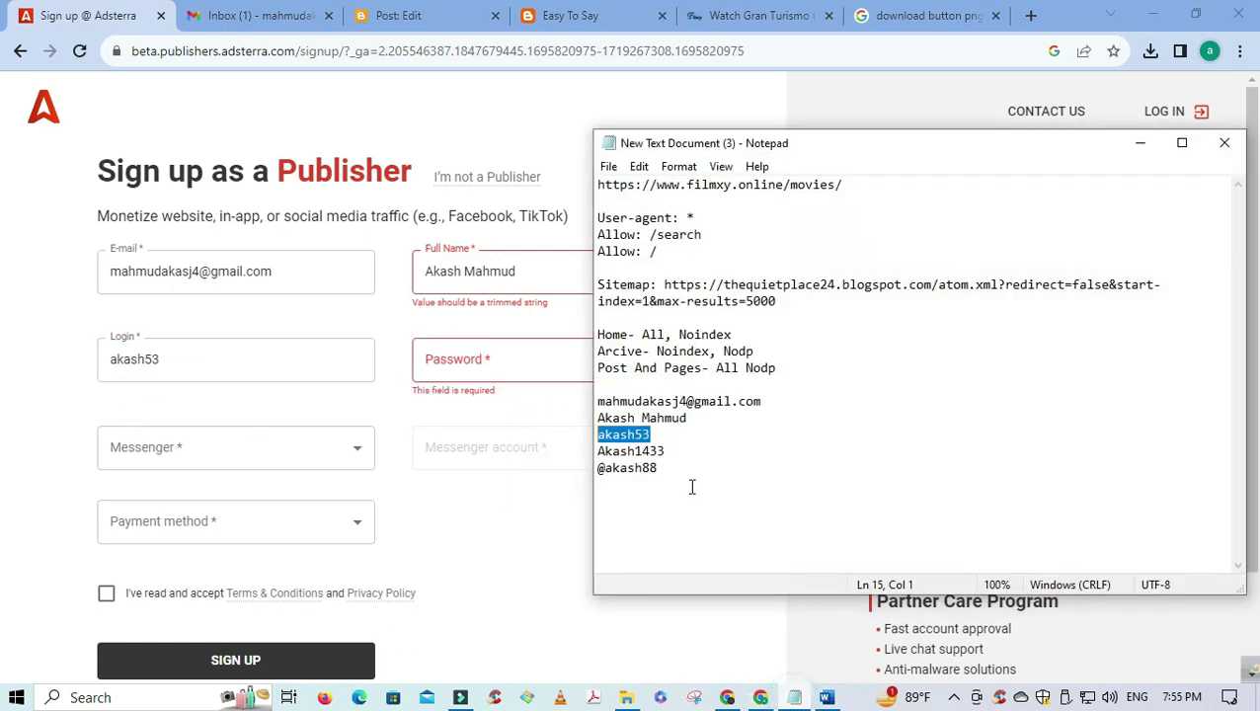
{"action": "double_click", "coordinate": [647, 450]}
{"action": "right_click", "coordinate": [617, 460]}
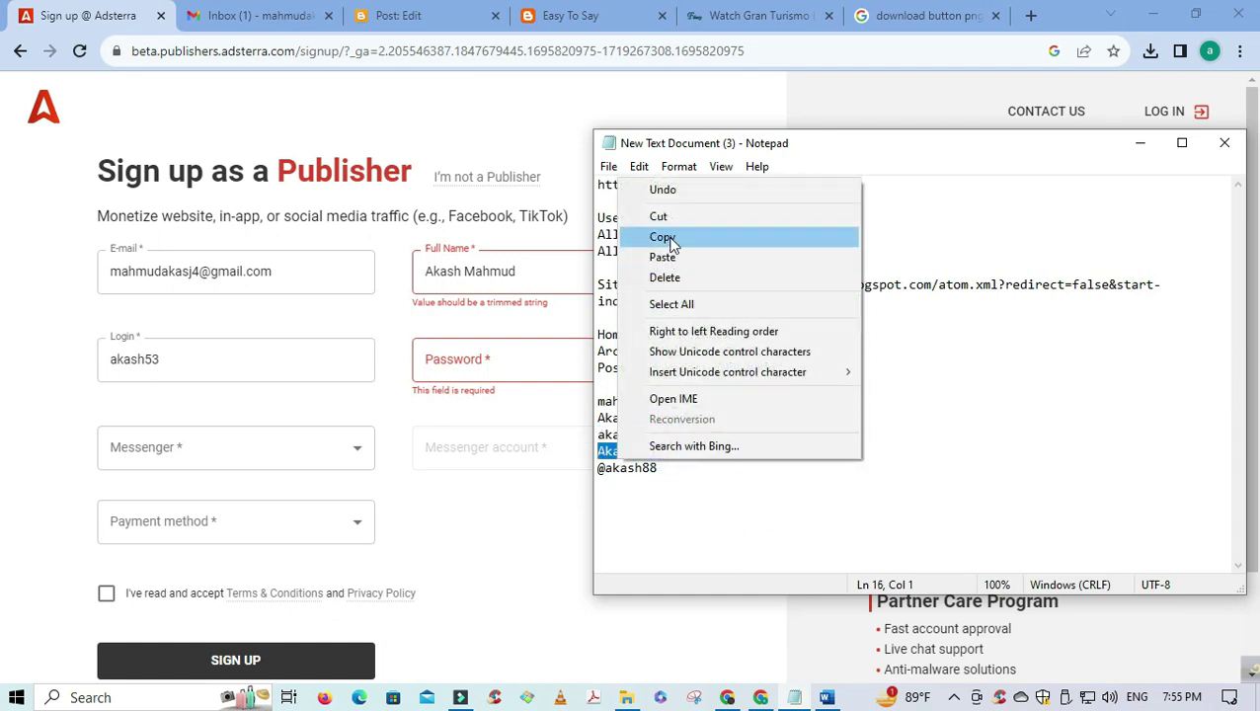
{"action": "left_click", "coordinate": [671, 239]}
{"action": "left_click", "coordinate": [1140, 144]}
{"action": "left_click", "coordinate": [524, 362]}
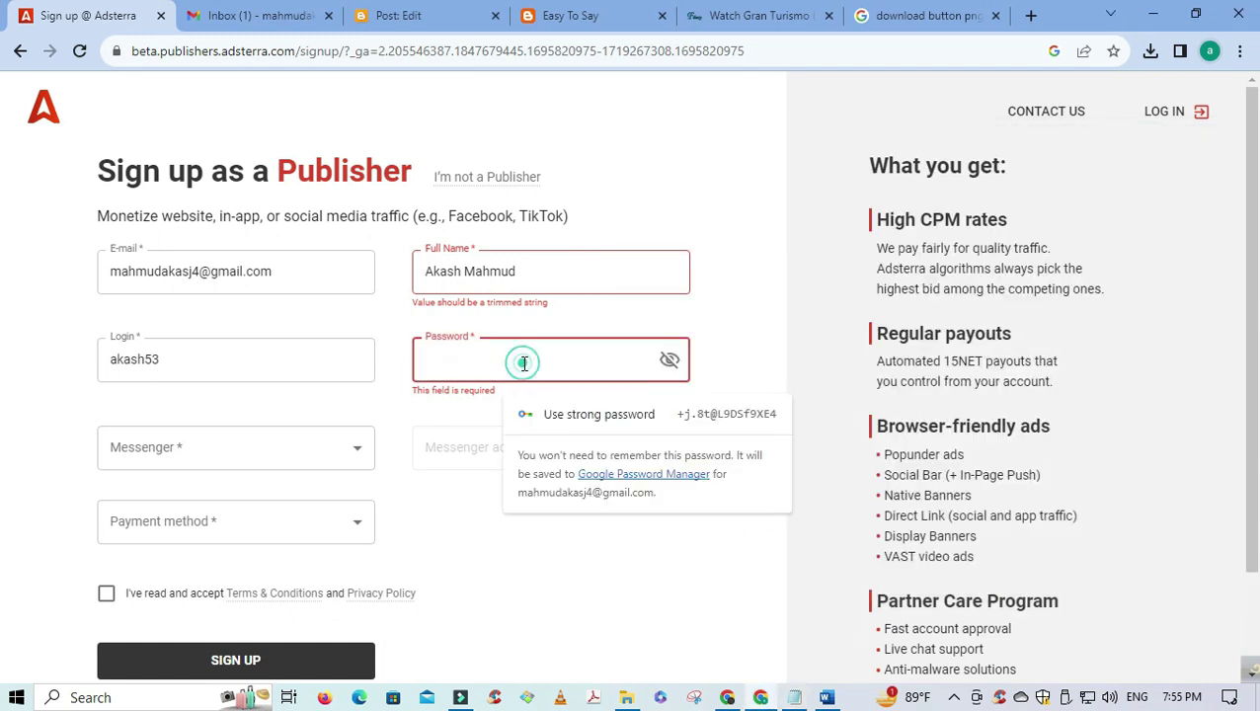
{"action": "key", "text": "ctrl+v"}
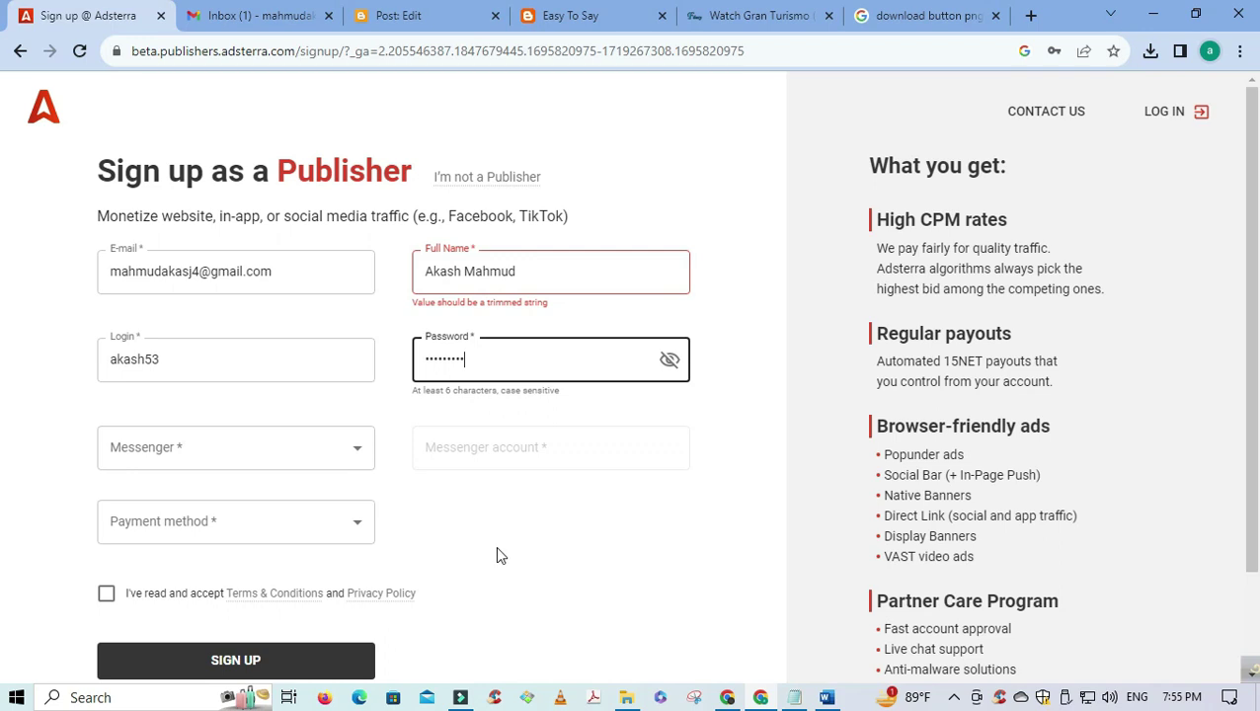
{"action": "left_click", "coordinate": [544, 528]}
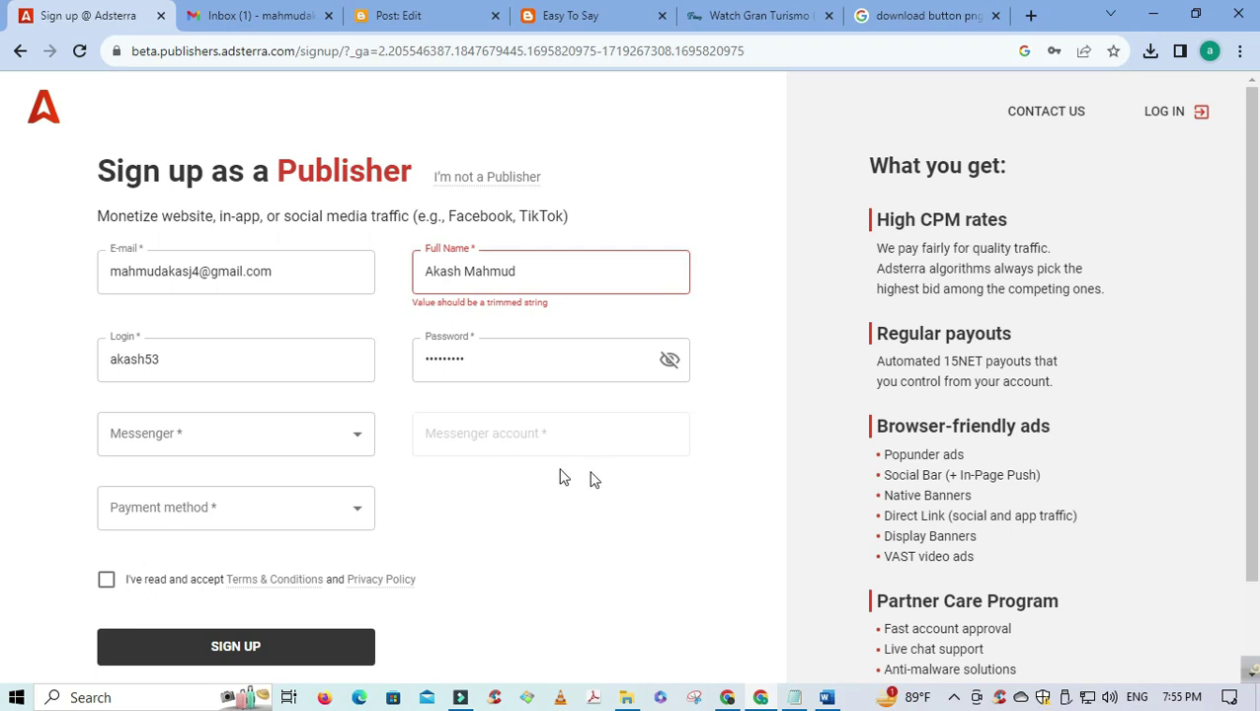
- Clear the Full Name field and re-enter only the surname without a trailing space
{"action": "double_click", "coordinate": [451, 269]}
{"action": "key", "text": "BackSpace"}
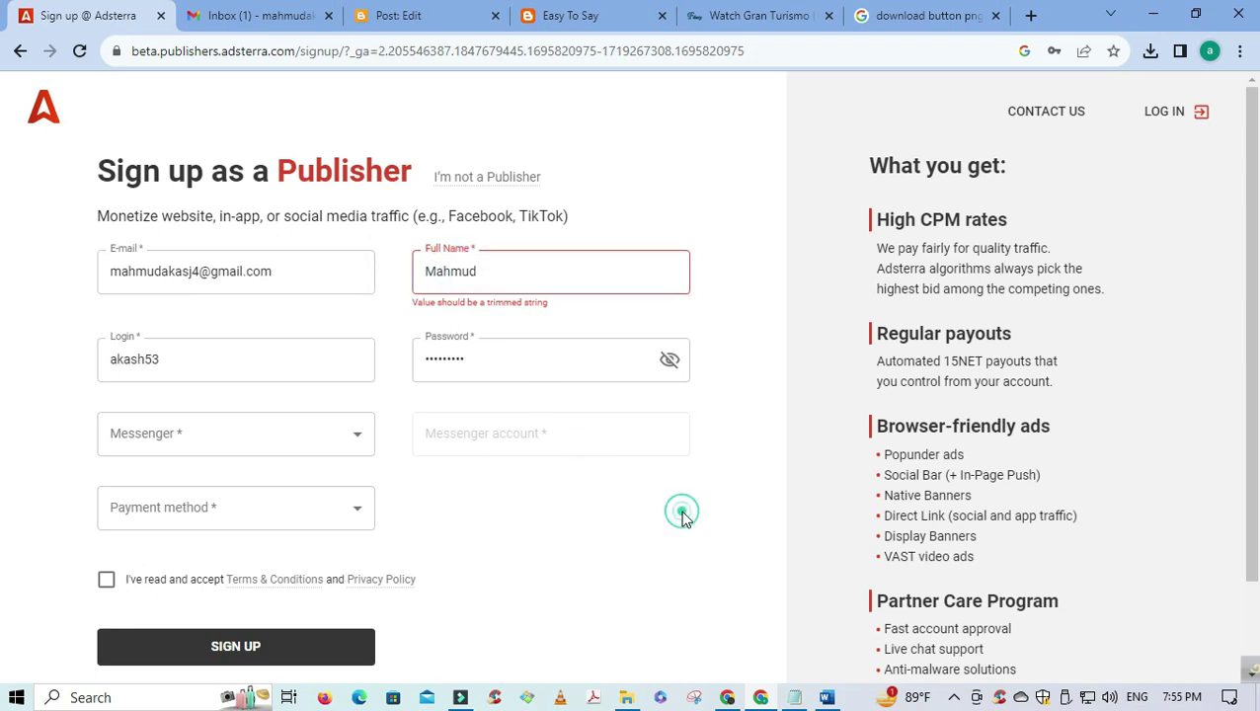
{"action": "left_click", "coordinate": [508, 249]}
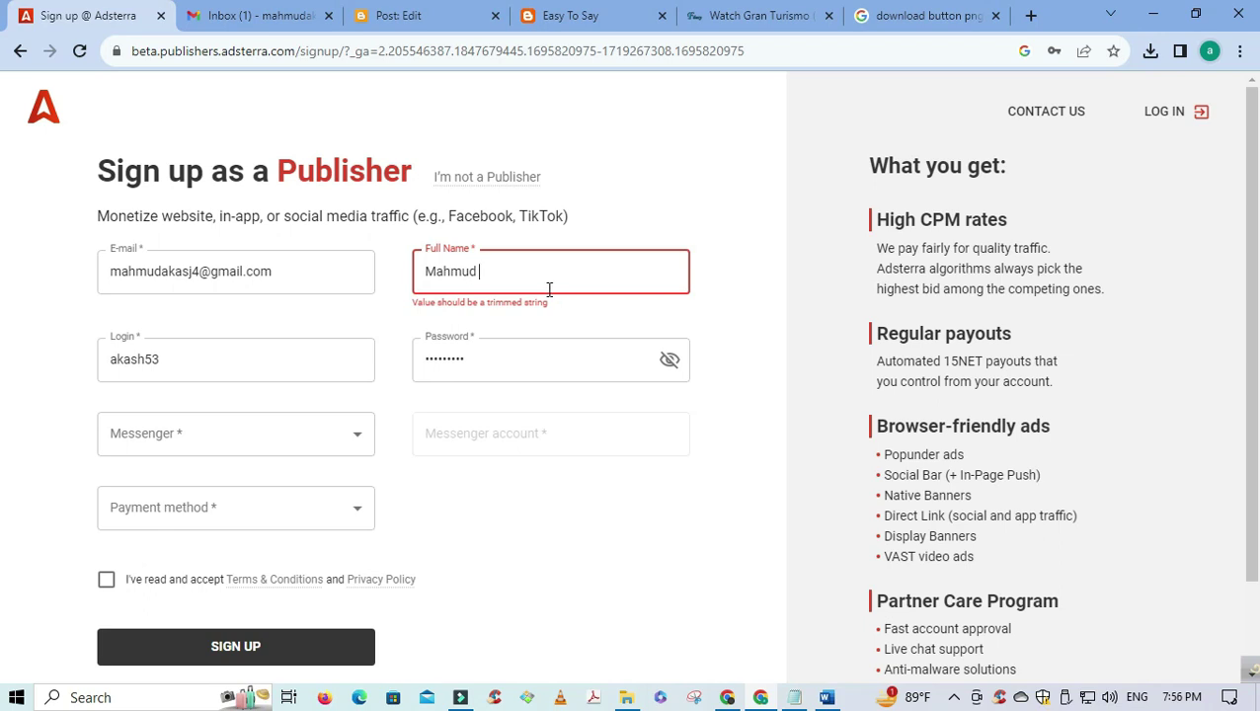
{"action": "key", "text": "BackSpace"}
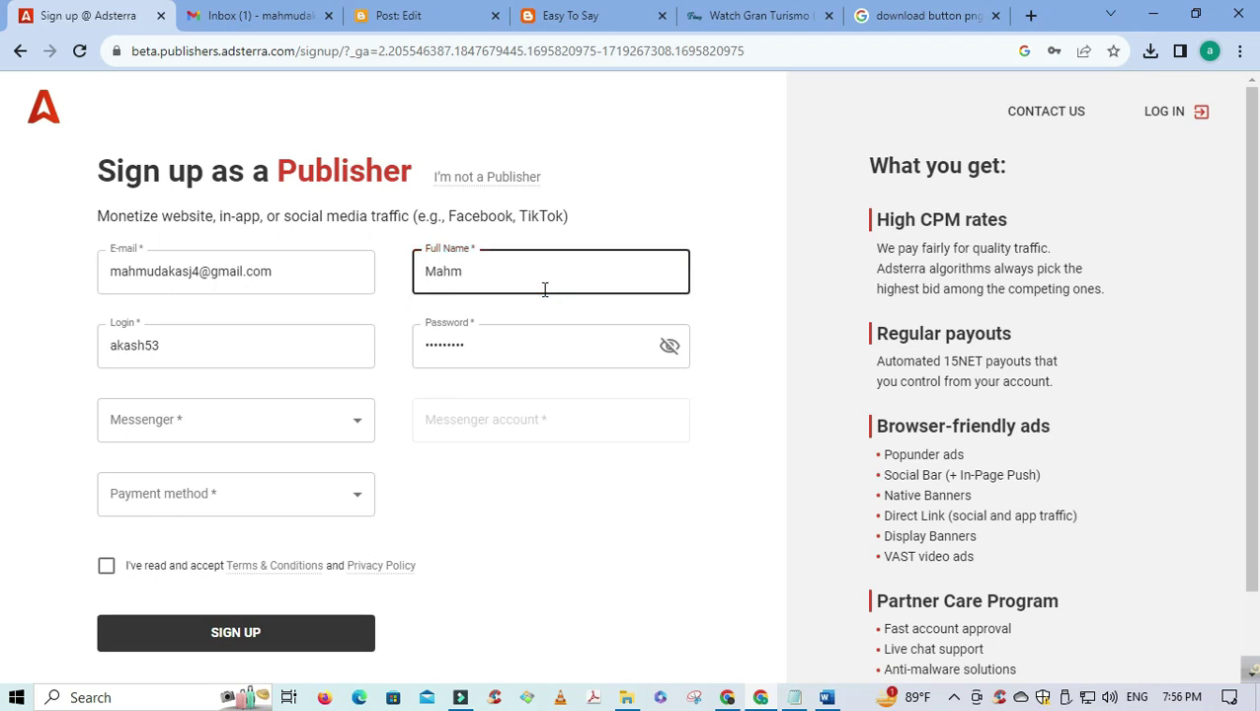
{"action": "key", "text": "BackSpace"}
{"action": "key", "text": "BackSpace"}
{"action": "key", "text": "BackSpace"}
{"action": "key", "text": "BackSpace"}
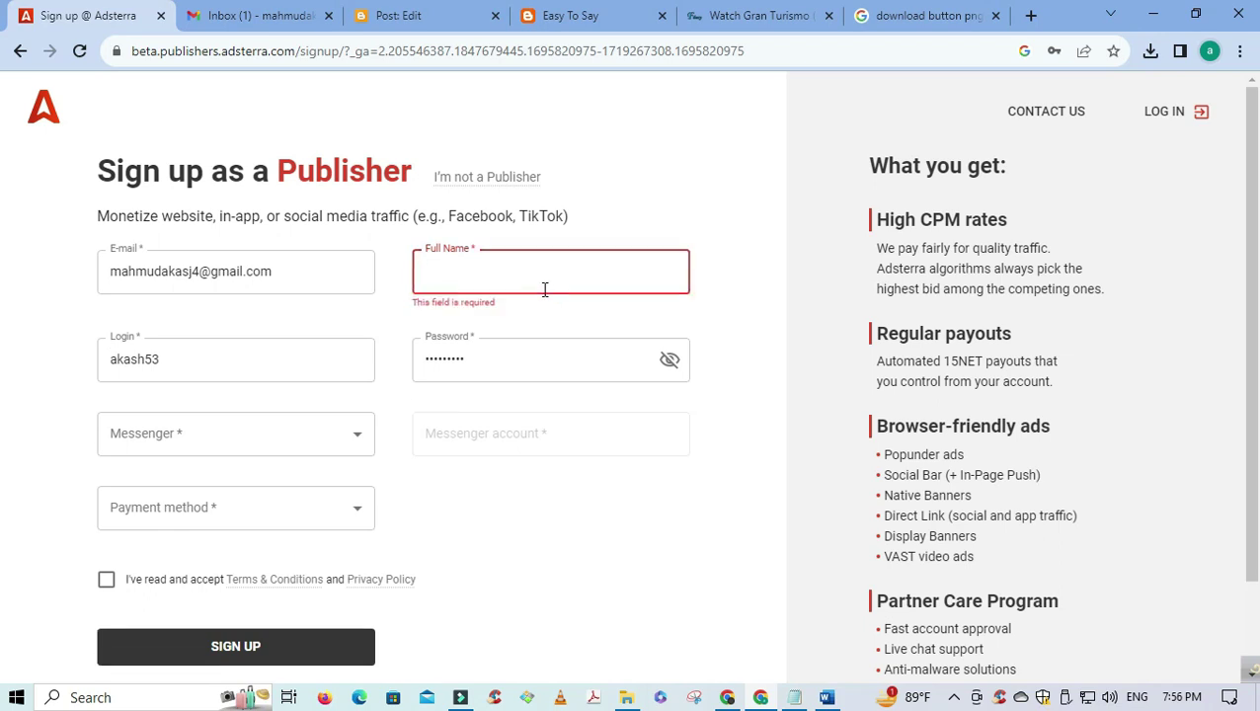
{"action": "type", "text": "M"}
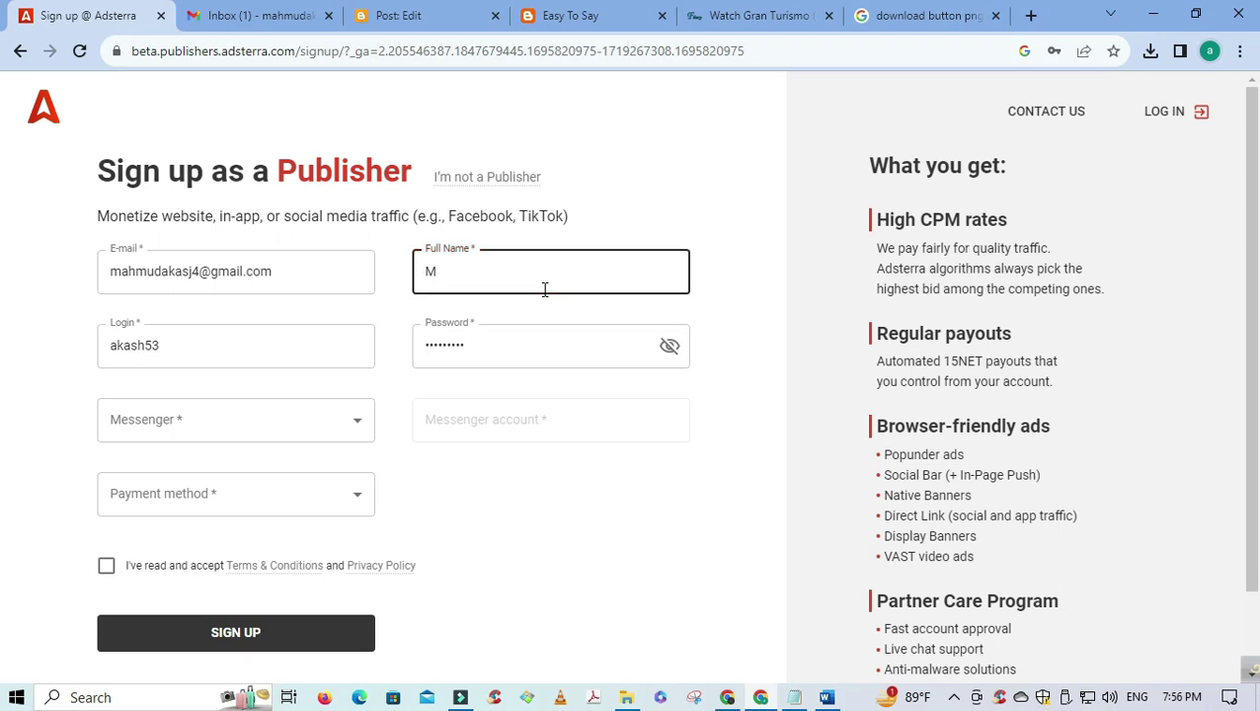
{"action": "type", "text": "ahmud"}
{"action": "key", "text": "BackSpace"}
- Choose Twitter as the messenger in the publisher sign-up form
{"action": "left_click", "coordinate": [298, 417]}
{"action": "scroll", "coordinate": [237, 632], "scroll_direction": "down", "scroll_amount": 1}
{"action": "left_click", "coordinate": [150, 652]}
- Copy the messenger handle from the Notepad notes and fill it into the Messenger account field
{"action": "left_click", "coordinate": [478, 411]}
{"action": "left_click", "coordinate": [794, 698]}
{"action": "left_click_drag", "start_coordinate": [658, 468], "coordinate": [598, 470]}
{"action": "right_click", "coordinate": [632, 484]}
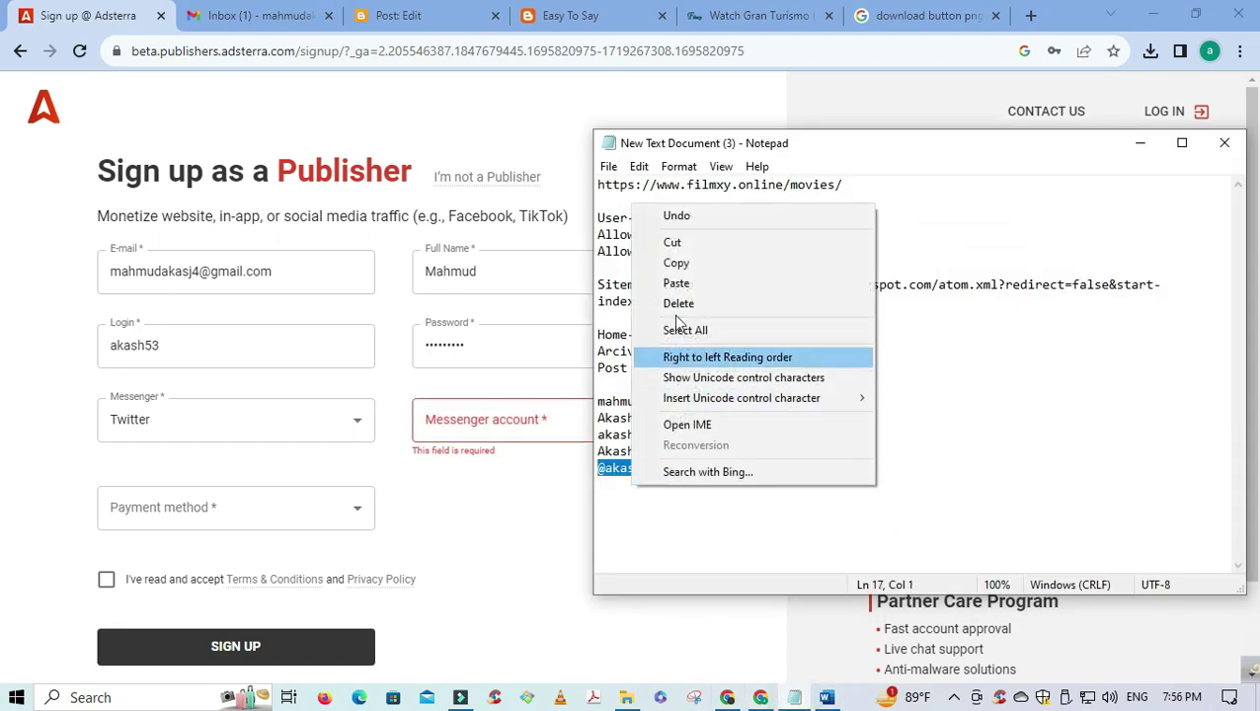
{"action": "left_click", "coordinate": [677, 263]}
{"action": "left_click", "coordinate": [1140, 142]}
{"action": "left_click", "coordinate": [534, 420]}
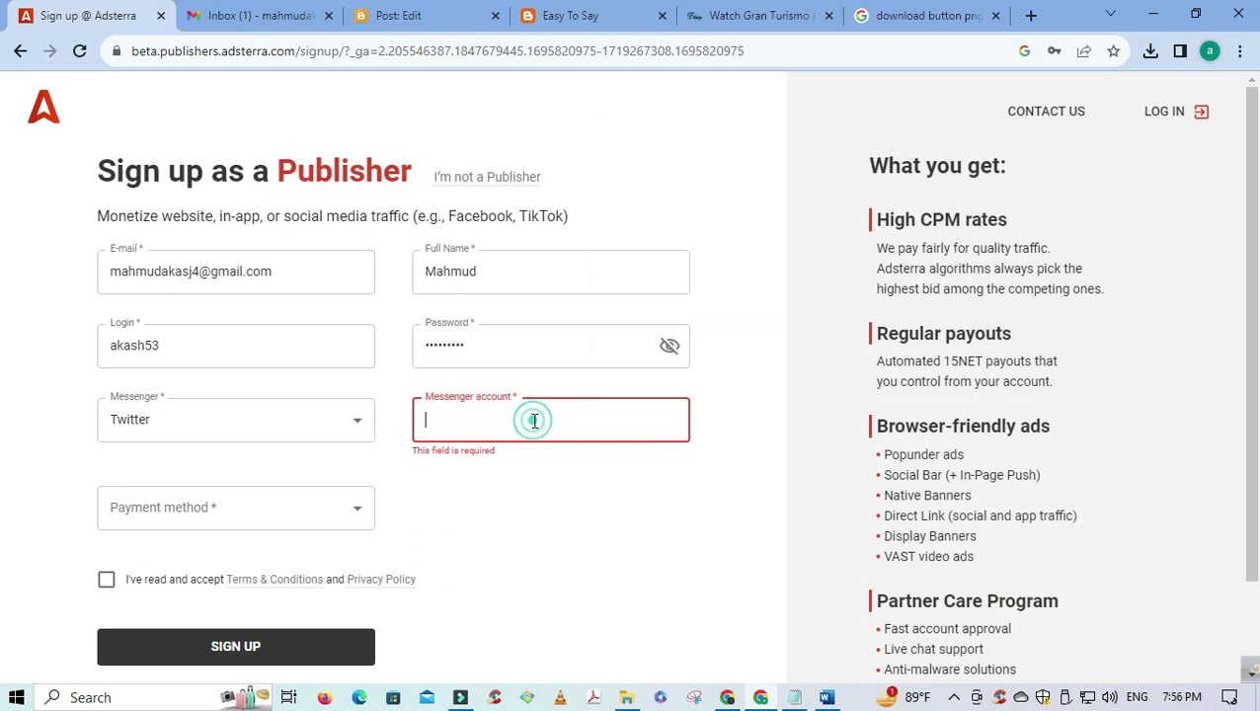
{"action": "key", "text": "ctrl+v"}
- Set the payment method to Tether ERC20 (Ethereum) and submit the sign-up form with the terms and privacy policy accepted
{"action": "left_click", "coordinate": [188, 506]}
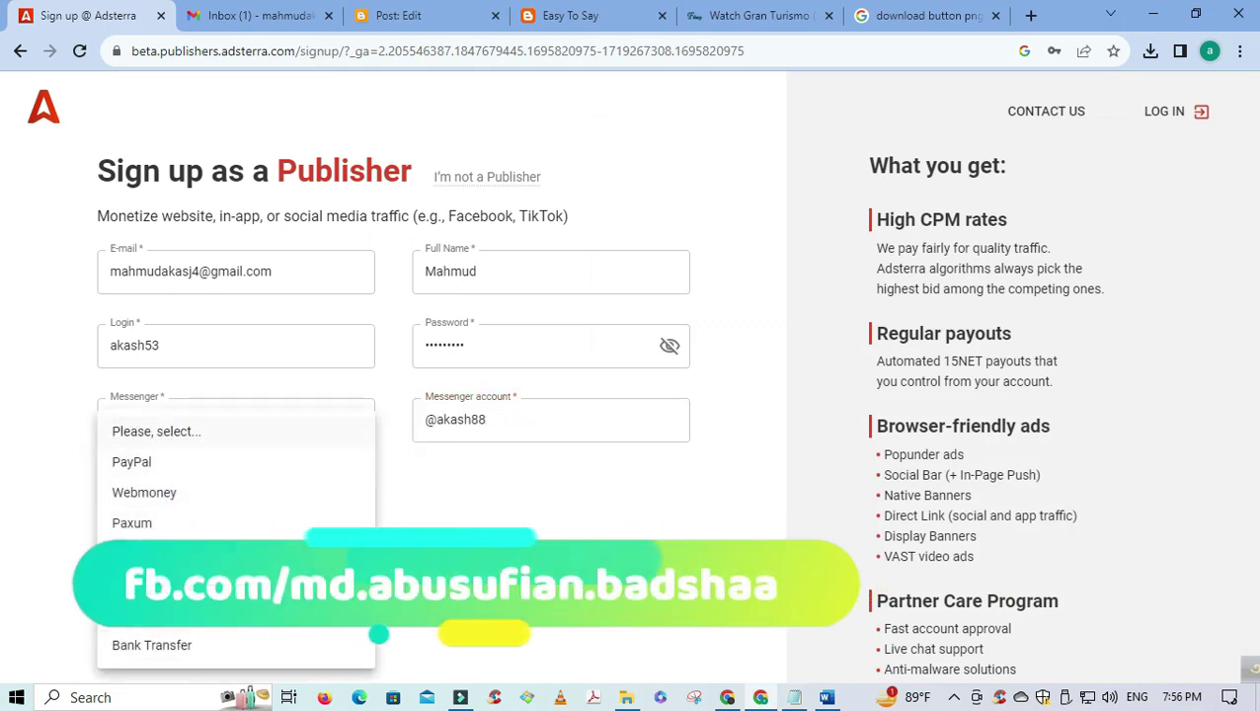
{"action": "left_click", "coordinate": [371, 515]}
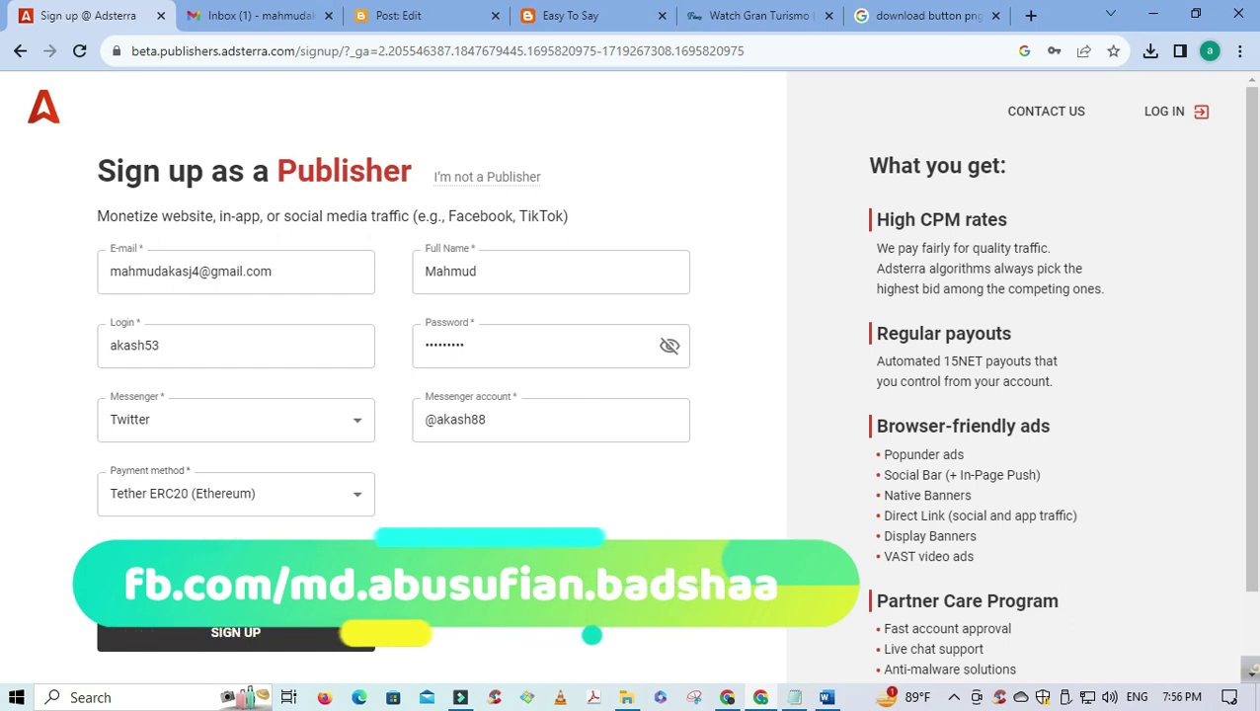
{"action": "scroll", "coordinate": [553, 516], "scroll_direction": "down", "scroll_amount": 1}
{"action": "left_click", "coordinate": [236, 540]}
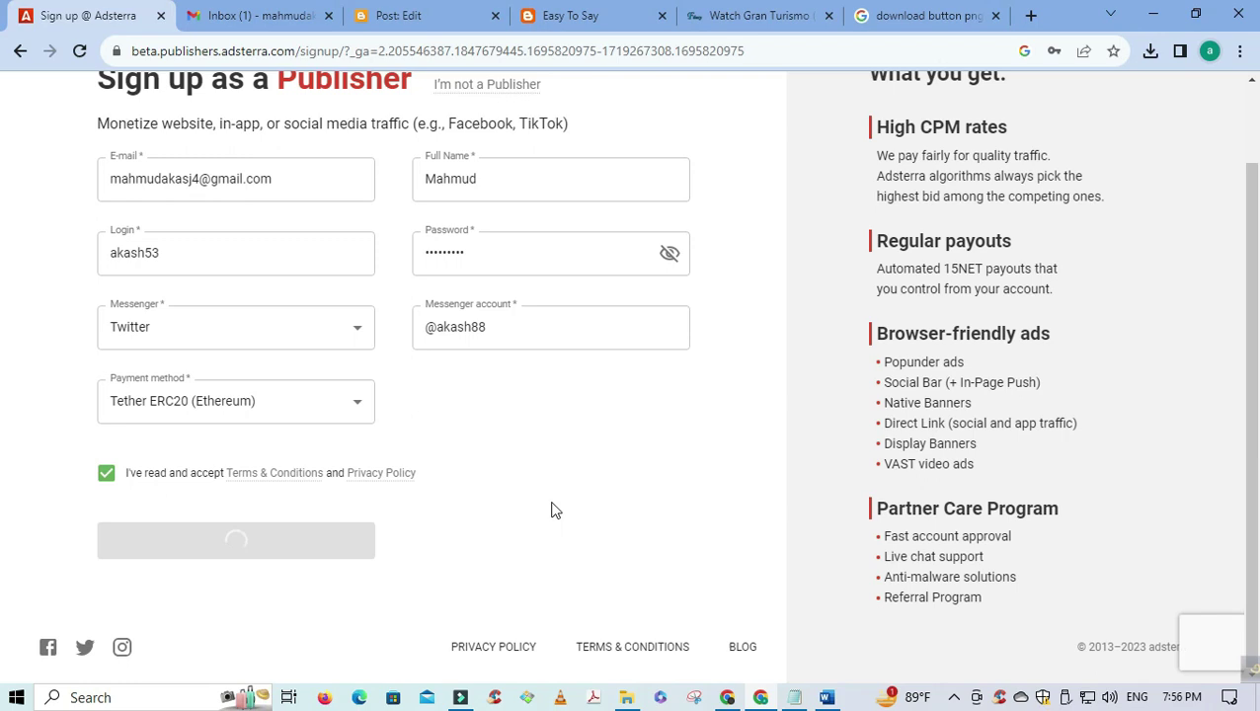
- Add extra digits to the login name, resubmit the sign-up form and save the login credentials in the browser
{"action": "scroll", "coordinate": [553, 512], "scroll_direction": "up", "scroll_amount": 1}
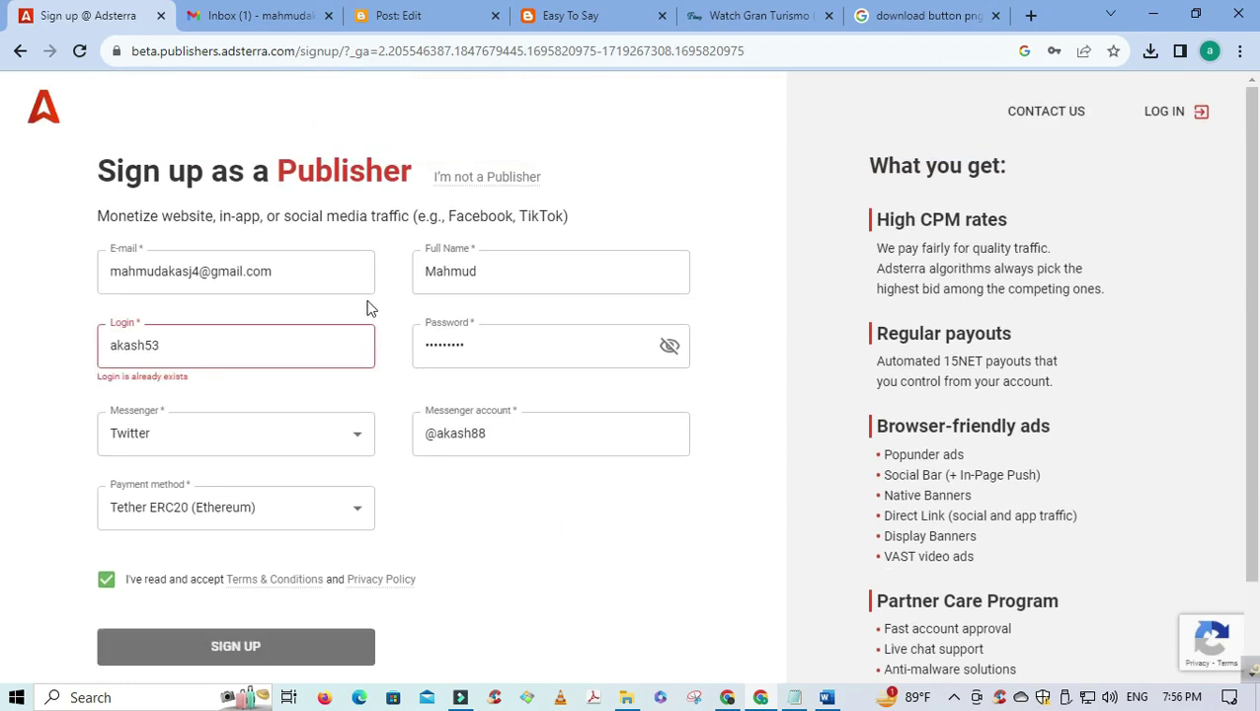
{"action": "left_click", "coordinate": [228, 343]}
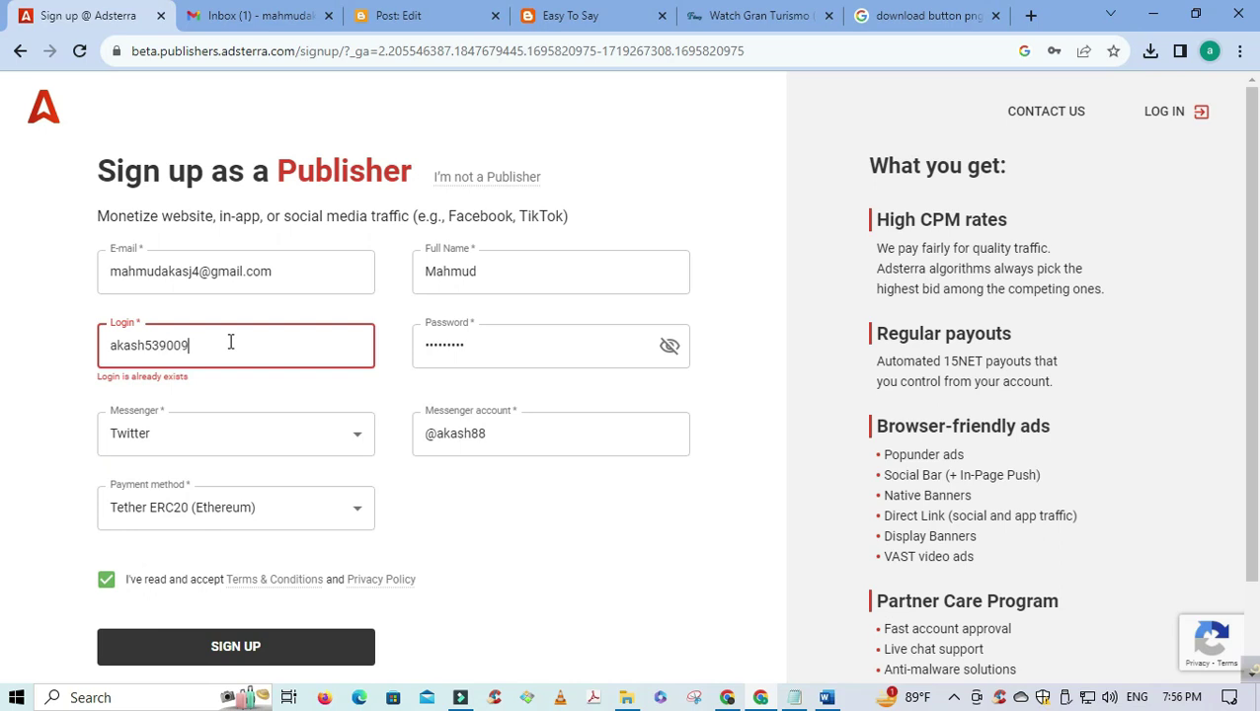
{"action": "scroll", "coordinate": [349, 538], "scroll_direction": "down", "scroll_amount": 1}
{"action": "left_click", "coordinate": [273, 542]}
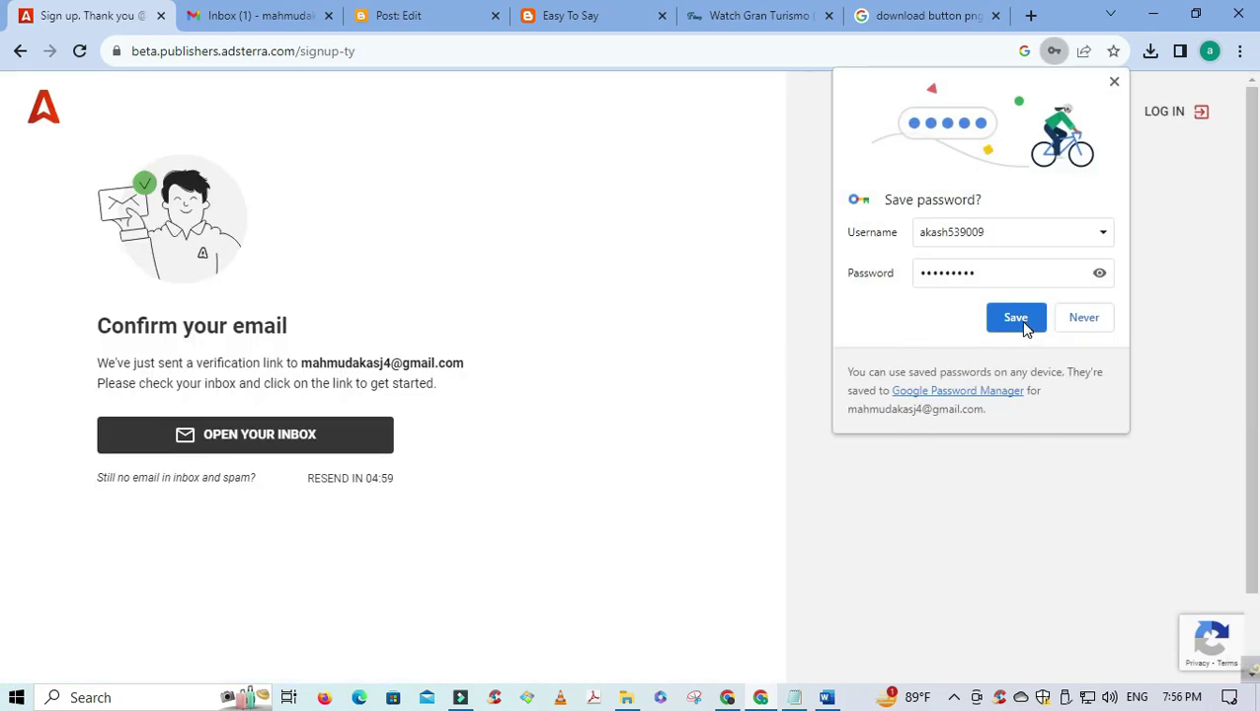
{"action": "left_click", "coordinate": [1017, 318]}
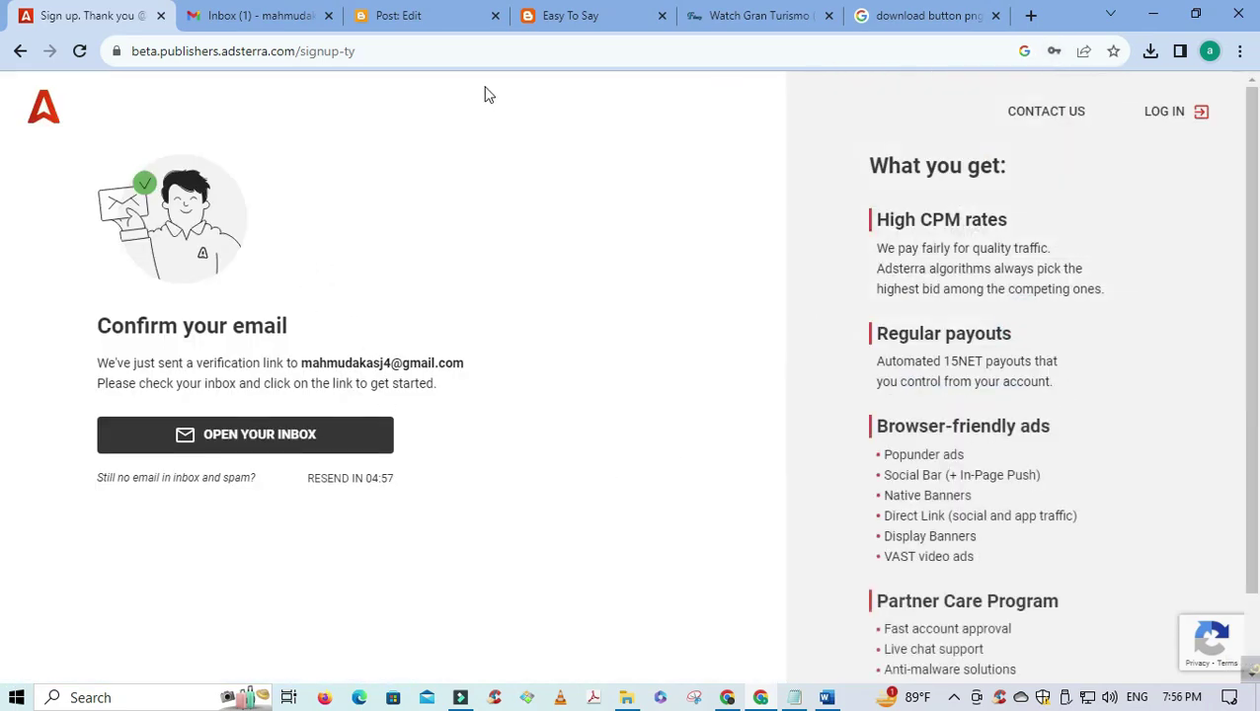
{"action": "left_click", "coordinate": [278, 12]}
{"action": "left_click", "coordinate": [540, 249]}
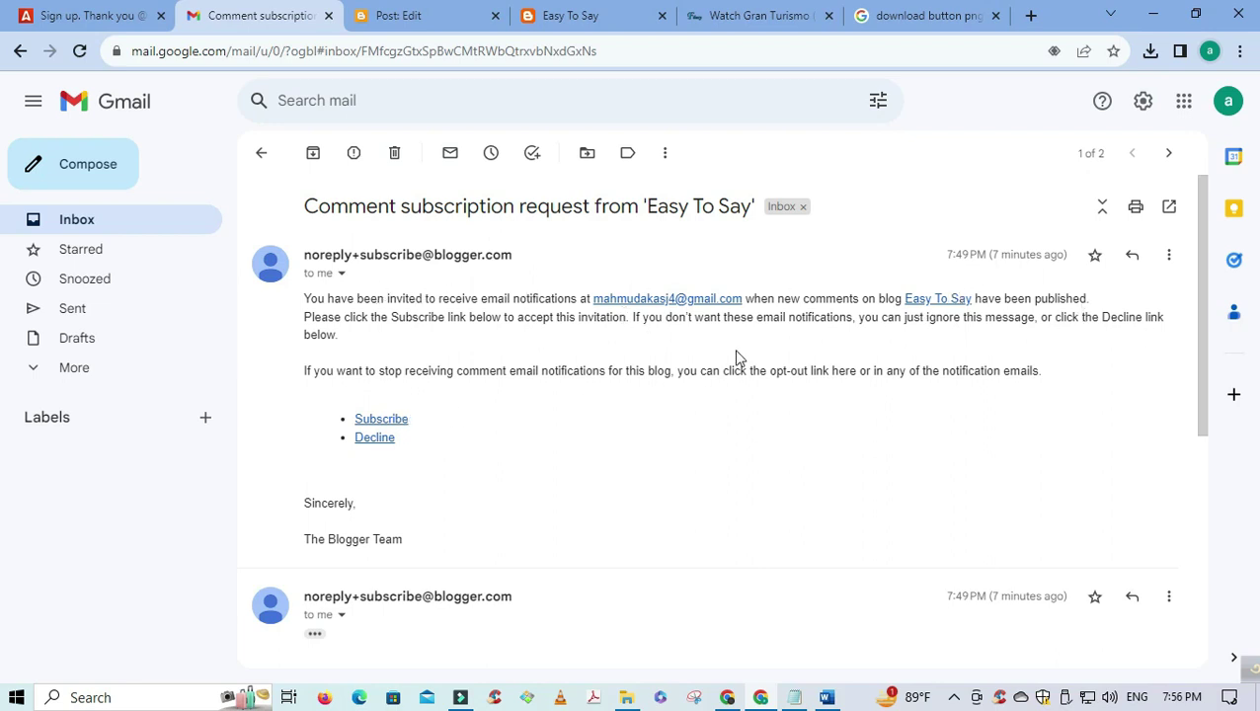
{"action": "left_click", "coordinate": [947, 302]}
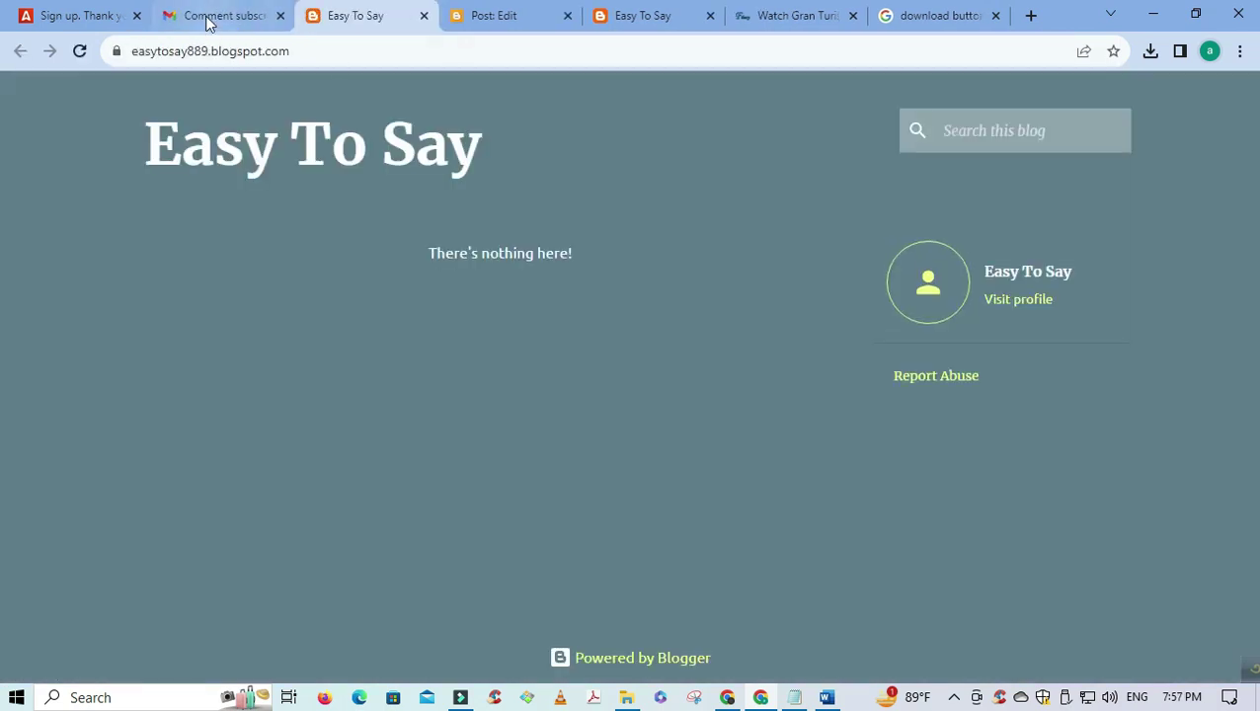
{"action": "left_click", "coordinate": [205, 19]}
{"action": "left_click", "coordinate": [69, 17]}
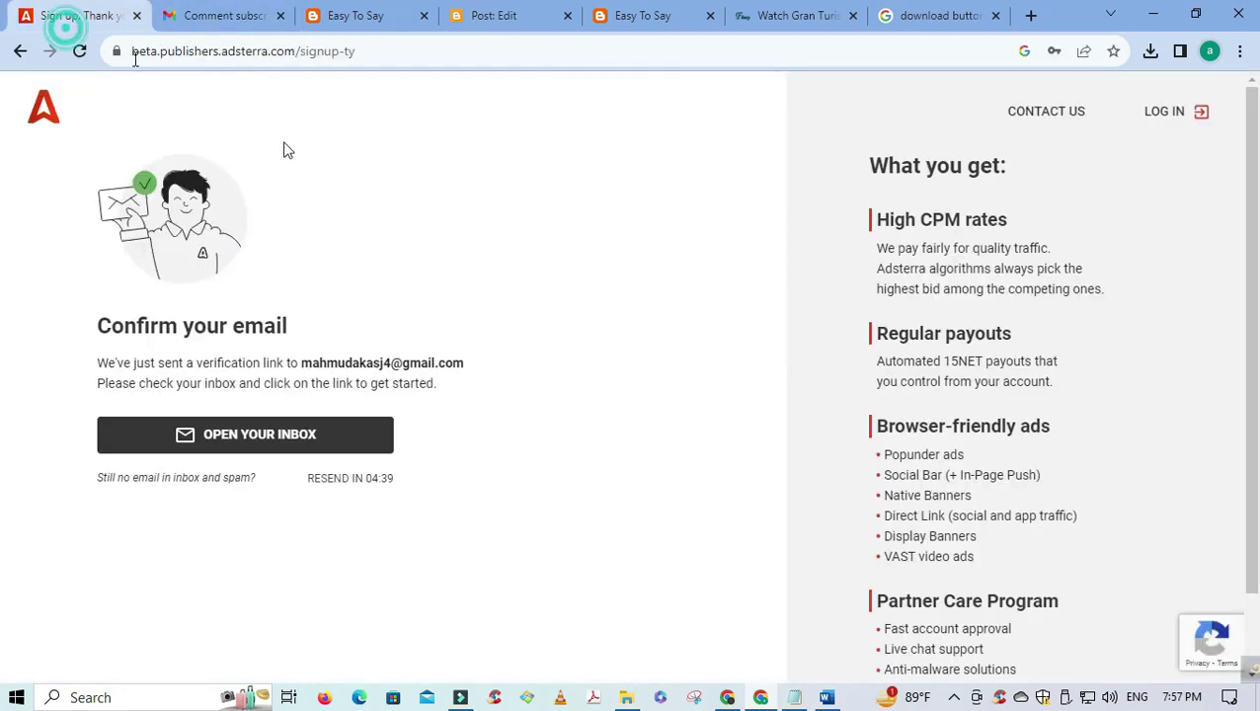
{"action": "left_click", "coordinate": [336, 17]}
- Return to the Gmail inbox and confirm the e-mail address from the Adsterra Team message "Complete your registration as a Publisher"
{"action": "left_click", "coordinate": [203, 17]}
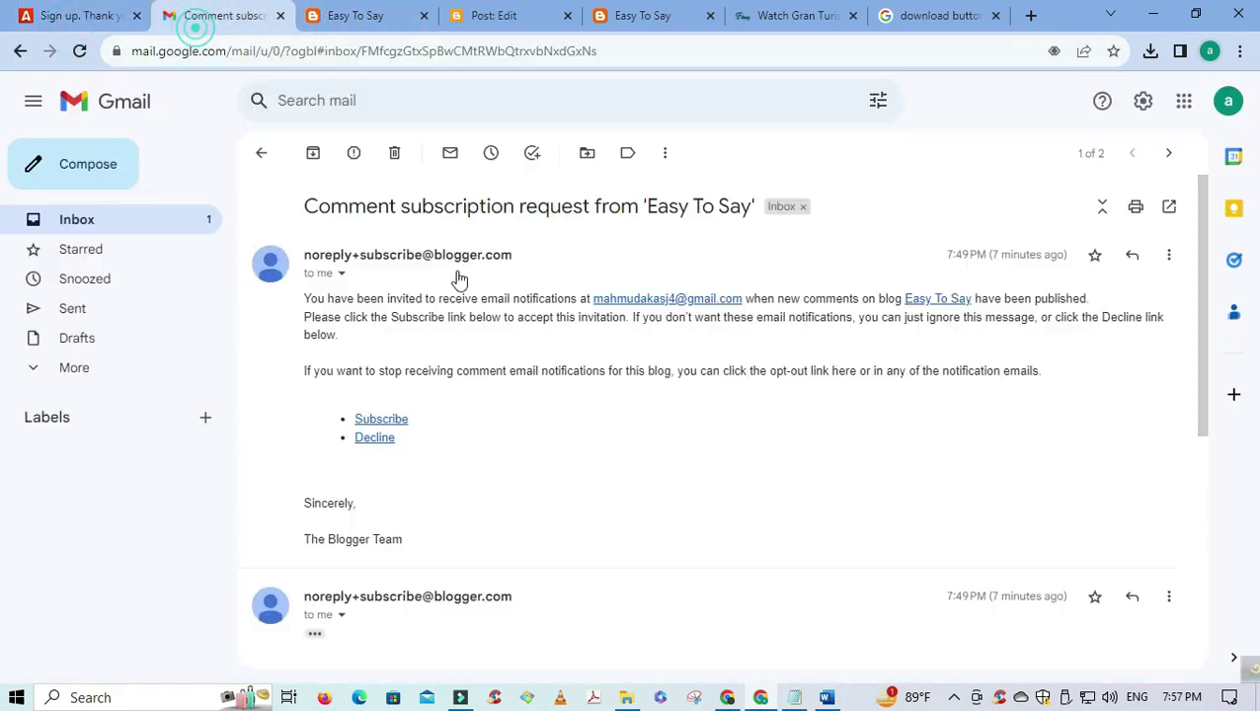
{"action": "left_click", "coordinate": [269, 154]}
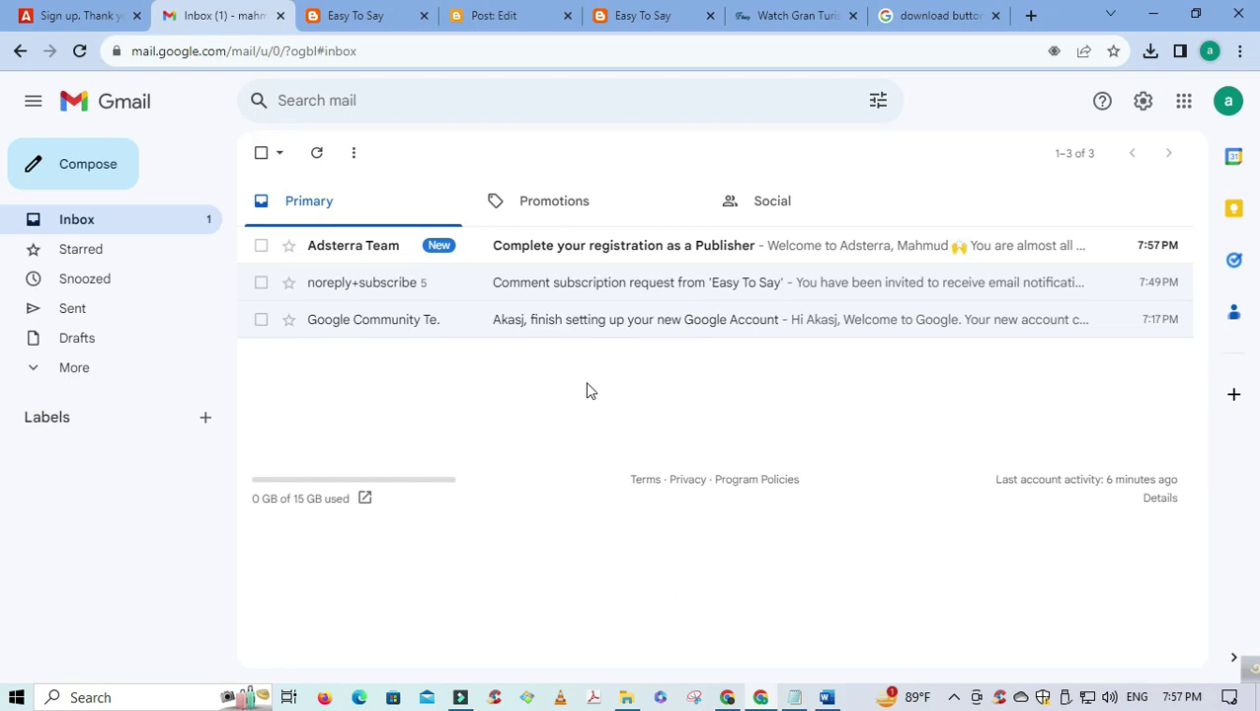
{"action": "left_click", "coordinate": [531, 249]}
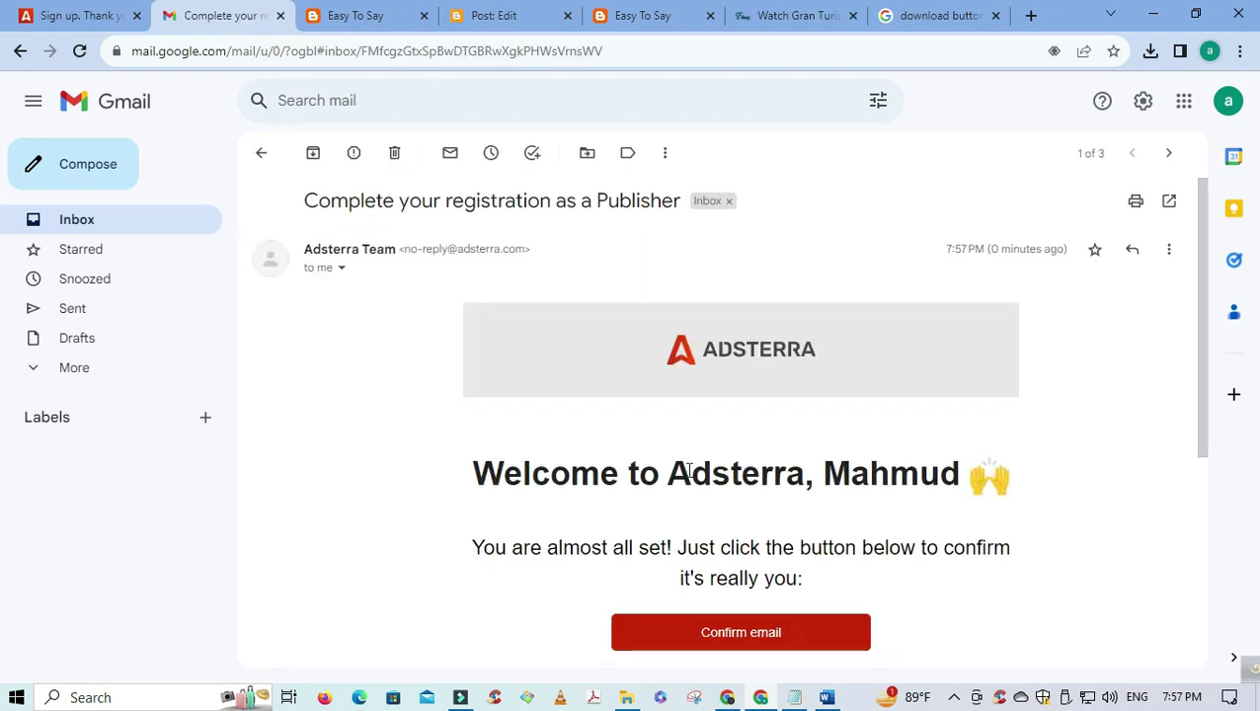
{"action": "scroll", "coordinate": [691, 415], "scroll_direction": "down", "scroll_amount": 2}
{"action": "left_click", "coordinate": [810, 459]}
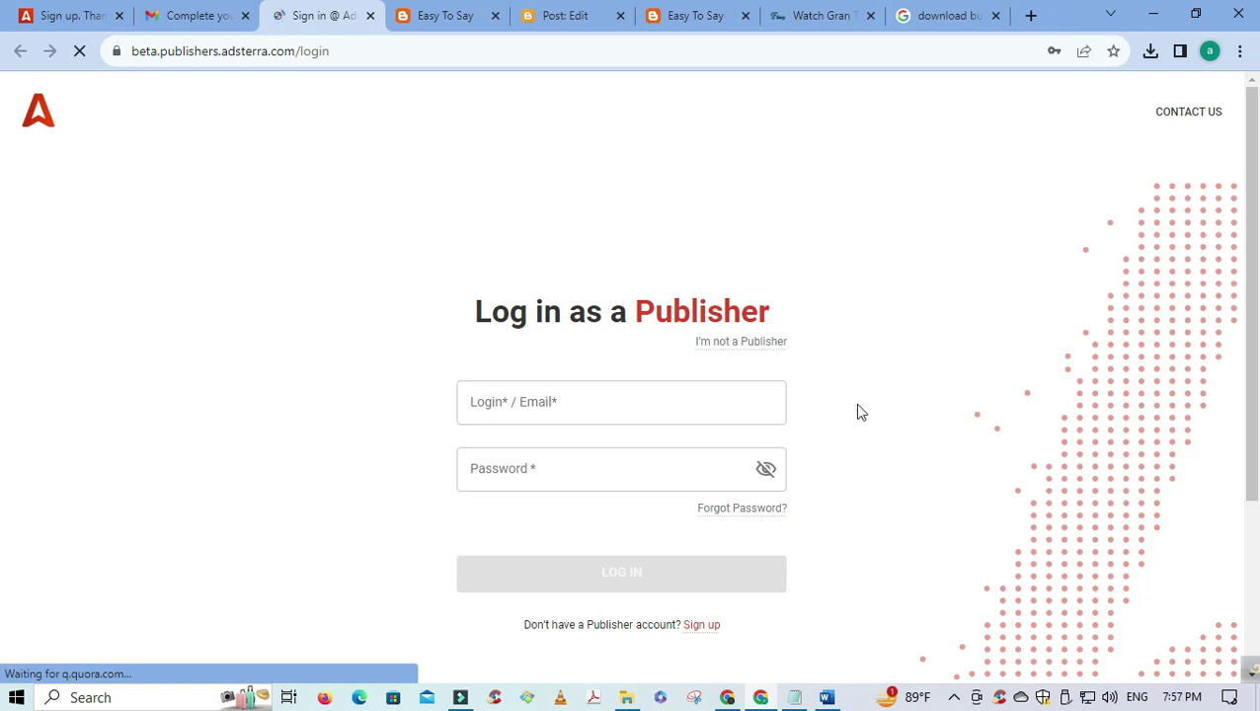
- Log in to Adsterra as a Publisher with the saved login name and password
{"action": "left_click", "coordinate": [513, 398]}
{"action": "left_click", "coordinate": [529, 468]}
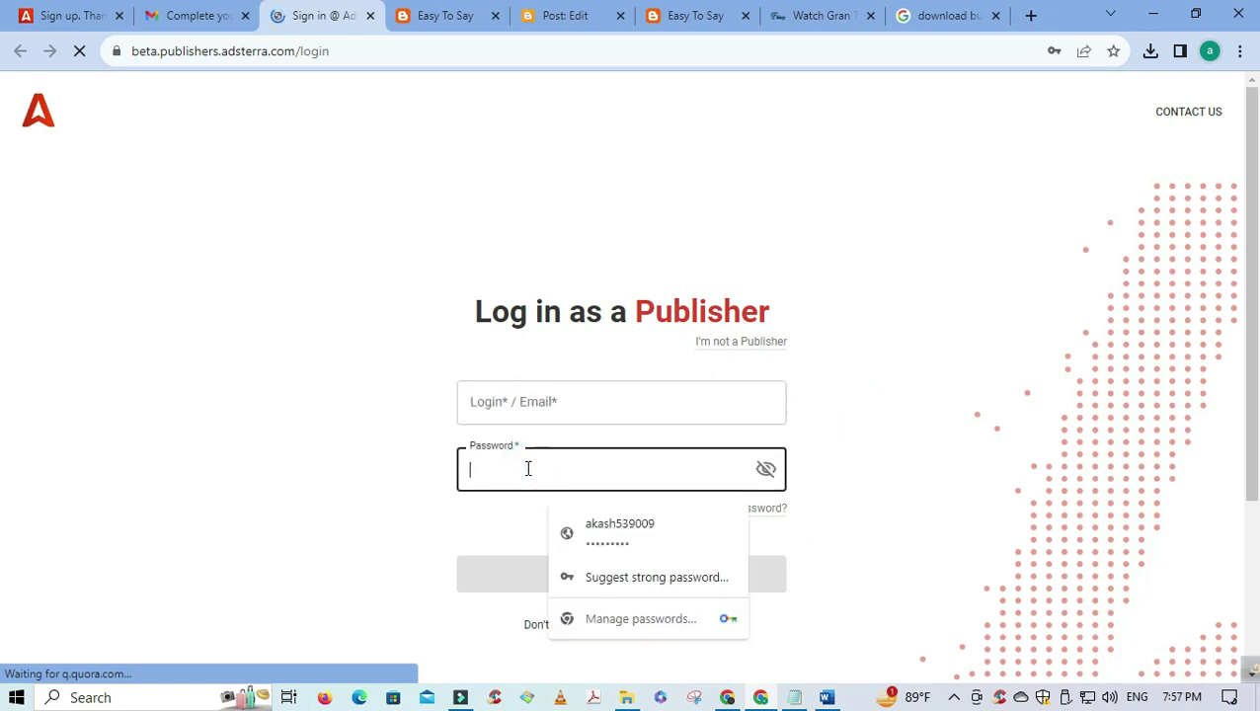
{"action": "left_click", "coordinate": [641, 529]}
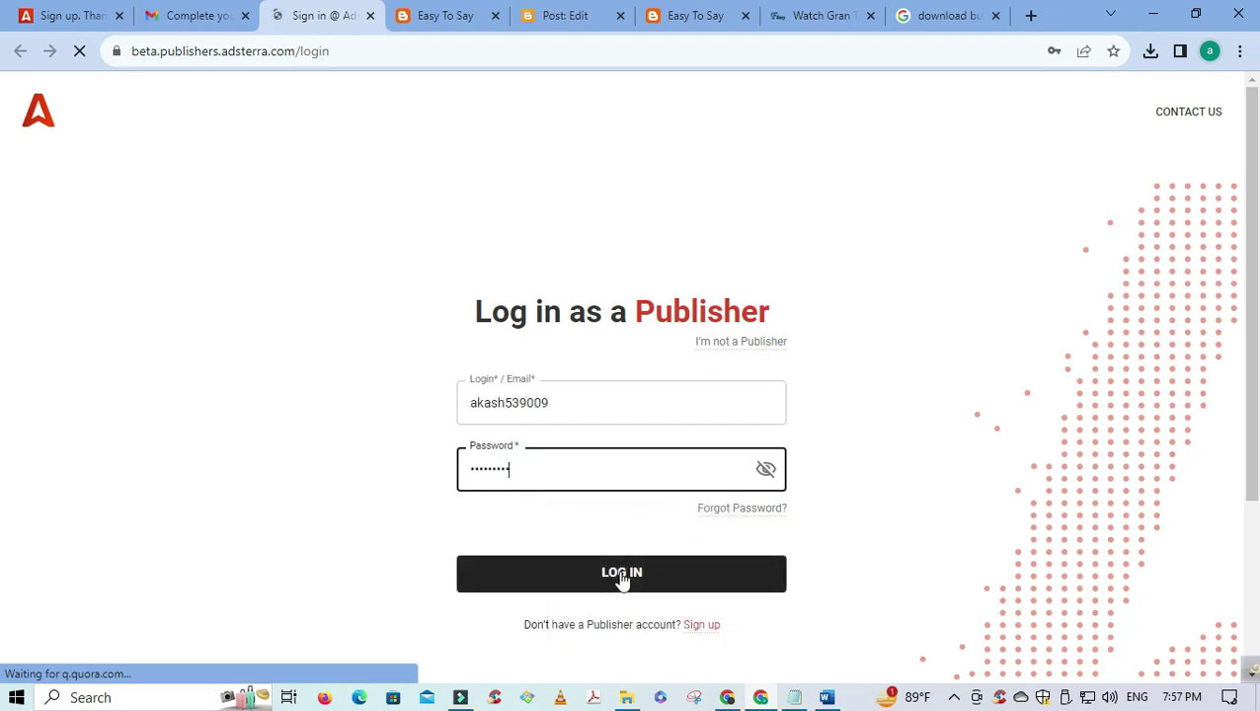
{"action": "left_click", "coordinate": [622, 578]}
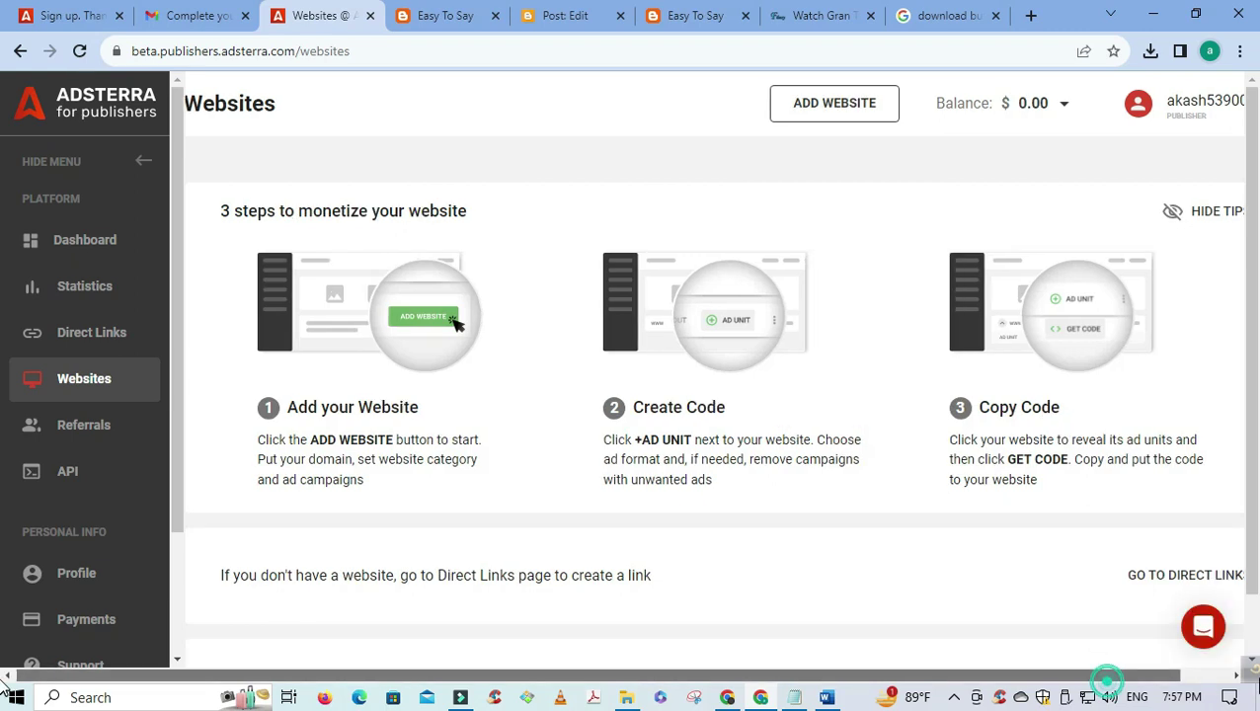
{"action": "left_click_drag", "start_coordinate": [1105, 676], "coordinate": [1157, 676]}
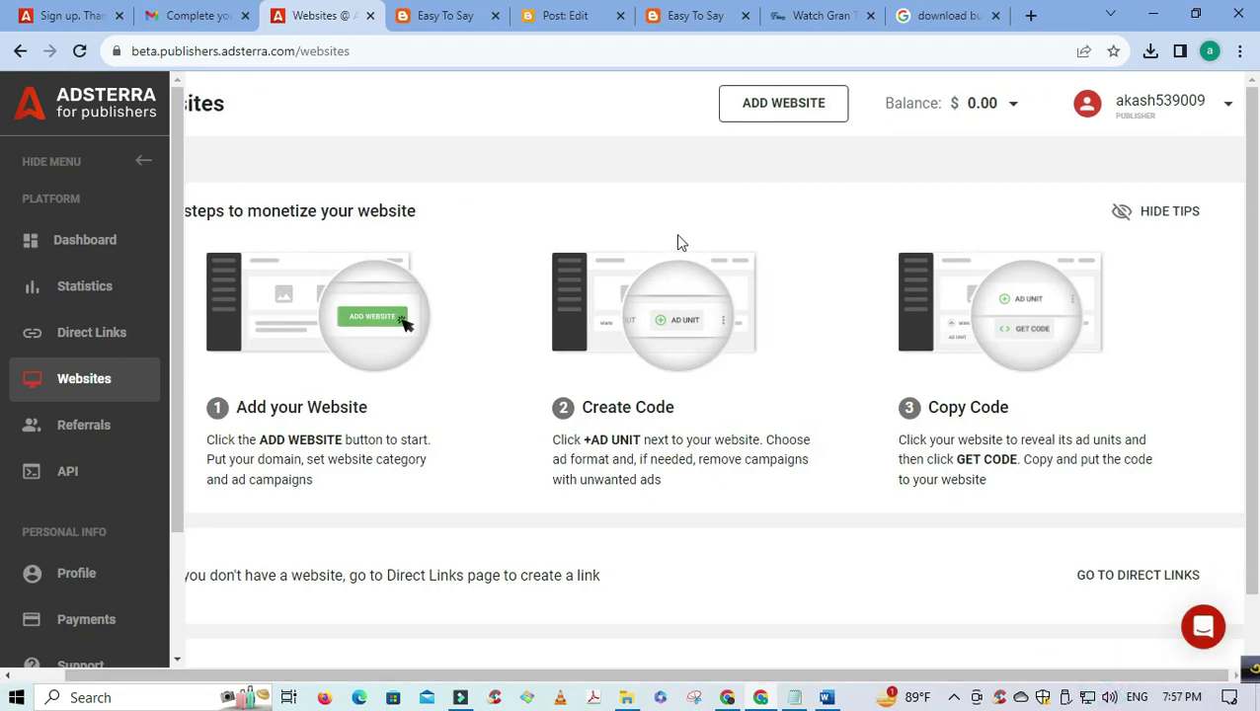
{"action": "left_click", "coordinate": [213, 12]}
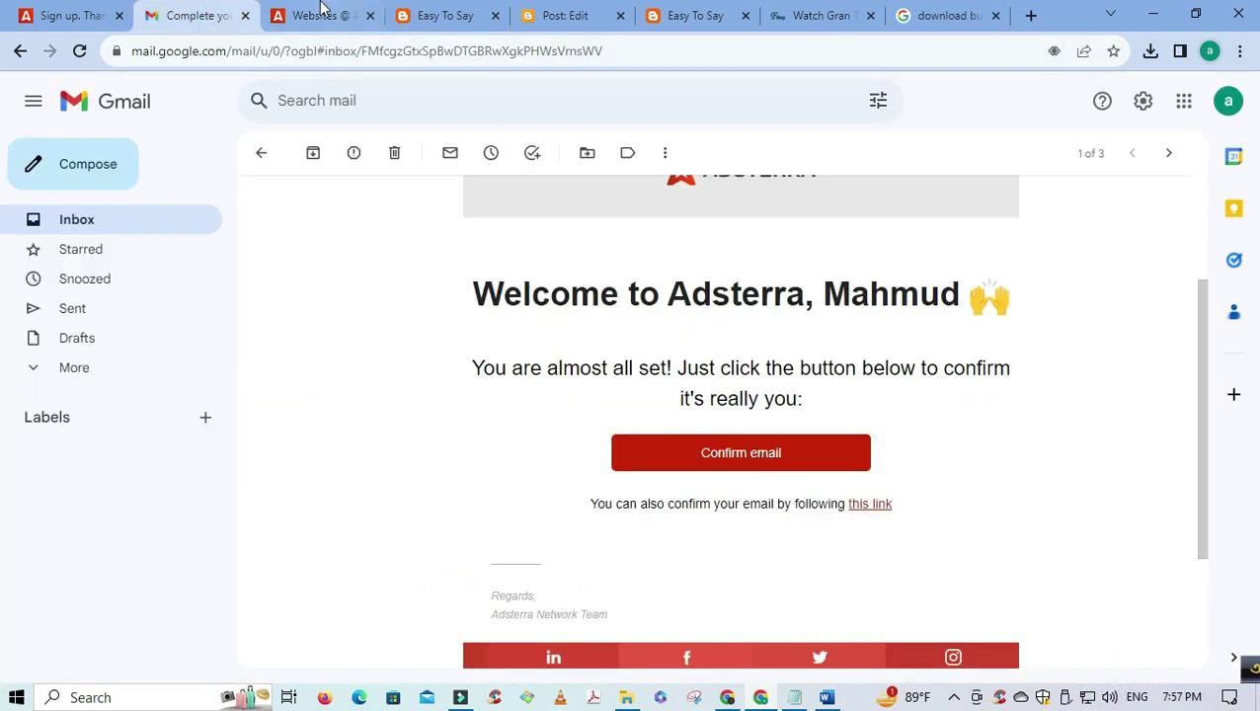
{"action": "left_click", "coordinate": [321, 12]}
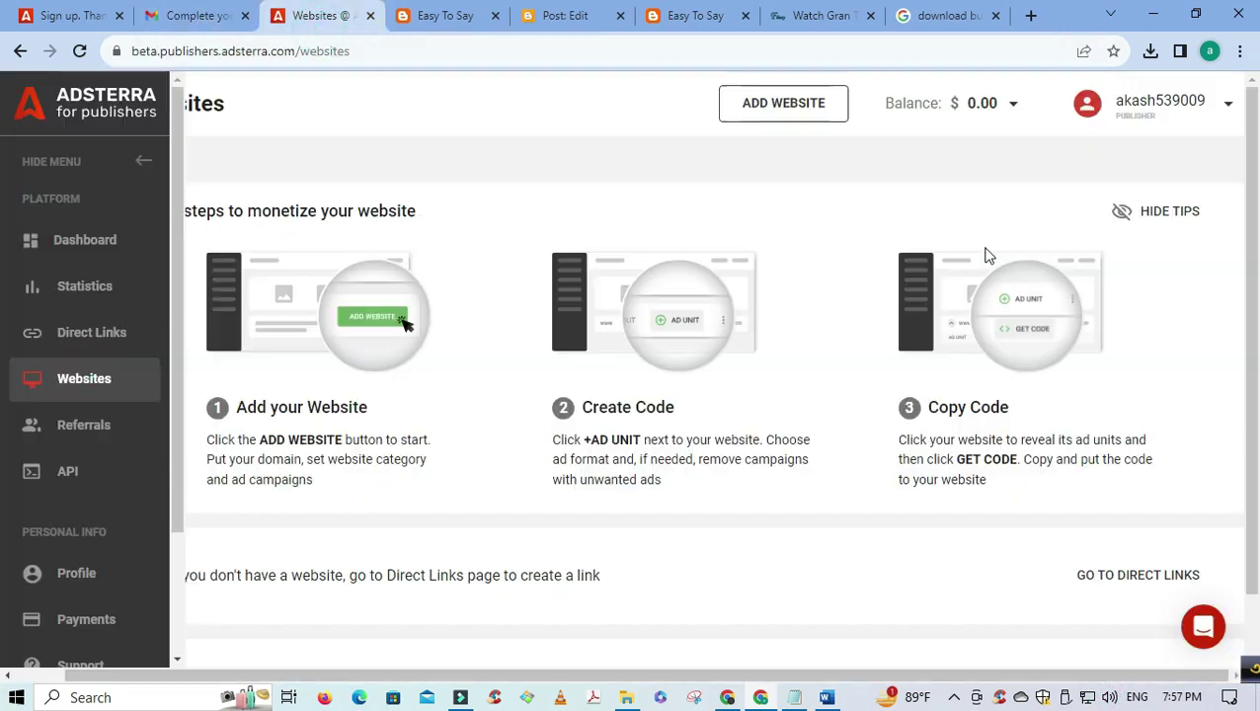
{"action": "left_click", "coordinate": [174, 10]}
{"action": "left_click", "coordinate": [429, 20]}
{"action": "left_click", "coordinate": [326, 10]}
{"action": "left_click", "coordinate": [443, 22]}
{"action": "left_click", "coordinate": [296, 16]}
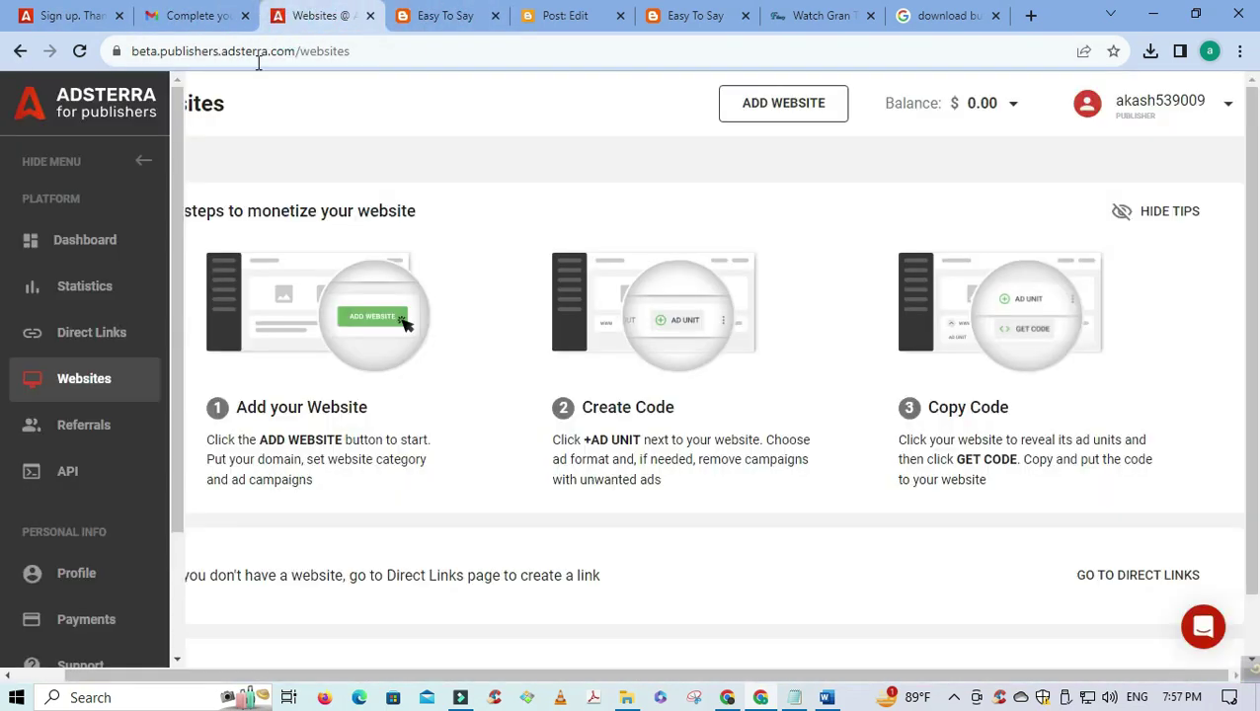
- Switch to Blogger, leave the post editor, open the live Easy To Say blog and copy its web address
{"action": "left_click", "coordinate": [423, 16]}
{"action": "left_click", "coordinate": [556, 15]}
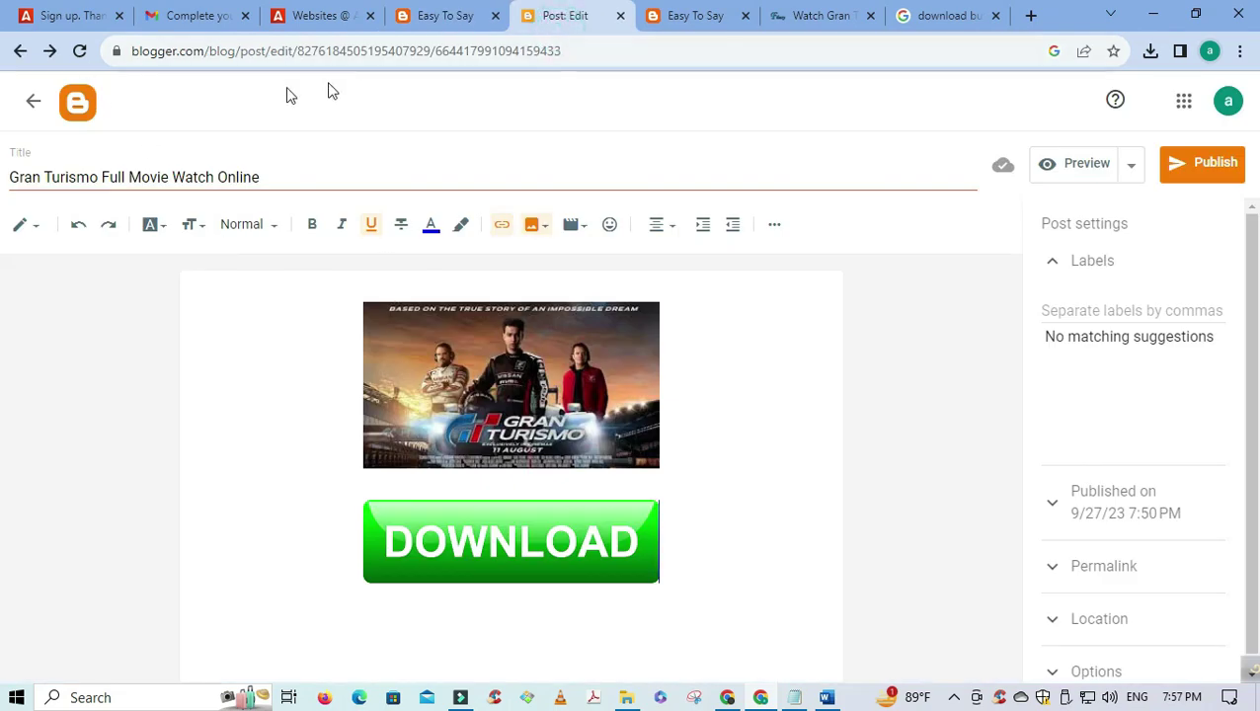
{"action": "left_click", "coordinate": [33, 101]}
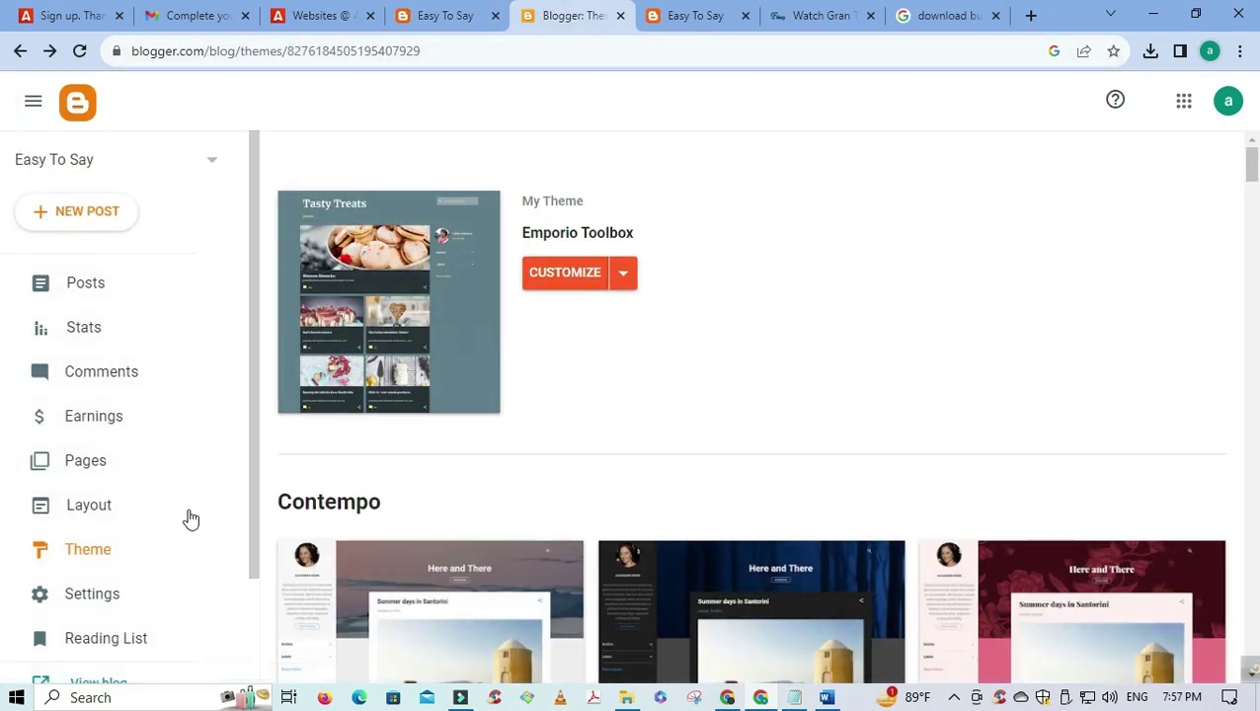
{"action": "scroll", "coordinate": [189, 517], "scroll_direction": "down", "scroll_amount": 3}
{"action": "left_click", "coordinate": [158, 558]}
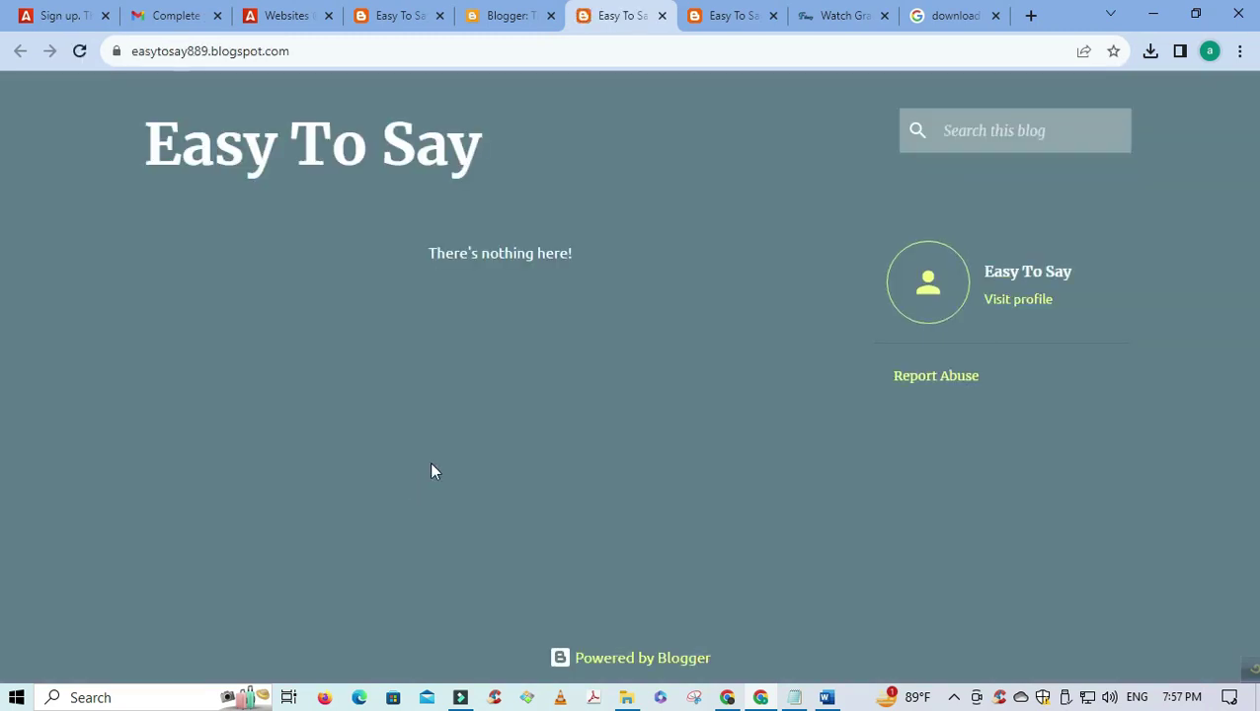
{"action": "left_click", "coordinate": [354, 54]}
{"action": "right_click", "coordinate": [355, 56]}
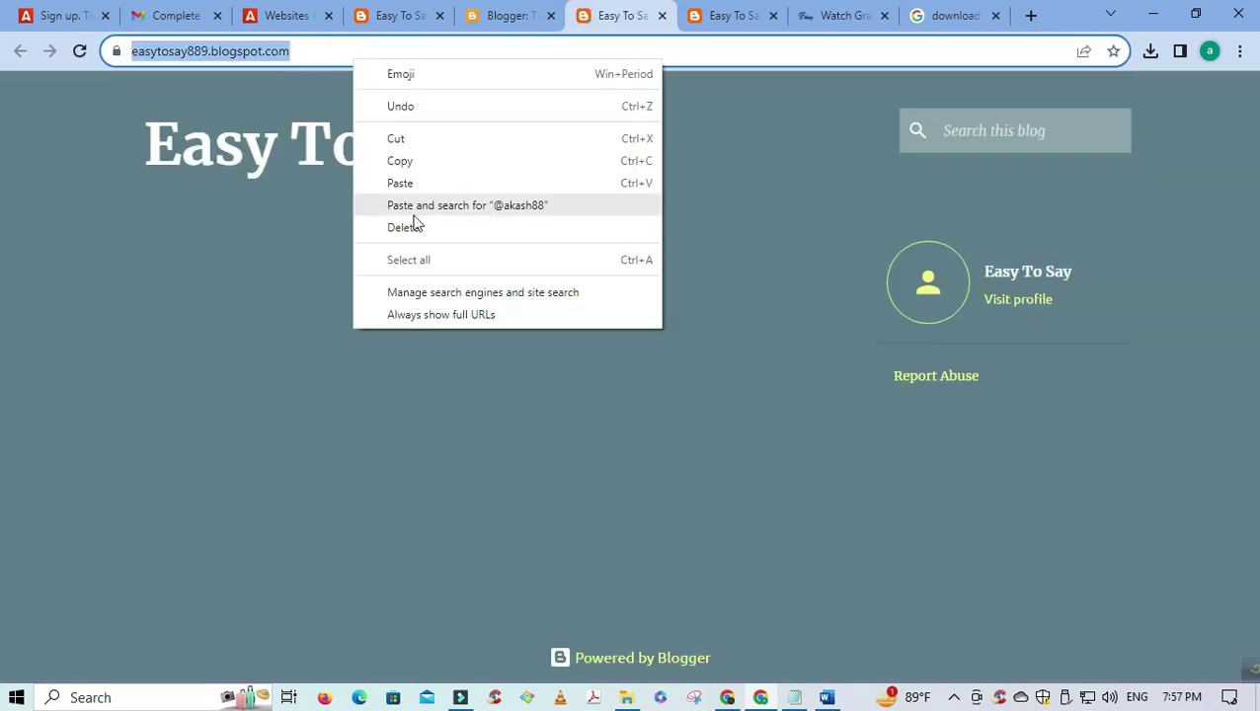
{"action": "left_click", "coordinate": [417, 166]}
{"action": "left_click", "coordinate": [511, 17]}
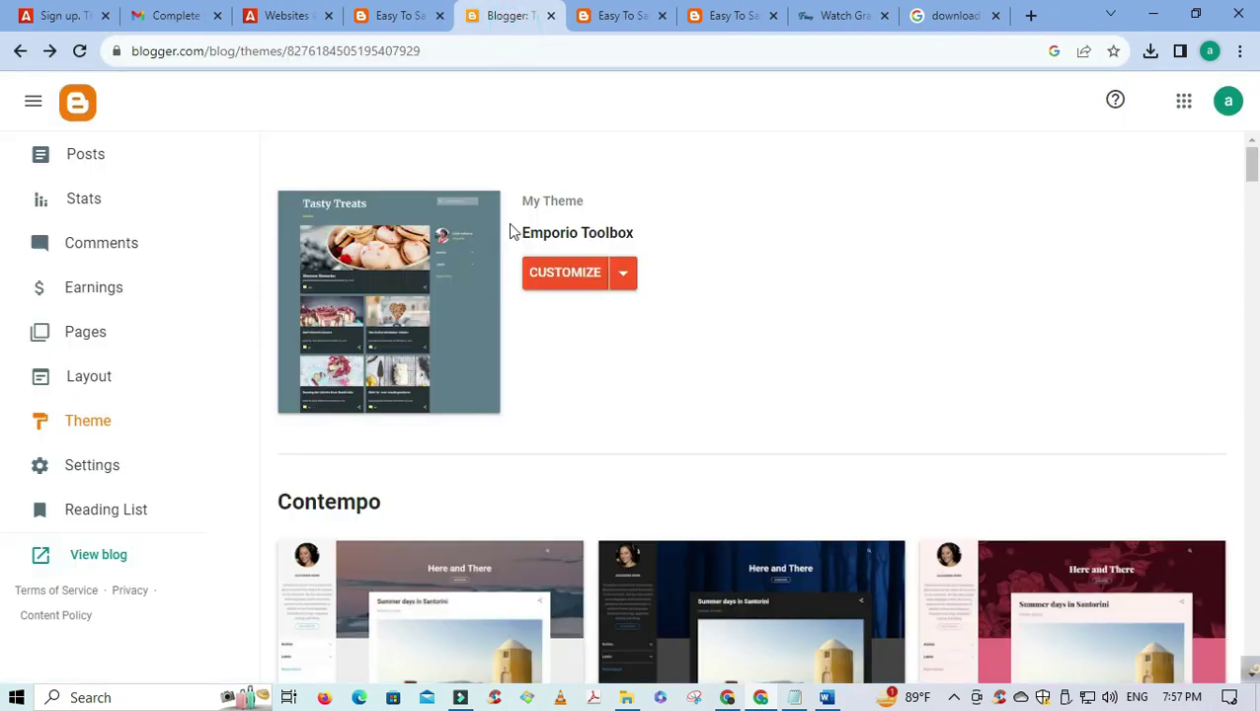
{"action": "left_click", "coordinate": [280, 16]}
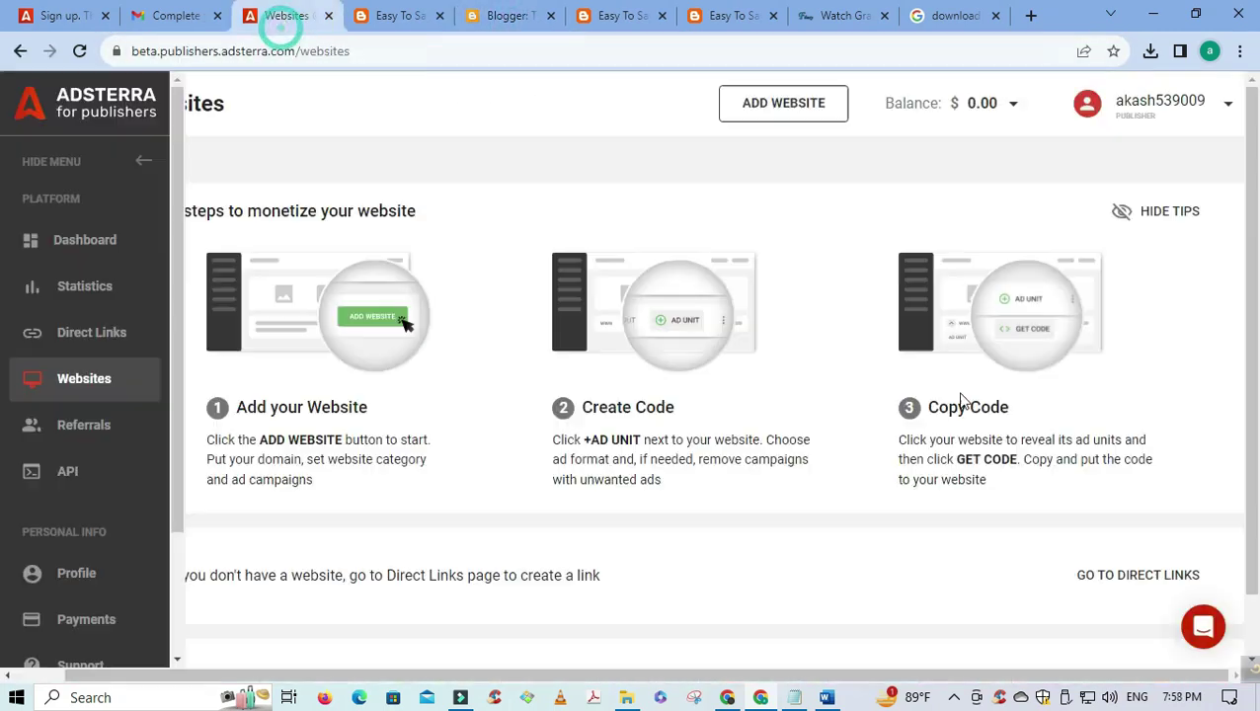
{"action": "left_click", "coordinate": [756, 104]}
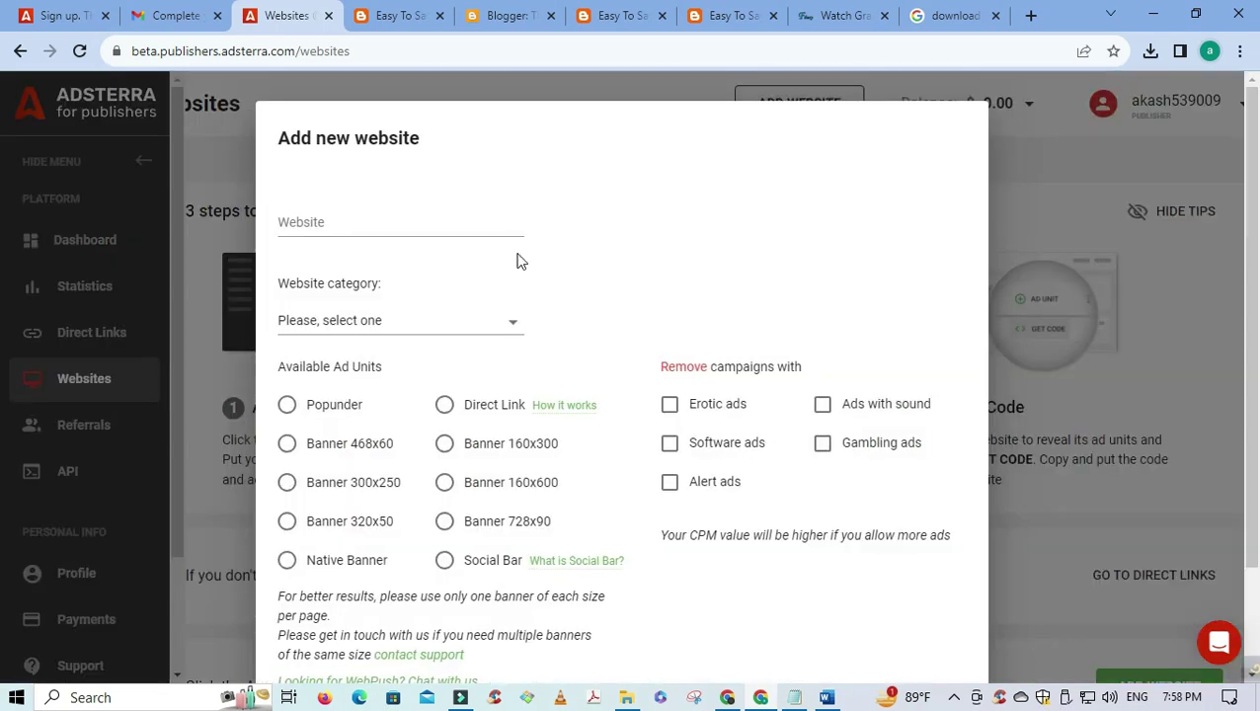
{"action": "left_click", "coordinate": [339, 224]}
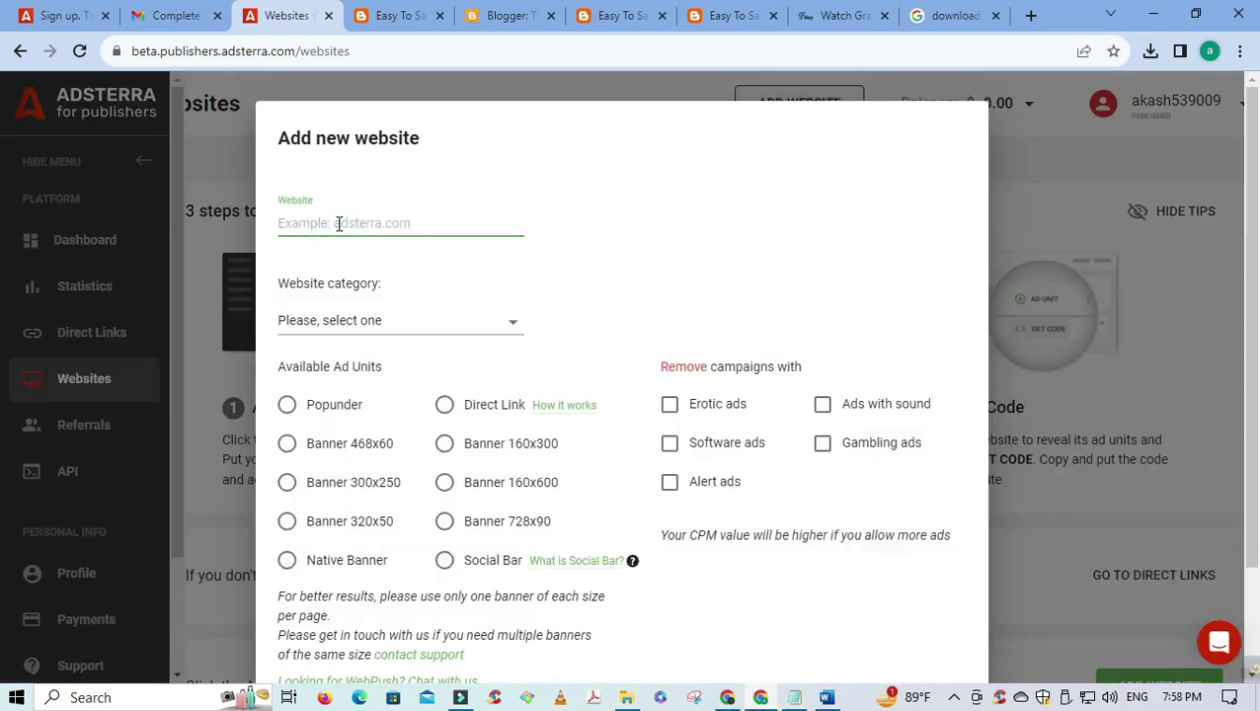
{"action": "key", "text": "ctrl+v"}
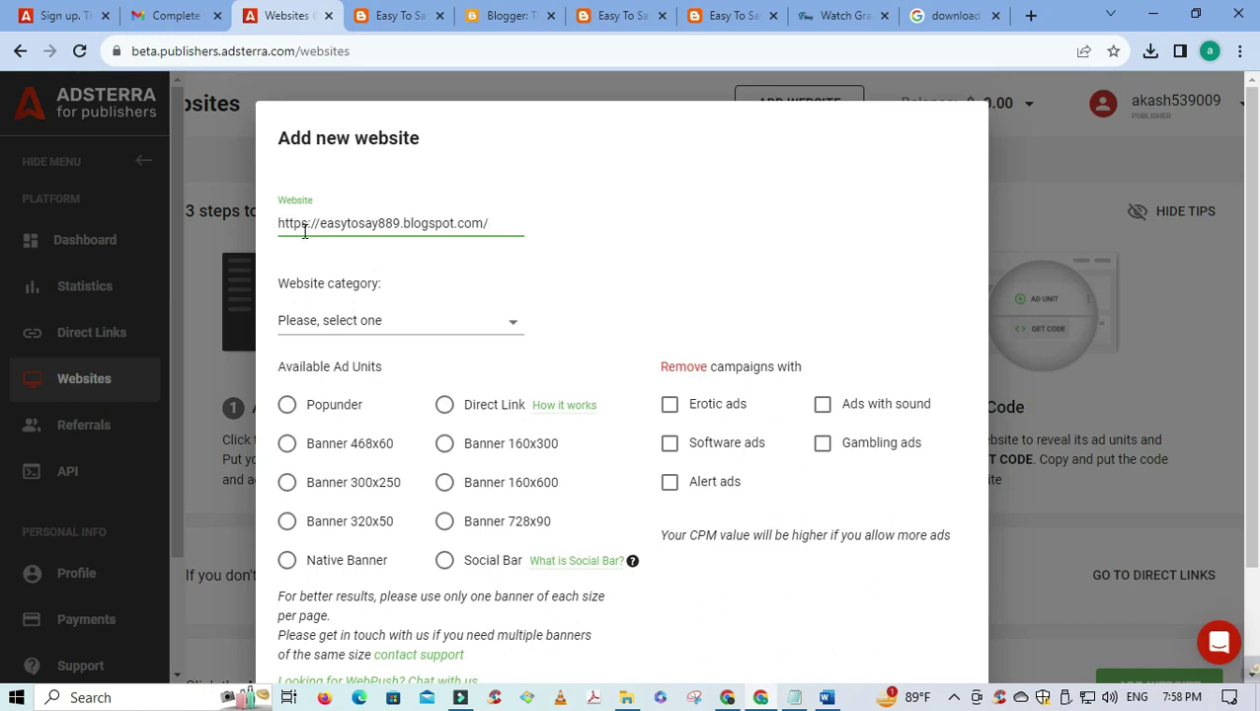
{"action": "left_click_drag", "start_coordinate": [319, 224], "coordinate": [278, 224]}
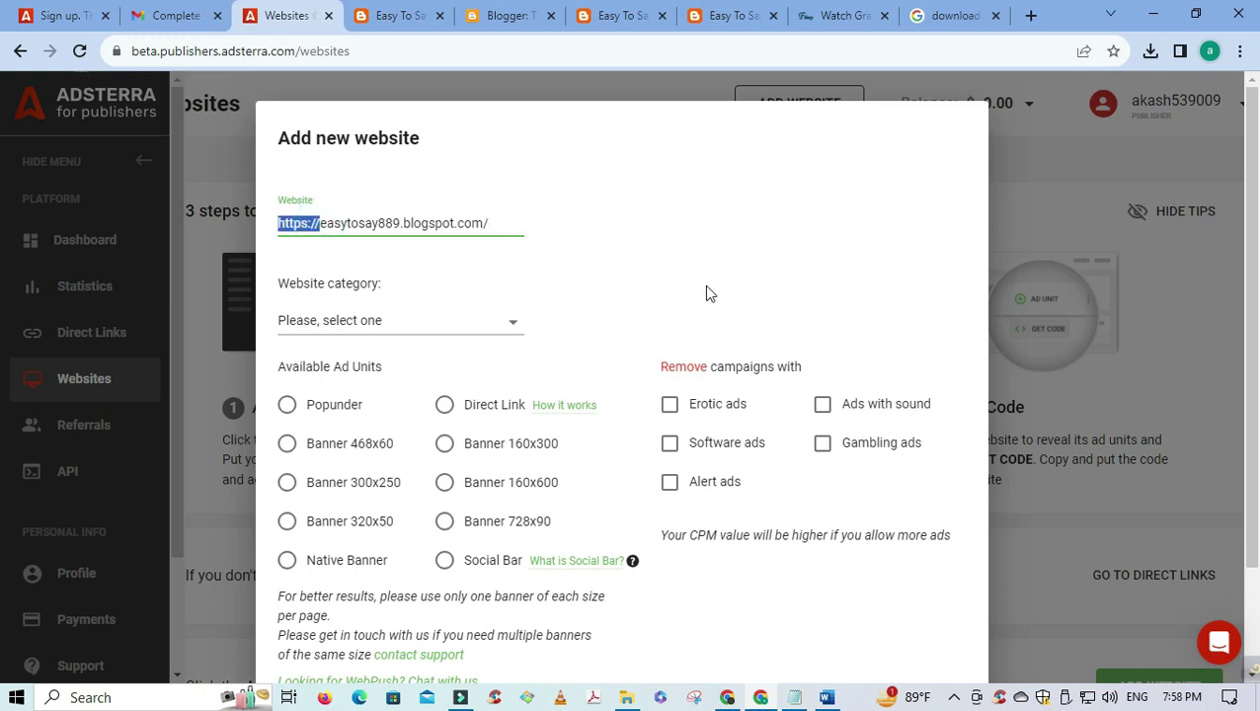
{"action": "key", "text": "BackSpace"}
{"action": "left_click", "coordinate": [477, 219]}
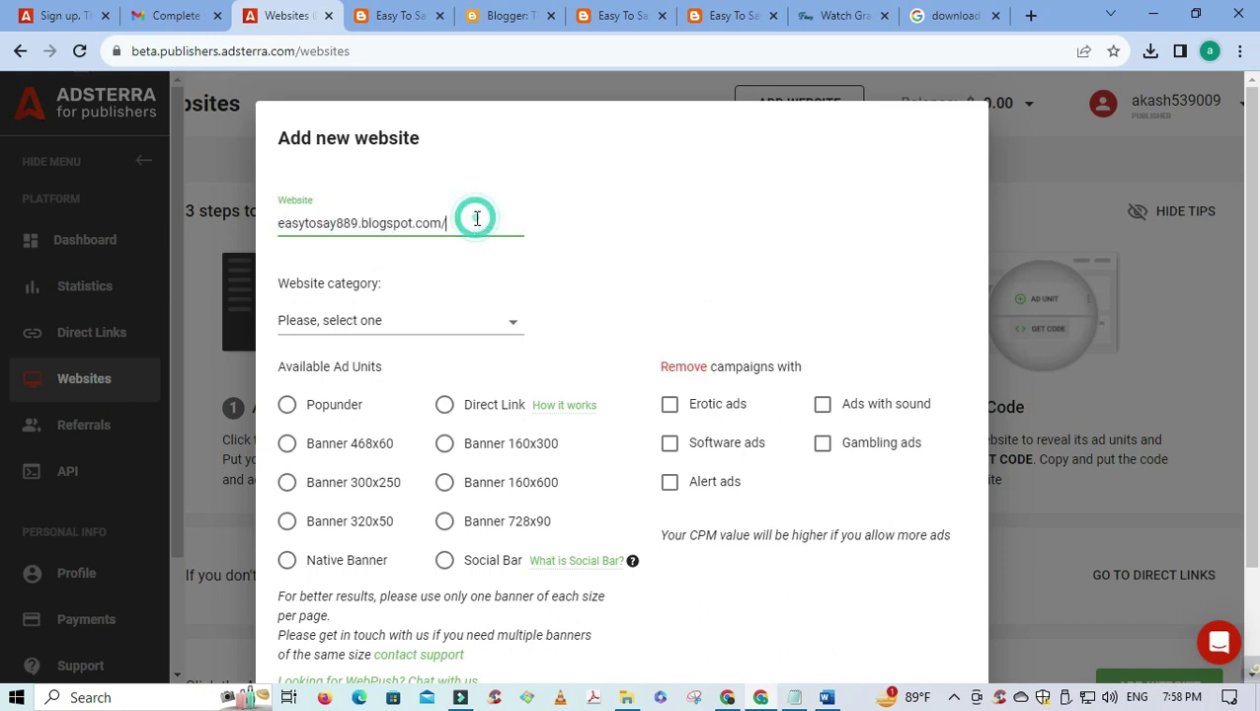
- Set the new website's category to Movies
{"action": "left_click", "coordinate": [383, 322]}
{"action": "scroll", "coordinate": [368, 509], "scroll_direction": "down", "scroll_amount": 3}
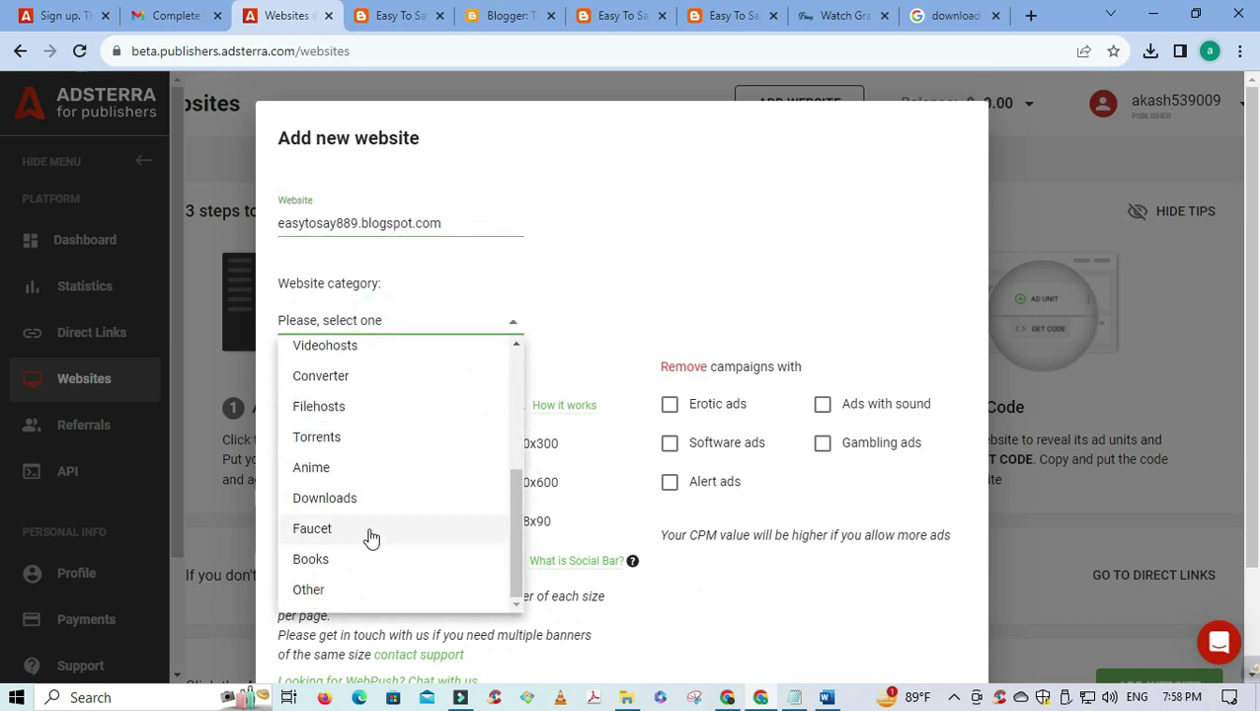
{"action": "scroll", "coordinate": [369, 548], "scroll_direction": "up", "scroll_amount": 1}
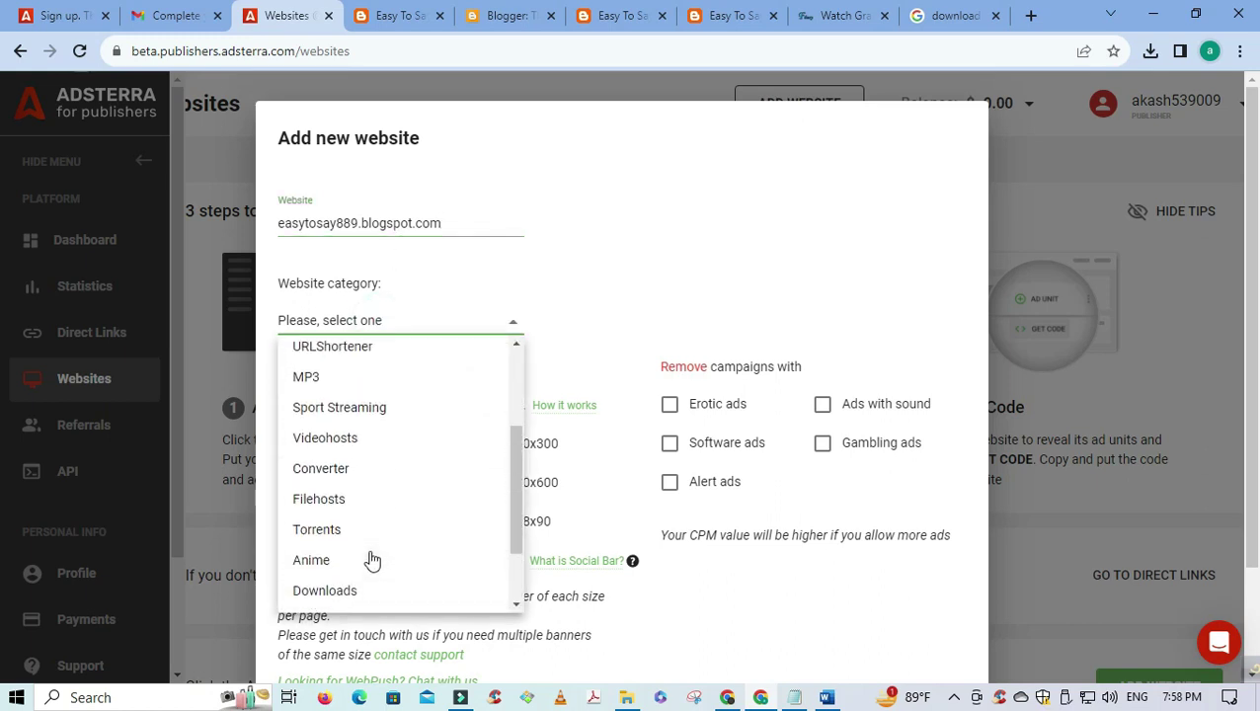
{"action": "scroll", "coordinate": [362, 466], "scroll_direction": "up", "scroll_amount": 3}
{"action": "left_click", "coordinate": [369, 452]}
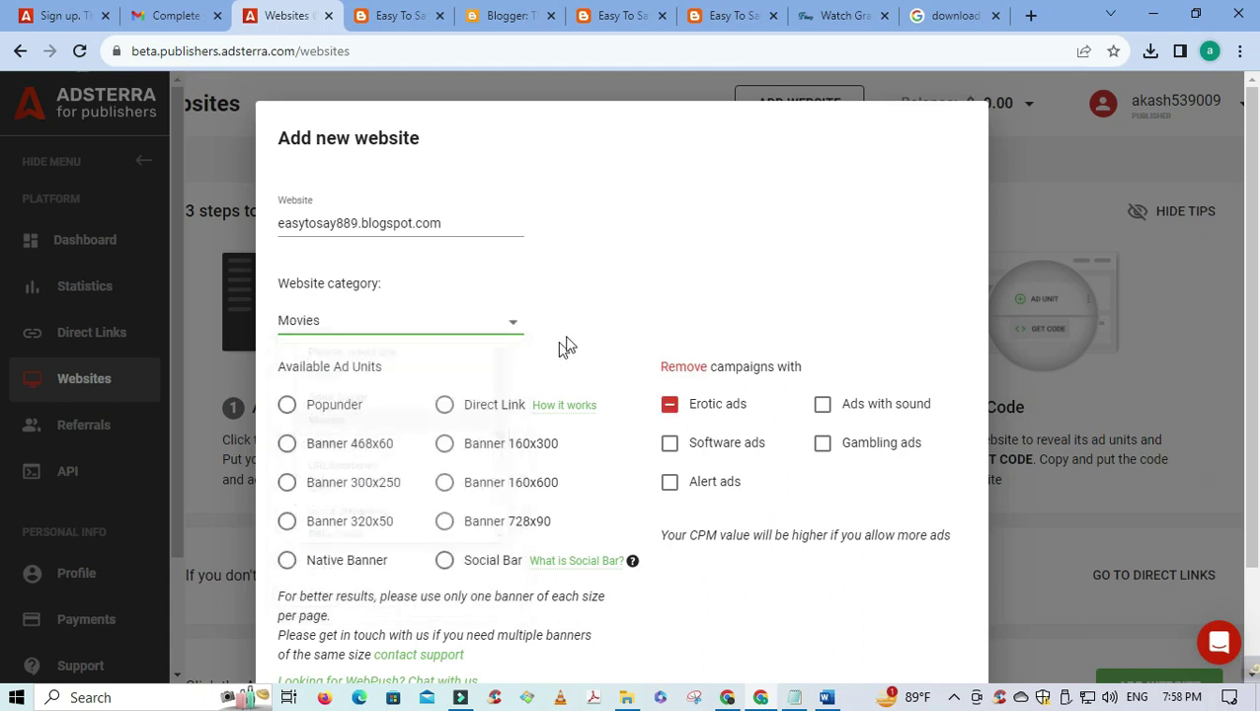
- Review the ad unit and campaign options, submit the new website for approval and dismiss the notice
{"action": "scroll", "coordinate": [820, 405], "scroll_direction": "down", "scroll_amount": 2}
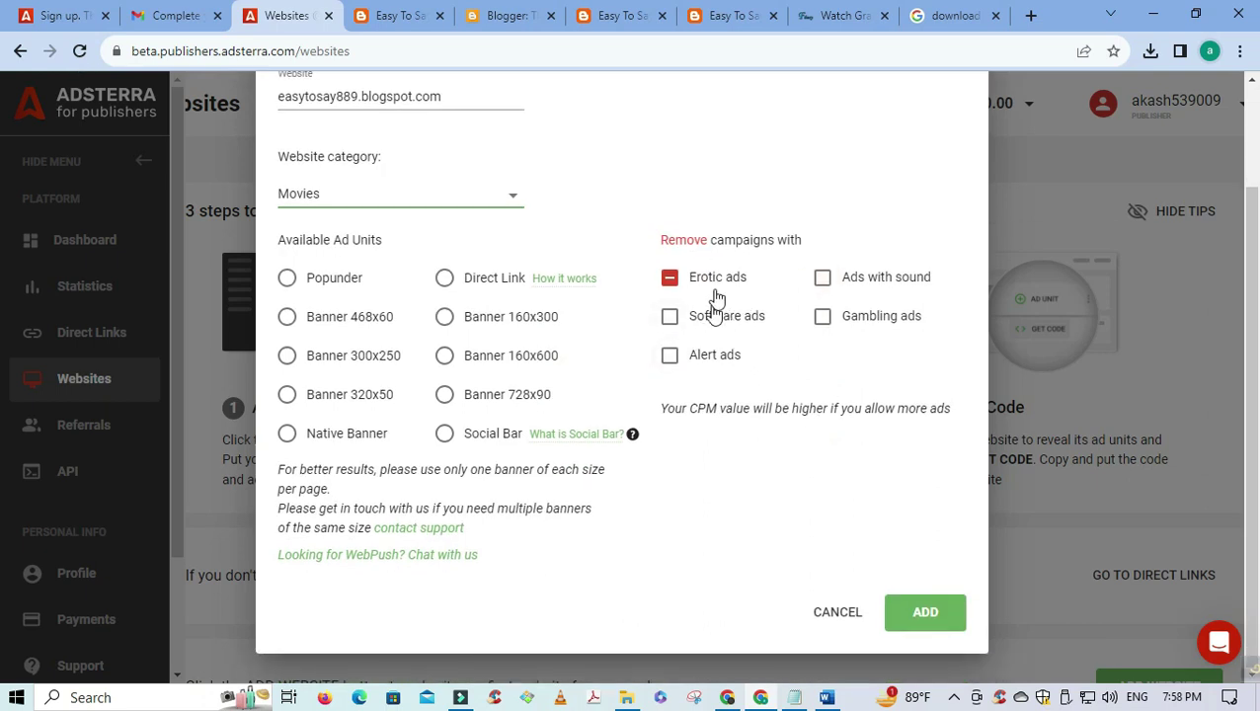
{"action": "scroll", "coordinate": [697, 449], "scroll_direction": "up", "scroll_amount": 2}
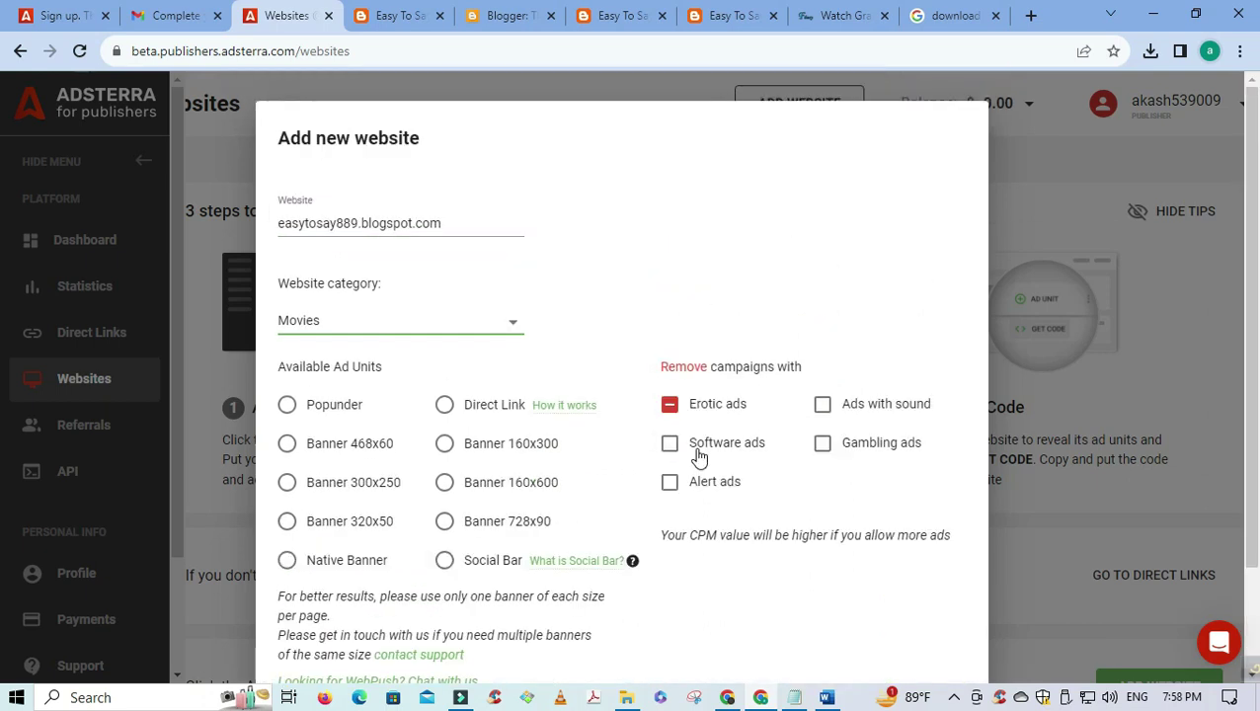
{"action": "scroll", "coordinate": [695, 442], "scroll_direction": "down", "scroll_amount": 2}
{"action": "left_click", "coordinate": [927, 629]}
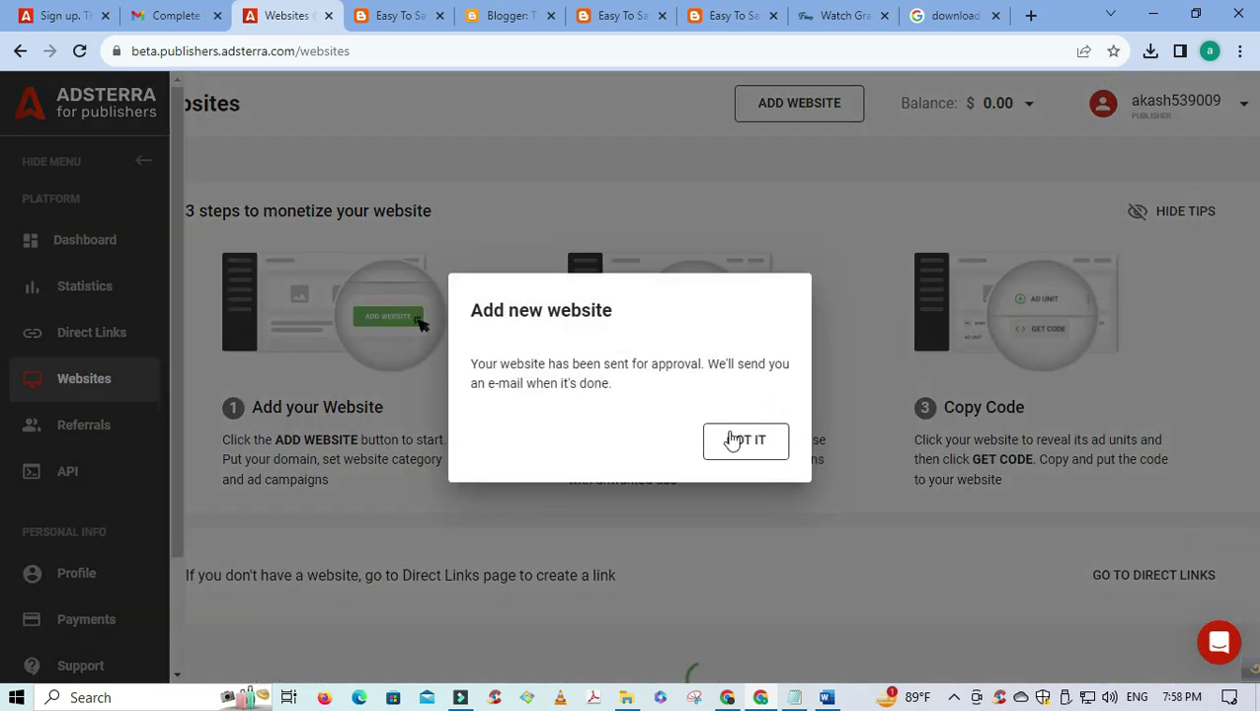
{"action": "left_click", "coordinate": [739, 440]}
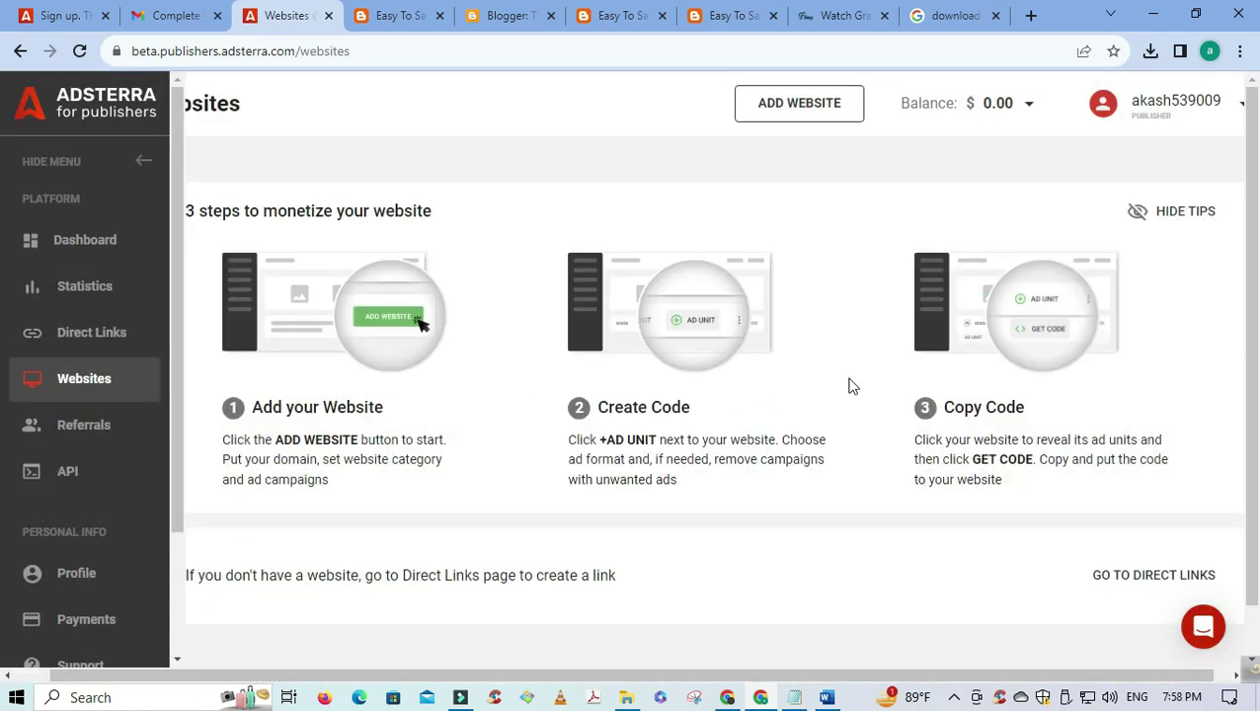
- Check the approval status of easytosay889.blogspot.com in the website list, reloading the Adsterra page
{"action": "scroll", "coordinate": [736, 468], "scroll_direction": "down", "scroll_amount": 1}
{"action": "scroll", "coordinate": [736, 466], "scroll_direction": "down", "scroll_amount": 3}
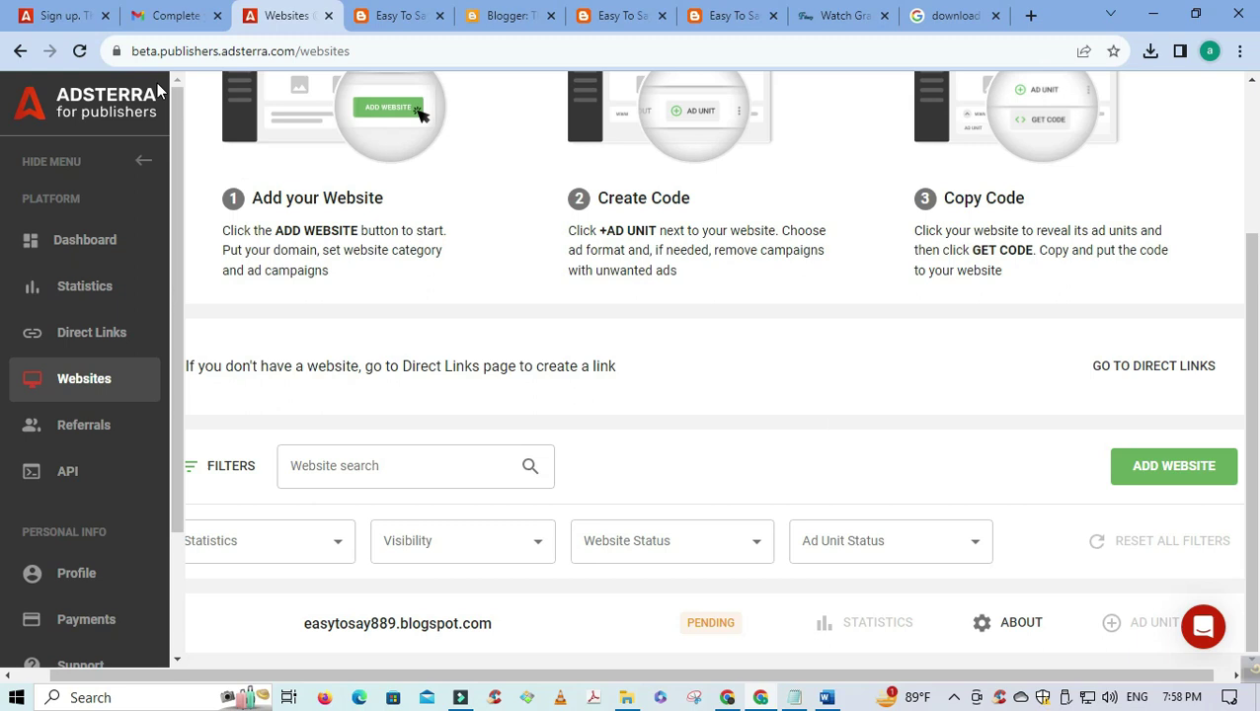
{"action": "left_click", "coordinate": [79, 54]}
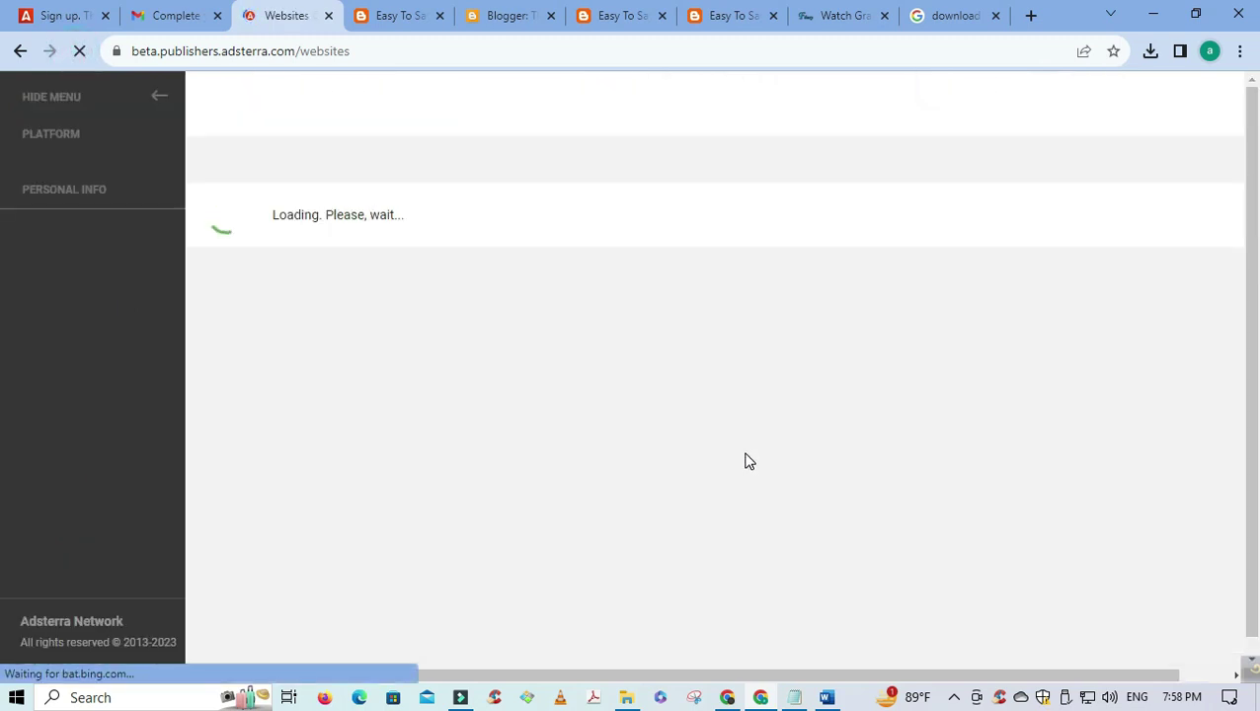
{"action": "scroll", "coordinate": [747, 462], "scroll_direction": "down", "scroll_amount": 1}
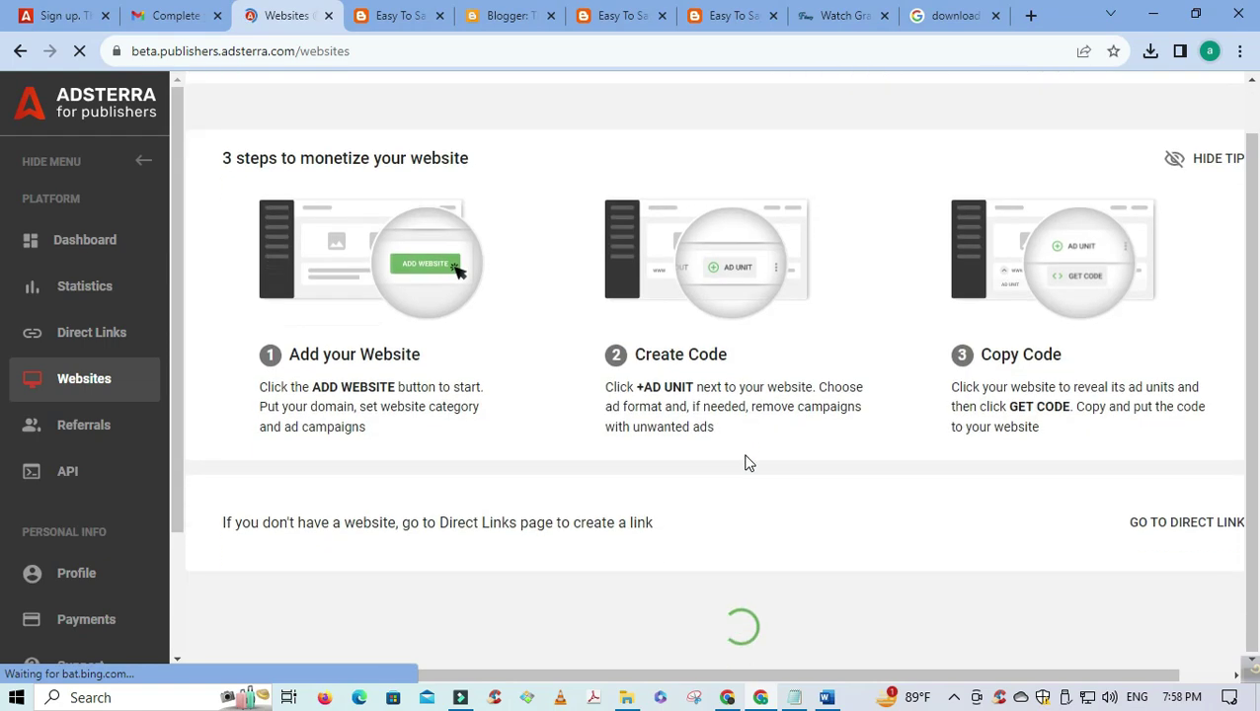
{"action": "scroll", "coordinate": [744, 474], "scroll_direction": "down", "scroll_amount": 3}
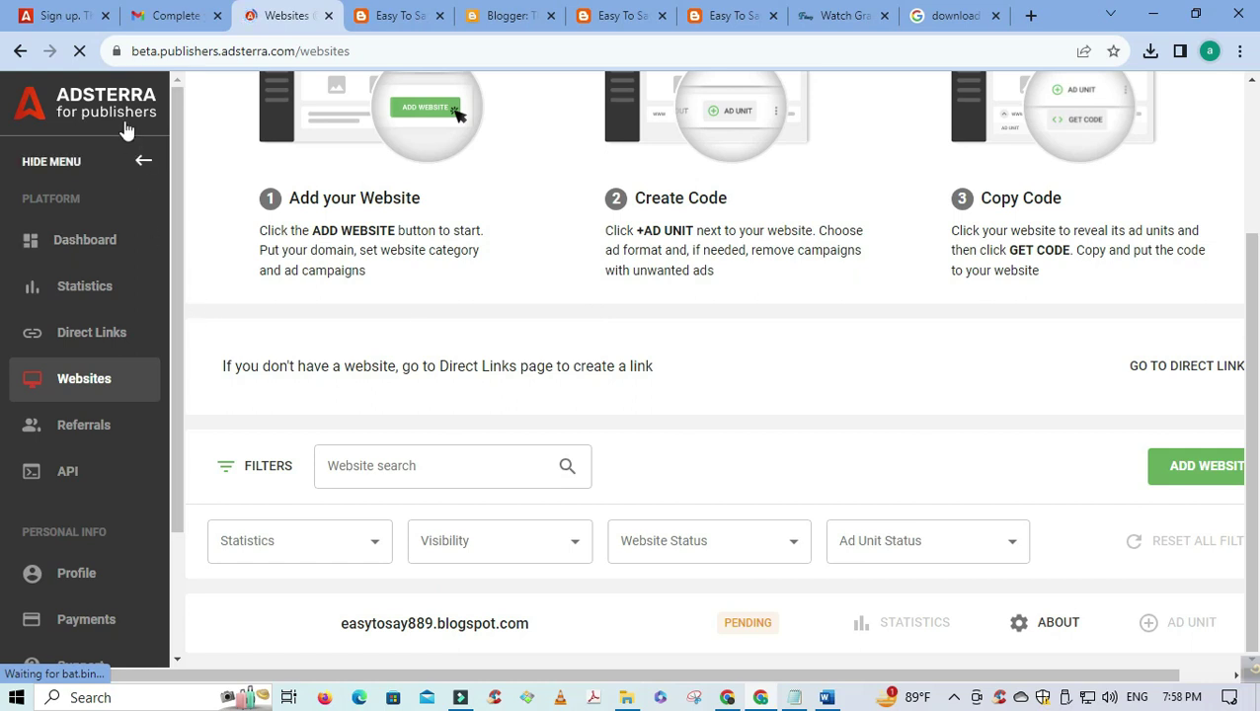
{"action": "left_click", "coordinate": [80, 52]}
{"action": "left_click", "coordinate": [80, 51]}
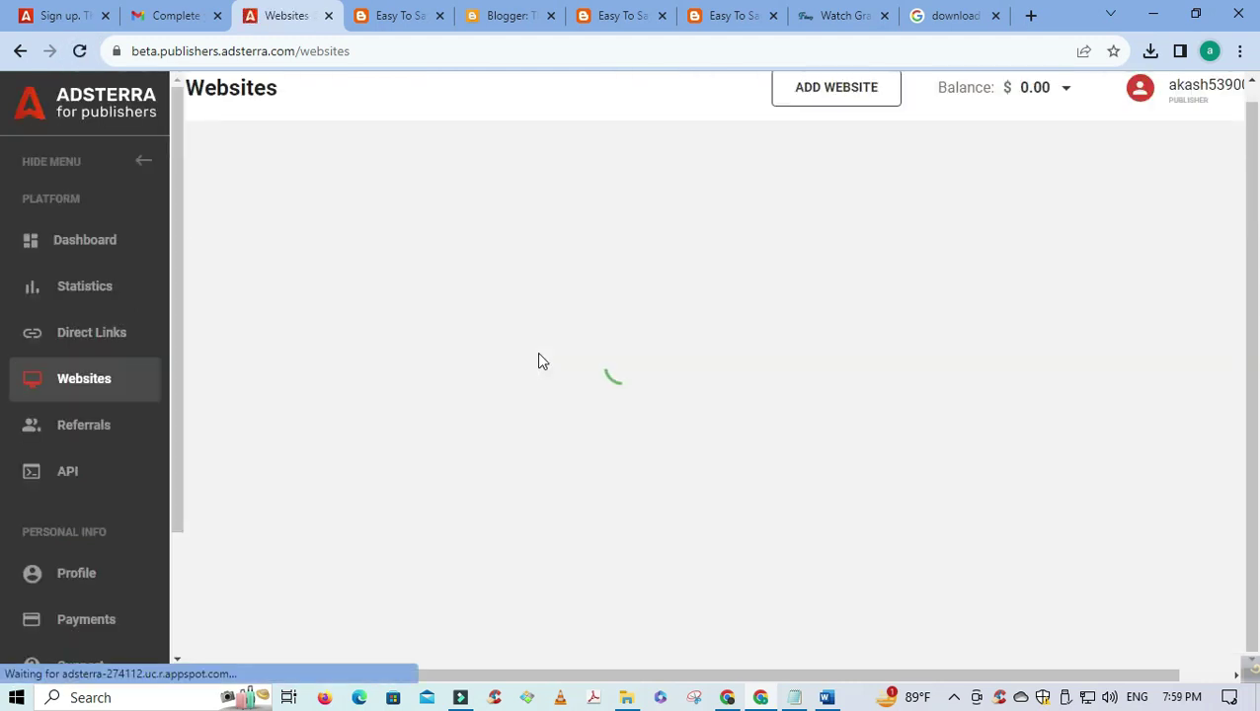
{"action": "scroll", "coordinate": [539, 371], "scroll_direction": "down", "scroll_amount": 1}
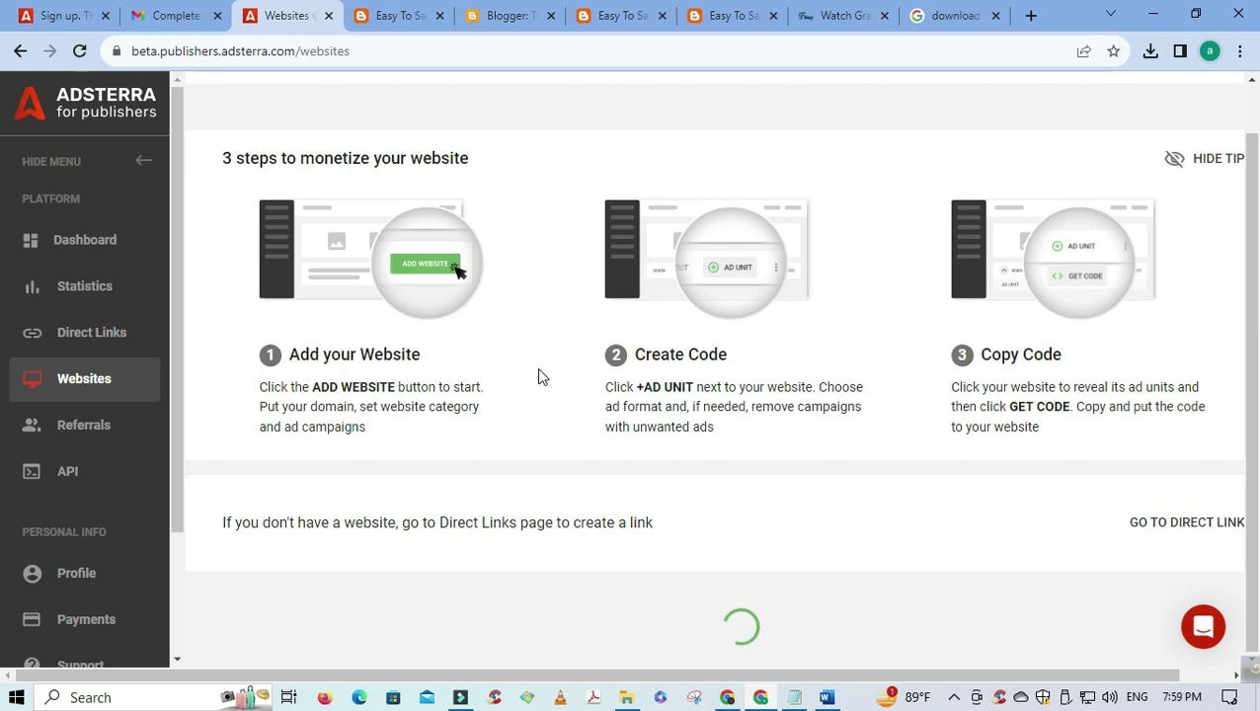
{"action": "scroll", "coordinate": [538, 375], "scroll_direction": "down", "scroll_amount": 2}
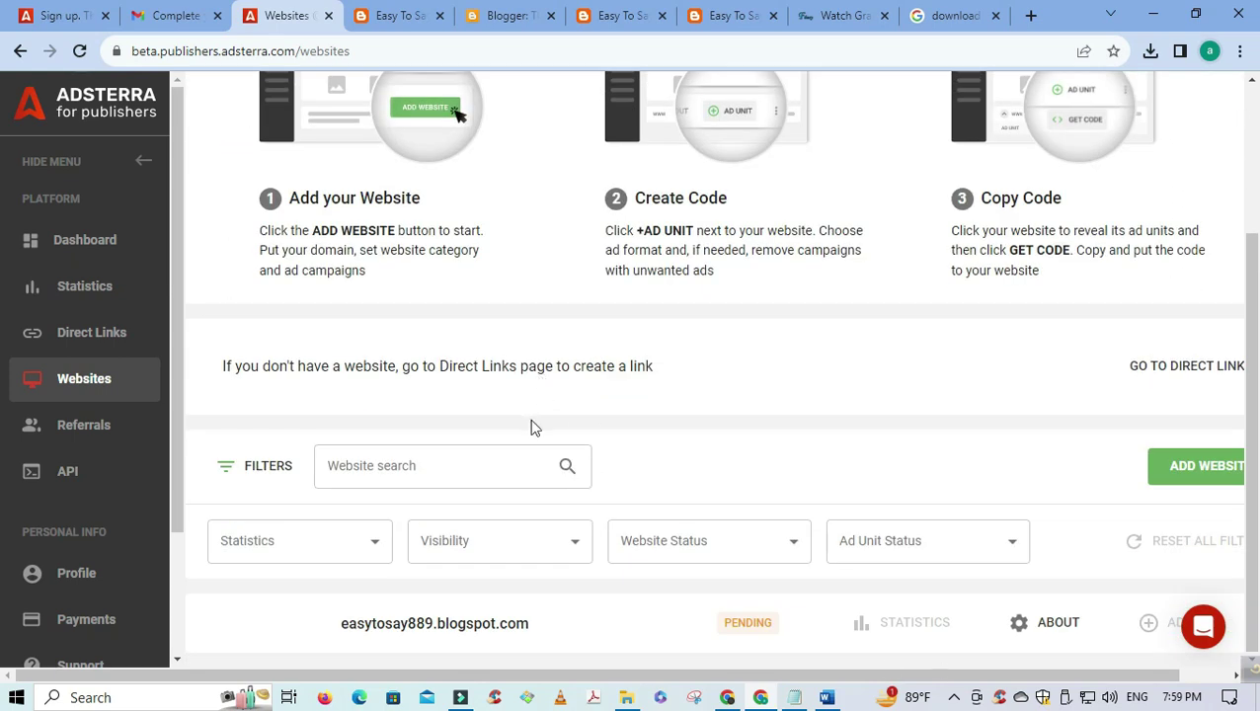
- Look over the Adsterra message in Gmail and return to the Adsterra Websites page
{"action": "left_click", "coordinate": [173, 15]}
{"action": "scroll", "coordinate": [344, 193], "scroll_direction": "down", "scroll_amount": 2}
{"action": "scroll", "coordinate": [341, 194], "scroll_direction": "up", "scroll_amount": 2}
{"action": "left_click", "coordinate": [284, 16]}
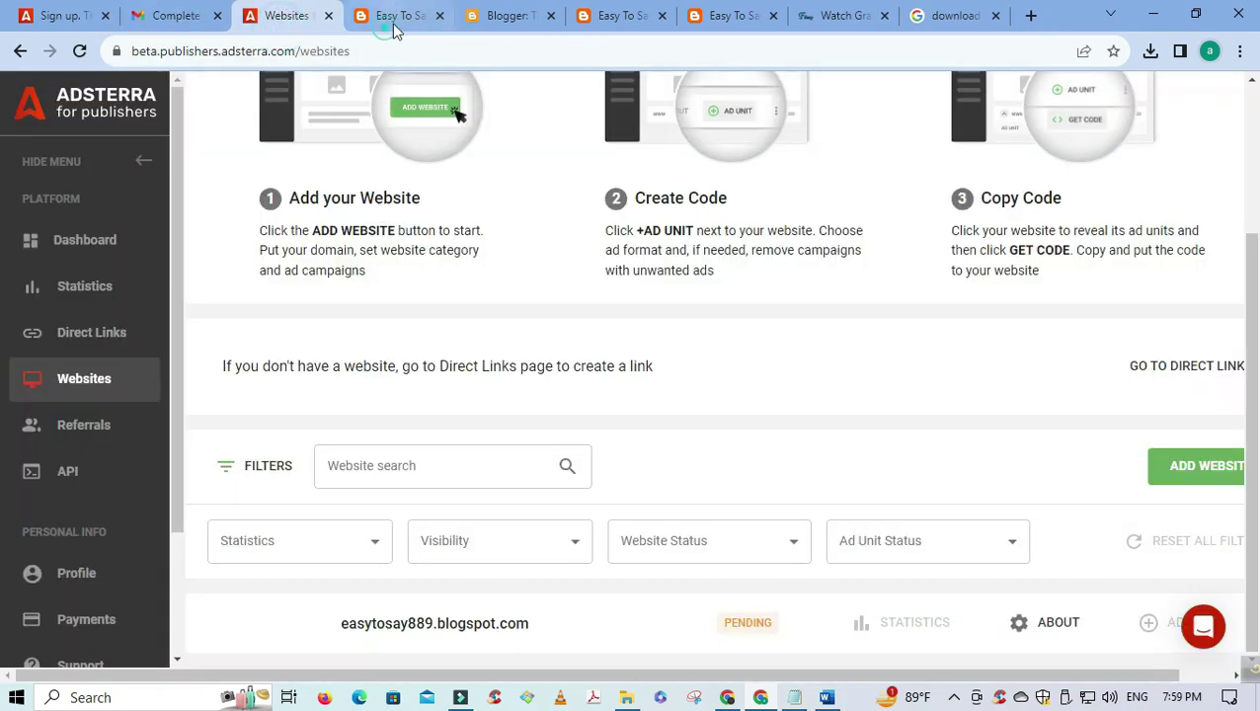
- Switch to Blogger and reopen the draft post "Gran Turismo Full Movie Watch Online" for editing
{"action": "left_click", "coordinate": [509, 16]}
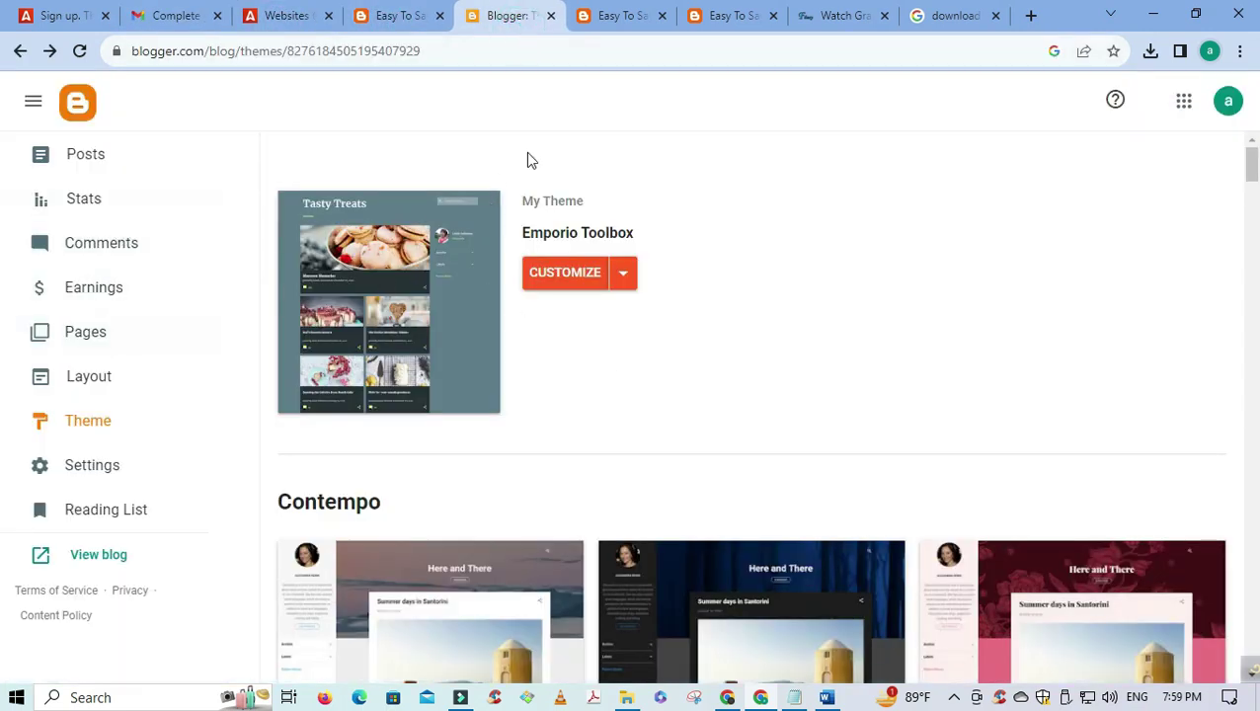
{"action": "left_click", "coordinate": [614, 12]}
{"action": "left_click", "coordinate": [494, 14]}
{"action": "scroll", "coordinate": [93, 235], "scroll_direction": "up", "scroll_amount": 2}
{"action": "left_click", "coordinate": [87, 287]}
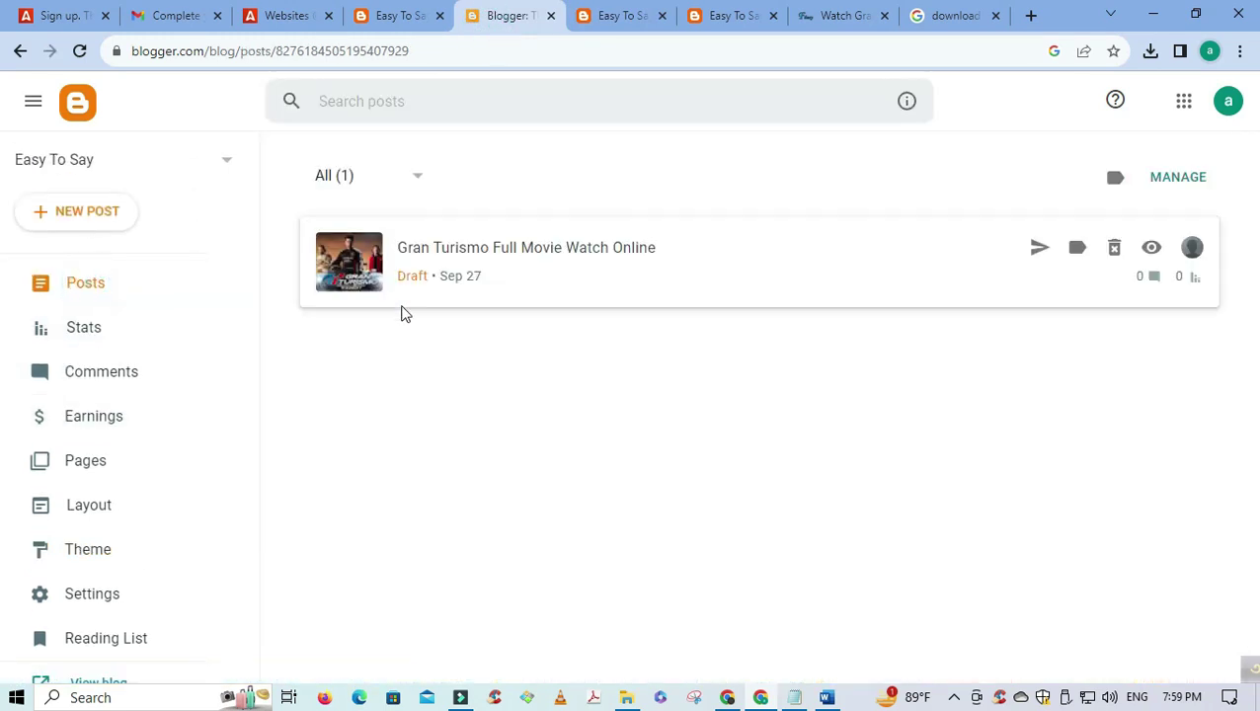
{"action": "left_click", "coordinate": [713, 238]}
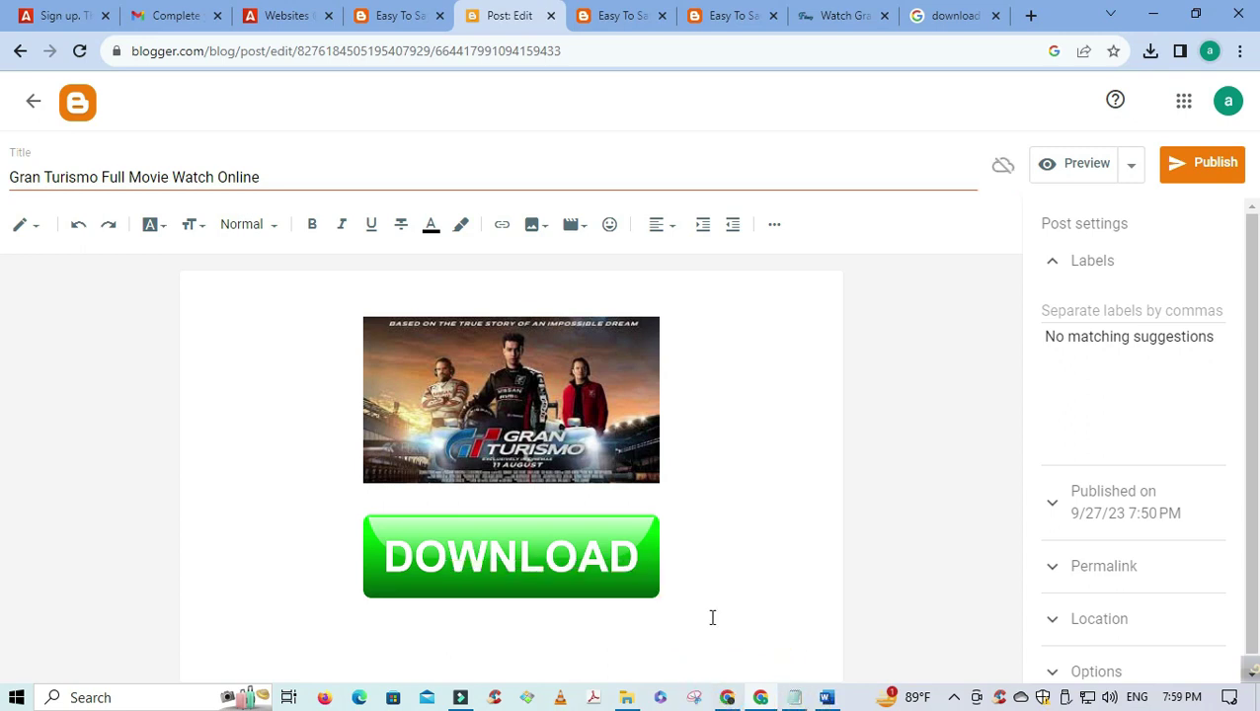
- Add the line "Click Here To Watch Gran Turismo Full Movie" below the download button, copying the movie wording from the post title
{"action": "type", "text": "Click Here To Watch"}
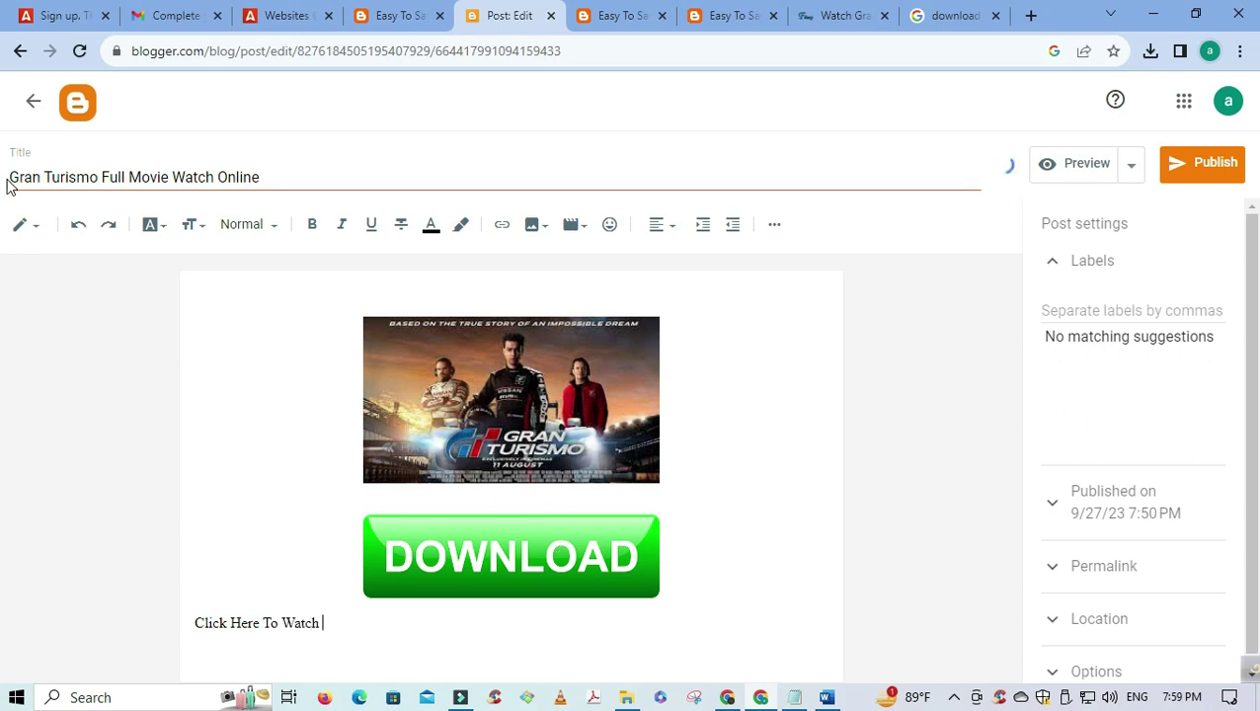
{"action": "left_click_drag", "start_coordinate": [14, 177], "coordinate": [188, 175]}
{"action": "right_click", "coordinate": [134, 188]}
{"action": "left_click", "coordinate": [176, 253]}
{"action": "left_click", "coordinate": [379, 630]}
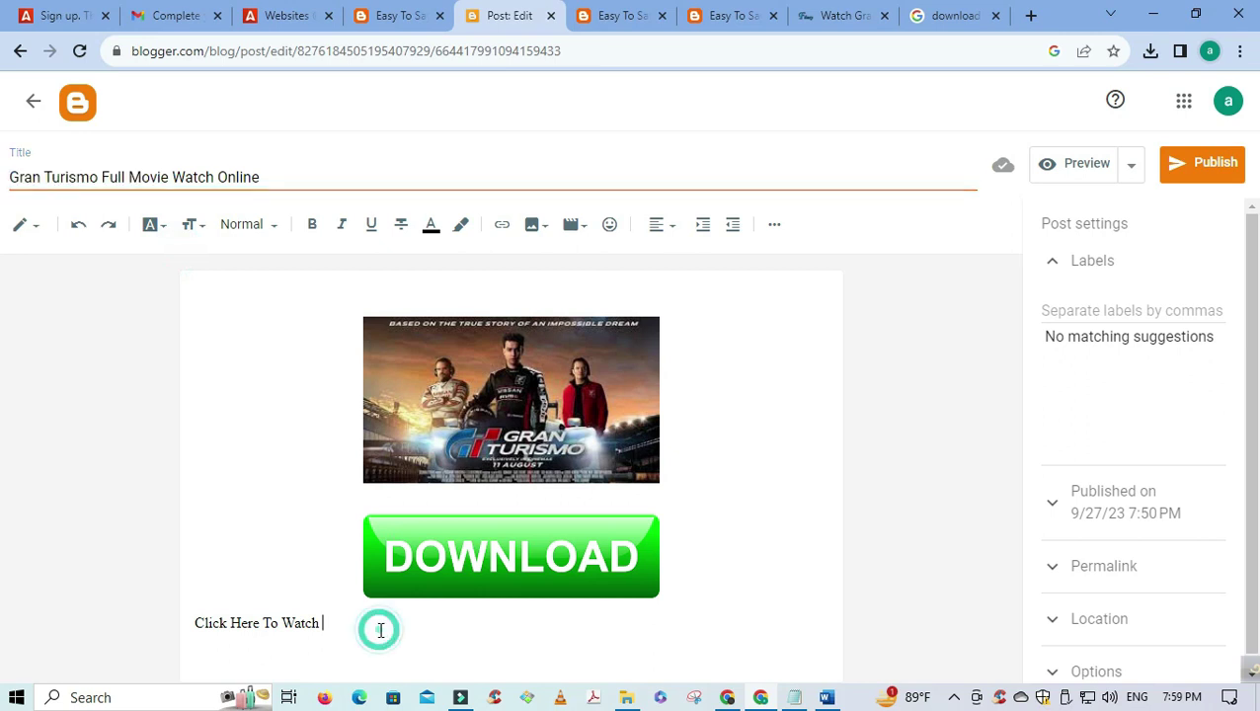
{"action": "key", "text": "ctrl+v"}
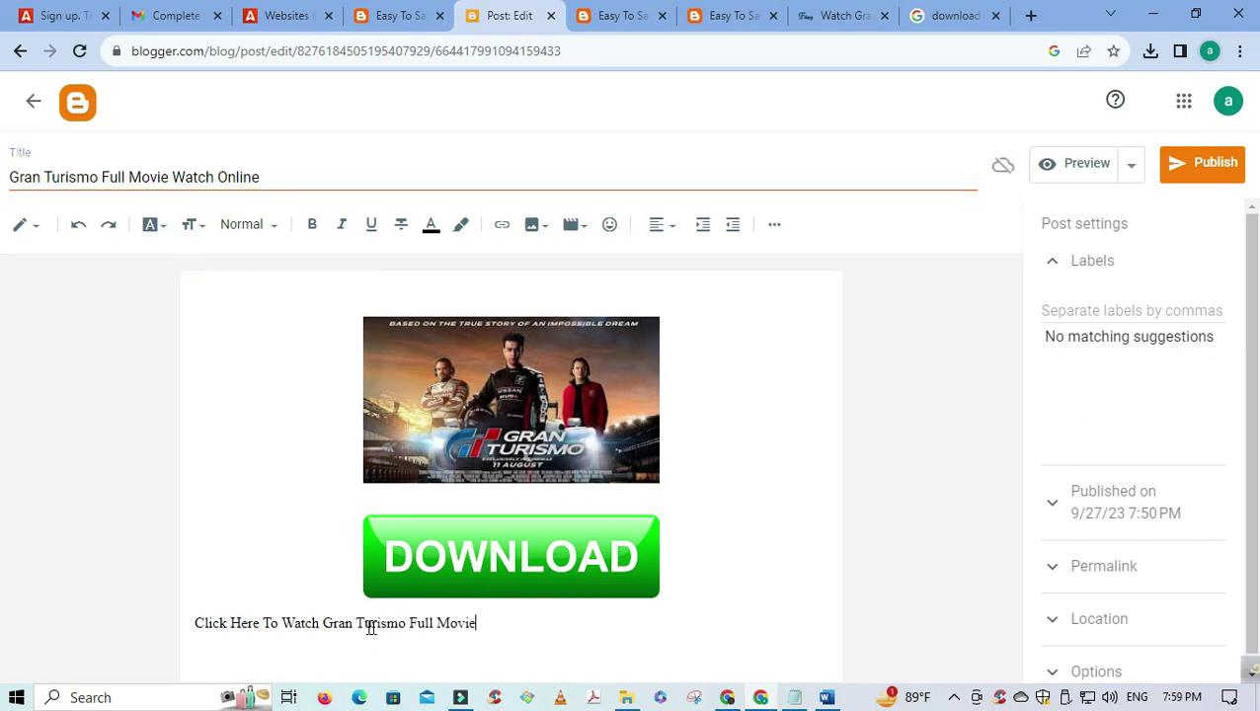
- Center the line "Click Here To Watch Gran Turismo Full Movie", make it bold and apply the Heading style
{"action": "left_click_drag", "start_coordinate": [477, 626], "coordinate": [132, 638]}
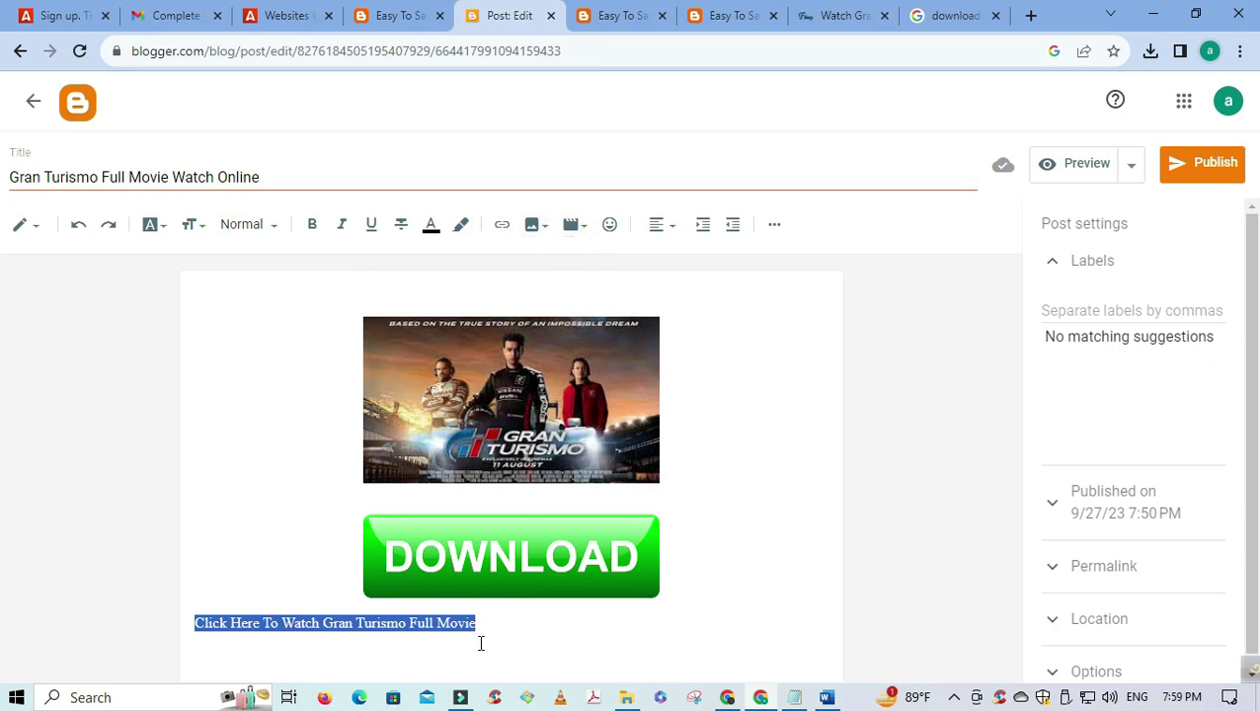
{"action": "left_click", "coordinate": [671, 237]}
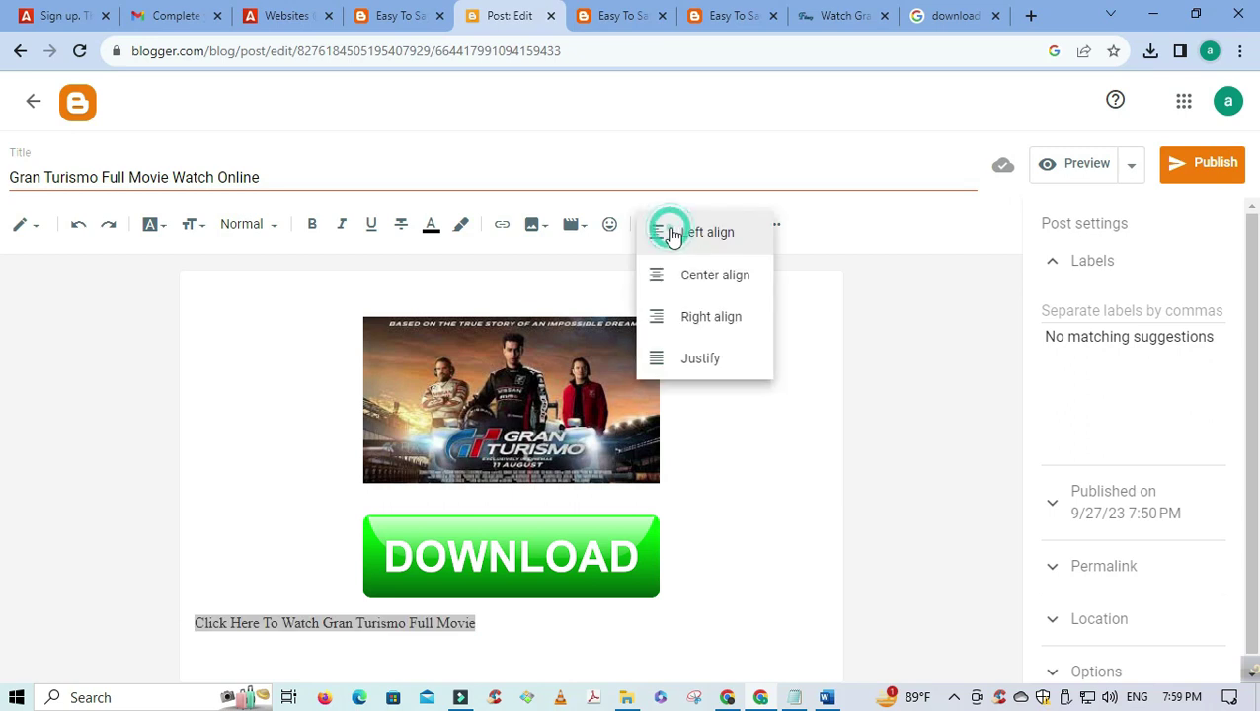
{"action": "left_click", "coordinate": [706, 287]}
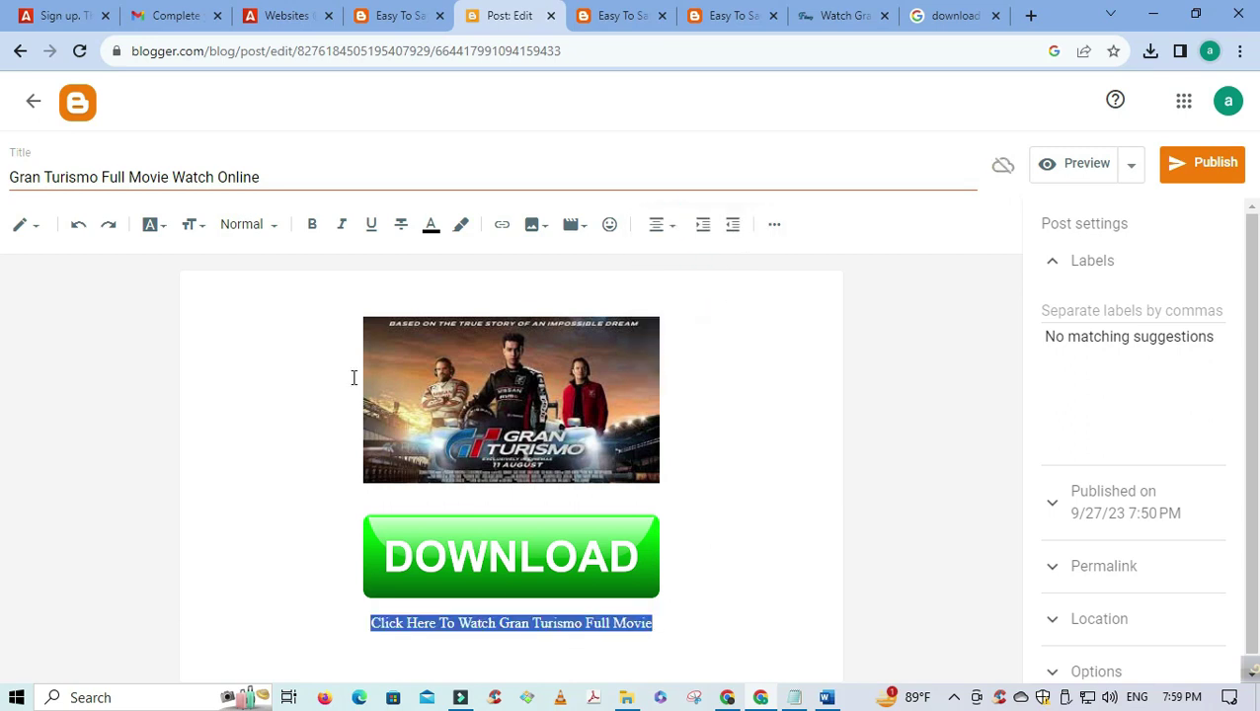
{"action": "left_click", "coordinate": [312, 229]}
{"action": "left_click", "coordinate": [248, 227]}
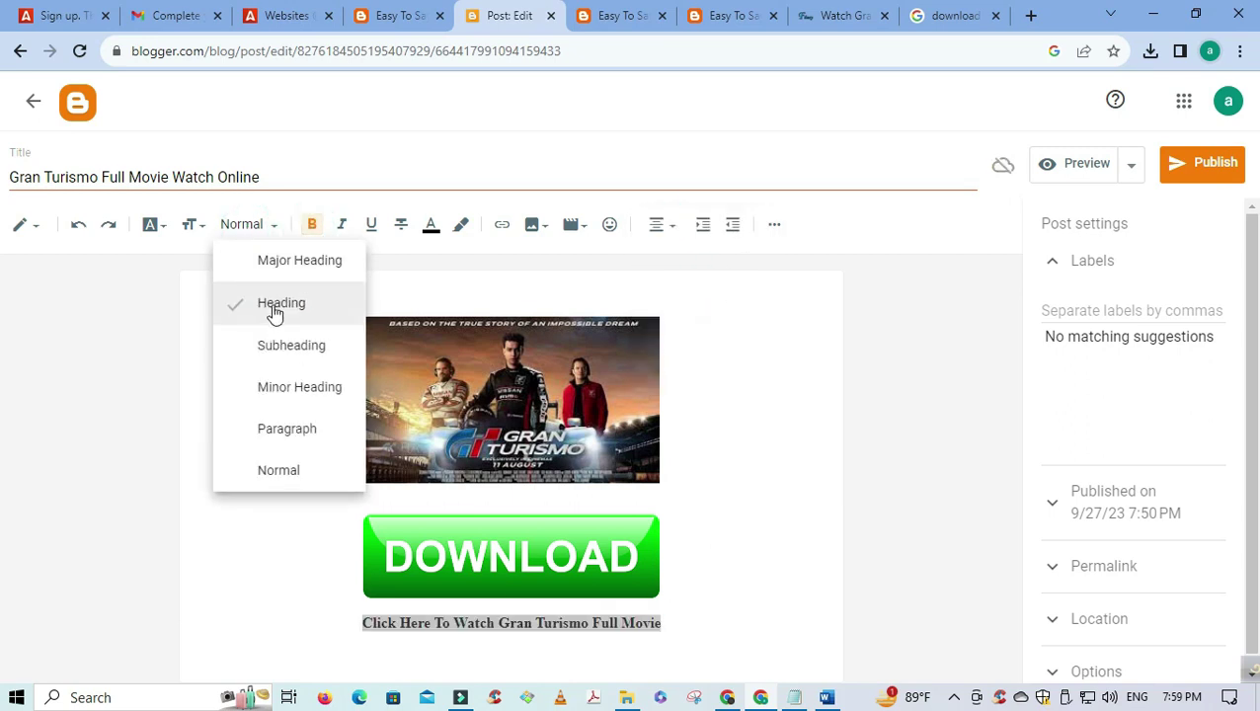
{"action": "left_click", "coordinate": [277, 304]}
{"action": "left_click", "coordinate": [740, 641]}
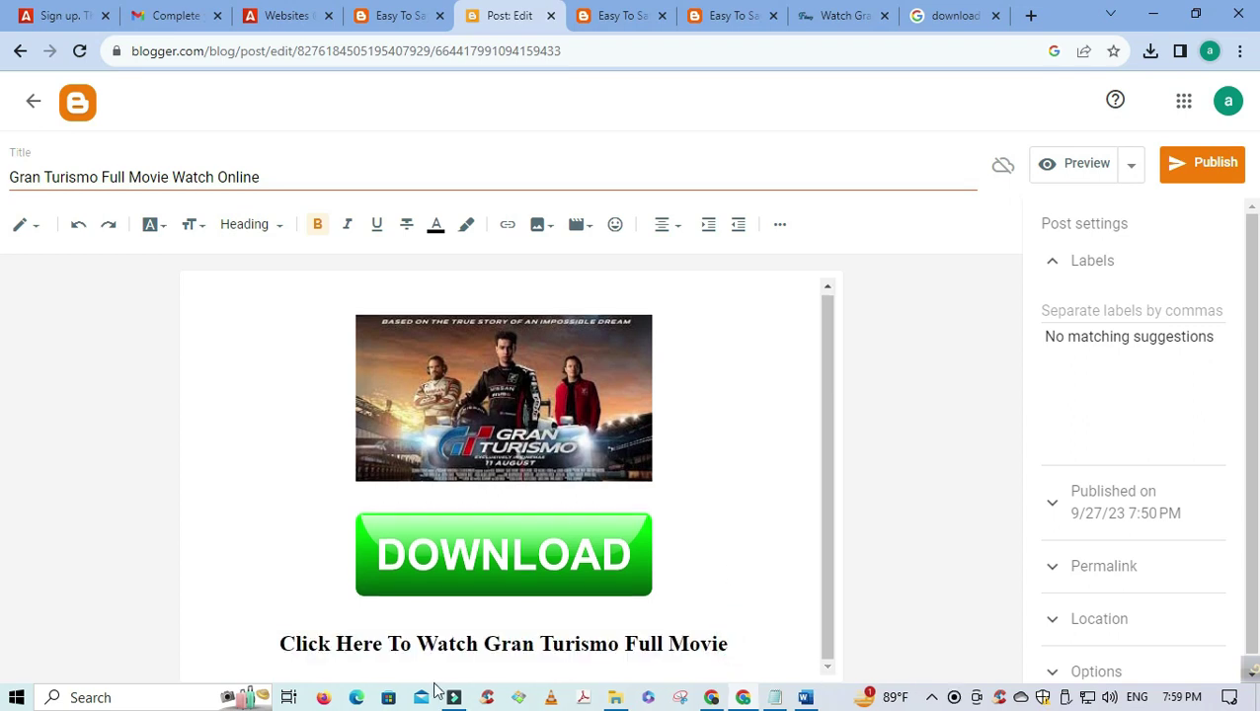
- Select the words "Click Here" below the download button and copy the address of the filmxy.online Gran Turismo page
{"action": "double_click", "coordinate": [384, 644]}
{"action": "left_click_drag", "start_coordinate": [382, 642], "coordinate": [276, 650]}
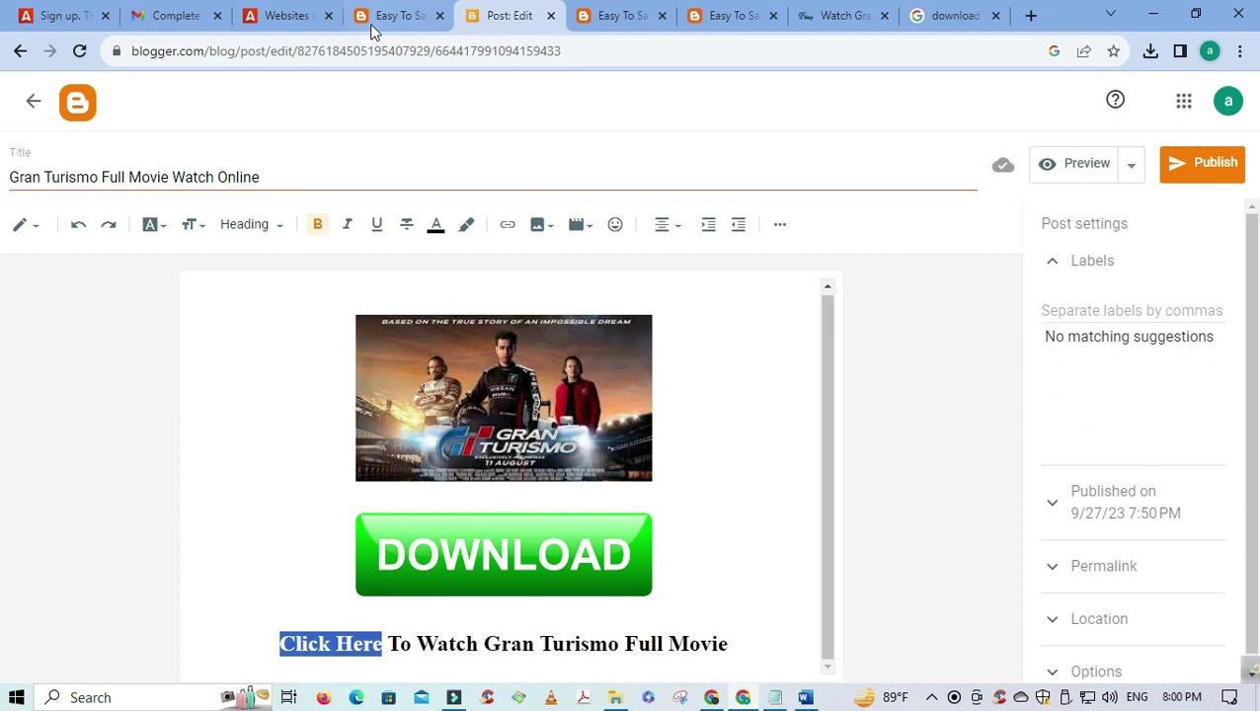
{"action": "left_click", "coordinate": [830, 15]}
{"action": "left_click", "coordinate": [492, 51]}
{"action": "right_click", "coordinate": [492, 51]}
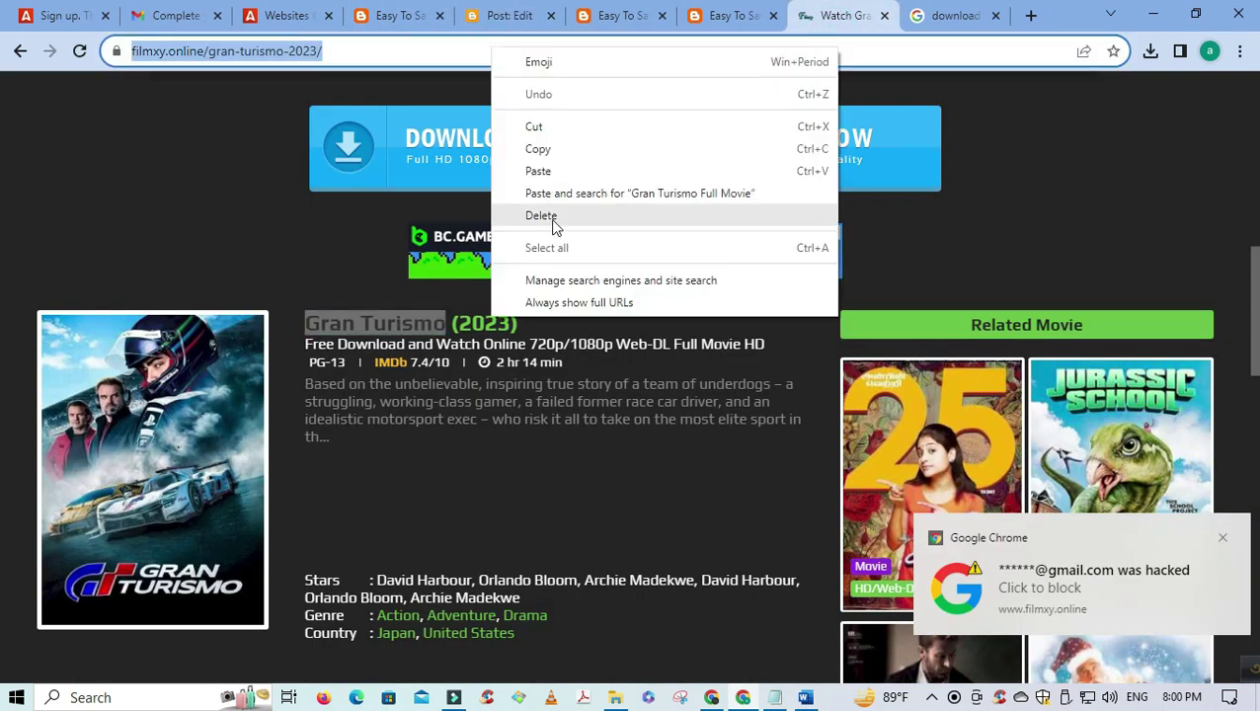
{"action": "left_click", "coordinate": [550, 158]}
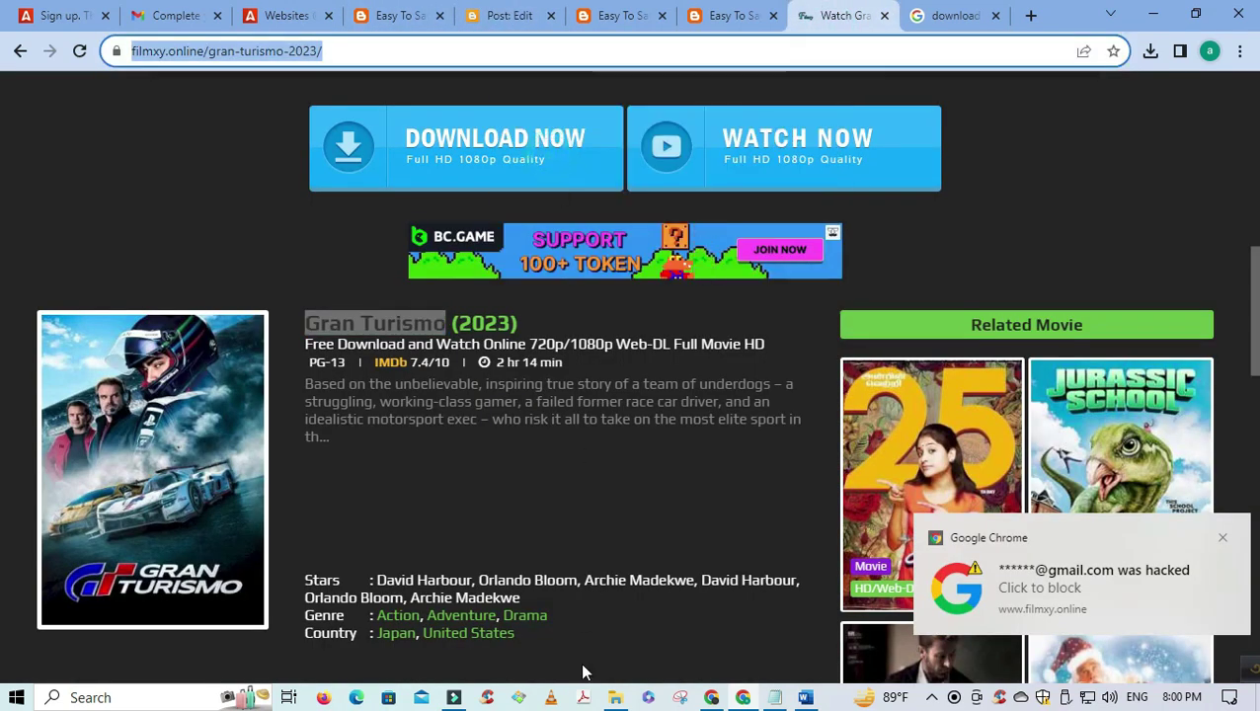
{"action": "left_click", "coordinate": [743, 697]}
{"action": "mouse_move", "coordinate": [708, 702]}
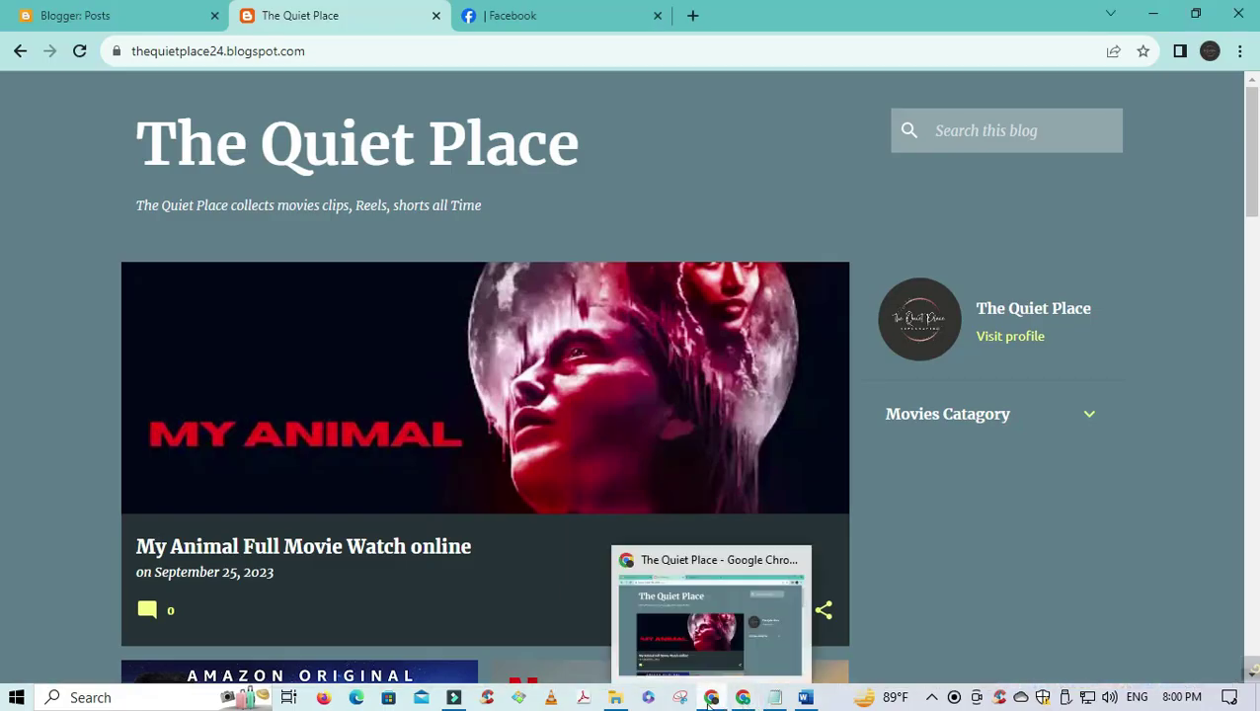
{"action": "left_click", "coordinate": [710, 699]}
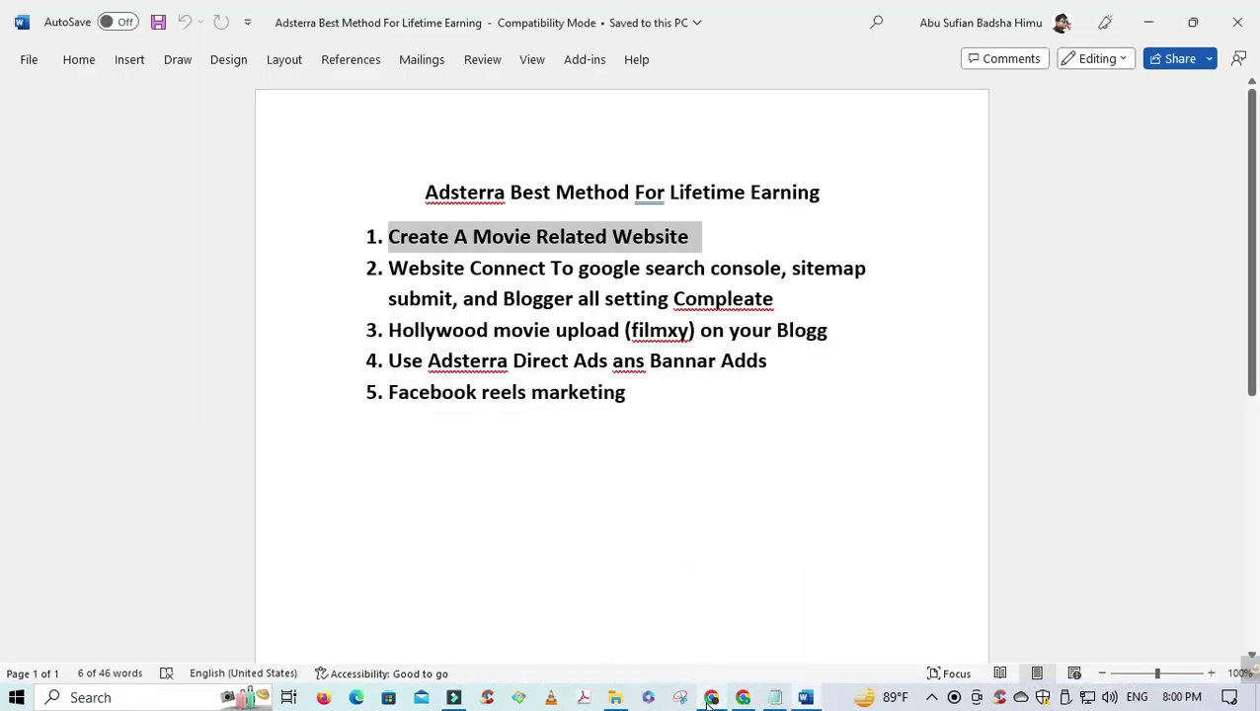
{"action": "left_click", "coordinate": [748, 698]}
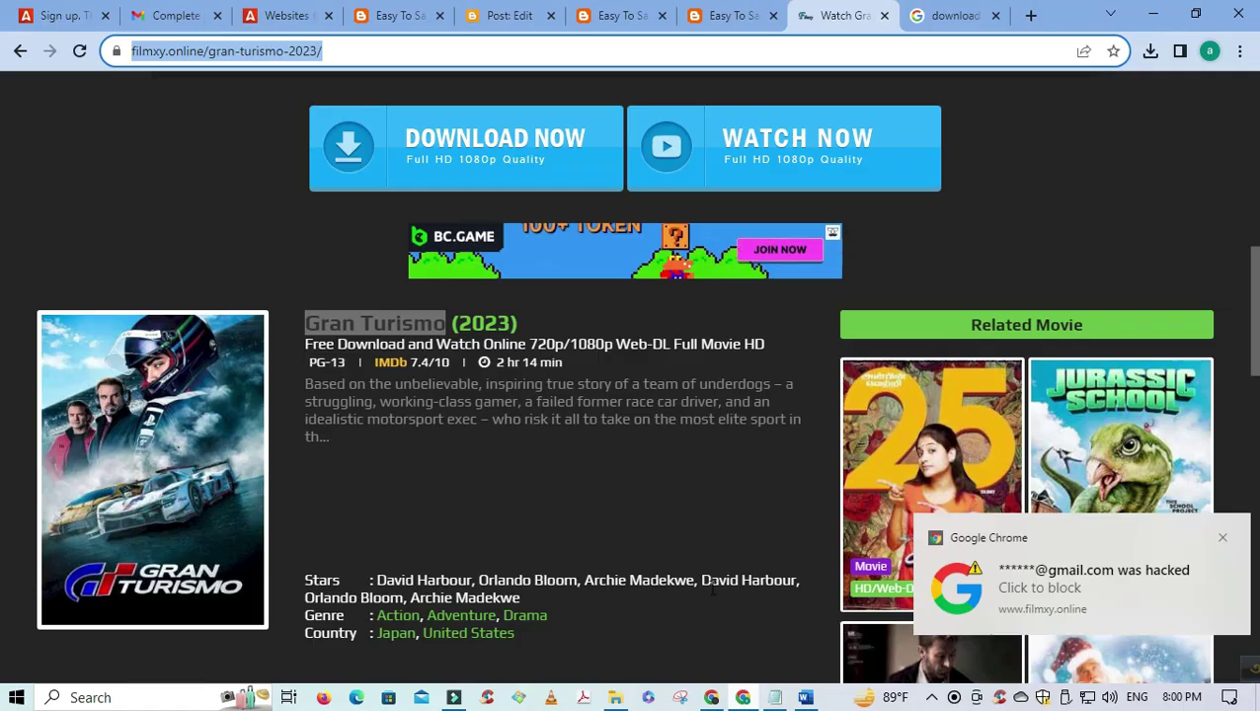
{"action": "left_click", "coordinate": [724, 17]}
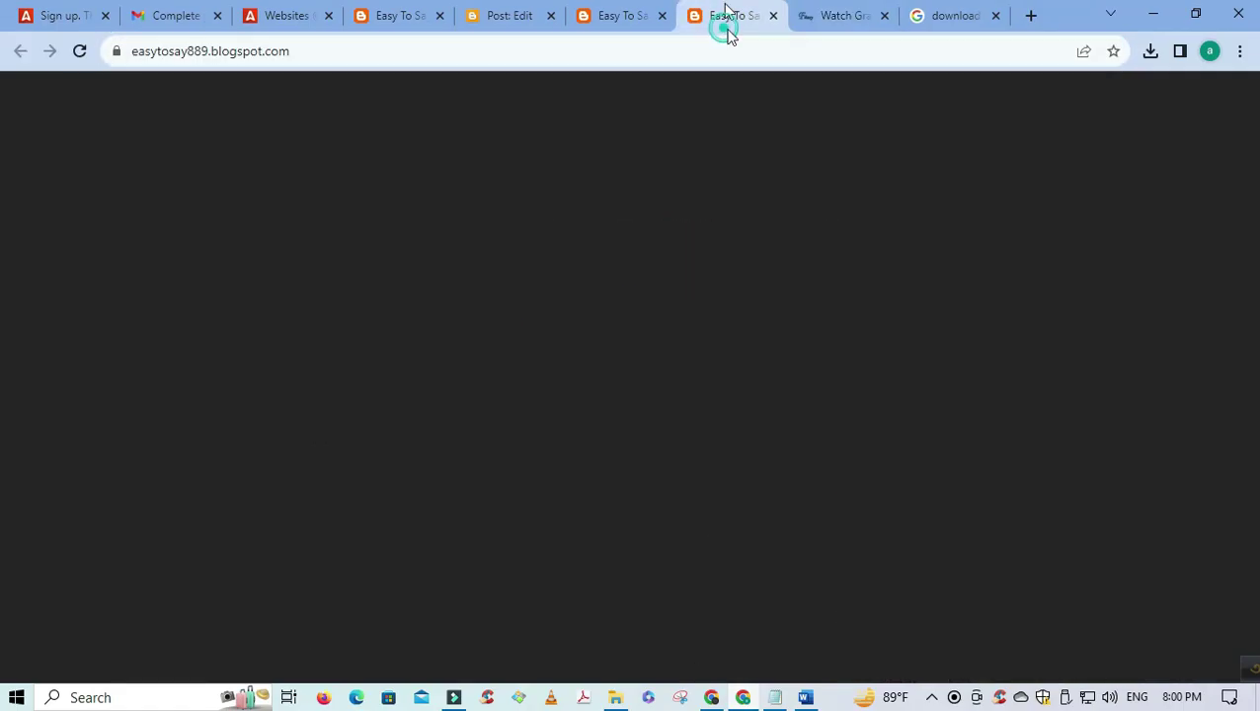
{"action": "left_click", "coordinate": [624, 16]}
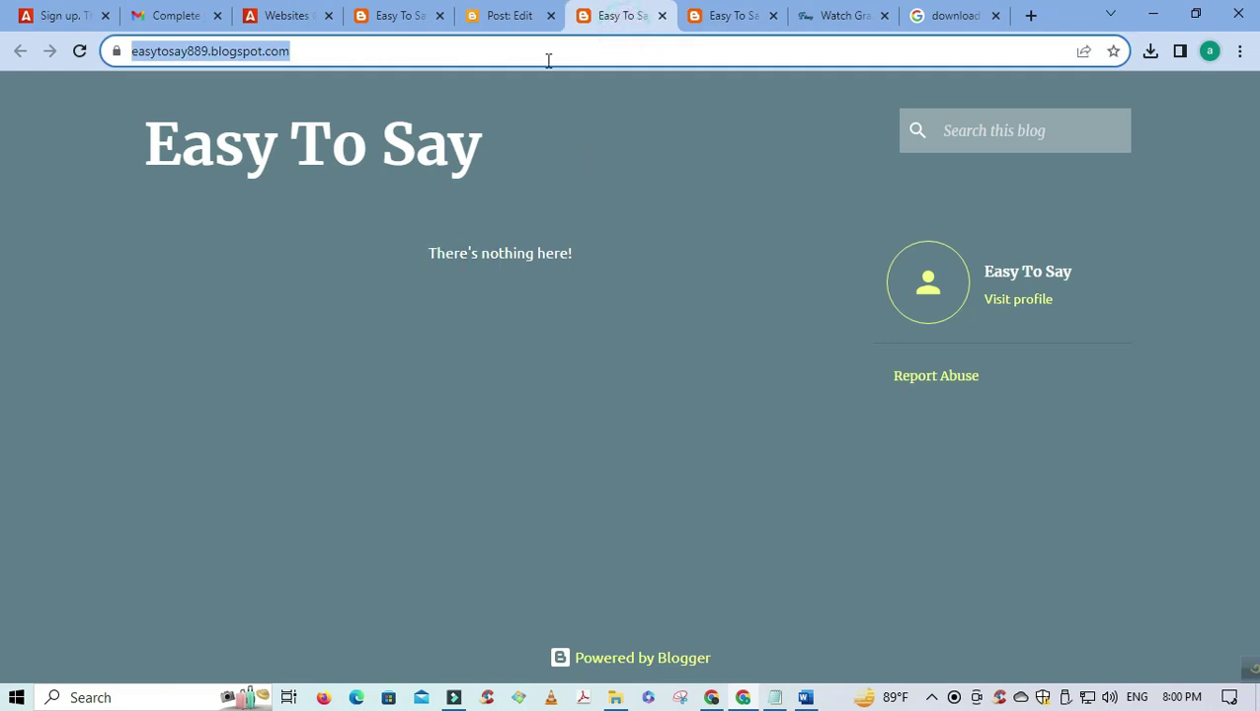
- Link "Click Here" in the Blogger post to the copied filmxy.online Gran Turismo address, set to open in a new window
{"action": "left_click", "coordinate": [497, 15]}
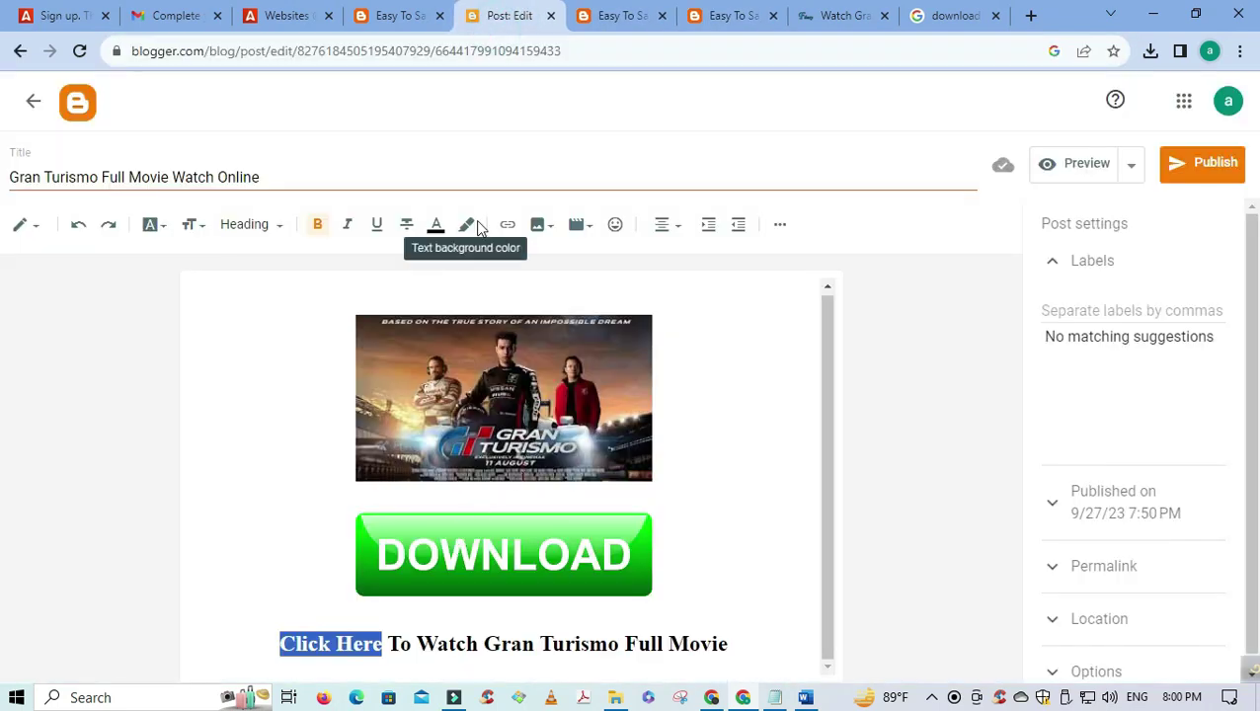
{"action": "left_click", "coordinate": [508, 224]}
{"action": "left_click", "coordinate": [563, 358]}
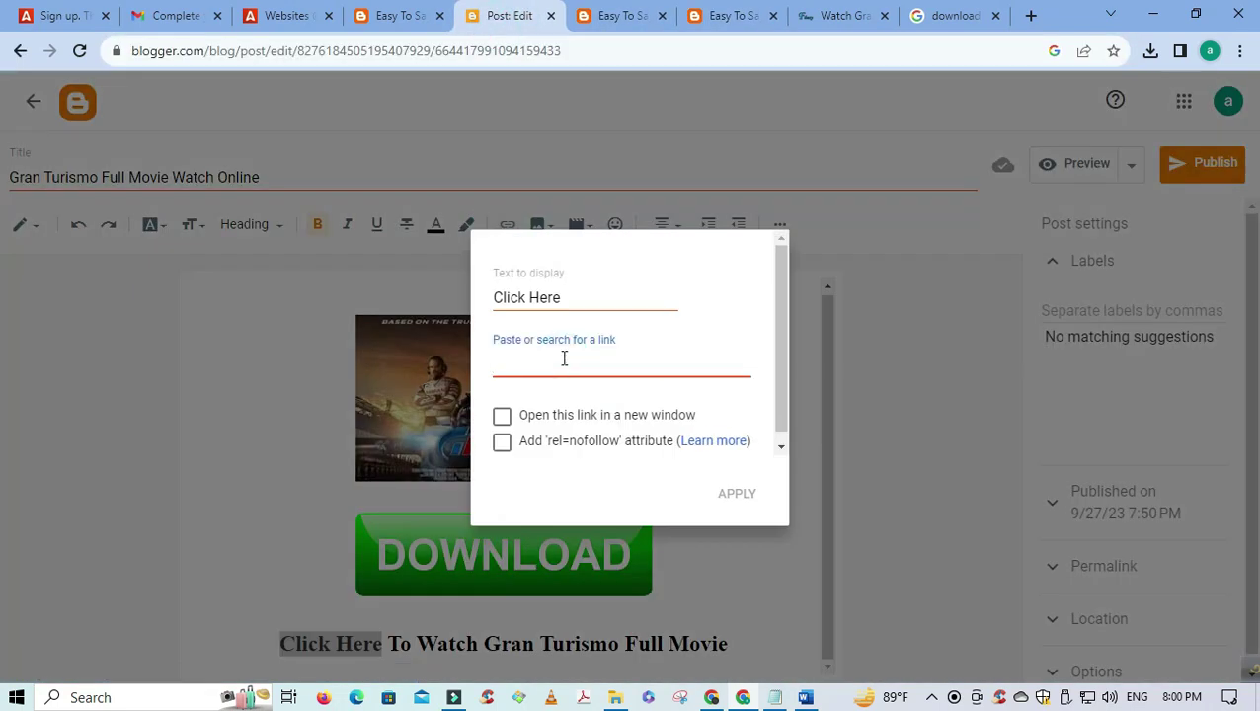
{"action": "key", "text": "ctrl+v"}
{"action": "left_click", "coordinate": [502, 417]}
{"action": "left_click", "coordinate": [735, 493]}
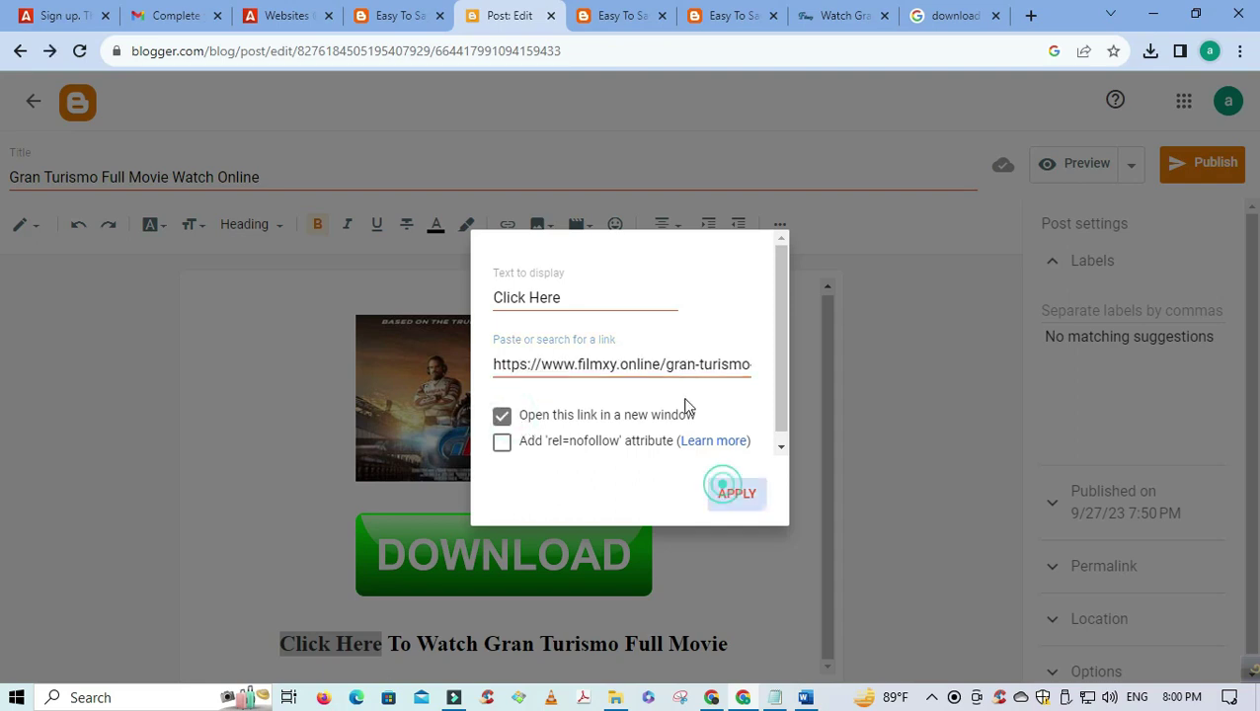
{"action": "left_click", "coordinate": [757, 643]}
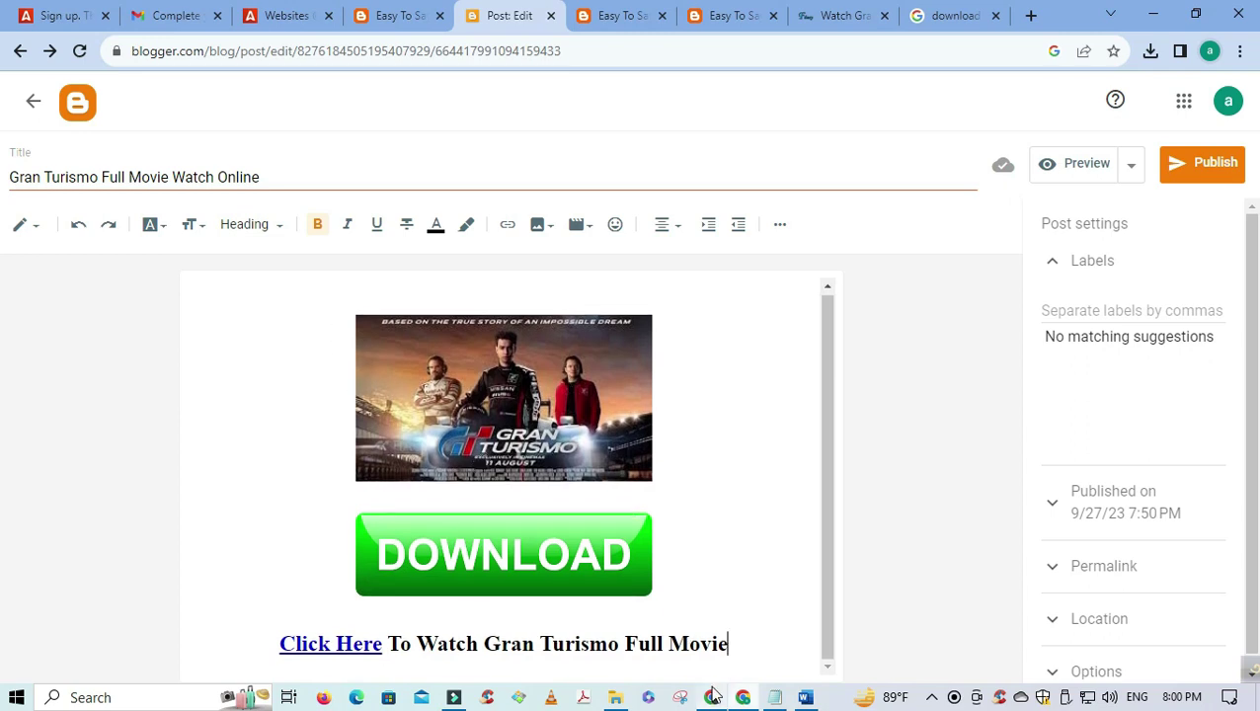
- Switch to Adsterra, reload the Websites page and check the approval status of easytosay889.blogspot.com
{"action": "left_click", "coordinate": [285, 17]}
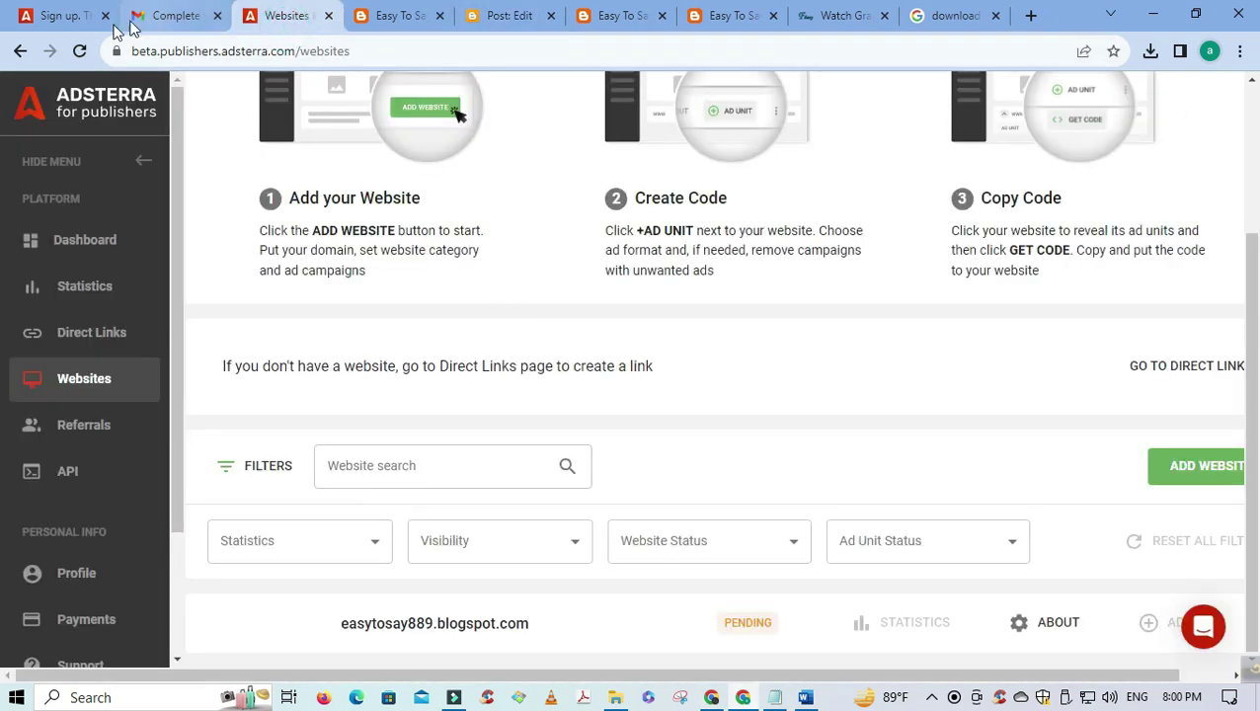
{"action": "left_click", "coordinate": [79, 51]}
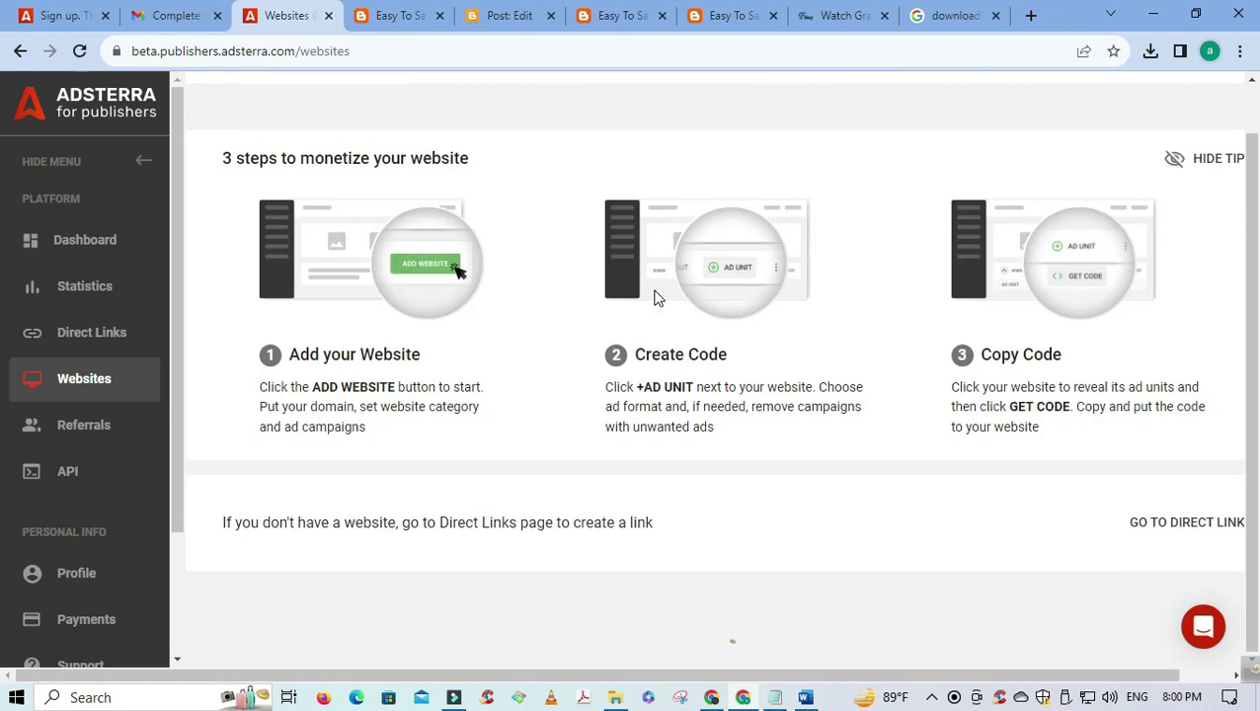
{"action": "scroll", "coordinate": [661, 336], "scroll_direction": "down", "scroll_amount": 2}
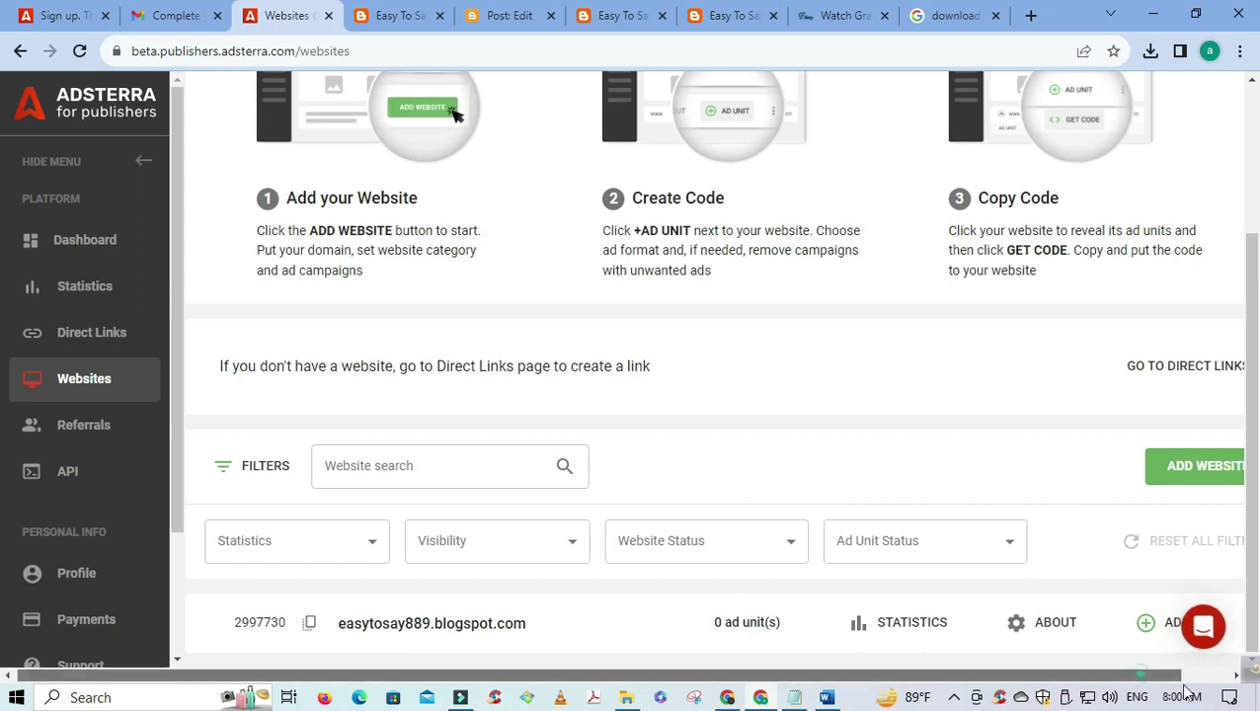
- Add a Banner 468x60 ad unit to easytosay889.blogspot.com and dismiss the submission notice
{"action": "scroll", "coordinate": [1136, 672], "scroll_direction": "right", "scroll_amount": 1}
{"action": "left_click", "coordinate": [1147, 630]}
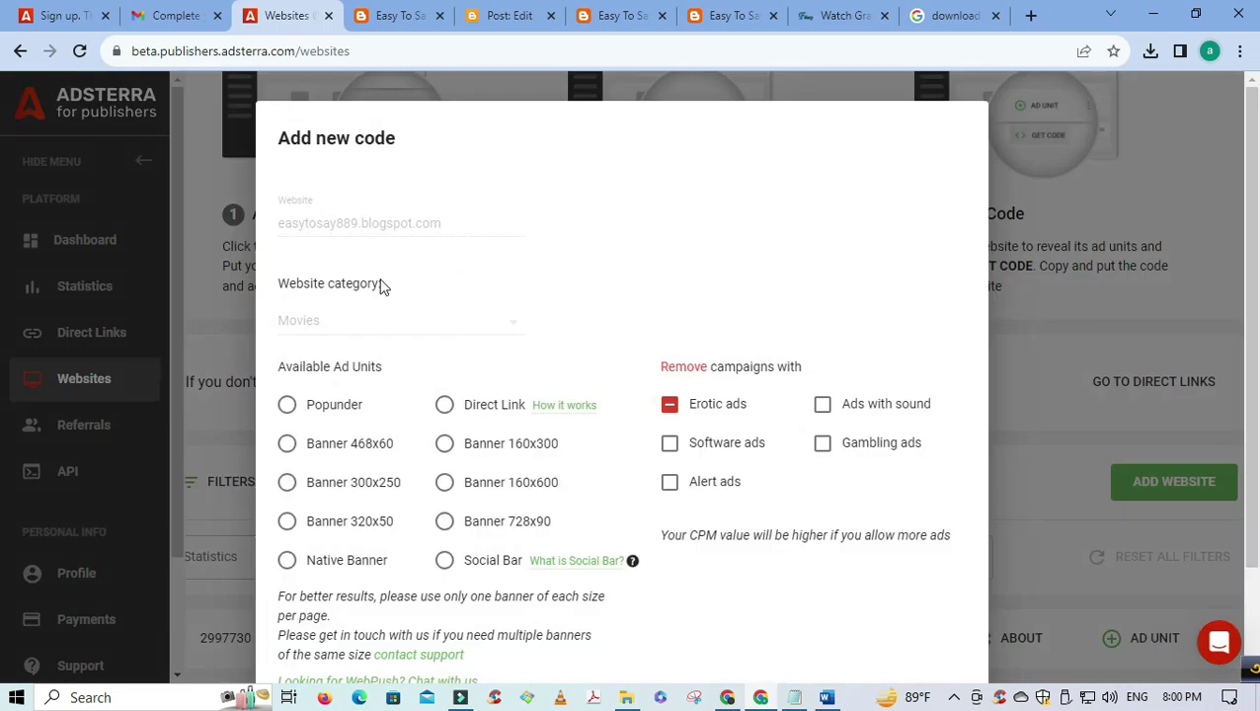
{"action": "scroll", "coordinate": [474, 541], "scroll_direction": "down", "scroll_amount": 1}
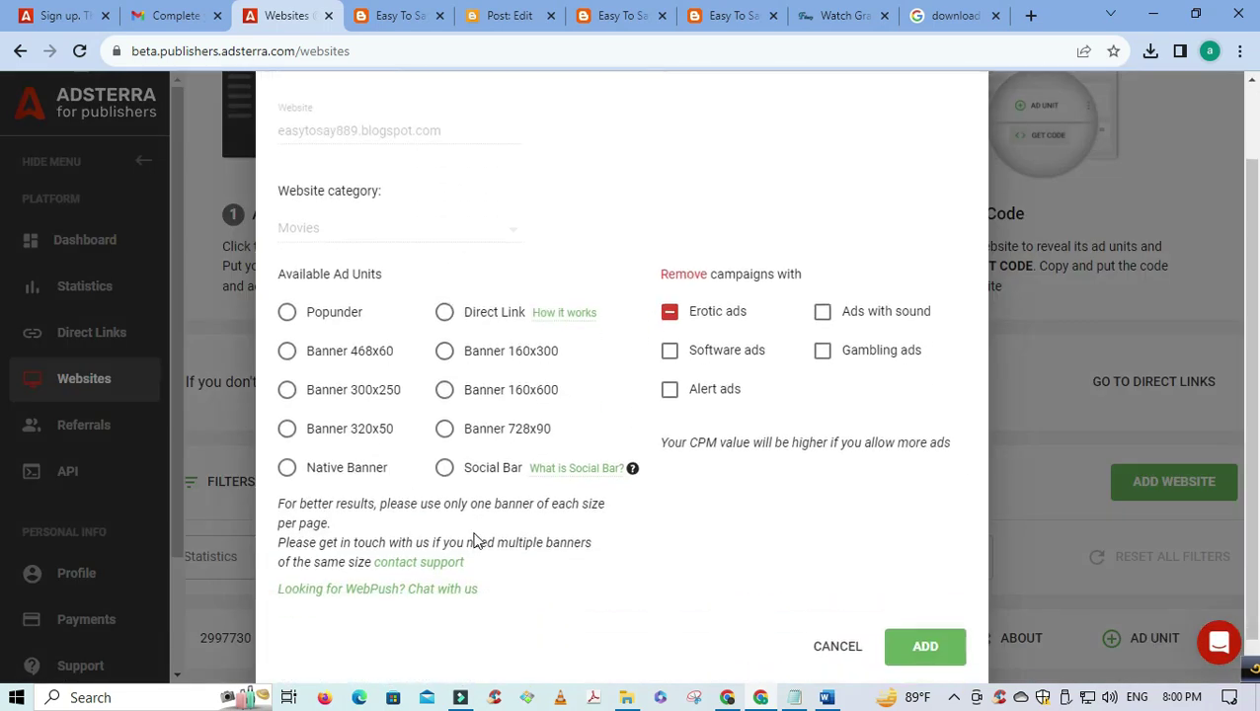
{"action": "left_click", "coordinate": [364, 359]}
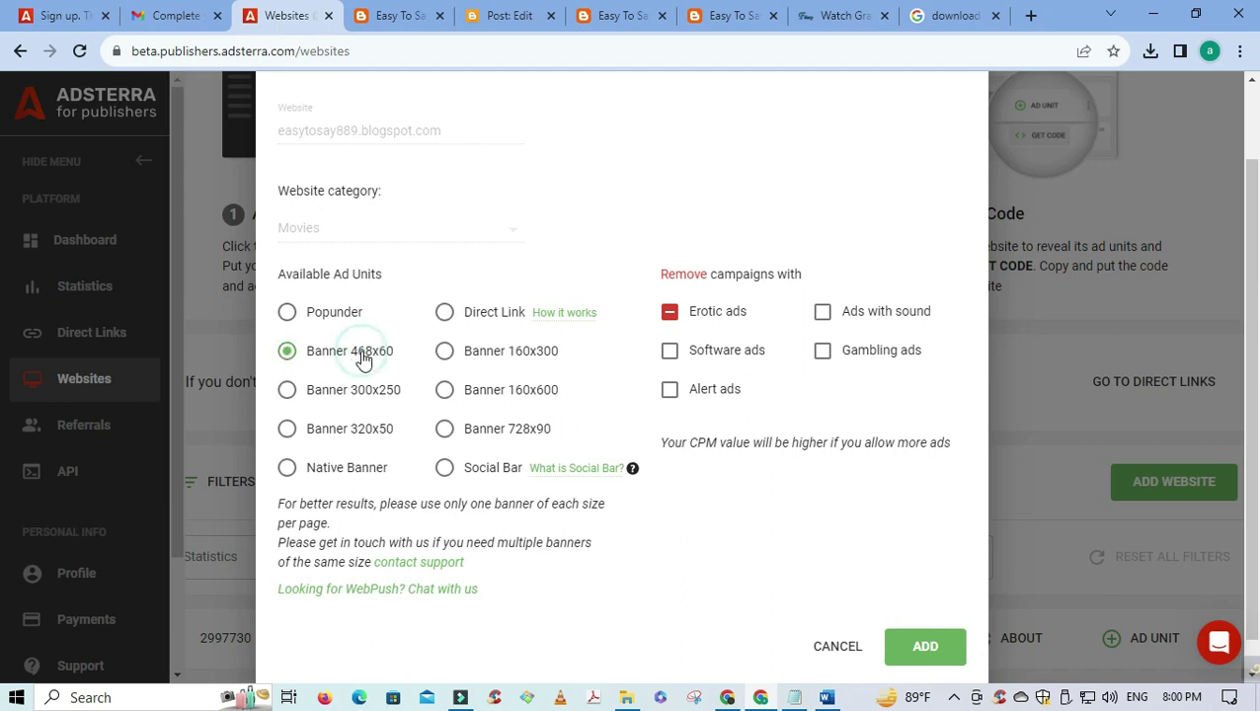
{"action": "left_click", "coordinate": [889, 644]}
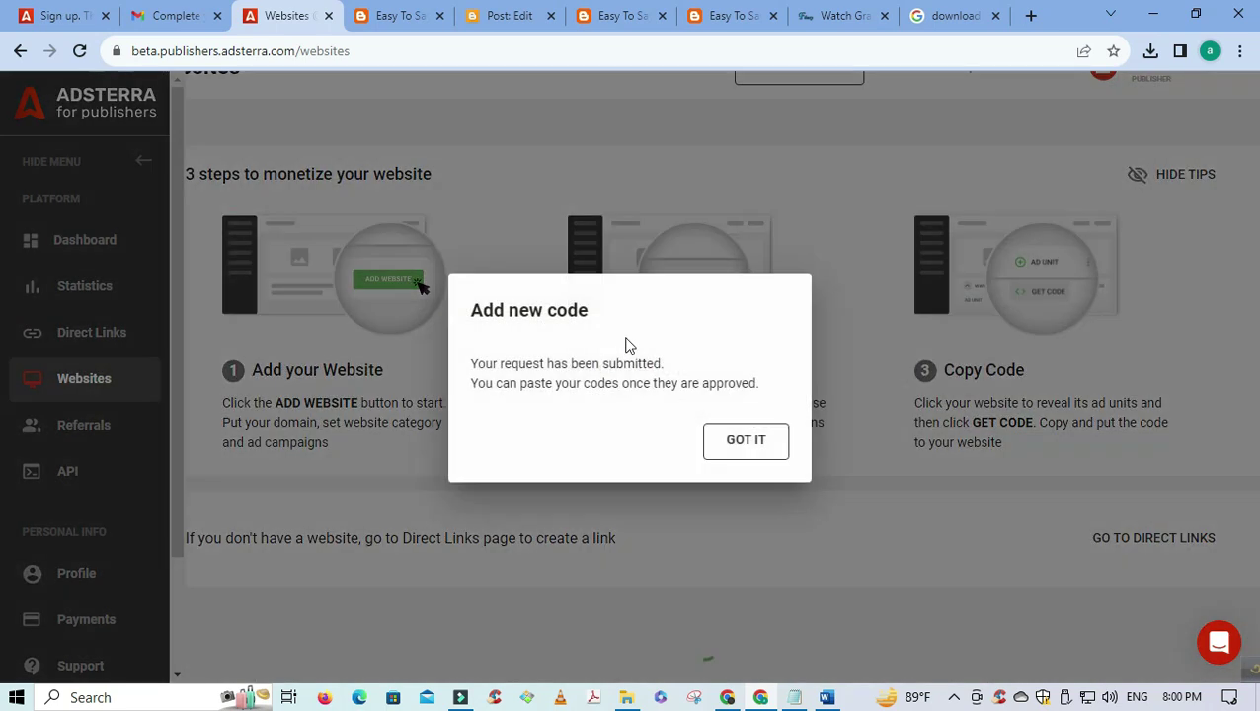
{"action": "left_click", "coordinate": [742, 453]}
- Get the code of the Banner 468x60 ad unit under easytosay889.blogspot.com and copy it
{"action": "scroll", "coordinate": [716, 415], "scroll_direction": "down", "scroll_amount": 2}
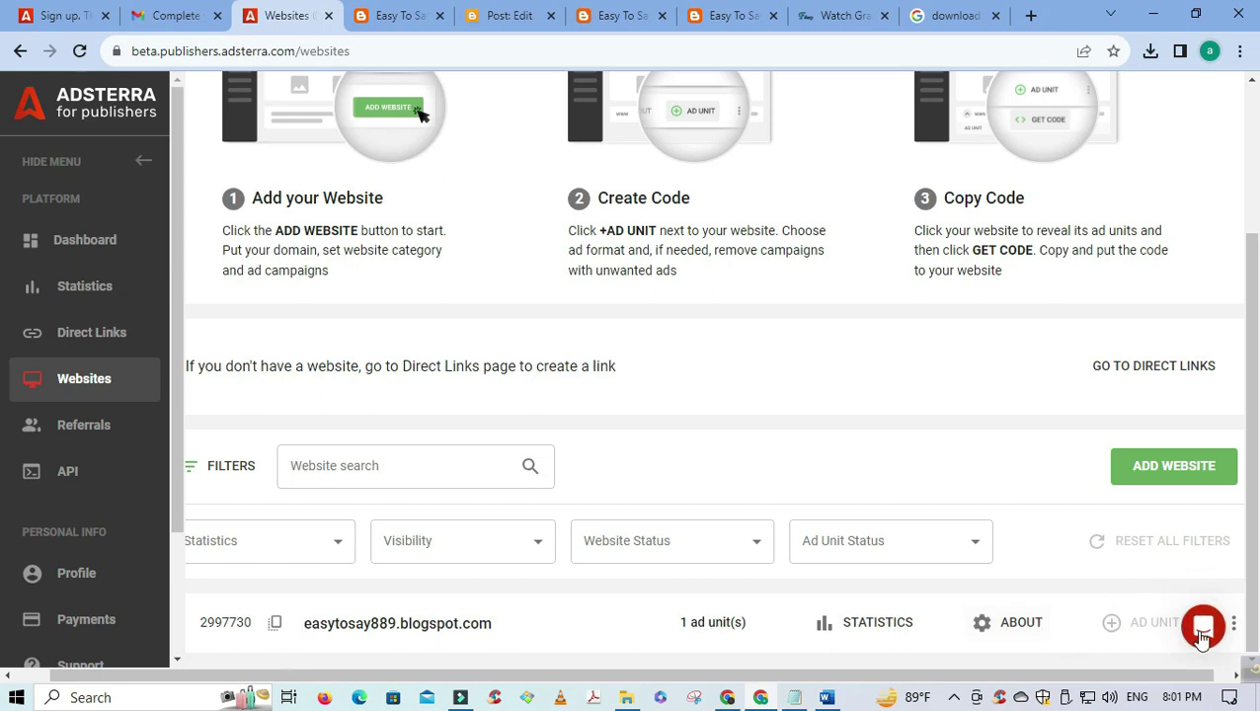
{"action": "left_click", "coordinate": [1237, 626]}
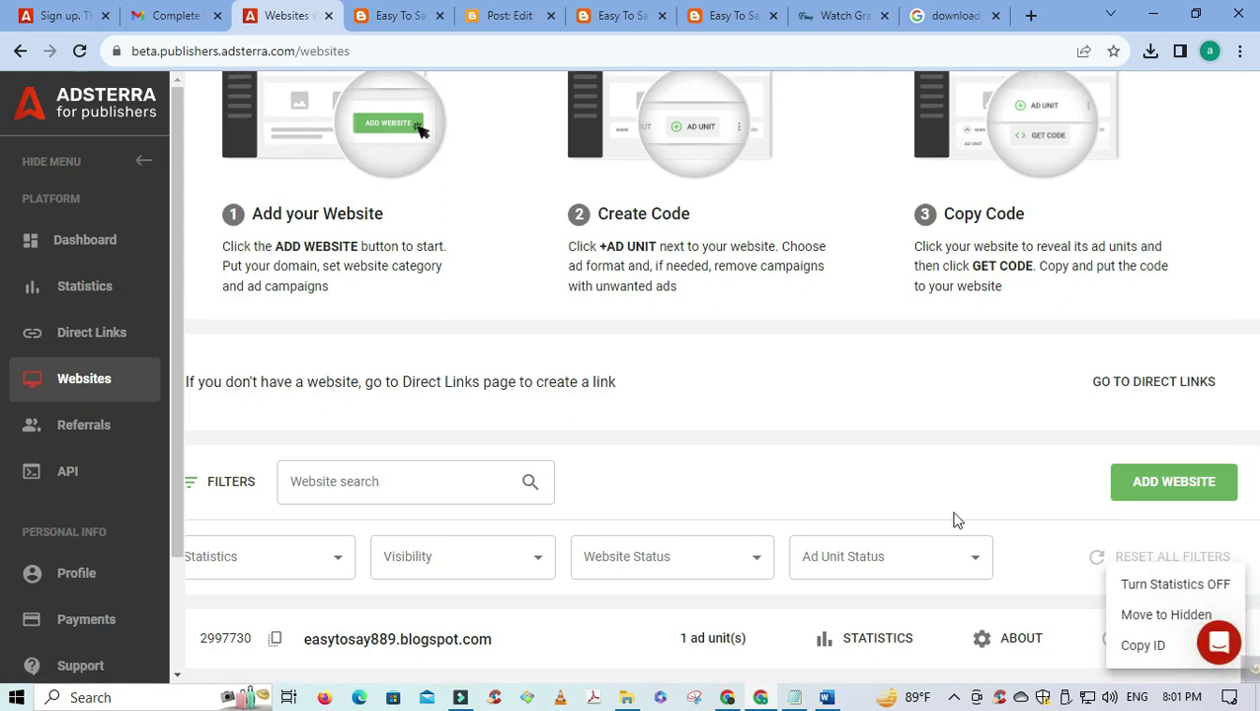
{"action": "left_click", "coordinate": [761, 472]}
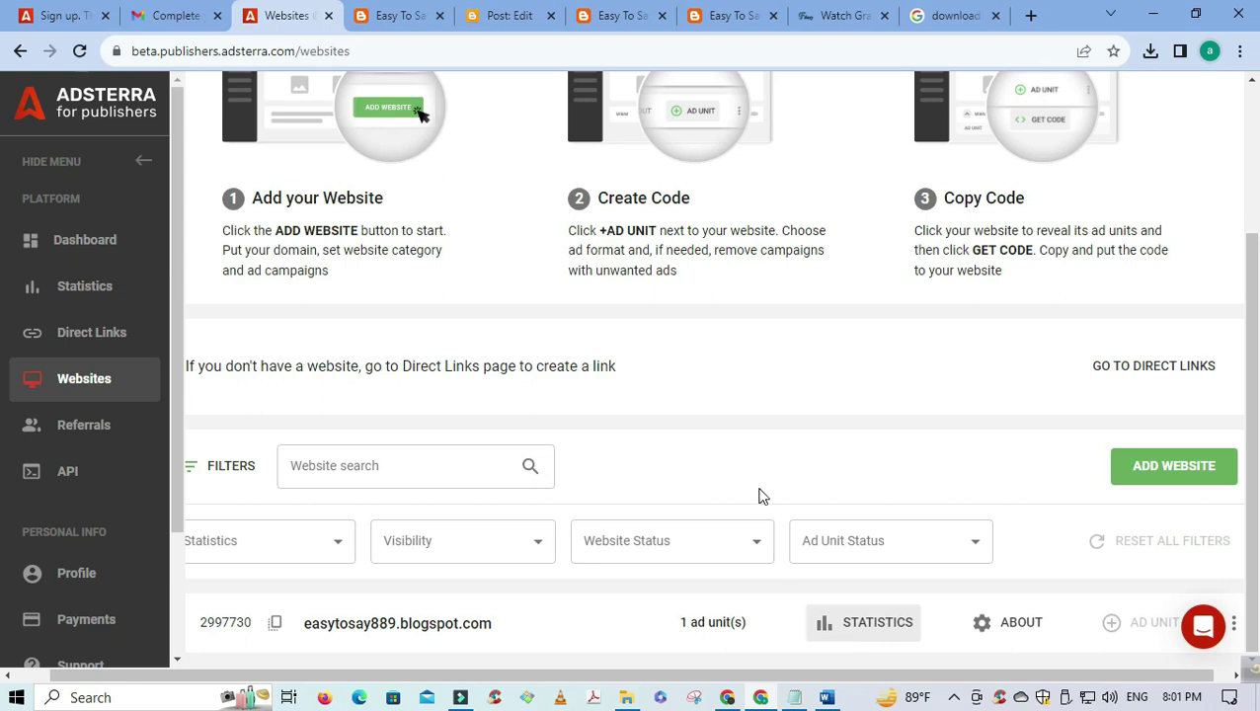
{"action": "key", "text": "ctrl+minus"}
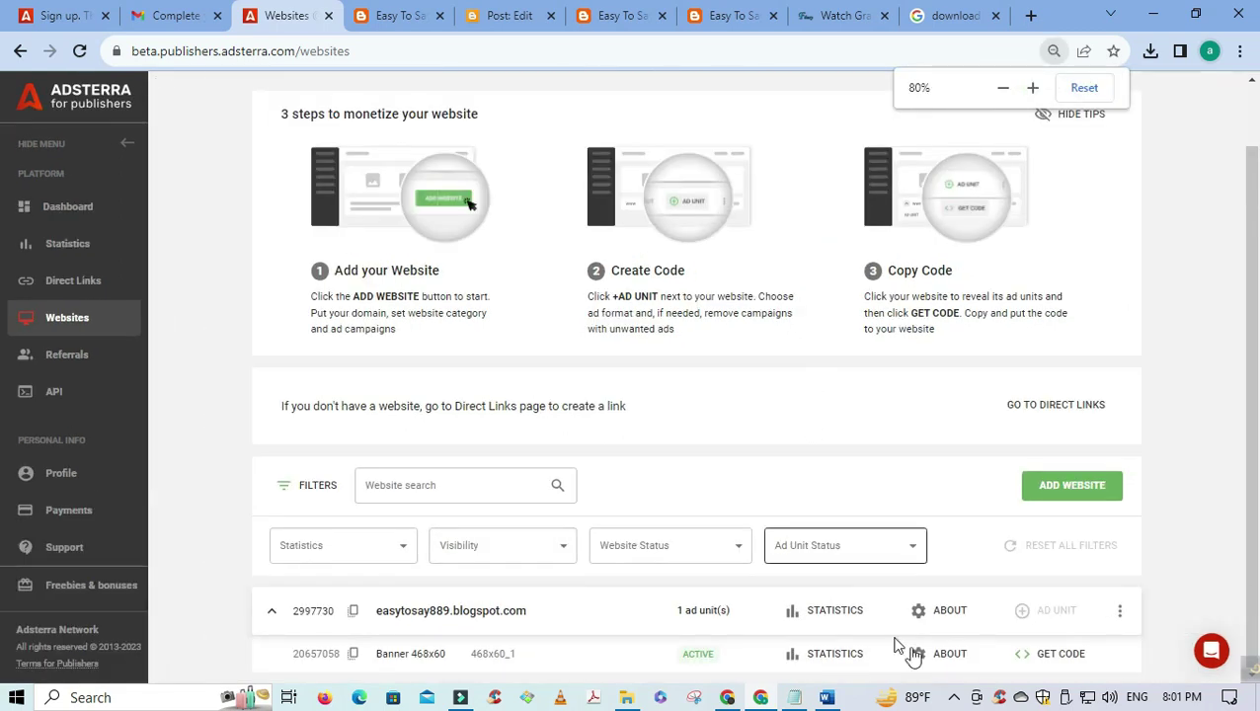
{"action": "left_click", "coordinate": [1075, 664]}
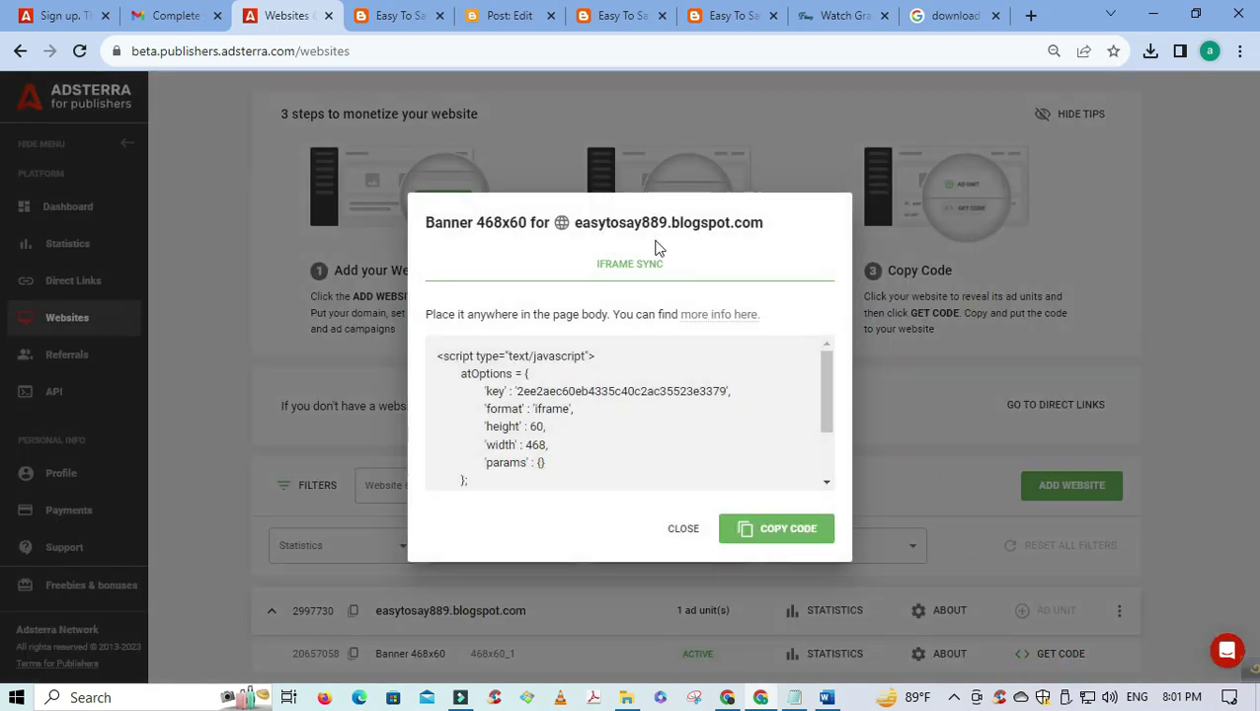
{"action": "scroll", "coordinate": [774, 486], "scroll_direction": "down", "scroll_amount": 2}
{"action": "left_click", "coordinate": [807, 547]}
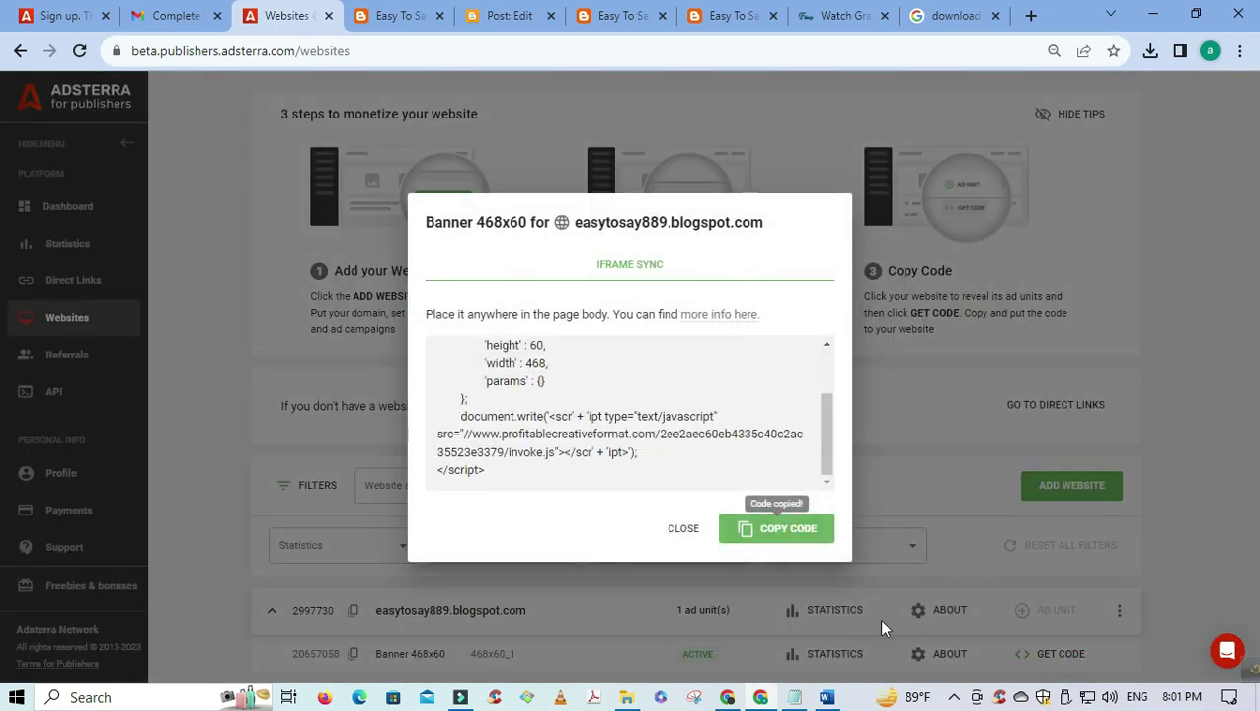
- Switch to the Notepad document and paste the copied banner code below the existing notes, leaving blank lines before it
{"action": "left_click", "coordinate": [794, 697]}
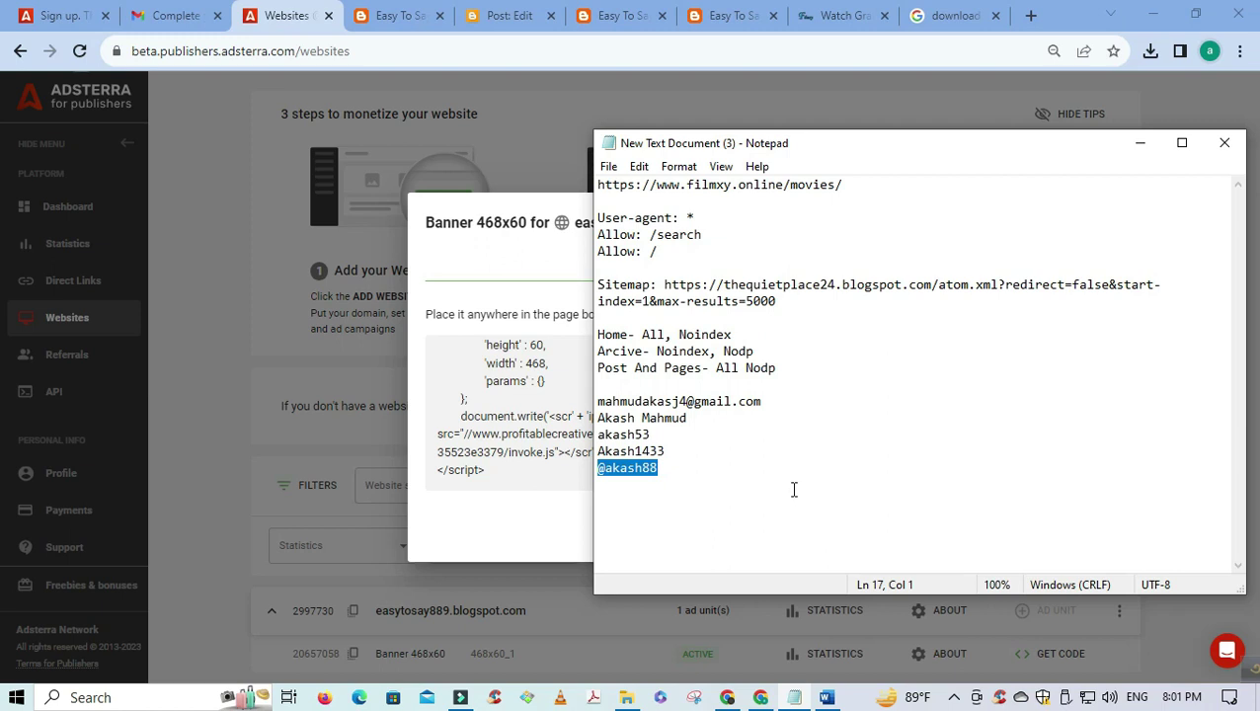
{"action": "left_click", "coordinate": [794, 490]}
{"action": "key", "text": "Return"}
{"action": "key", "text": "Return"}
{"action": "key", "text": "Return"}
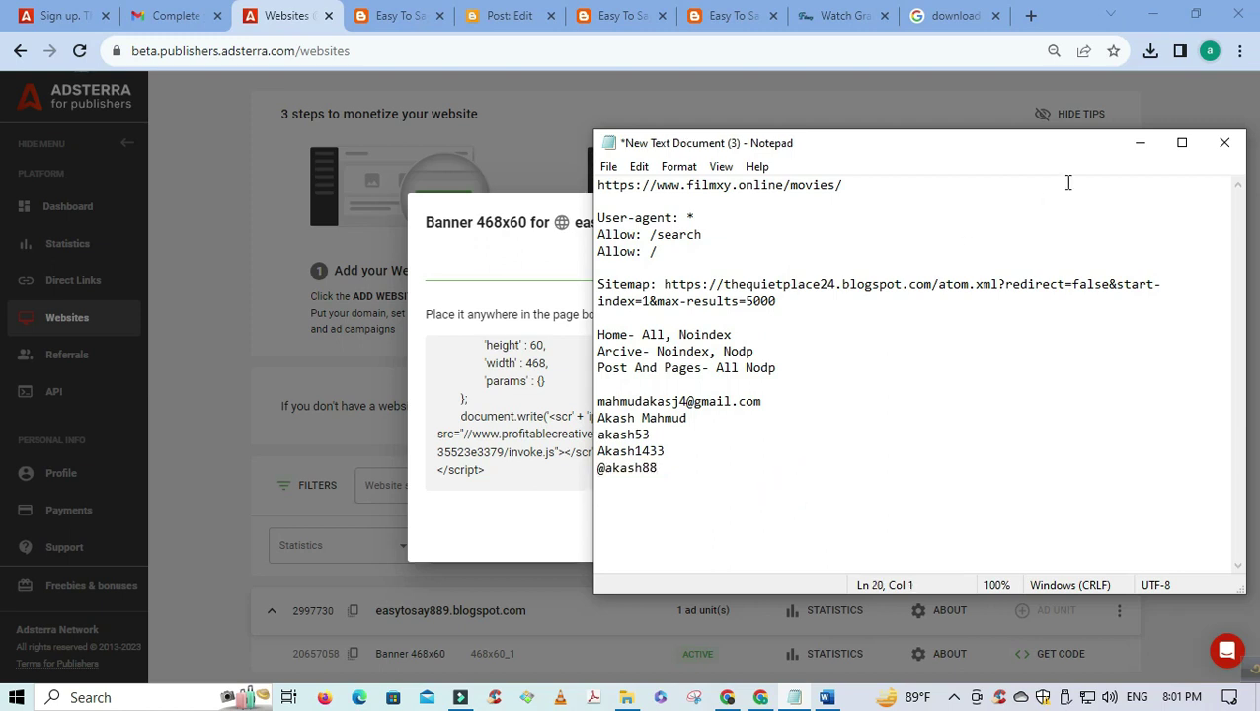
{"action": "left_click", "coordinate": [1182, 142]}
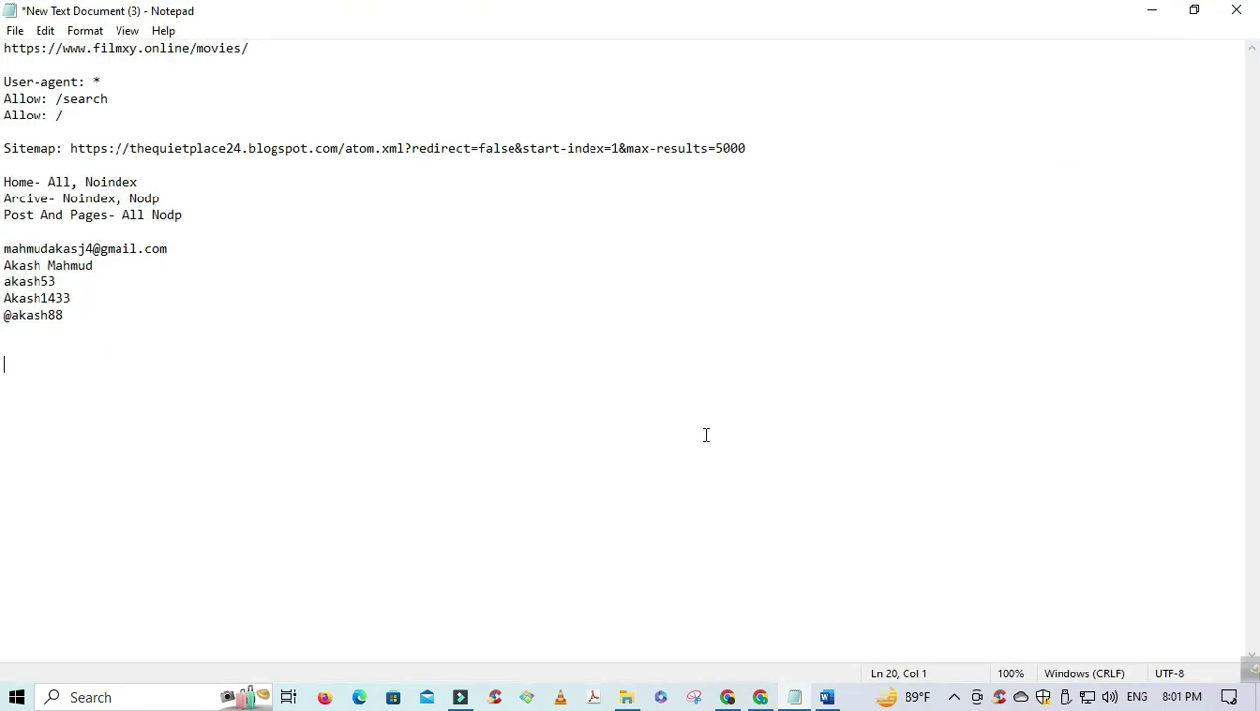
{"action": "key", "text": "ctrl+v"}
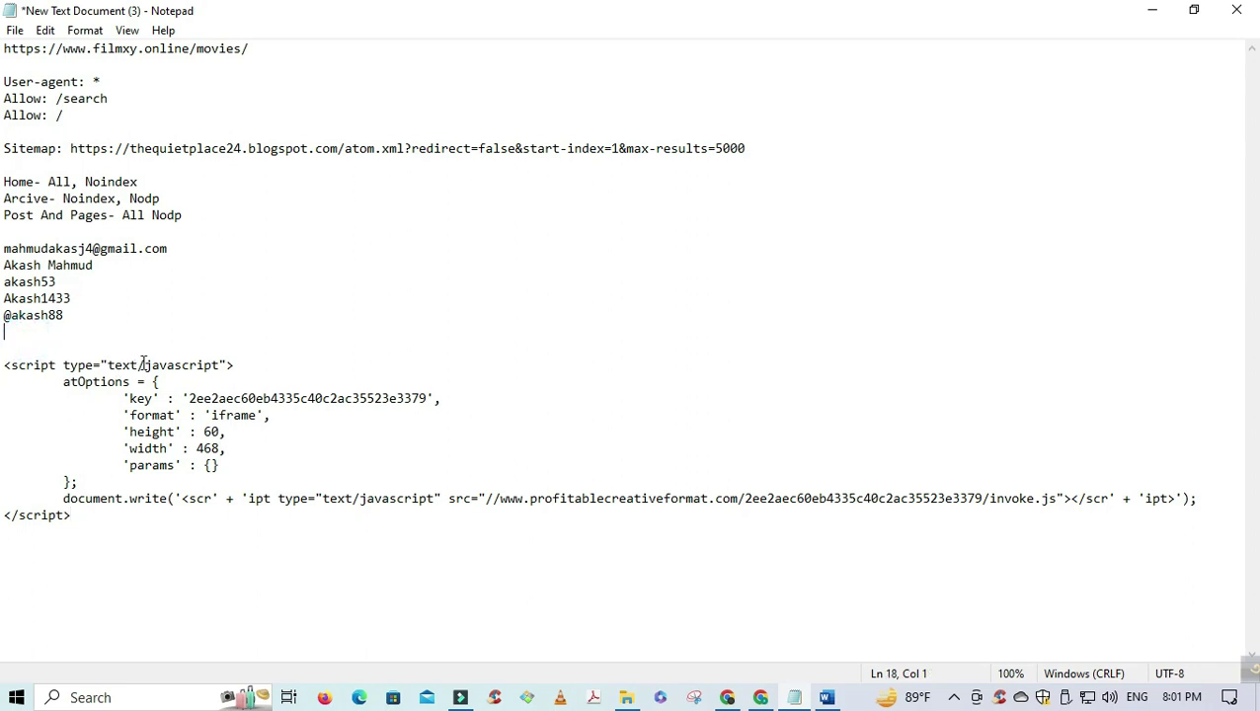
- Add the heading "Fast Add" above the pasted banner script in the notes
{"action": "key", "text": "Return"}
{"action": "key", "text": "Return"}
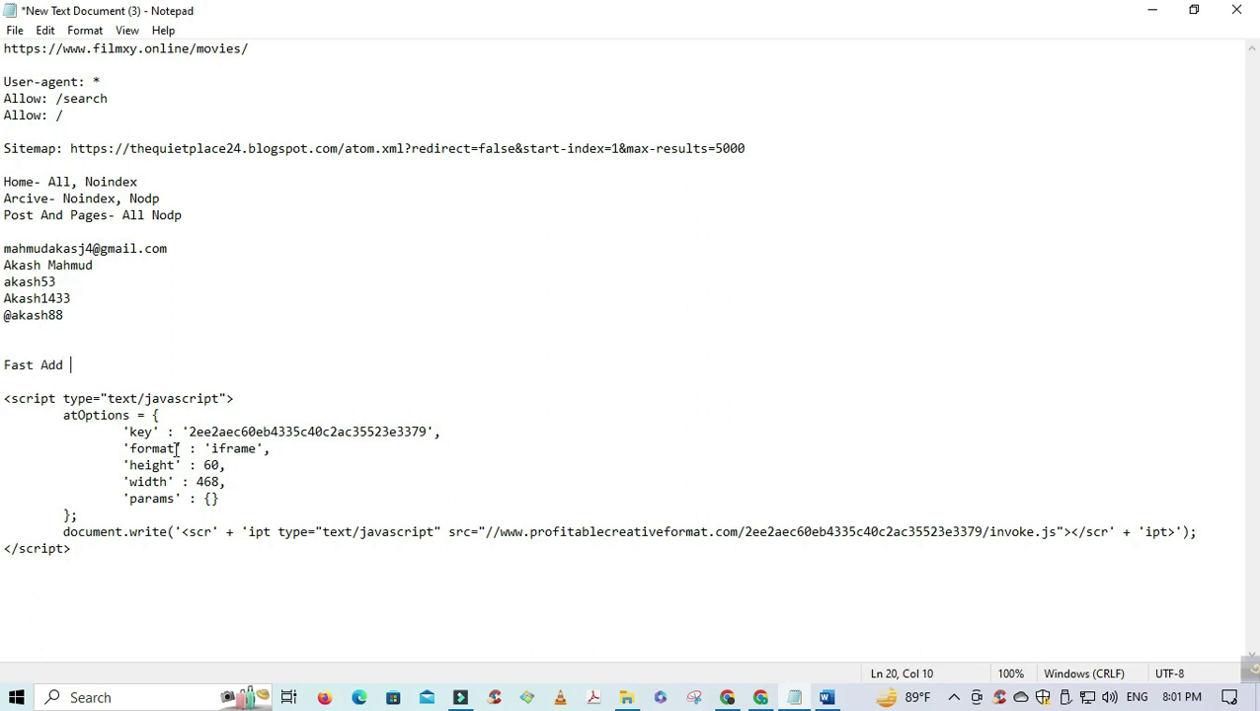
{"action": "left_click", "coordinate": [160, 605]}
- Switch back to the Adsterra websites page in Chrome and close the Banner 468x60 code dialog
{"action": "left_click", "coordinate": [761, 698]}
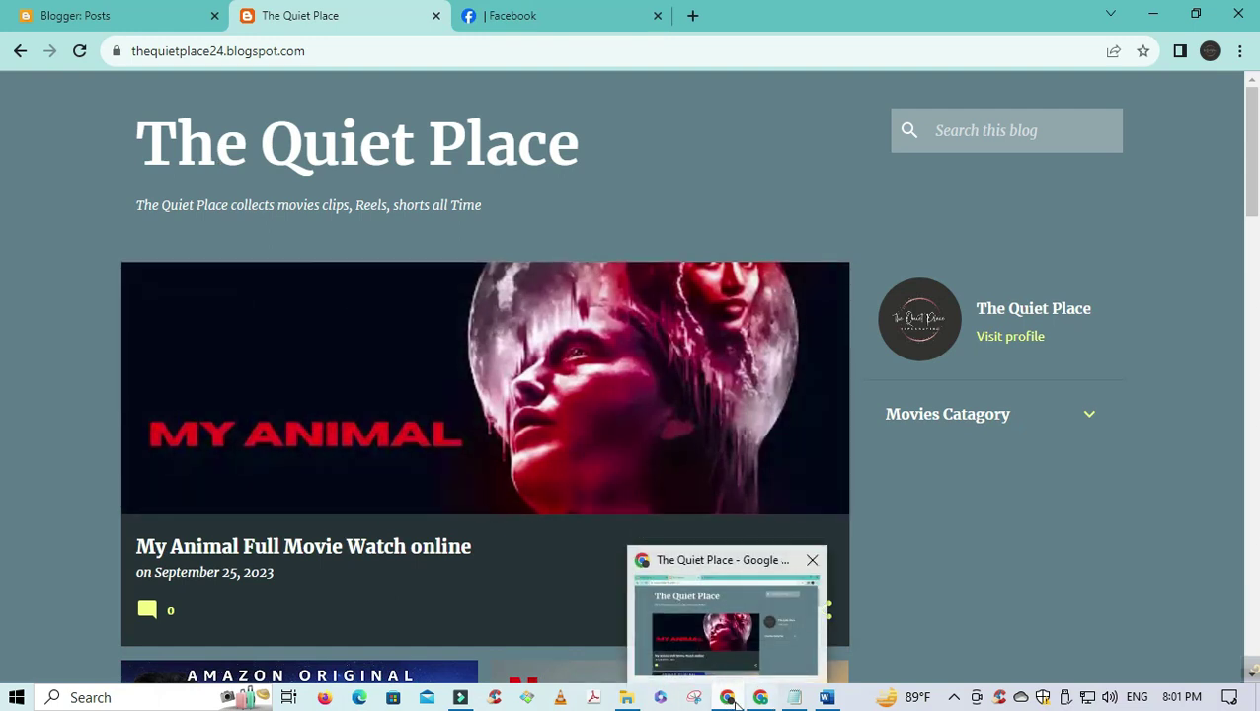
{"action": "left_click", "coordinate": [761, 698]}
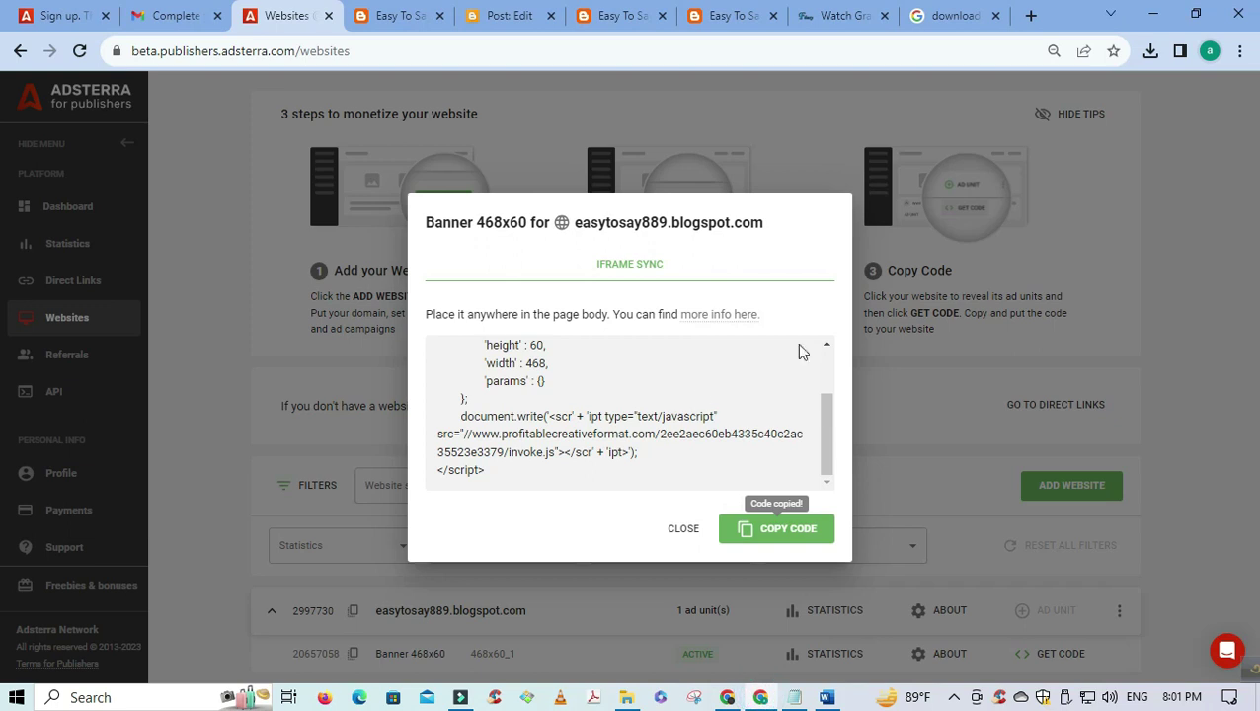
{"action": "left_click", "coordinate": [679, 541]}
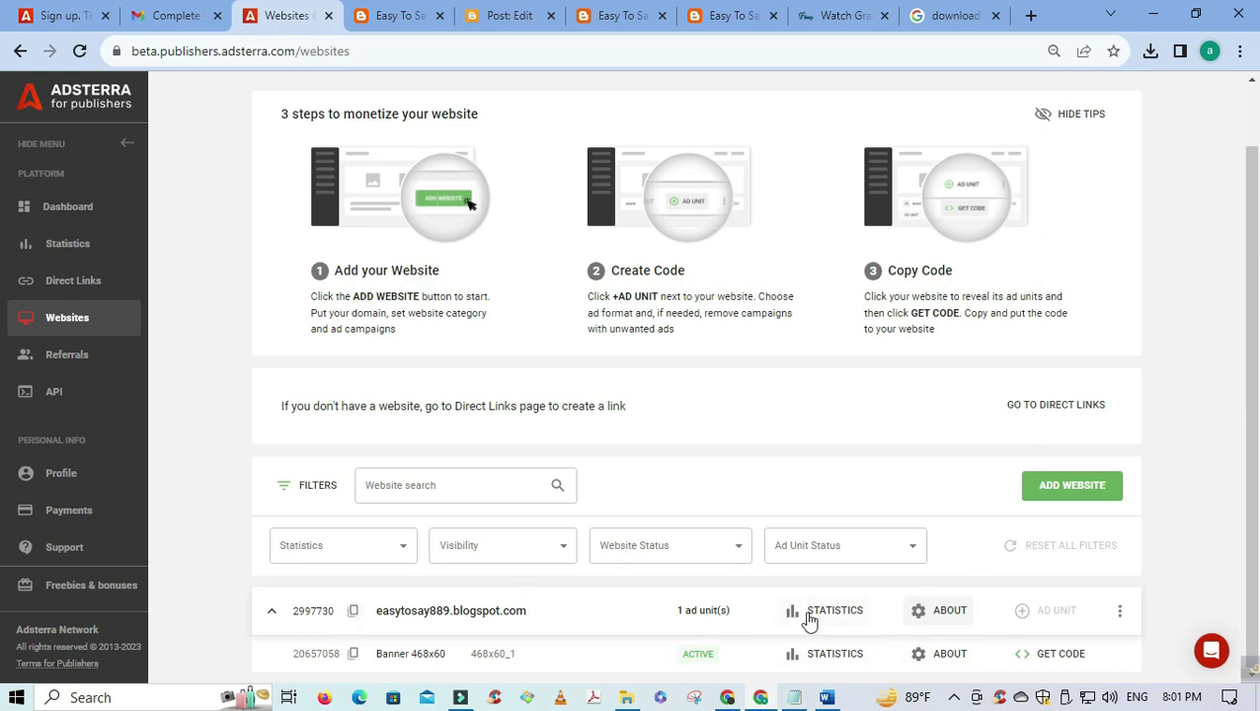
{"action": "left_click", "coordinate": [274, 614]}
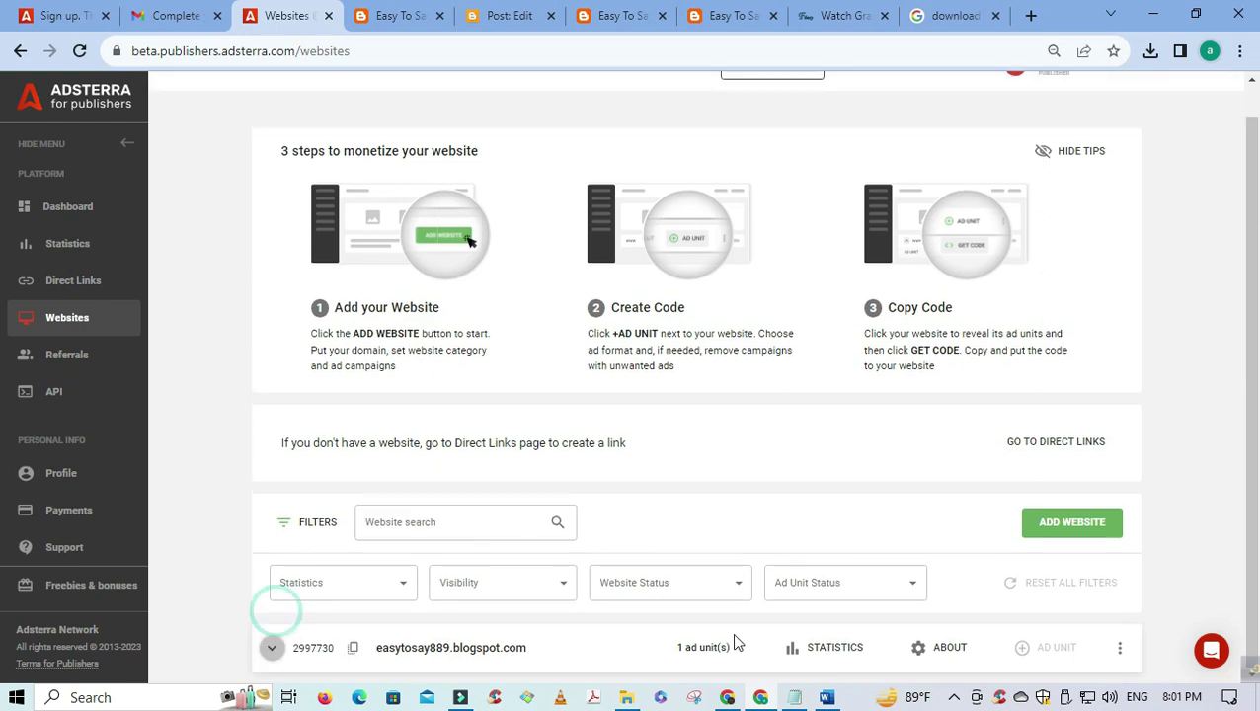
{"action": "left_click", "coordinate": [1119, 650]}
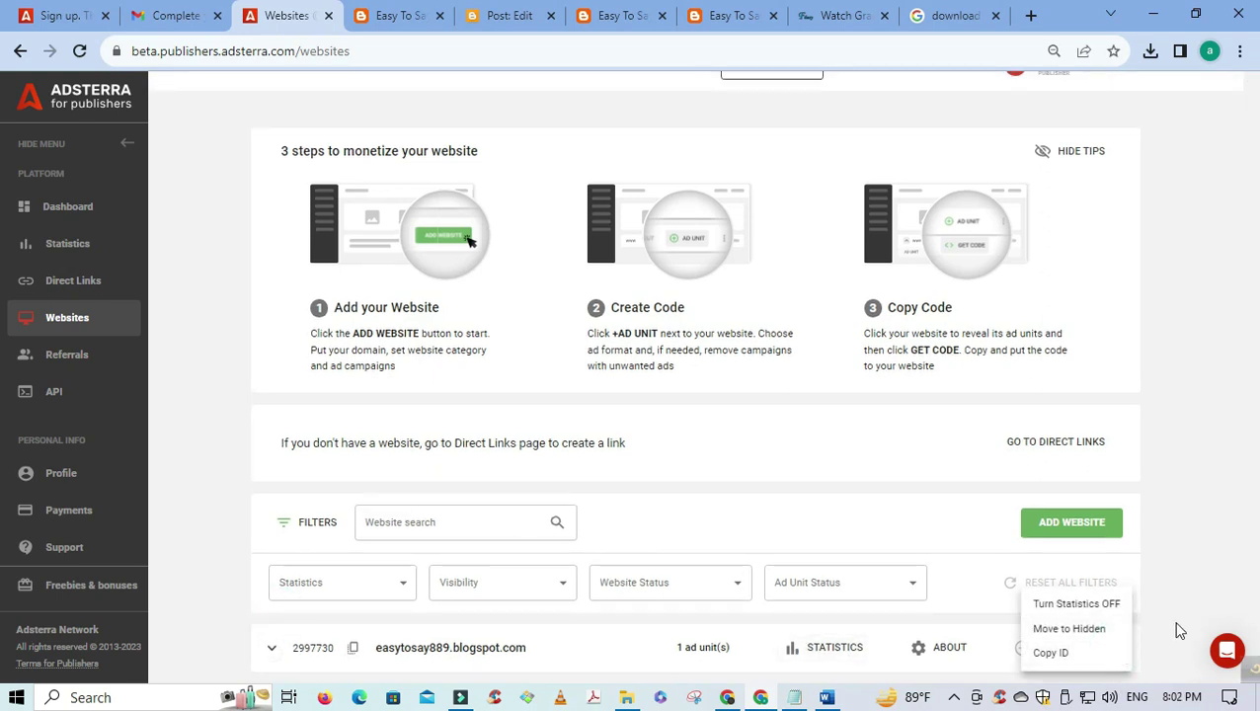
{"action": "left_click", "coordinate": [475, 647]}
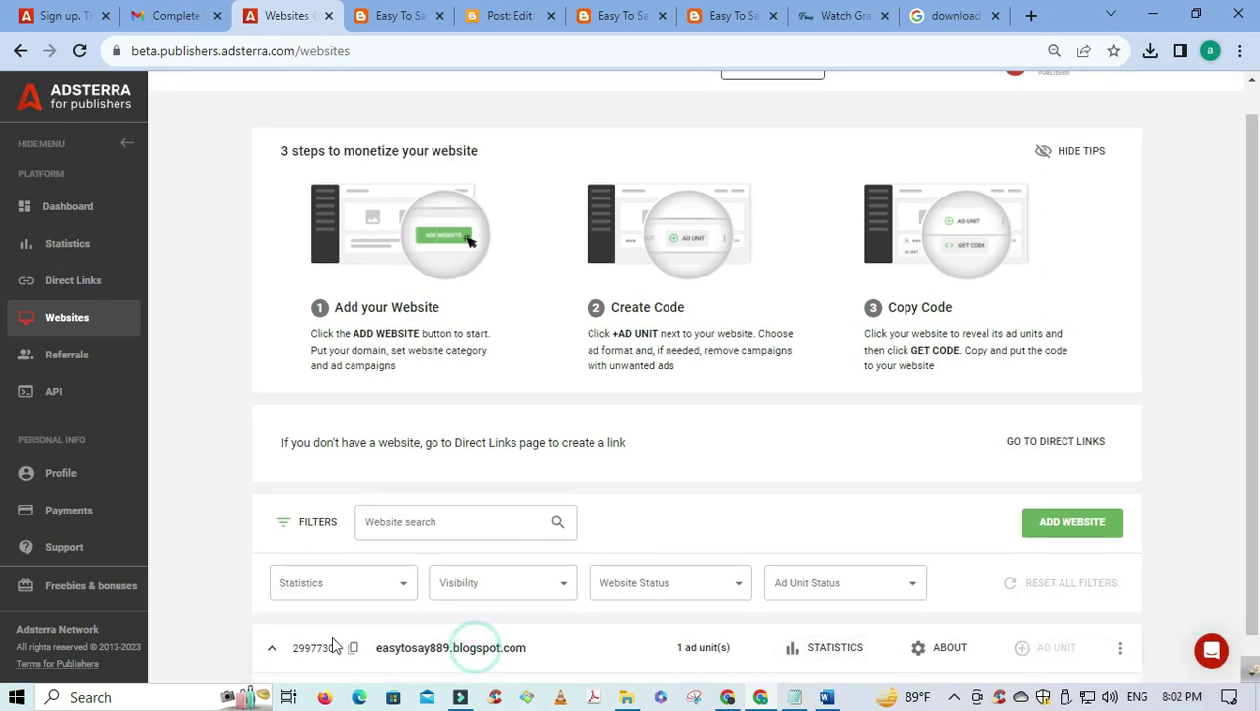
{"action": "left_click", "coordinate": [331, 649]}
{"action": "left_click", "coordinate": [272, 648]}
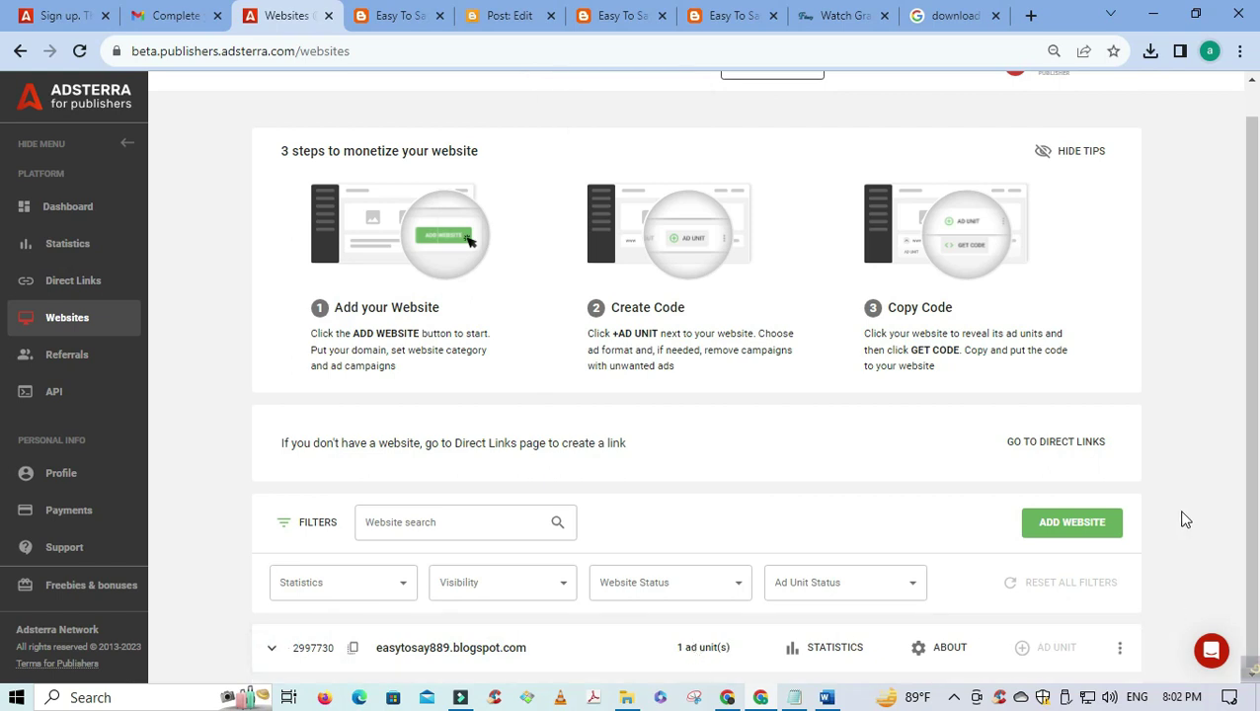
- Review the About details of the Banner 468x60 ad unit and close them without saving
{"action": "key", "text": "ctrl+minus"}
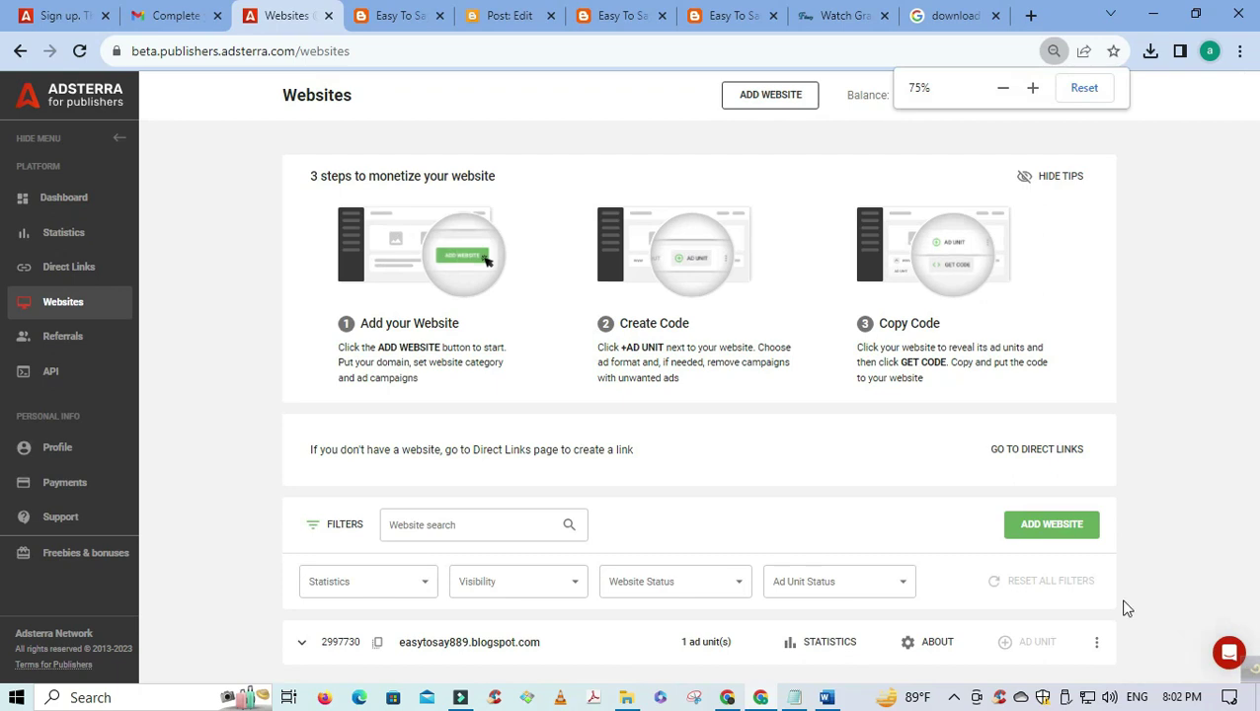
{"action": "left_click", "coordinate": [302, 642]}
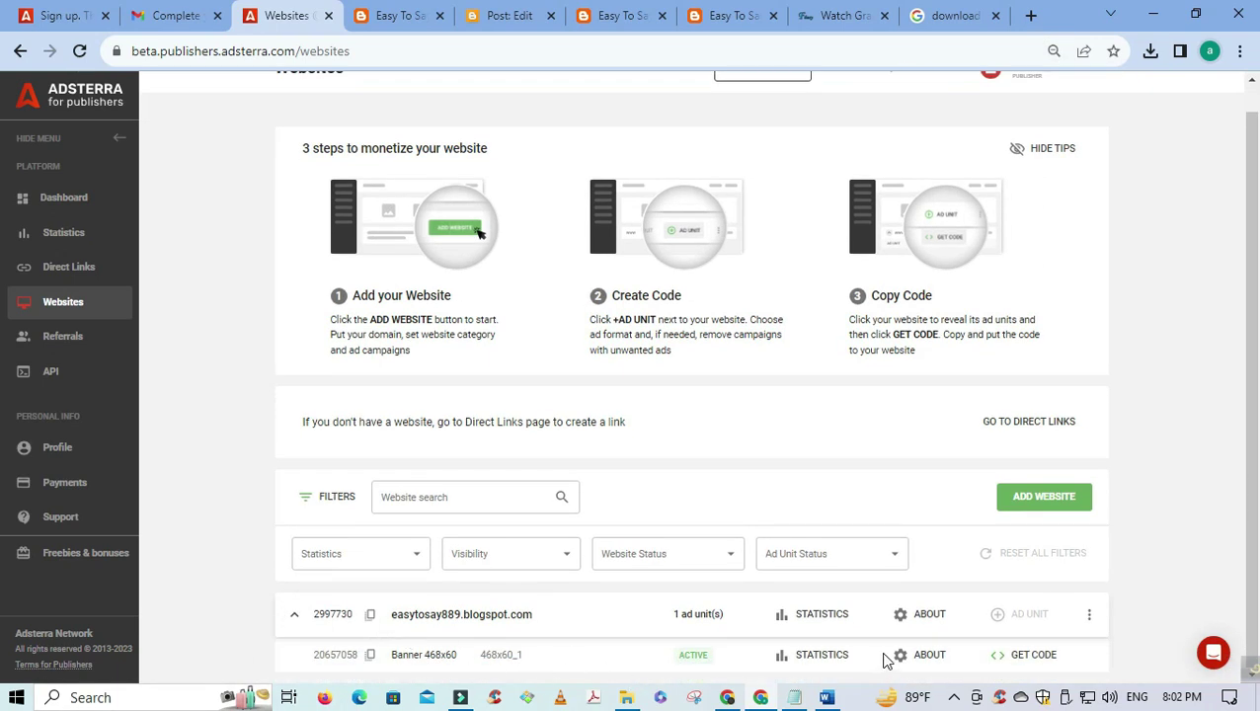
{"action": "left_click", "coordinate": [938, 659]}
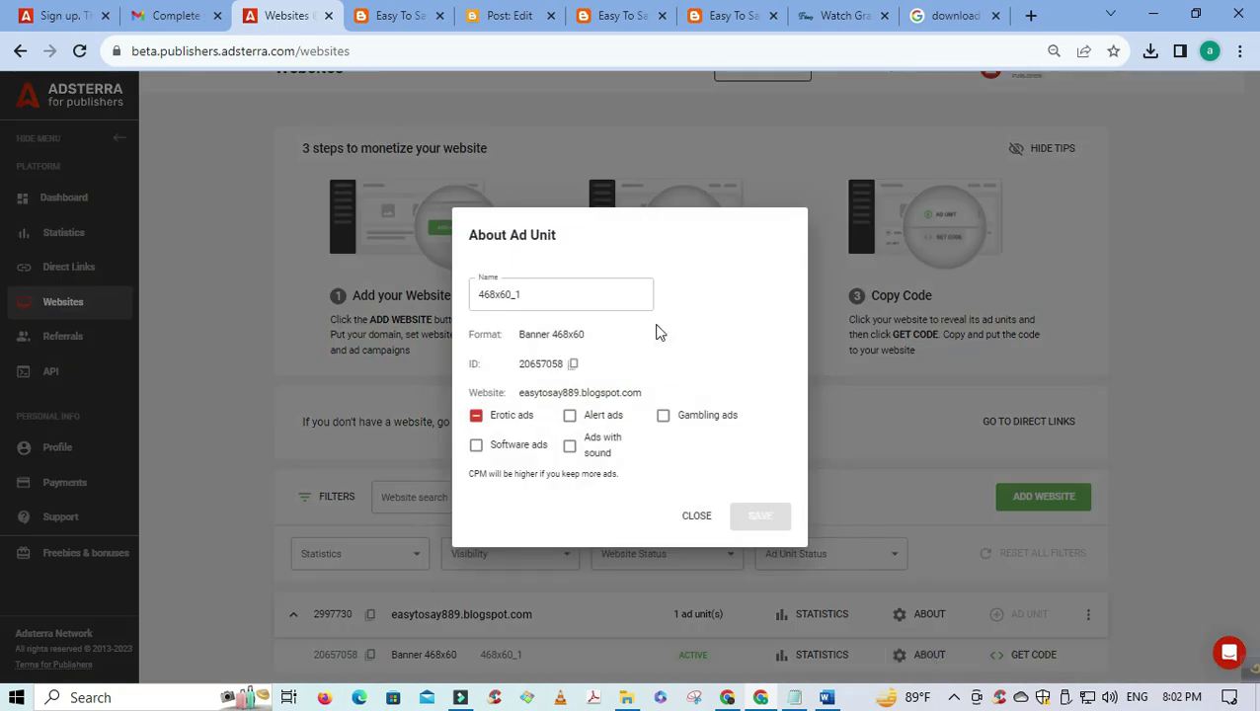
{"action": "left_click", "coordinate": [541, 295]}
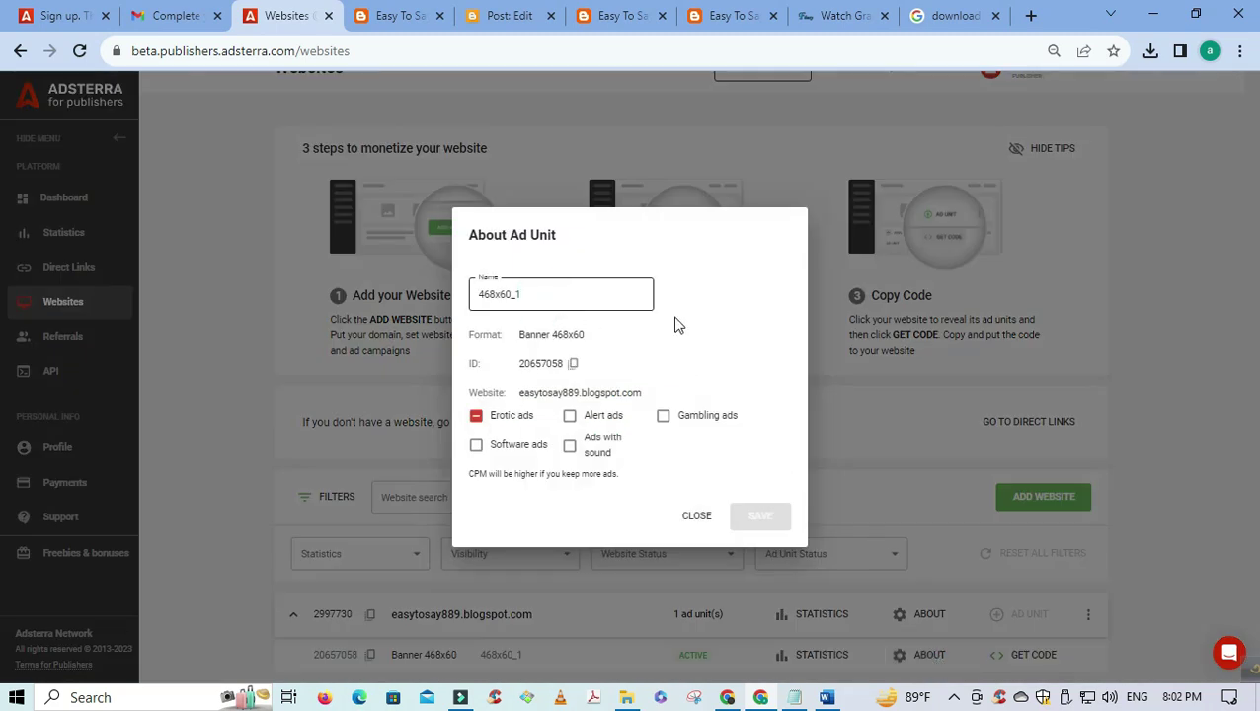
{"action": "left_click", "coordinate": [693, 517]}
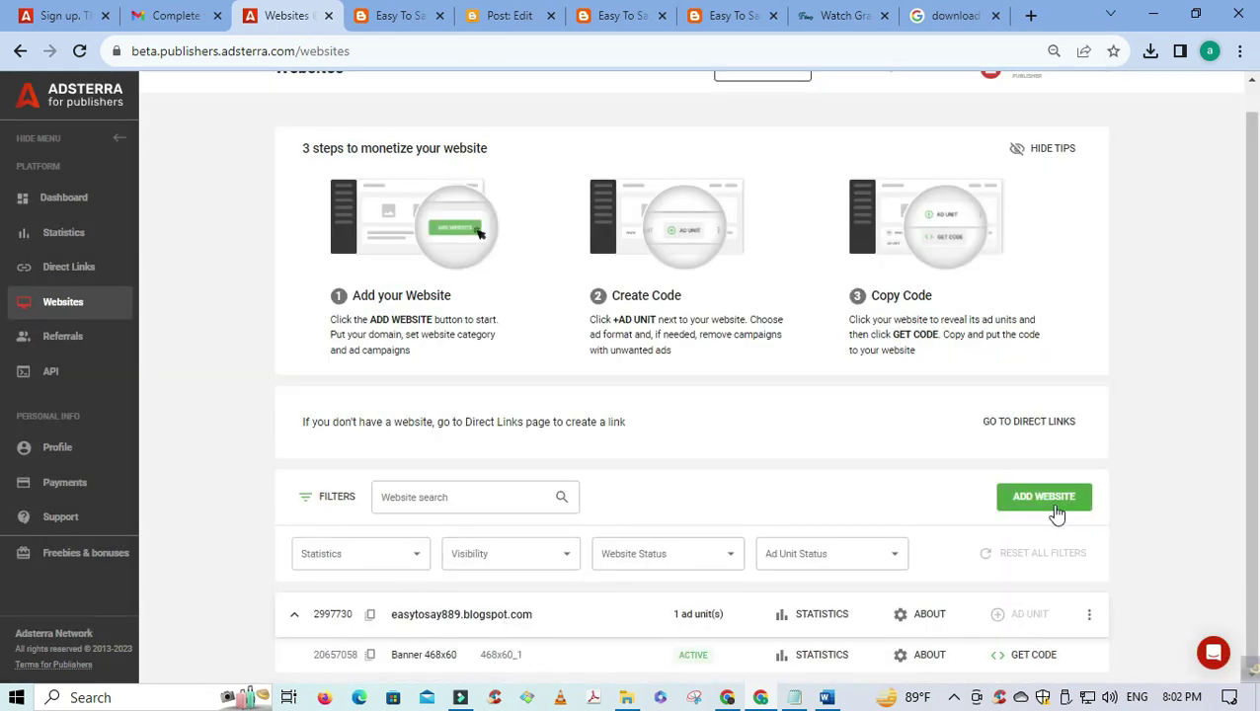
{"action": "left_click", "coordinate": [1086, 615]}
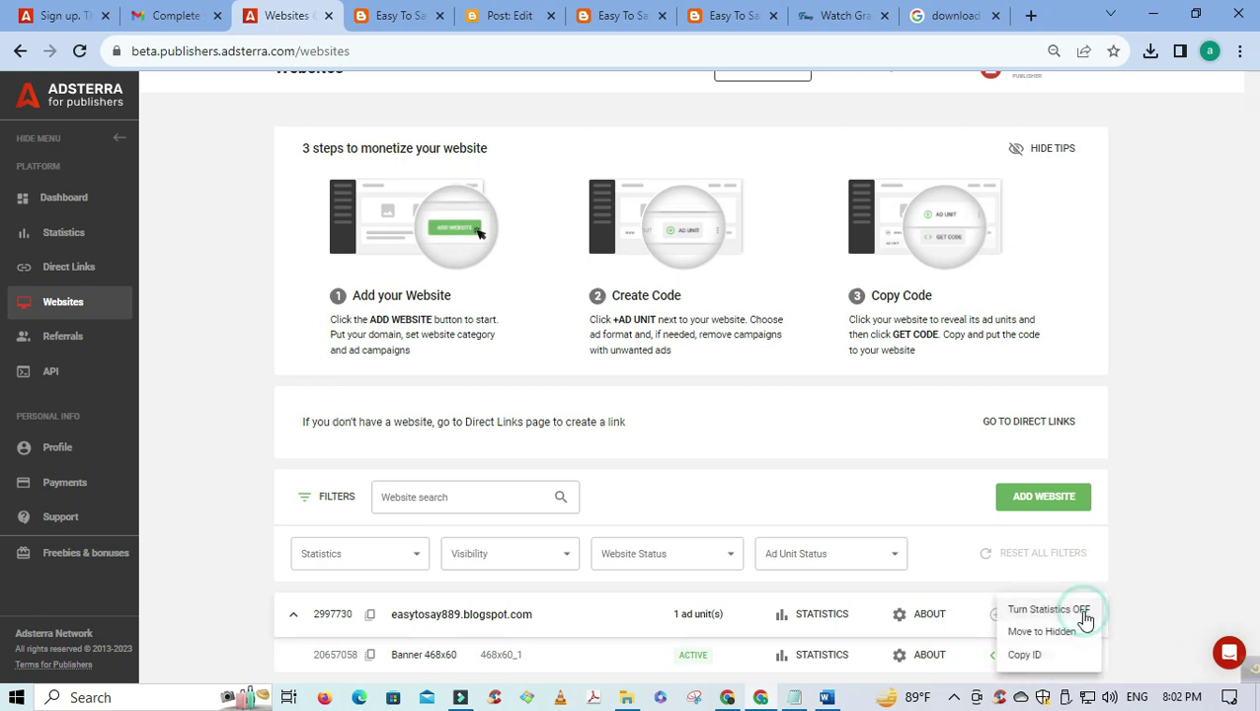
{"action": "left_click", "coordinate": [1136, 598]}
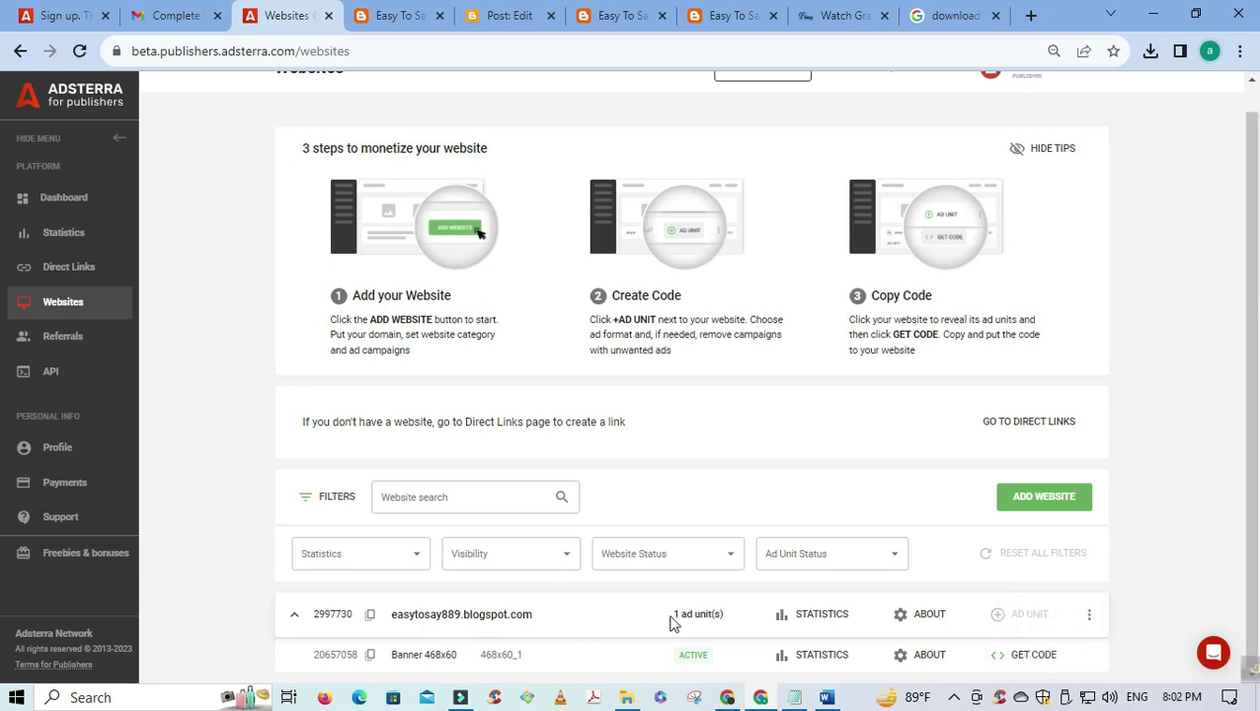
{"action": "left_click", "coordinate": [461, 617]}
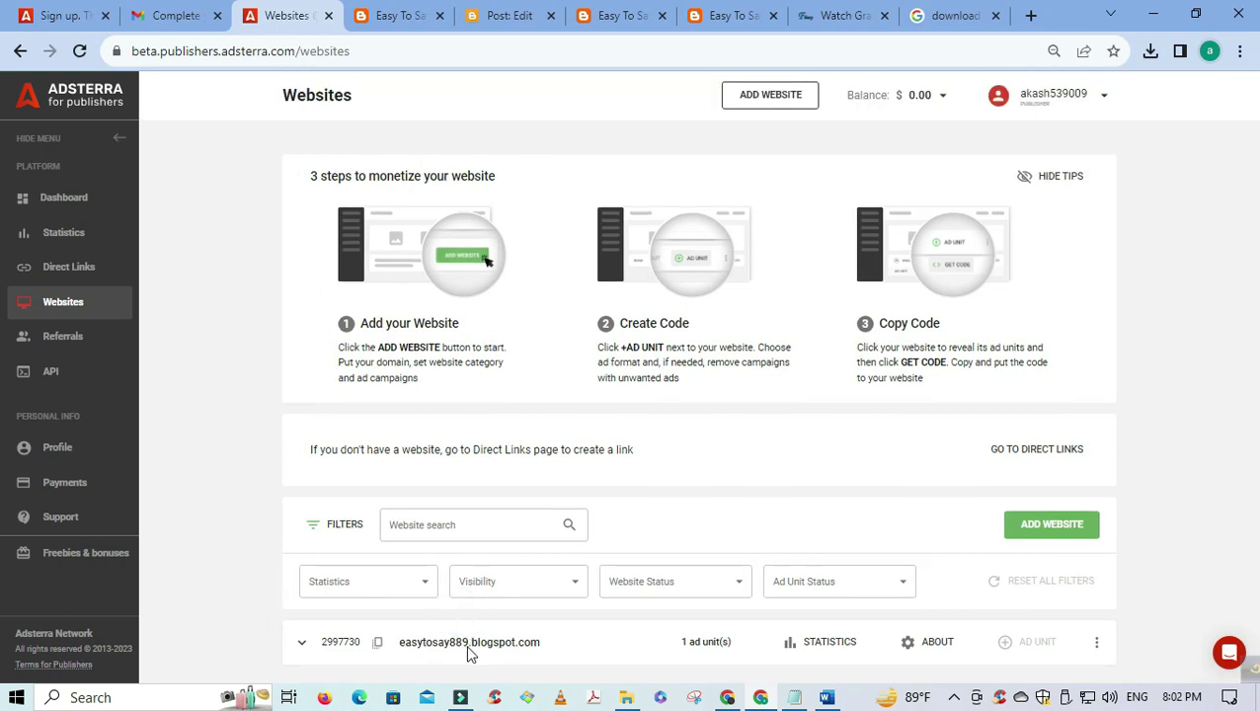
- Reload the websites page and add a Banner 728x90 ad unit to easytosay889.blogspot.com
{"action": "left_click", "coordinate": [83, 54]}
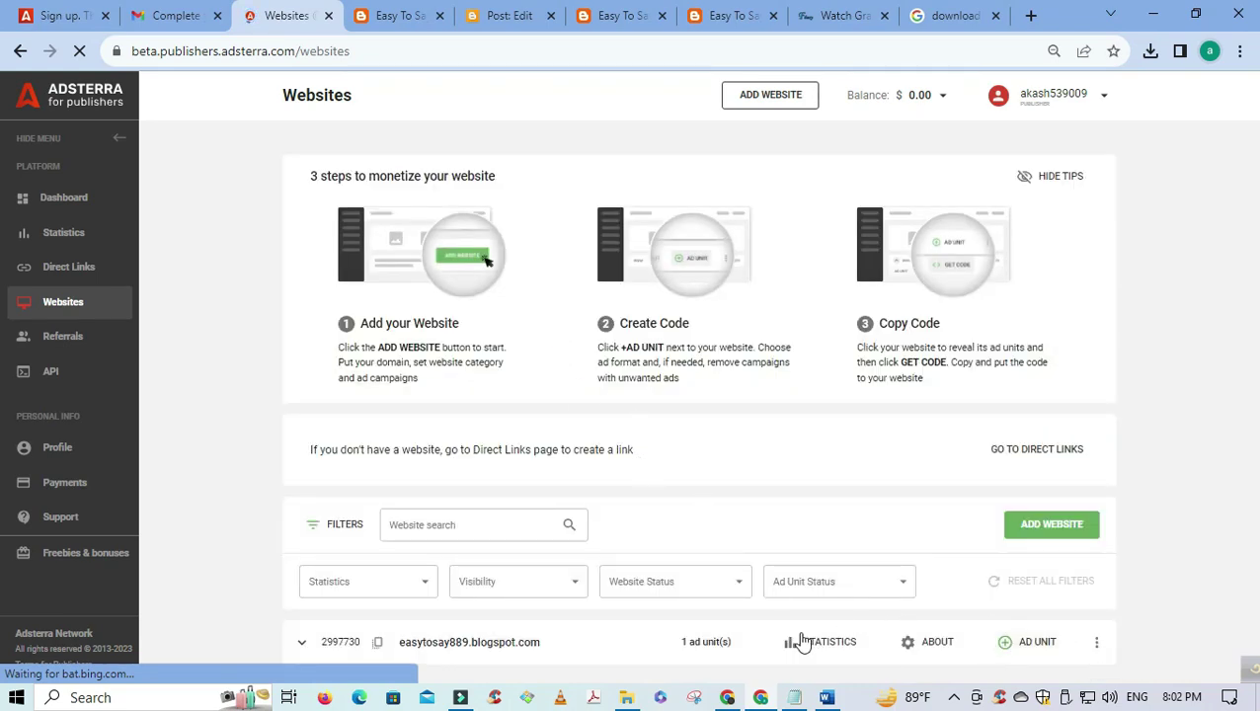
{"action": "left_click", "coordinate": [1037, 645]}
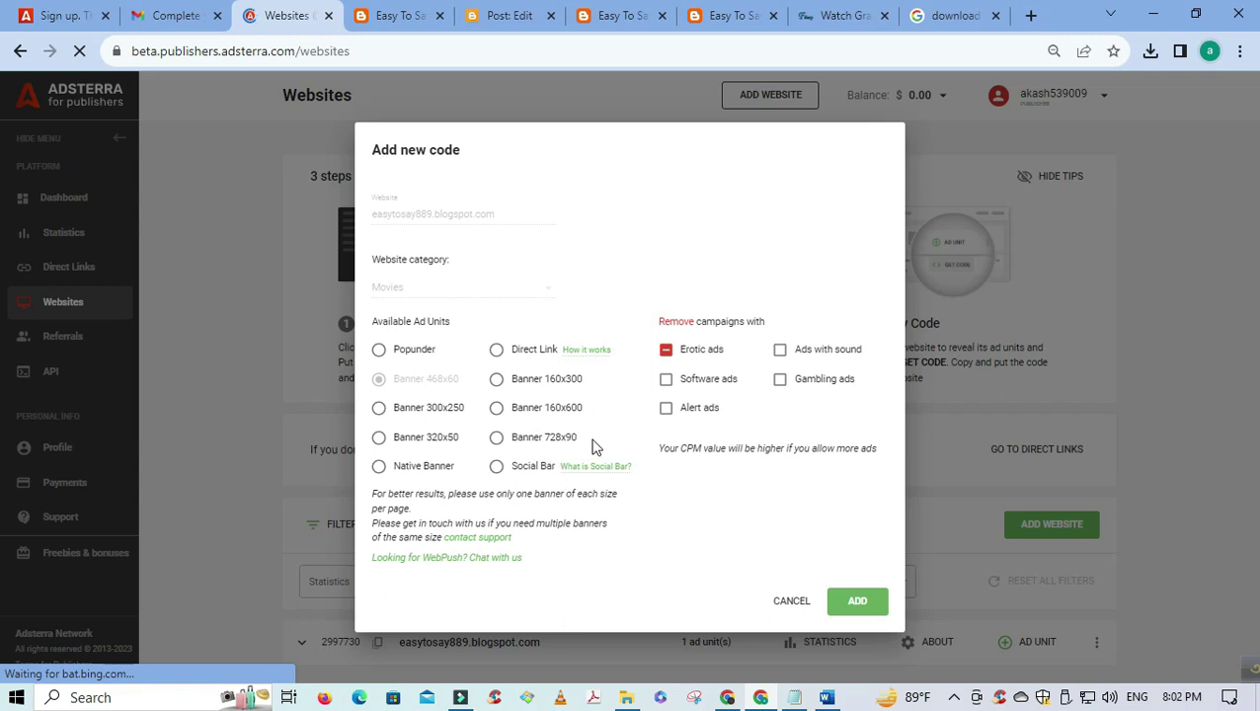
{"action": "left_click", "coordinate": [542, 443]}
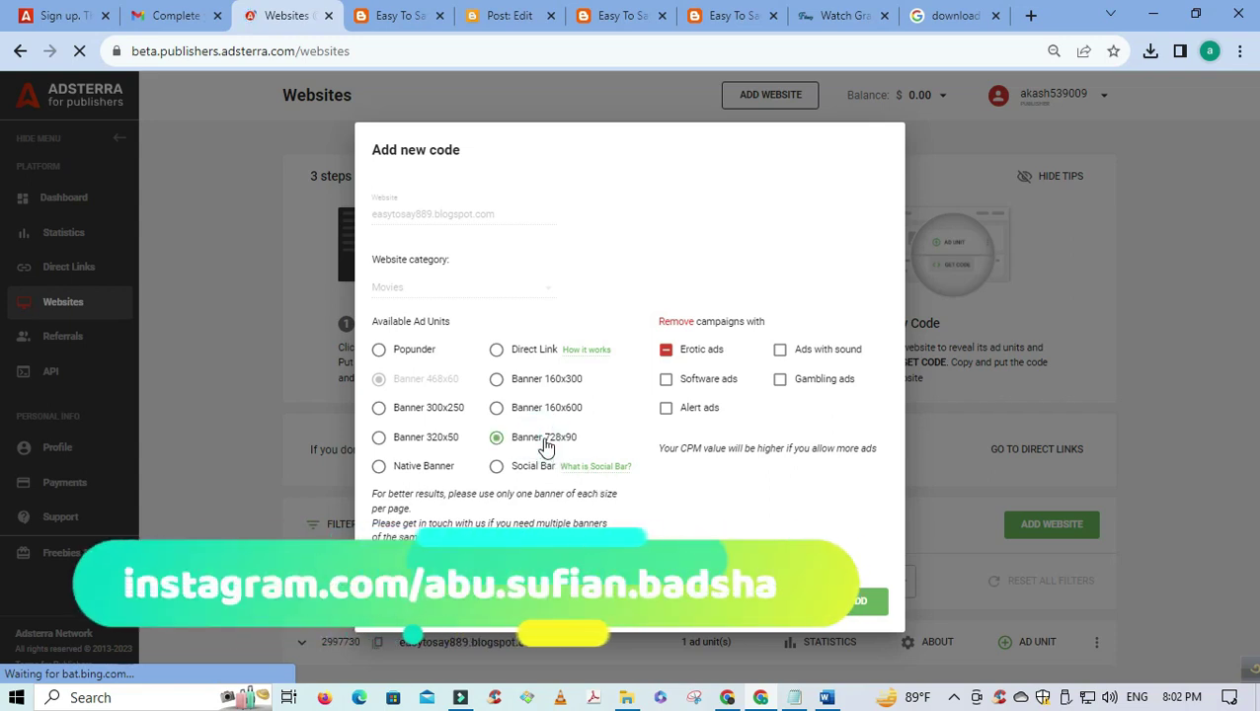
{"action": "key", "text": "Return"}
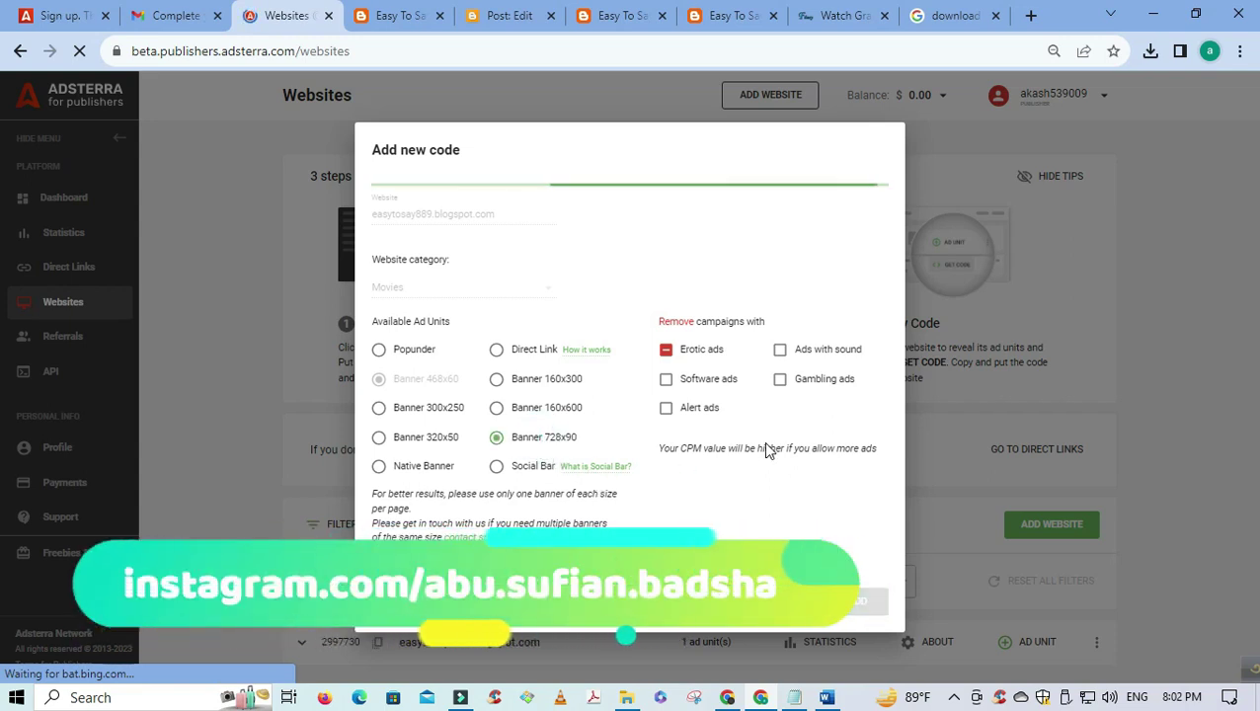
{"action": "left_click", "coordinate": [720, 423]}
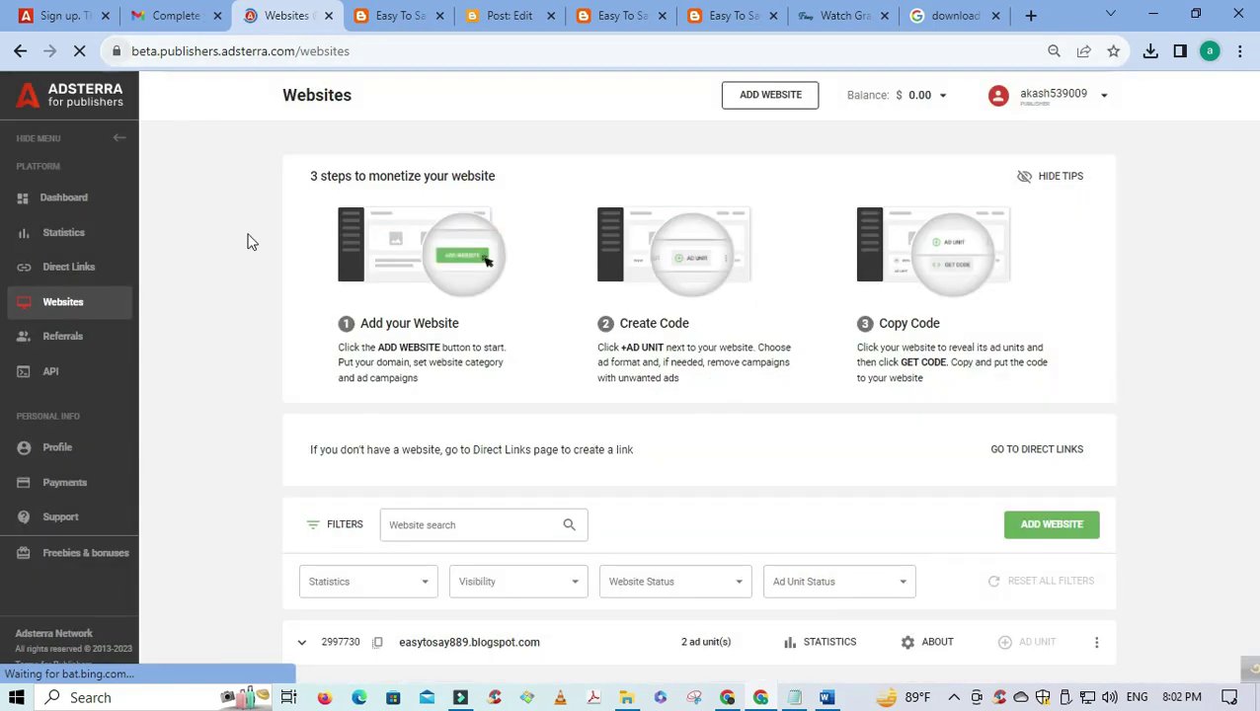
- Reload the websites page and expand the ad unit list of easytosay889.blogspot.com until the Banner 728x90 code can be retrieved
{"action": "left_click", "coordinate": [80, 52]}
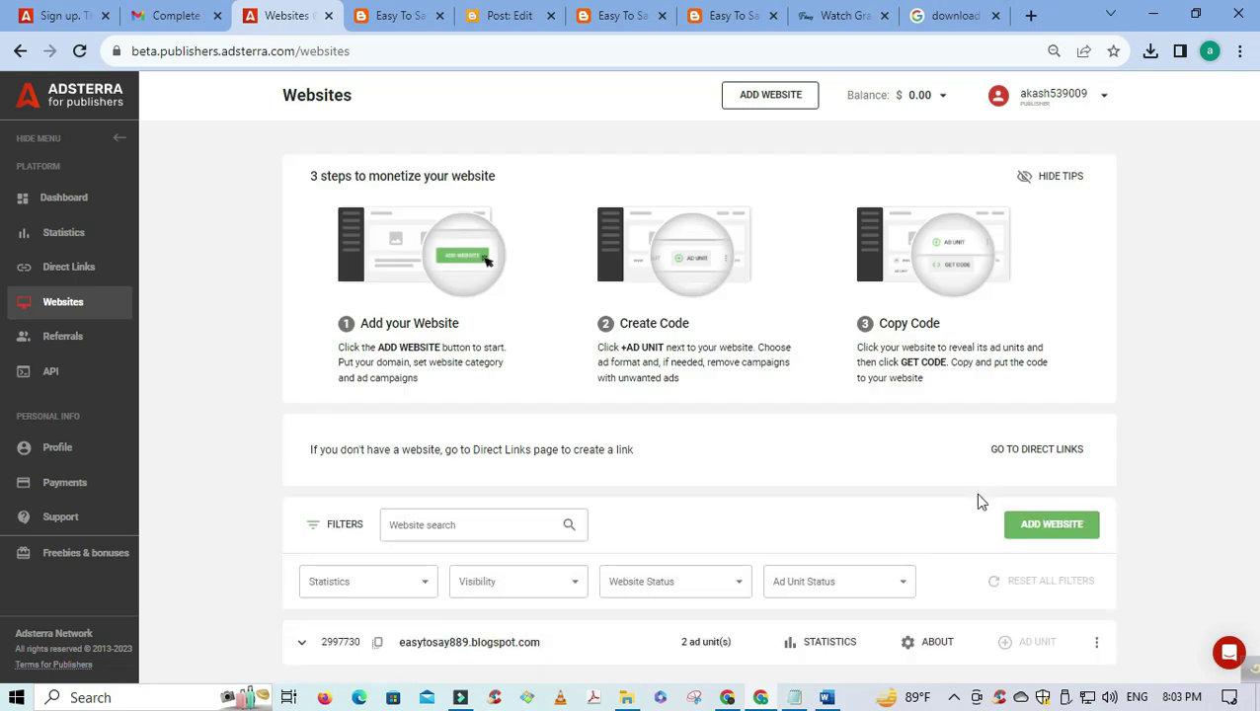
{"action": "left_click", "coordinate": [301, 642]}
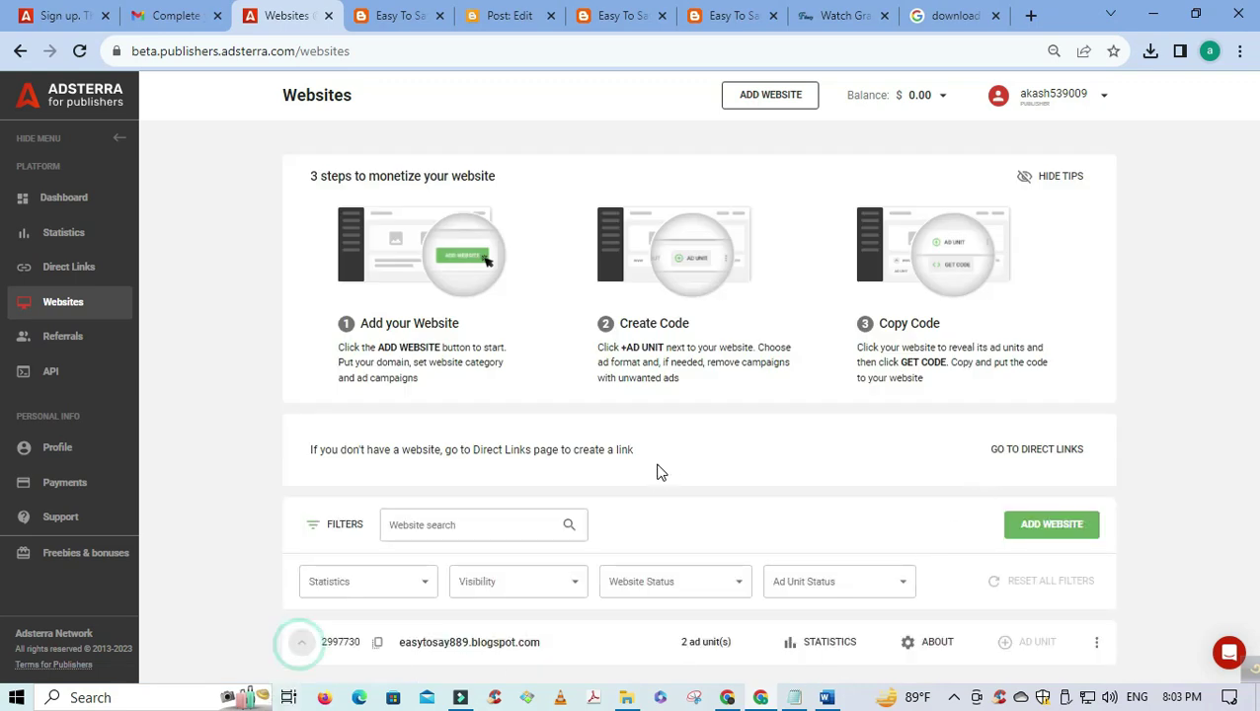
{"action": "scroll", "coordinate": [603, 544], "scroll_direction": "down", "scroll_amount": 1}
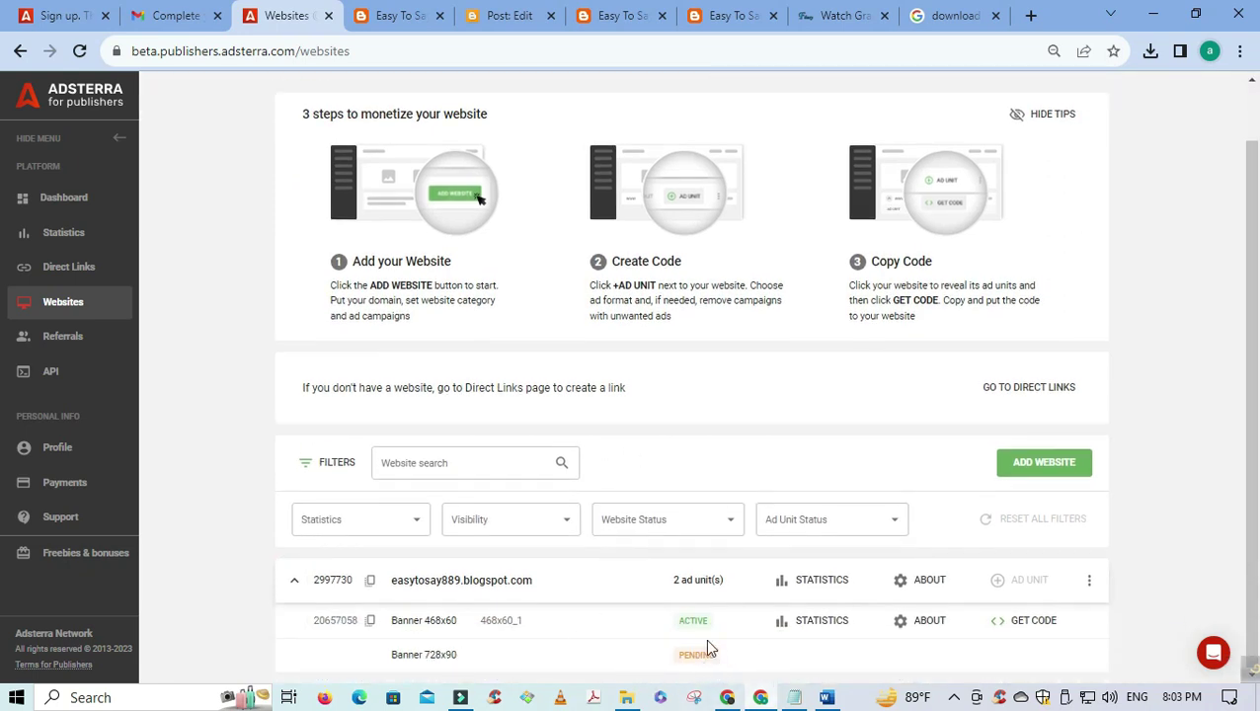
{"action": "left_click", "coordinate": [80, 50]}
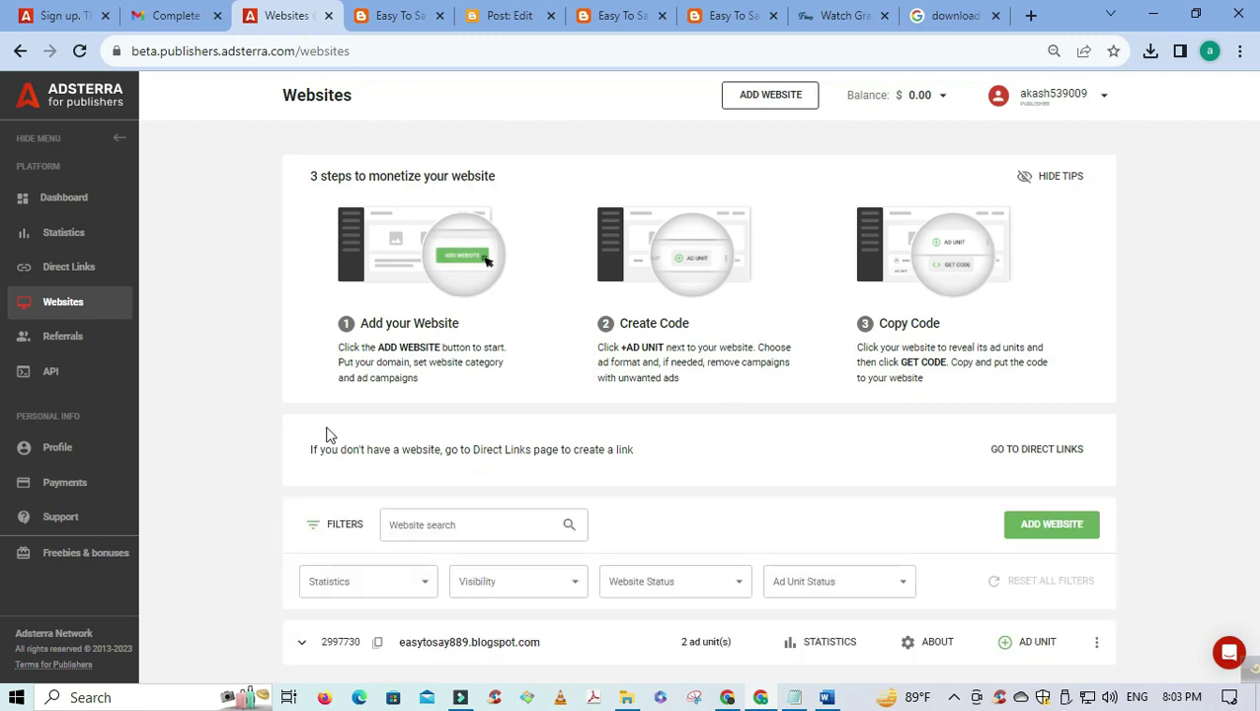
{"action": "left_click", "coordinate": [301, 643]}
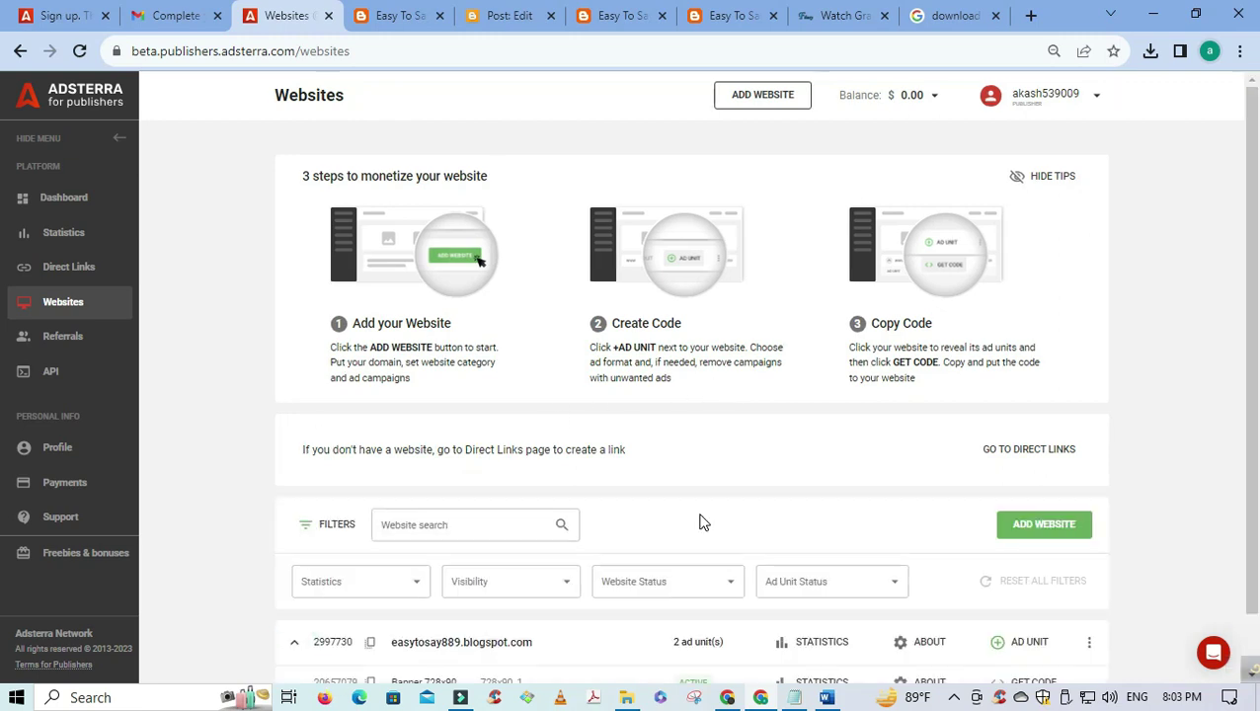
{"action": "scroll", "coordinate": [699, 522], "scroll_direction": "down", "scroll_amount": 1}
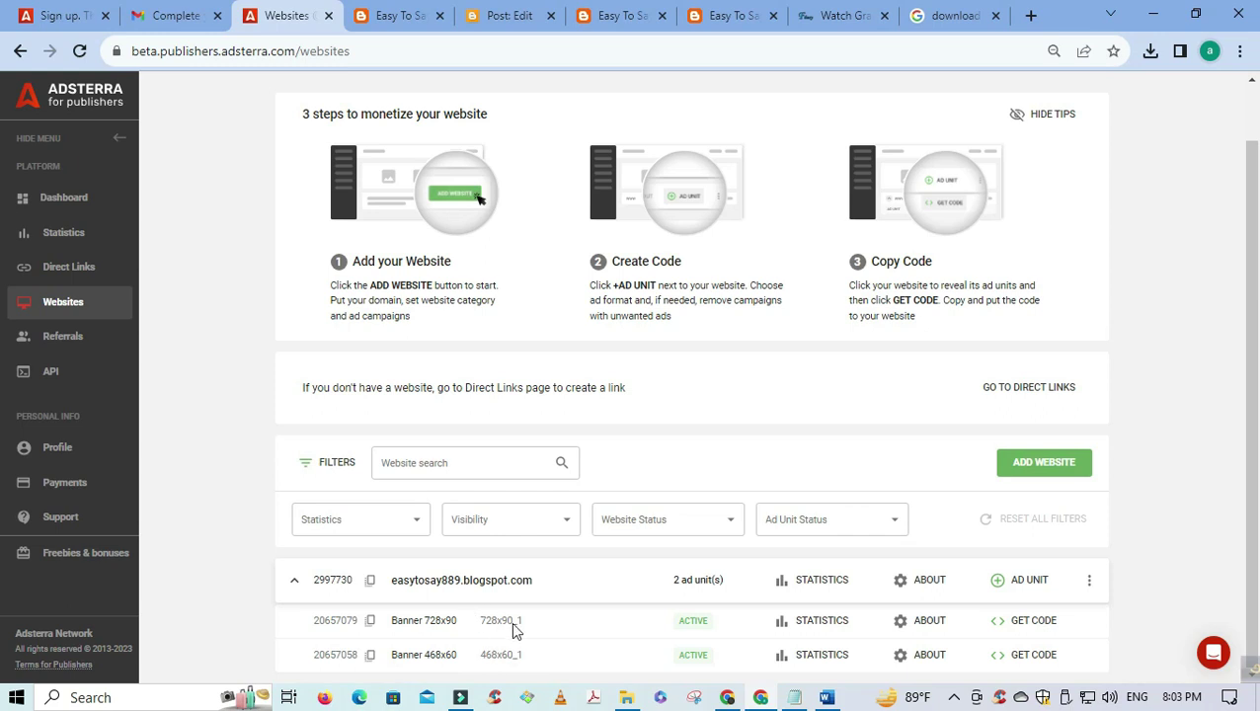
- Copy the Banner 728x90 ad code and paste it into the Notepad notes under the heading "2nd Ads"
{"action": "left_click", "coordinate": [1027, 627]}
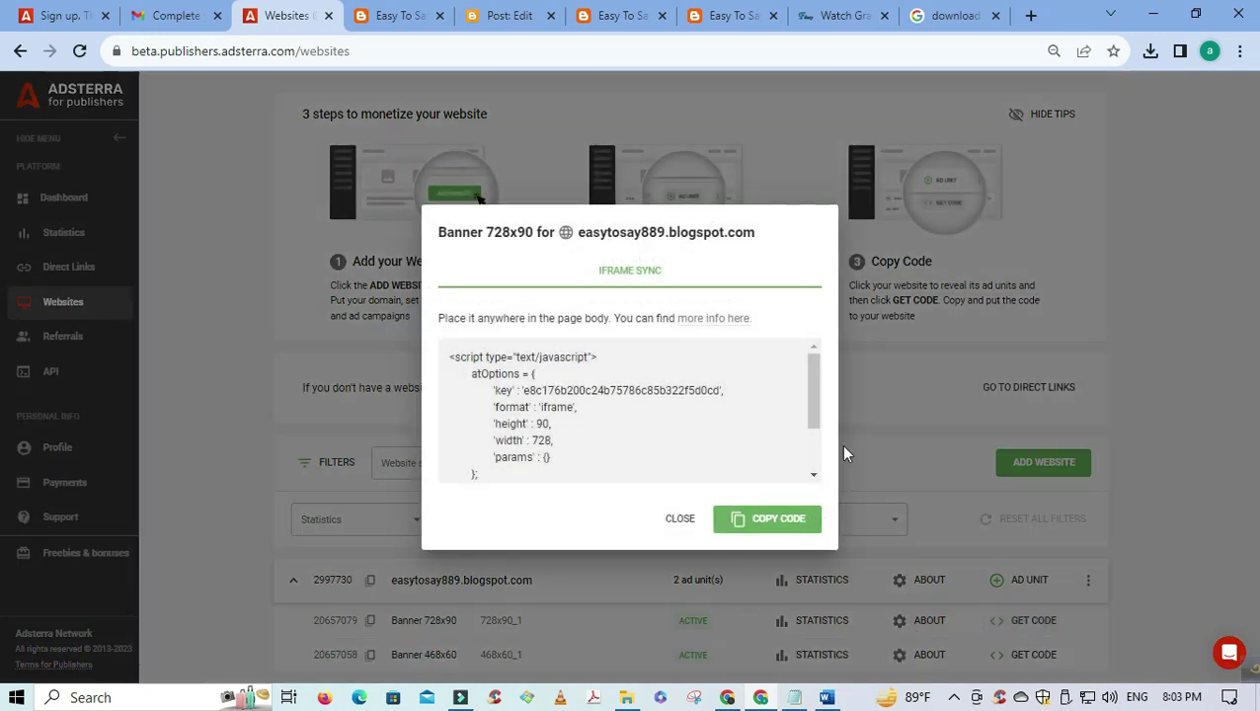
{"action": "left_click", "coordinate": [794, 520]}
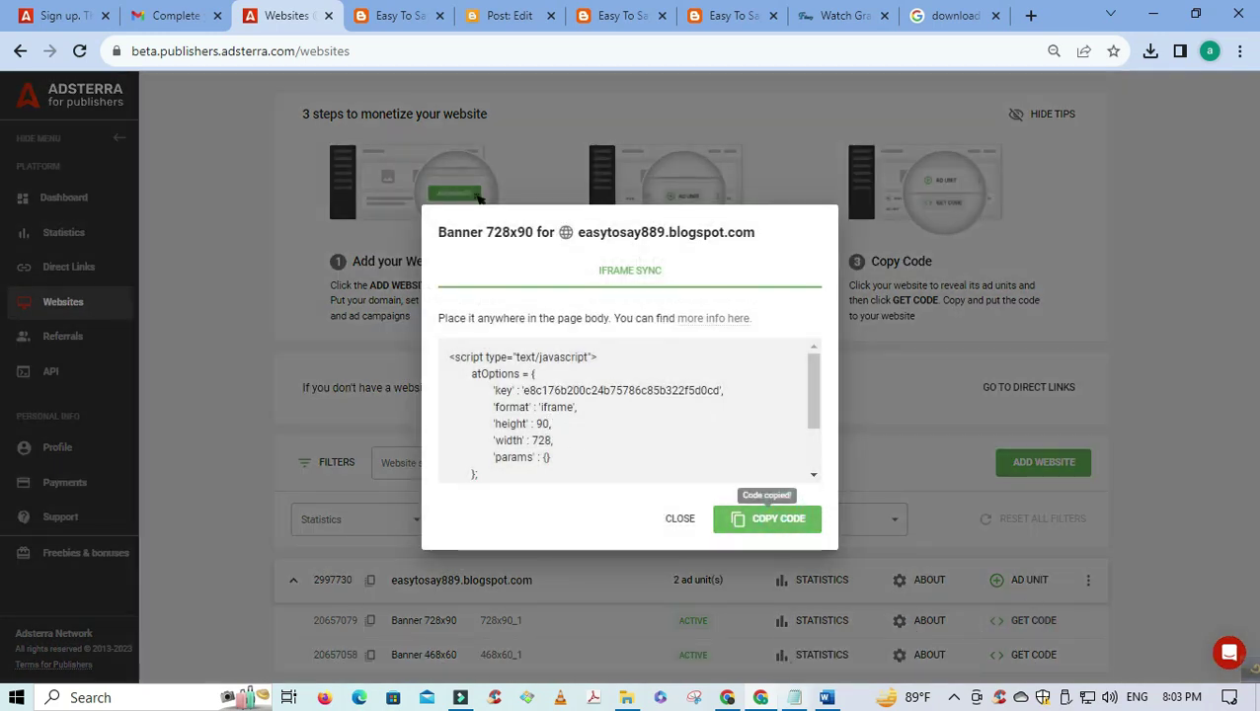
{"action": "left_click", "coordinate": [796, 698]}
{"action": "left_click", "coordinate": [119, 614]}
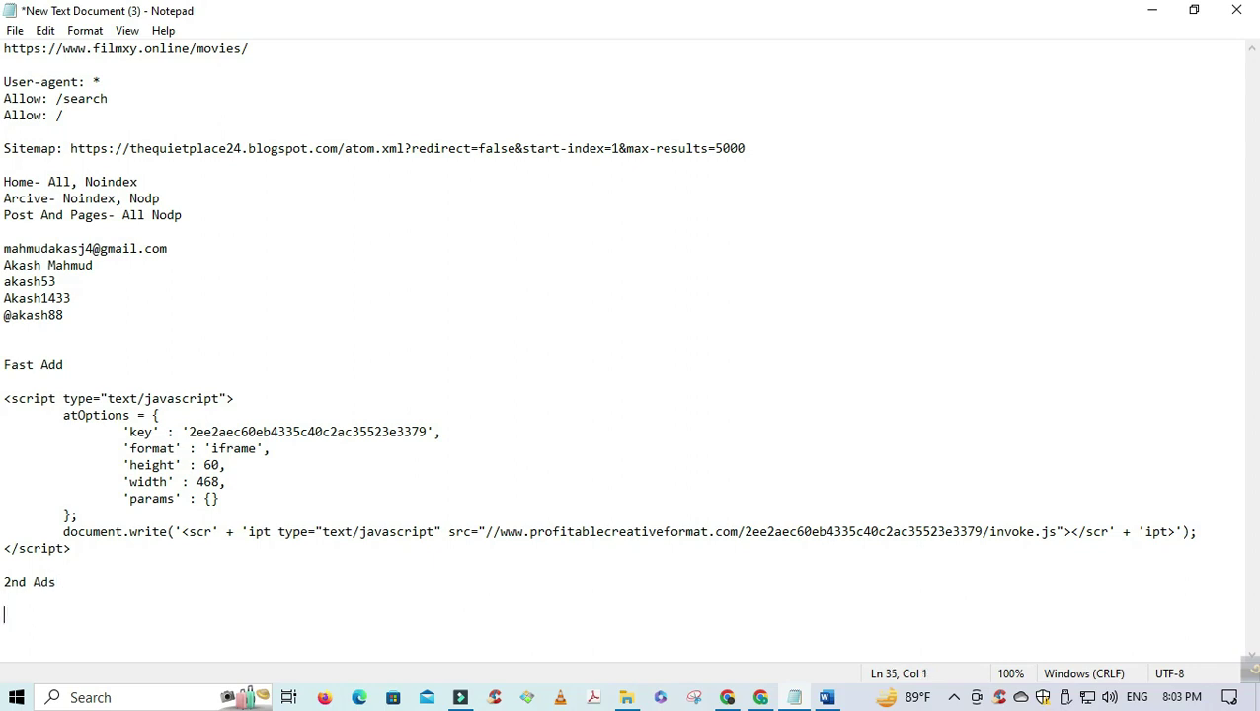
{"action": "key", "text": "ctrl+v"}
{"action": "key", "text": "Return"}
{"action": "key", "text": "Return"}
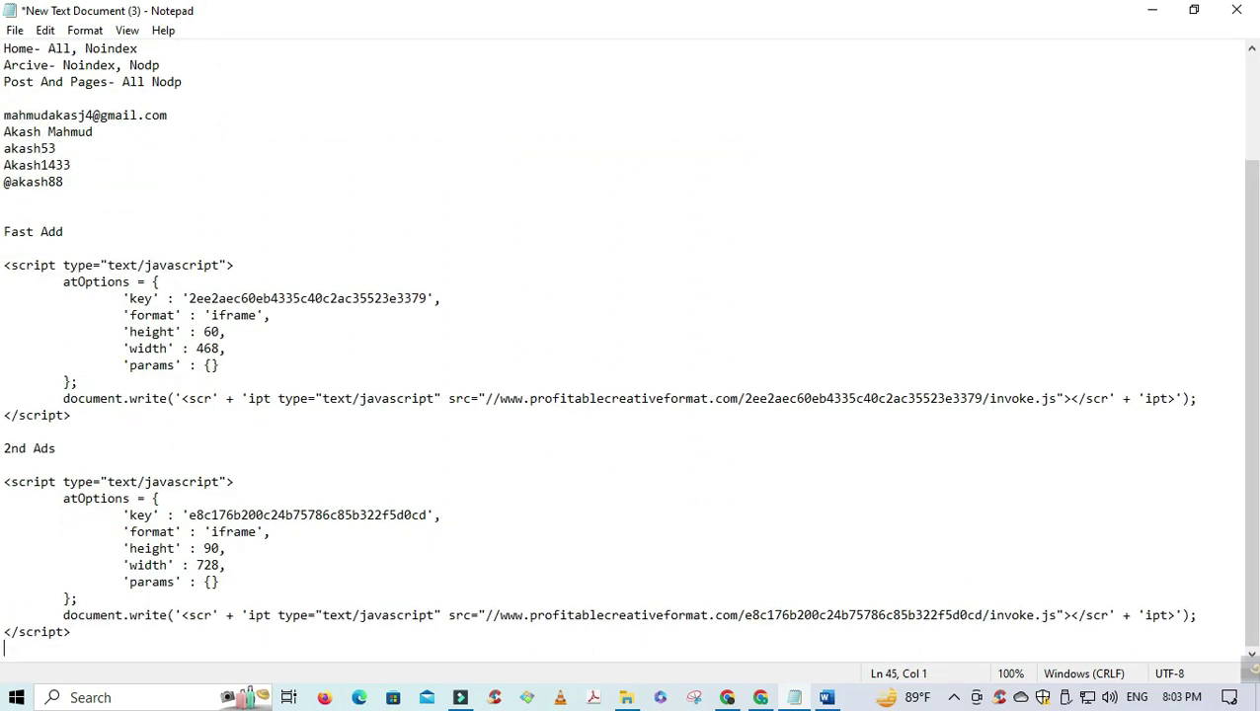
- Save the notes document, then return to Chrome and close the Banner 728x90 code dialog
{"action": "left_click", "coordinate": [16, 30]}
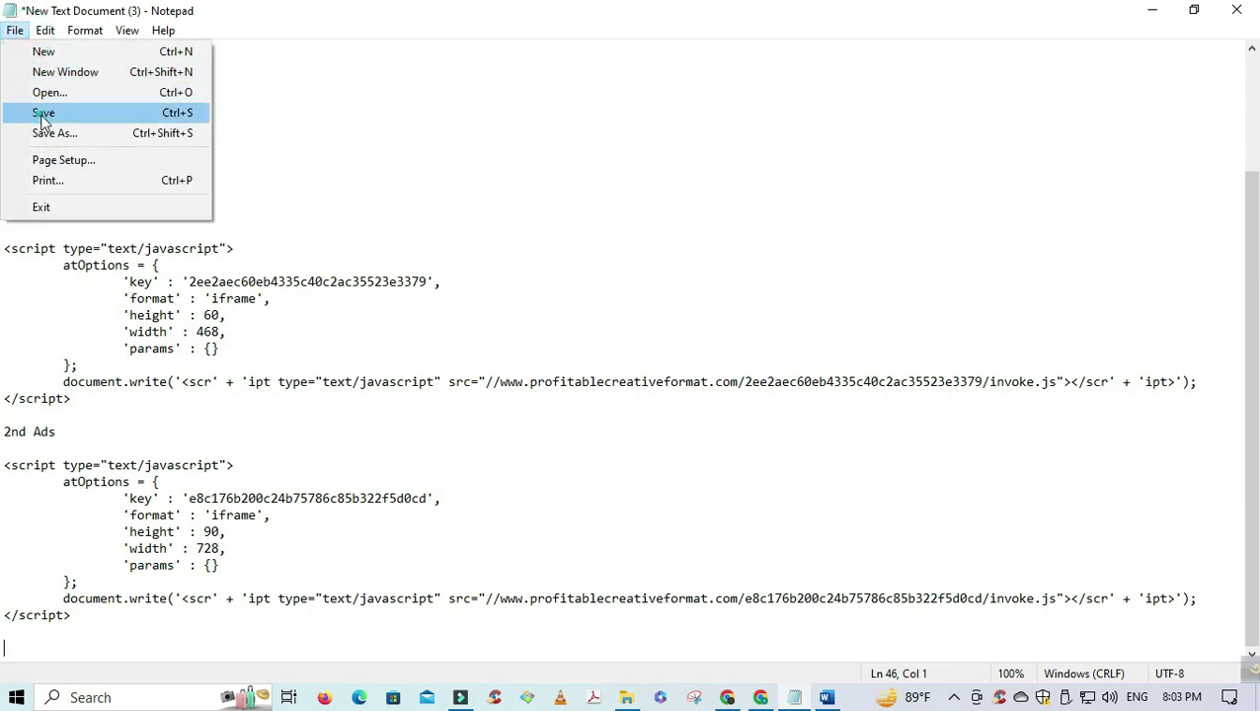
{"action": "left_click", "coordinate": [42, 113]}
{"action": "left_click_drag", "start_coordinate": [204, 316], "coordinate": [248, 343]}
{"action": "left_click", "coordinate": [248, 344]}
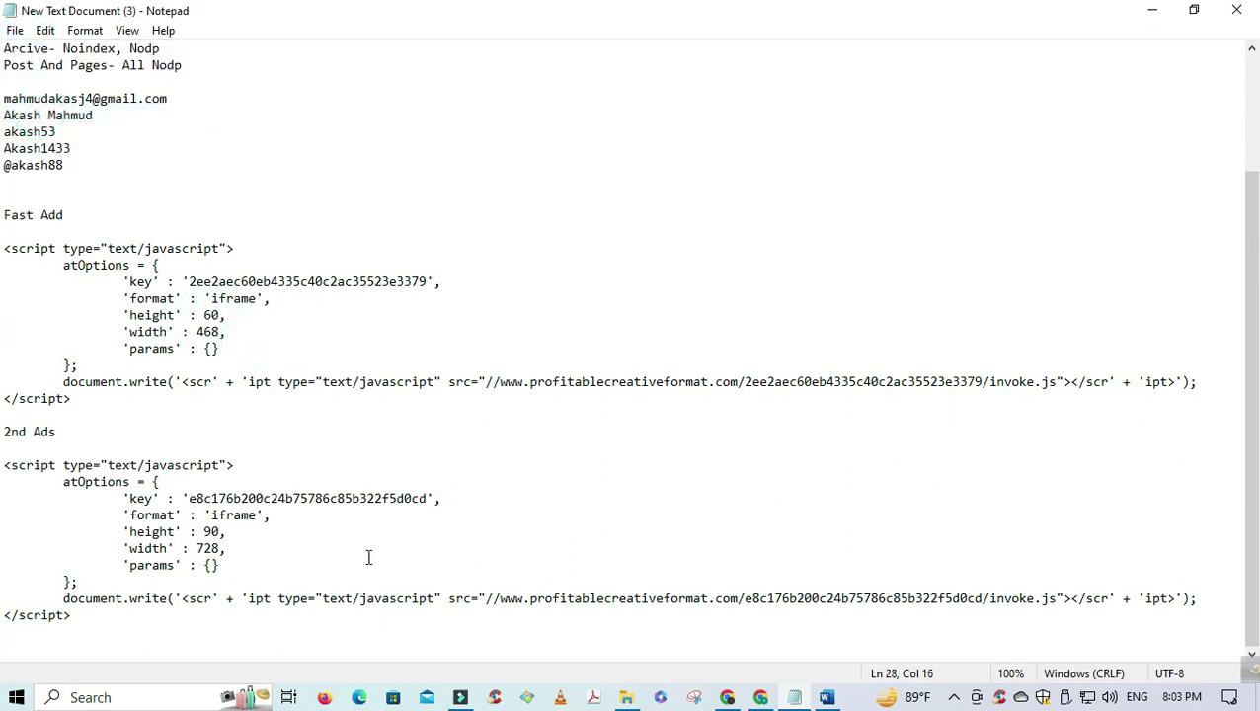
{"action": "left_click_drag", "start_coordinate": [203, 530], "coordinate": [292, 553]}
{"action": "left_click", "coordinate": [292, 553]}
{"action": "left_click", "coordinate": [1152, 9]}
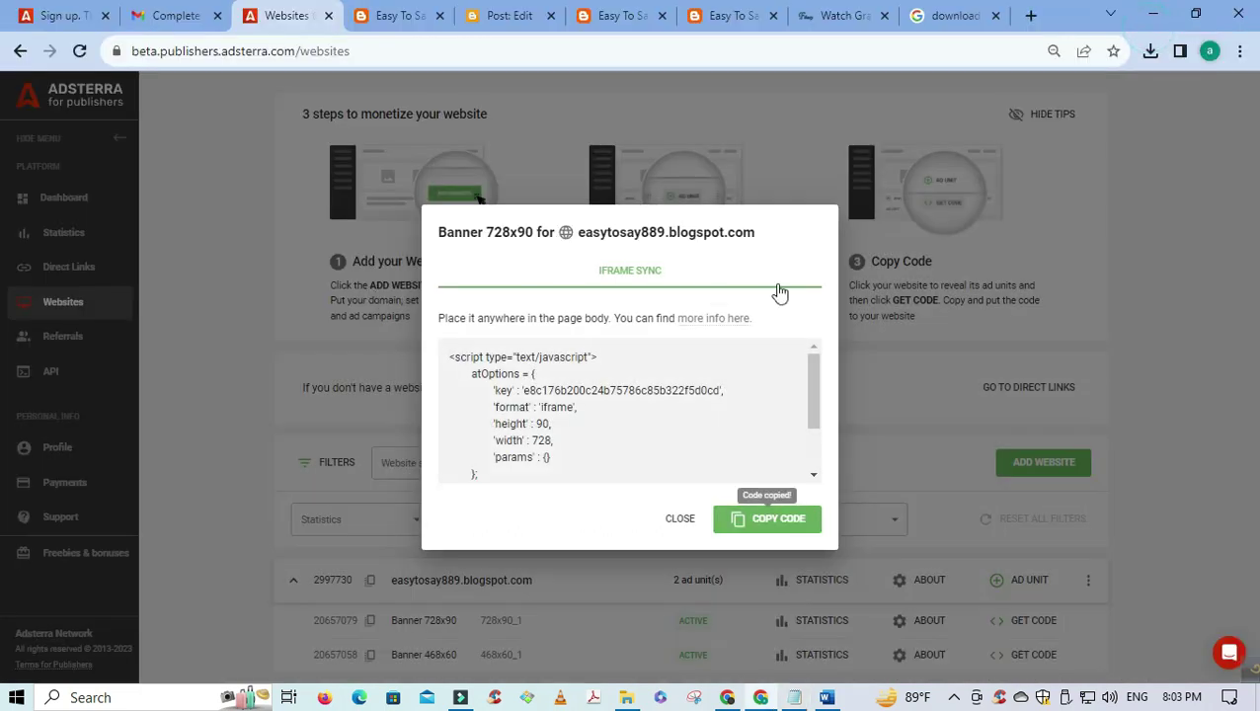
{"action": "left_click", "coordinate": [698, 519]}
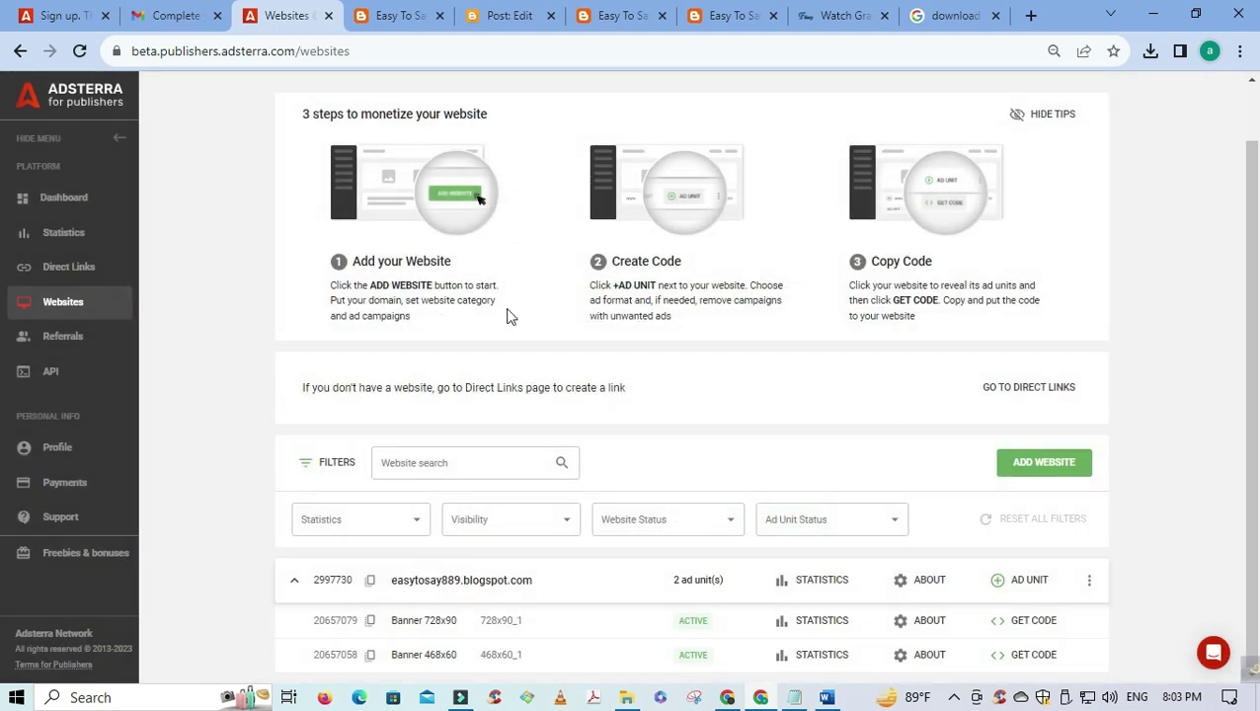
- Request a new direct link in the Non-adult category from the Direct Links page
{"action": "left_click", "coordinate": [1033, 390]}
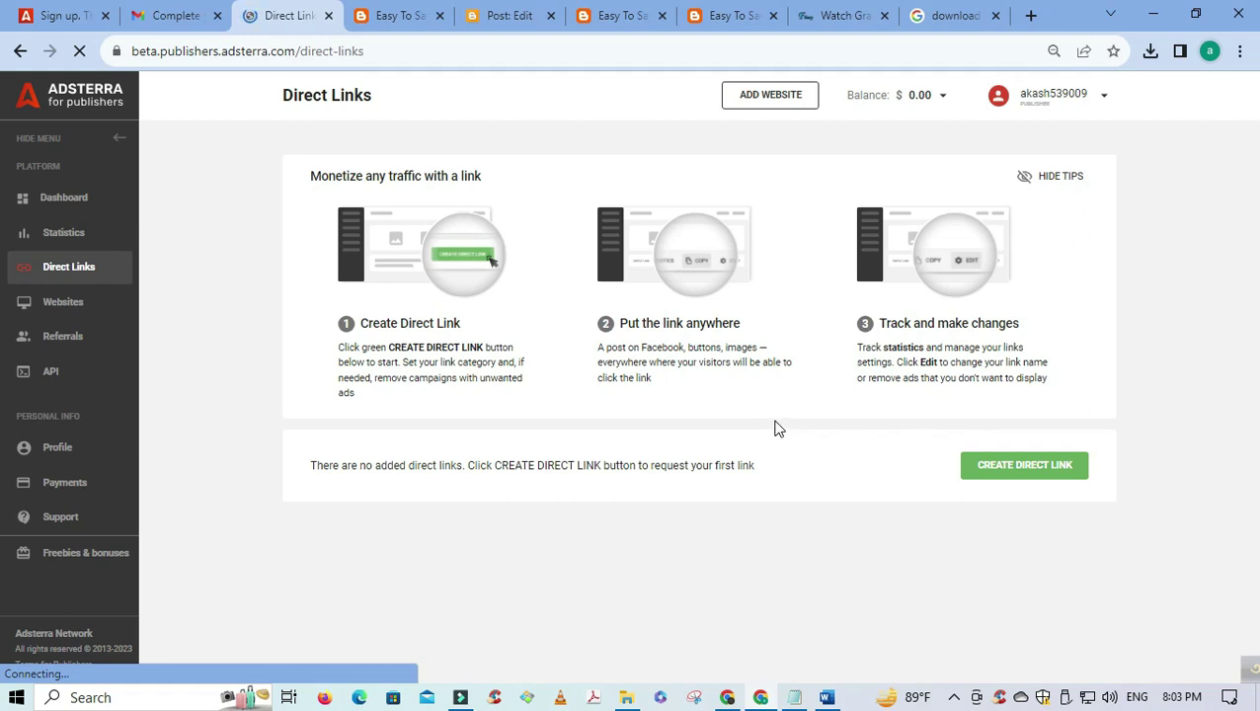
{"action": "left_click", "coordinate": [1009, 482]}
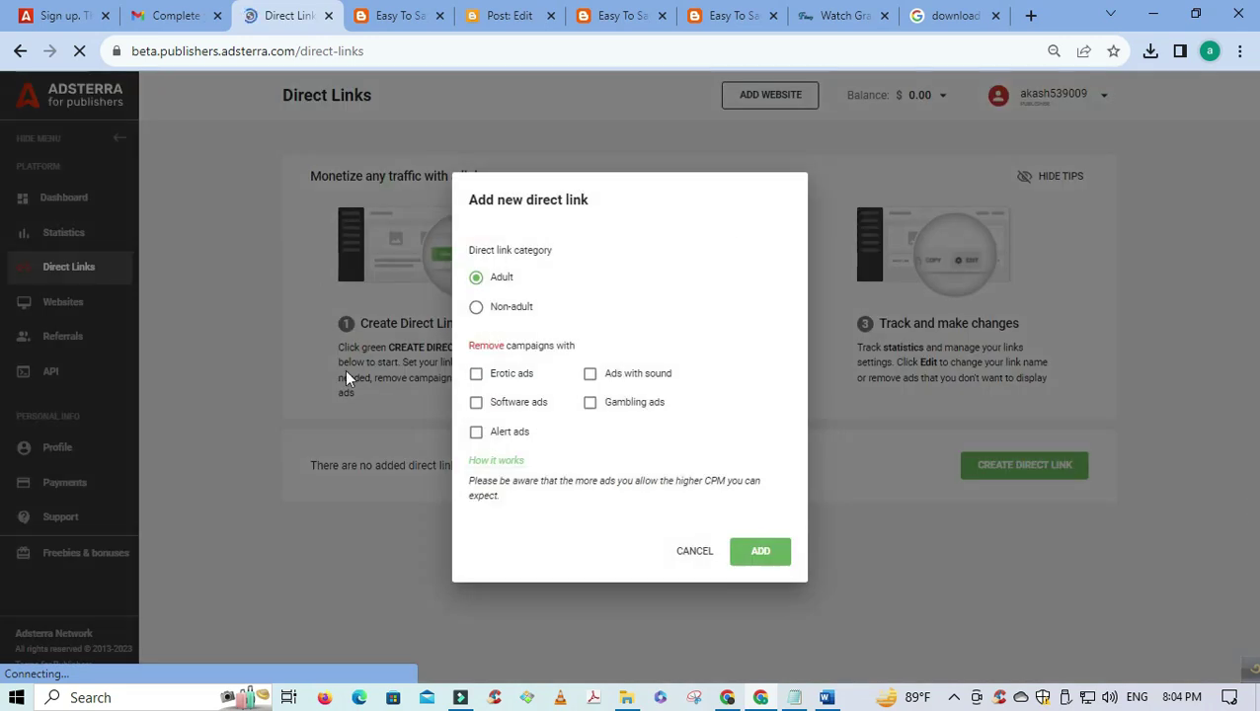
{"action": "left_click", "coordinate": [477, 307]}
{"action": "left_click", "coordinate": [768, 553]}
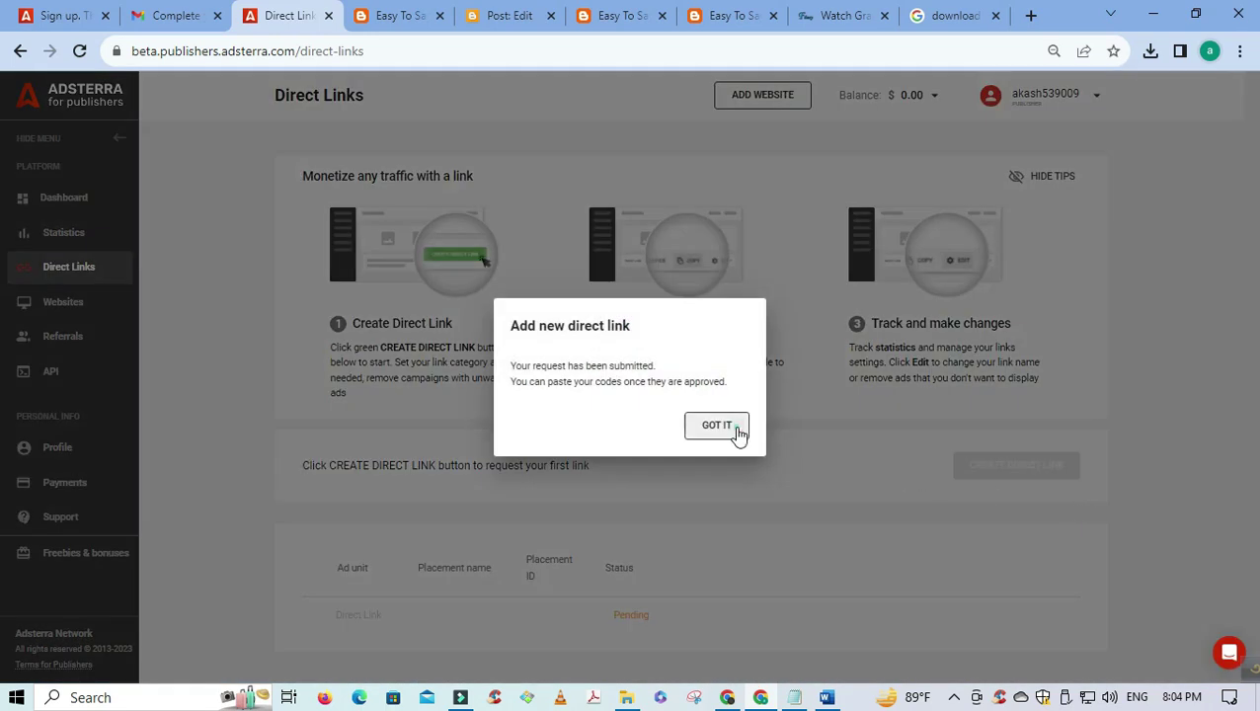
{"action": "left_click", "coordinate": [717, 425]}
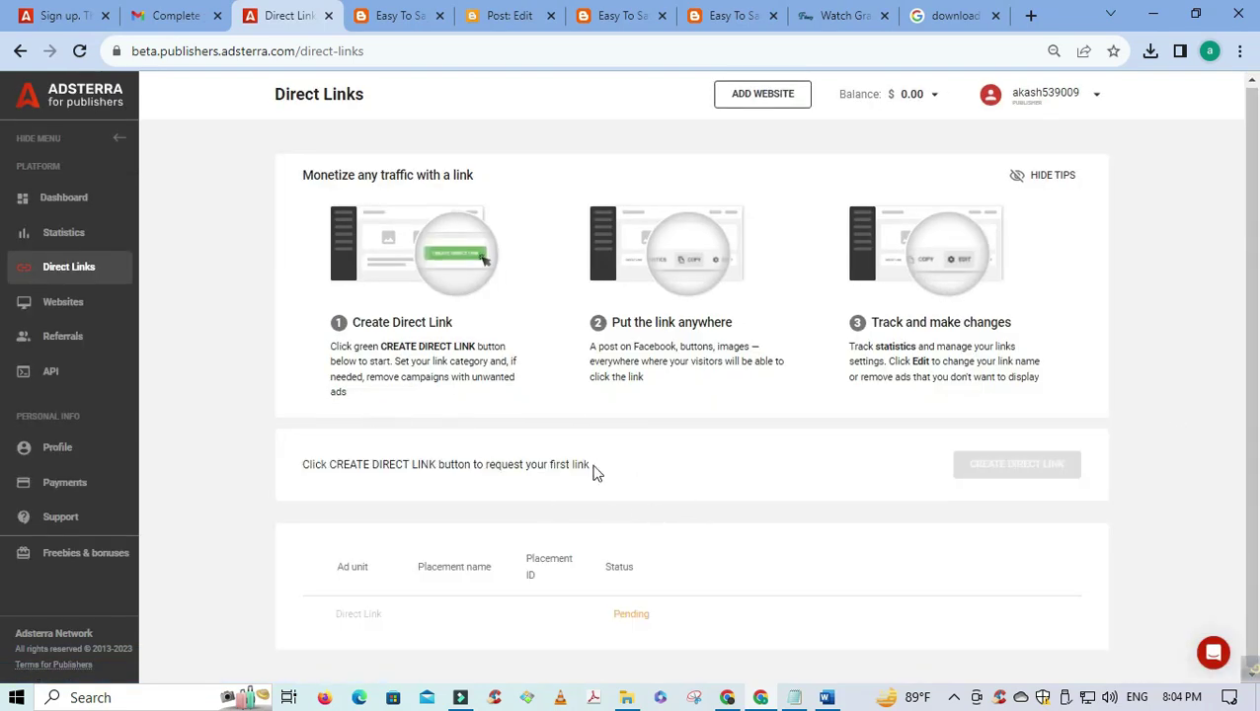
- Reload the Direct Links page repeatedly to refresh the approval status of the requested direct link
{"action": "left_click", "coordinate": [83, 52]}
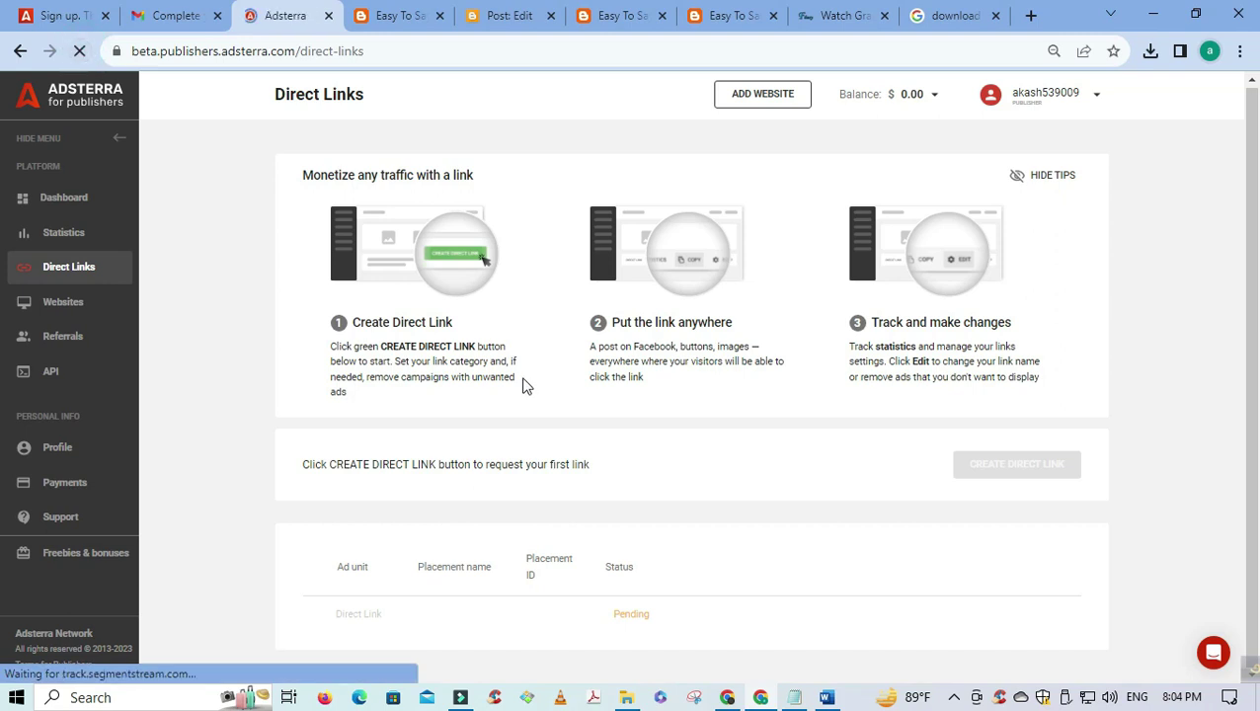
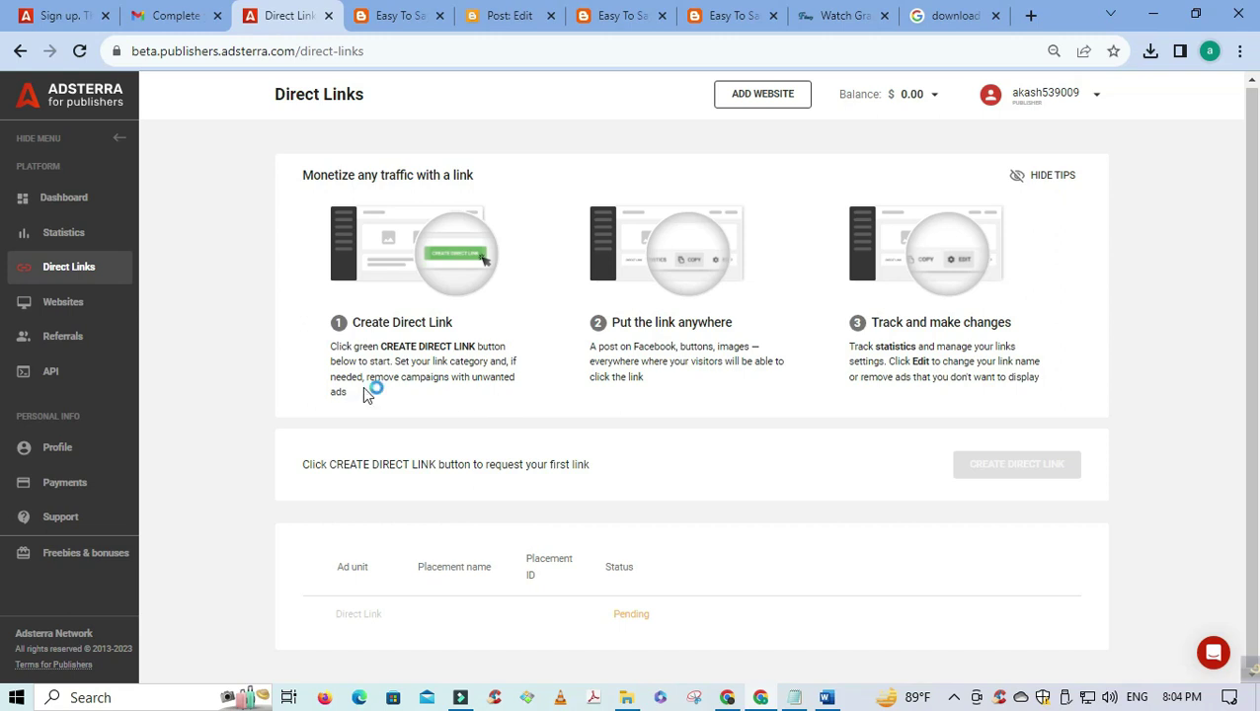
{"action": "left_click", "coordinate": [81, 51]}
{"action": "left_click", "coordinate": [80, 50]}
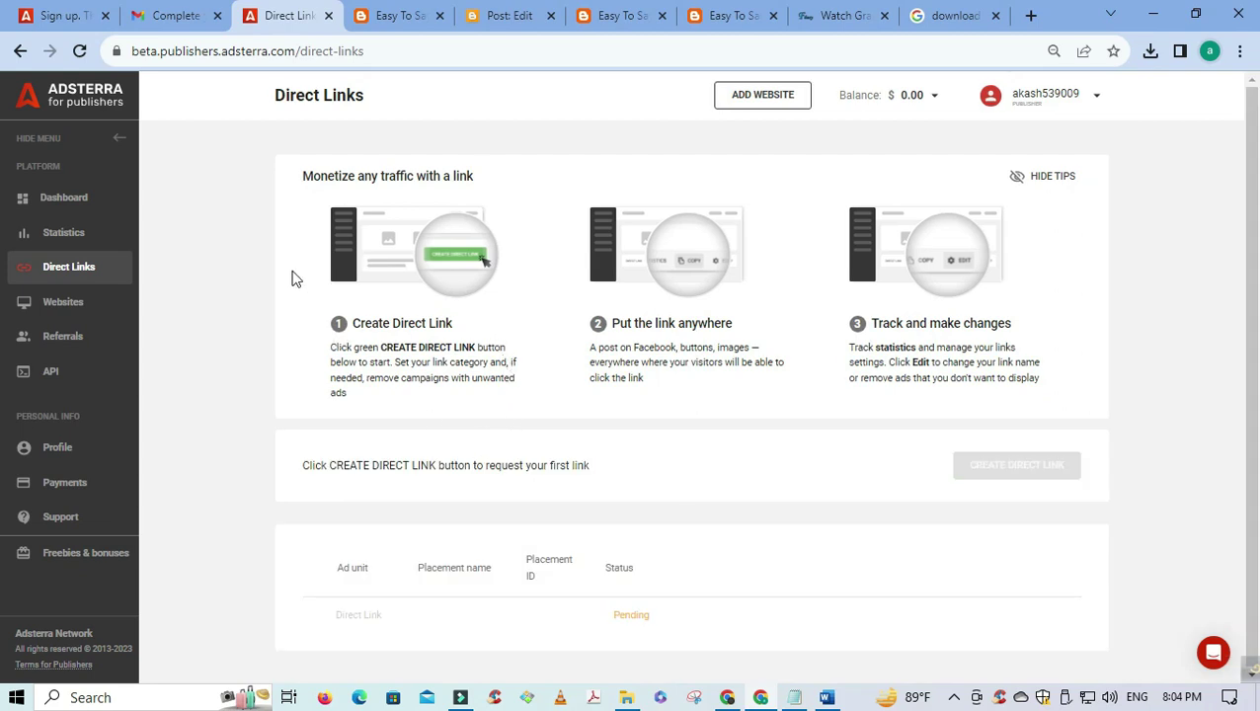
{"action": "left_click", "coordinate": [85, 50]}
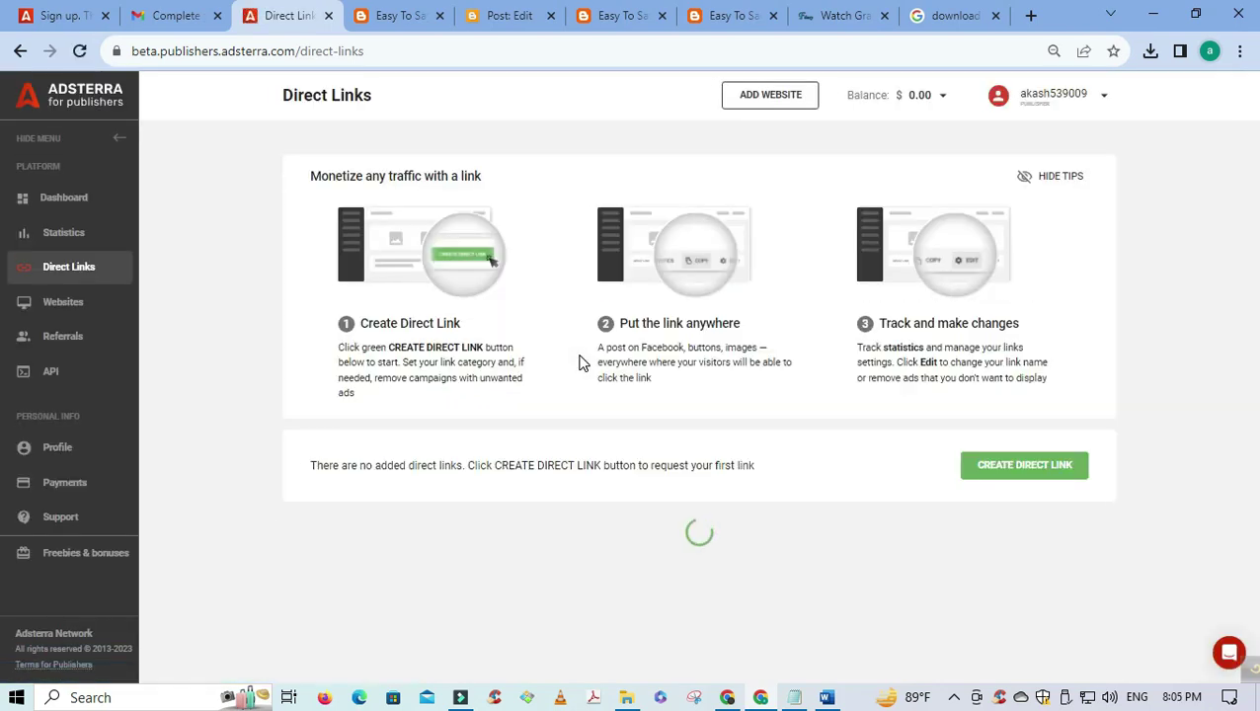
{"action": "left_click", "coordinate": [81, 50]}
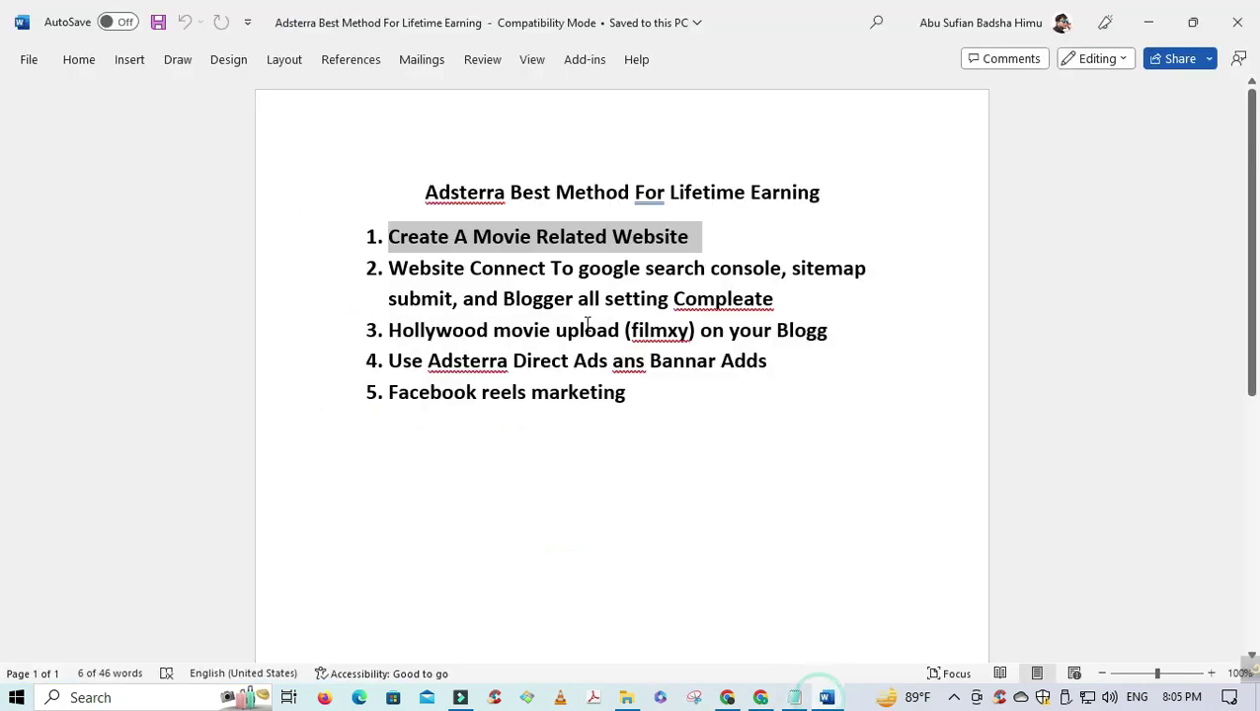
- Review the website connection and Facebook reels marketing items in the Word outline, and check The Quiet Place blog in the other Chrome window
{"action": "left_click", "coordinate": [827, 697]}
{"action": "left_click_drag", "start_coordinate": [499, 274], "coordinate": [640, 275]}
{"action": "left_click_drag", "start_coordinate": [776, 269], "coordinate": [817, 281]}
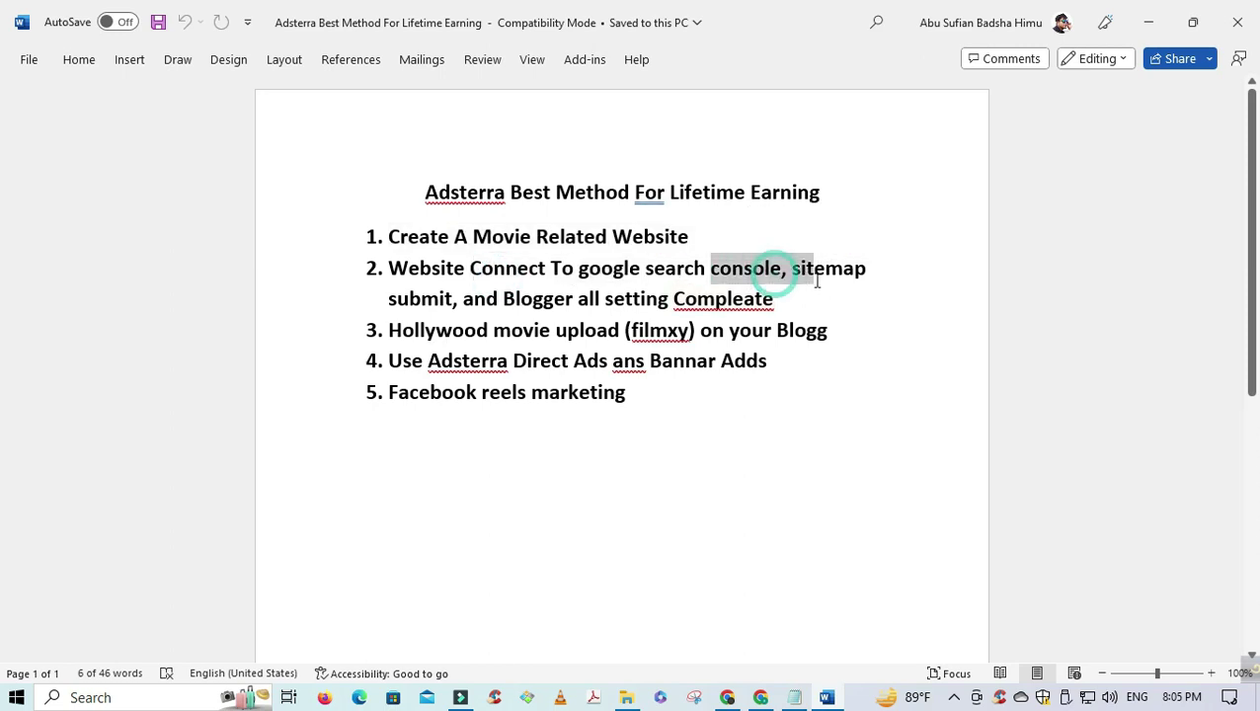
{"action": "left_click_drag", "start_coordinate": [402, 274], "coordinate": [499, 298]}
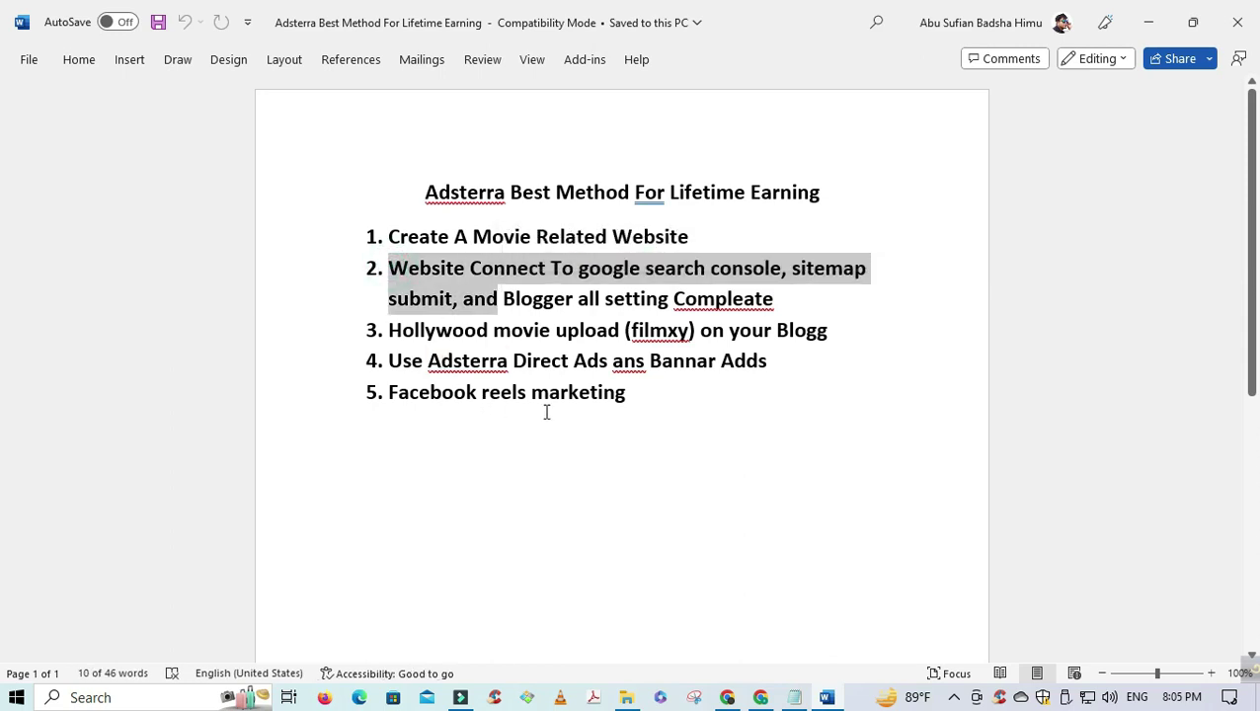
{"action": "left_click_drag", "start_coordinate": [641, 393], "coordinate": [382, 397]}
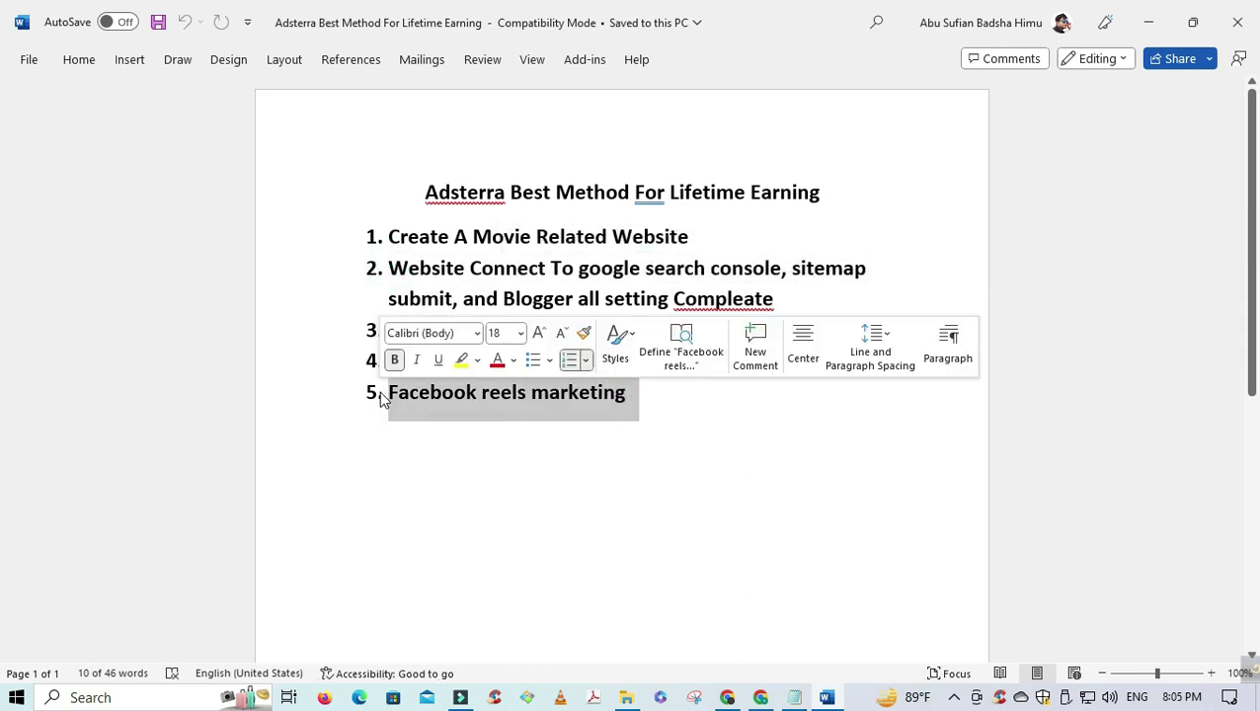
{"action": "left_click", "coordinate": [727, 698]}
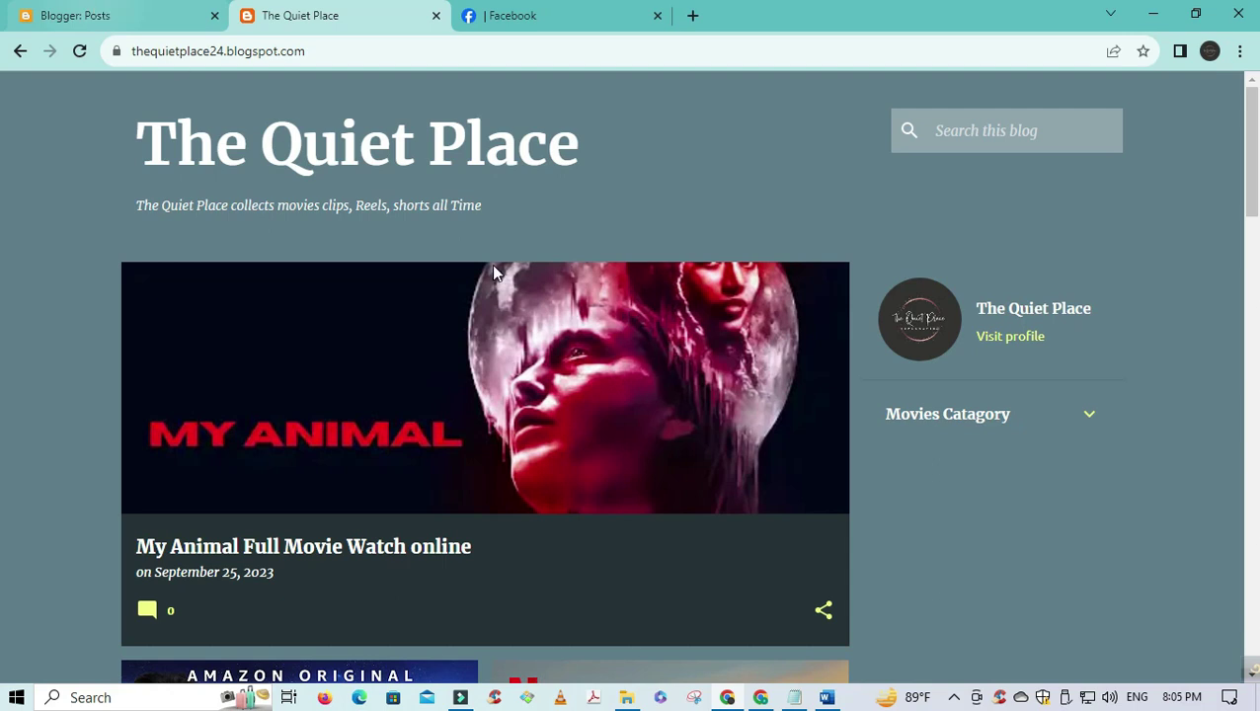
- Copy the DirectLink_1 URL from Adsterra in Chrome and paste it at the end of the Notepad notes under the heading "3rd link"
{"action": "left_click", "coordinate": [761, 699]}
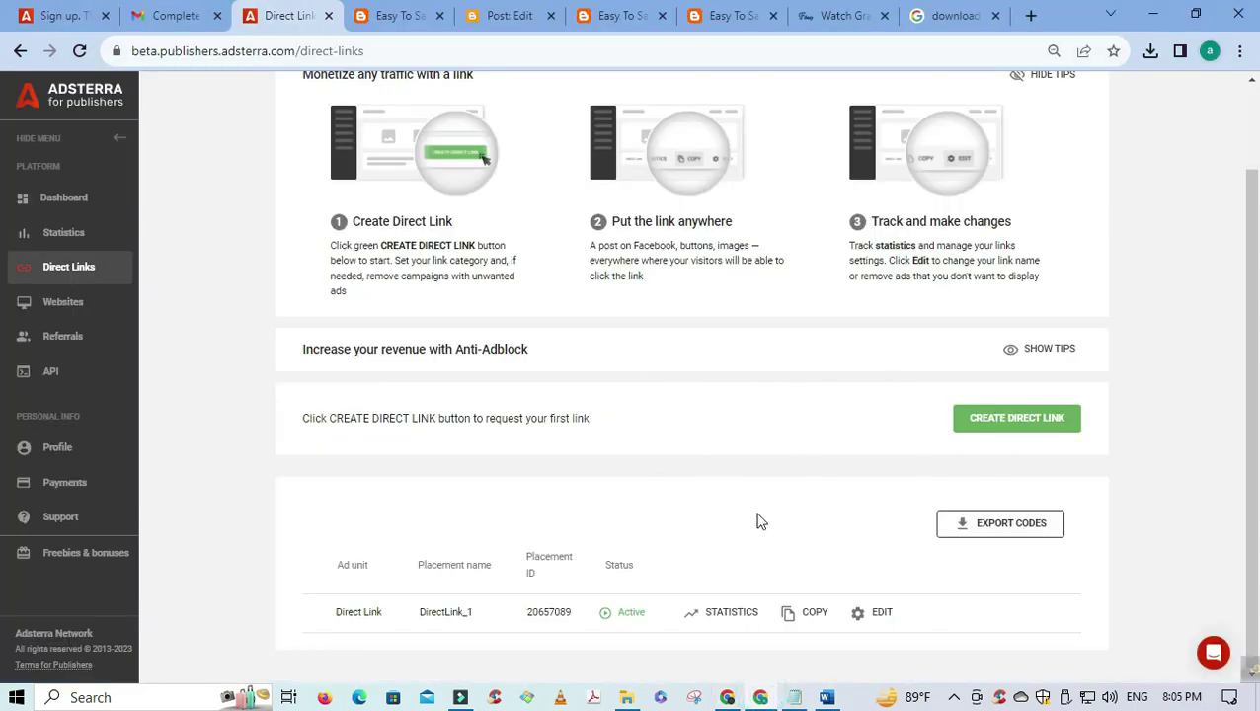
{"action": "left_click", "coordinate": [802, 613]}
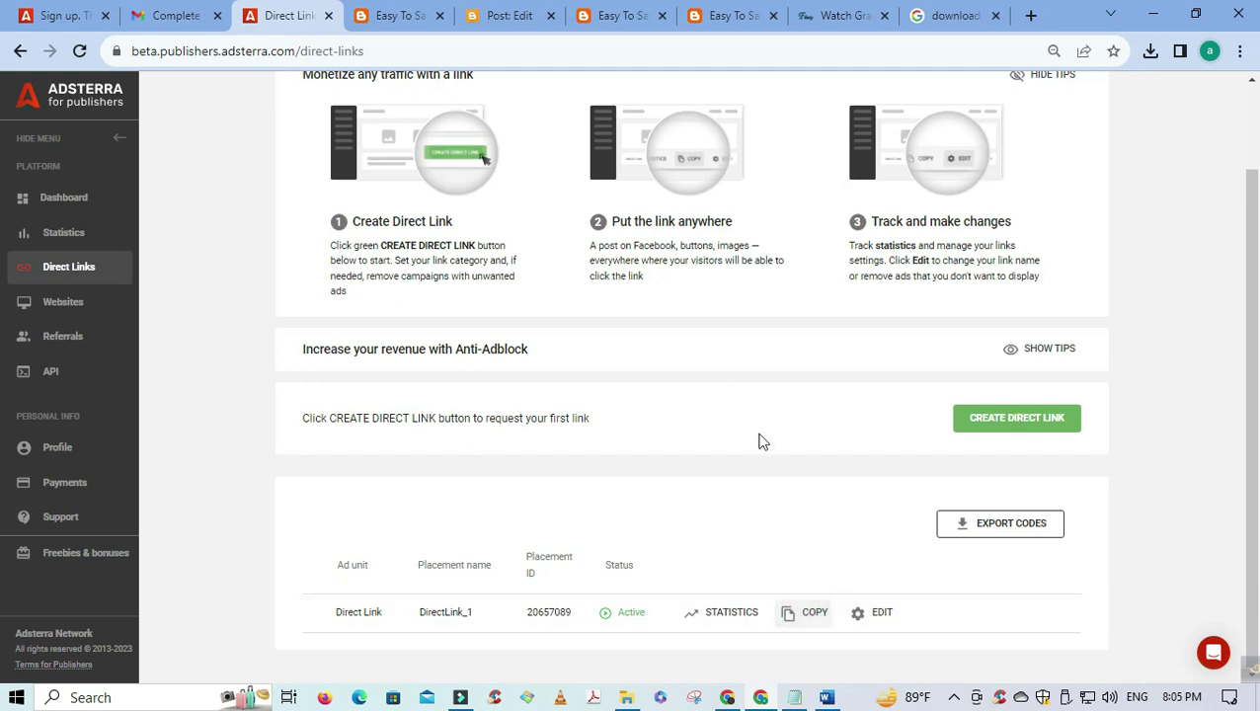
{"action": "left_click", "coordinate": [794, 698]}
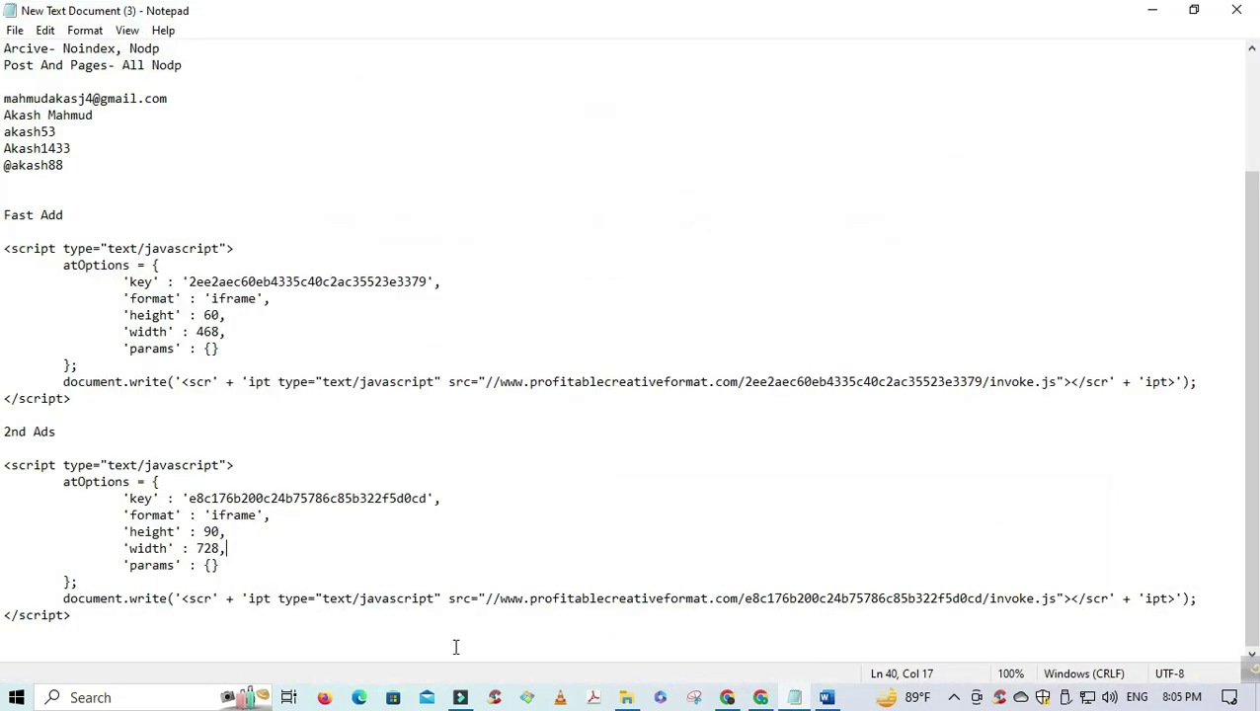
{"action": "left_click", "coordinate": [221, 629]}
{"action": "key", "text": "Return"}
{"action": "key", "text": "Return"}
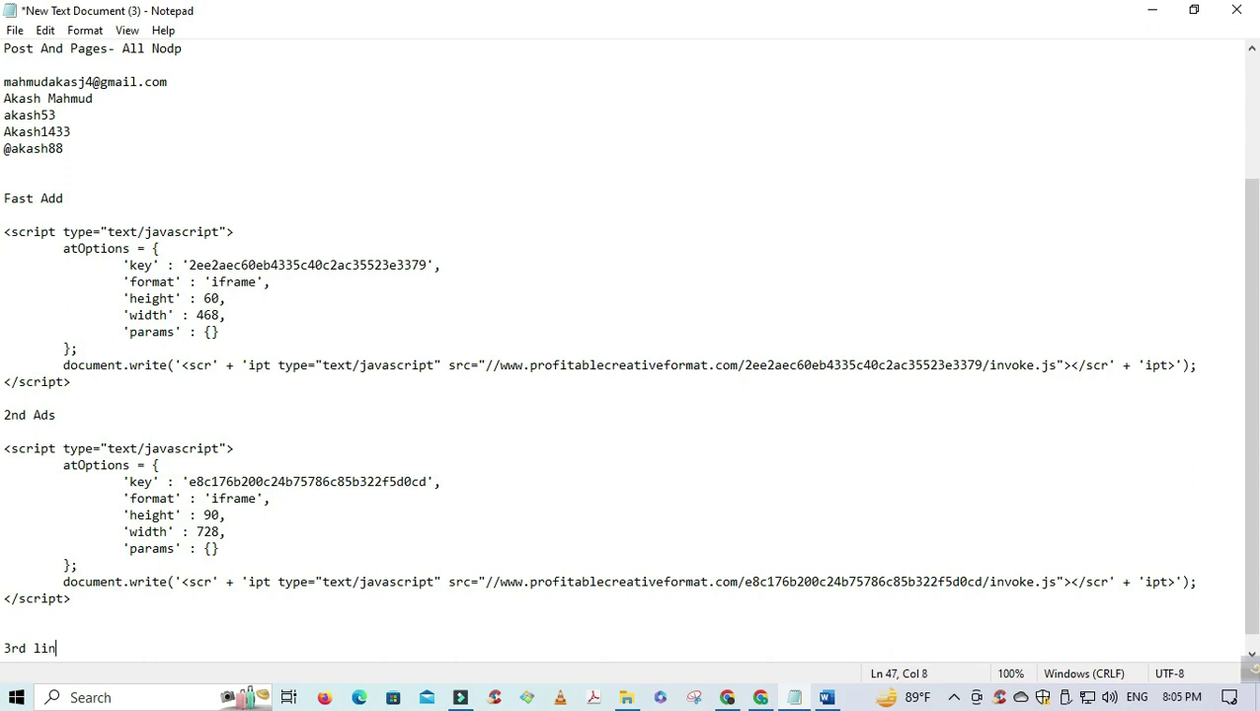
{"action": "type", "text": "3rd link"}
{"action": "key", "text": "Return"}
{"action": "key", "text": "Return"}
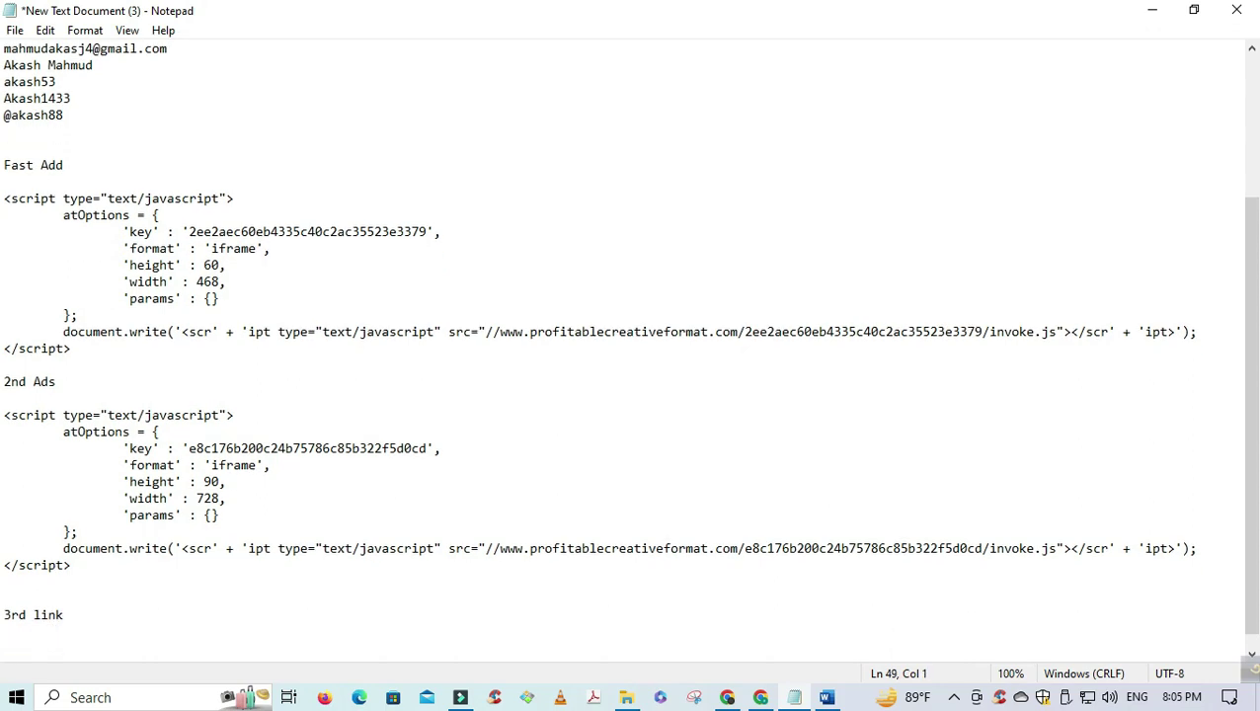
{"action": "key", "text": "ctrl+v"}
{"action": "scroll", "coordinate": [327, 442], "scroll_direction": "down", "scroll_amount": 1}
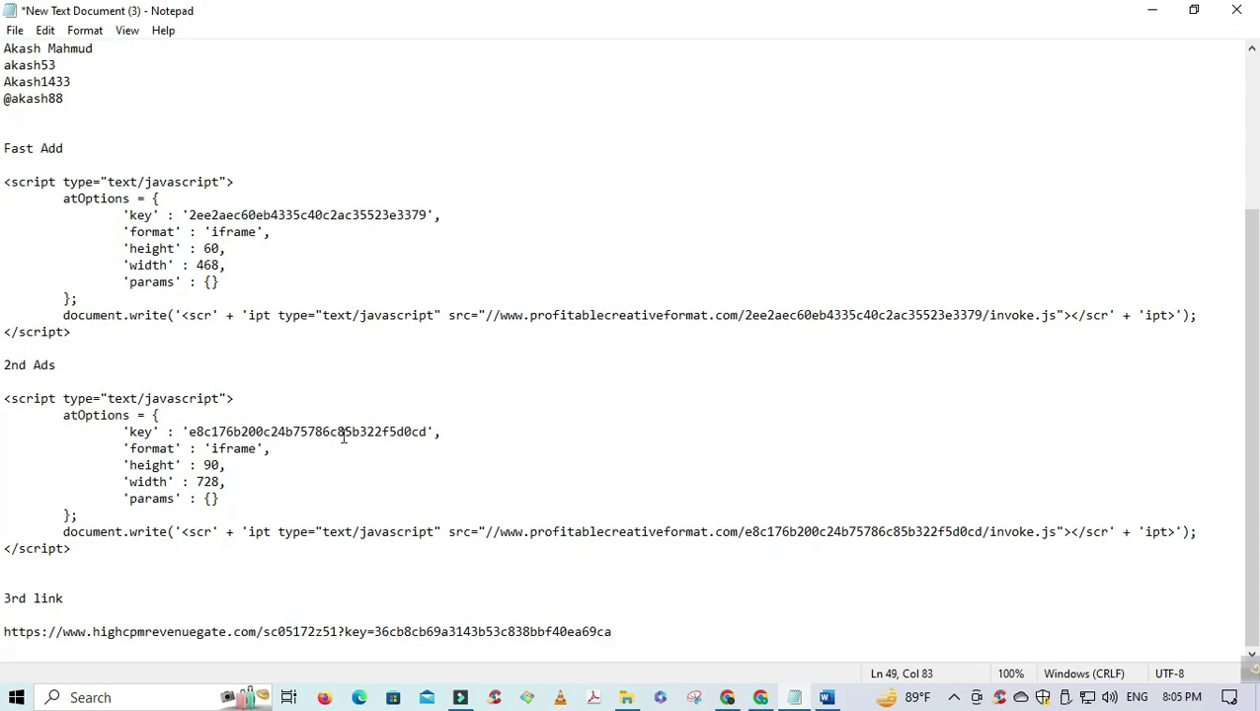
- Select the direct link URL under "3rd link" in the notes and copy it
{"action": "left_click", "coordinate": [609, 633]}
{"action": "key", "text": "Return"}
{"action": "left_click_drag", "start_coordinate": [6, 644], "coordinate": [4, 632]}
{"action": "right_click", "coordinate": [67, 637]}
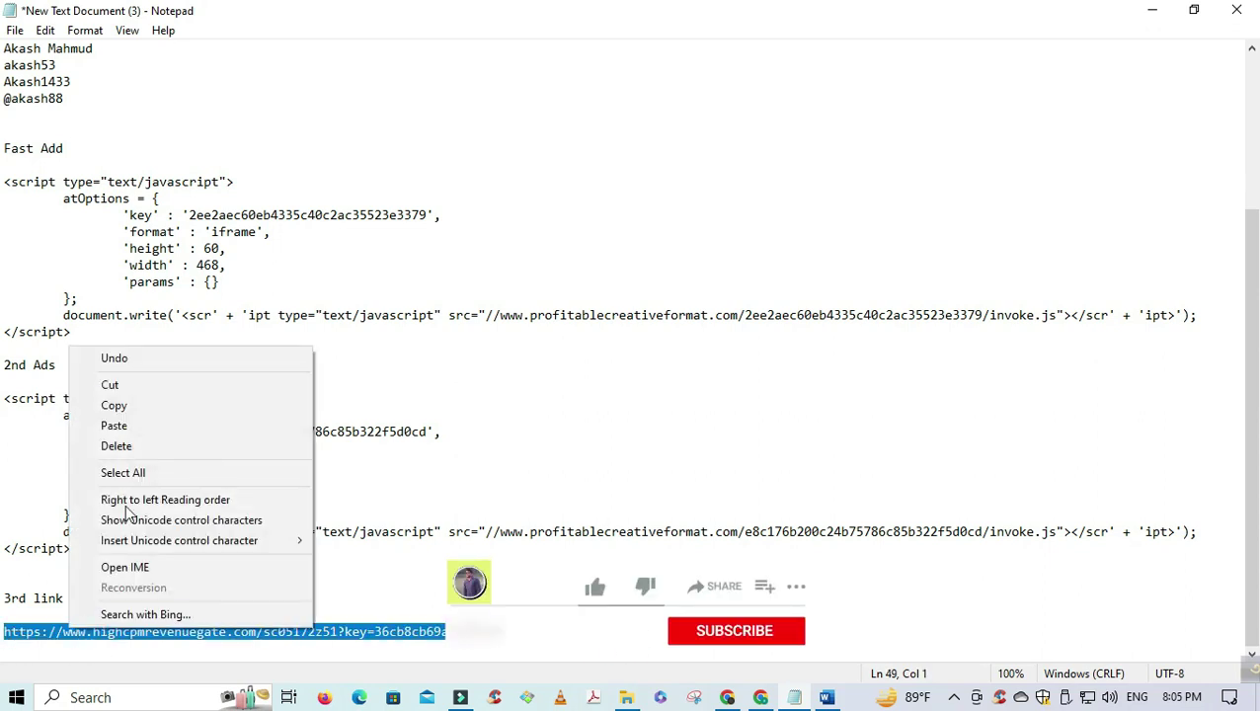
{"action": "left_click", "coordinate": [136, 402]}
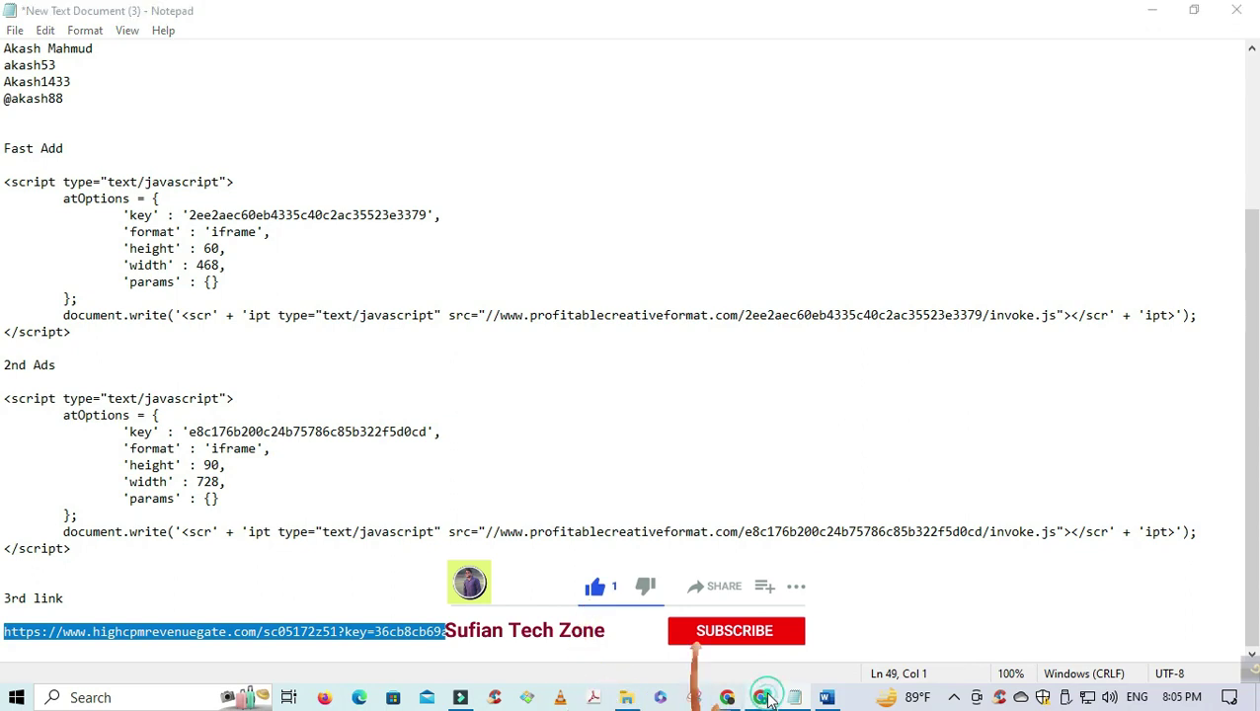
- Switch to Chrome and bring up the Gran Turismo Full Movie Watch Online post in the Blogger editor
{"action": "key", "text": "alt+Tab"}
{"action": "scroll", "coordinate": [442, 323], "scroll_direction": "up", "scroll_amount": 2}
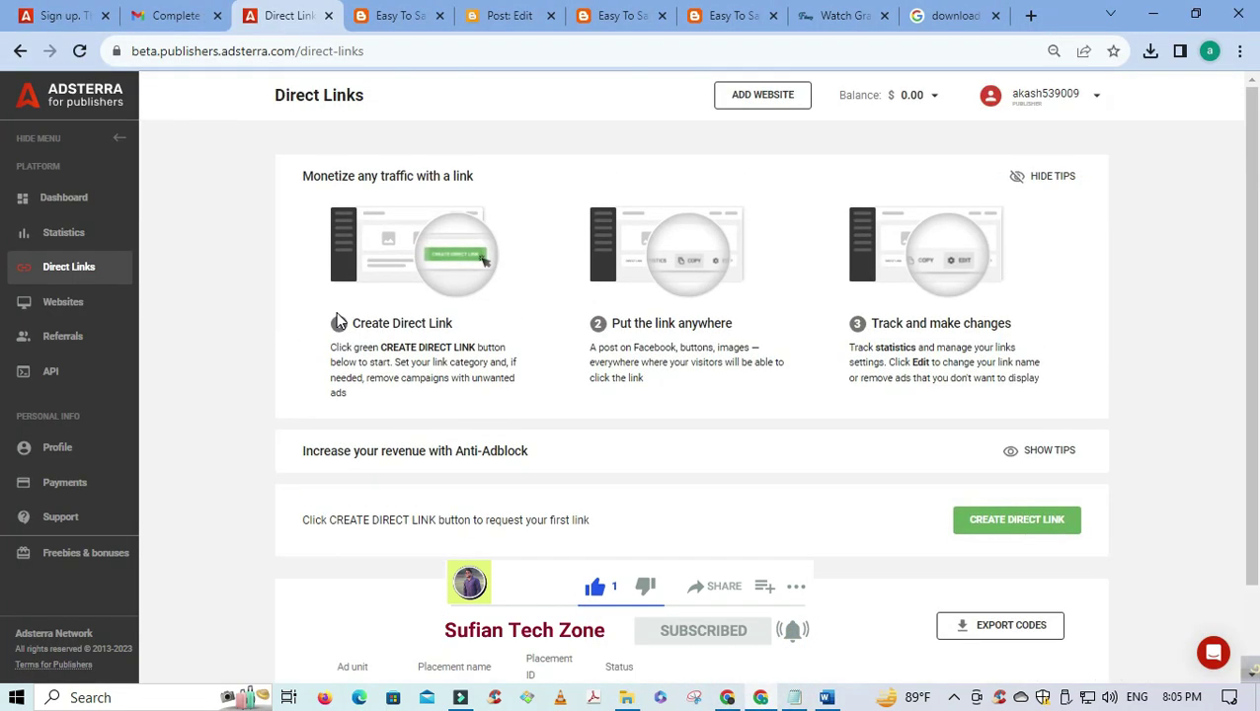
{"action": "scroll", "coordinate": [276, 308], "scroll_direction": "down", "scroll_amount": 1}
{"action": "scroll", "coordinate": [274, 298], "scroll_direction": "up", "scroll_amount": 1}
{"action": "left_click", "coordinate": [183, 20]}
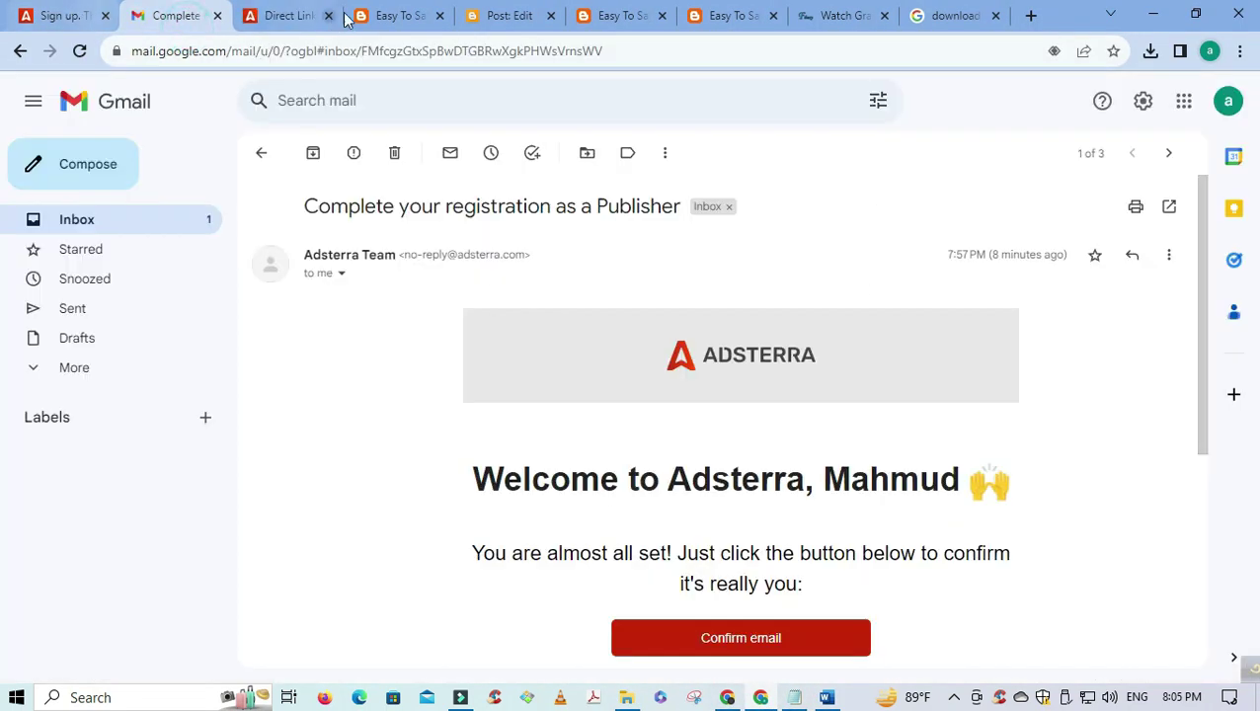
{"action": "left_click", "coordinate": [400, 20]}
{"action": "left_click", "coordinate": [497, 17]}
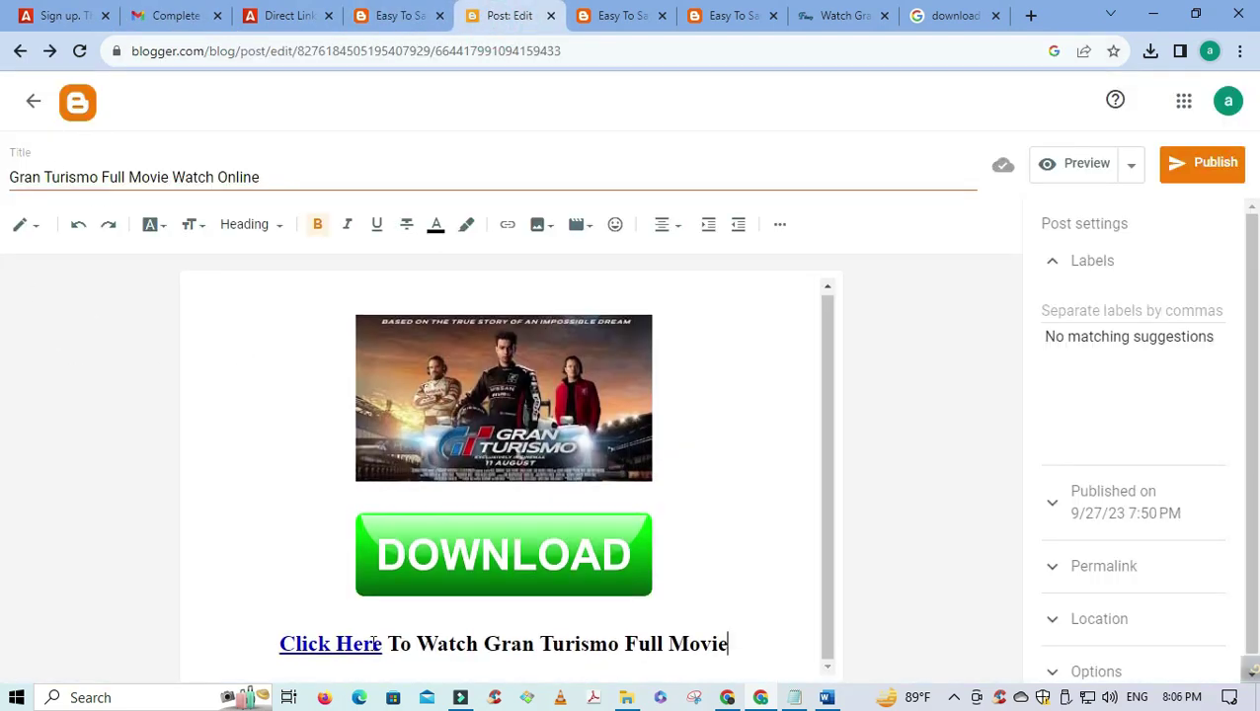
- Replace the DOWNLOAD image's link with the copied Adsterra direct link and set it to open in a new window
{"action": "left_click", "coordinate": [454, 559]}
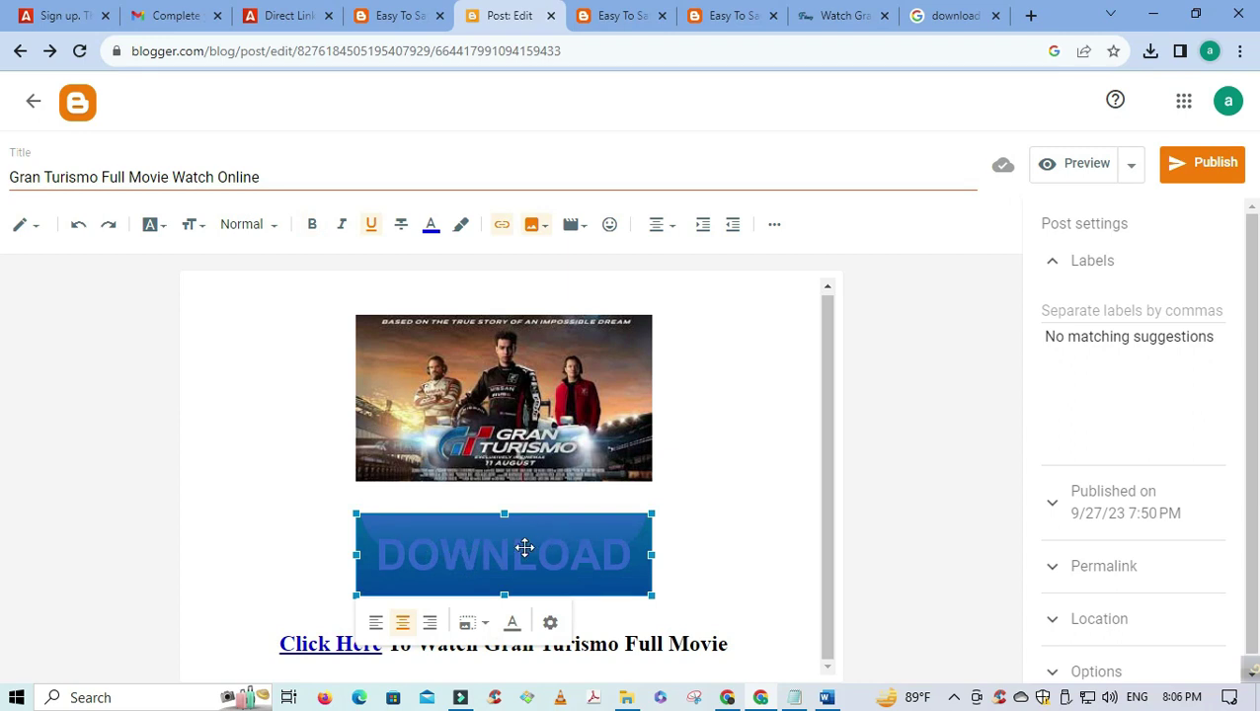
{"action": "left_click", "coordinate": [502, 226]}
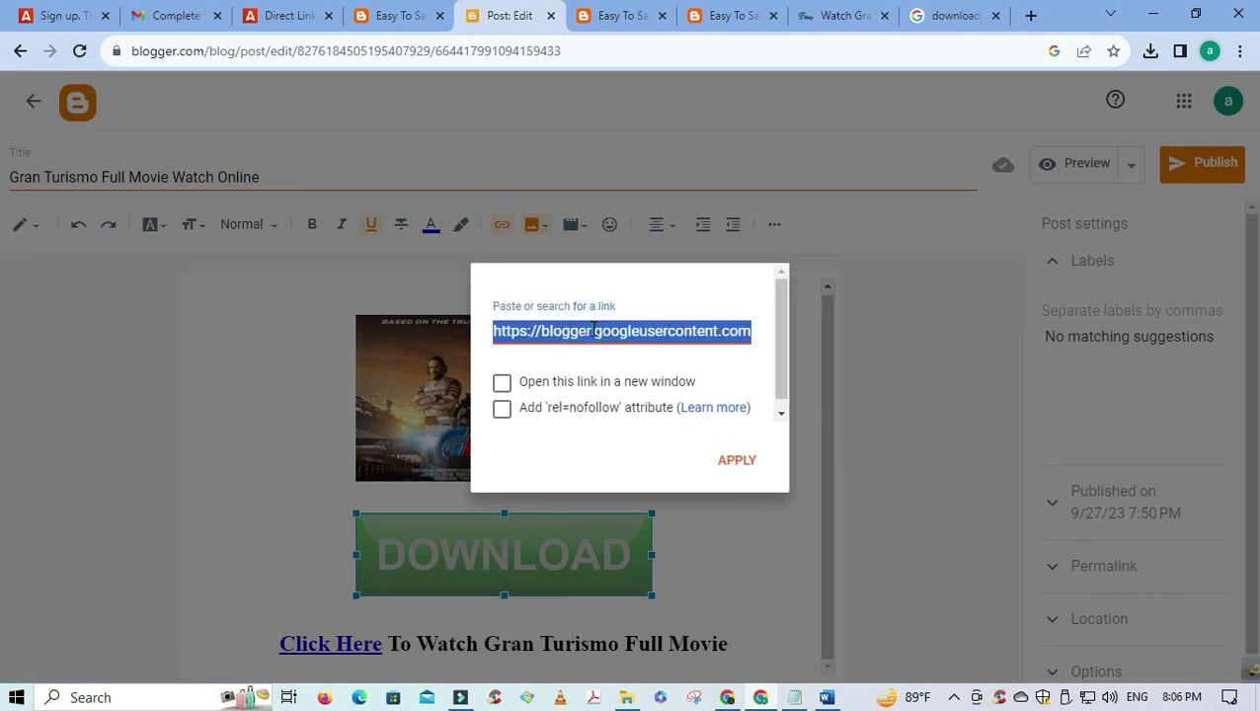
{"action": "key", "text": "ctrl+v"}
{"action": "left_click", "coordinate": [502, 382]}
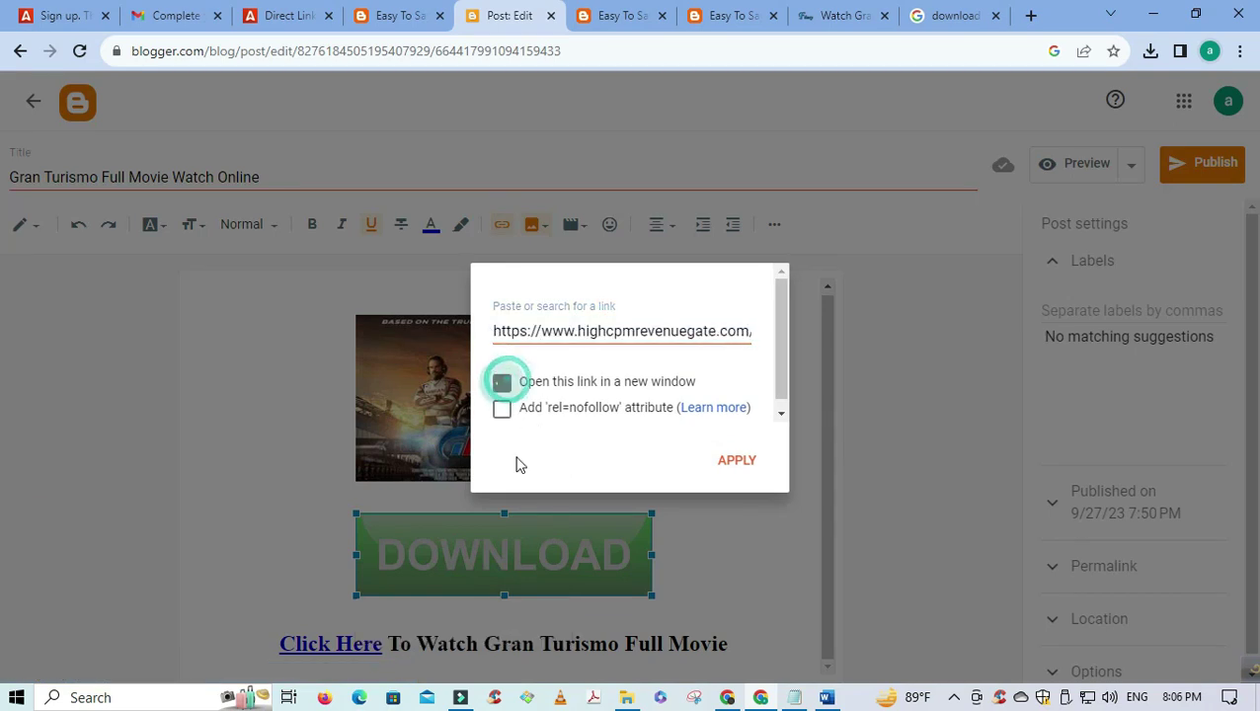
{"action": "left_click", "coordinate": [753, 477]}
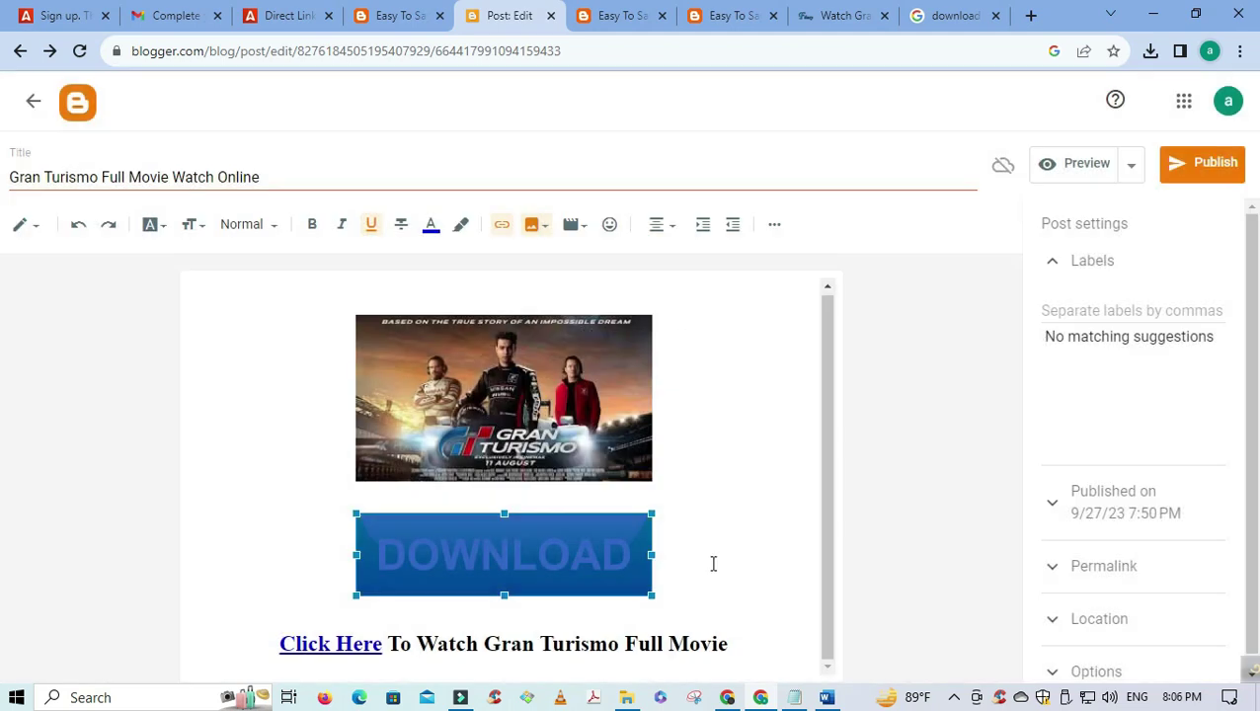
{"action": "left_click", "coordinate": [722, 594]}
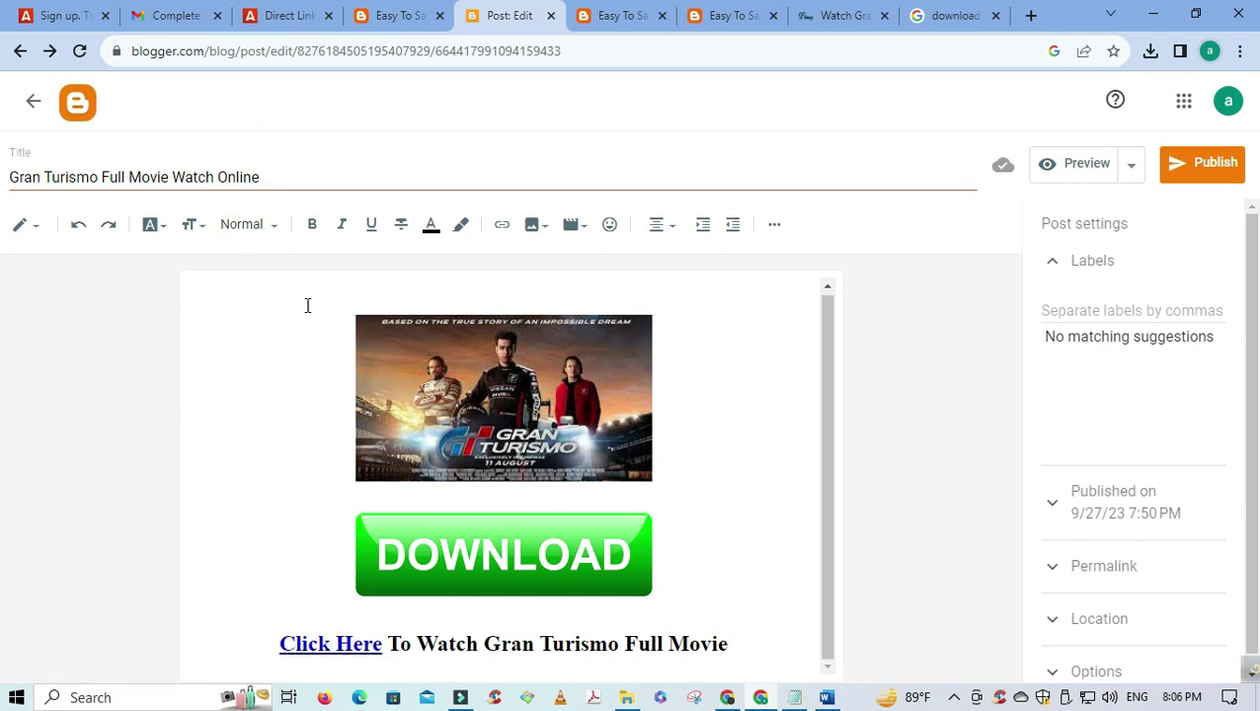
- Show the post in HTML view and insert two blank lines above the existing code
{"action": "left_click", "coordinate": [27, 234]}
{"action": "left_click", "coordinate": [79, 192]}
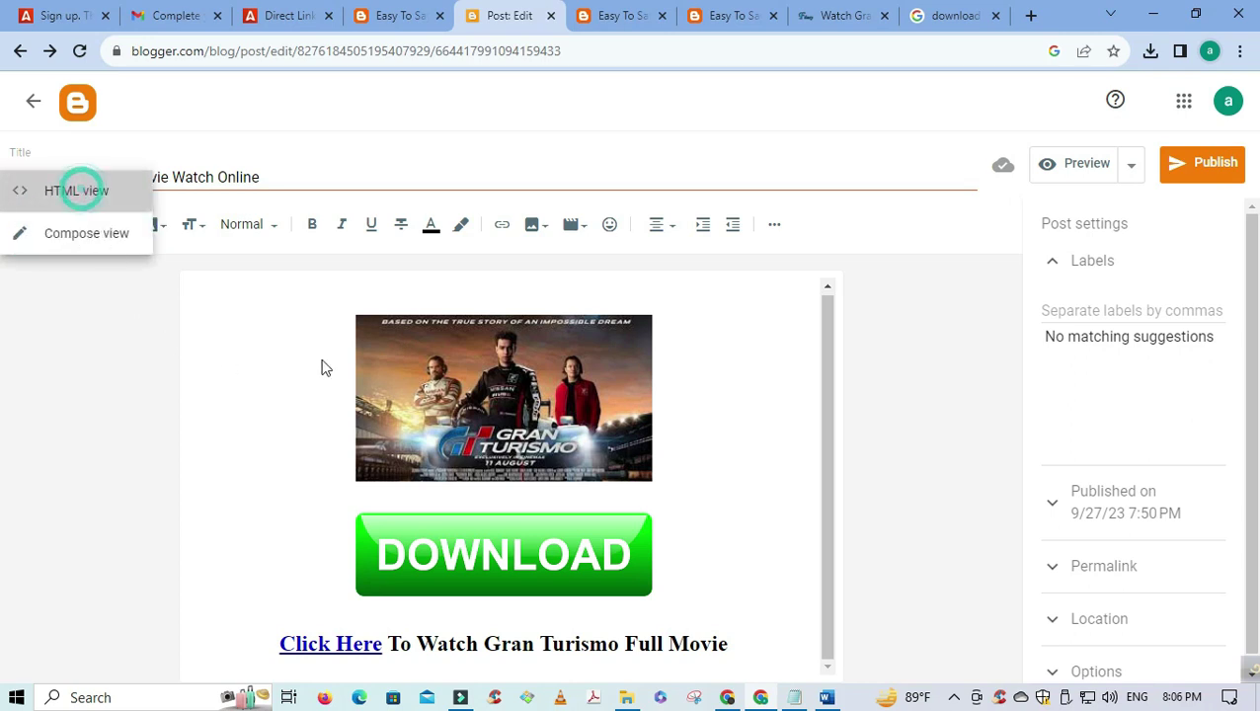
{"action": "left_click", "coordinate": [37, 261]}
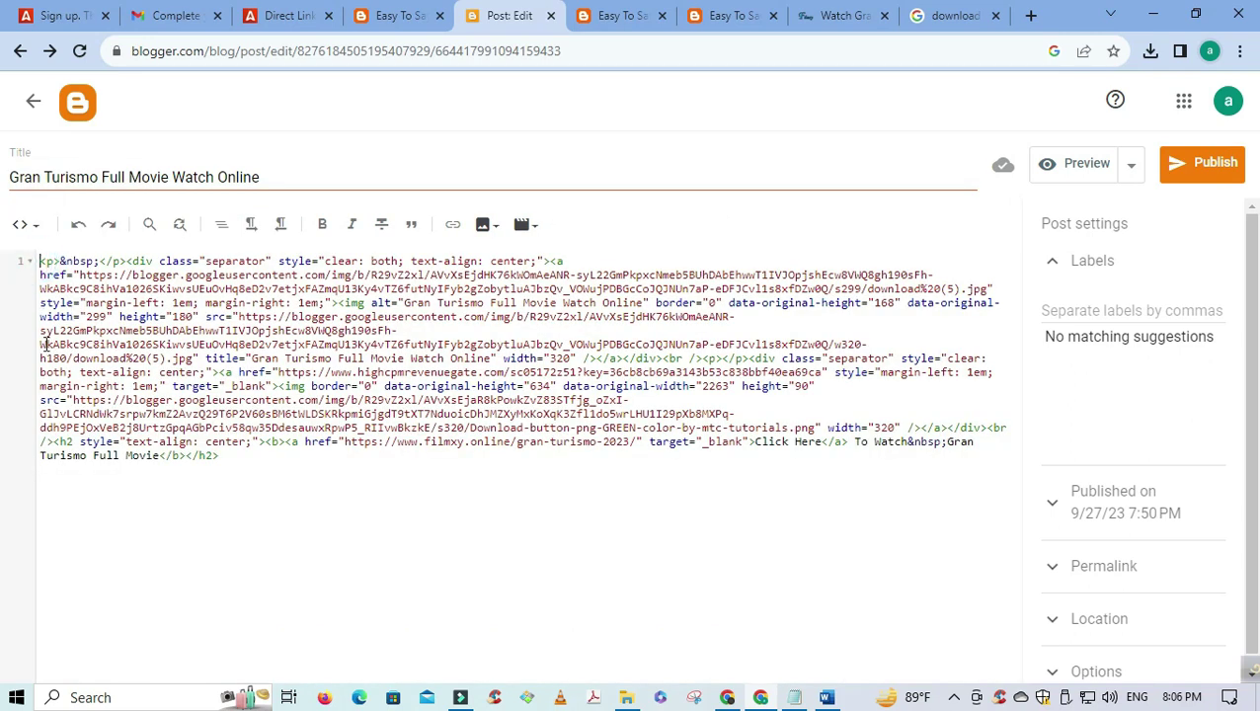
{"action": "key", "text": "Return"}
{"action": "key", "text": "Return"}
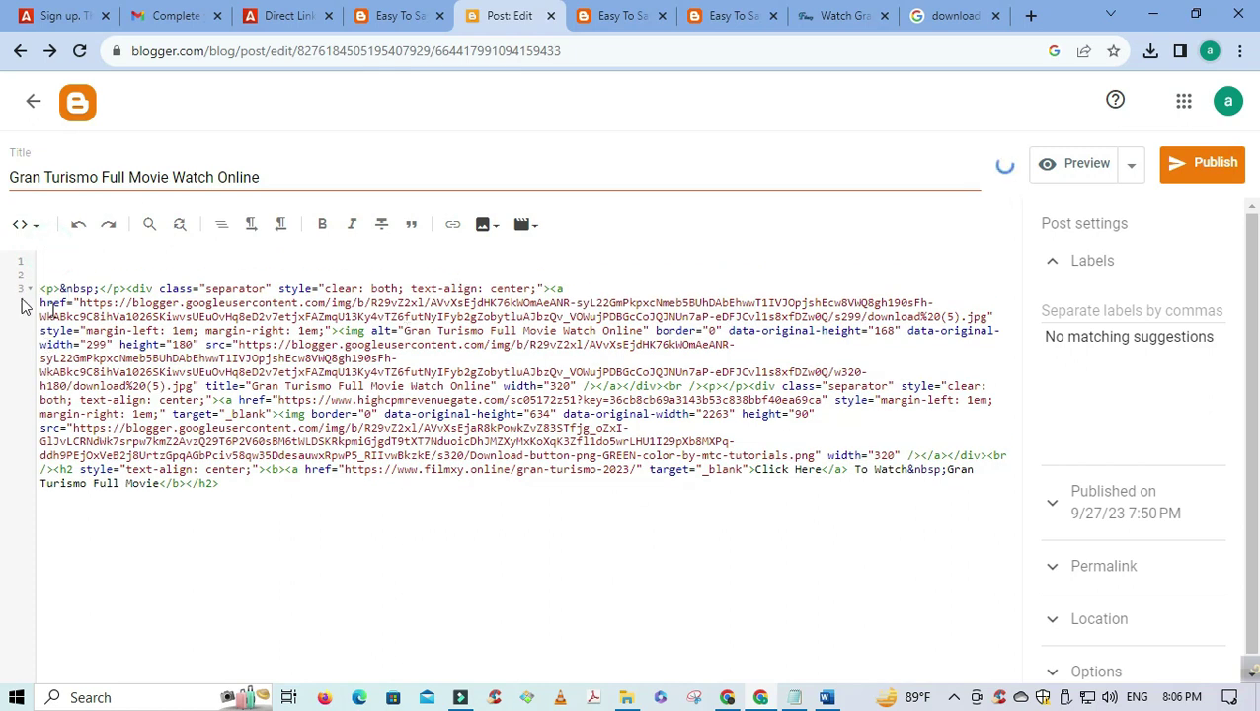
- Copy the 468x60 "Fast Add" script from the Notepad notes and paste it at the start of the post's HTML in Chrome
{"action": "left_click", "coordinate": [795, 699]}
{"action": "scroll", "coordinate": [197, 163], "scroll_direction": "up", "scroll_amount": 4}
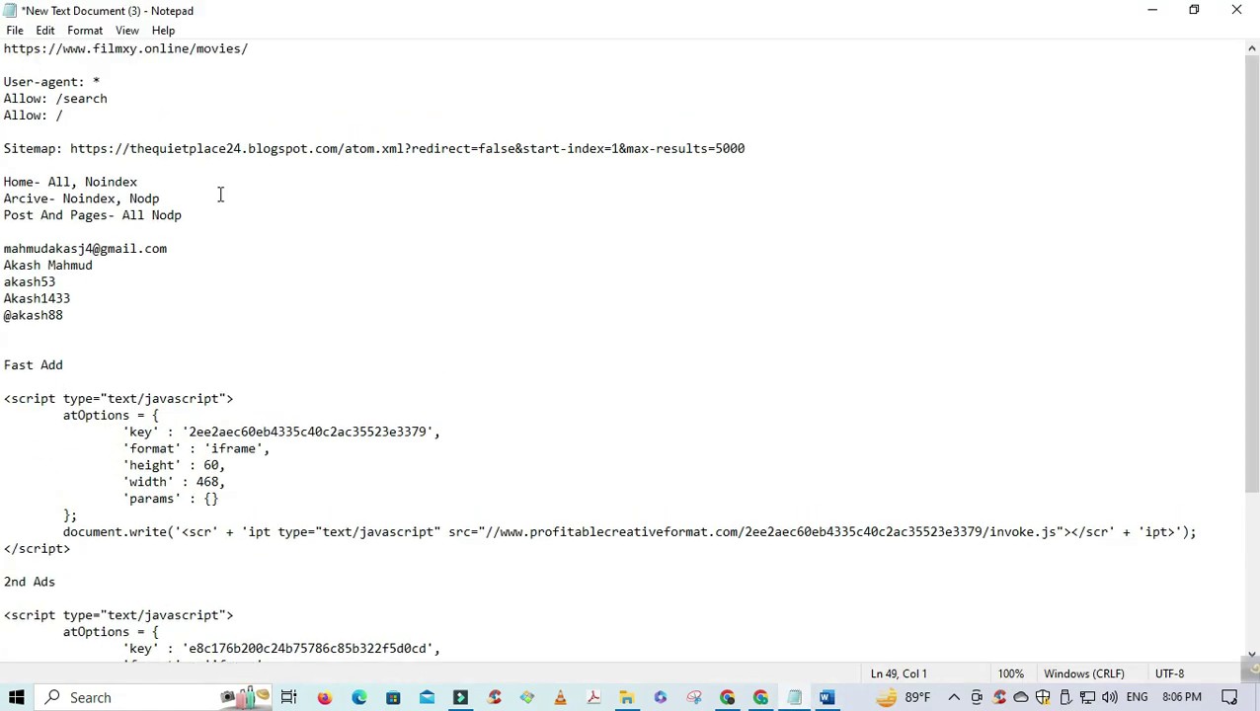
{"action": "scroll", "coordinate": [246, 426], "scroll_direction": "down", "scroll_amount": 4}
{"action": "left_click_drag", "start_coordinate": [5, 198], "coordinate": [520, 352]}
{"action": "right_click", "coordinate": [187, 232]}
{"action": "left_click", "coordinate": [271, 294]}
{"action": "left_click", "coordinate": [1149, 12]}
{"action": "left_click", "coordinate": [73, 263]}
{"action": "key", "text": "ctrl+v"}
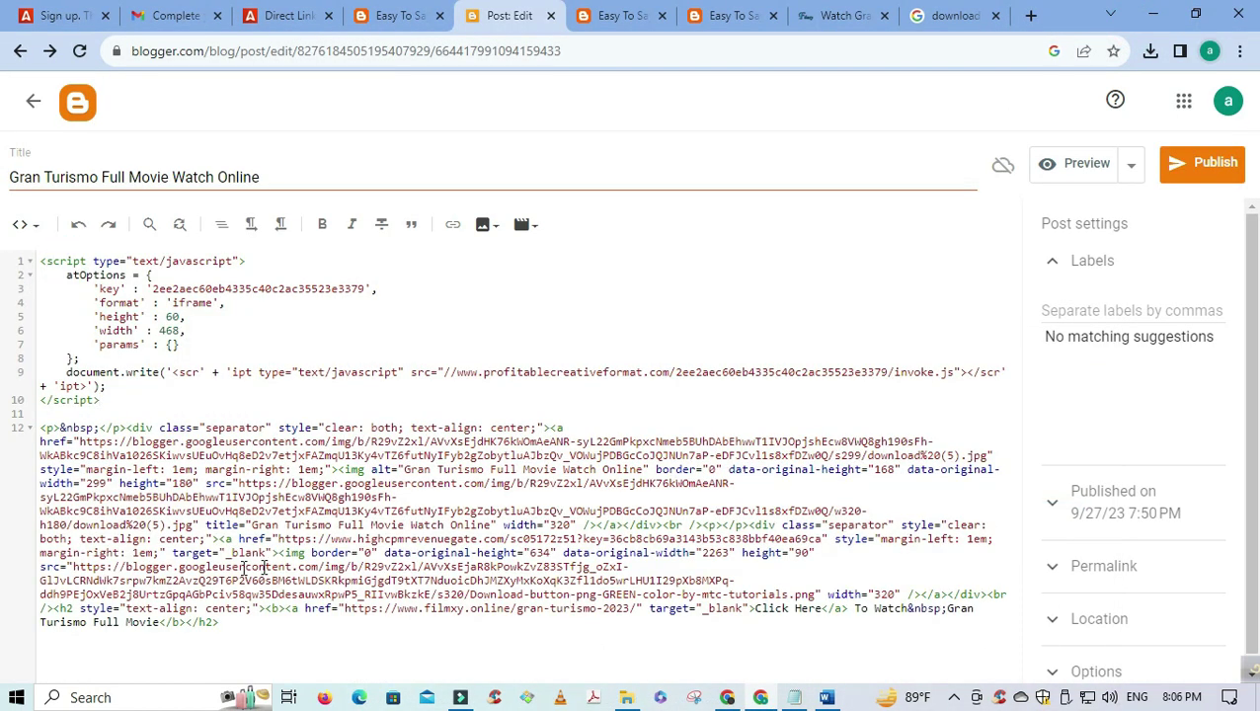
- Add two line breaks after the post's HTML and paste the 728x90 "2nd Ads" script from the Notepad notes there
{"action": "left_click", "coordinate": [252, 624]}
{"action": "key", "text": "Return"}
{"action": "key", "text": "Return"}
{"action": "left_click", "coordinate": [795, 698]}
{"action": "left_click_drag", "start_coordinate": [8, 409], "coordinate": [152, 556]}
{"action": "left_click_drag", "start_coordinate": [7, 398], "coordinate": [169, 561]}
{"action": "right_click", "coordinate": [175, 488]}
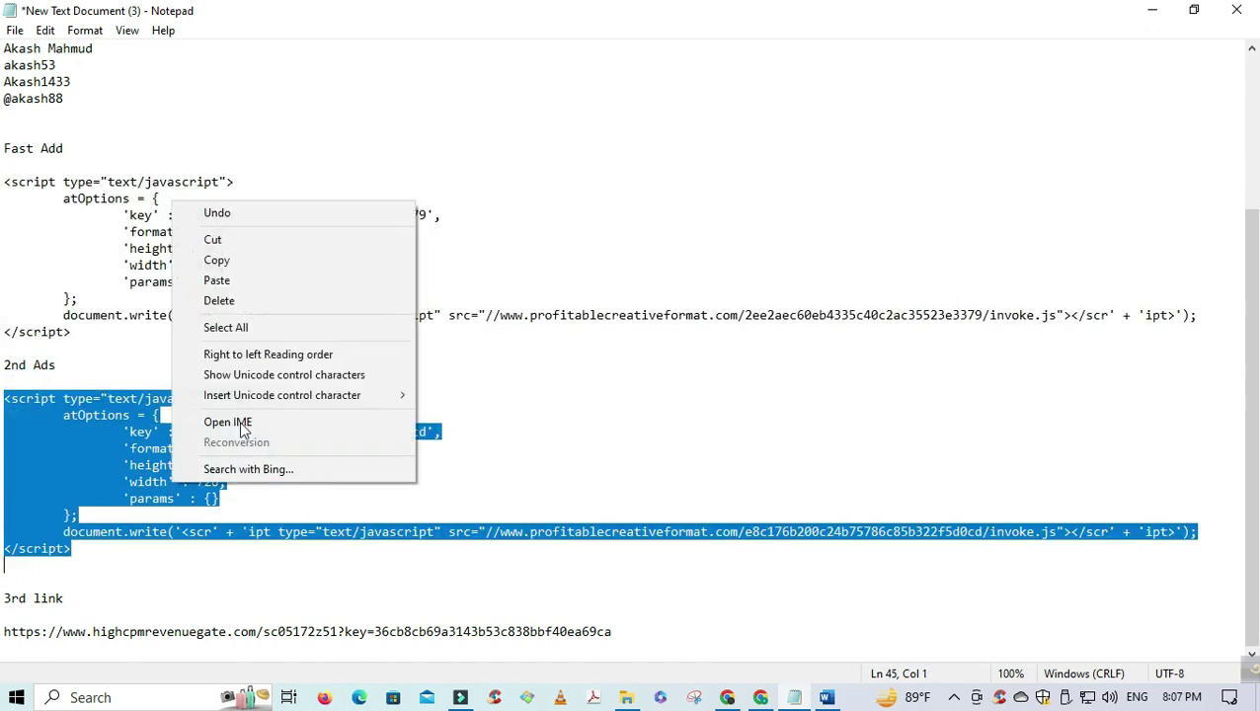
{"action": "left_click", "coordinate": [239, 251]}
{"action": "left_click", "coordinate": [1152, 11]}
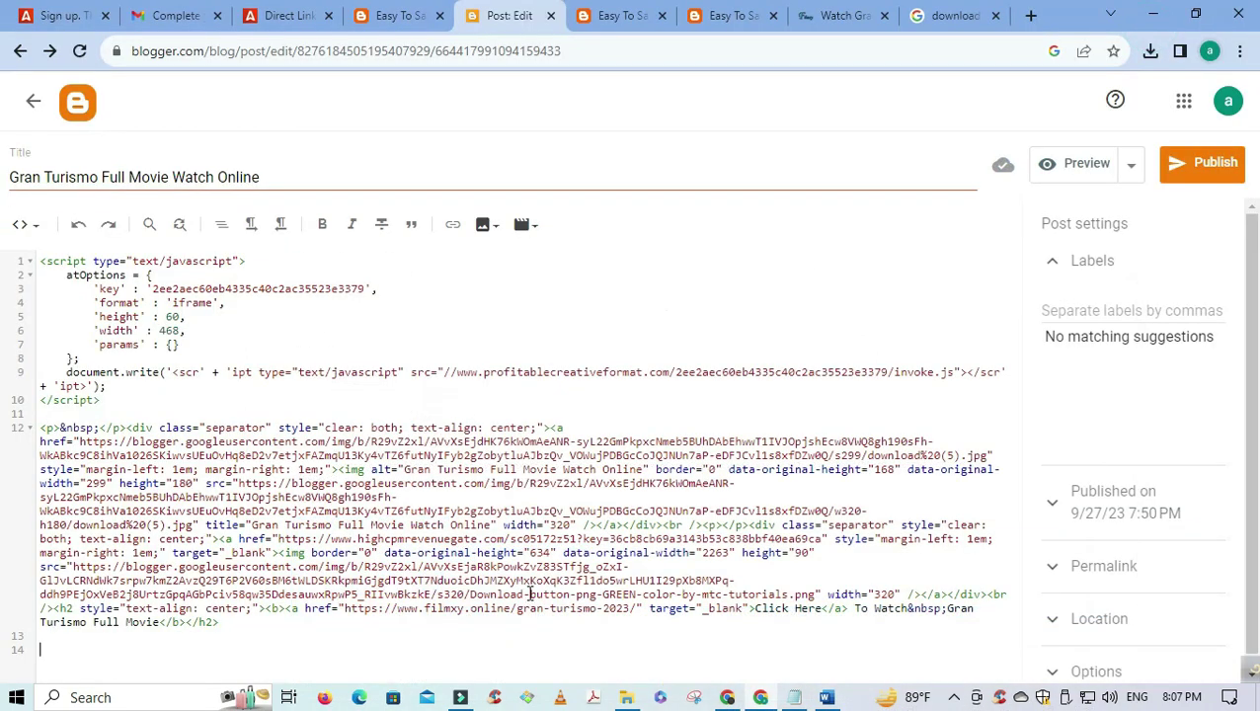
{"action": "key", "text": "ctrl+v"}
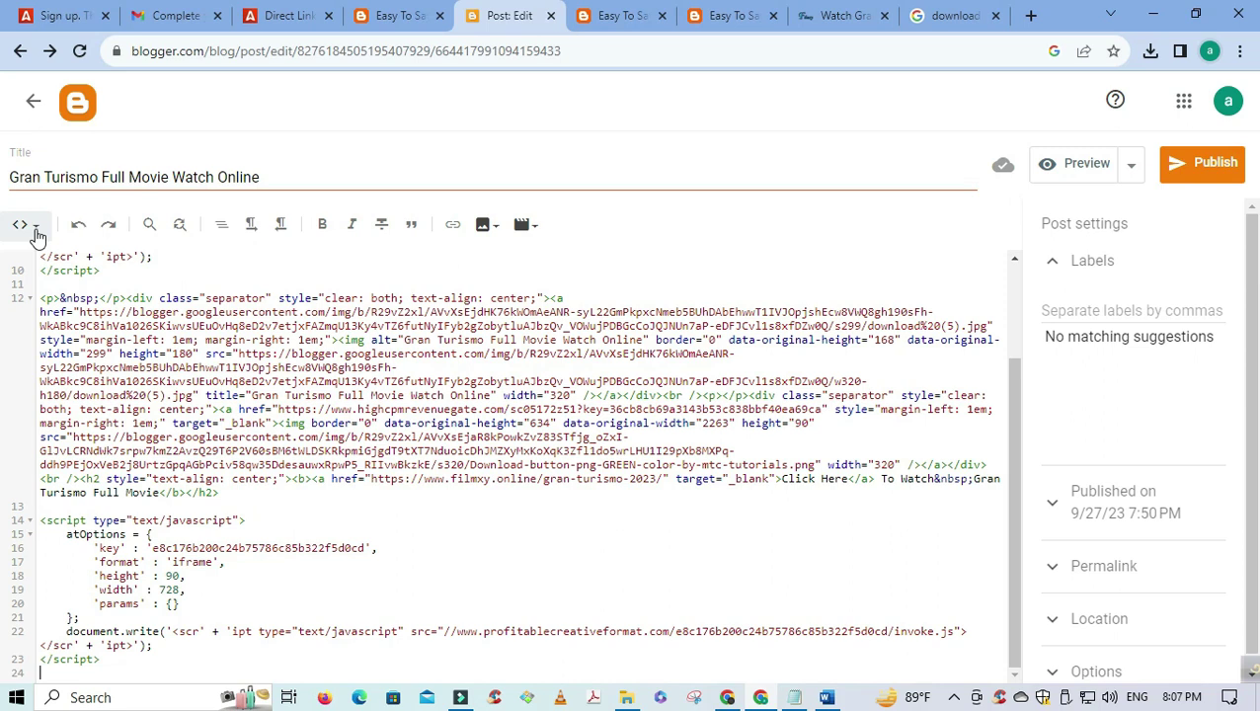
- Leave the post editor and open the Easy To Say blog's settings
{"action": "left_click", "coordinate": [33, 100]}
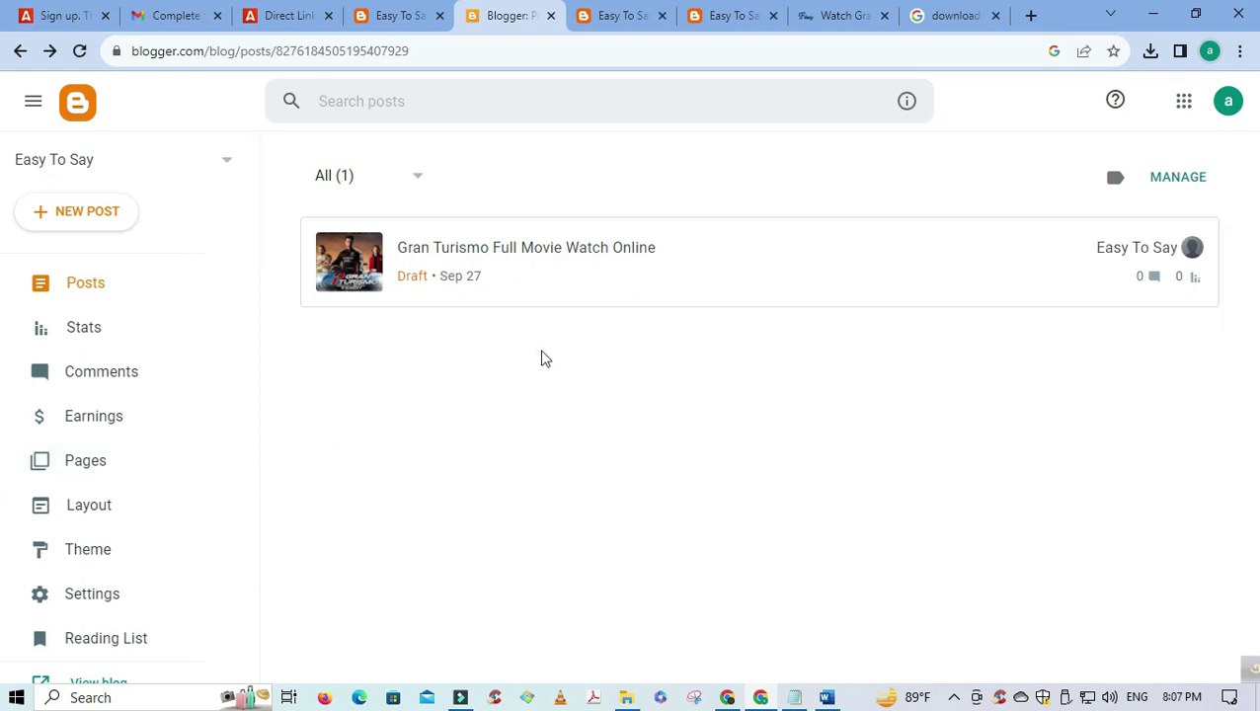
{"action": "scroll", "coordinate": [91, 462], "scroll_direction": "down", "scroll_amount": 2}
{"action": "left_click", "coordinate": [116, 466]}
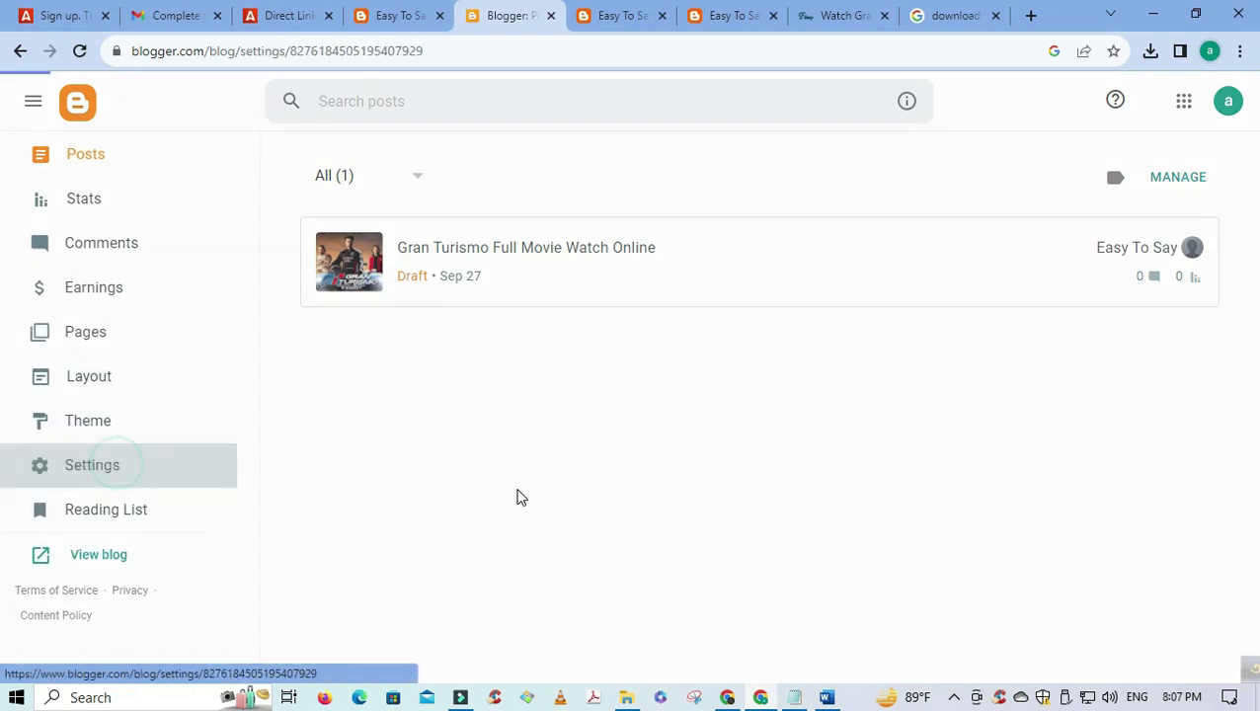
- Enable the search description in the blog's Meta tags settings
{"action": "scroll", "coordinate": [484, 487], "scroll_direction": "down", "scroll_amount": 5}
{"action": "scroll", "coordinate": [420, 451], "scroll_direction": "up", "scroll_amount": 5}
{"action": "scroll", "coordinate": [420, 452], "scroll_direction": "down", "scroll_amount": 10}
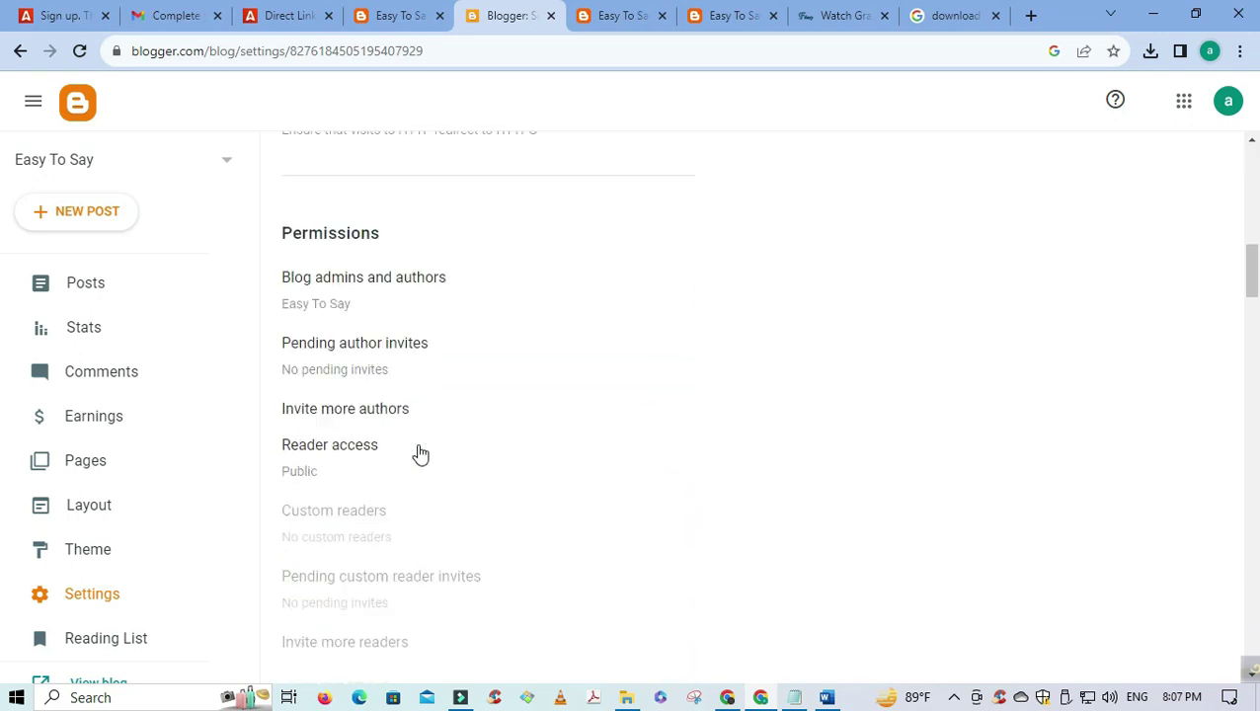
{"action": "scroll", "coordinate": [420, 453], "scroll_direction": "down", "scroll_amount": 10}
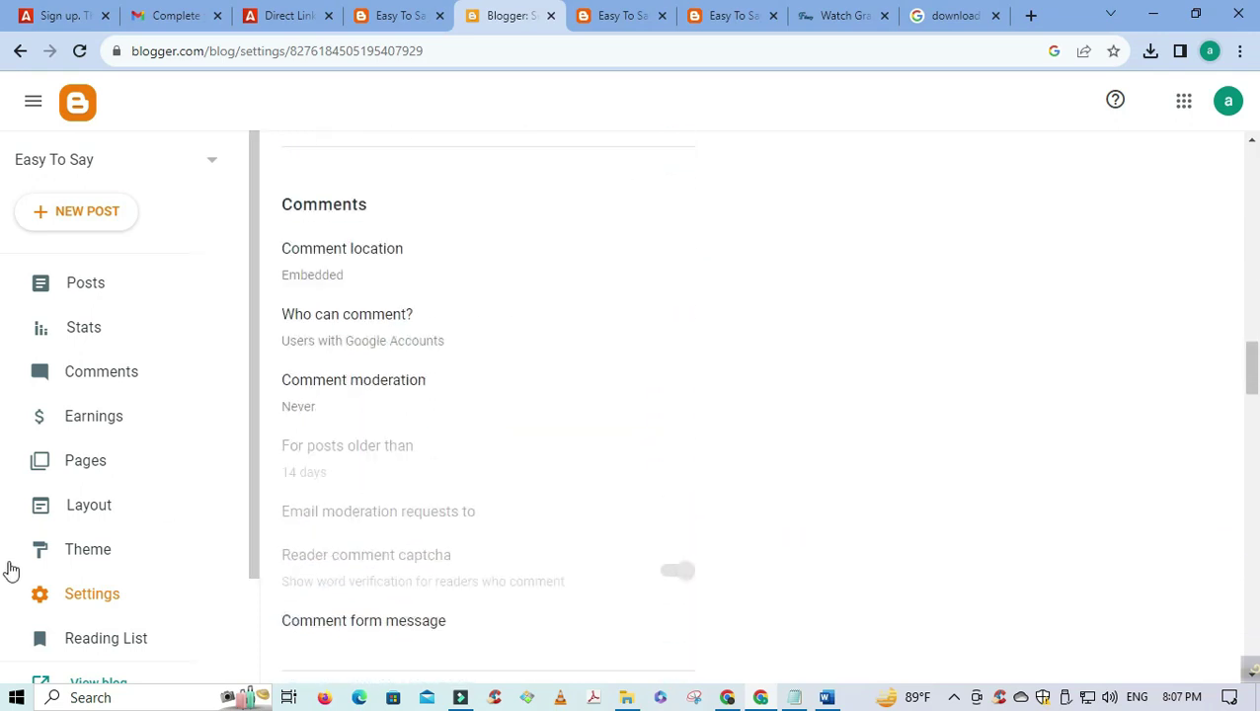
{"action": "scroll", "coordinate": [419, 441], "scroll_direction": "down", "scroll_amount": 5}
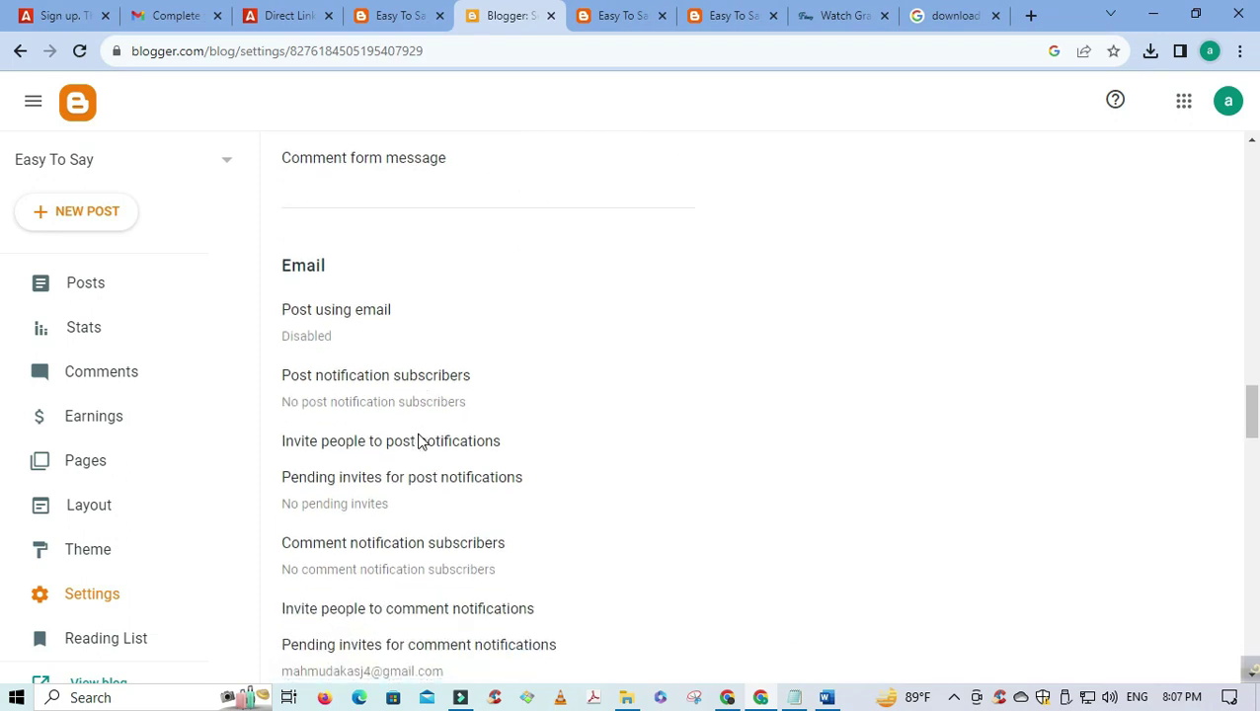
{"action": "scroll", "coordinate": [419, 442], "scroll_direction": "down", "scroll_amount": 10}
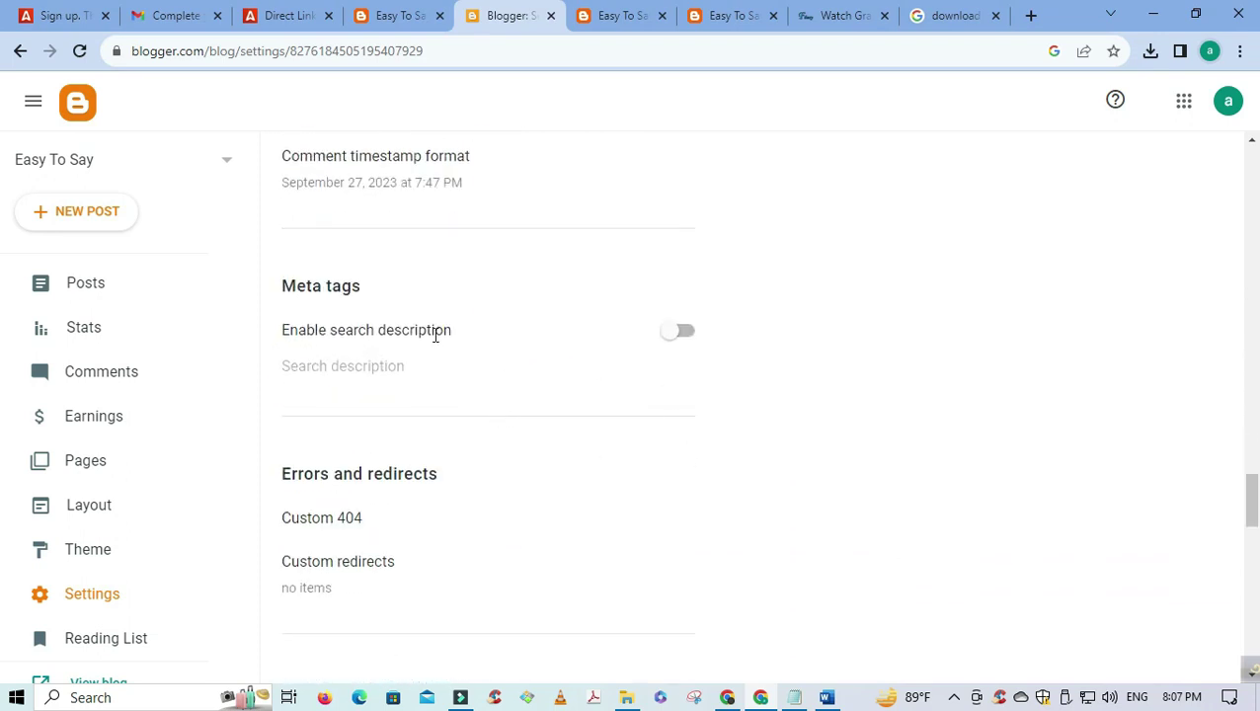
{"action": "left_click", "coordinate": [679, 331]}
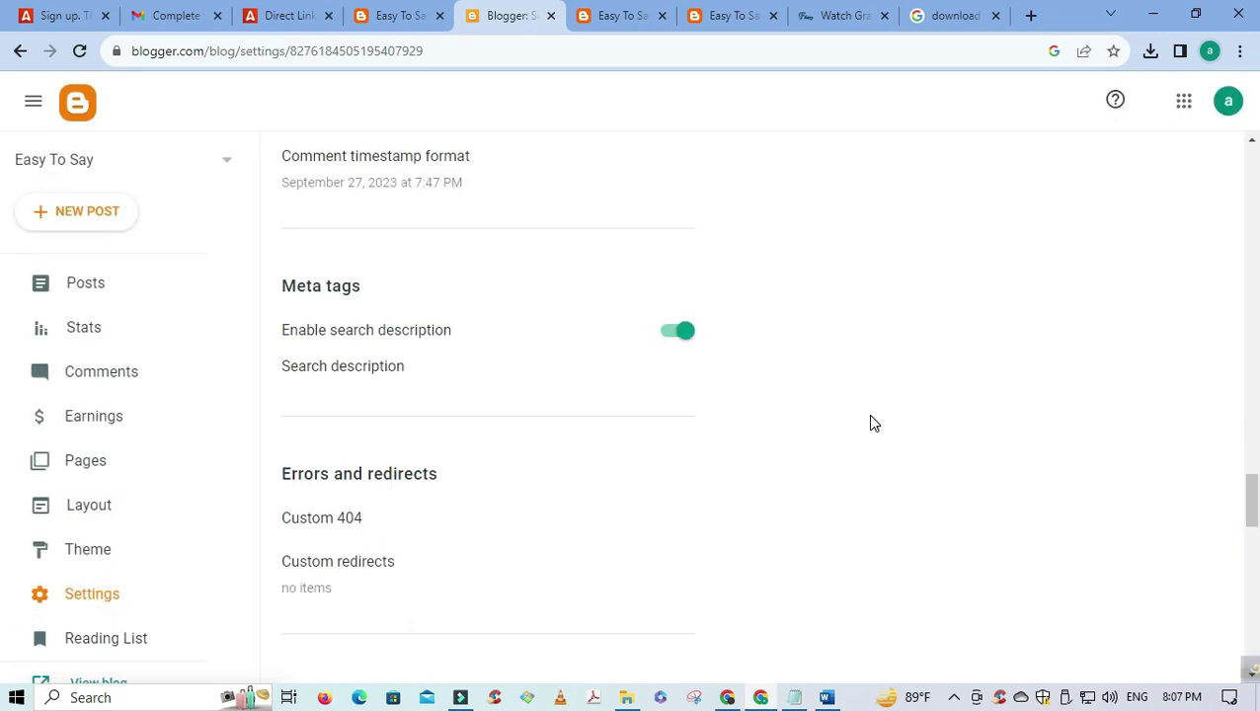
- Enable custom robots.txt under Crawlers and indexing and open its content for editing
{"action": "scroll", "coordinate": [504, 432], "scroll_direction": "down", "scroll_amount": 4}
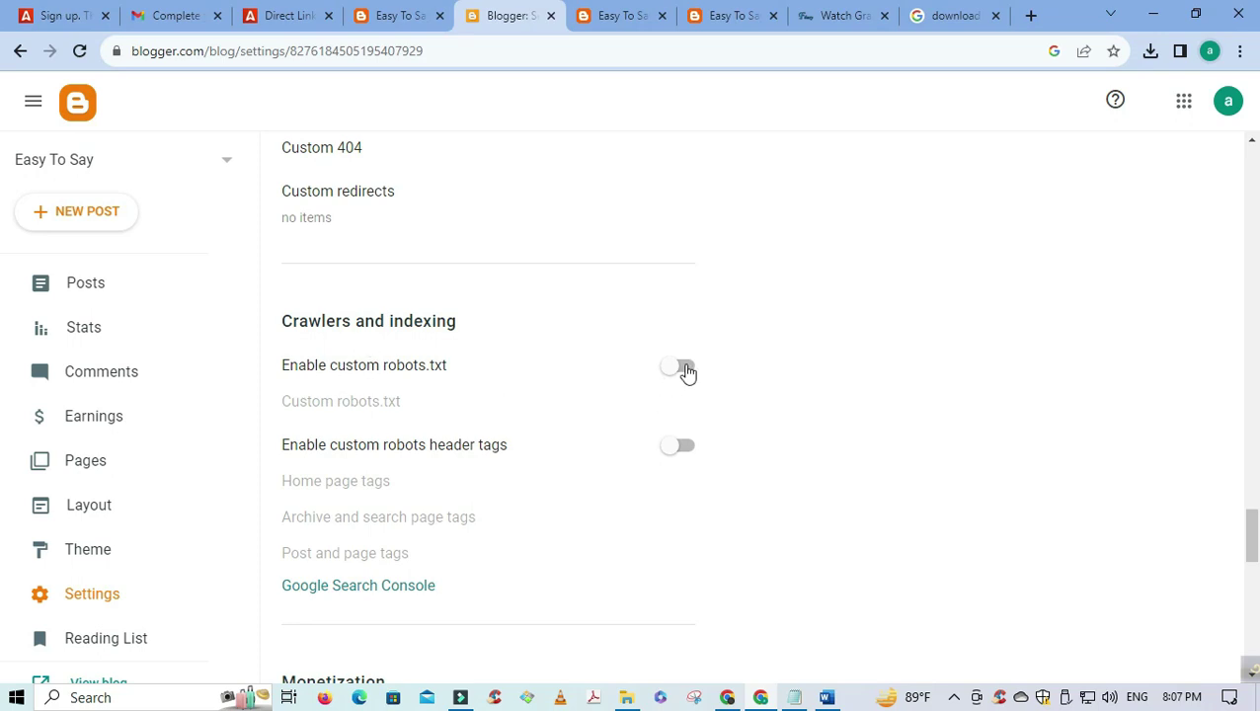
{"action": "left_click", "coordinate": [681, 366]}
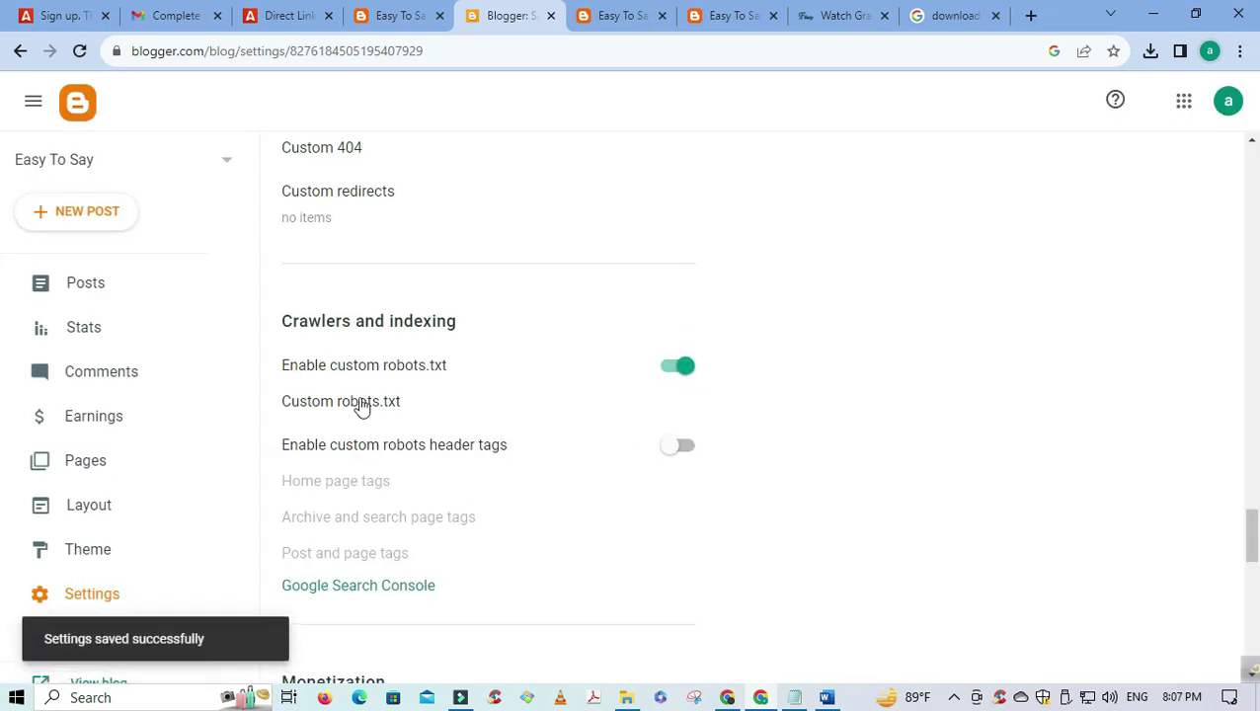
{"action": "left_click", "coordinate": [343, 414]}
{"action": "left_click", "coordinate": [569, 375]}
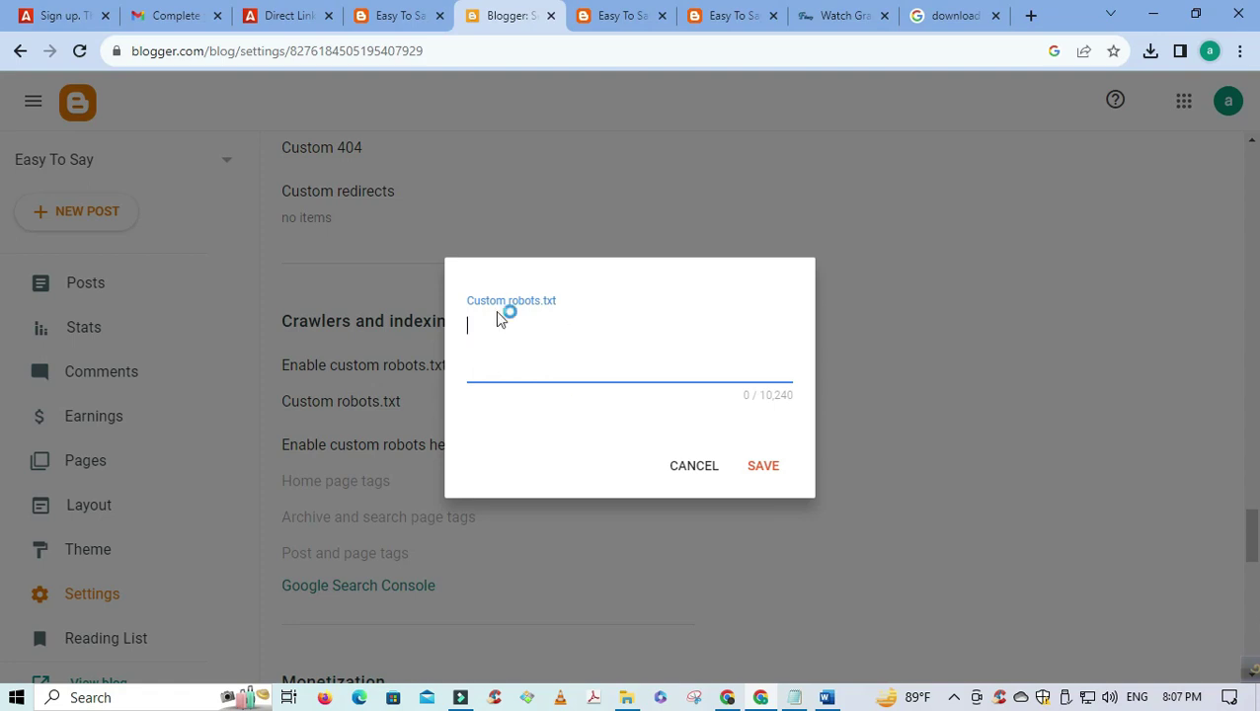
- Copy the easytosay889.blogspot.com address from the open blog page
{"action": "left_click", "coordinate": [617, 16]}
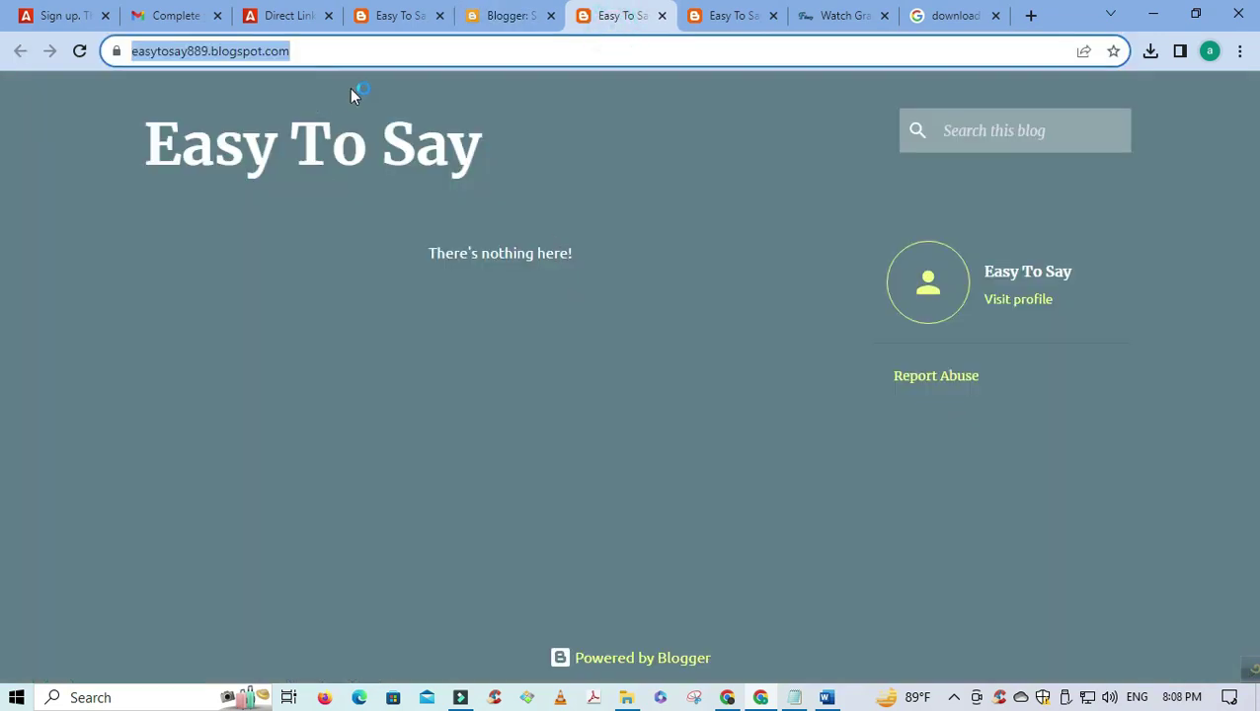
{"action": "right_click", "coordinate": [317, 43]}
{"action": "left_click", "coordinate": [385, 142]}
- Switch to the Notepad notes and insert four blank lines above the "Home- All, Noindex" line
{"action": "left_click", "coordinate": [794, 698]}
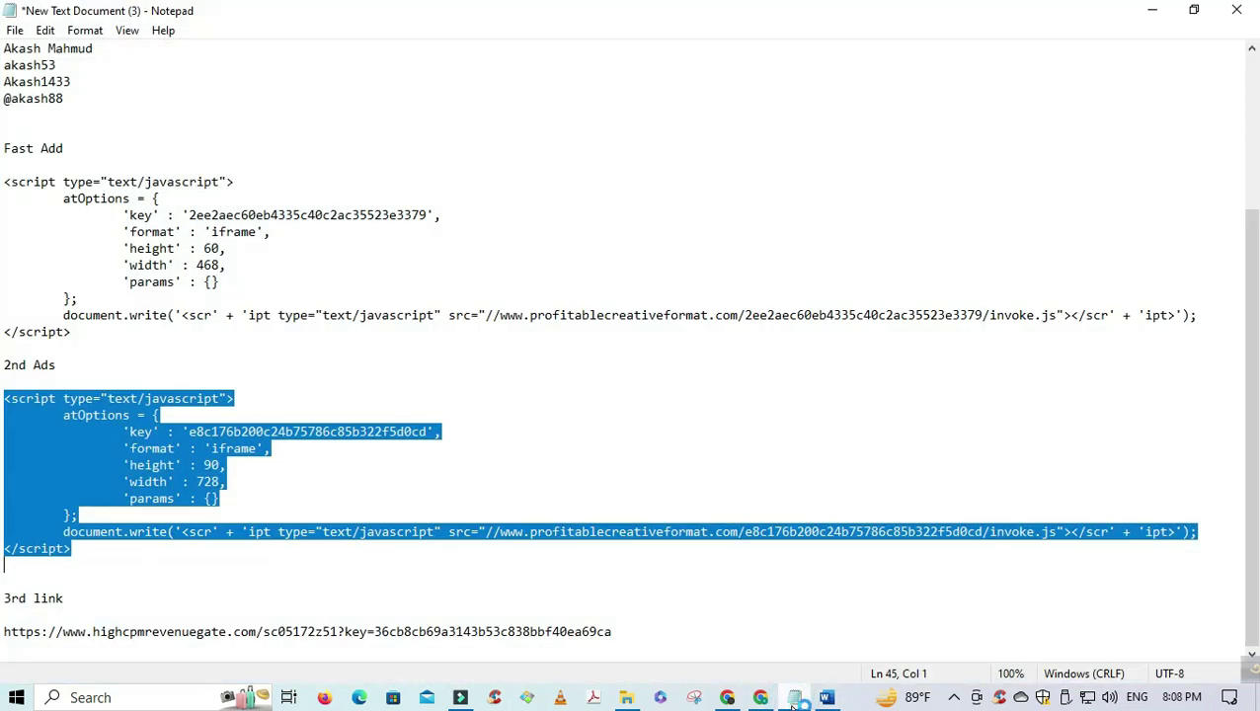
{"action": "scroll", "coordinate": [452, 365], "scroll_direction": "up", "scroll_amount": 3}
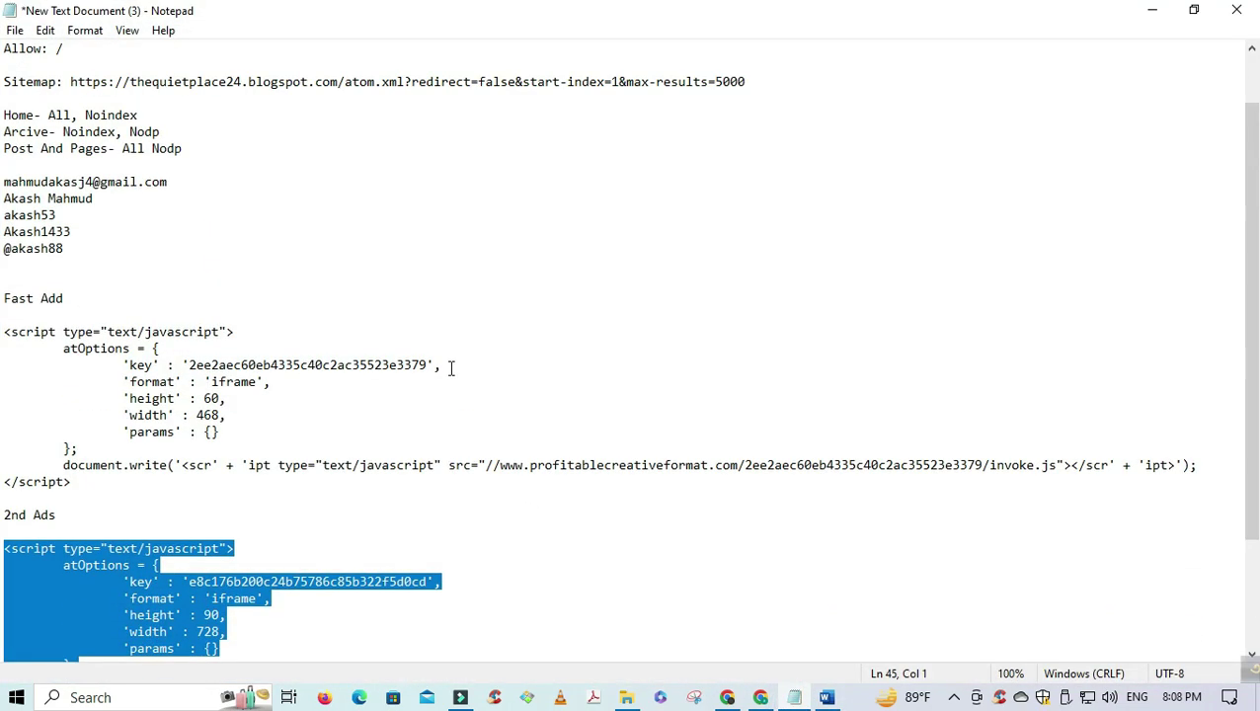
{"action": "scroll", "coordinate": [452, 368], "scroll_direction": "up", "scroll_amount": 1}
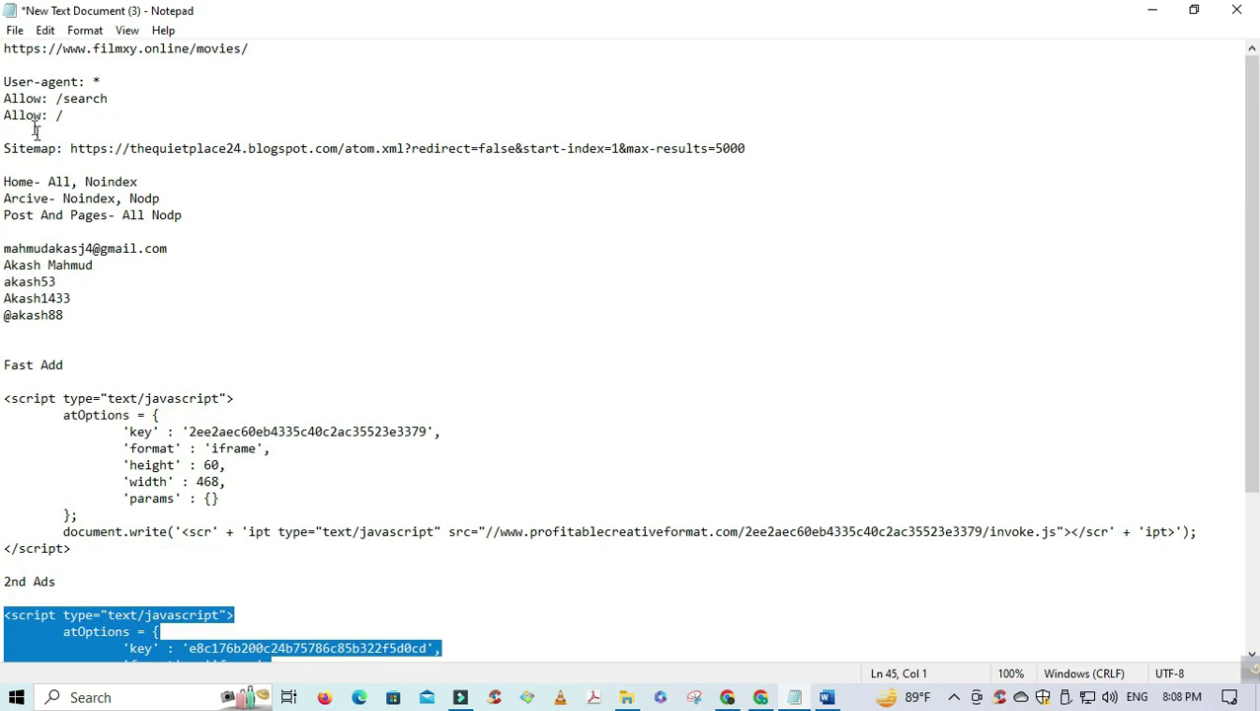
{"action": "left_click", "coordinate": [7, 185]}
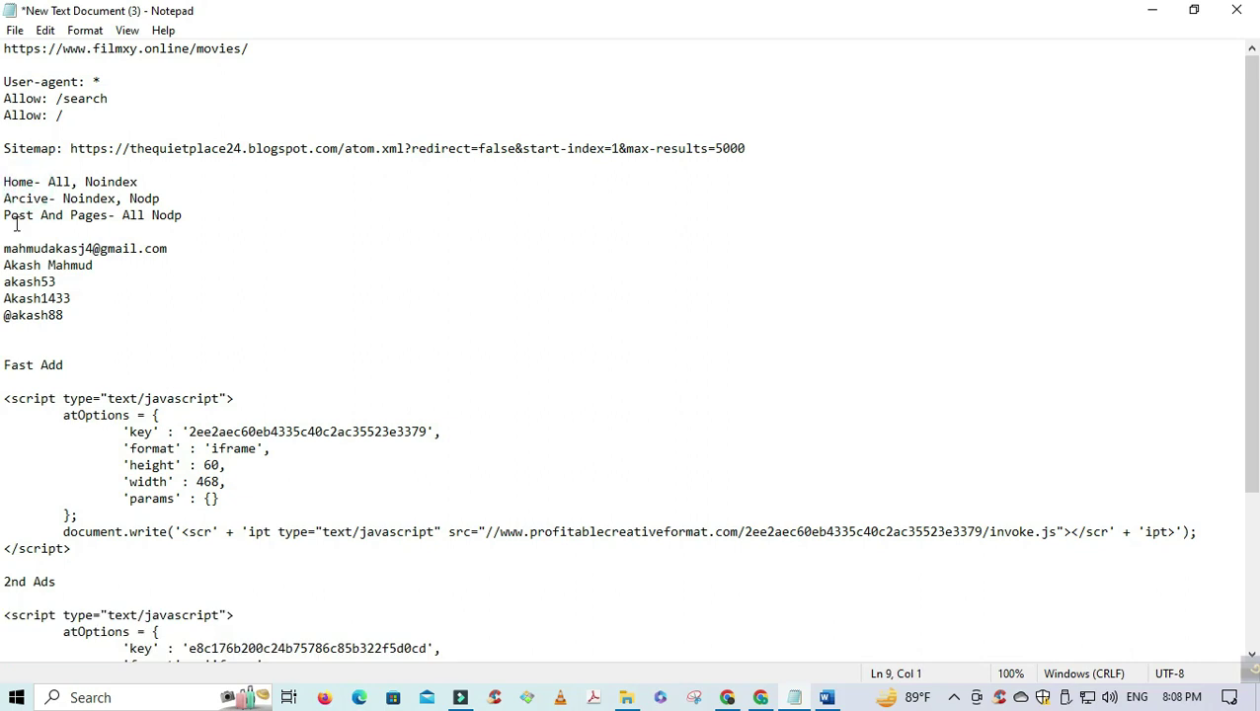
{"action": "key", "text": "Return"}
{"action": "key", "text": "Return"}
{"action": "key", "text": "Return"}
{"action": "key", "text": "Return"}
{"action": "left_click_drag", "start_coordinate": [6, 81], "coordinate": [398, 161]}
{"action": "left_click_drag", "start_coordinate": [756, 172], "coordinate": [766, 150]}
{"action": "left_click", "coordinate": [524, 191]}
{"action": "left_click_drag", "start_coordinate": [72, 148], "coordinate": [339, 150]}
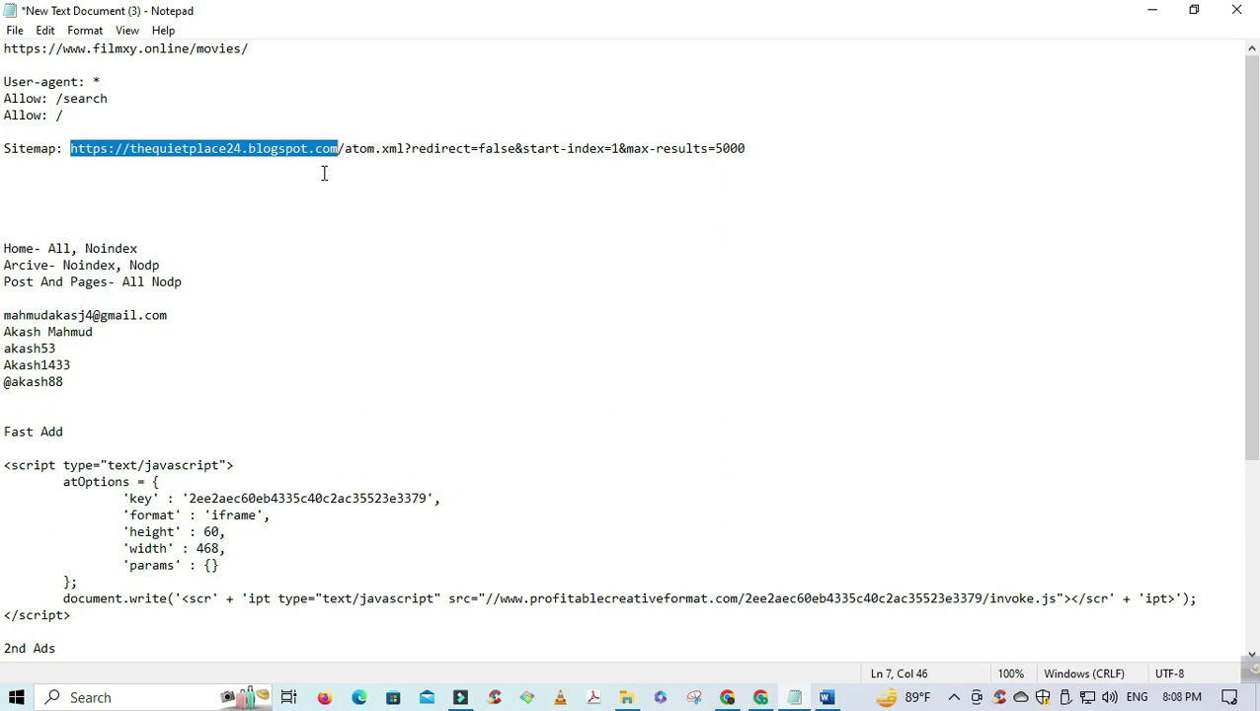
{"action": "key", "text": "ctrl+v"}
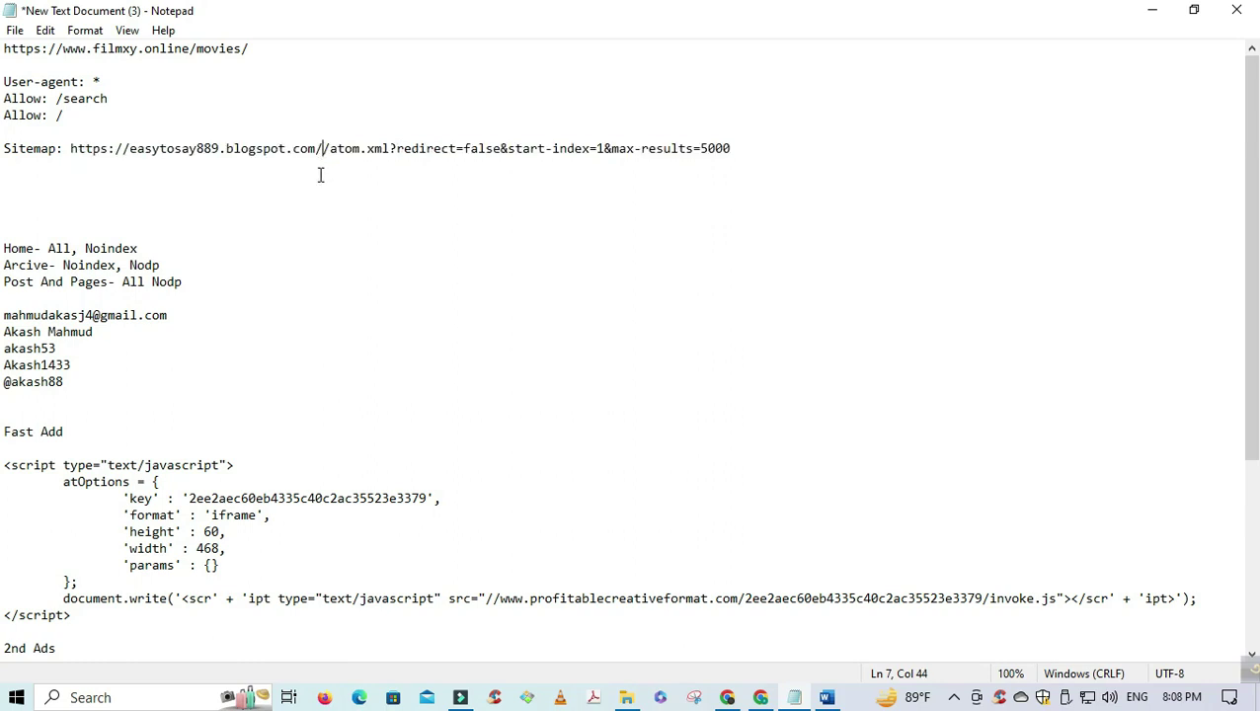
{"action": "key", "text": "BackSpace"}
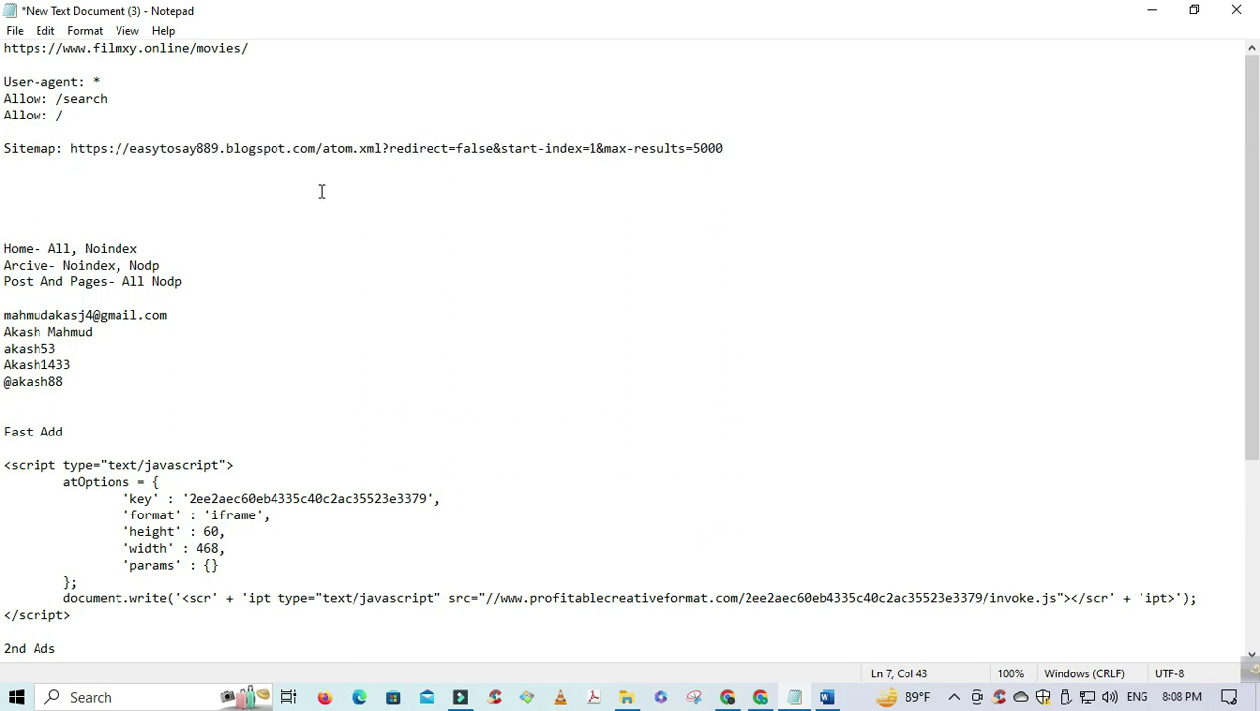
{"action": "left_click_drag", "start_coordinate": [71, 153], "coordinate": [389, 153]}
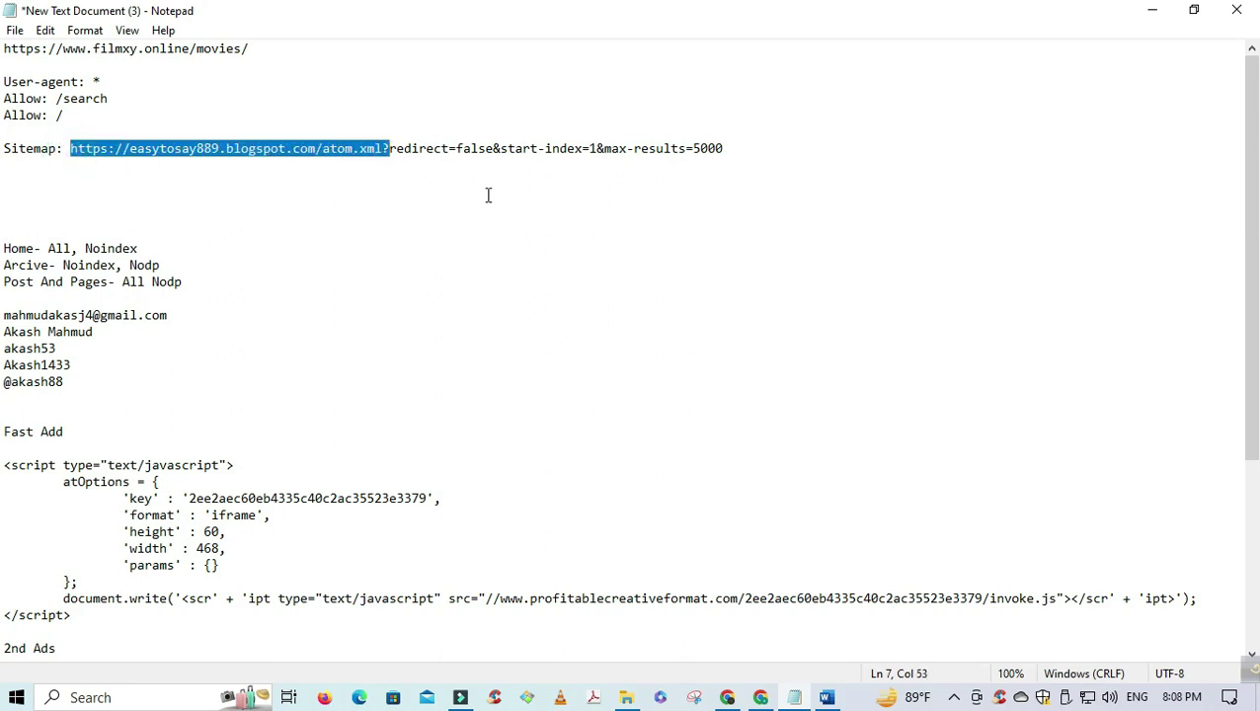
- Copy the robots.txt lines from "User-agent: *" through the Sitemap address in the Notepad notes
{"action": "left_click_drag", "start_coordinate": [748, 145], "coordinate": [603, 165]}
{"action": "right_click", "coordinate": [74, 67]}
{"action": "left_click", "coordinate": [25, 121]}
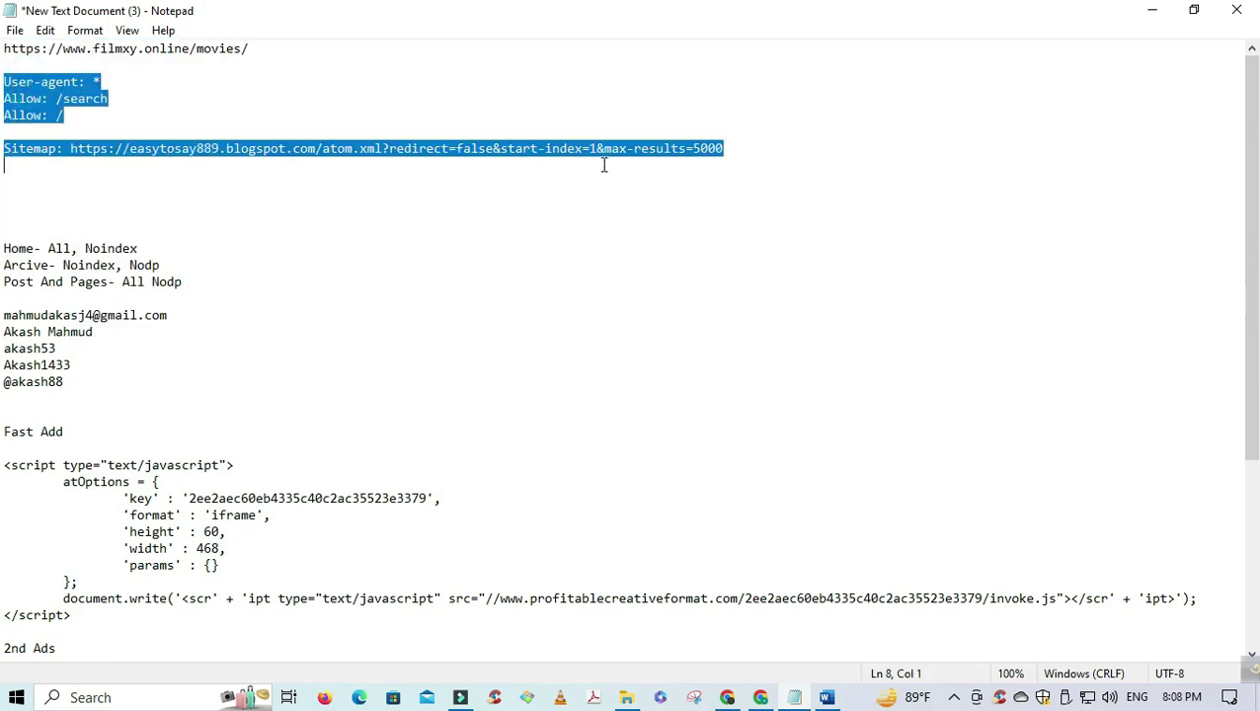
{"action": "right_click", "coordinate": [696, 145]}
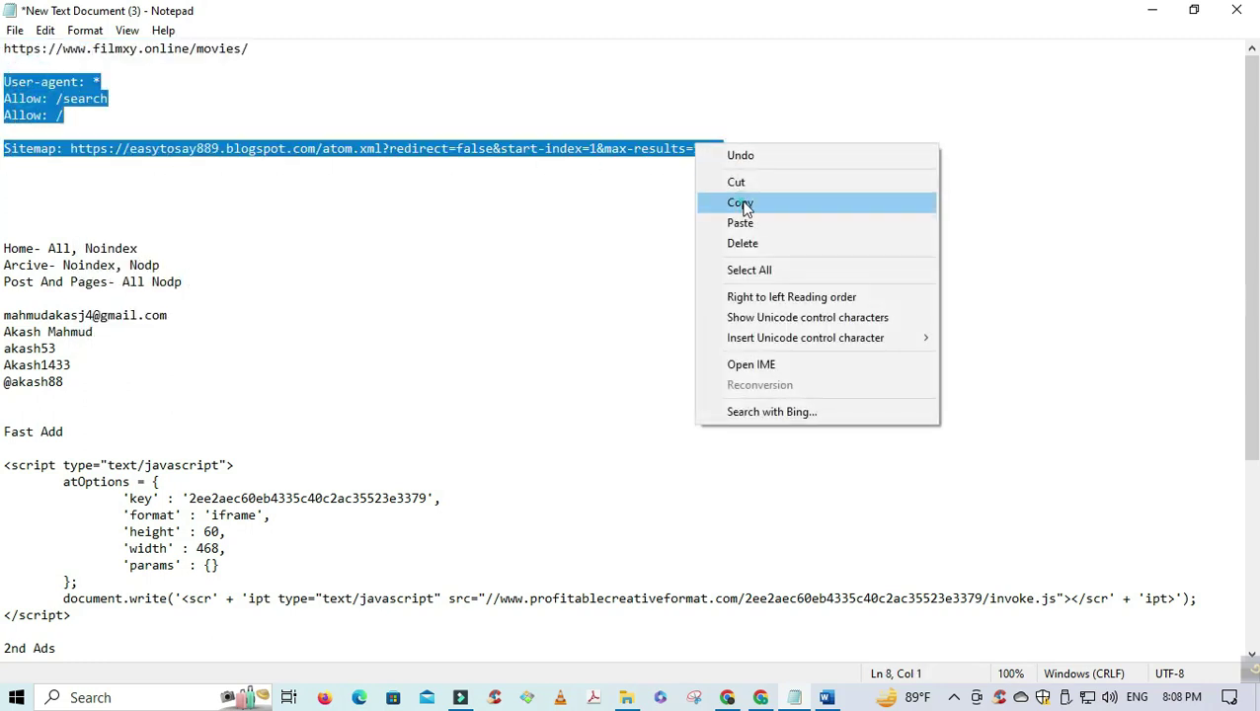
{"action": "left_click", "coordinate": [740, 204]}
{"action": "left_click", "coordinate": [1147, 15]}
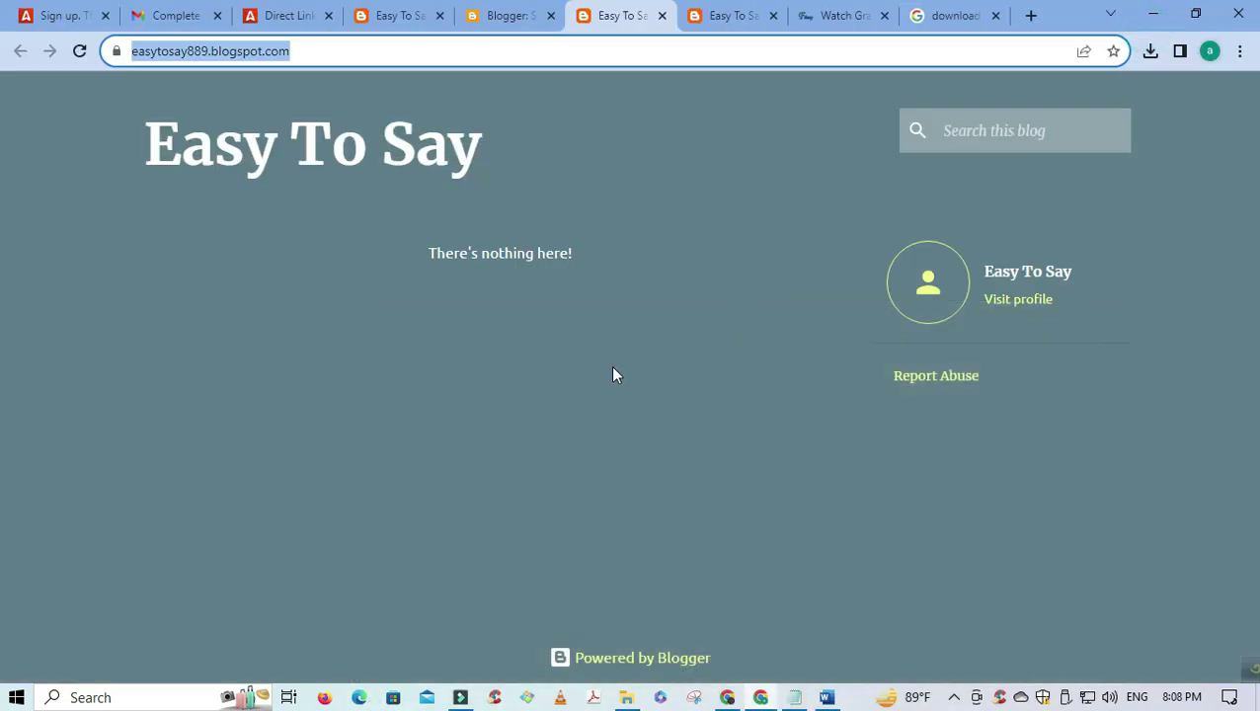
- Switch to the Blogger settings, paste the copied lines into Custom robots.txt without the trailing blank line, and save
{"action": "left_click", "coordinate": [795, 699]}
{"action": "left_click", "coordinate": [795, 698]}
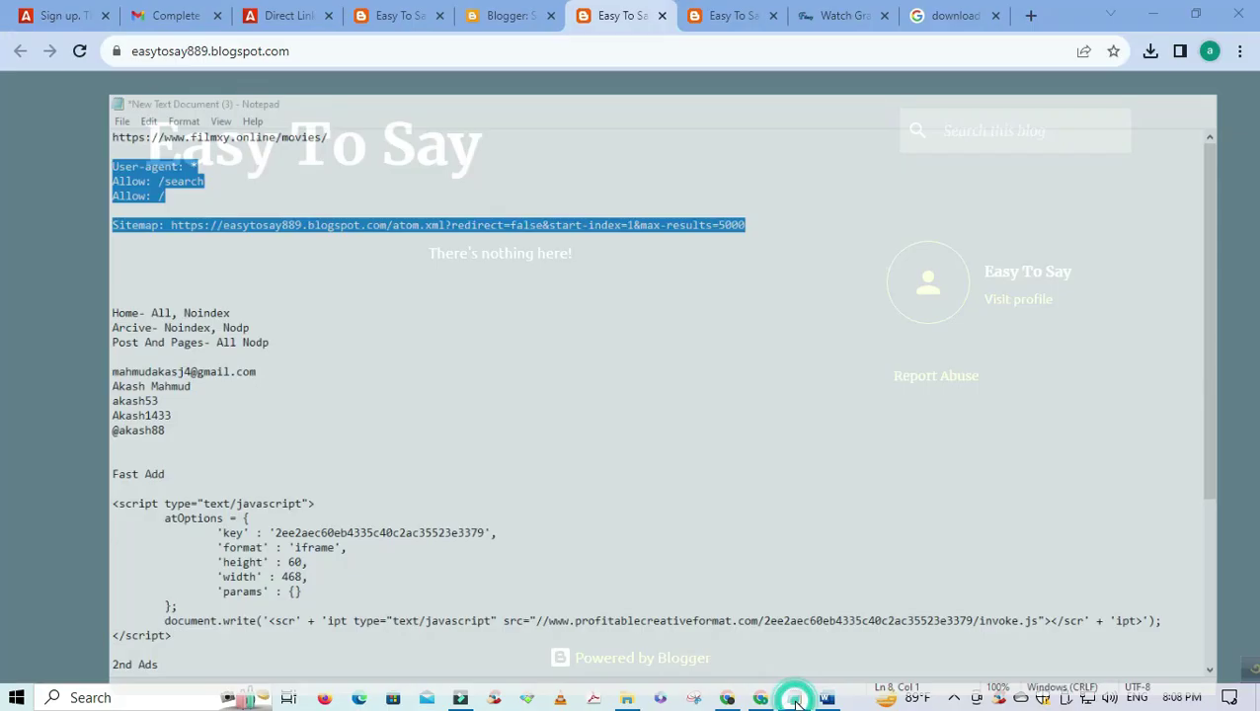
{"action": "left_click", "coordinate": [505, 15]}
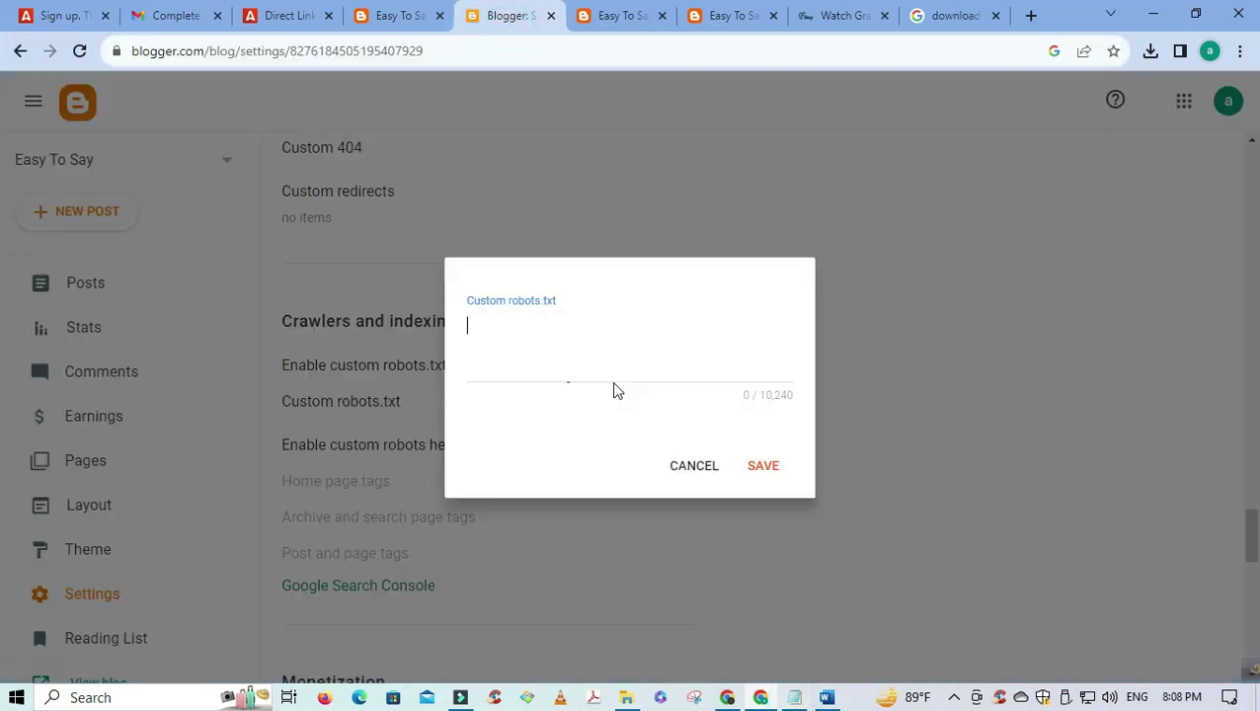
{"action": "key", "text": "ctrl+v"}
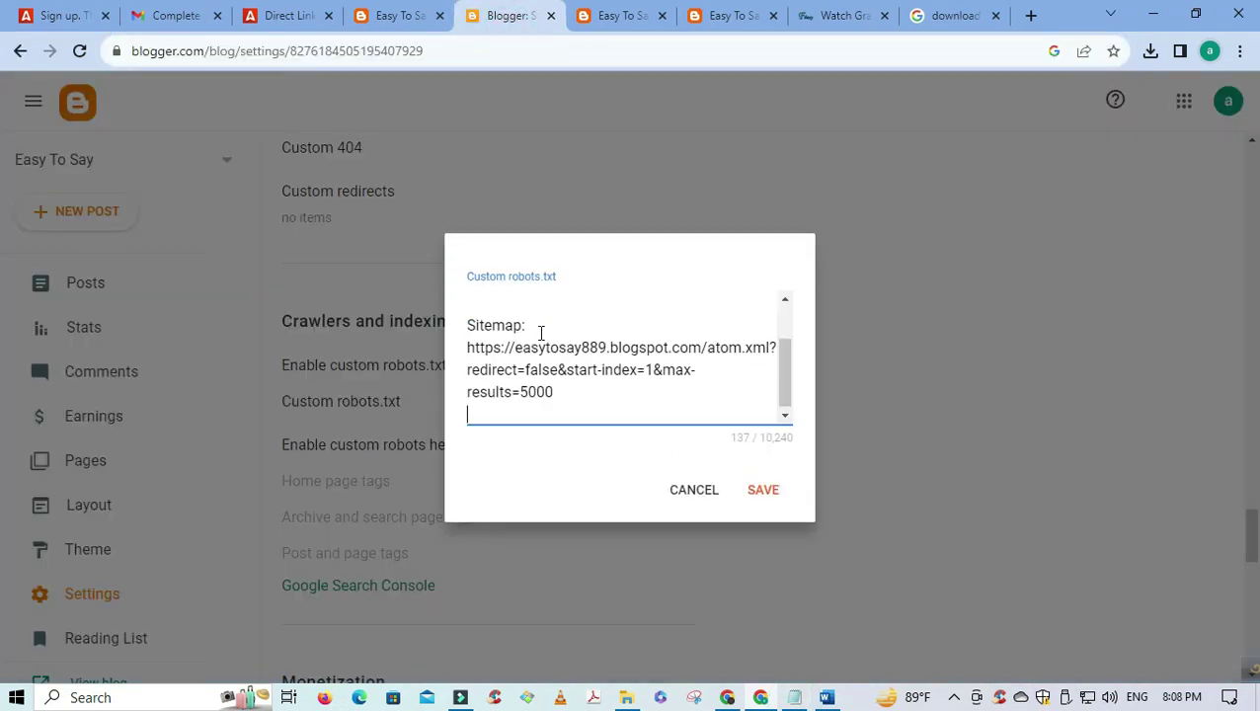
{"action": "key", "text": "BackSpace"}
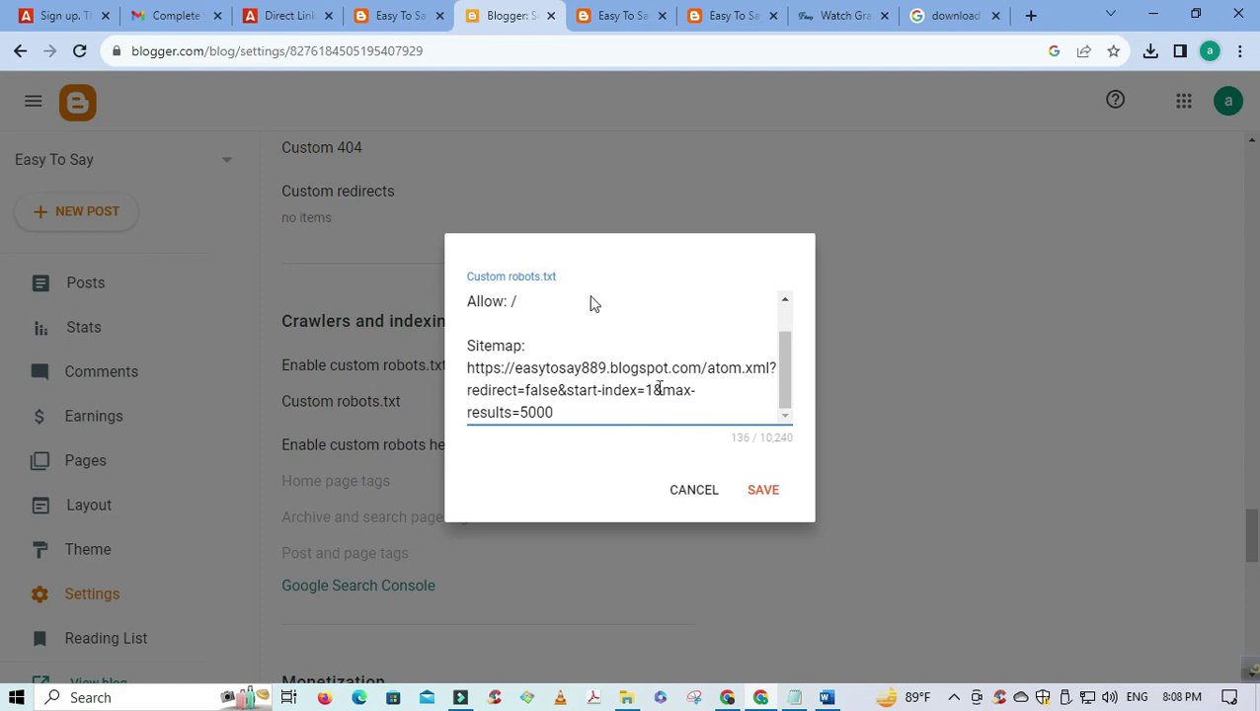
{"action": "left_click", "coordinate": [765, 494]}
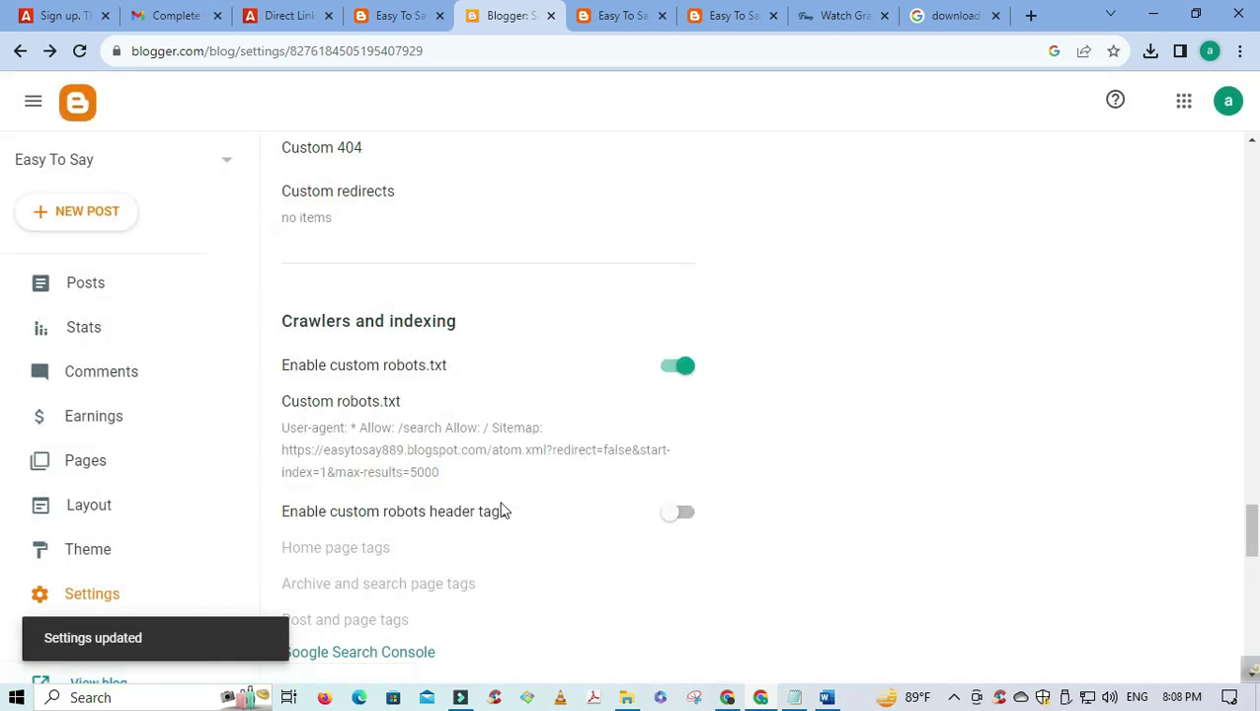
- Enable custom robots header tags under Crawlers and indexing and open the home page tags
{"action": "scroll", "coordinate": [766, 449], "scroll_direction": "down", "scroll_amount": 1}
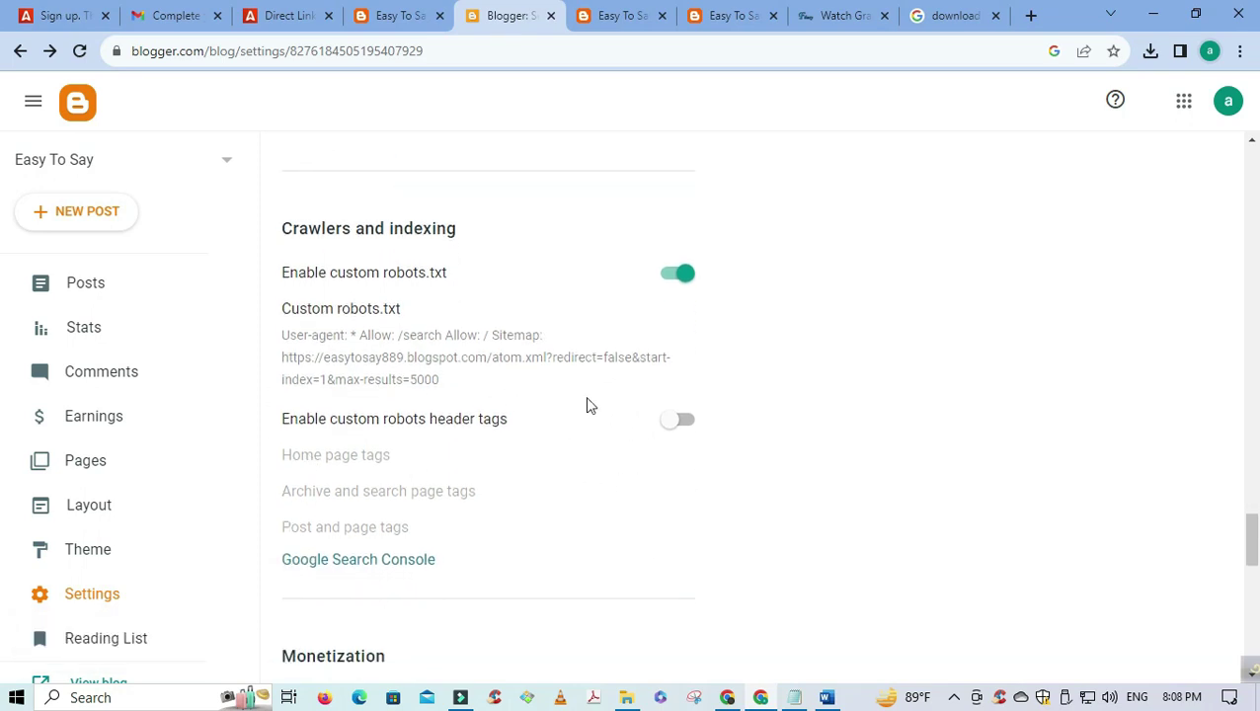
{"action": "left_click", "coordinate": [684, 422]}
{"action": "scroll", "coordinate": [553, 465], "scroll_direction": "down", "scroll_amount": 1}
{"action": "left_click", "coordinate": [338, 364]}
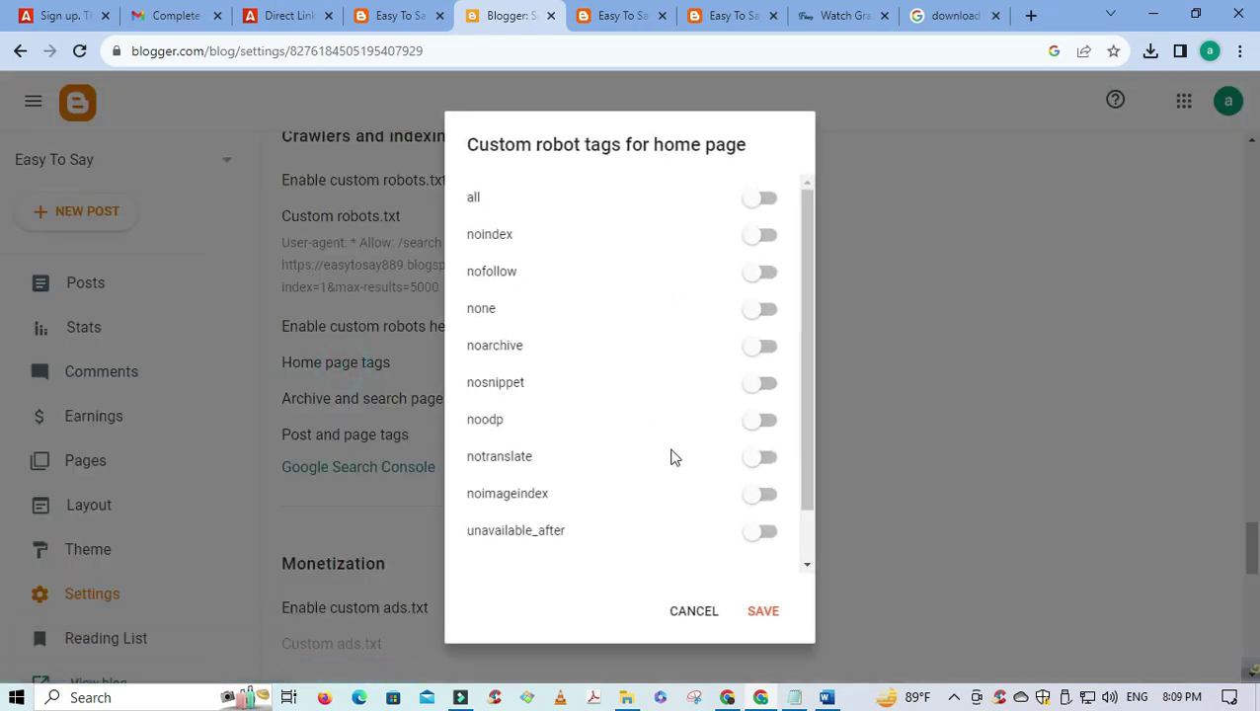
- Turn on all and noindex for the home page, following the "Home" line in the Notepad notes, and save the tags
{"action": "left_click", "coordinate": [794, 697]}
{"action": "scroll", "coordinate": [353, 405], "scroll_direction": "down", "scroll_amount": 1}
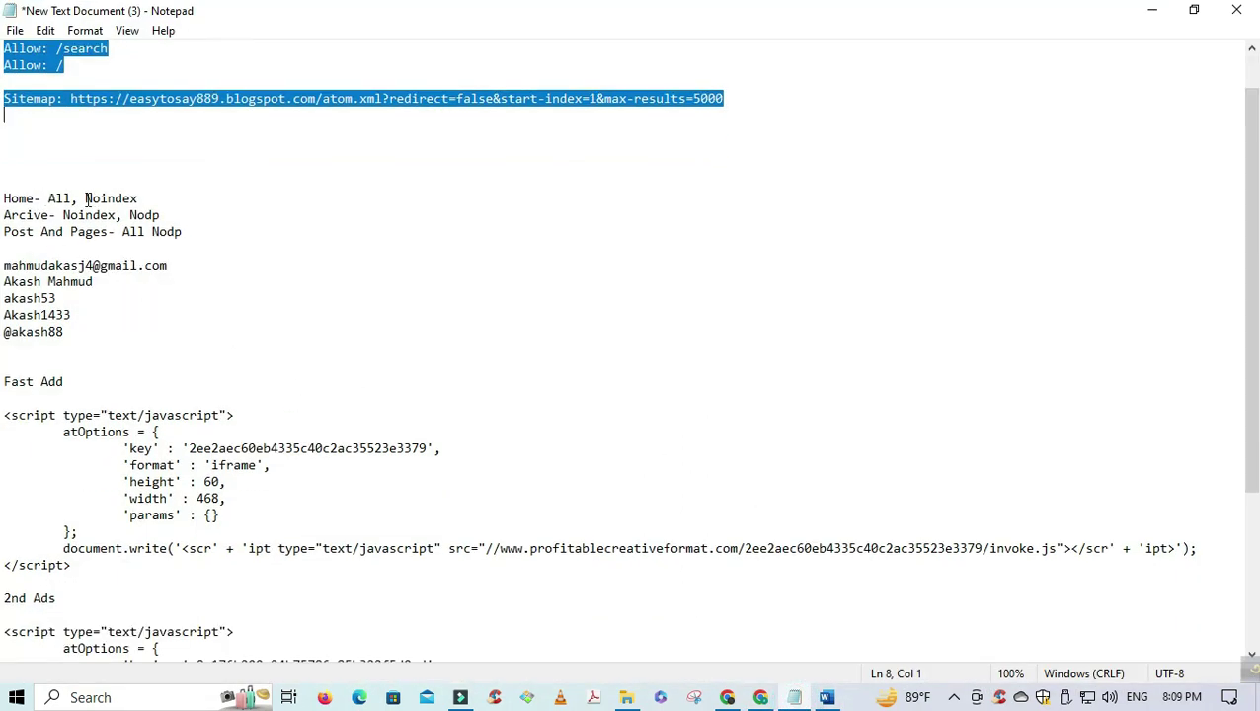
{"action": "left_click", "coordinate": [727, 697]}
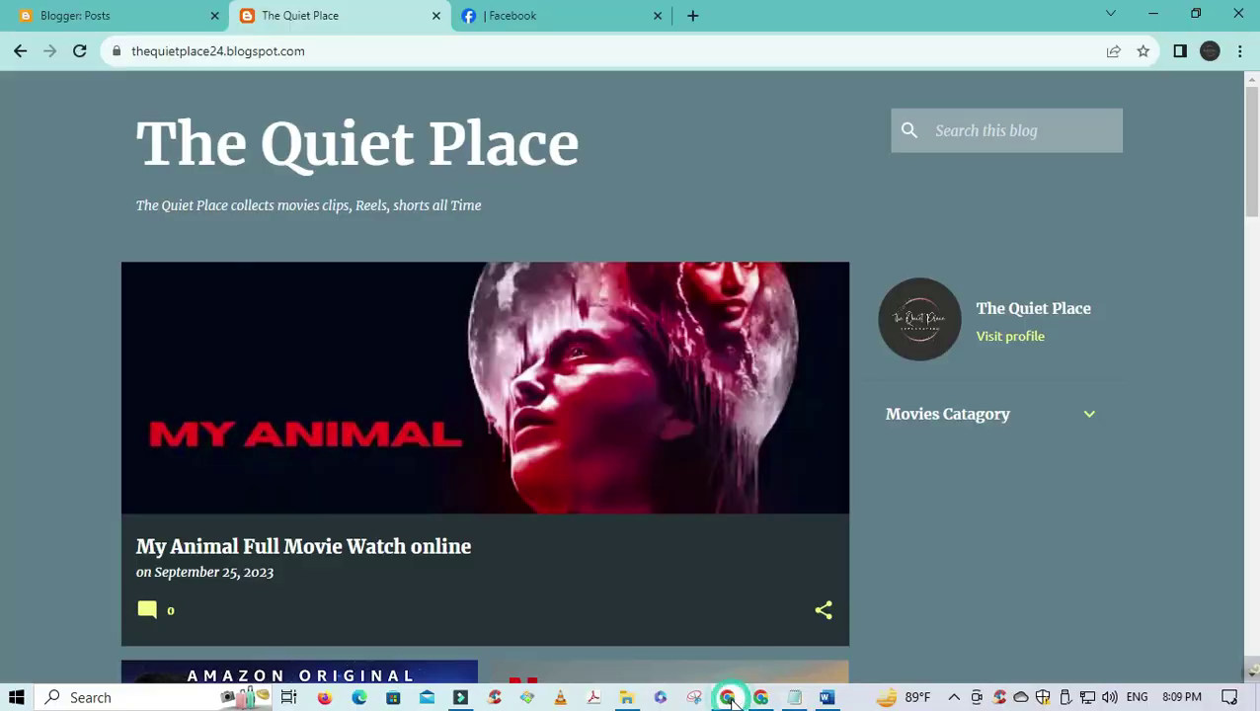
{"action": "left_click", "coordinate": [759, 698]}
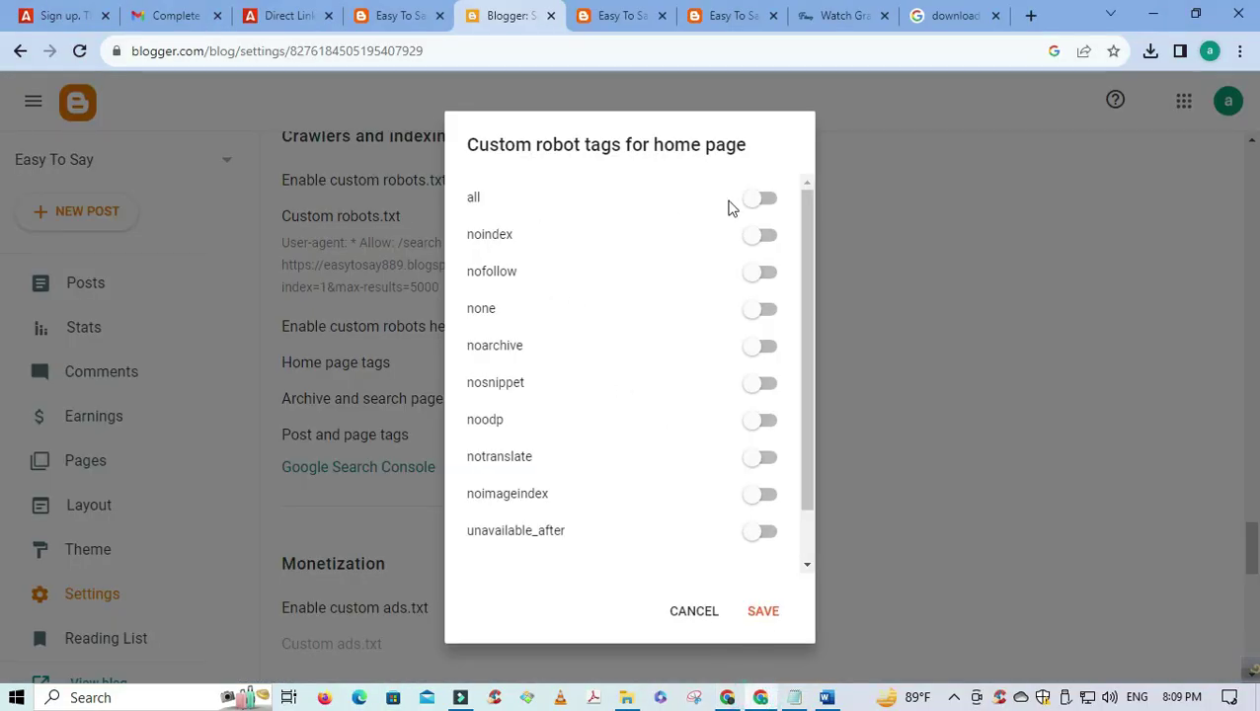
{"action": "left_click", "coordinate": [763, 203]}
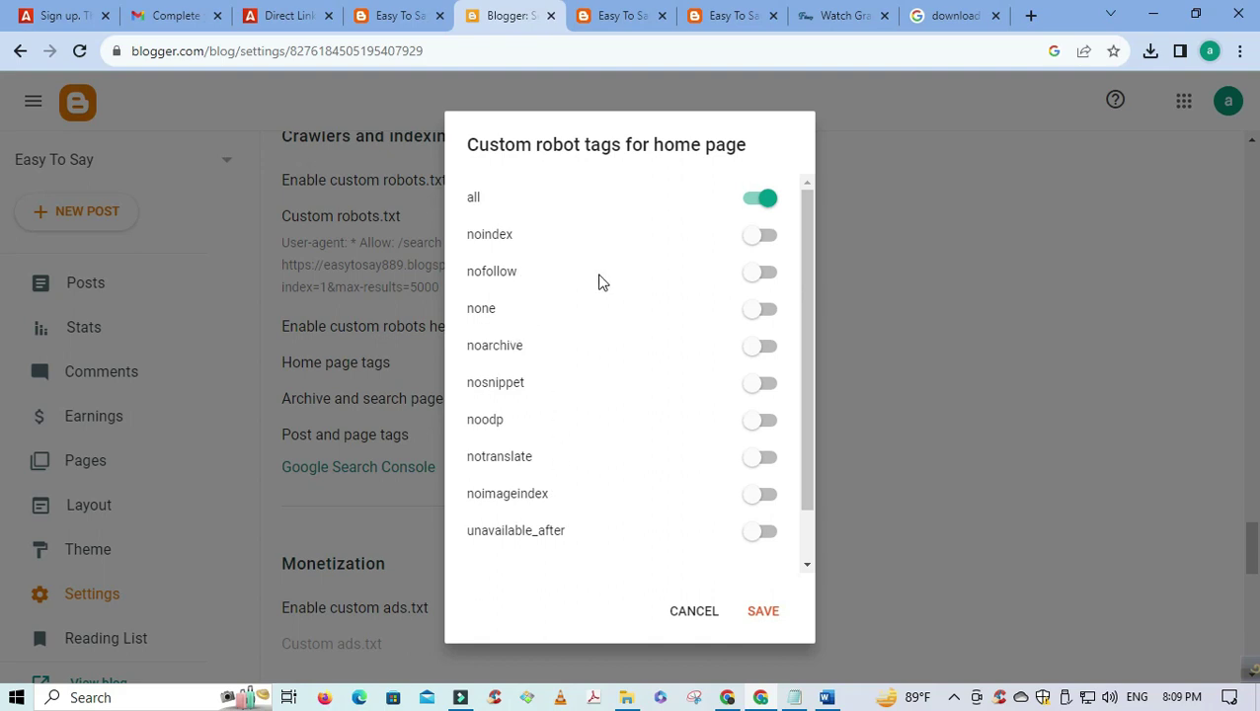
{"action": "scroll", "coordinate": [566, 413], "scroll_direction": "down", "scroll_amount": 1}
{"action": "scroll", "coordinate": [566, 413], "scroll_direction": "up", "scroll_amount": 1}
{"action": "left_click", "coordinate": [769, 239]}
{"action": "left_click", "coordinate": [794, 697]}
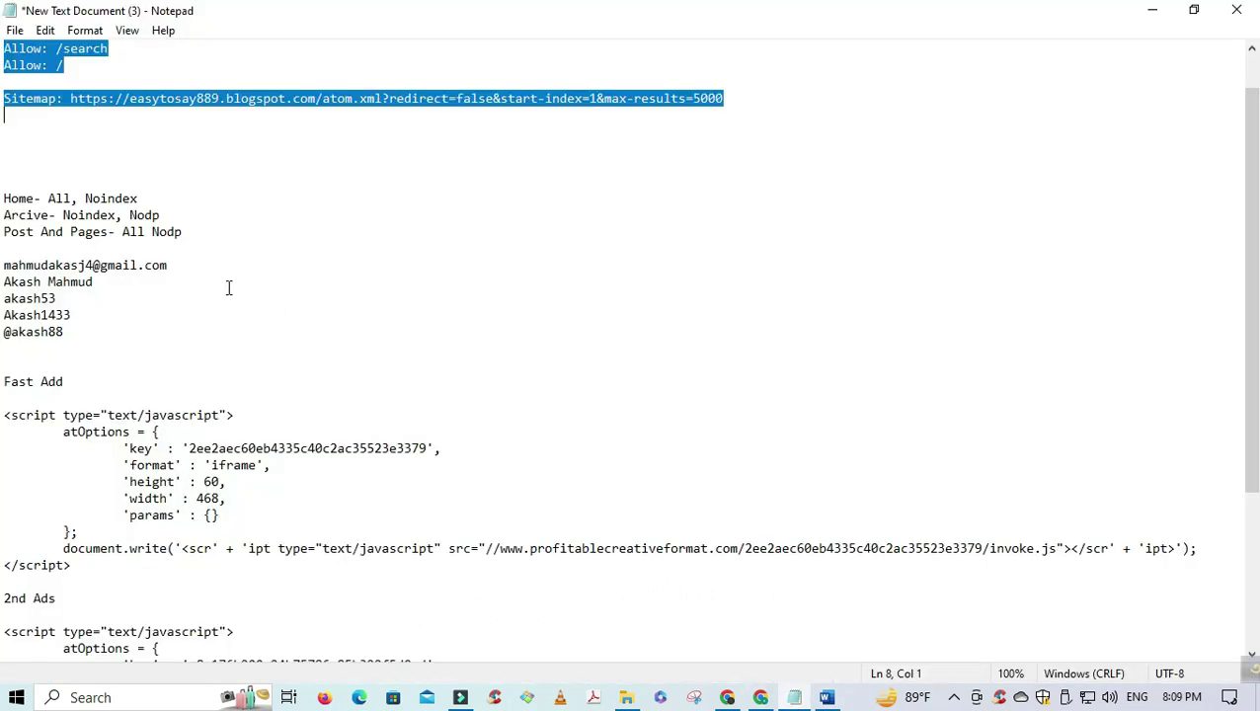
{"action": "scroll", "coordinate": [229, 287], "scroll_direction": "up", "scroll_amount": 1}
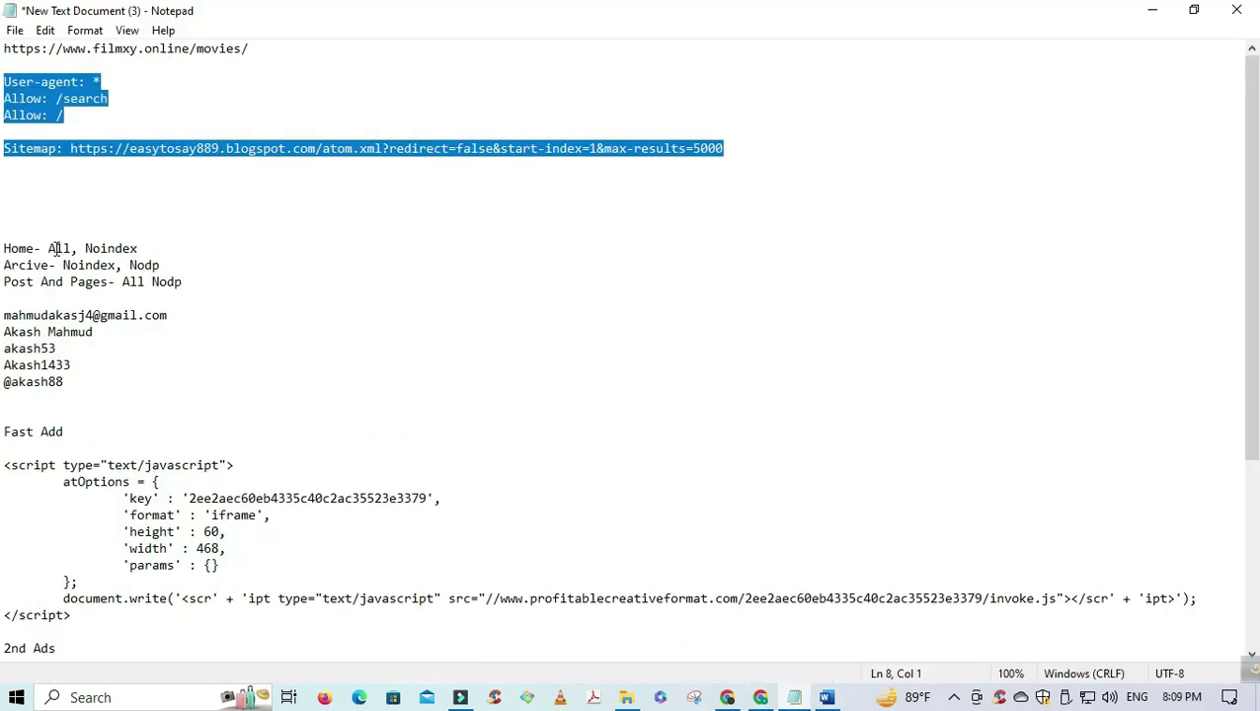
{"action": "left_click_drag", "start_coordinate": [56, 248], "coordinate": [139, 248]}
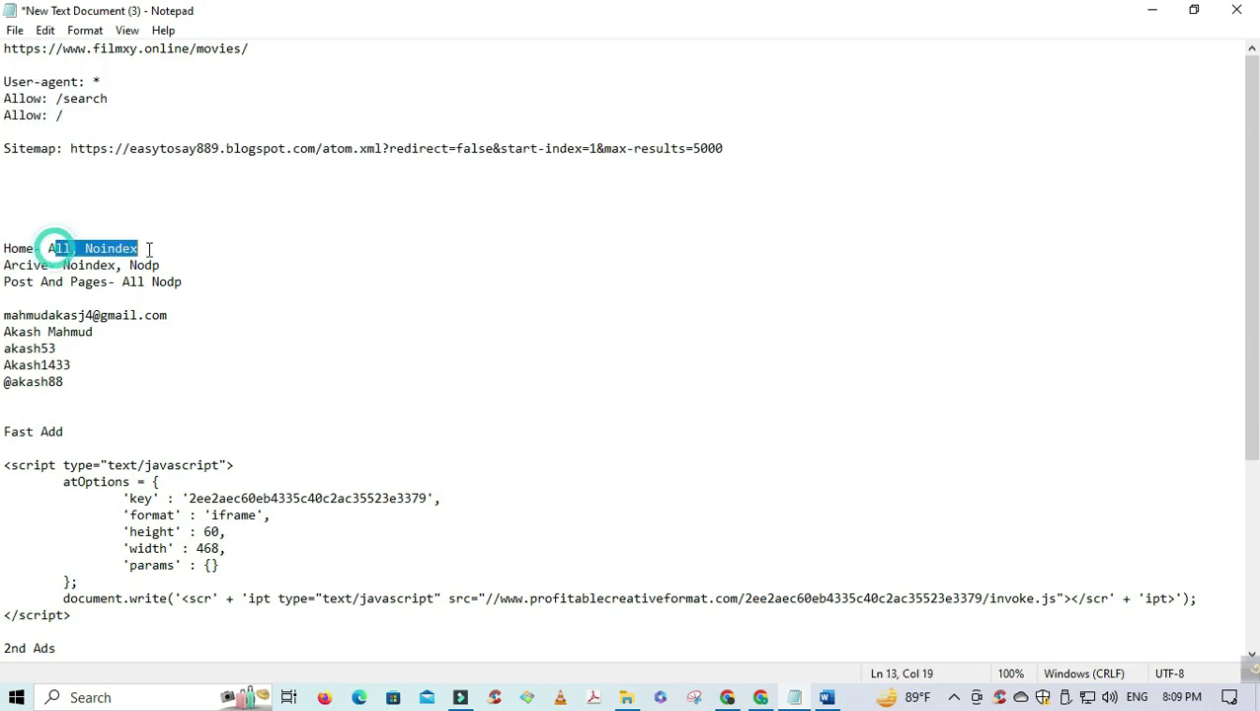
{"action": "left_click", "coordinate": [760, 698]}
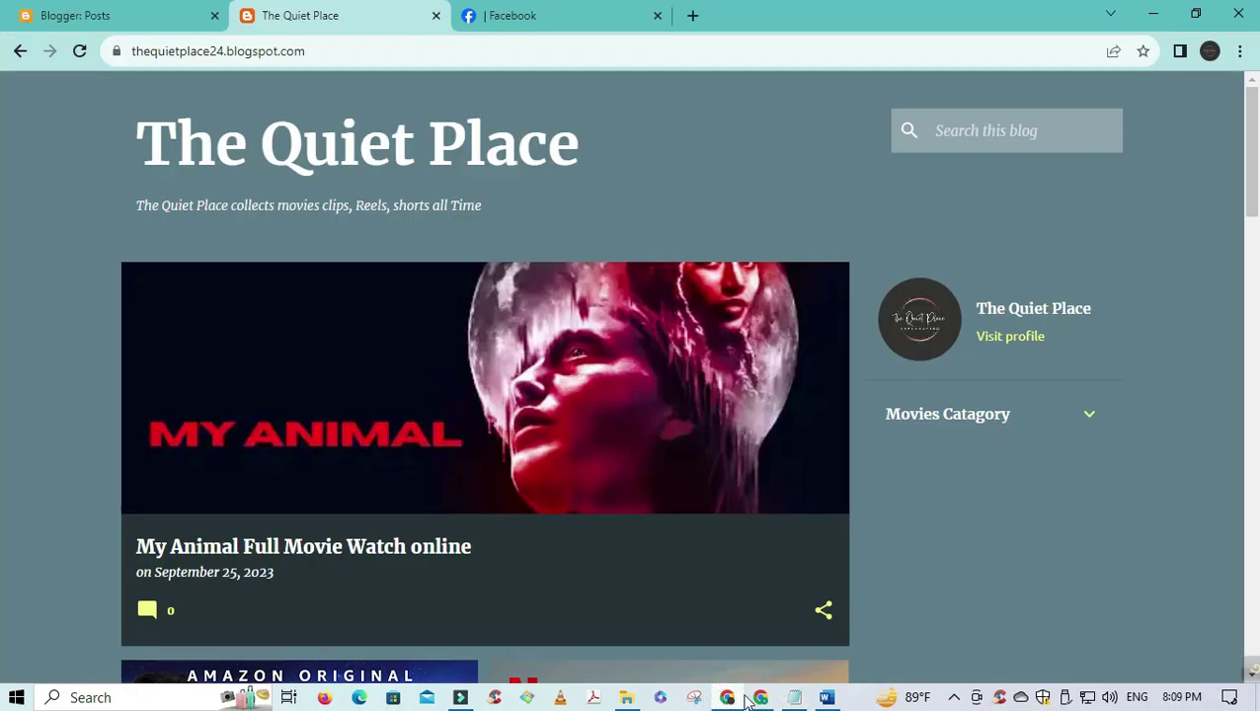
{"action": "left_click", "coordinate": [760, 697]}
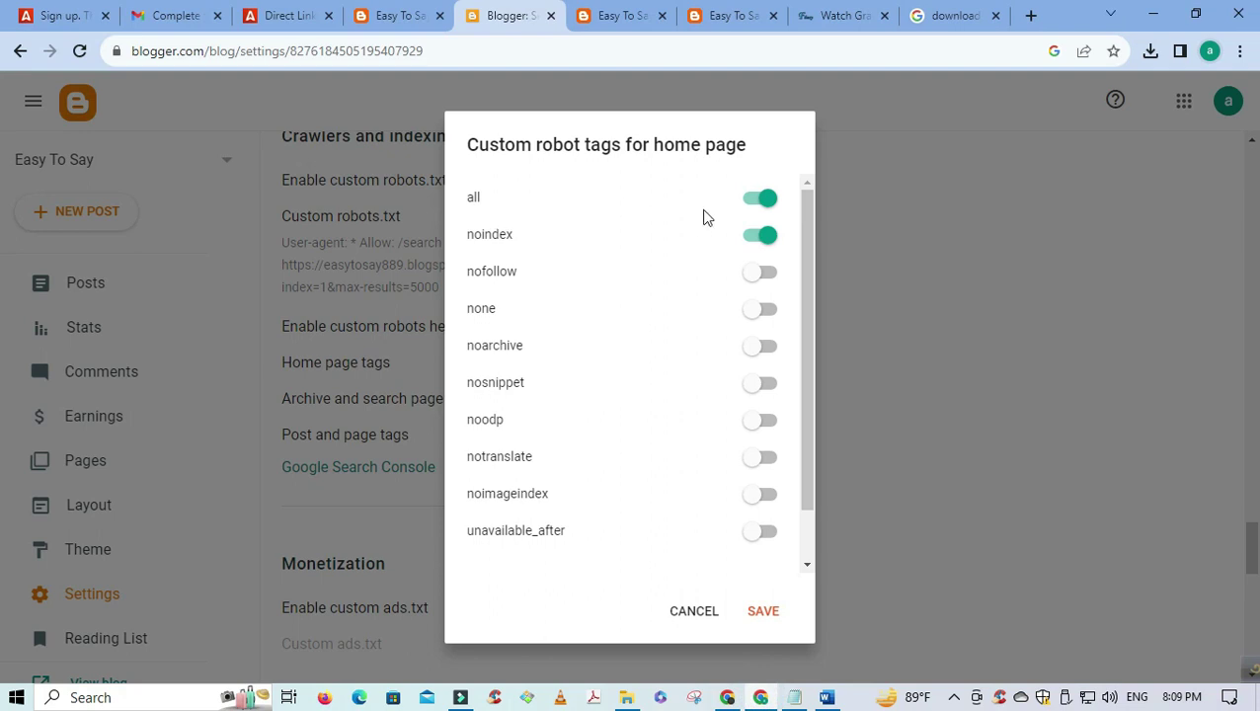
{"action": "left_click", "coordinate": [780, 612]}
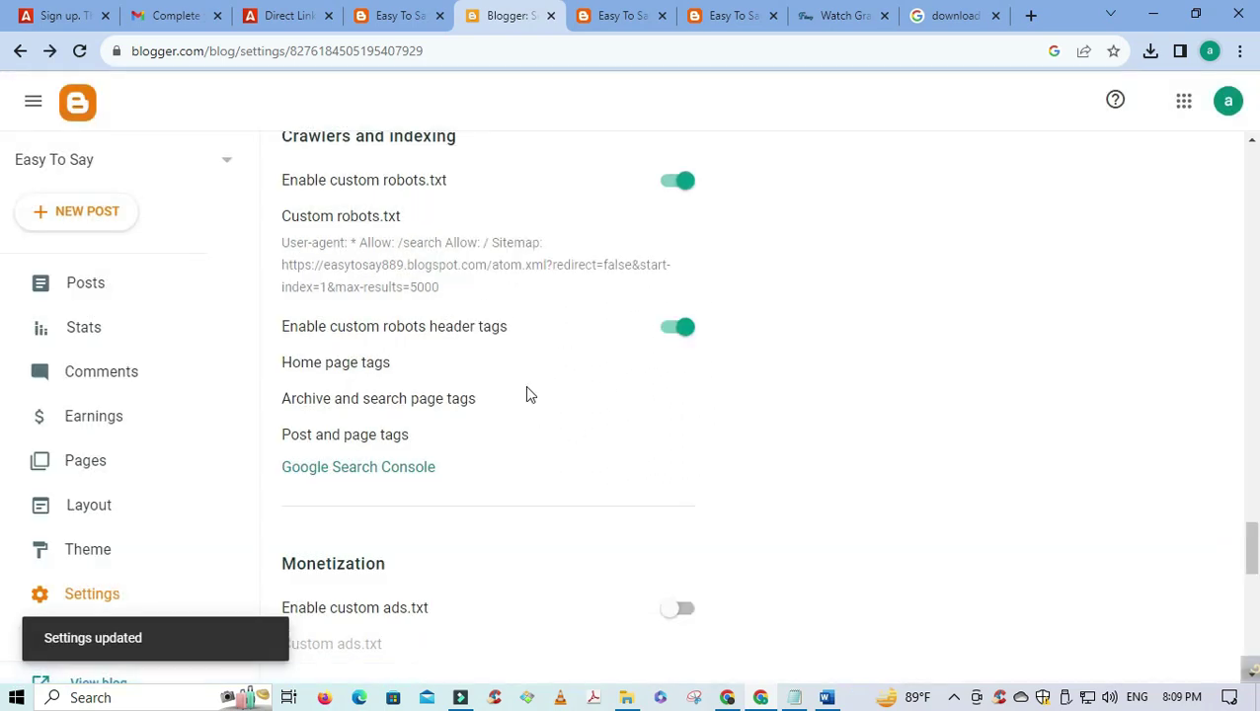
- Turn on noindex and noodp in the archive and search page tags, following the "Arcive" line in the Notepad notes, and save
{"action": "scroll", "coordinate": [526, 394], "scroll_direction": "down", "scroll_amount": 1}
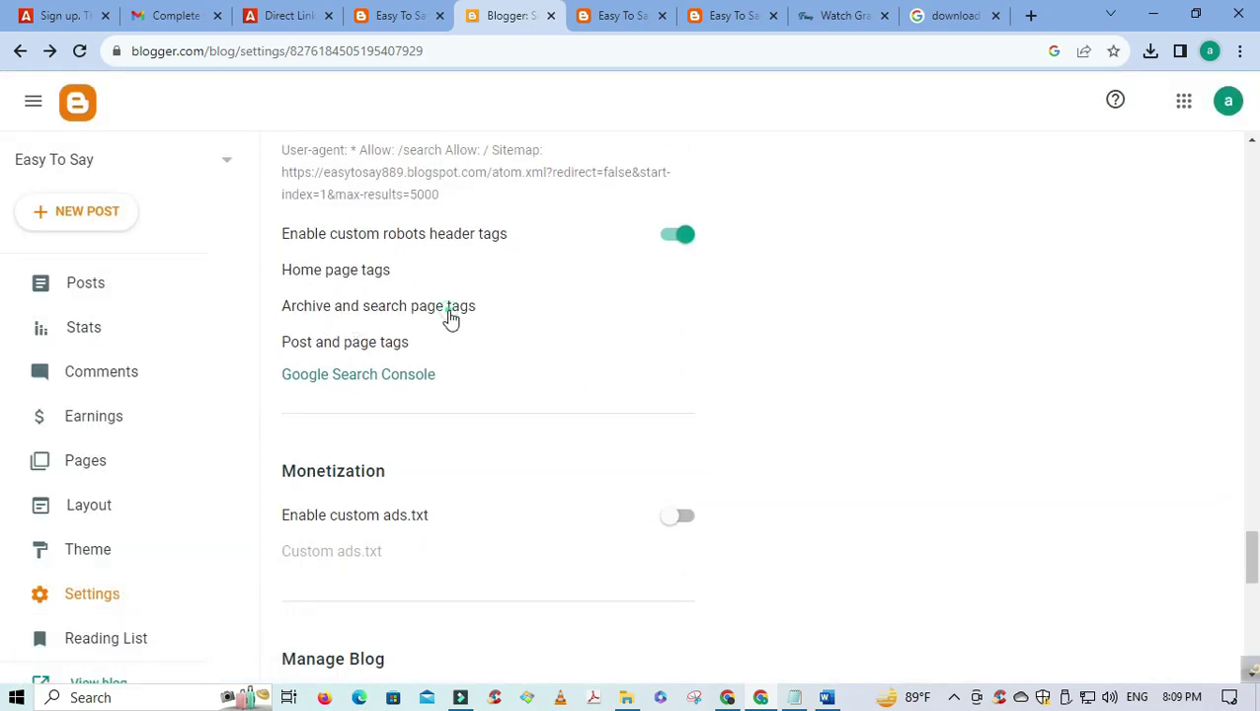
{"action": "left_click", "coordinate": [451, 314]}
{"action": "left_click", "coordinate": [794, 698]}
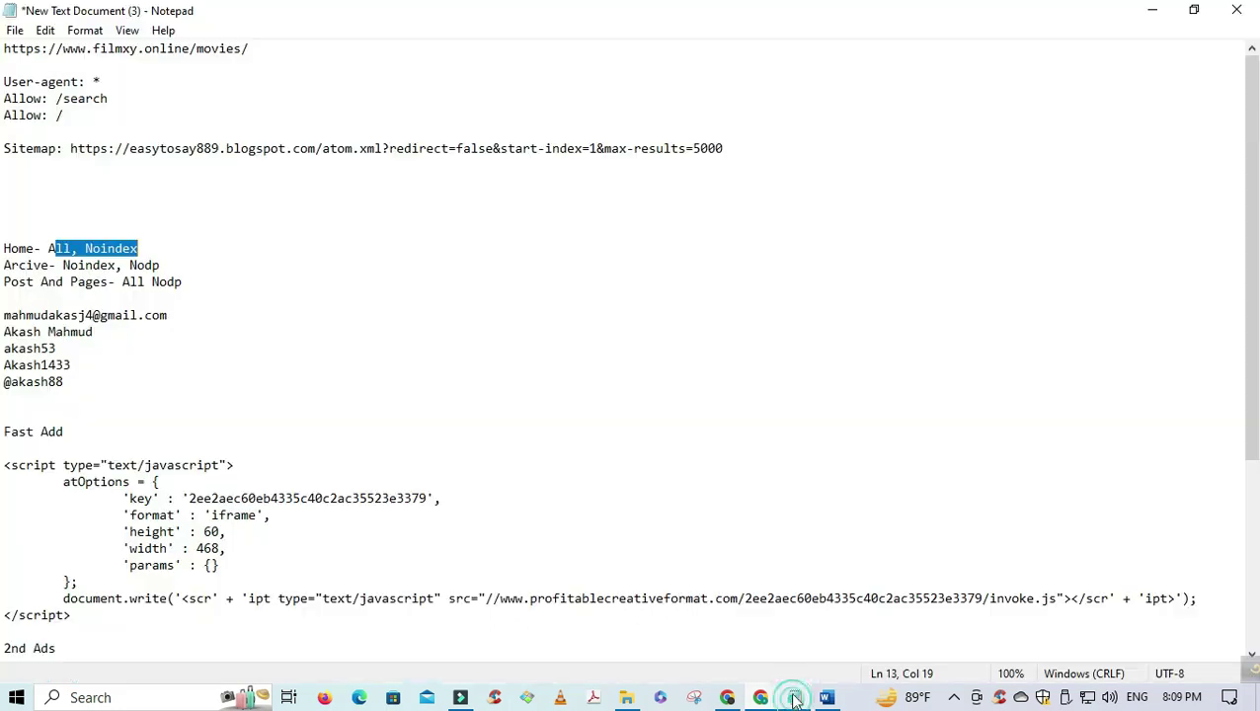
{"action": "left_click_drag", "start_coordinate": [65, 264], "coordinate": [153, 283]}
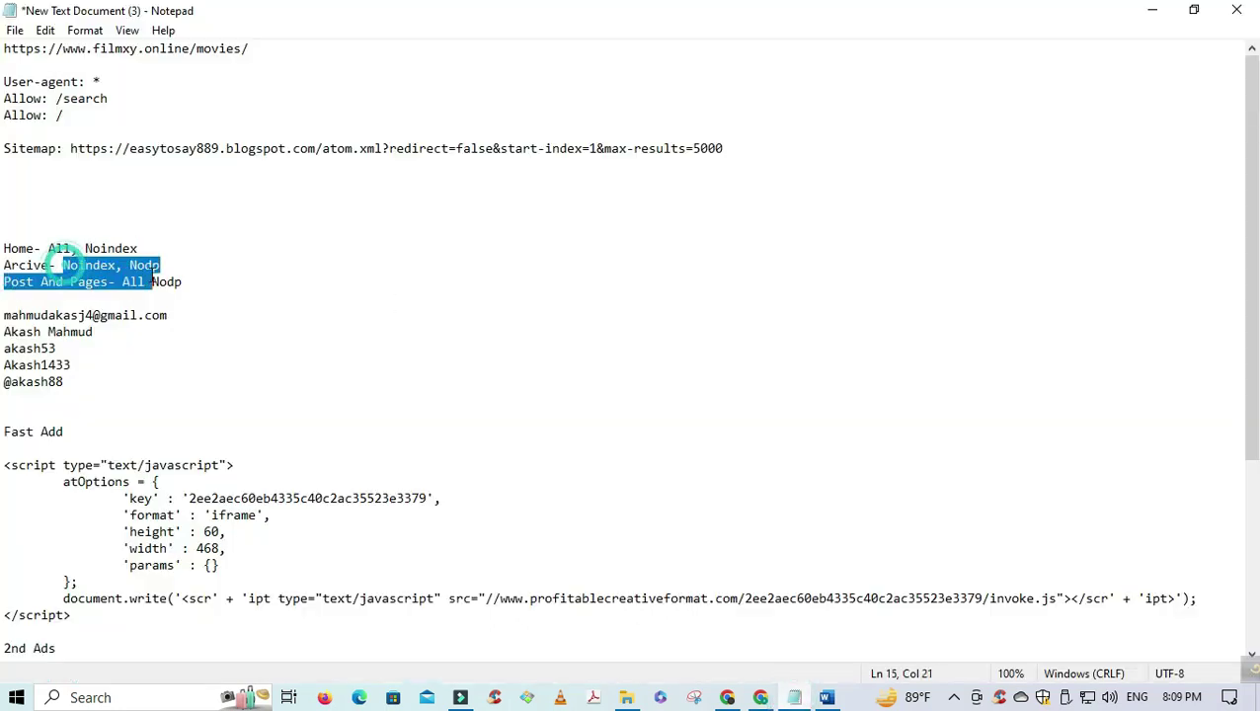
{"action": "left_click", "coordinate": [1136, 12]}
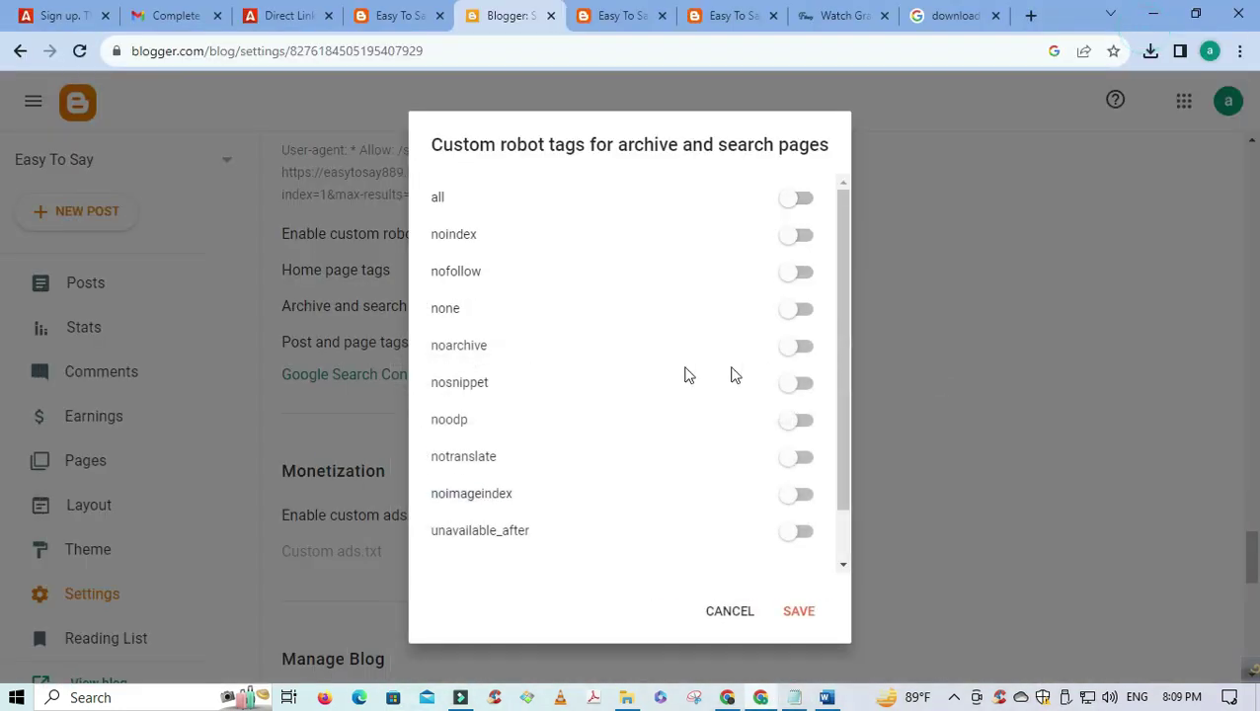
{"action": "left_click", "coordinate": [800, 235]}
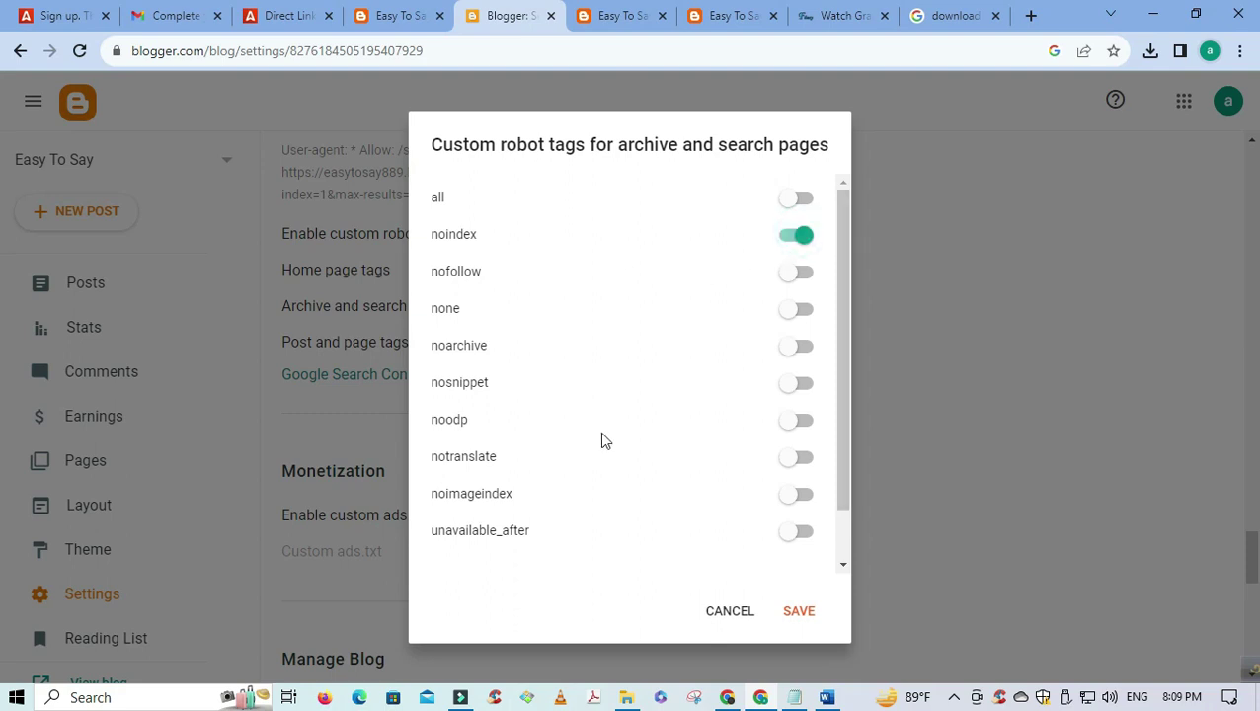
{"action": "left_click", "coordinate": [808, 422]}
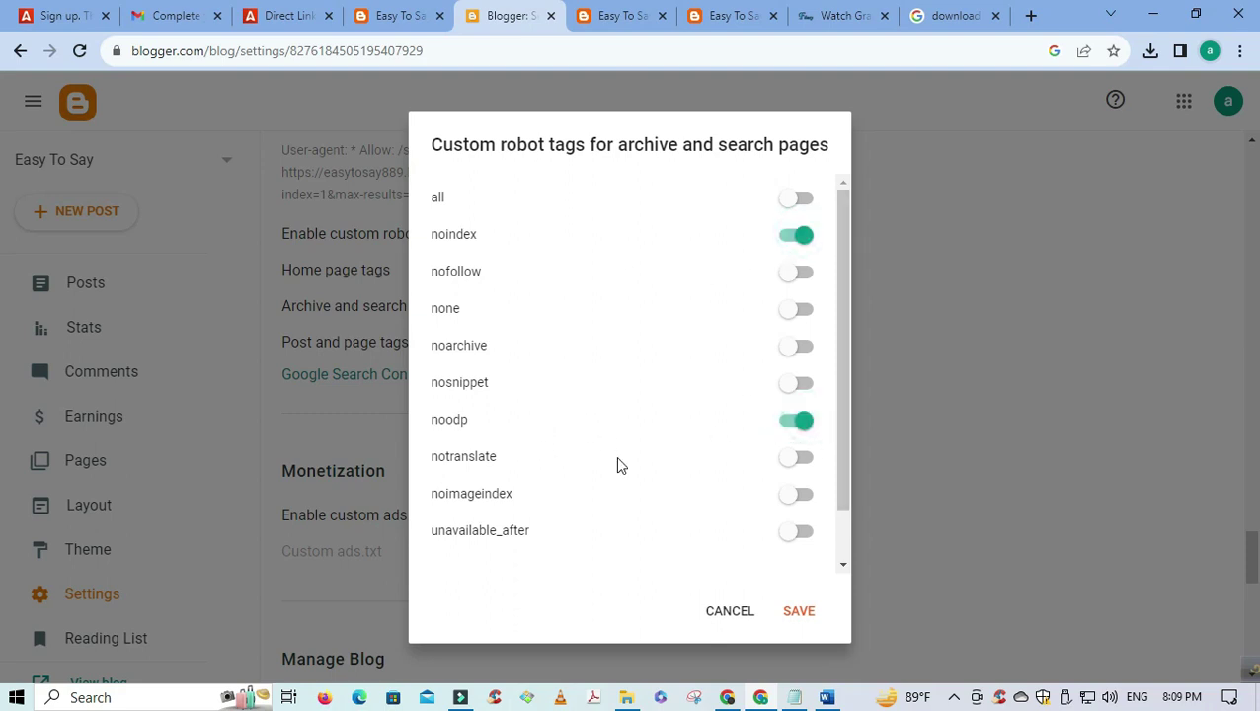
{"action": "left_click", "coordinate": [801, 613]}
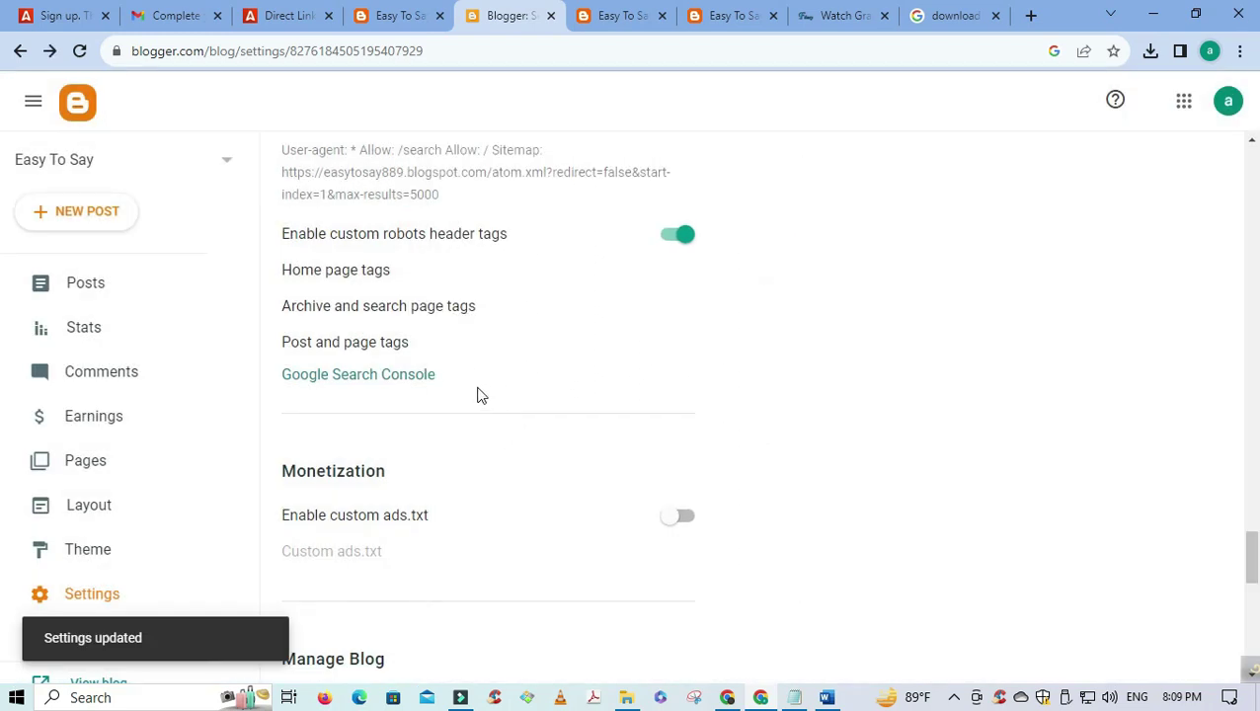
- Turn on all and noodp in the post and page tags, following the "Post And Pages" line in the Notepad notes, and save
{"action": "left_click", "coordinate": [365, 342]}
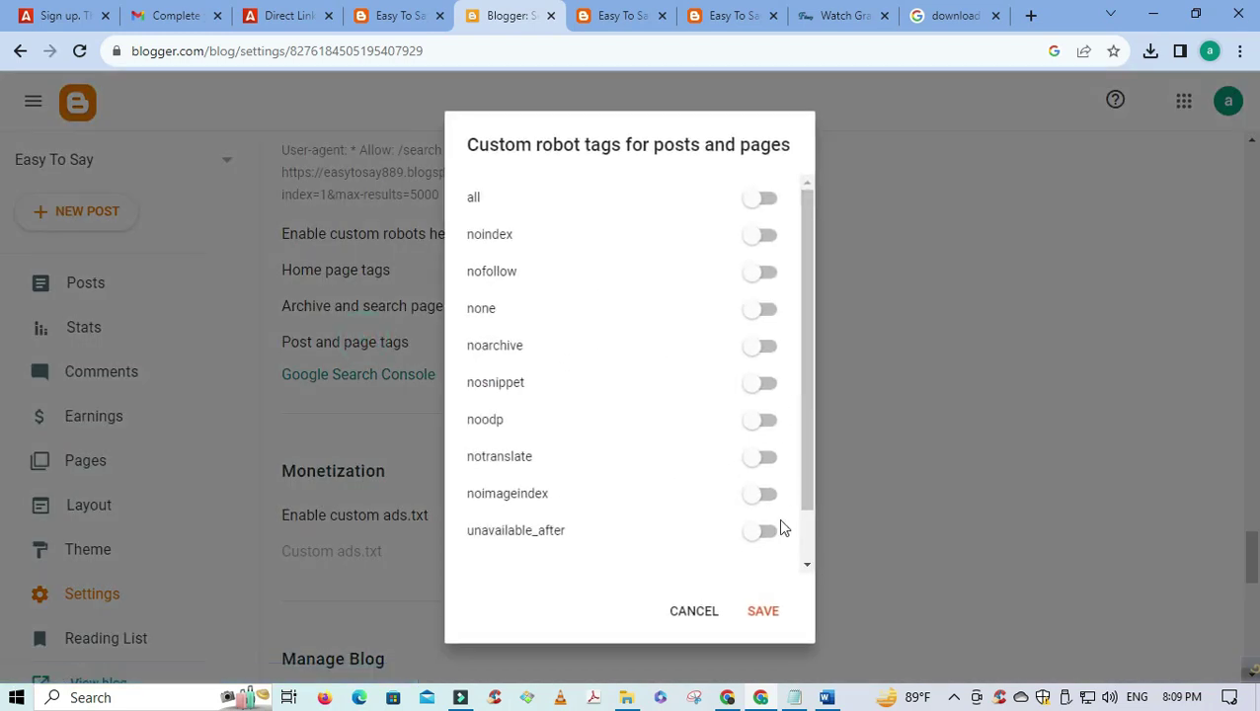
{"action": "left_click", "coordinate": [794, 700]}
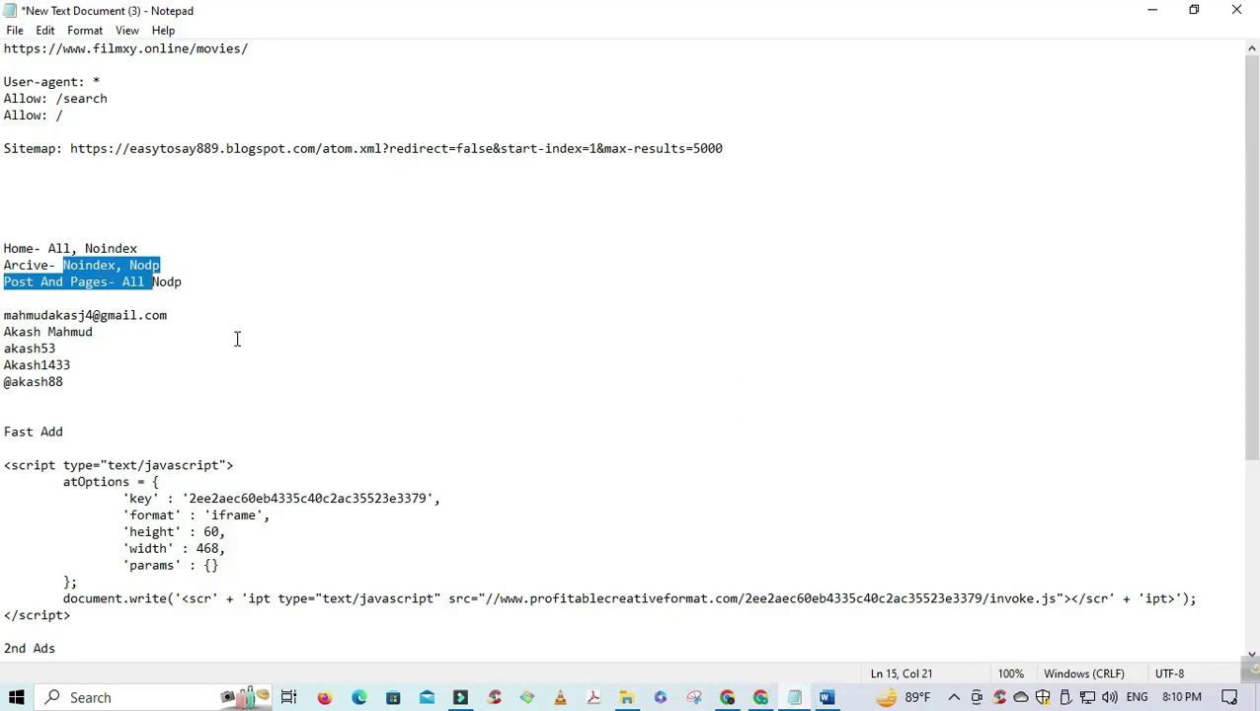
{"action": "left_click", "coordinate": [237, 339]}
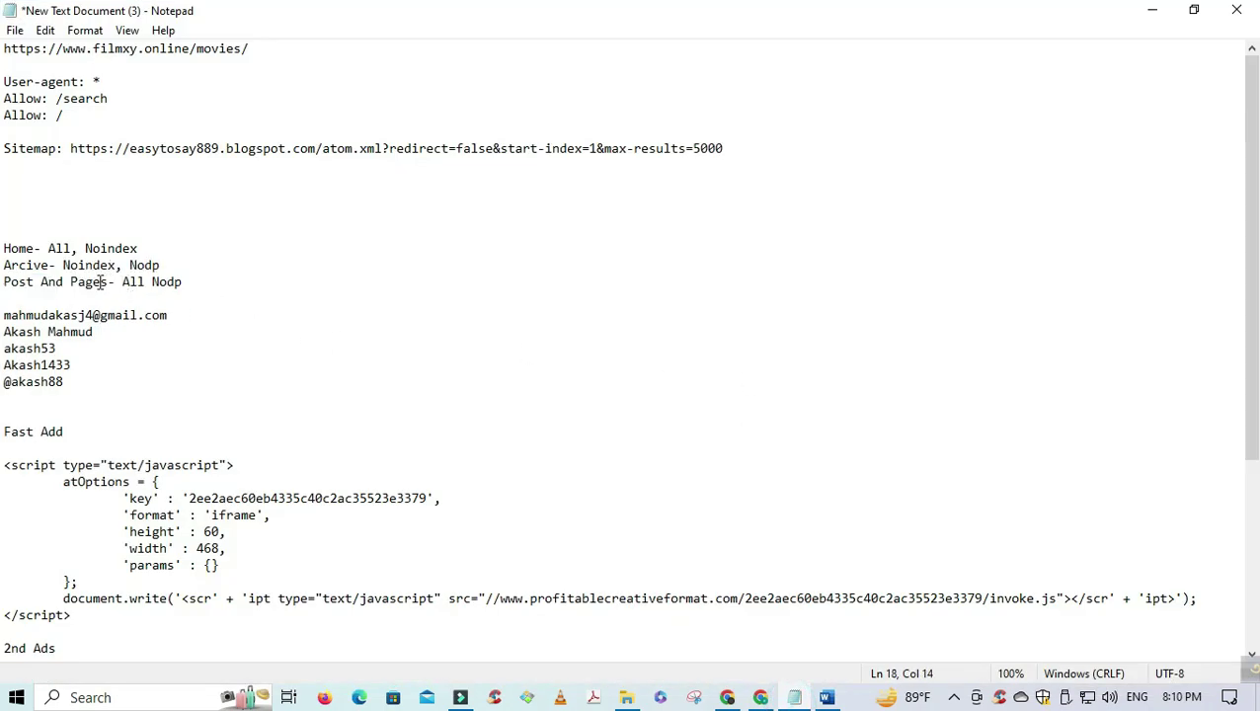
{"action": "left_click_drag", "start_coordinate": [127, 282], "coordinate": [183, 282]}
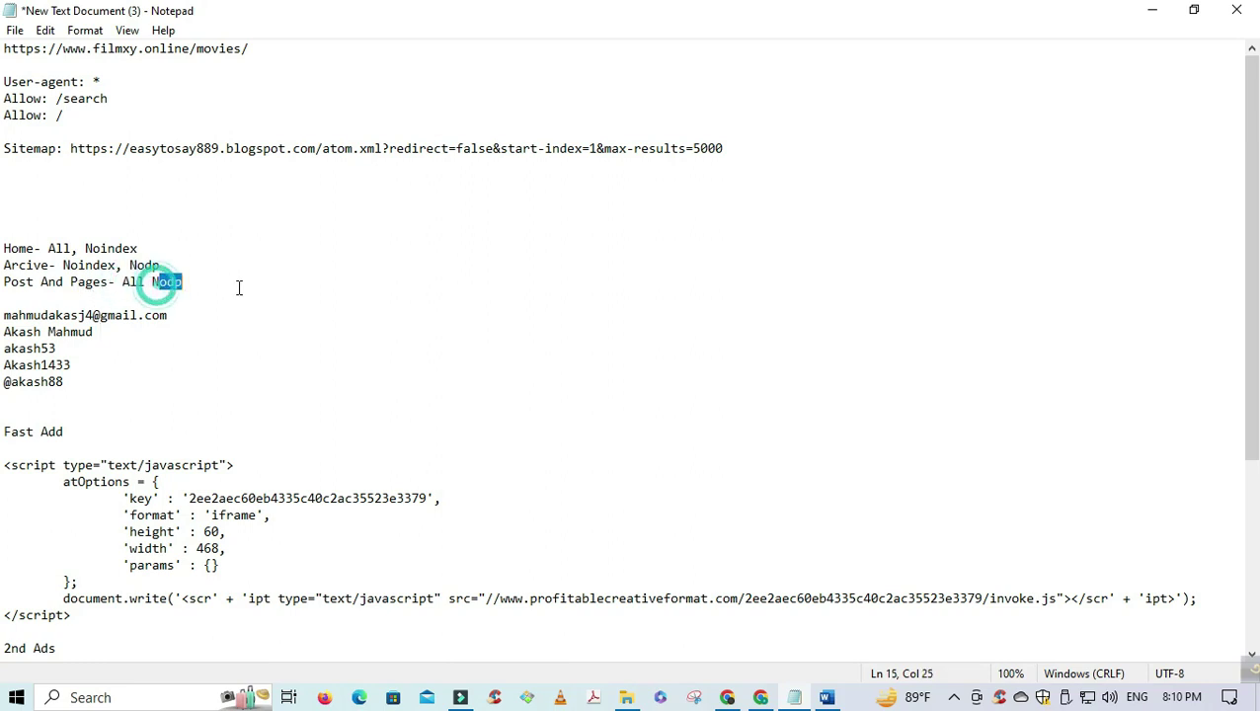
{"action": "left_click", "coordinate": [766, 700]}
{"action": "left_click", "coordinate": [766, 200]}
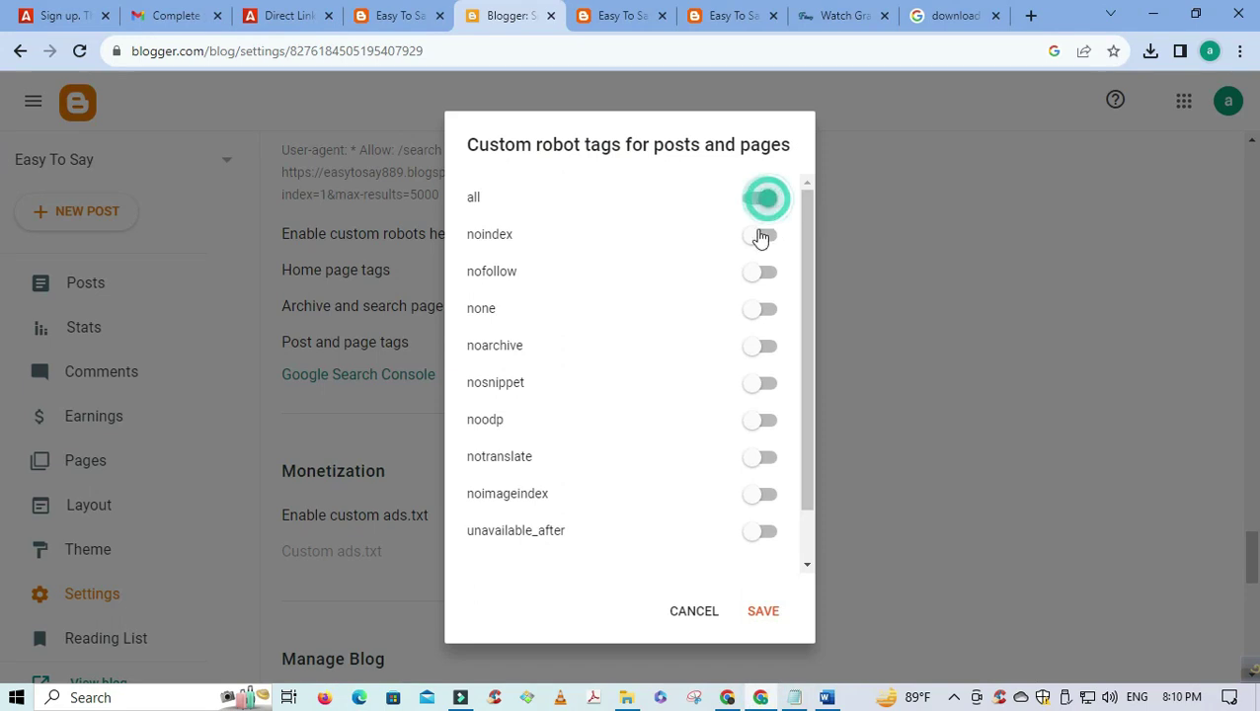
{"action": "left_click", "coordinate": [771, 427]}
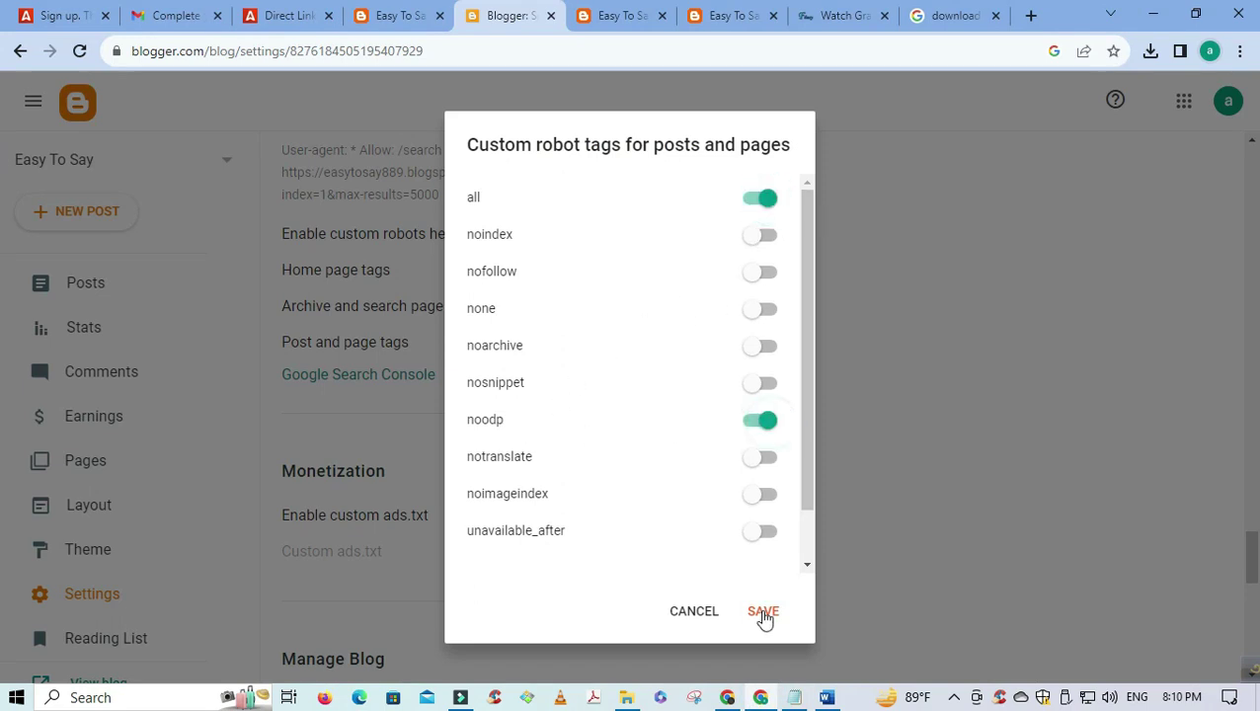
{"action": "left_click", "coordinate": [763, 614]}
{"action": "scroll", "coordinate": [591, 292], "scroll_direction": "up", "scroll_amount": 9}
{"action": "scroll", "coordinate": [591, 301], "scroll_direction": "down", "scroll_amount": 3}
{"action": "scroll", "coordinate": [612, 247], "scroll_direction": "up", "scroll_amount": 3}
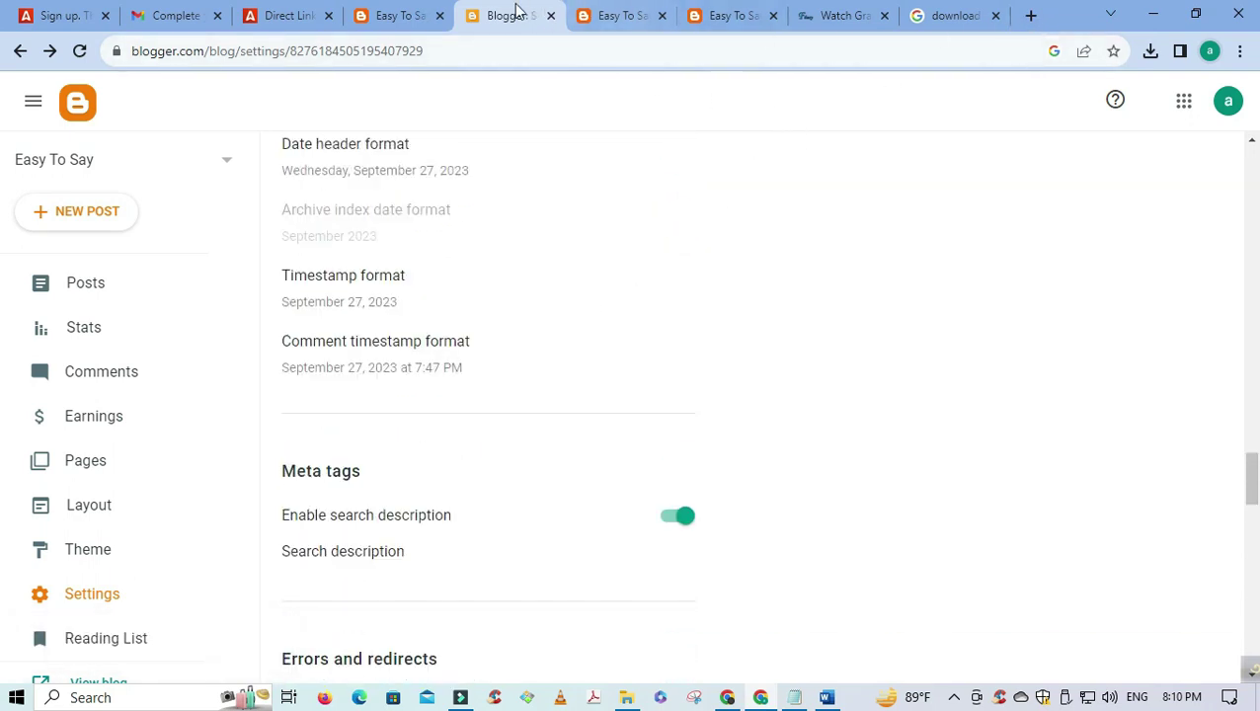
- Search Google for "google search console" in a new browser tab and open Search Console's property type selection page
{"action": "left_click", "coordinate": [1031, 15]}
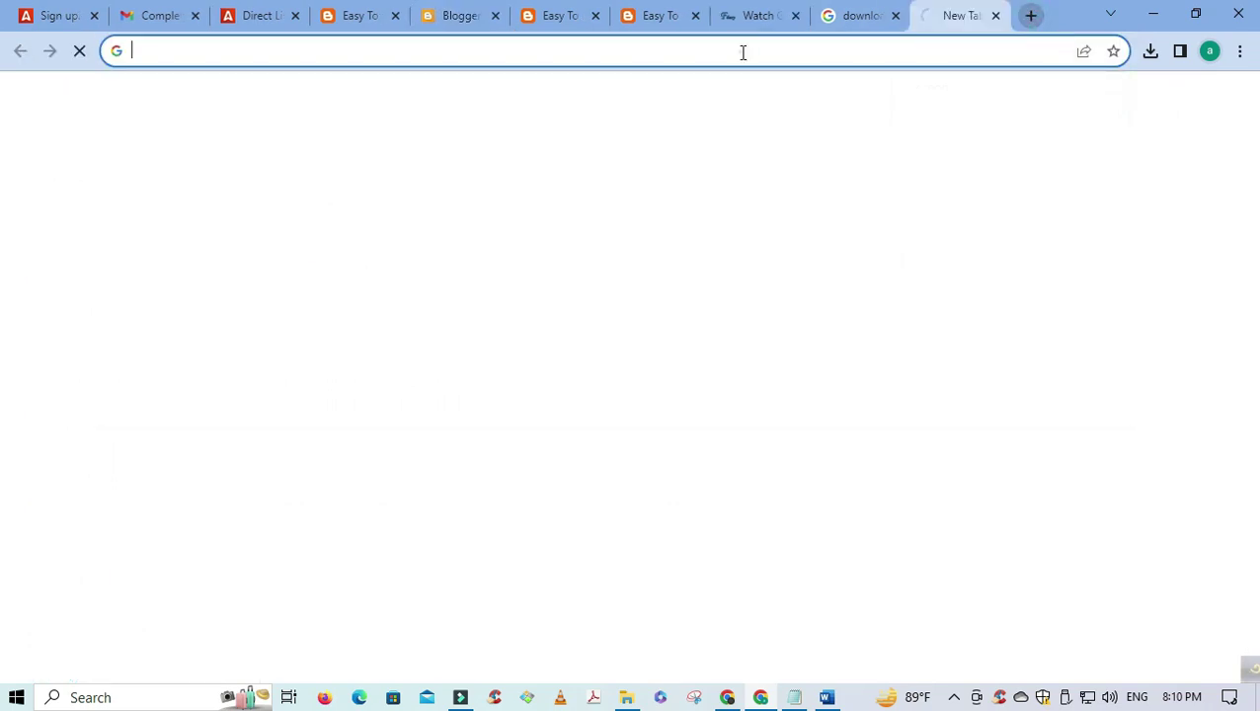
{"action": "left_click", "coordinate": [743, 51]}
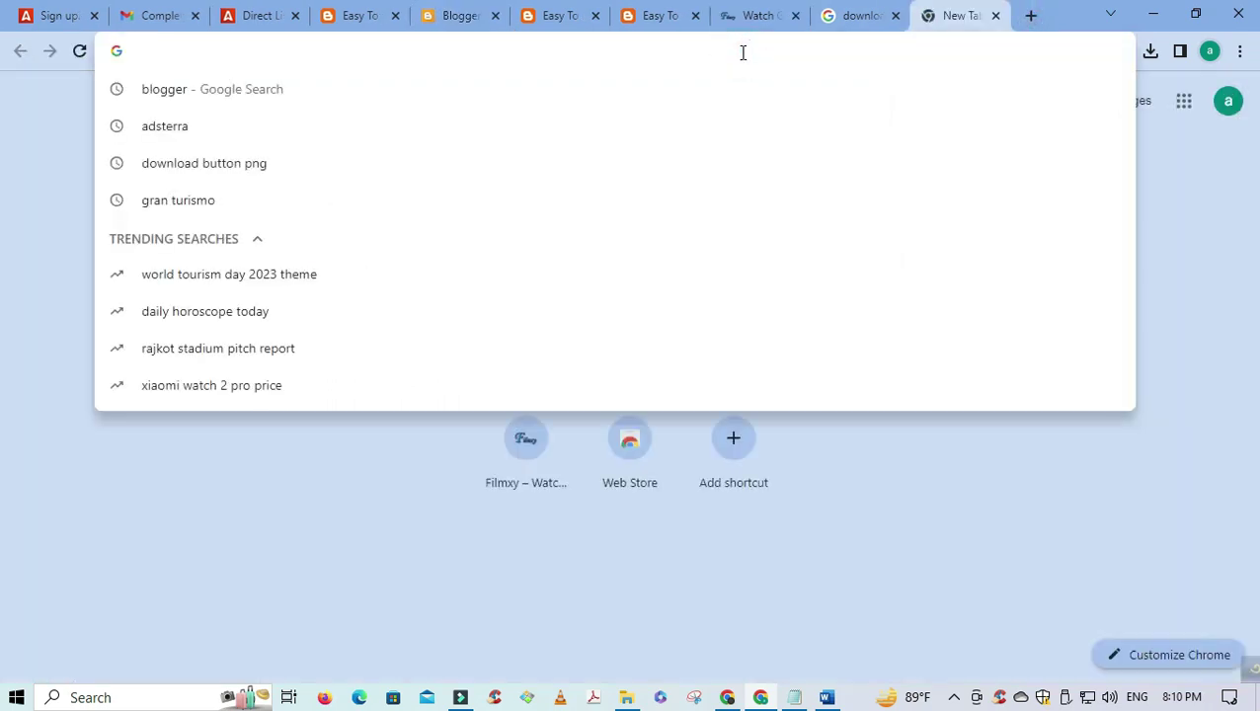
{"action": "type", "text": "googl"}
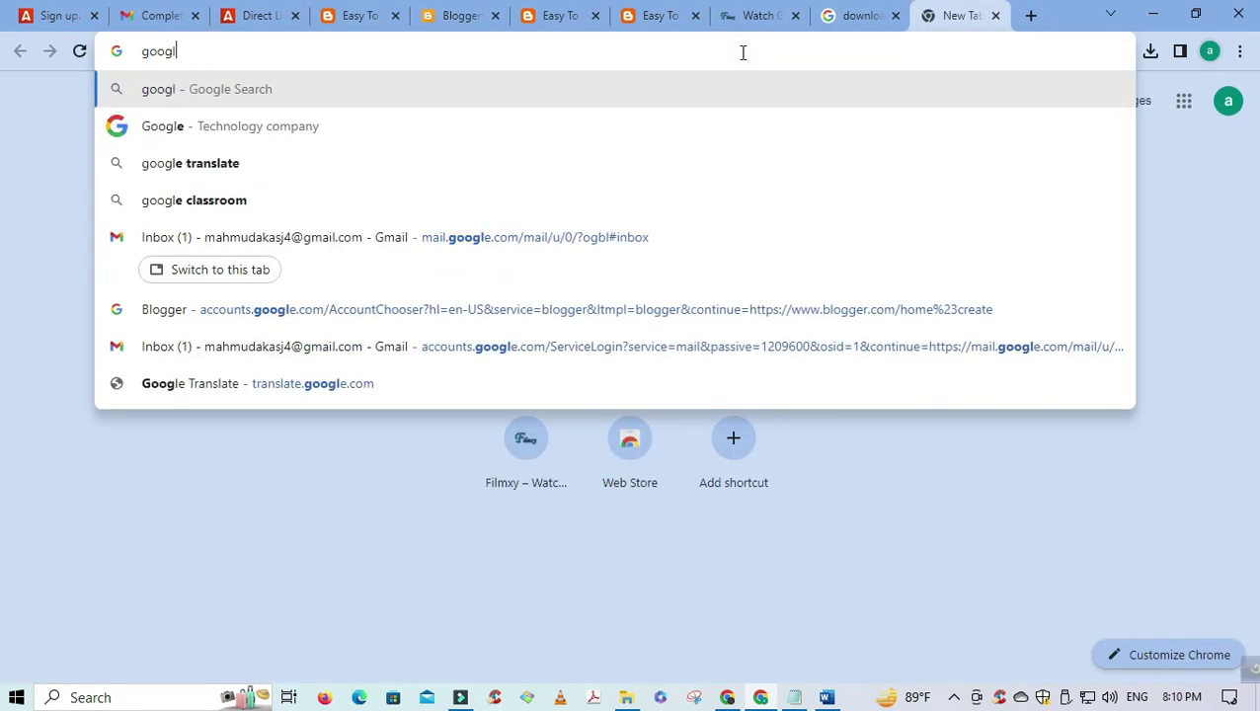
{"action": "type", "text": "e sea"}
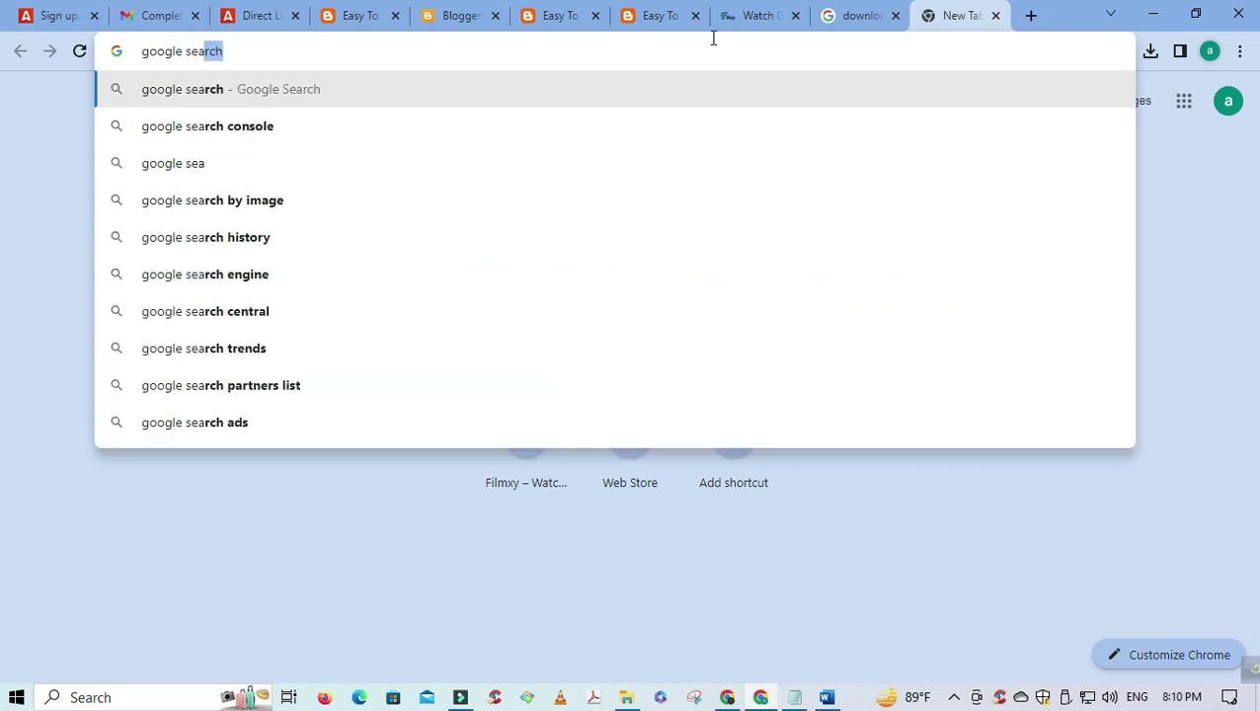
{"action": "left_click", "coordinate": [433, 129]}
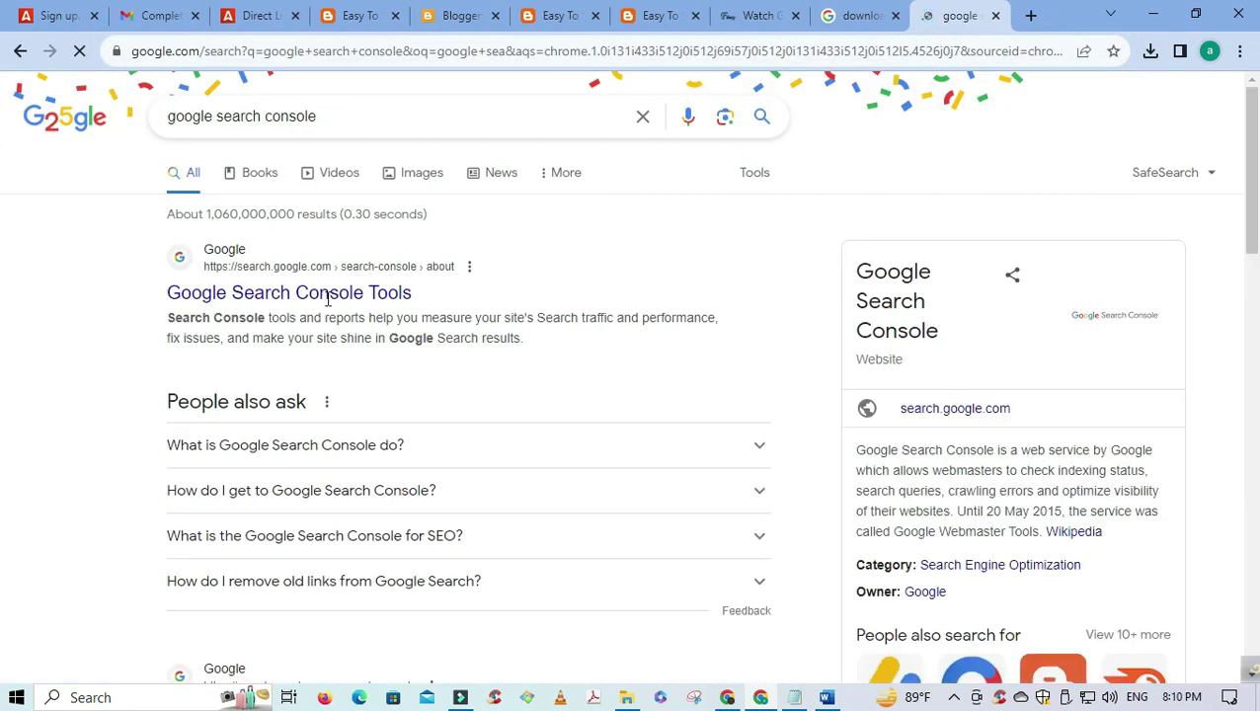
{"action": "left_click", "coordinate": [329, 295]}
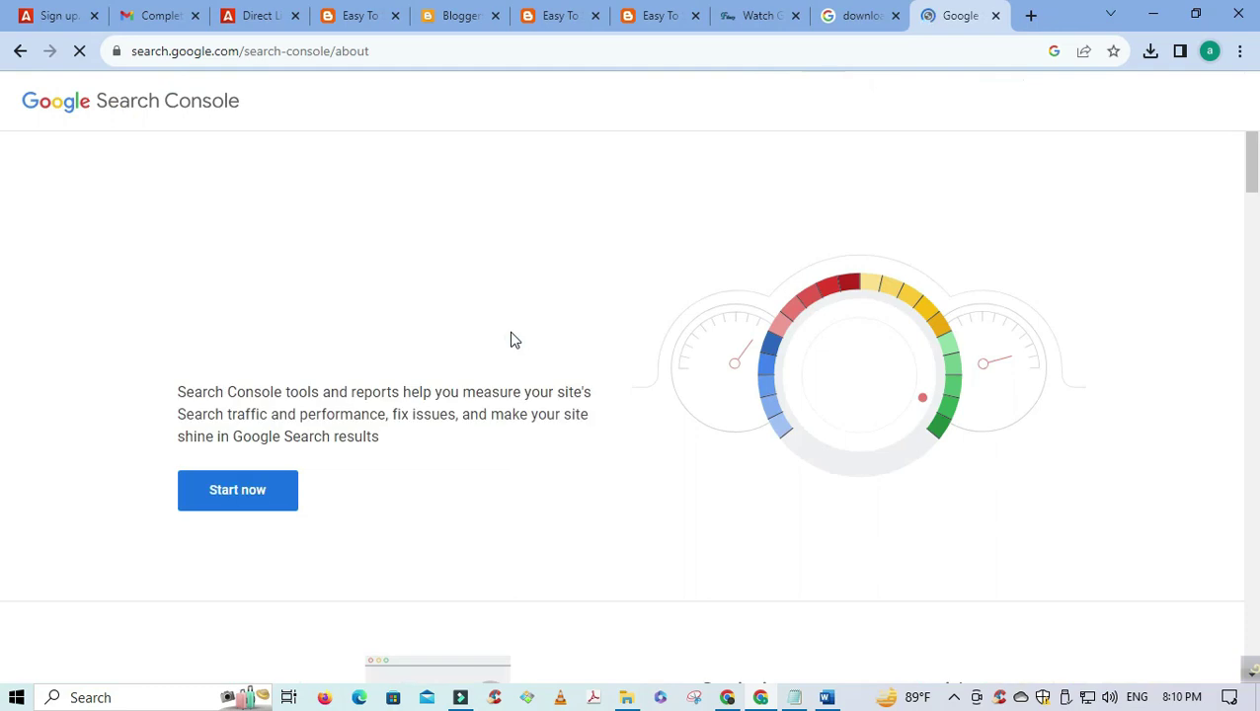
{"action": "left_click", "coordinate": [286, 493]}
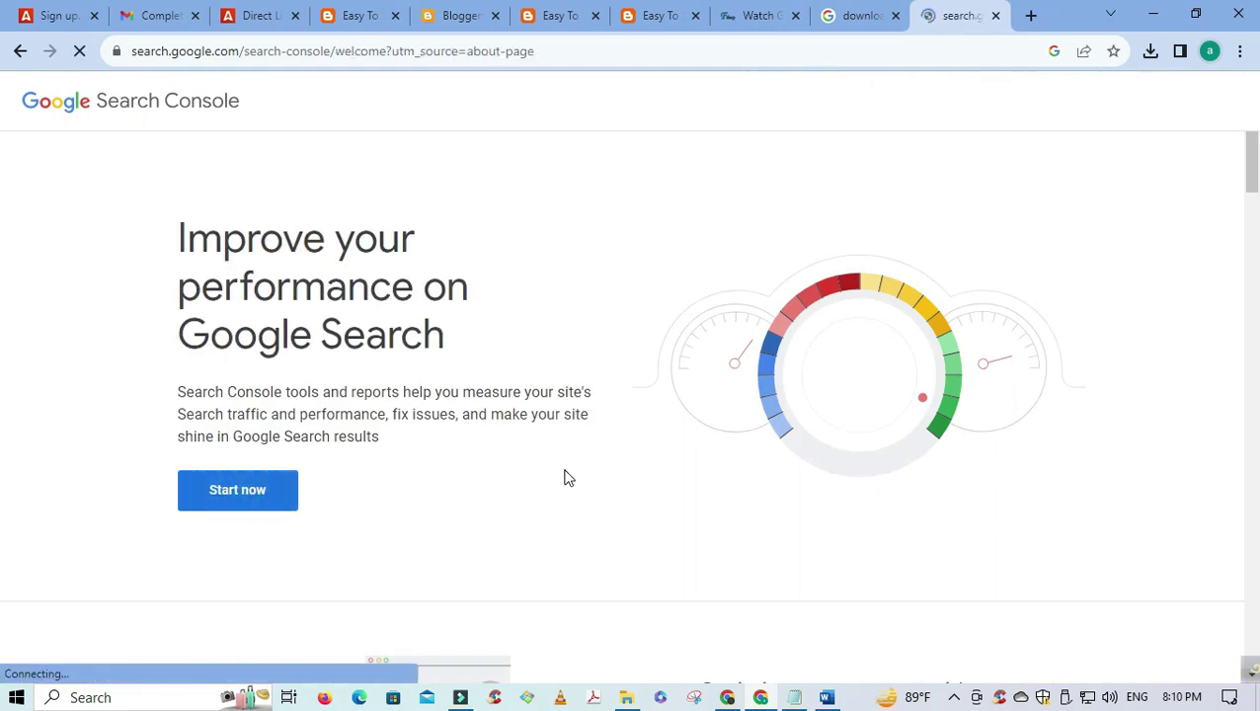
{"action": "scroll", "coordinate": [486, 507], "scroll_direction": "down", "scroll_amount": 1}
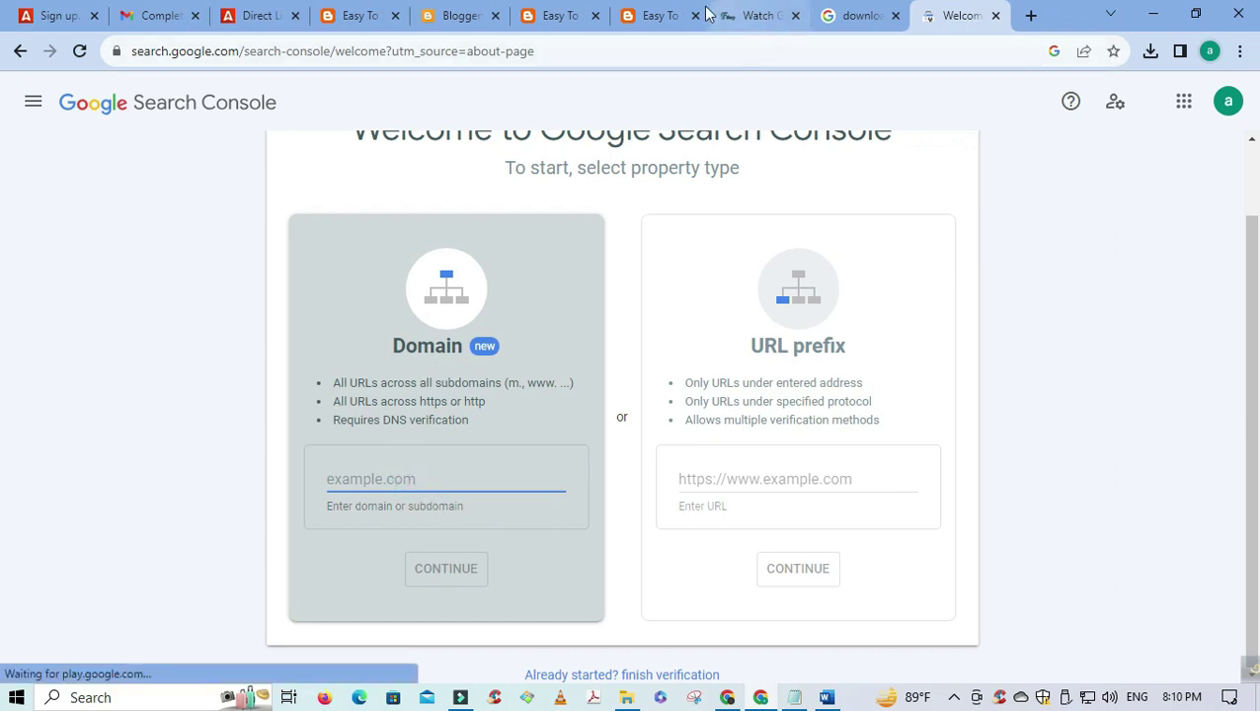
- Copy the web address of the live Easy To Say blog
{"action": "left_click", "coordinate": [591, 12]}
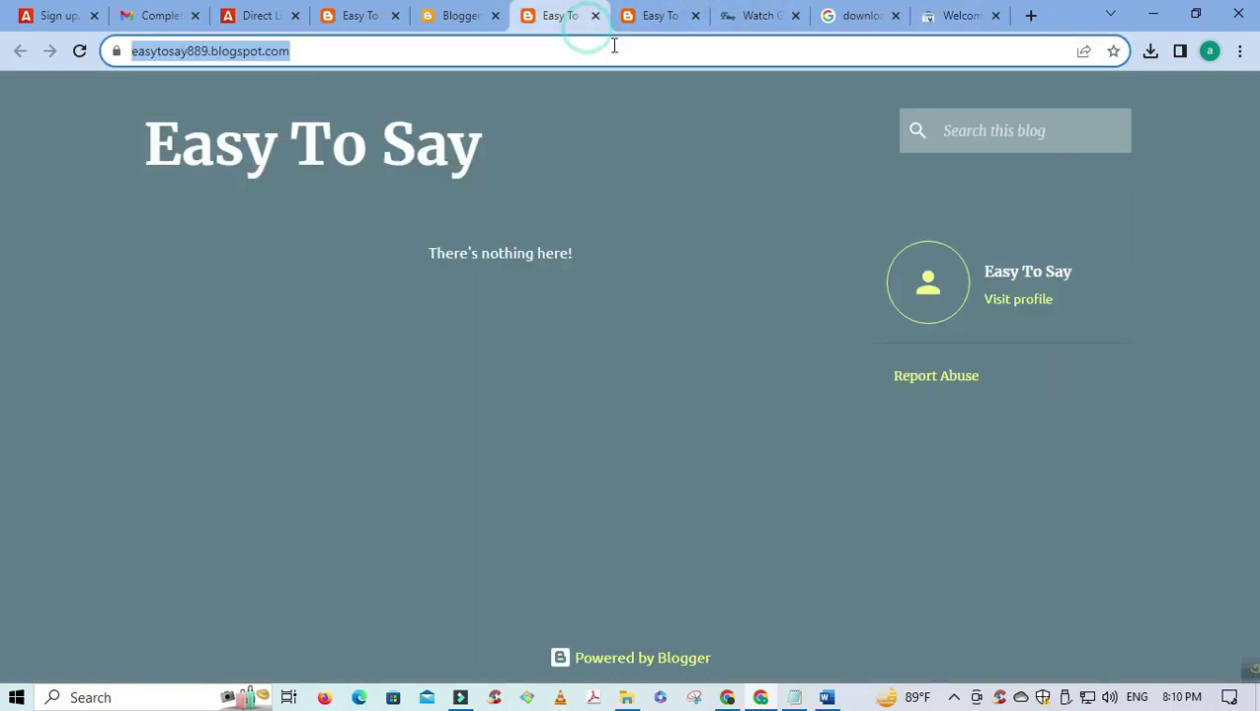
{"action": "right_click", "coordinate": [379, 53]}
{"action": "left_click", "coordinate": [417, 147]}
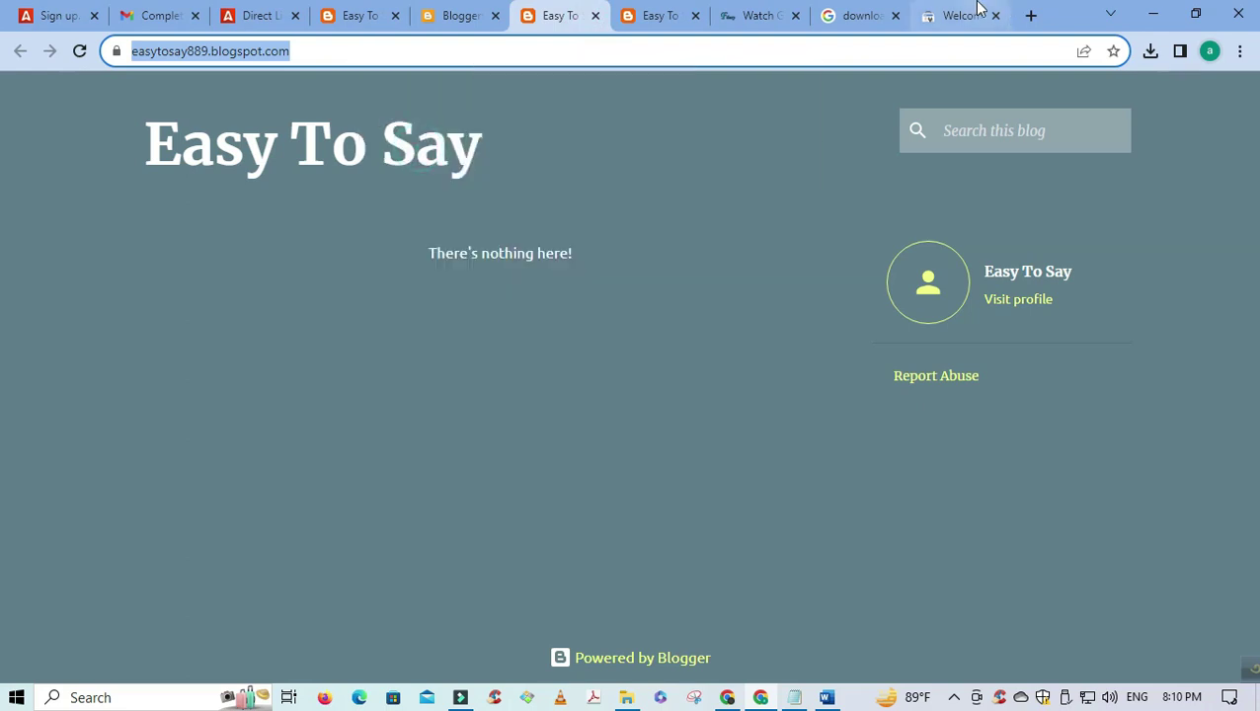
{"action": "left_click", "coordinate": [963, 13]}
{"action": "left_click", "coordinate": [399, 480]}
{"action": "key", "text": "ctrl+v"}
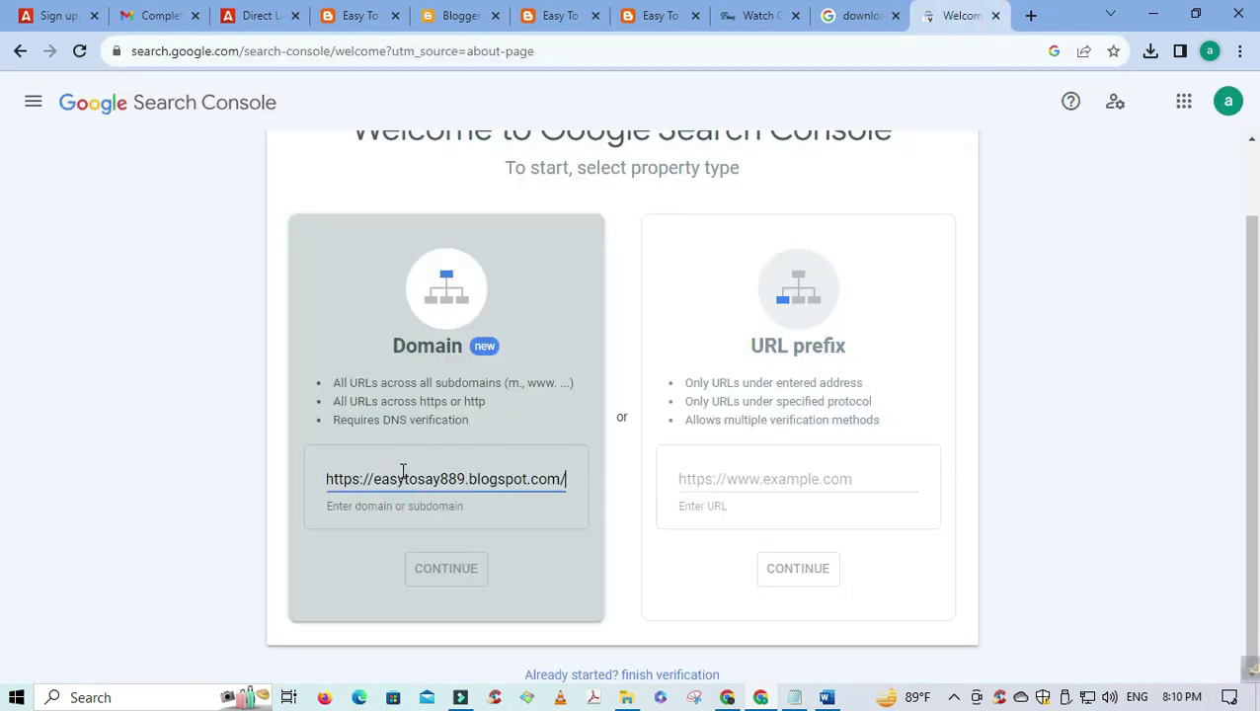
{"action": "left_click_drag", "start_coordinate": [373, 480], "coordinate": [195, 484]}
{"action": "key", "text": "BackSpace"}
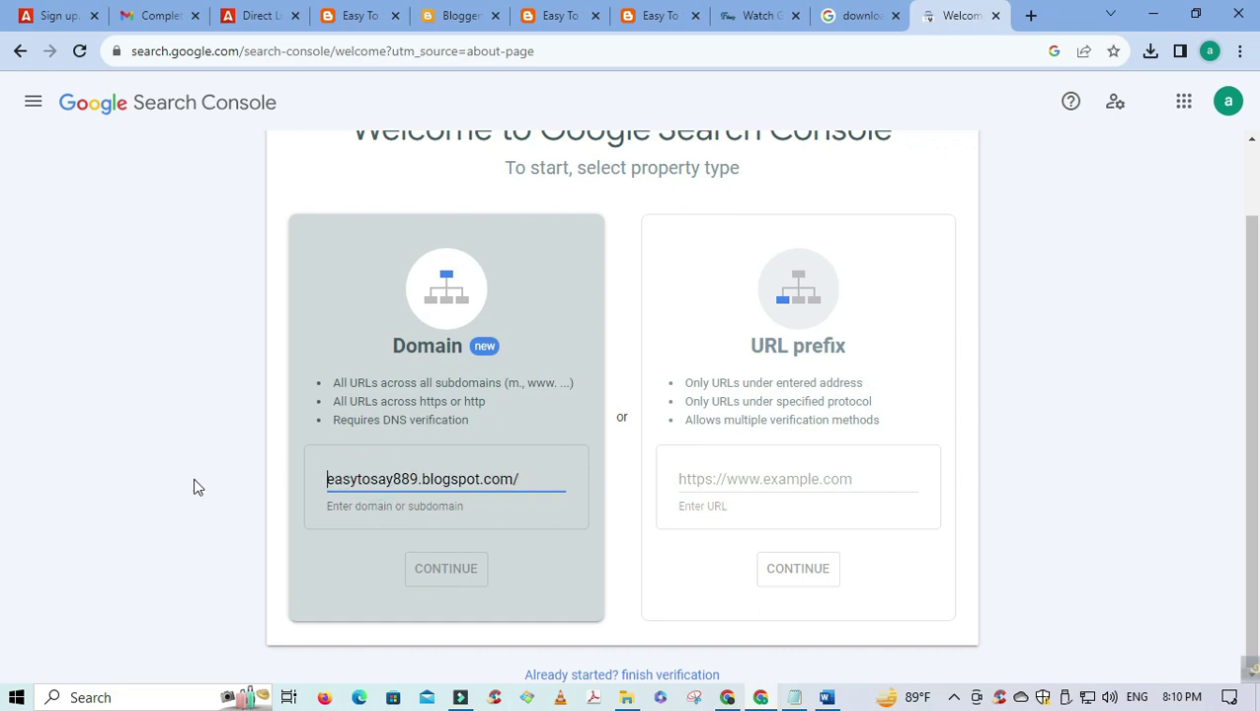
{"action": "left_click", "coordinate": [541, 478]}
{"action": "key", "text": "BackSpace"}
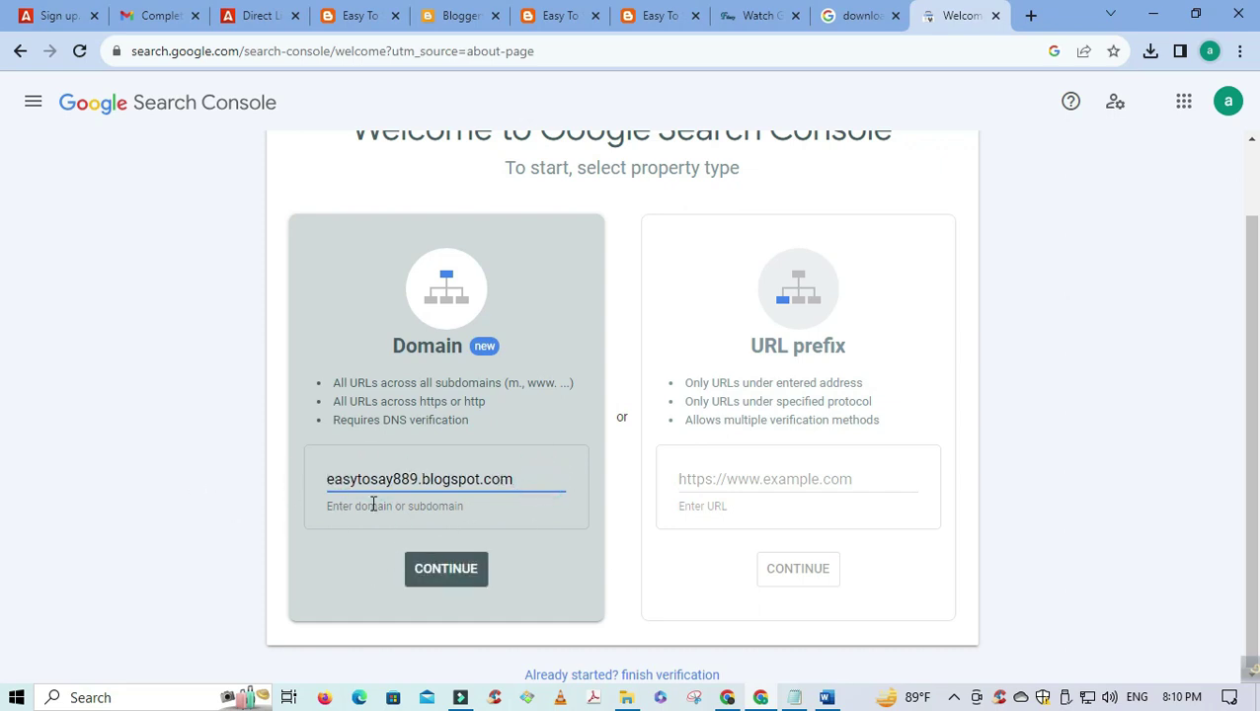
{"action": "left_click", "coordinate": [444, 570]}
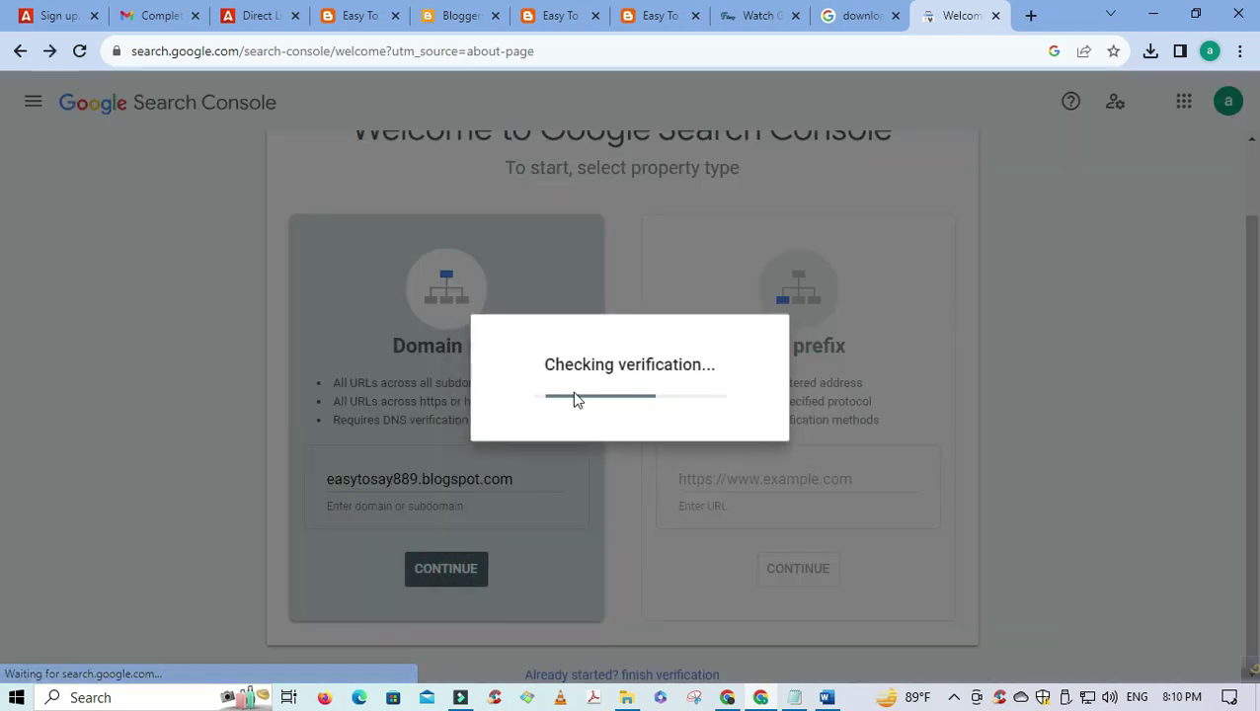
{"action": "left_click", "coordinate": [776, 481]}
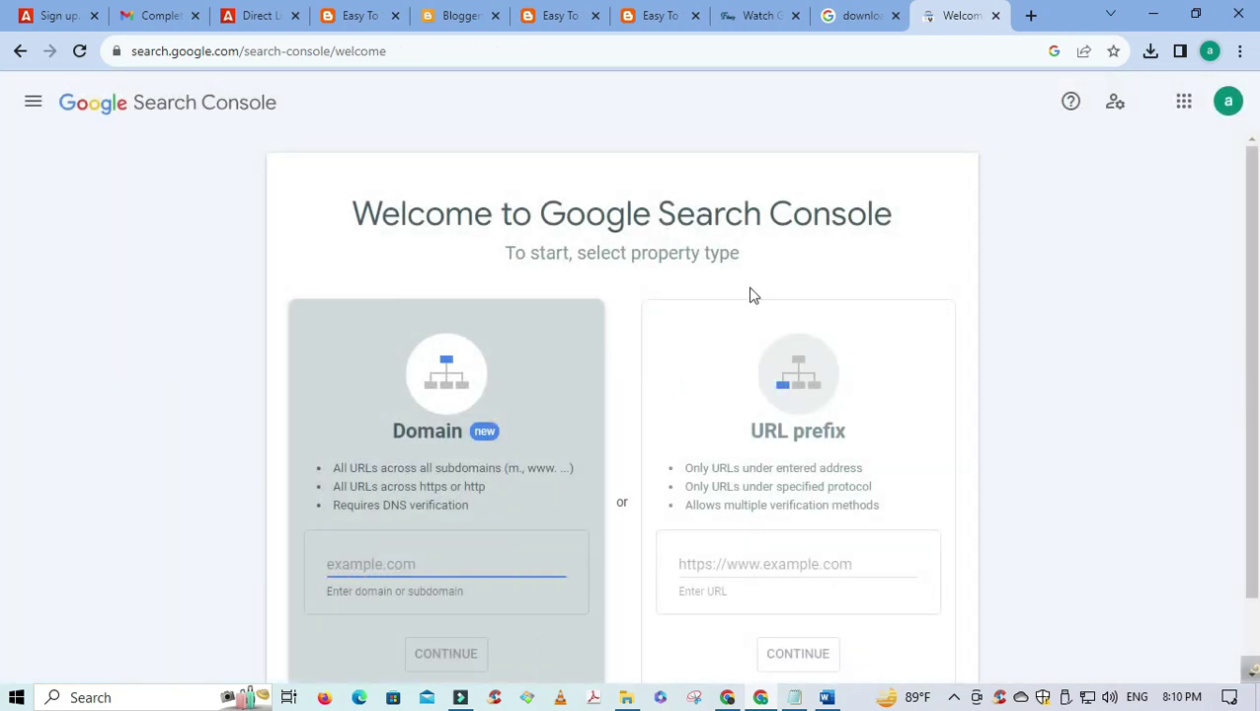
{"action": "left_click", "coordinate": [133, 91]}
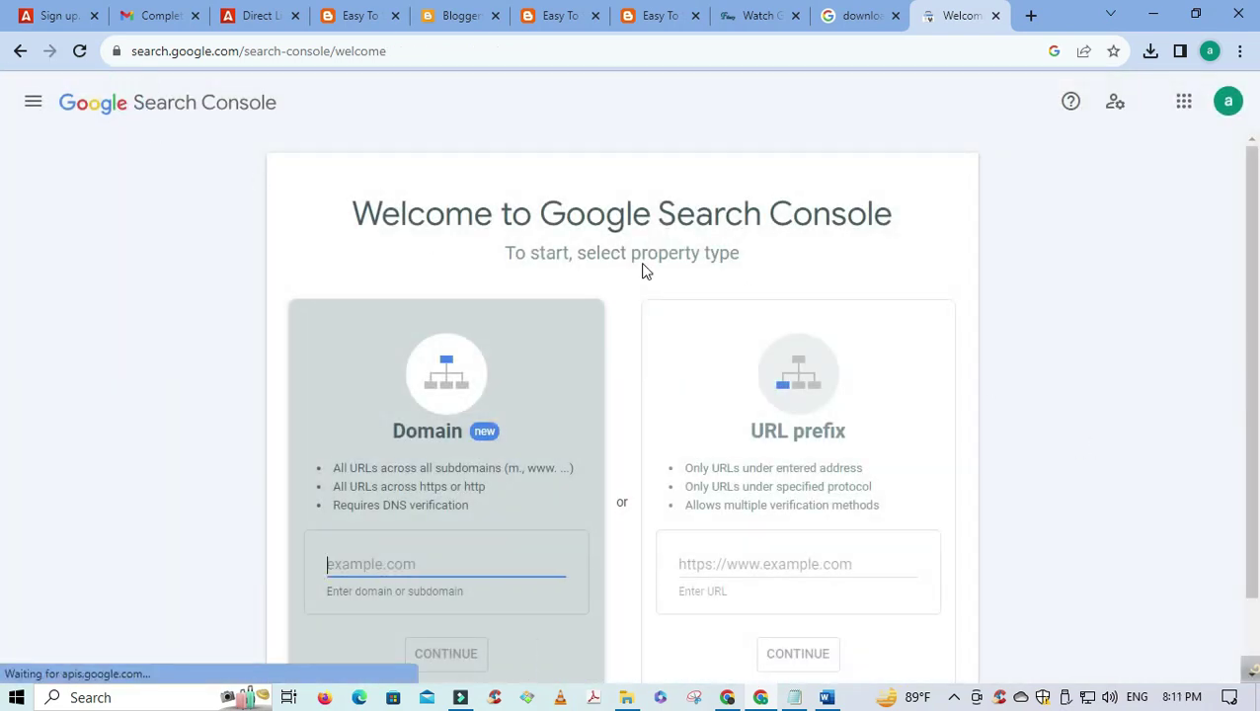
{"action": "scroll", "coordinate": [197, 257], "scroll_direction": "down", "scroll_amount": 1}
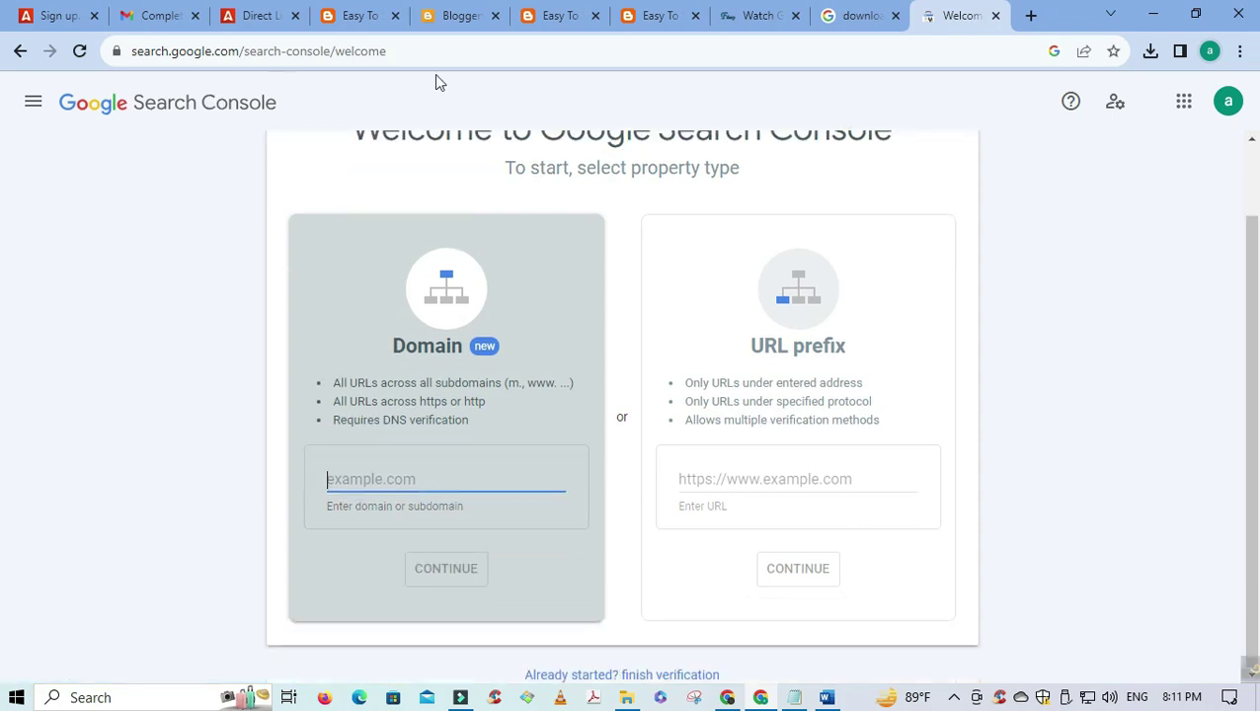
{"action": "scroll", "coordinate": [127, 102], "scroll_direction": "up", "scroll_amount": 1}
{"action": "left_click", "coordinate": [432, 561]}
{"action": "key", "text": "ctrl+v"}
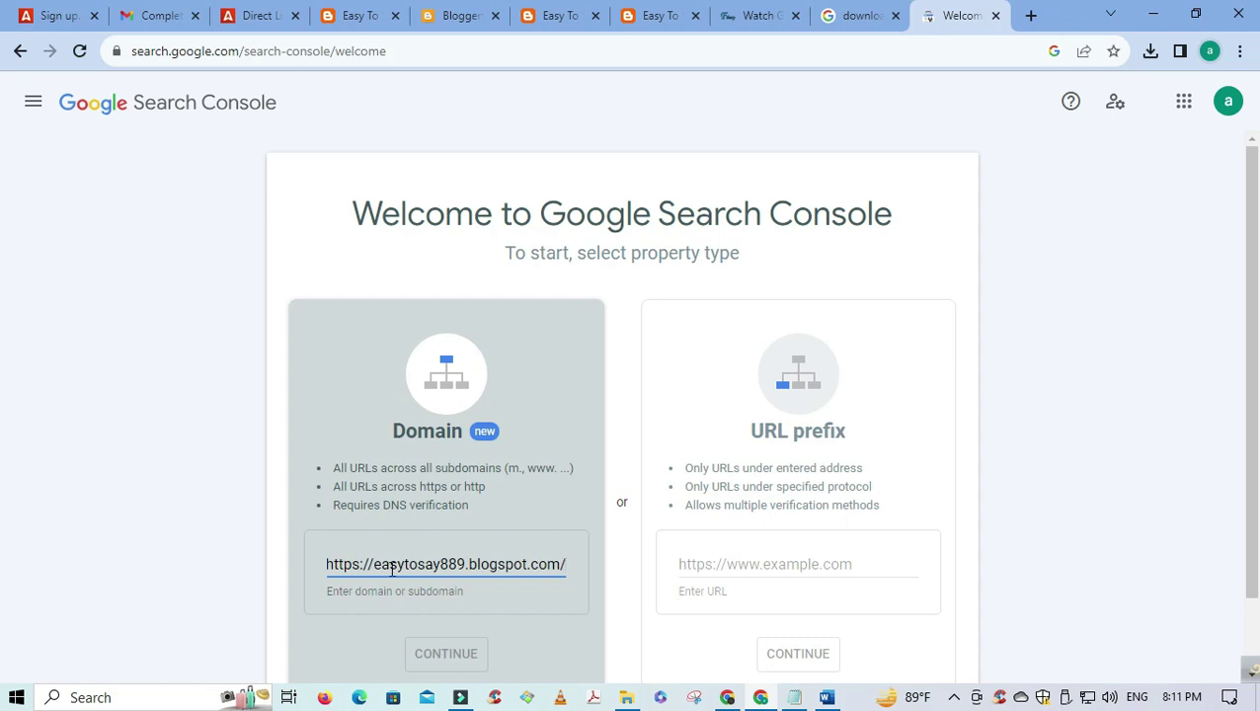
{"action": "left_click_drag", "start_coordinate": [374, 566], "coordinate": [268, 563]}
{"action": "key", "text": "BackSpace"}
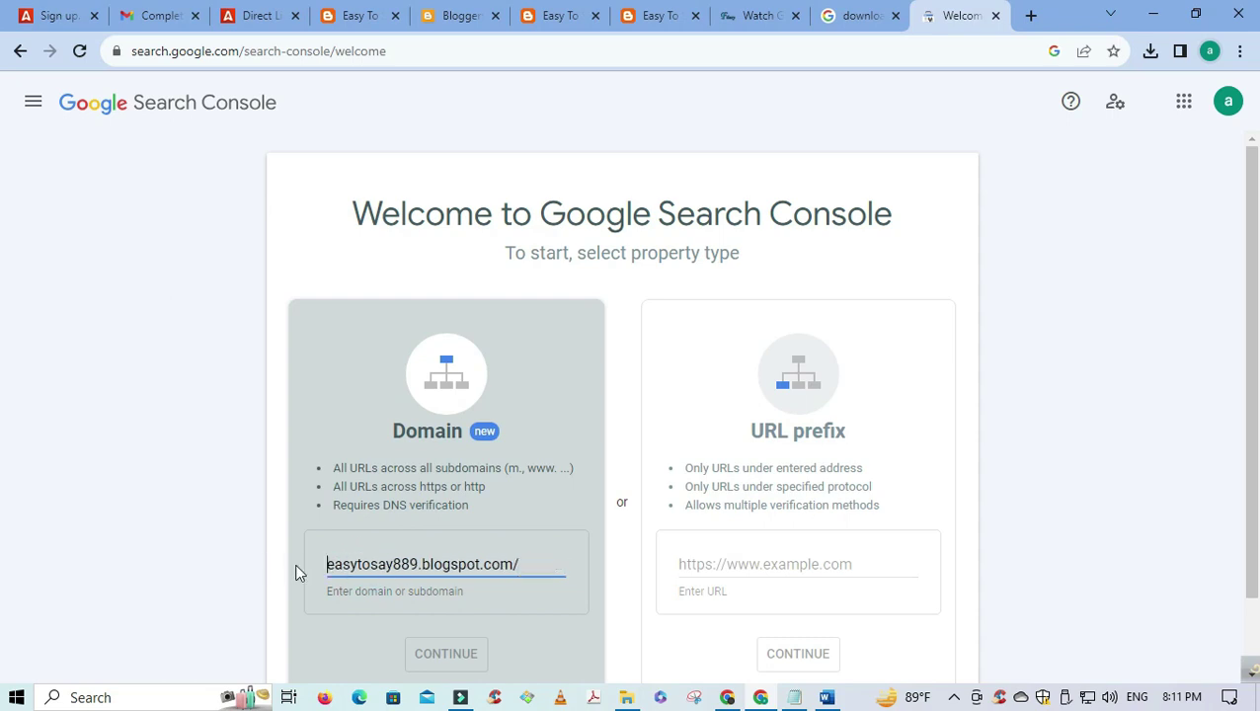
{"action": "left_click", "coordinate": [554, 559]}
{"action": "key", "text": "BackSpace"}
{"action": "left_click", "coordinate": [447, 654]}
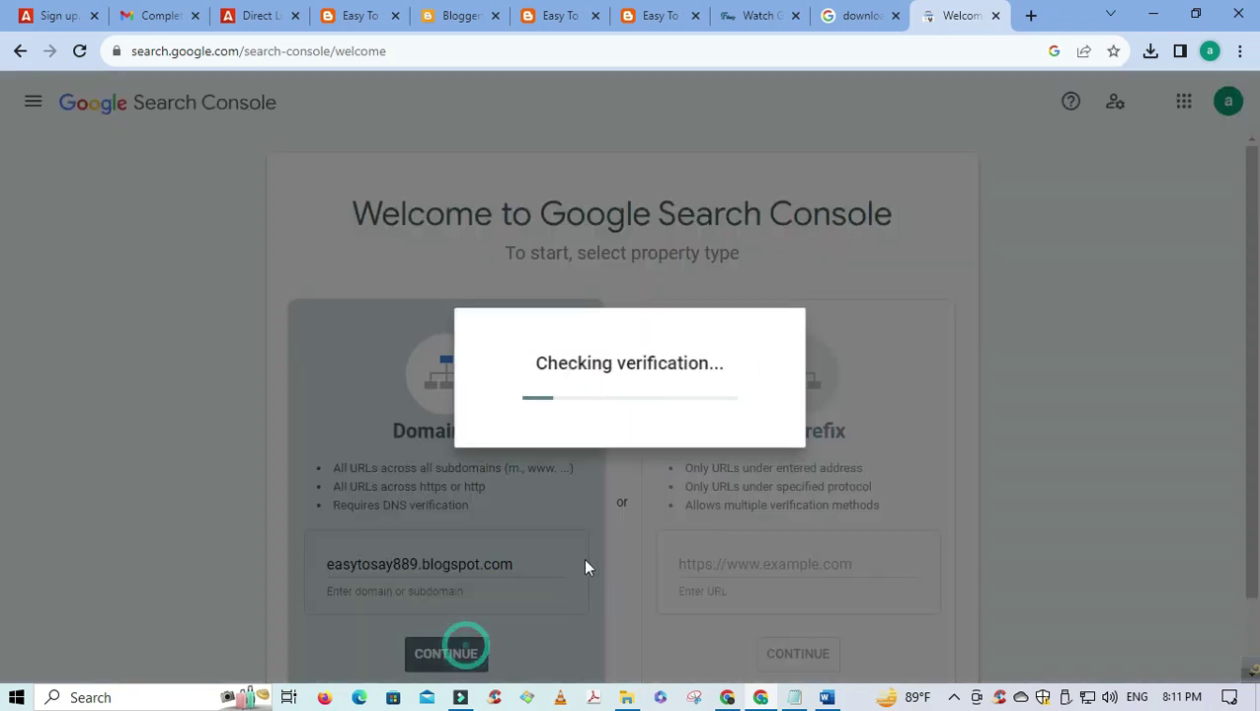
{"action": "left_click", "coordinate": [830, 483]}
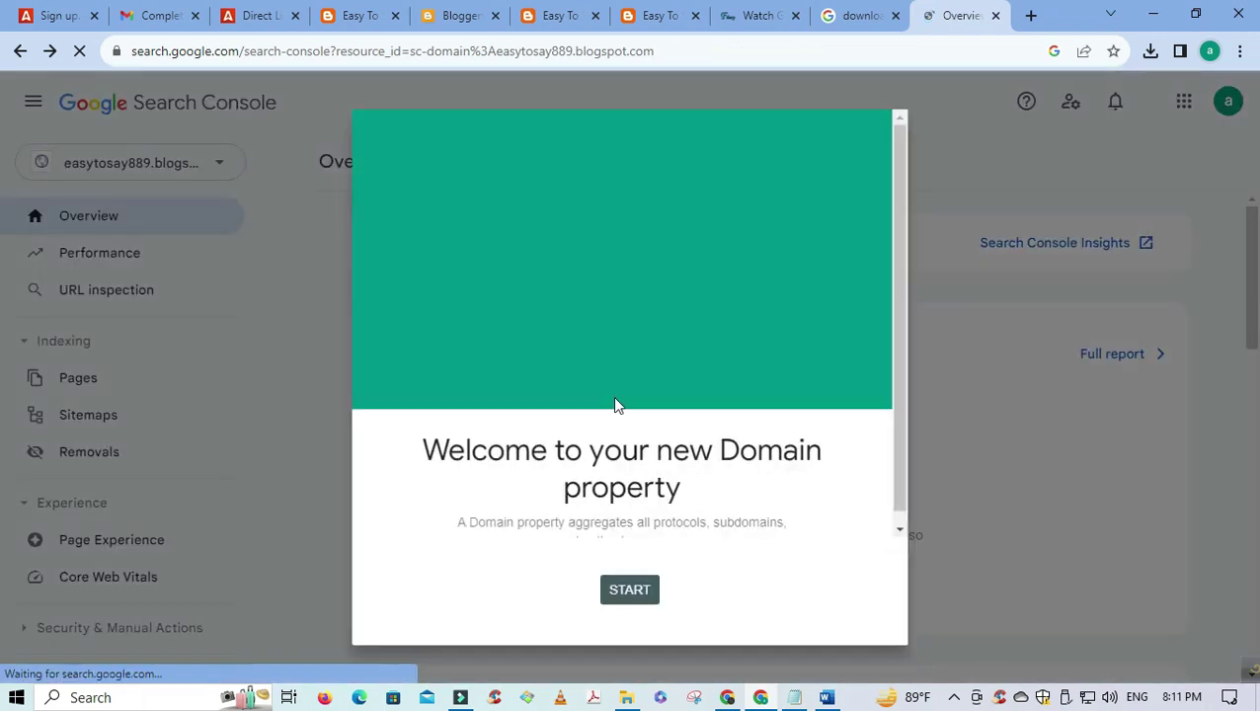
- Dismiss the introductory messages of the new property and open its Sitemaps report
{"action": "left_click", "coordinate": [628, 591]}
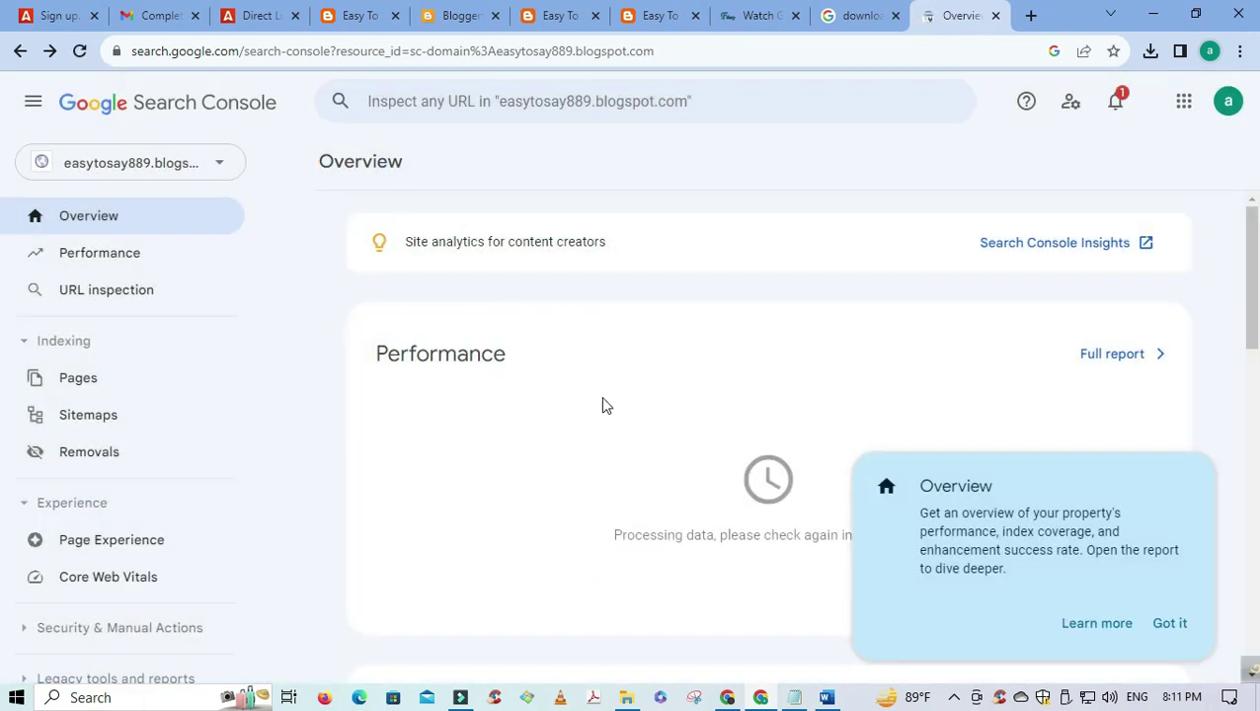
{"action": "left_click", "coordinate": [1167, 623]}
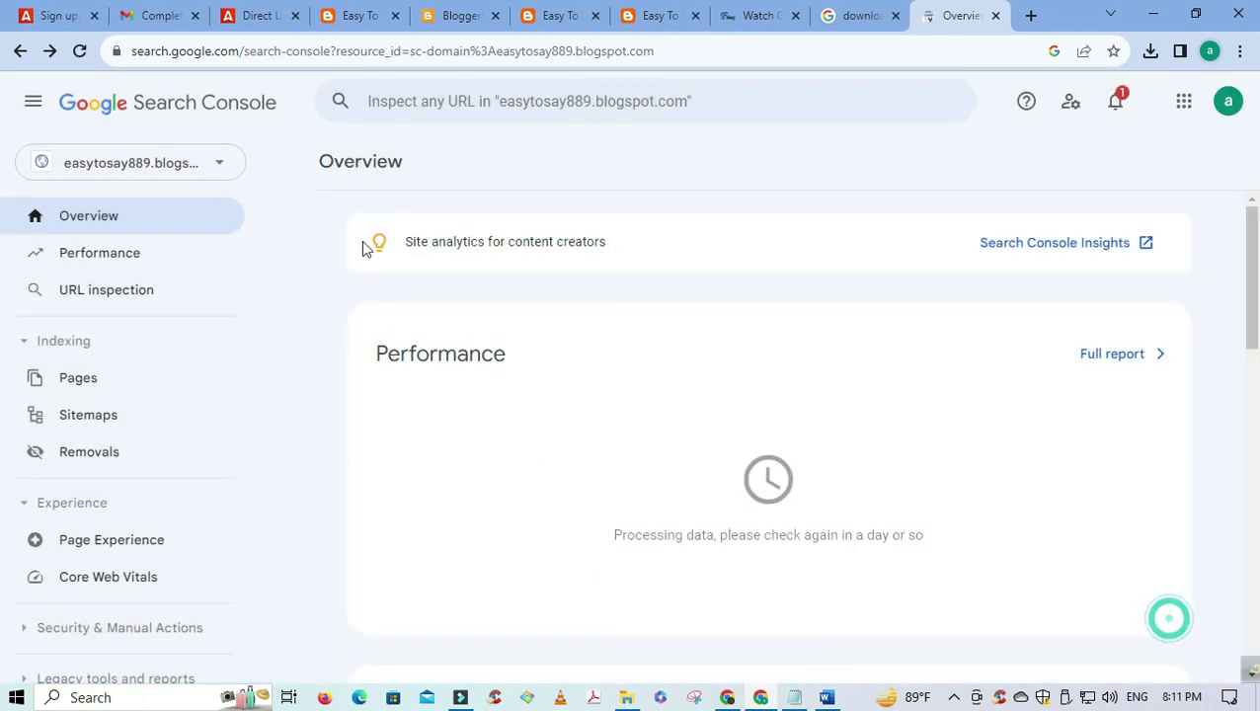
{"action": "left_click", "coordinate": [126, 166]}
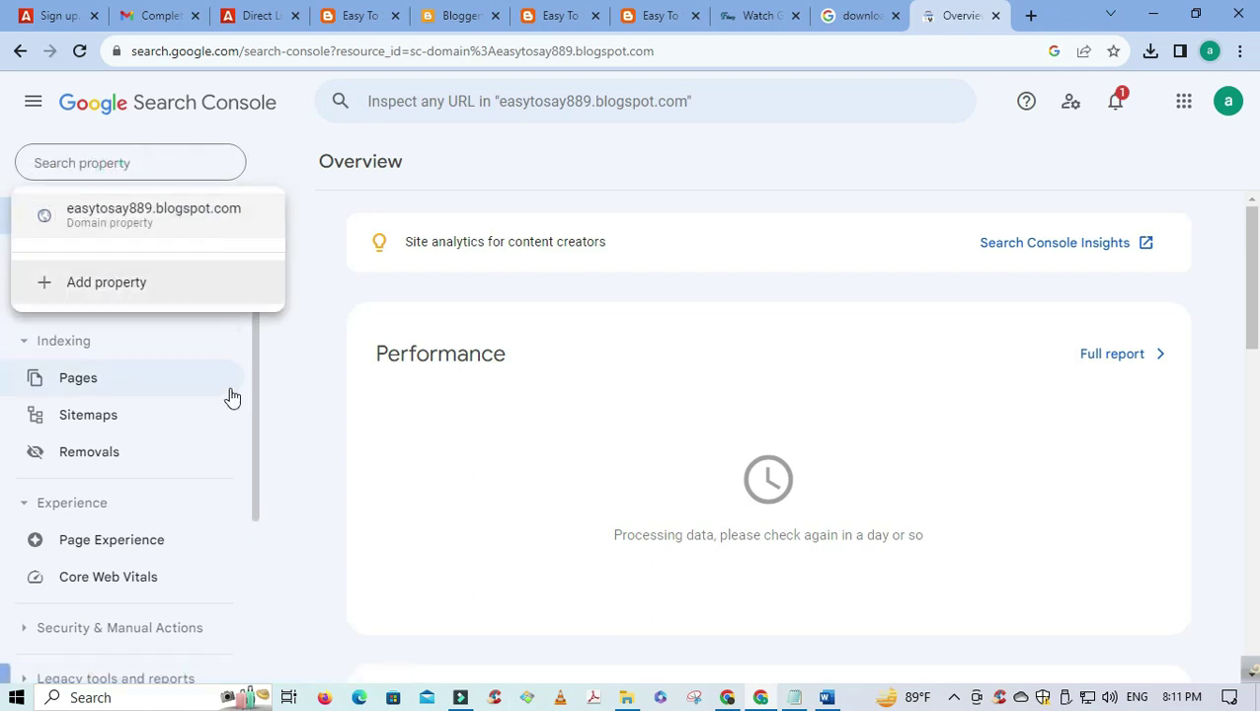
{"action": "left_click", "coordinate": [313, 365]}
{"action": "left_click", "coordinate": [130, 417]}
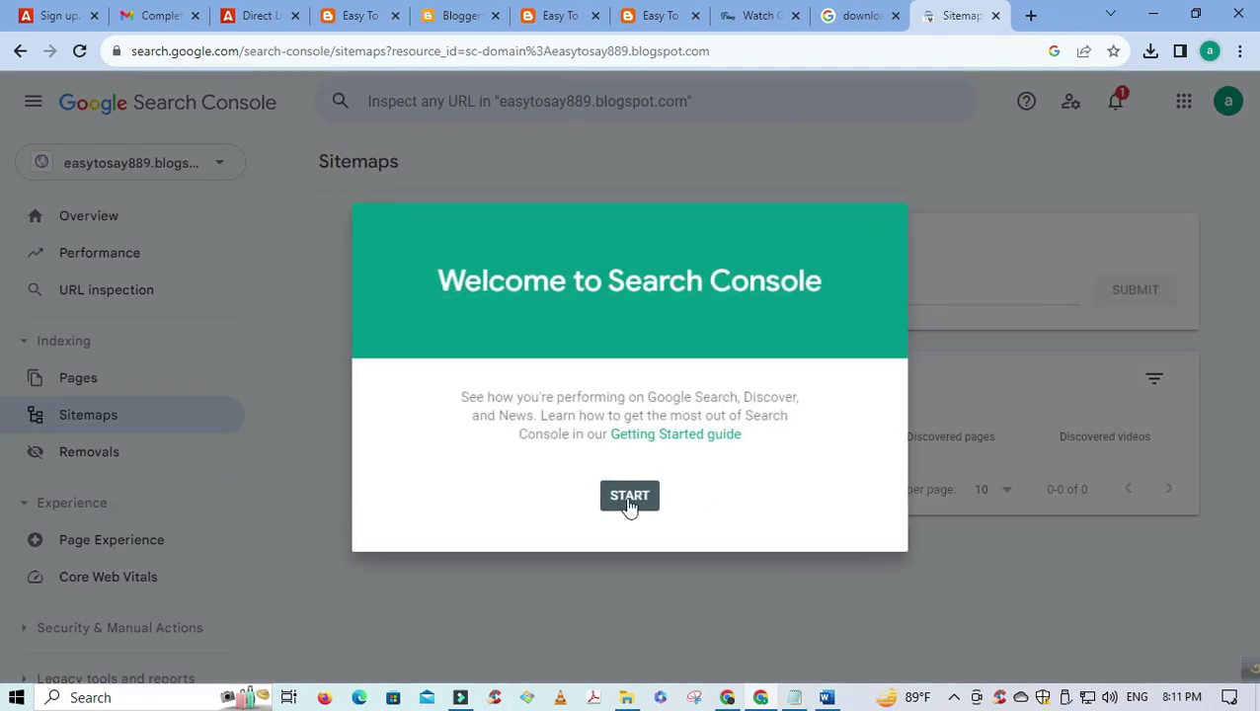
{"action": "left_click", "coordinate": [629, 496]}
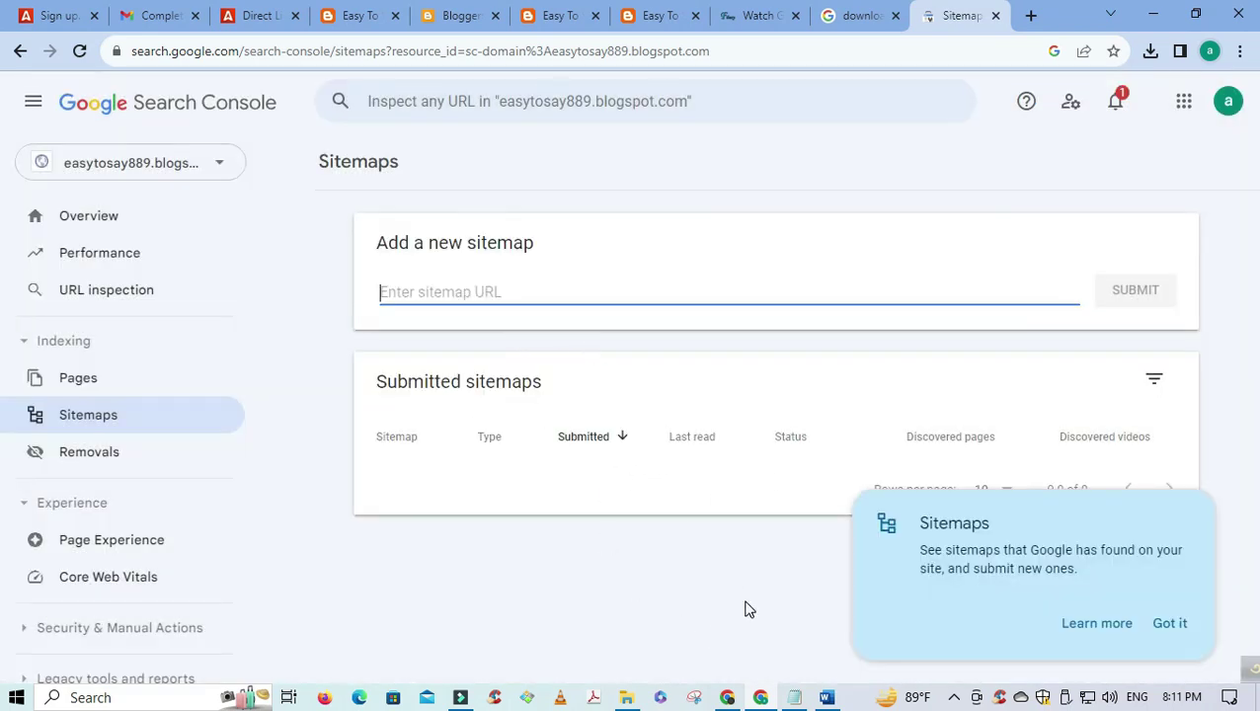
- Copy the full sitemap URL from the "Sitemap:" line in the Notepad notes and return to the browser
{"action": "left_click", "coordinate": [796, 700]}
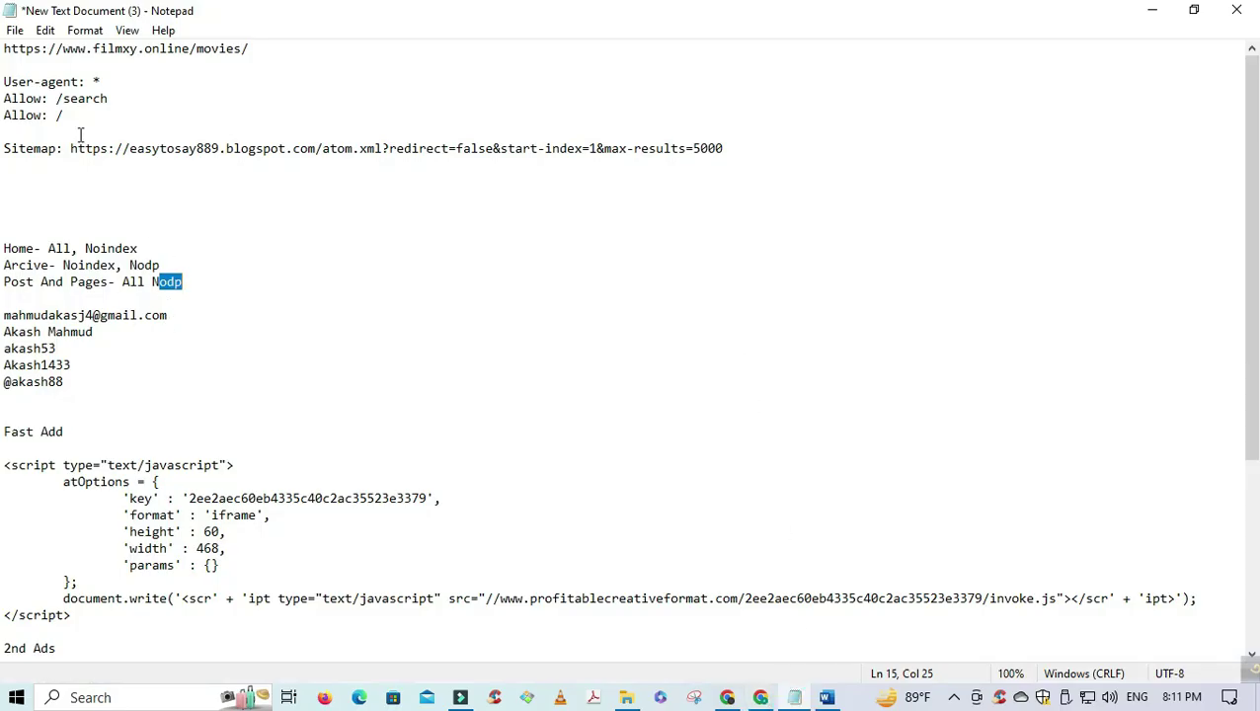
{"action": "left_click_drag", "start_coordinate": [72, 150], "coordinate": [733, 153]}
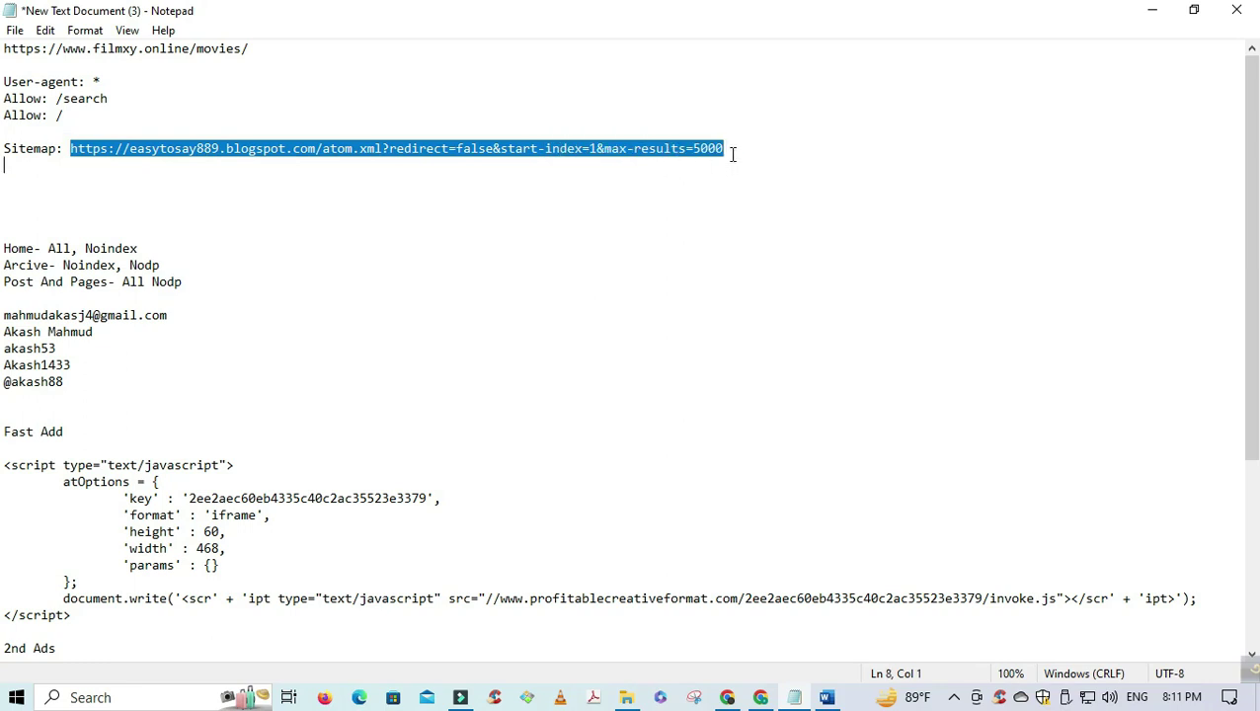
{"action": "right_click", "coordinate": [725, 149]}
{"action": "left_click", "coordinate": [763, 205]}
{"action": "left_click", "coordinate": [1145, 12]}
{"action": "left_click", "coordinate": [491, 283]}
{"action": "key", "text": "ctrl+v"}
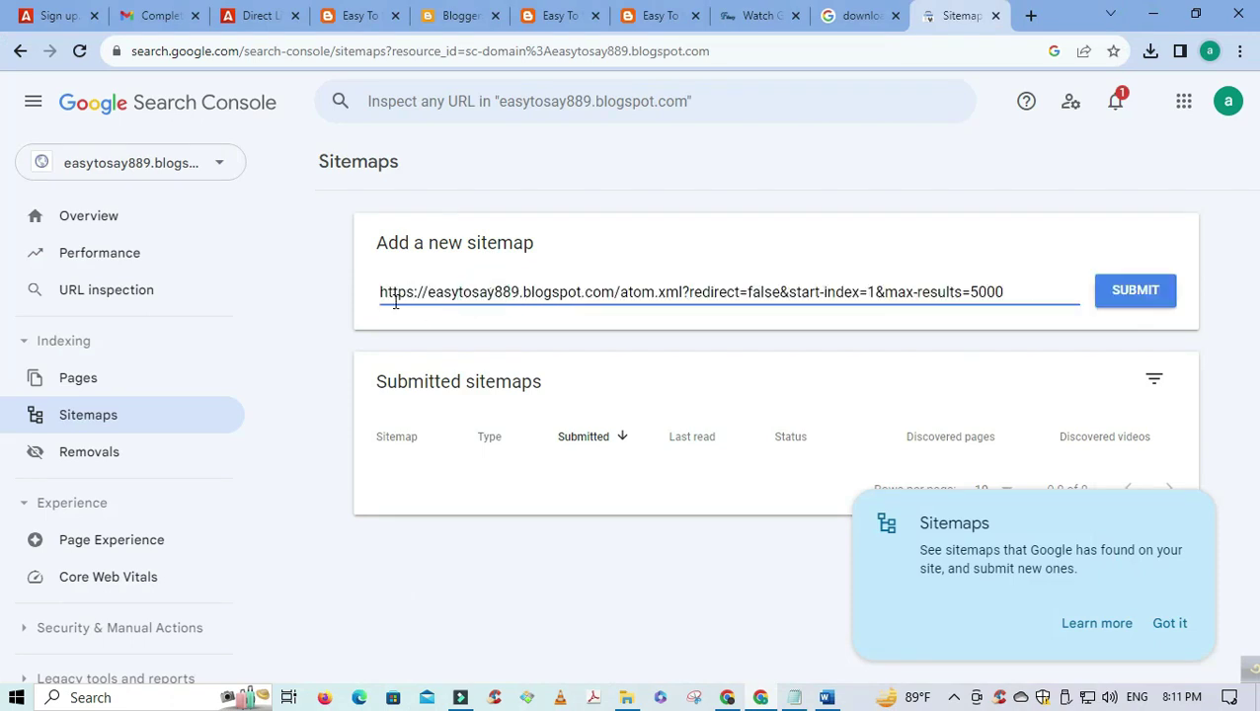
{"action": "left_click_drag", "start_coordinate": [1017, 290], "coordinate": [385, 335]}
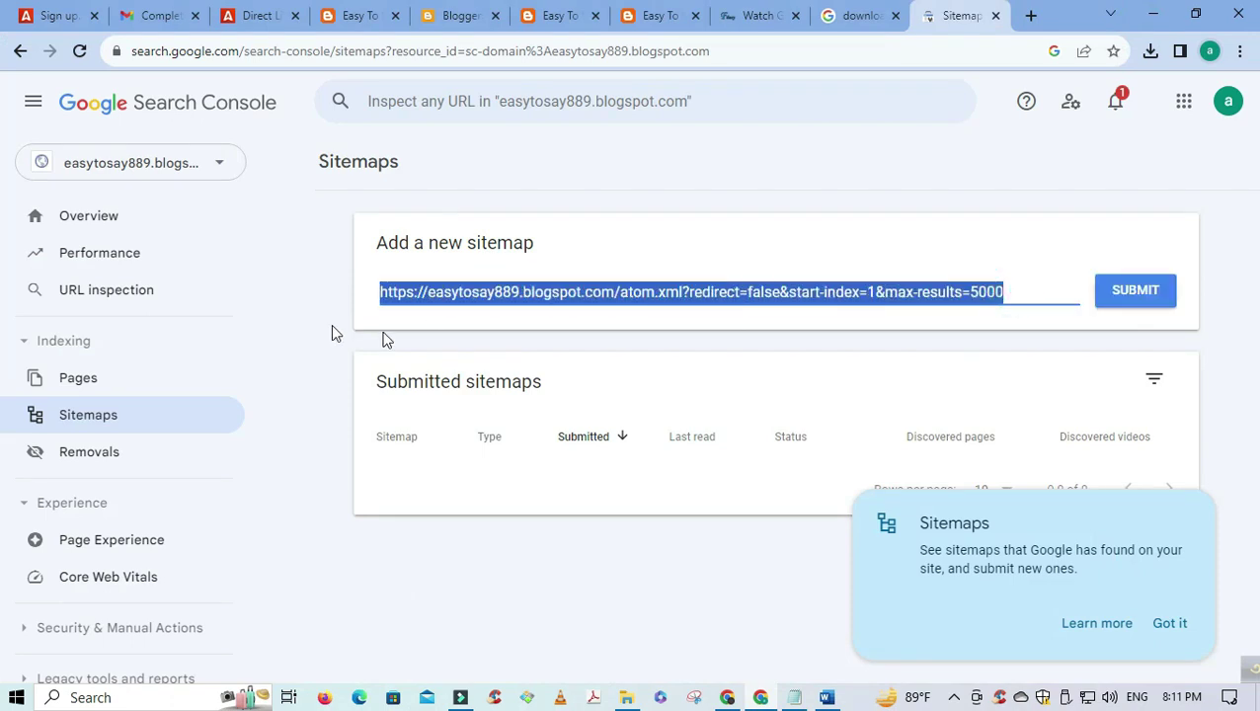
{"action": "left_click", "coordinate": [1156, 302]}
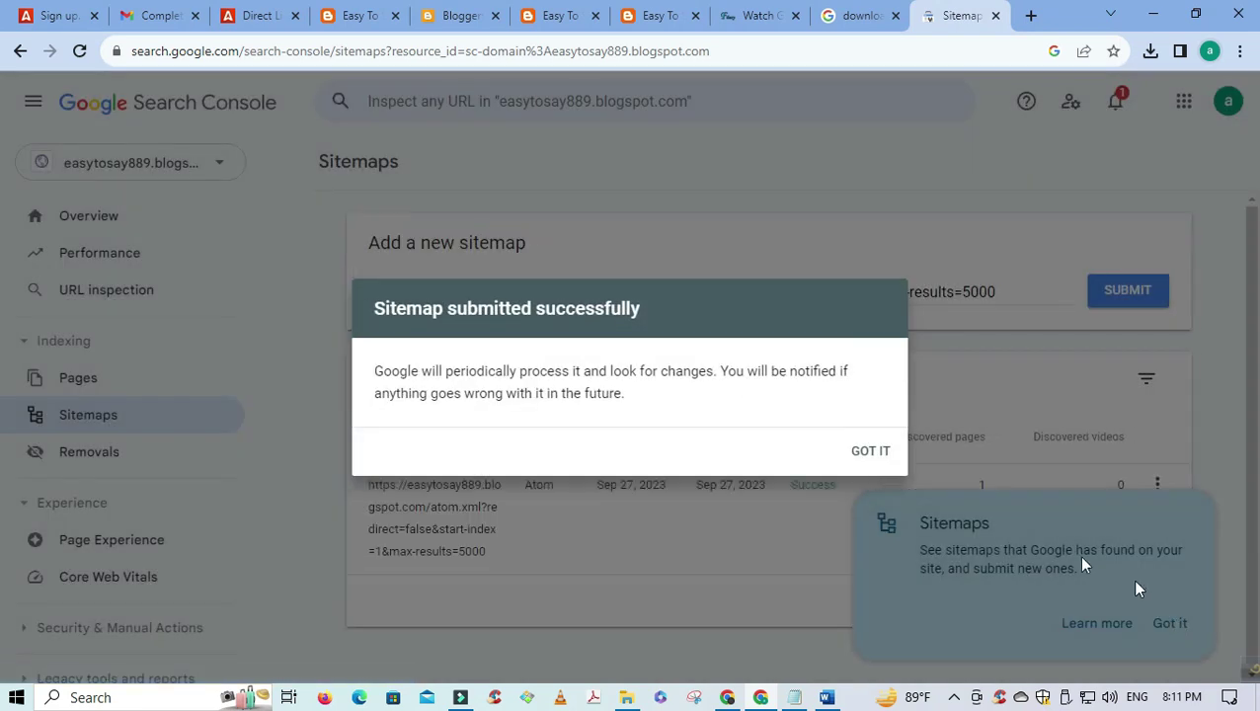
{"action": "left_click", "coordinate": [872, 450]}
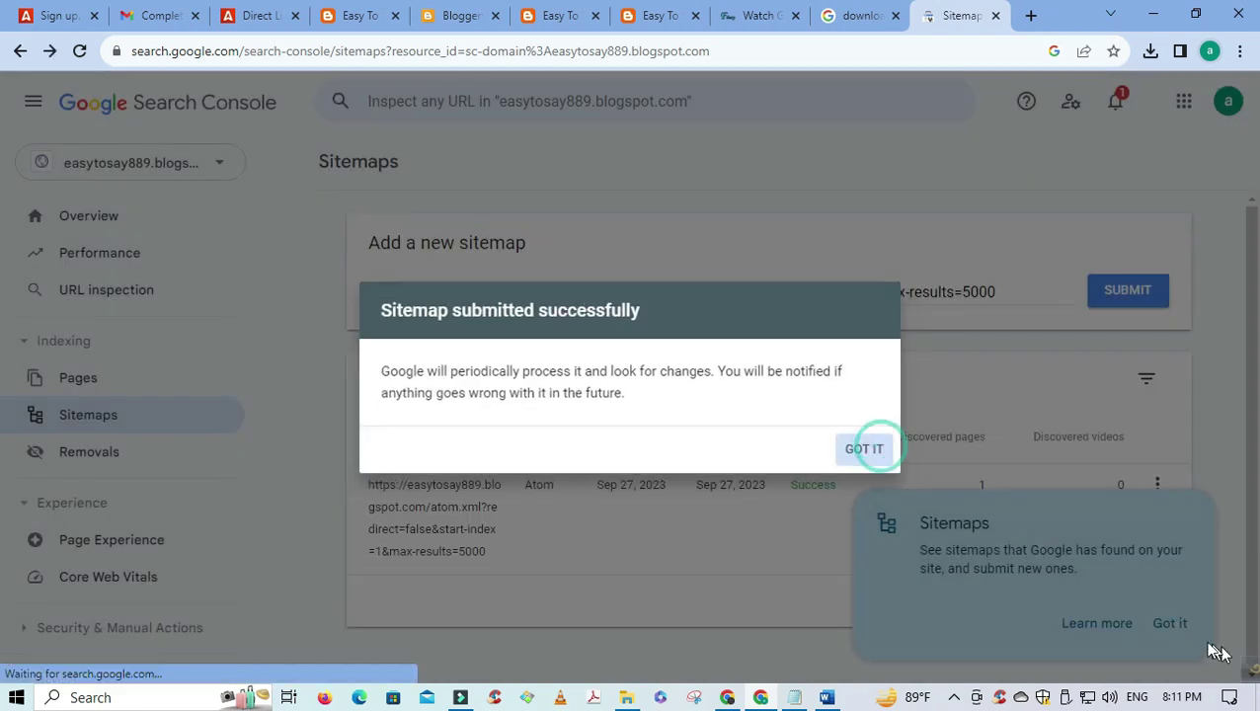
{"action": "left_click", "coordinate": [1170, 623]}
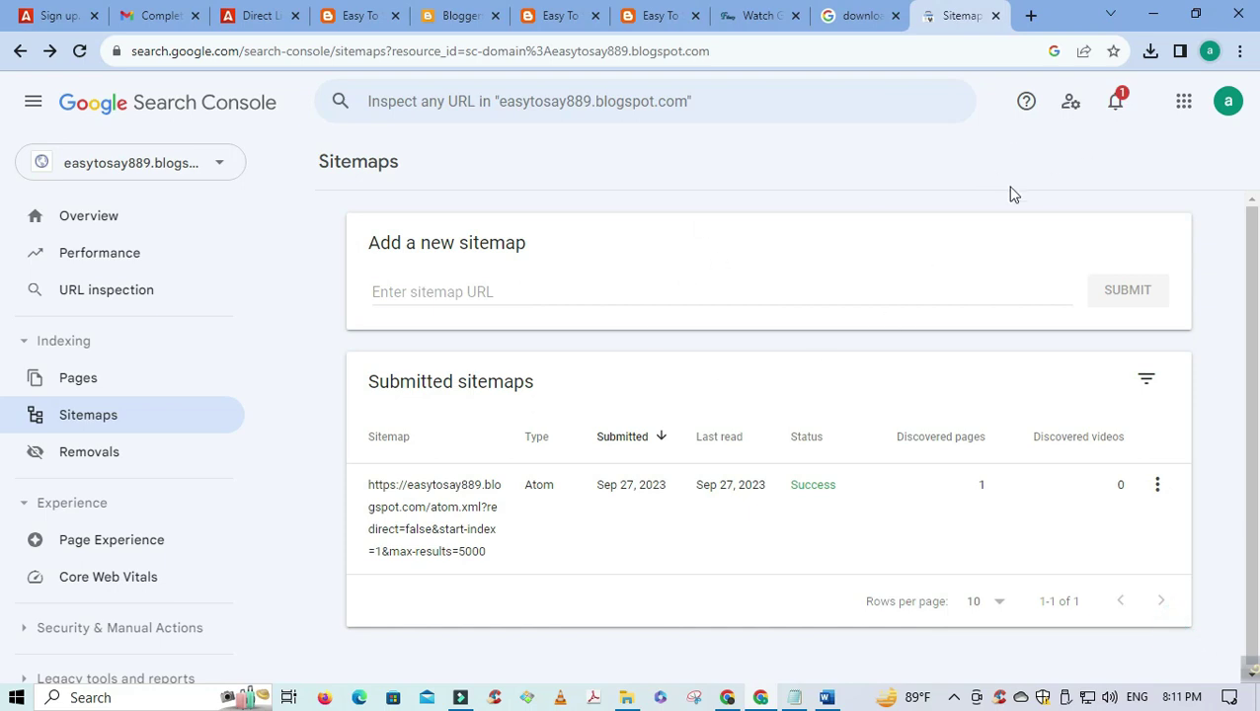
- Return to the Blogger dashboard of Easy To Say and bring up its refreshed list of posts
{"action": "left_click", "coordinate": [662, 18]}
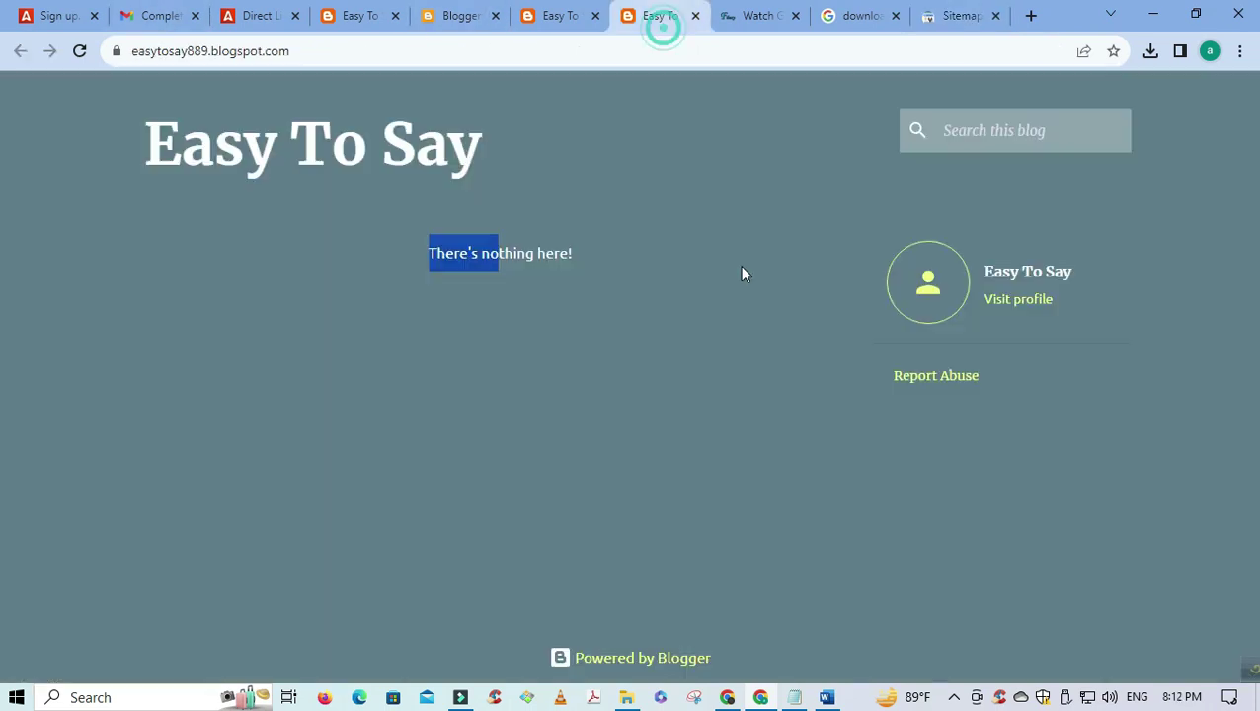
{"action": "left_click", "coordinate": [552, 15]}
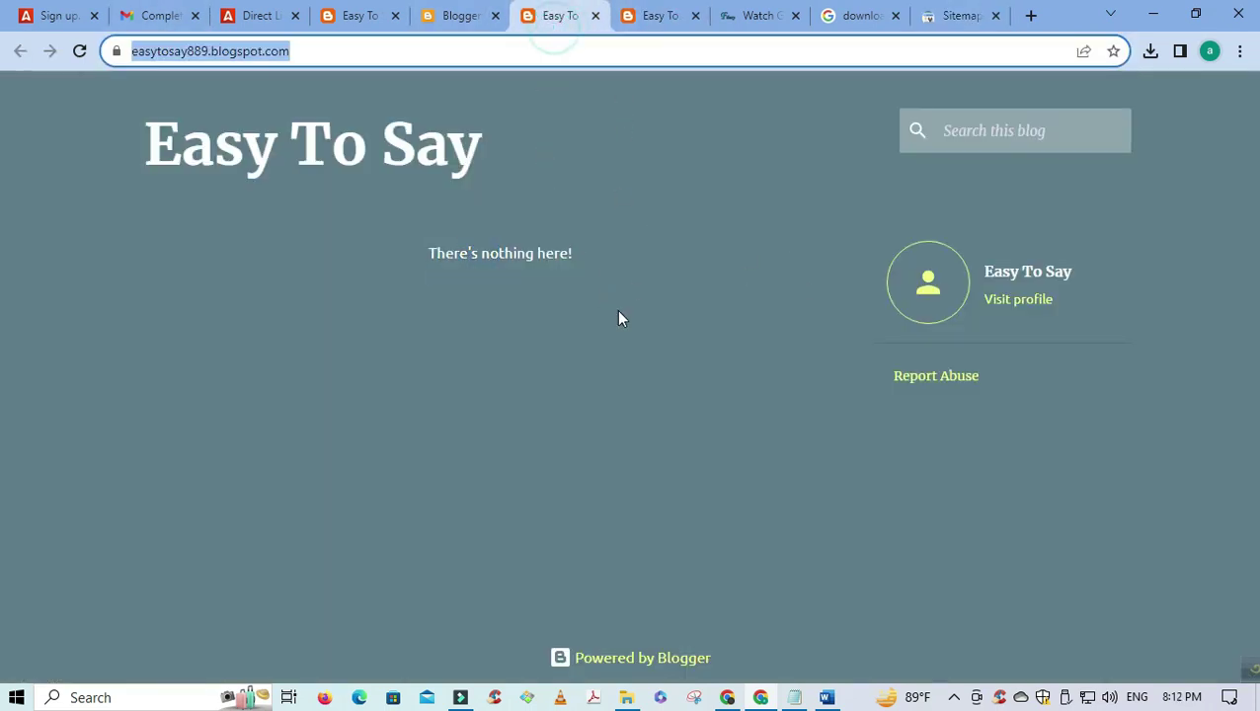
{"action": "left_click", "coordinate": [477, 18]}
{"action": "scroll", "coordinate": [329, 189], "scroll_direction": "up", "scroll_amount": 3}
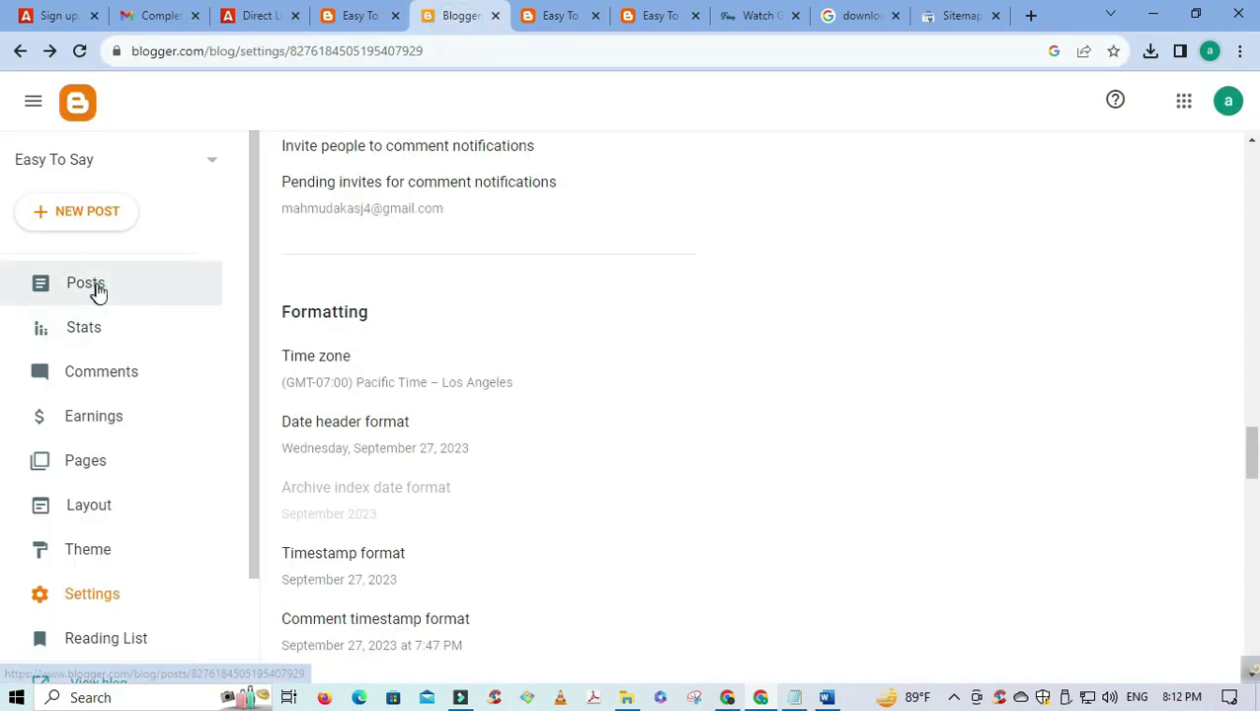
{"action": "left_click", "coordinate": [99, 292]}
{"action": "left_click", "coordinate": [79, 51]}
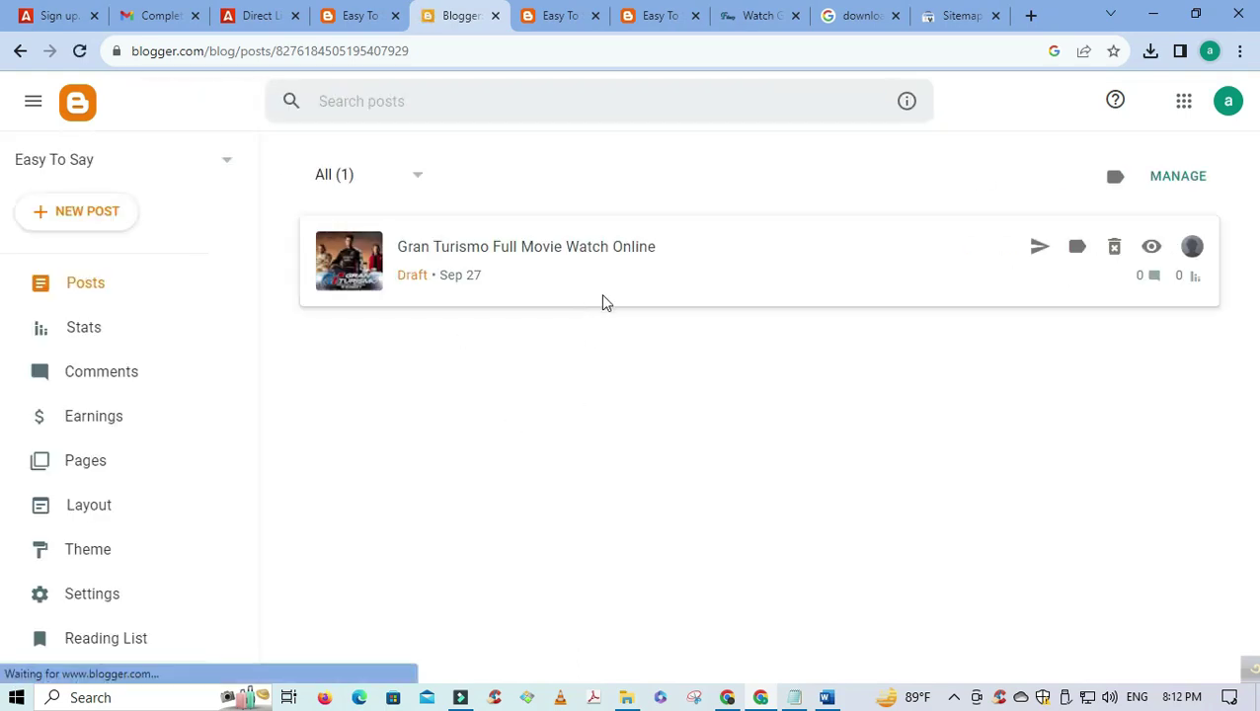
- Open the draft "Gran Turismo Full Movie Watch Online" for editing and switch it to Compose view
{"action": "left_click", "coordinate": [698, 263]}
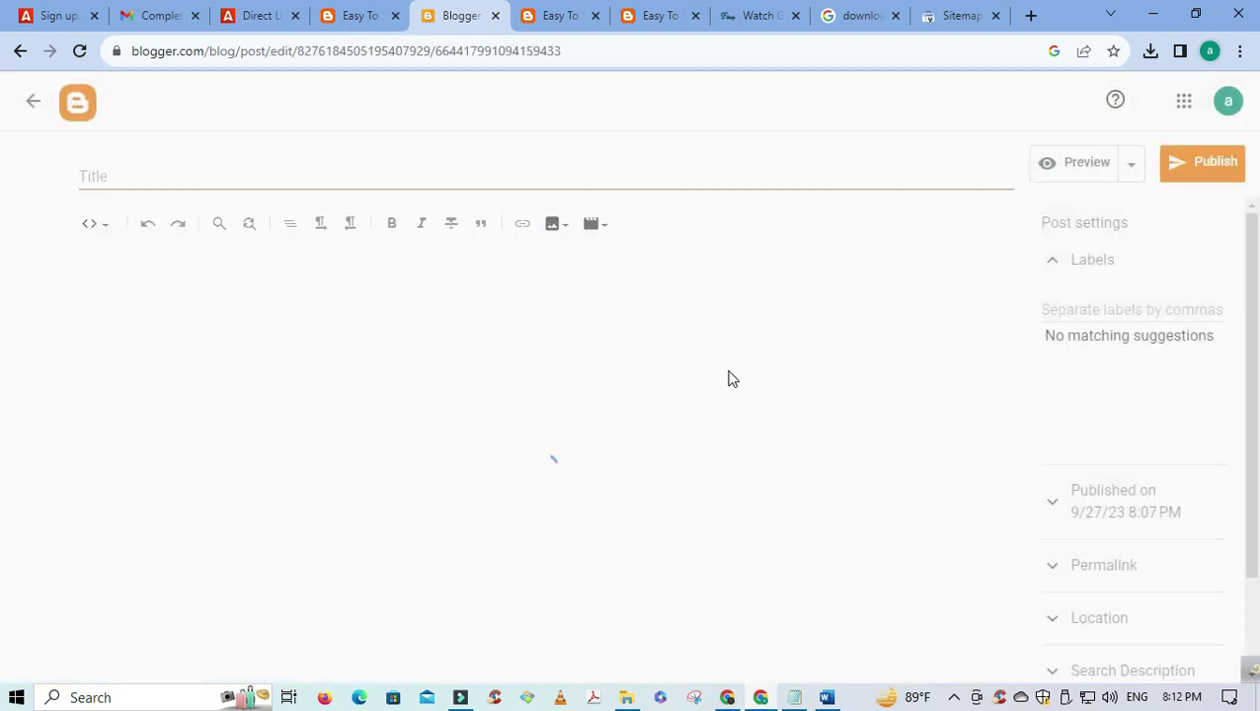
{"action": "scroll", "coordinate": [494, 365], "scroll_direction": "down", "scroll_amount": 2}
{"action": "scroll", "coordinate": [495, 366], "scroll_direction": "up", "scroll_amount": 2}
{"action": "left_click", "coordinate": [24, 224]}
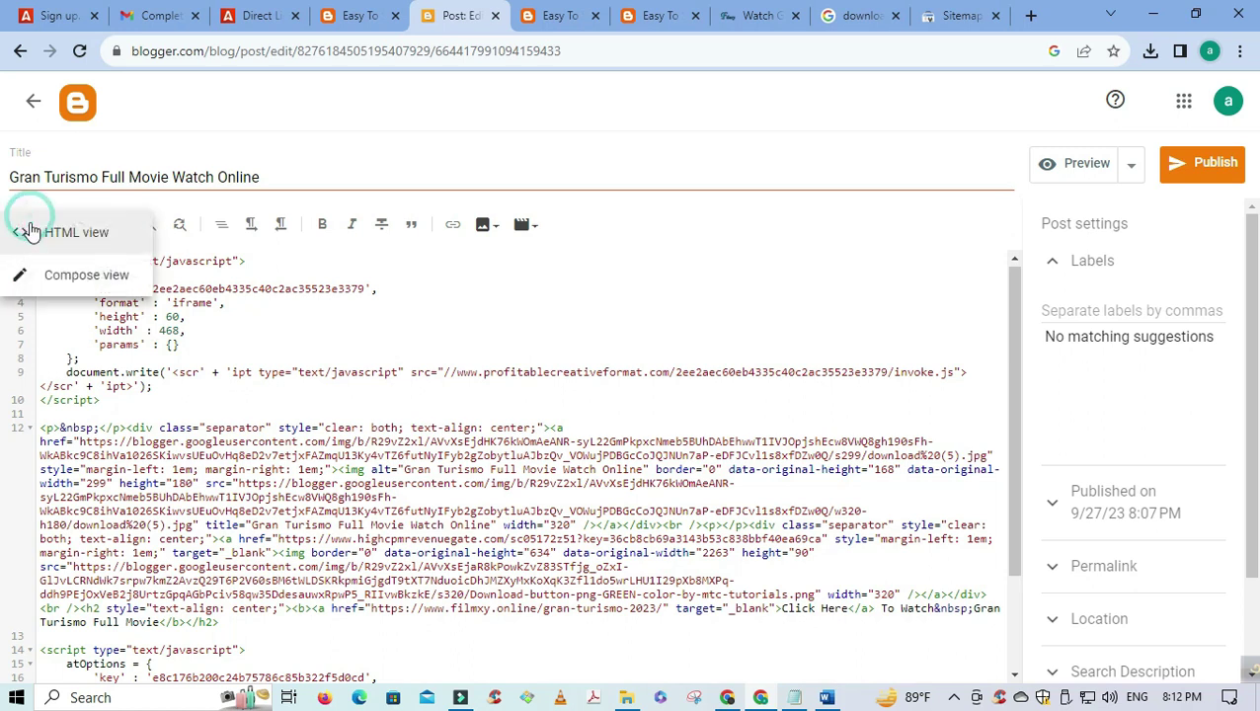
{"action": "left_click", "coordinate": [59, 275]}
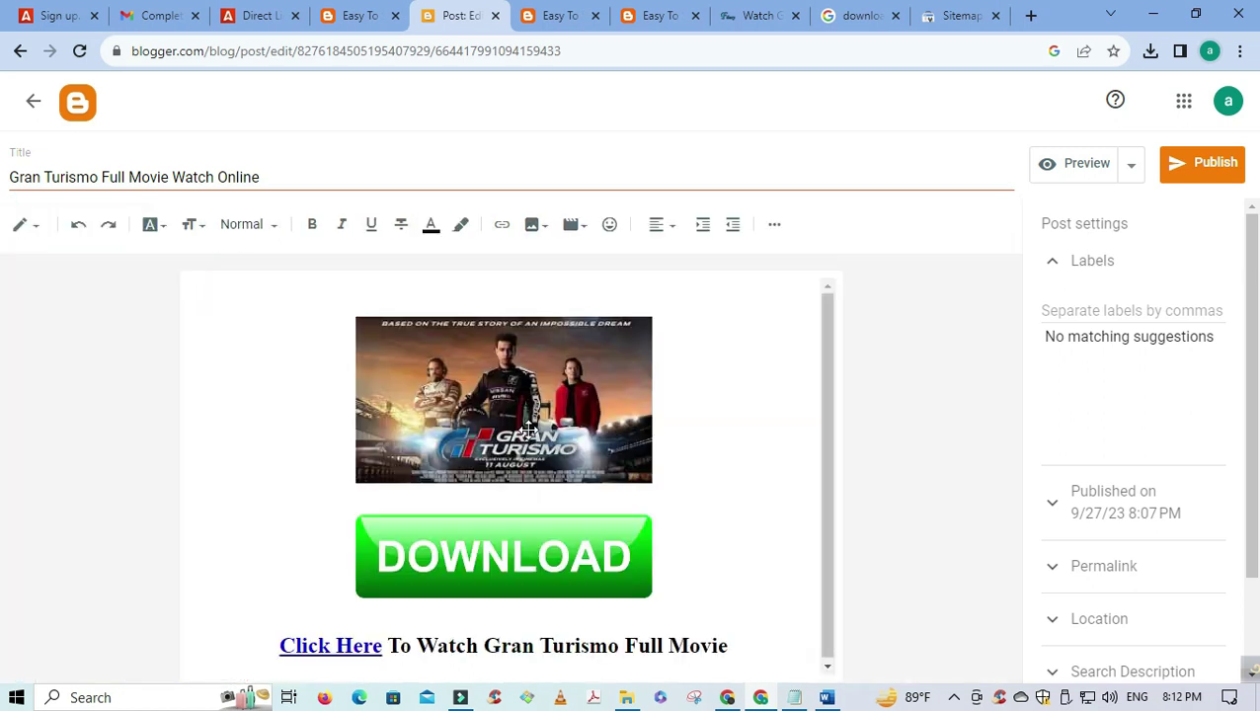
- Add the label "Hollywood Movie" to the post and collapse the label settings
{"action": "left_click", "coordinate": [1100, 318]}
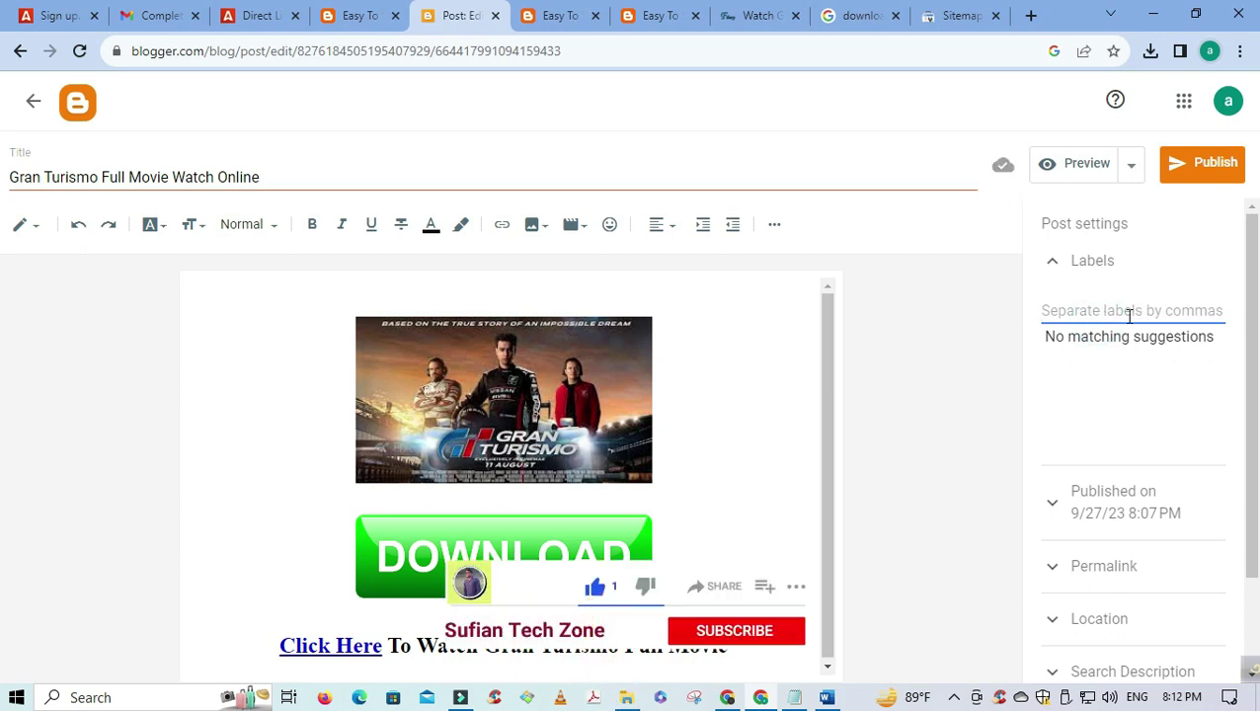
{"action": "type", "text": "Ho"}
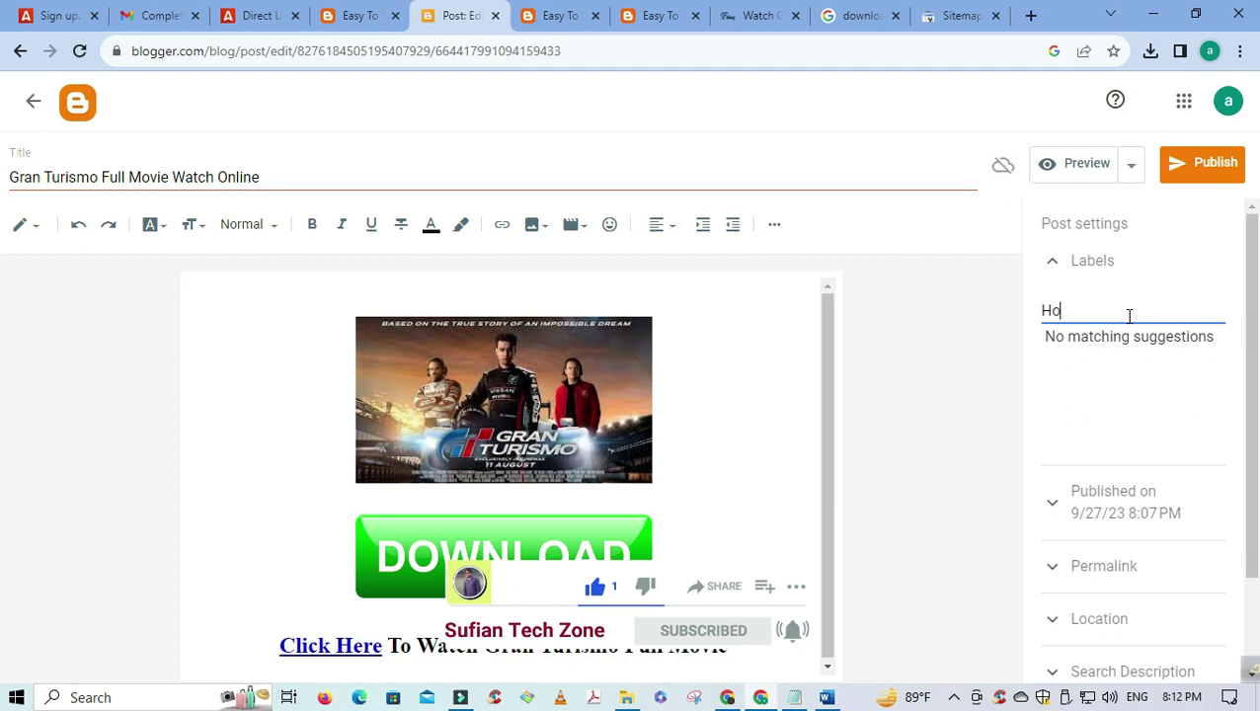
{"action": "type", "text": "llywood Movie"}
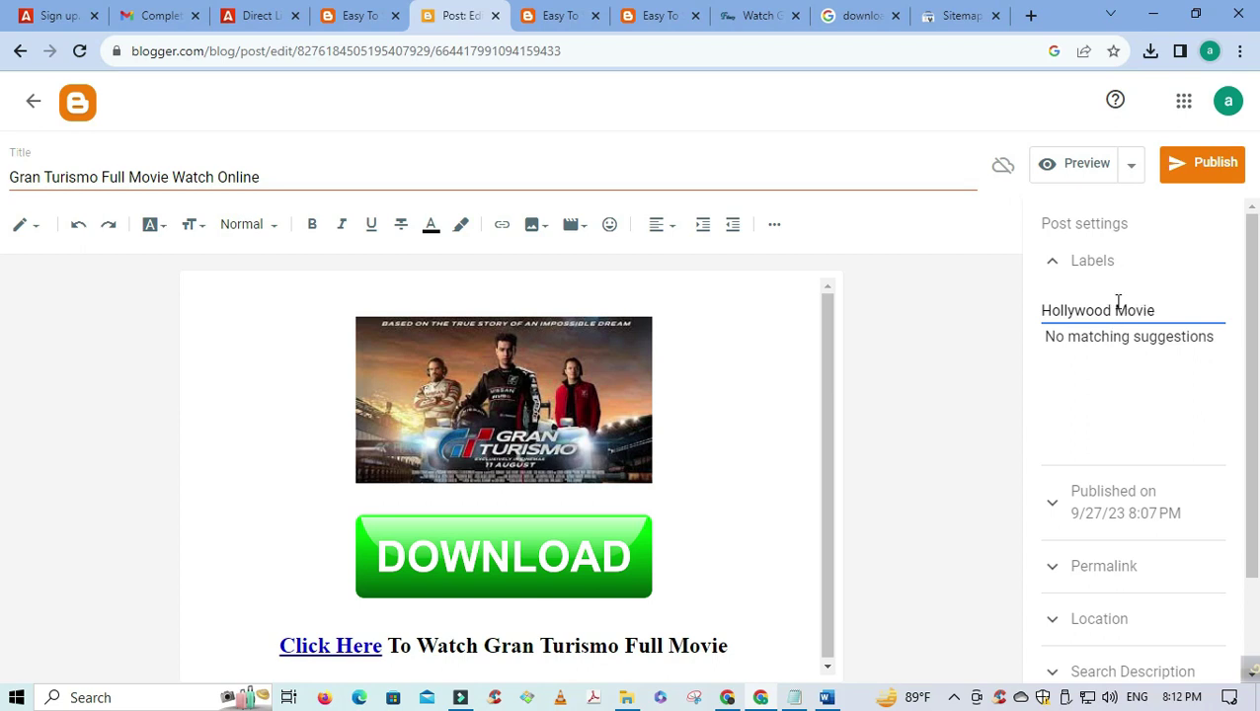
{"action": "left_click", "coordinate": [1103, 271]}
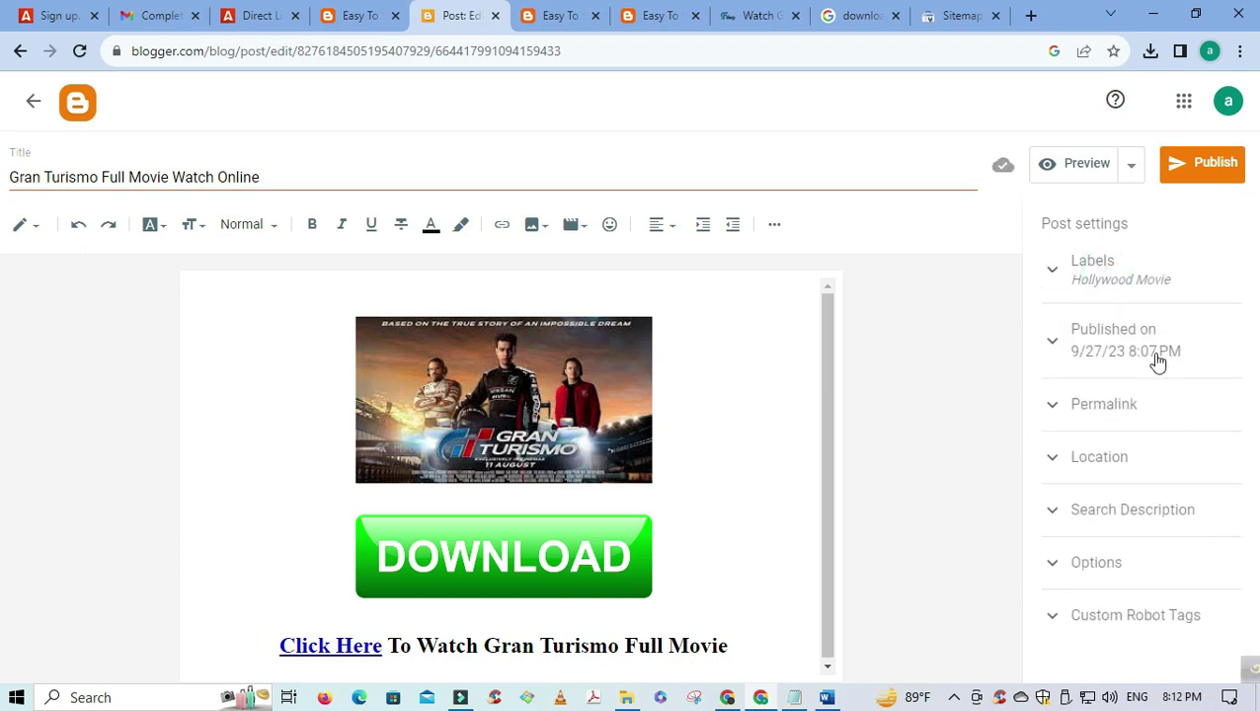
- Copy the full post title into the search description and end it with a comma
{"action": "left_click", "coordinate": [1114, 521]}
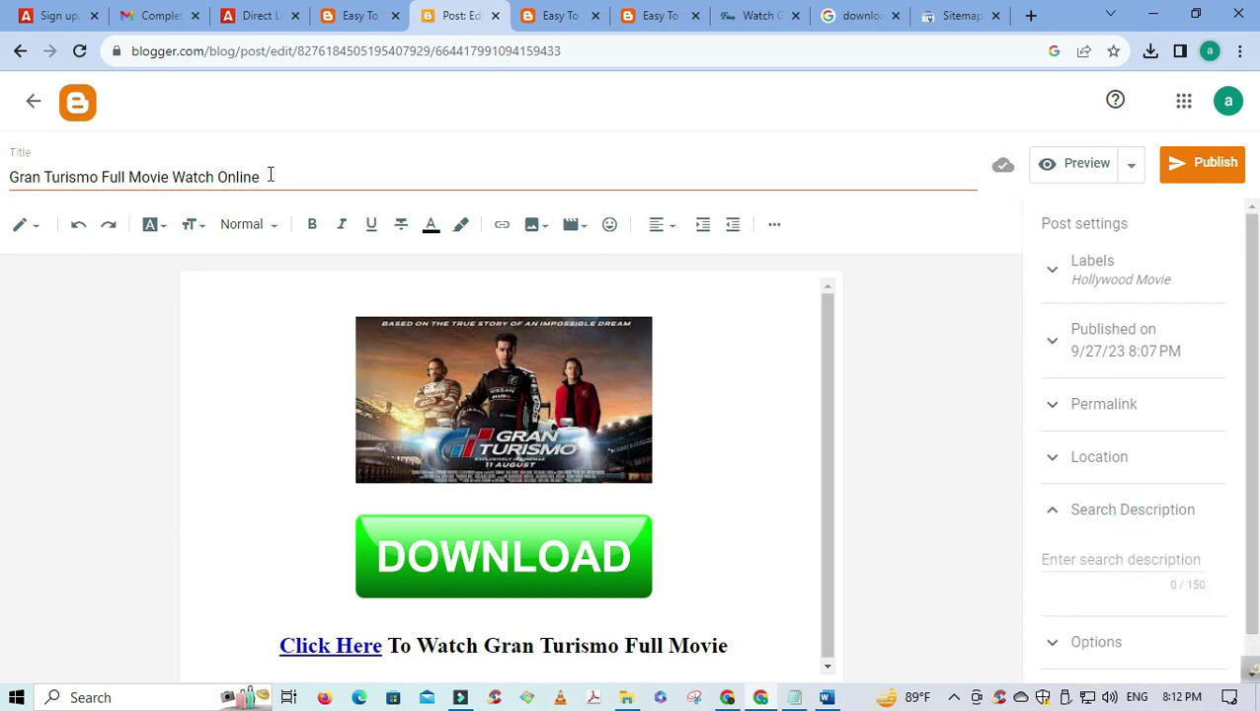
{"action": "left_click_drag", "start_coordinate": [270, 175], "coordinate": [3, 187]}
{"action": "right_click", "coordinate": [76, 170]}
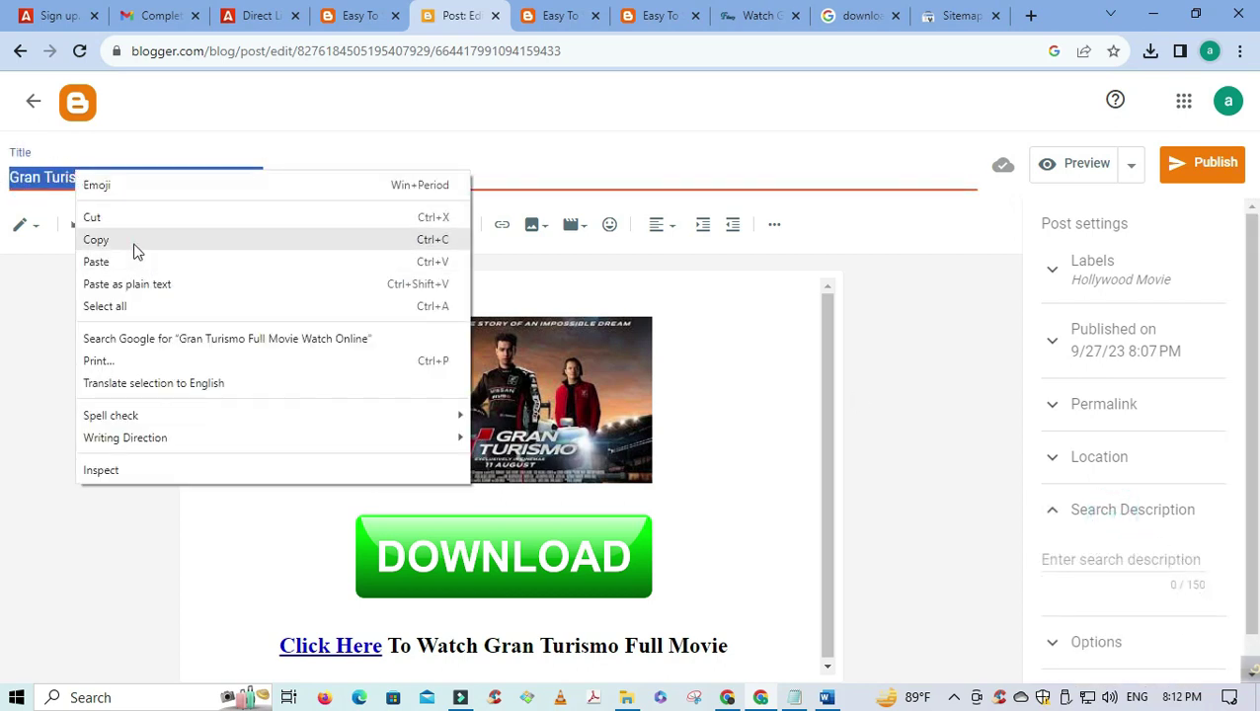
{"action": "left_click", "coordinate": [134, 241]}
{"action": "left_click", "coordinate": [1121, 560]}
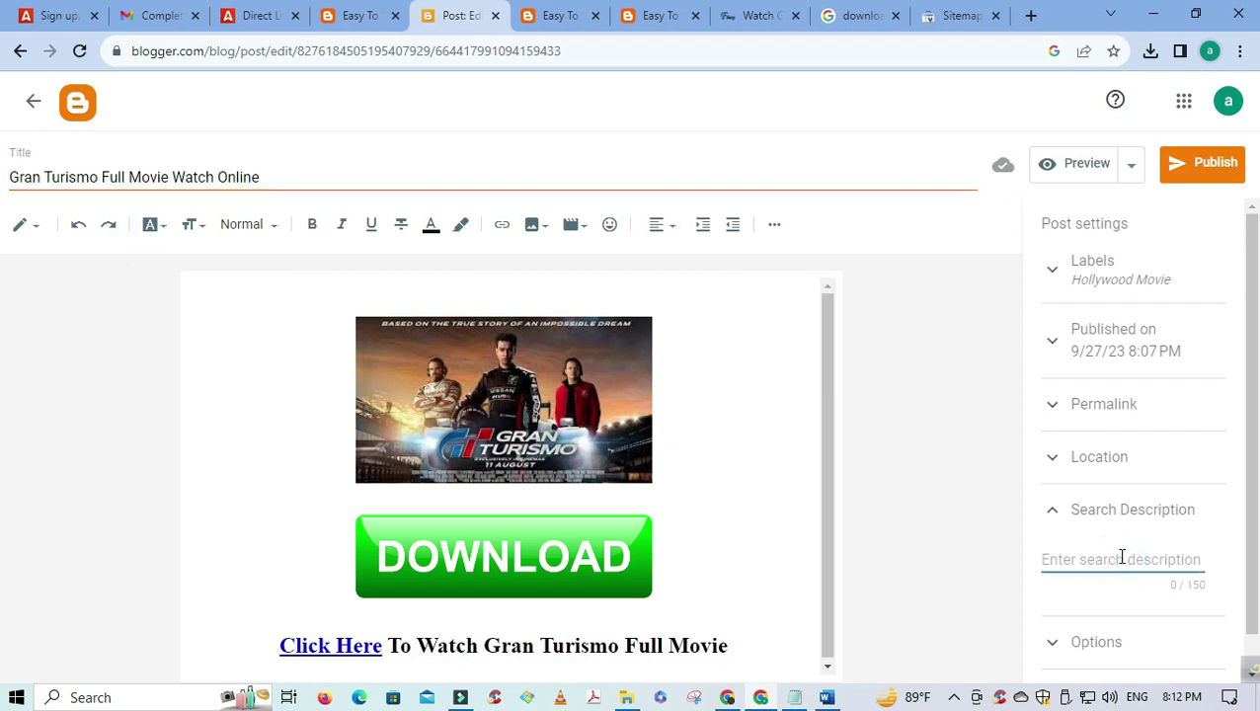
{"action": "key", "text": "ctrl+v"}
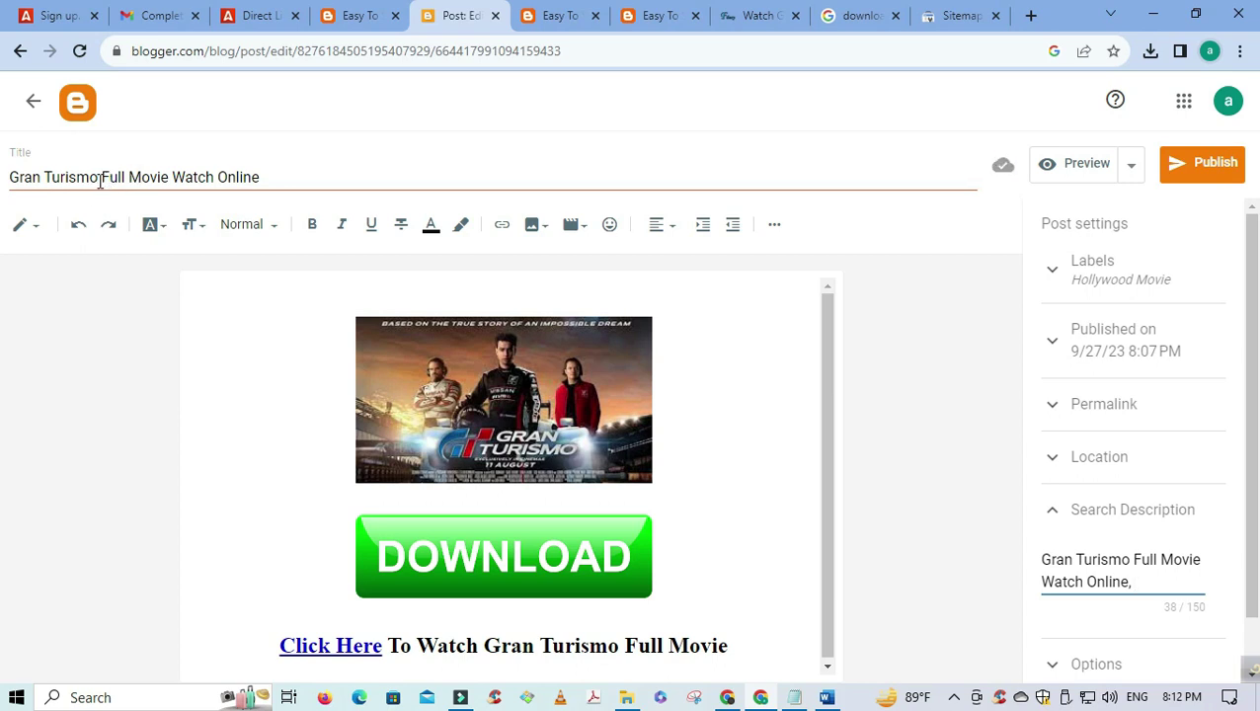
- Copy "Gran Turismo Full Movie" from the title and extend the search description with "Gran Turismo Full Movie hd download,"
{"action": "left_click_drag", "start_coordinate": [100, 179], "coordinate": [52, 179]}
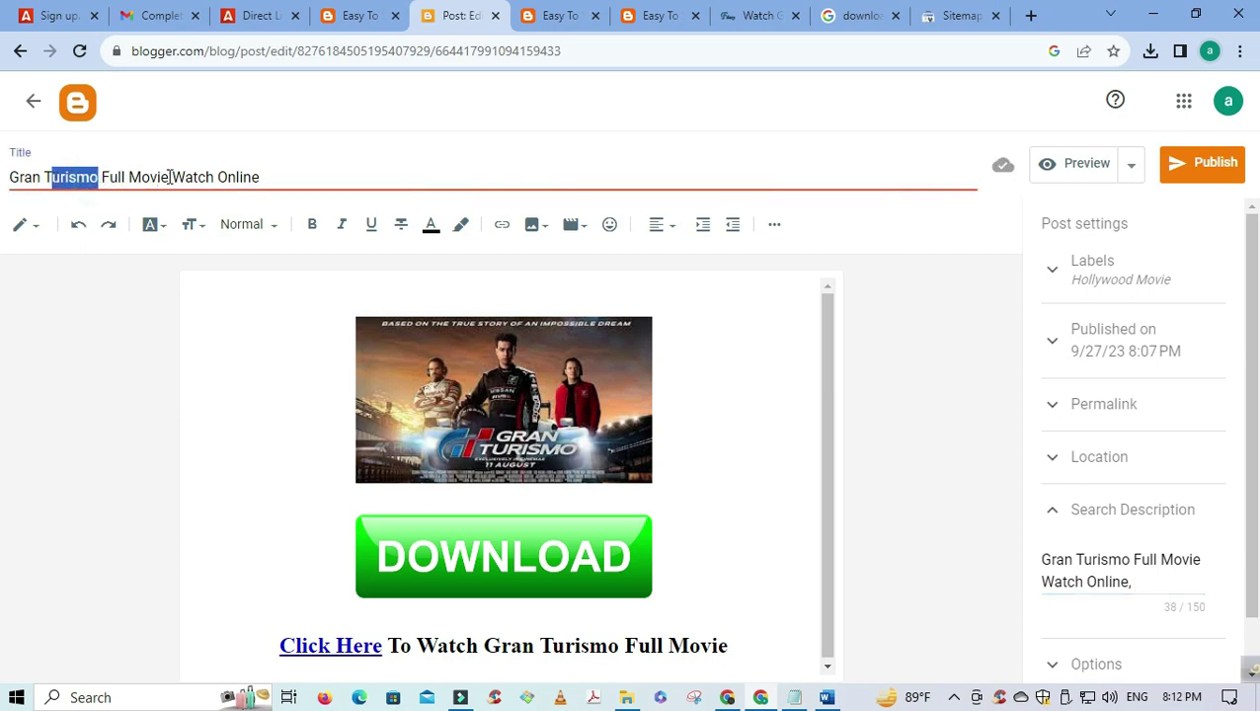
{"action": "left_click_drag", "start_coordinate": [170, 177], "coordinate": [9, 177]}
{"action": "right_click", "coordinate": [69, 179]}
{"action": "left_click", "coordinate": [104, 262]}
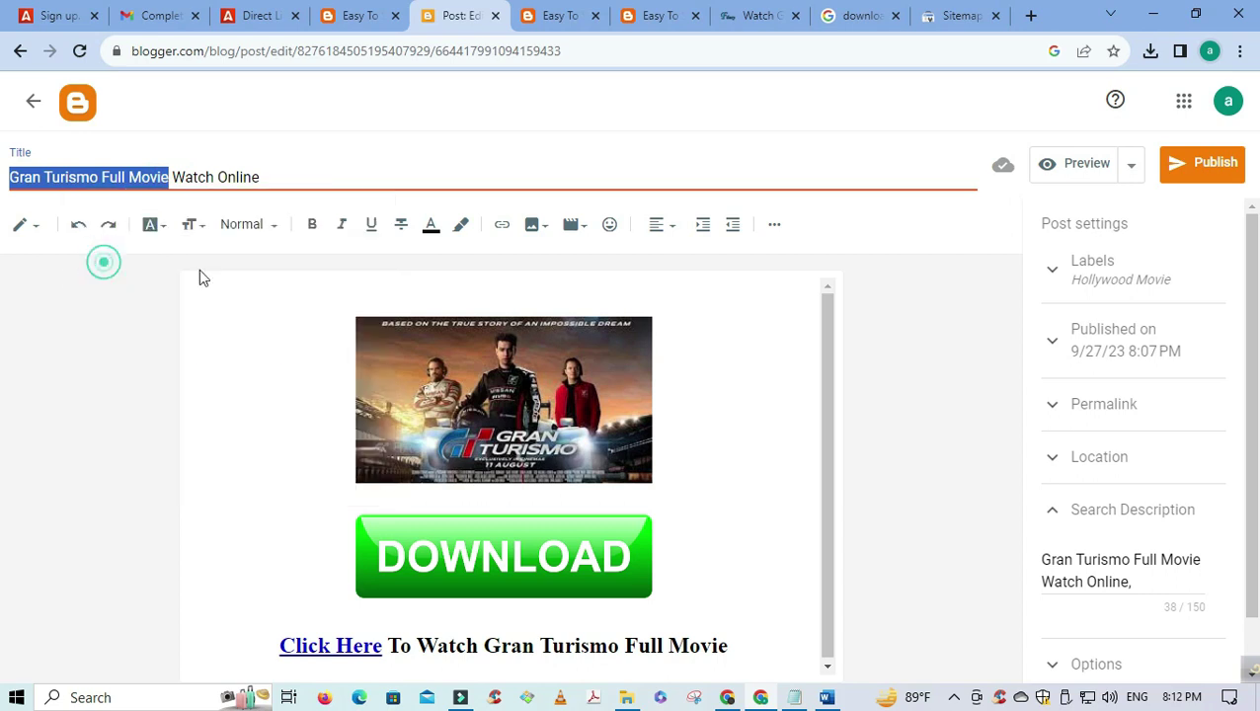
{"action": "left_click", "coordinate": [1152, 583]}
{"action": "key", "text": "ctrl+v"}
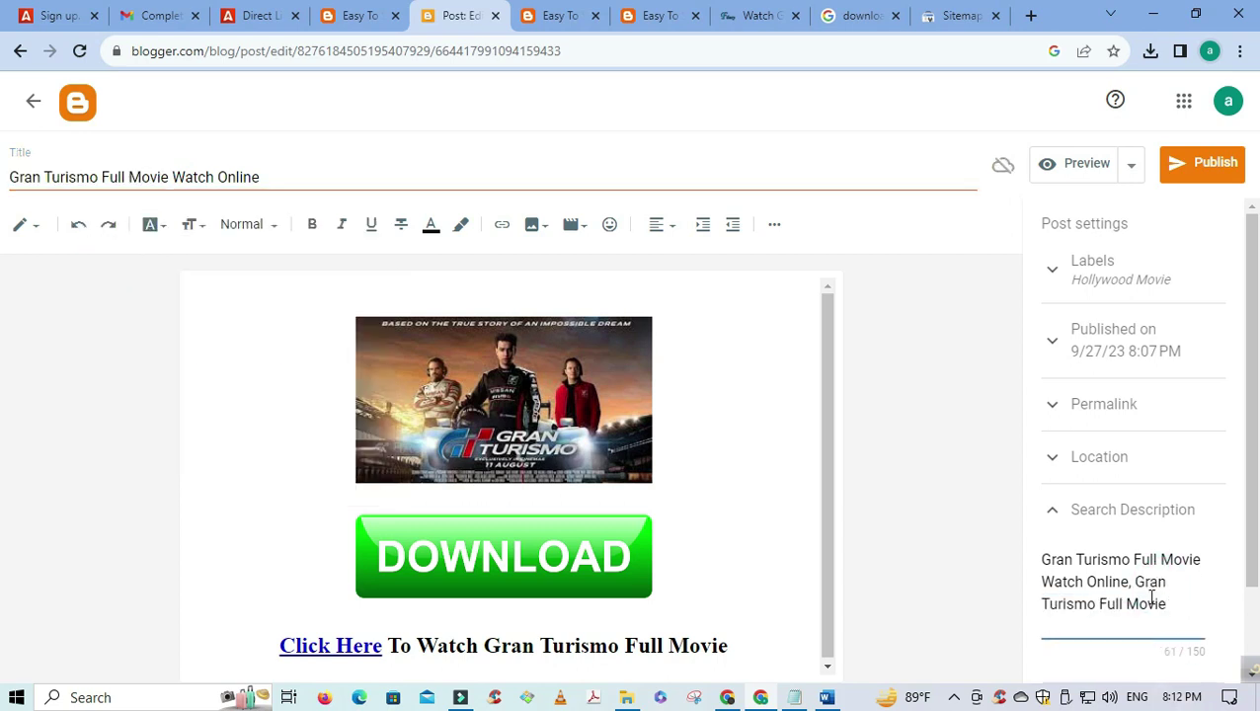
{"action": "type", "text": "hd download,"}
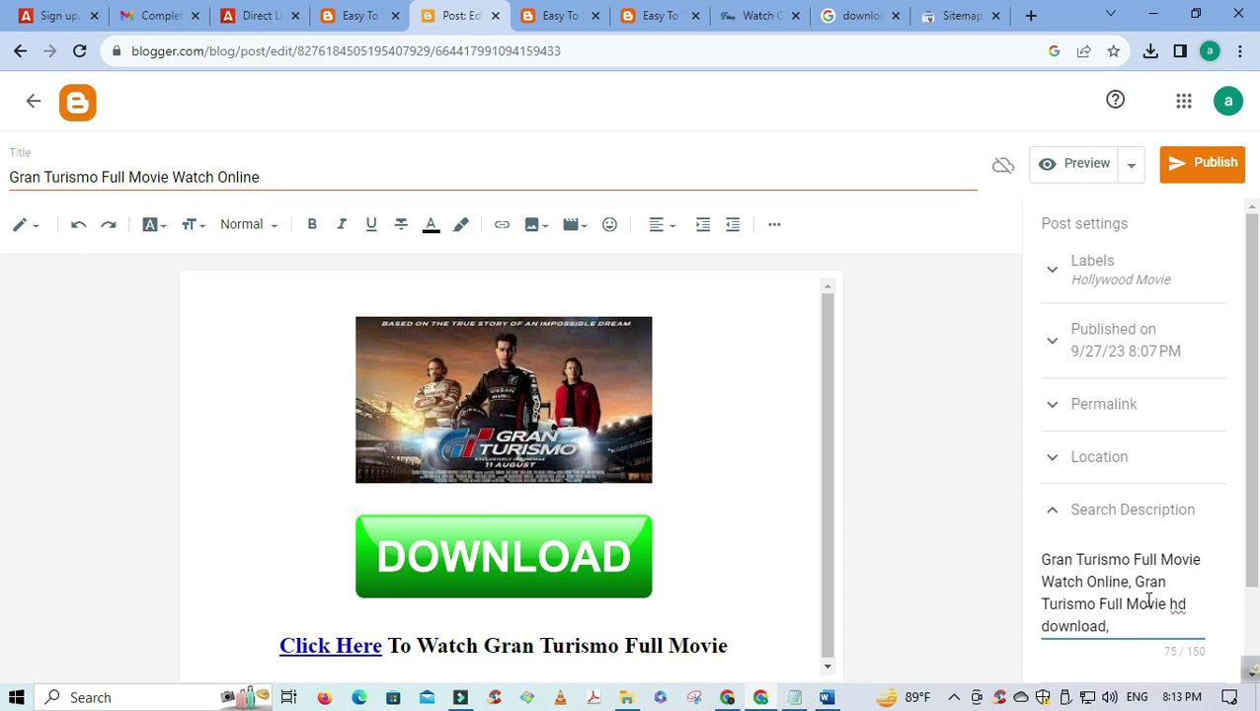
- Finish the search description with "Gran Turismo Full Movie download easy, Gran Turismo Full Movie telegram." and collapse that setting
{"action": "key", "text": "ctrl+v"}
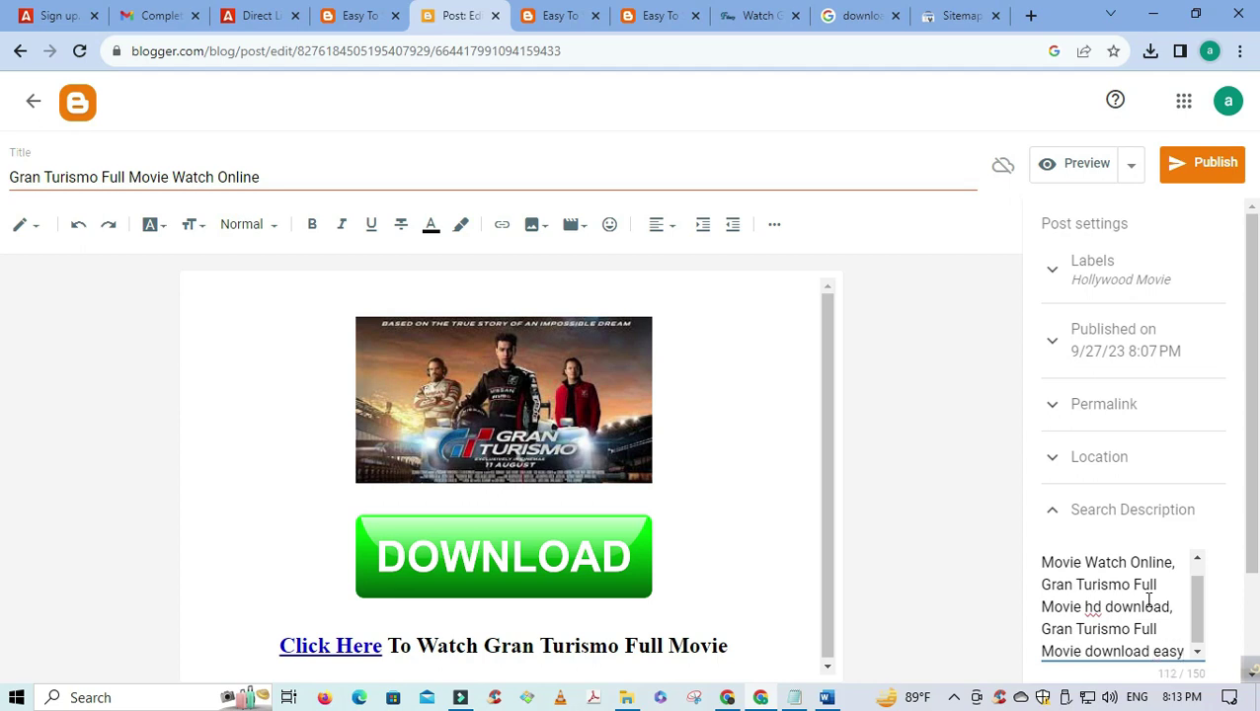
{"action": "key", "text": "ctrl+v"}
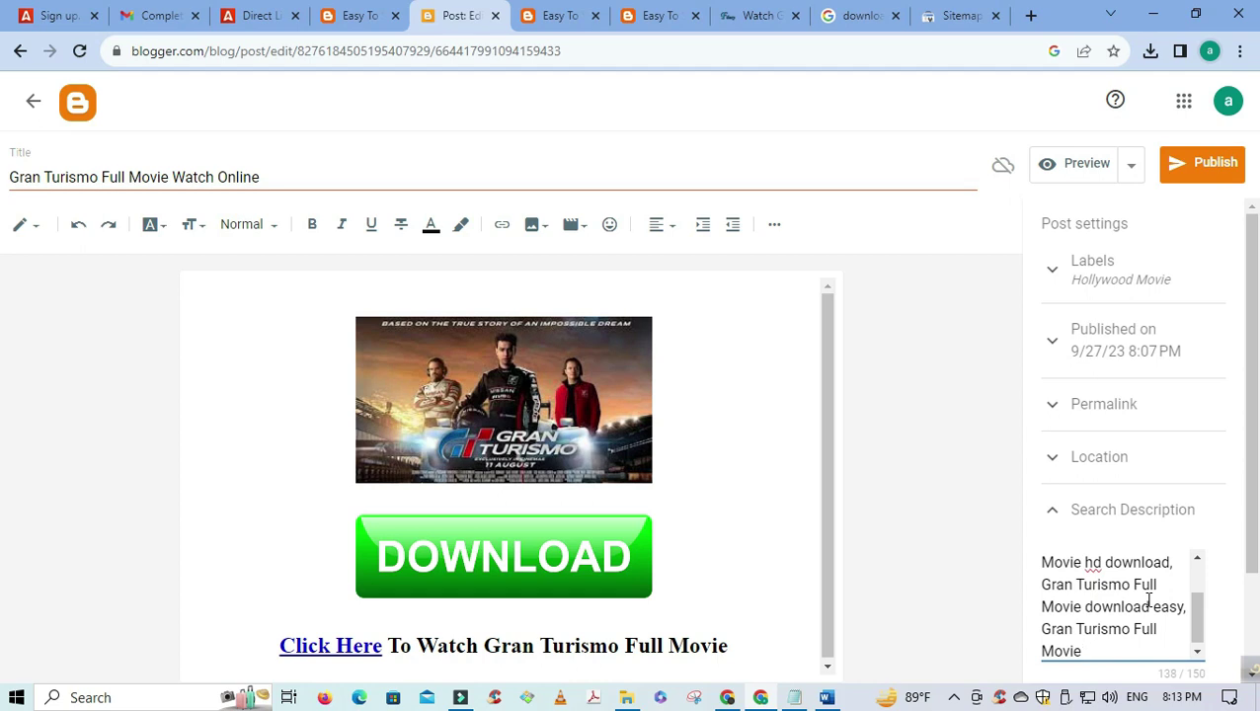
{"action": "type", "text": "telegram."}
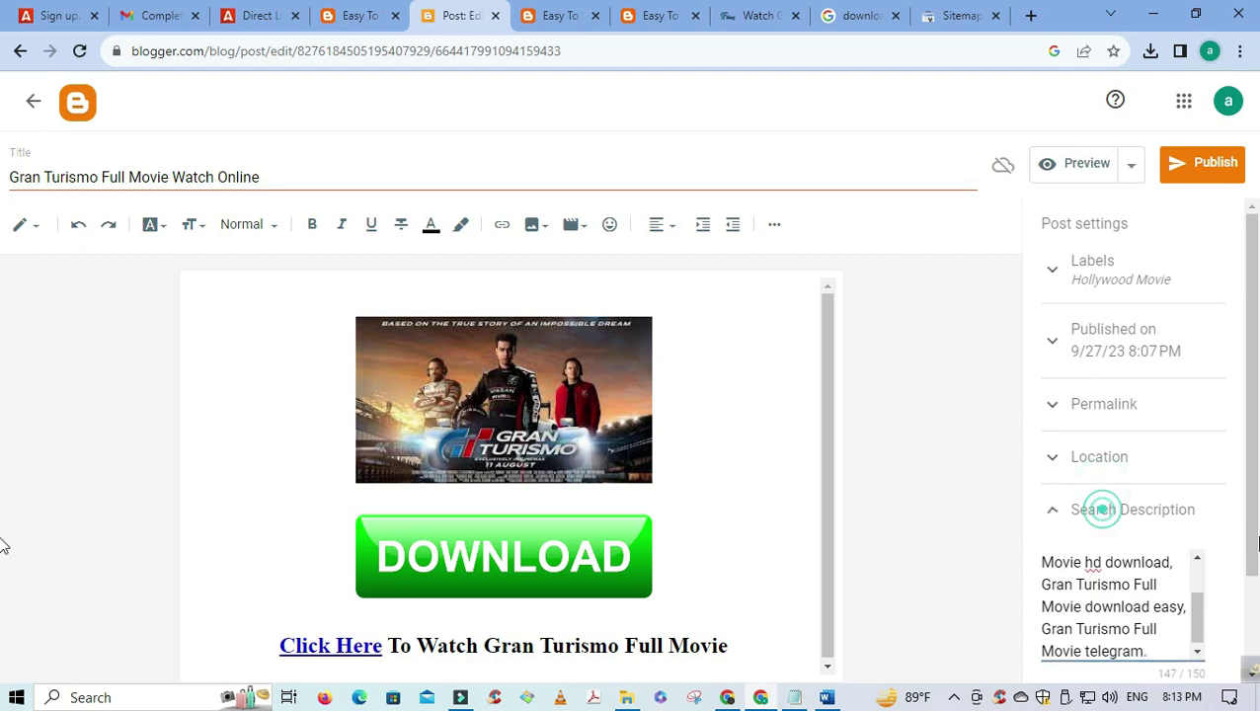
{"action": "left_click", "coordinate": [1099, 509]}
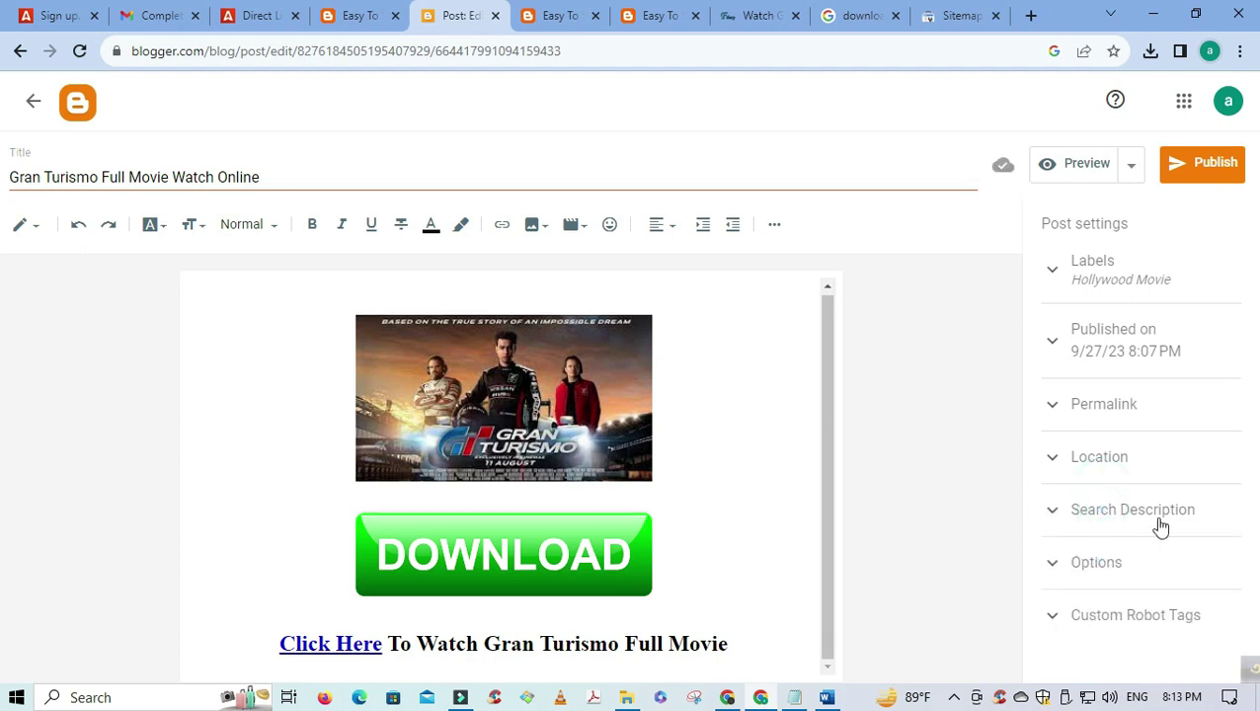
- Publish the Gran Turismo post to the blog and open the live blog
{"action": "left_click", "coordinate": [1204, 166]}
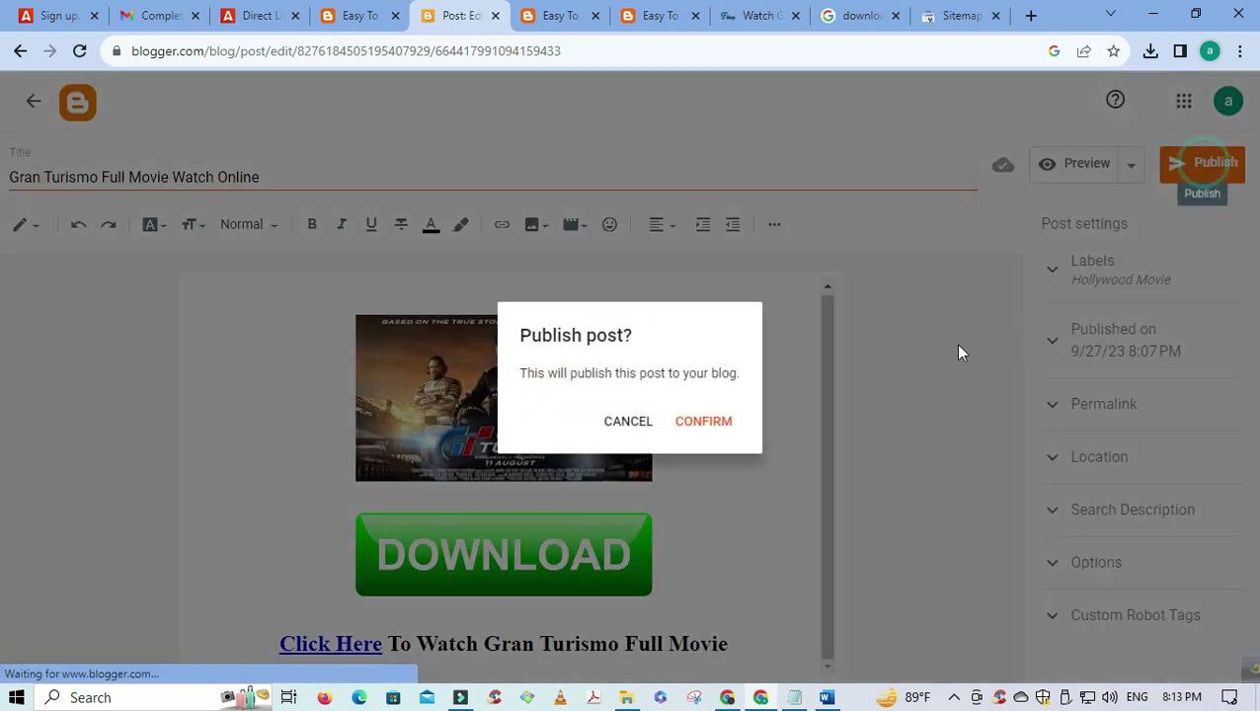
{"action": "left_click", "coordinate": [715, 417]}
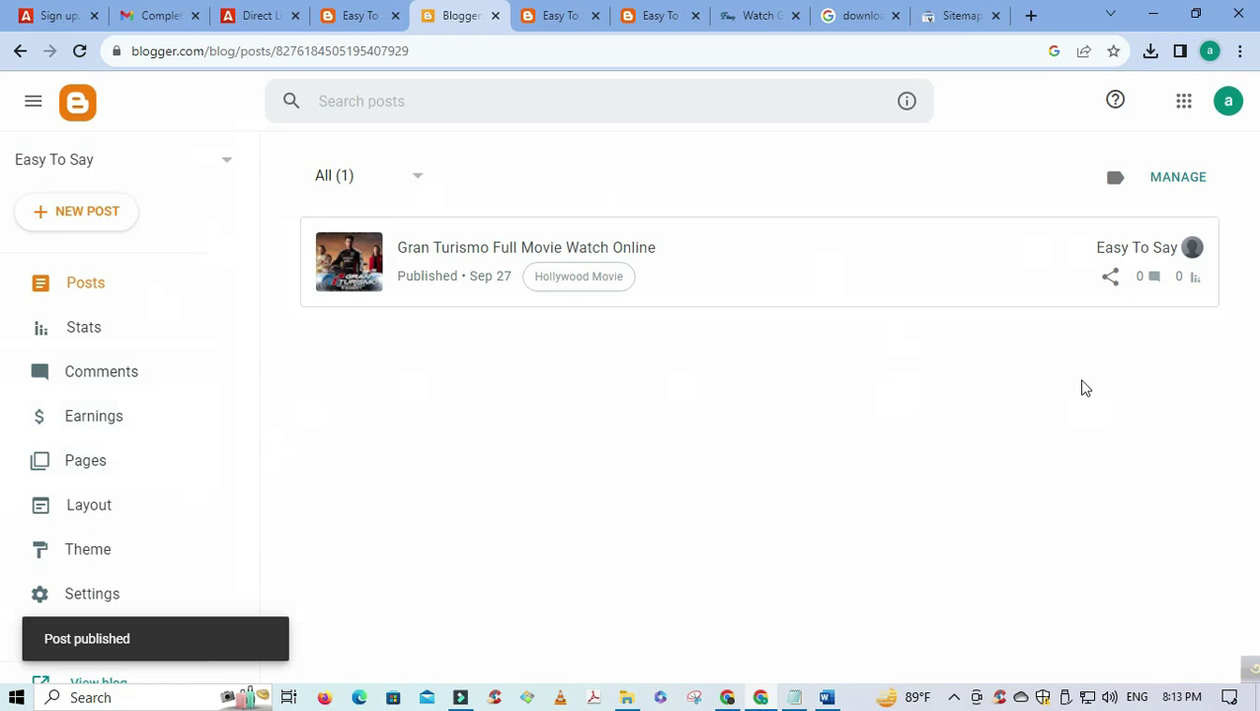
{"action": "scroll", "coordinate": [111, 655], "scroll_direction": "down", "scroll_amount": 1}
{"action": "scroll", "coordinate": [112, 655], "scroll_direction": "down", "scroll_amount": 2}
{"action": "left_click", "coordinate": [111, 554]}
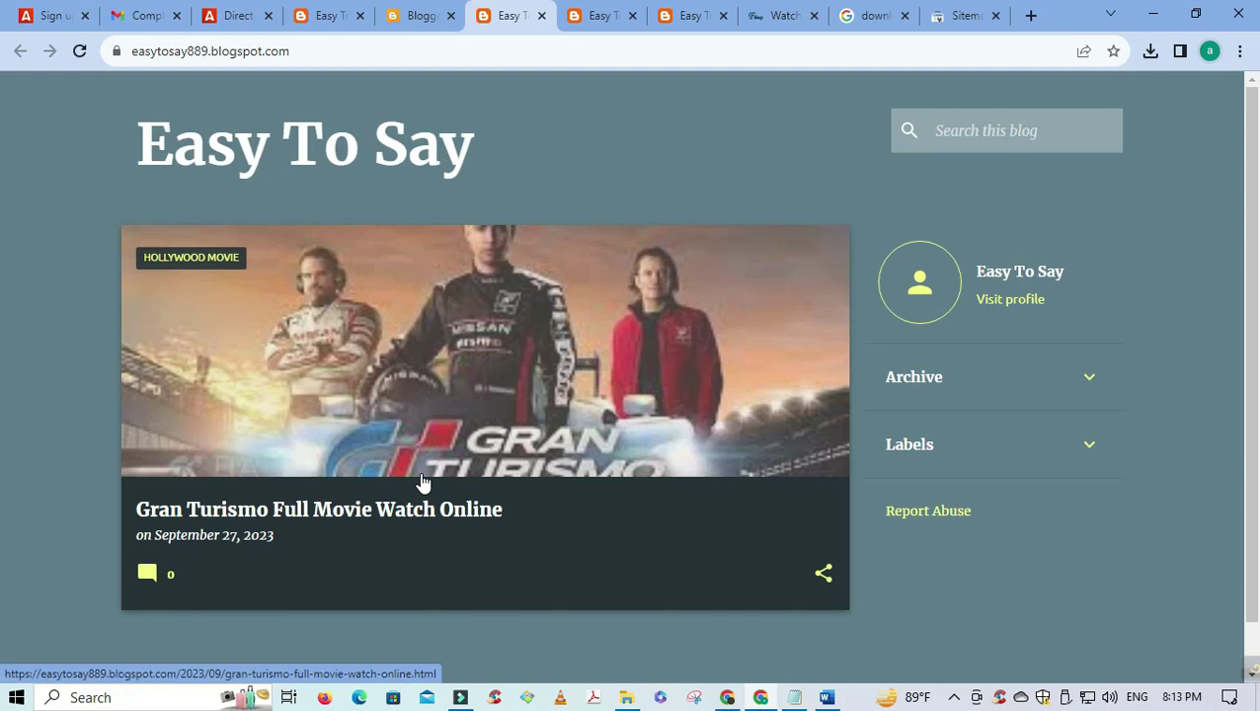
- Open the published Gran Turismo post on the live blog and examine its ad banners, movie image and download button
{"action": "scroll", "coordinate": [337, 492], "scroll_direction": "down", "scroll_amount": 1}
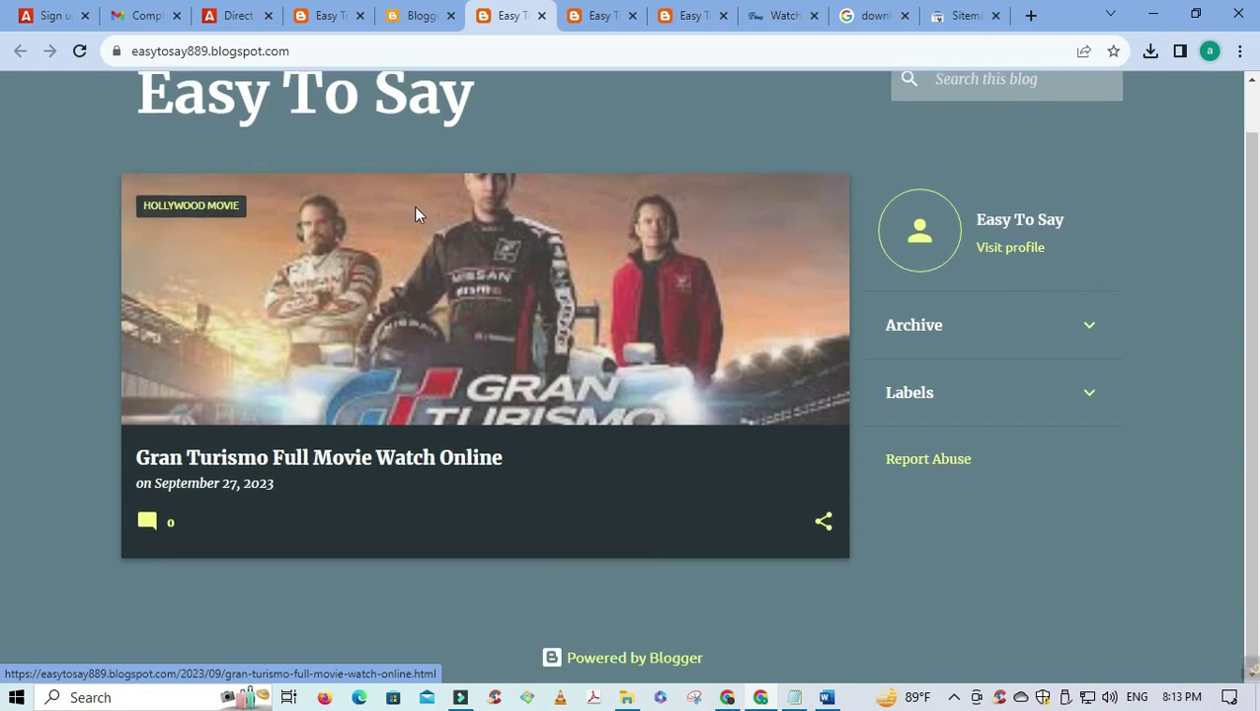
{"action": "scroll", "coordinate": [329, 473], "scroll_direction": "up", "scroll_amount": 1}
{"action": "key", "text": "F5"}
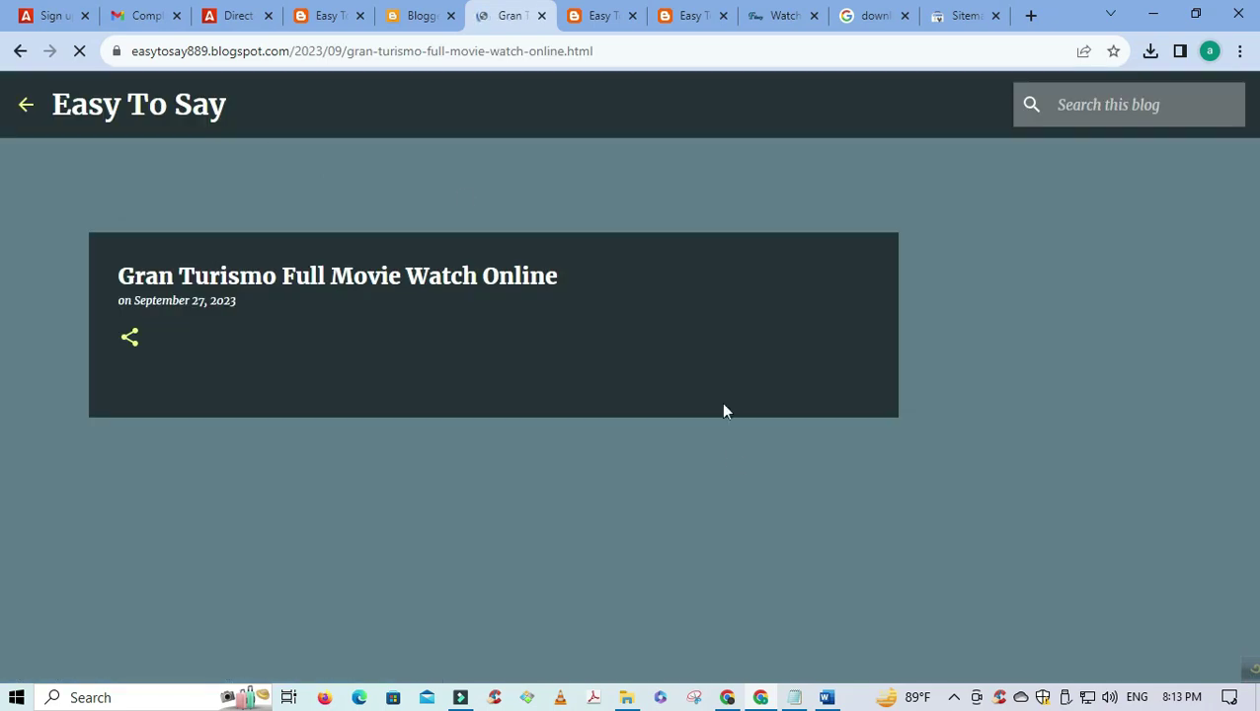
{"action": "scroll", "coordinate": [662, 351], "scroll_direction": "down", "scroll_amount": 5}
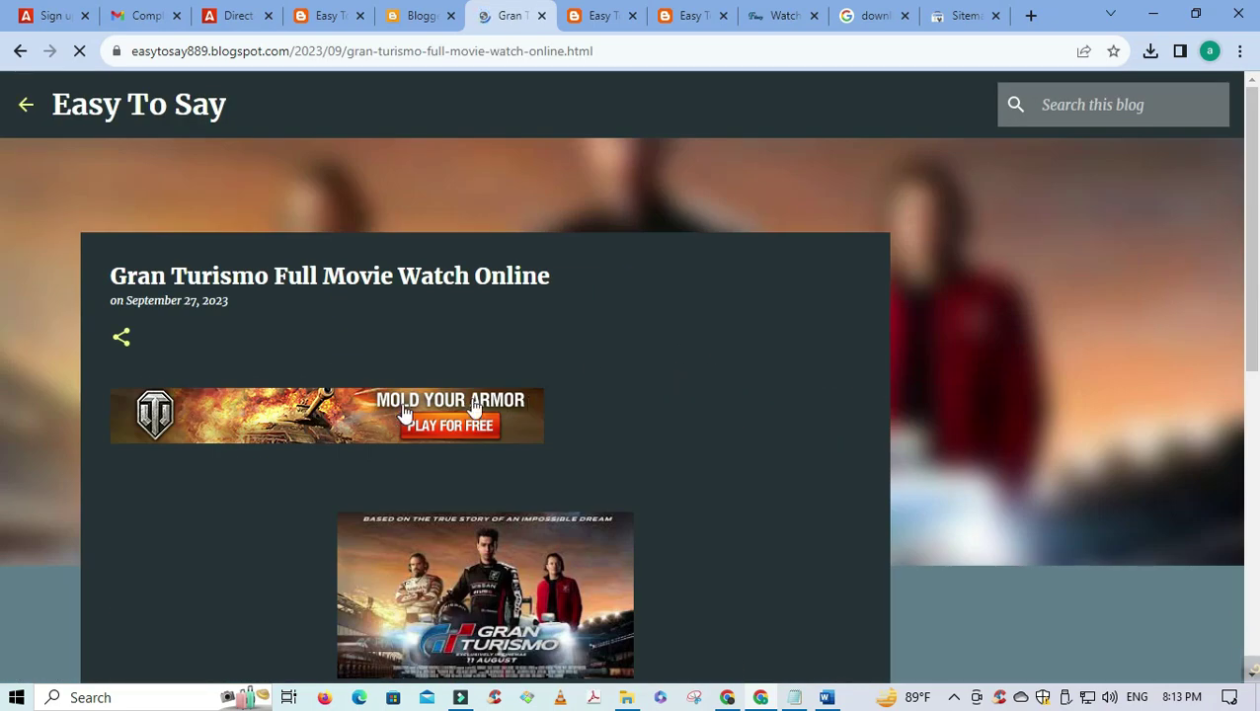
{"action": "scroll", "coordinate": [526, 396], "scroll_direction": "down", "scroll_amount": 5}
{"action": "scroll", "coordinate": [534, 445], "scroll_direction": "down", "scroll_amount": 5}
{"action": "scroll", "coordinate": [494, 474], "scroll_direction": "up", "scroll_amount": 5}
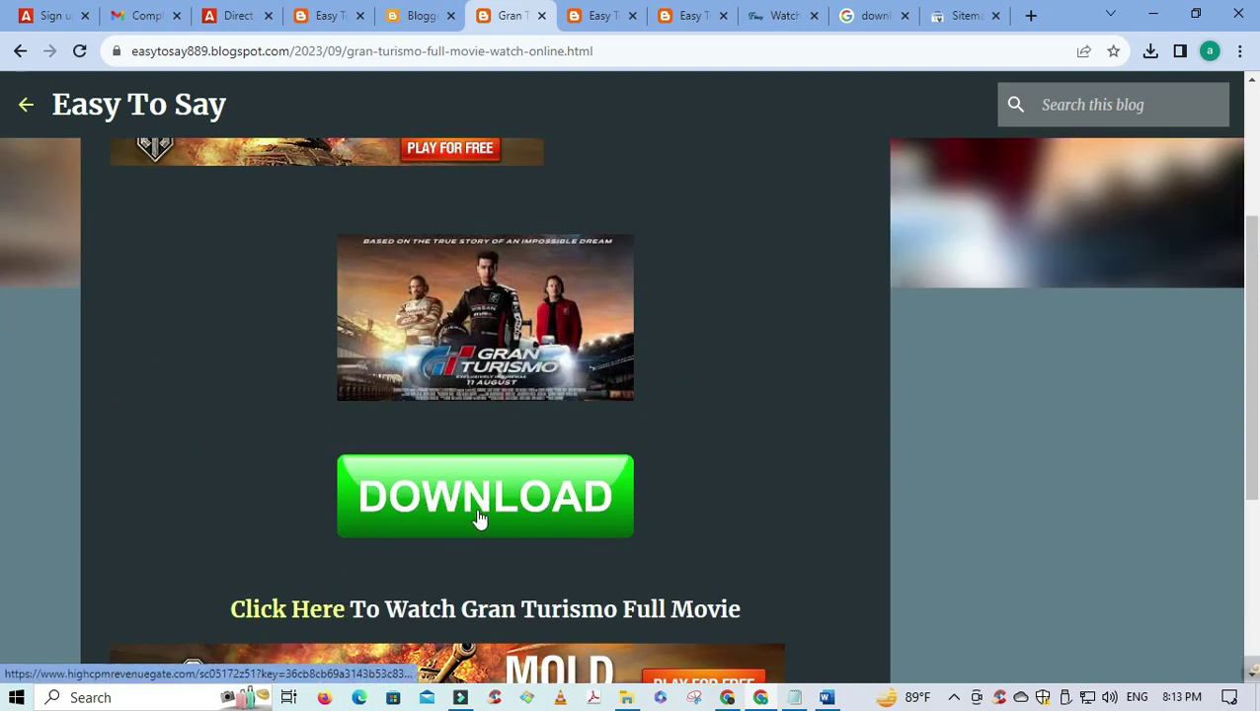
{"action": "scroll", "coordinate": [483, 523], "scroll_direction": "up", "scroll_amount": 5}
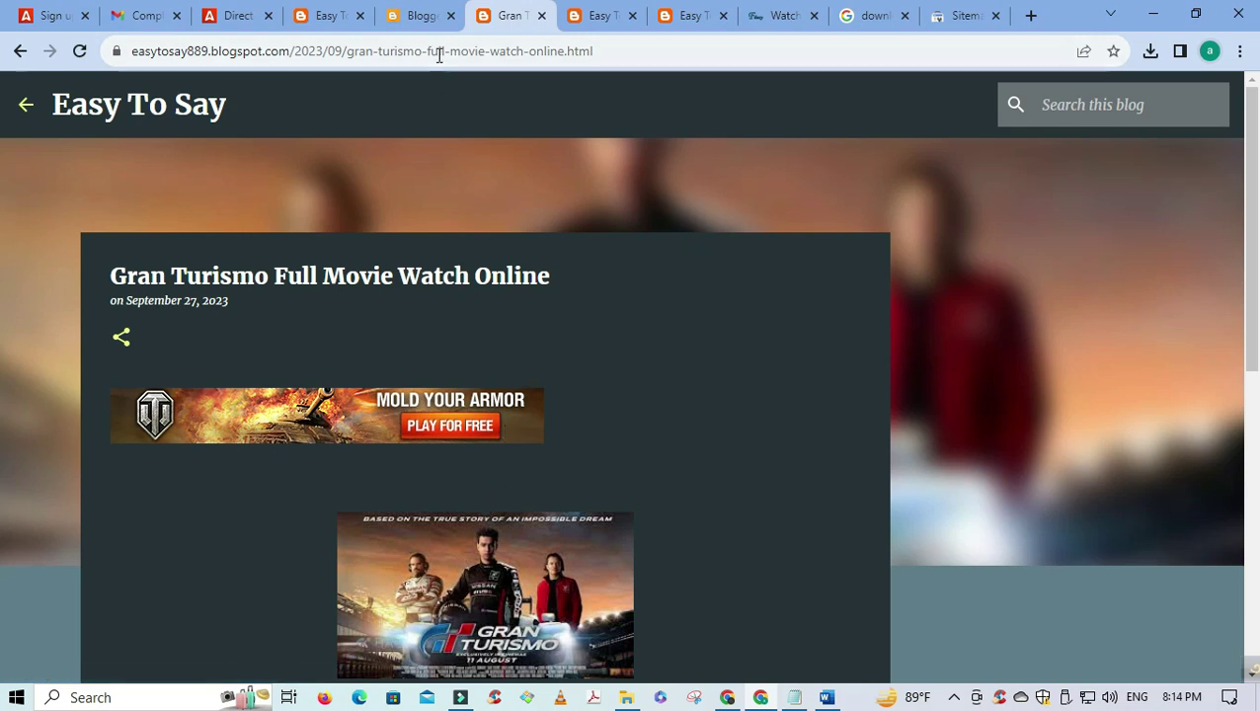
- Copy the full web address of the published Gran Turismo post
{"action": "left_click", "coordinate": [630, 51]}
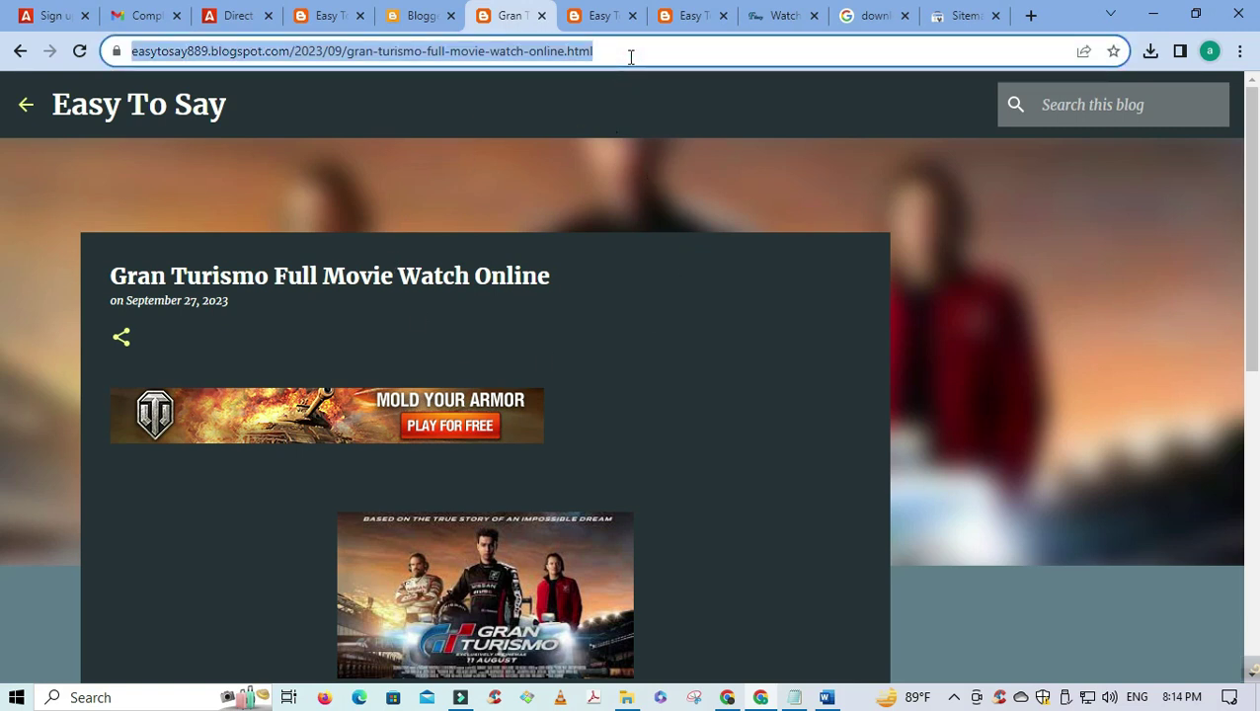
{"action": "right_click", "coordinate": [630, 57]}
{"action": "left_click", "coordinate": [683, 160]}
- Inspect the copied Gran Turismo post address in Google Search Console for the easytosay889.blogspot.com property
{"action": "left_click", "coordinate": [957, 16]}
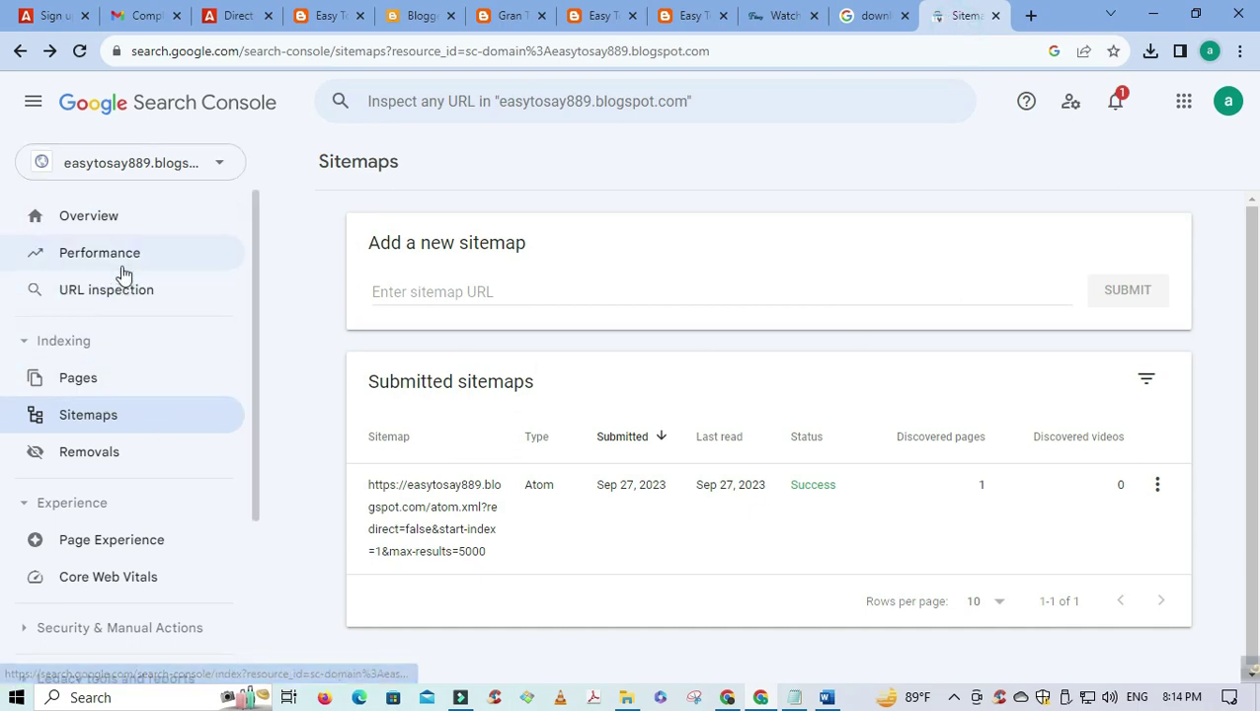
{"action": "left_click", "coordinate": [98, 381]}
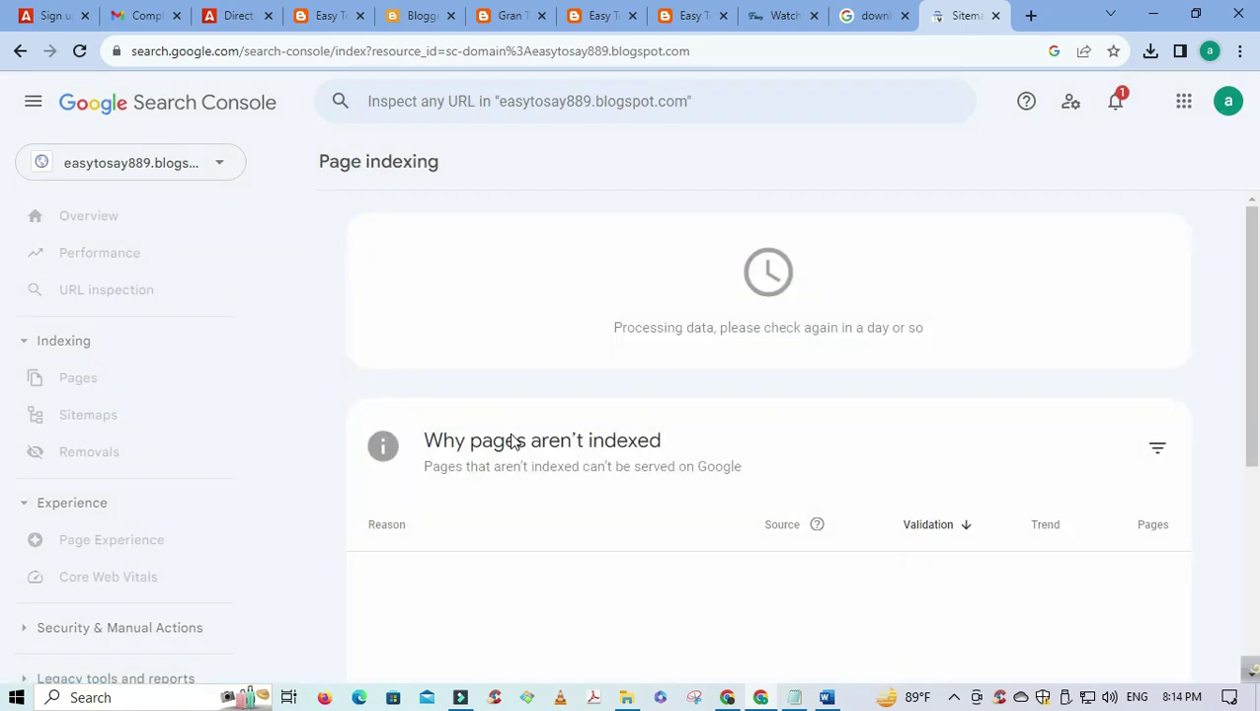
{"action": "left_click", "coordinate": [551, 102]}
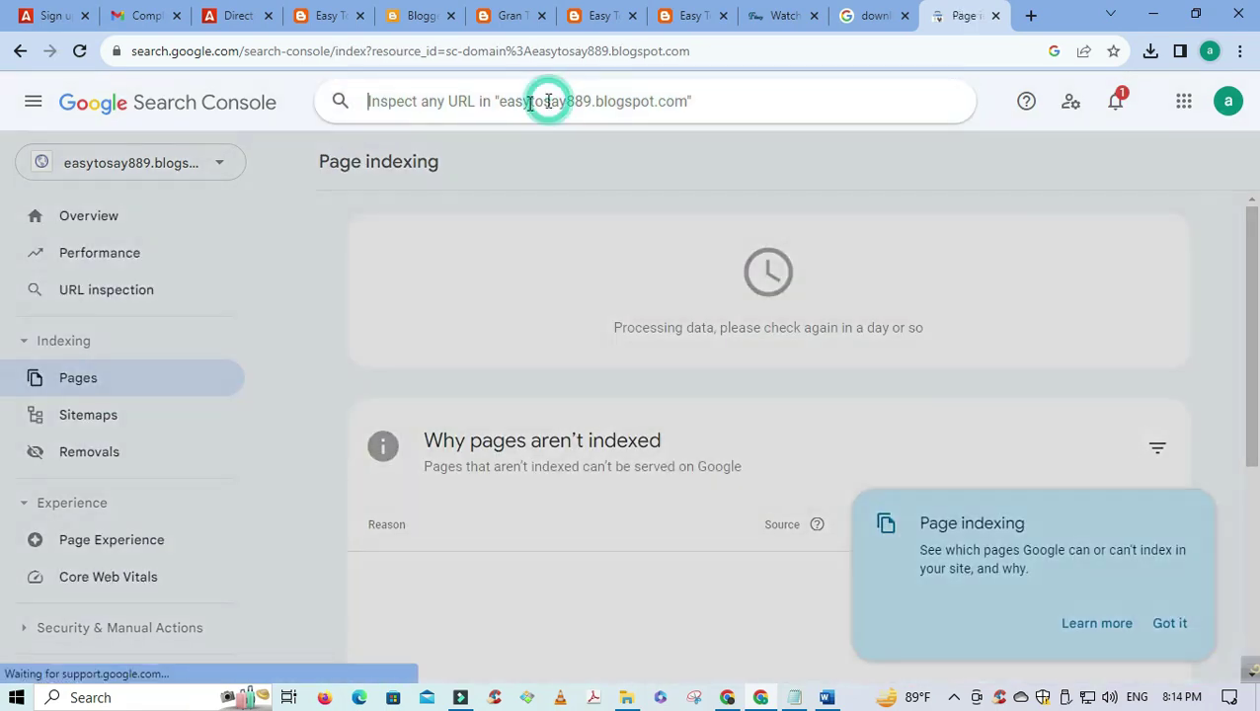
{"action": "key", "text": "ctrl+v"}
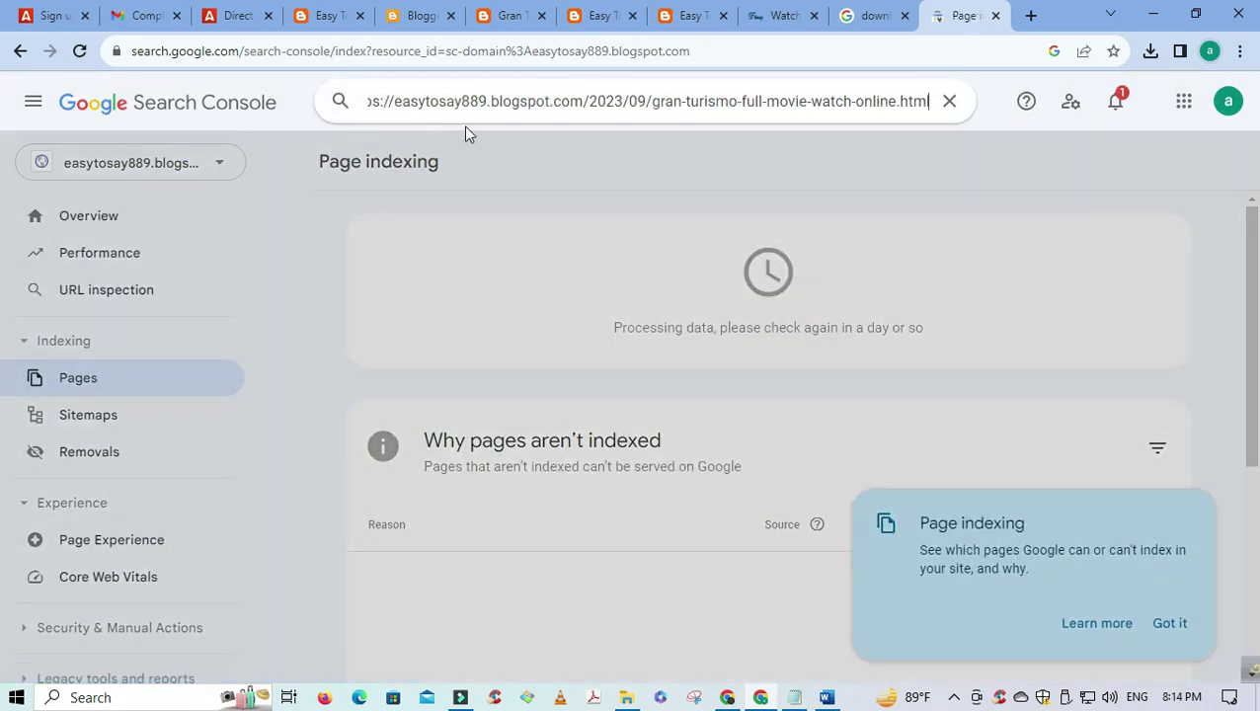
{"action": "key", "text": "Return"}
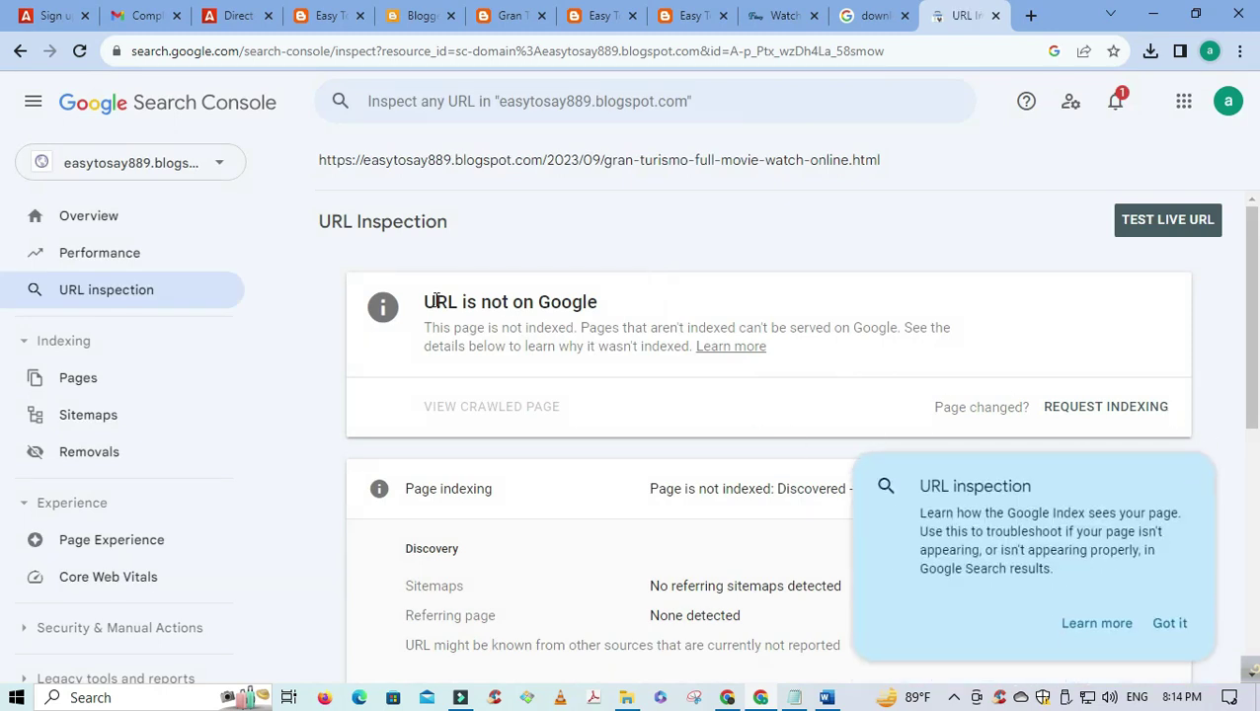
- Request indexing for the inspected Gran Turismo post and review its page indexing details
{"action": "left_click", "coordinate": [1169, 626]}
{"action": "left_click", "coordinate": [1110, 411]}
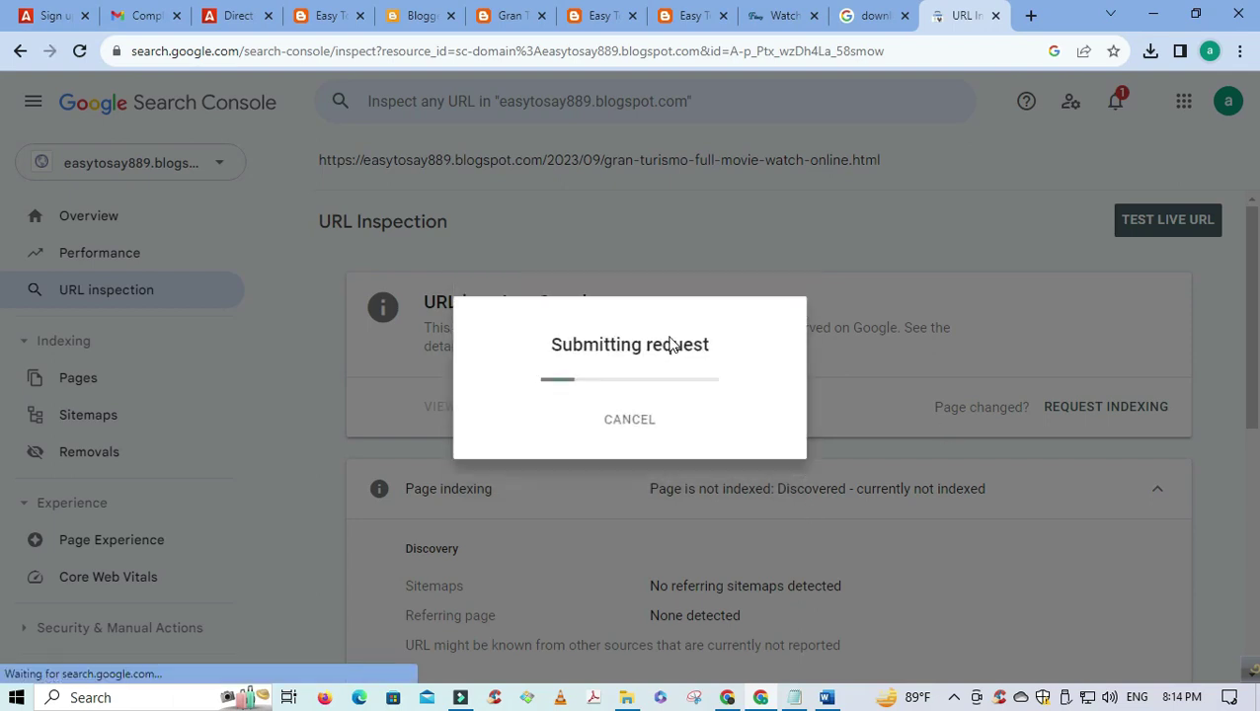
{"action": "left_click", "coordinate": [900, 449]}
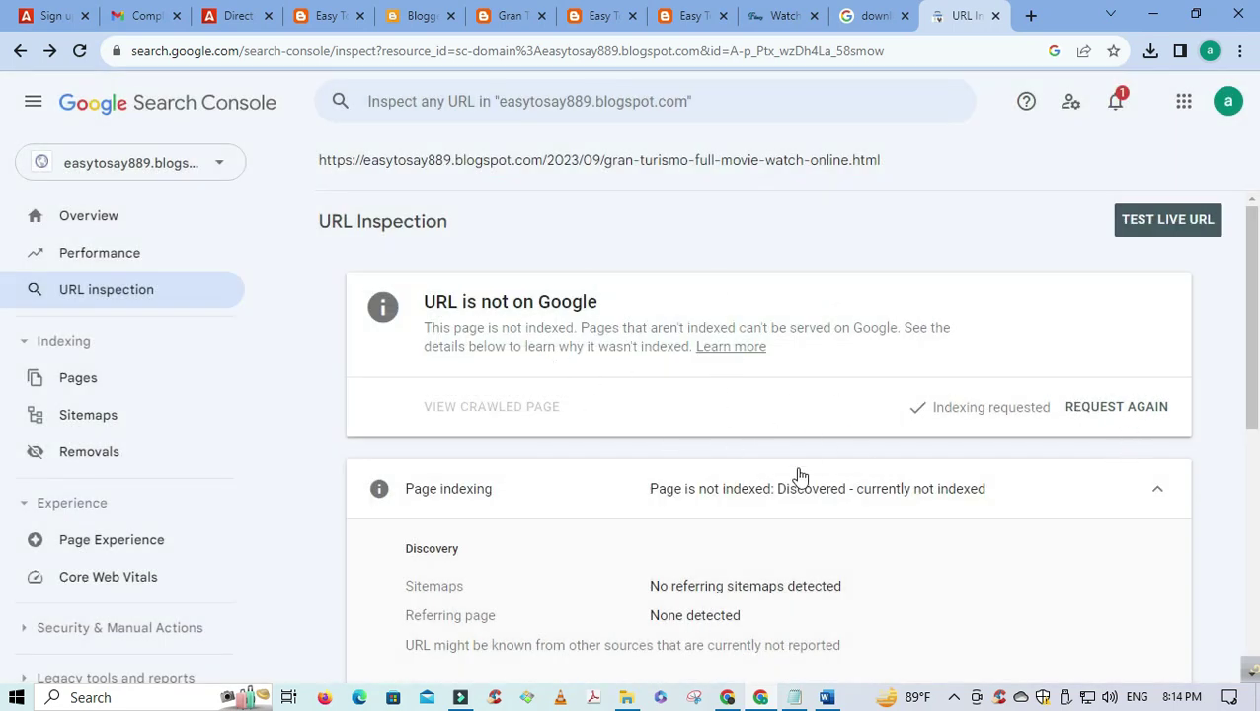
{"action": "scroll", "coordinate": [796, 479], "scroll_direction": "down", "scroll_amount": 2}
{"action": "scroll", "coordinate": [780, 435], "scroll_direction": "down", "scroll_amount": 3}
{"action": "scroll", "coordinate": [737, 436], "scroll_direction": "up", "scroll_amount": 3}
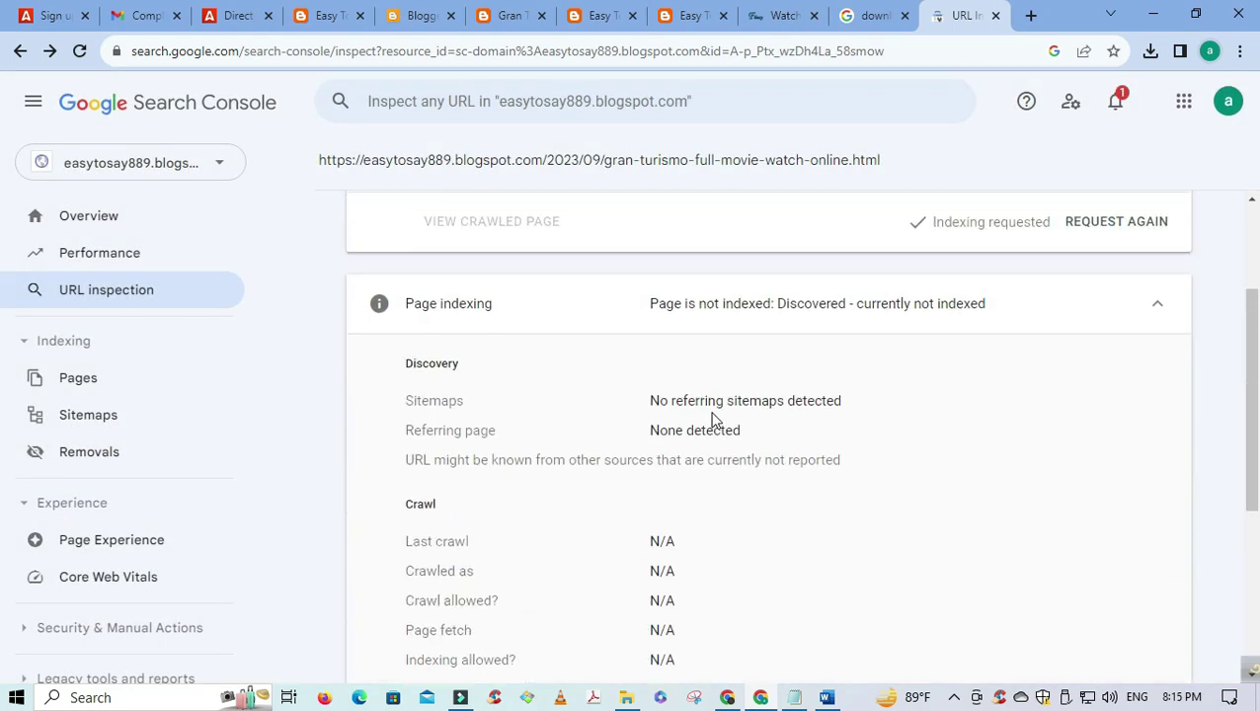
{"action": "scroll", "coordinate": [690, 403], "scroll_direction": "up", "scroll_amount": 3}
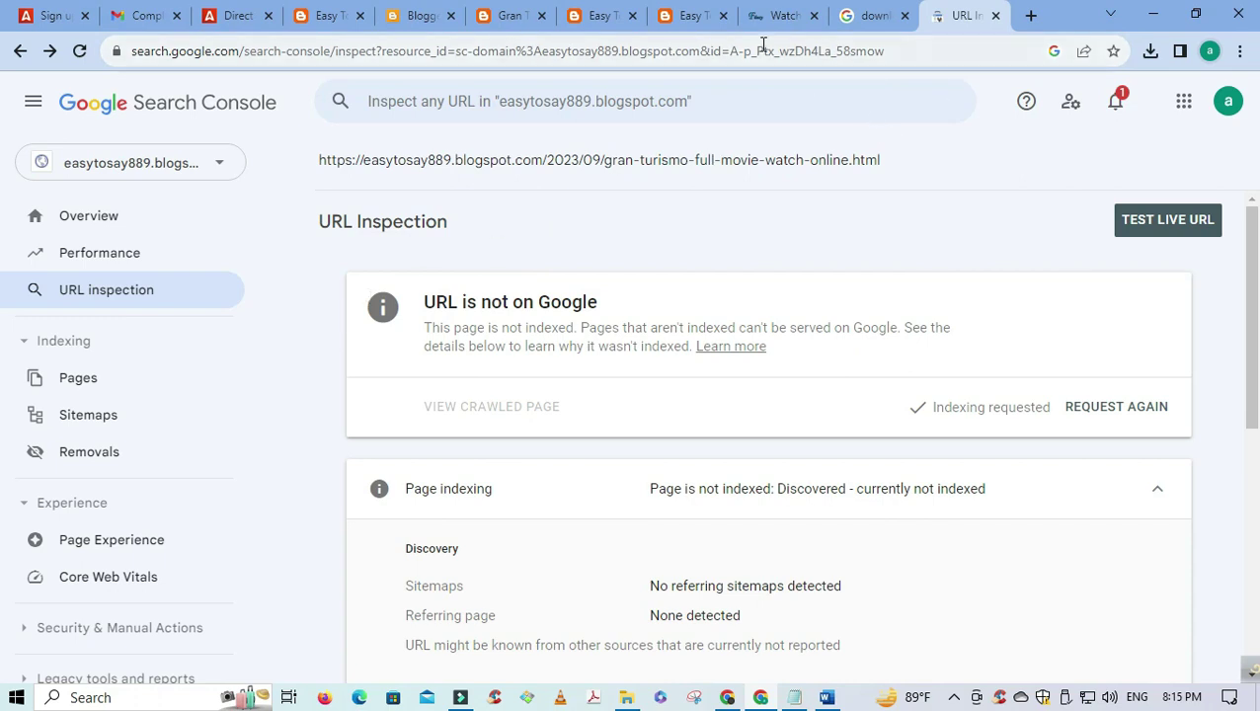
- Return to the live Gran Turismo post and review its title, ad banners, movie image, download button and watch link
{"action": "left_click", "coordinate": [688, 25]}
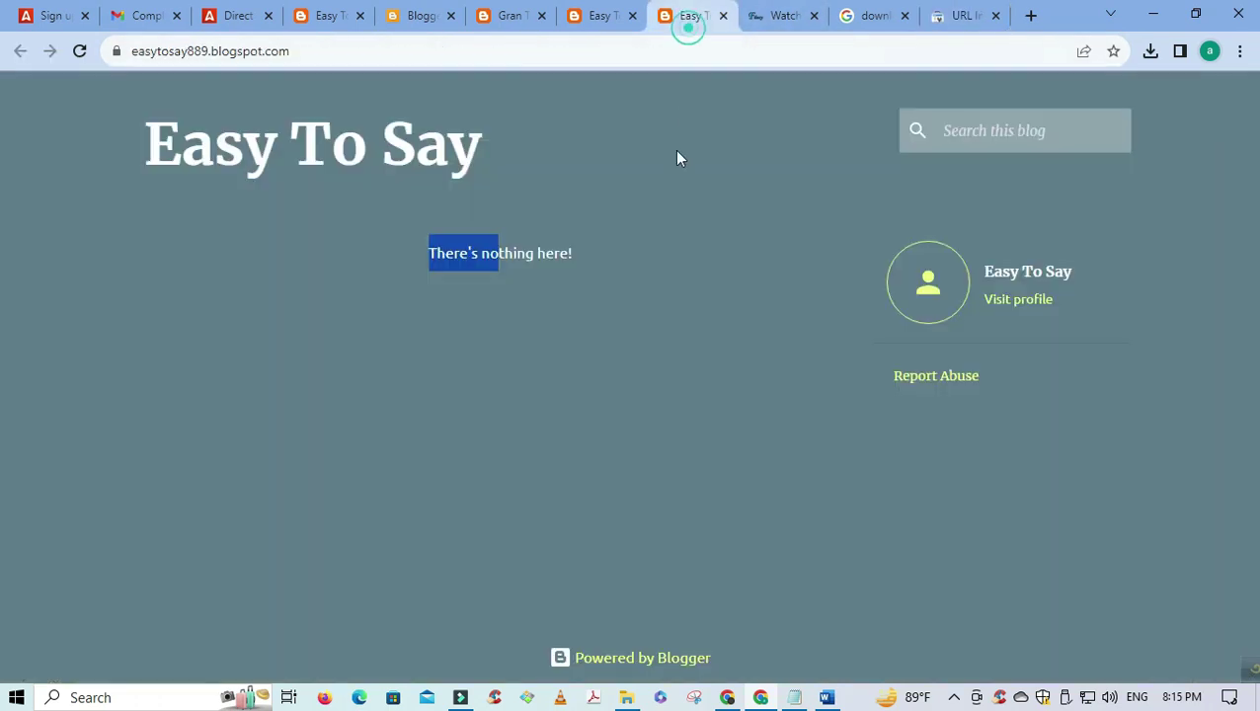
{"action": "left_click", "coordinate": [604, 17]}
{"action": "left_click", "coordinate": [523, 18]}
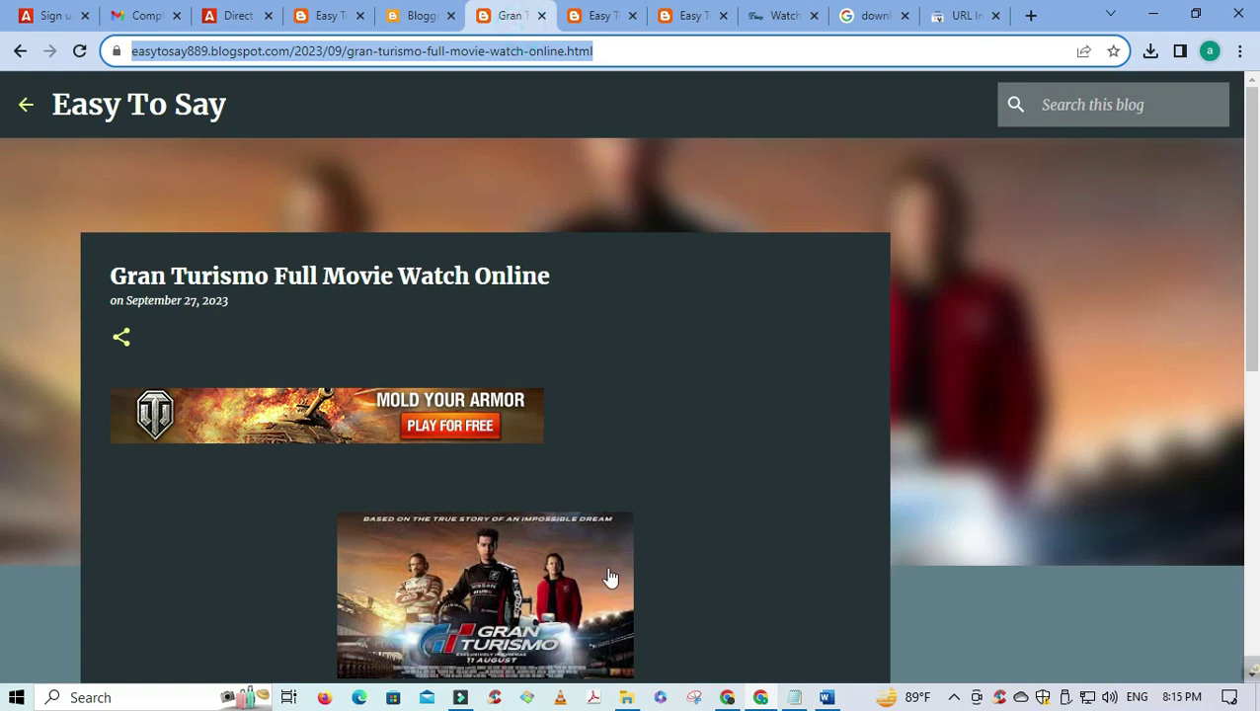
{"action": "scroll", "coordinate": [608, 577], "scroll_direction": "down", "scroll_amount": 5}
{"action": "scroll", "coordinate": [619, 541], "scroll_direction": "up", "scroll_amount": 4}
{"action": "scroll", "coordinate": [583, 336], "scroll_direction": "up", "scroll_amount": 1}
{"action": "scroll", "coordinate": [368, 289], "scroll_direction": "down", "scroll_amount": 6}
{"action": "scroll", "coordinate": [386, 283], "scroll_direction": "up", "scroll_amount": 6}
{"action": "scroll", "coordinate": [341, 284], "scroll_direction": "down", "scroll_amount": 3}
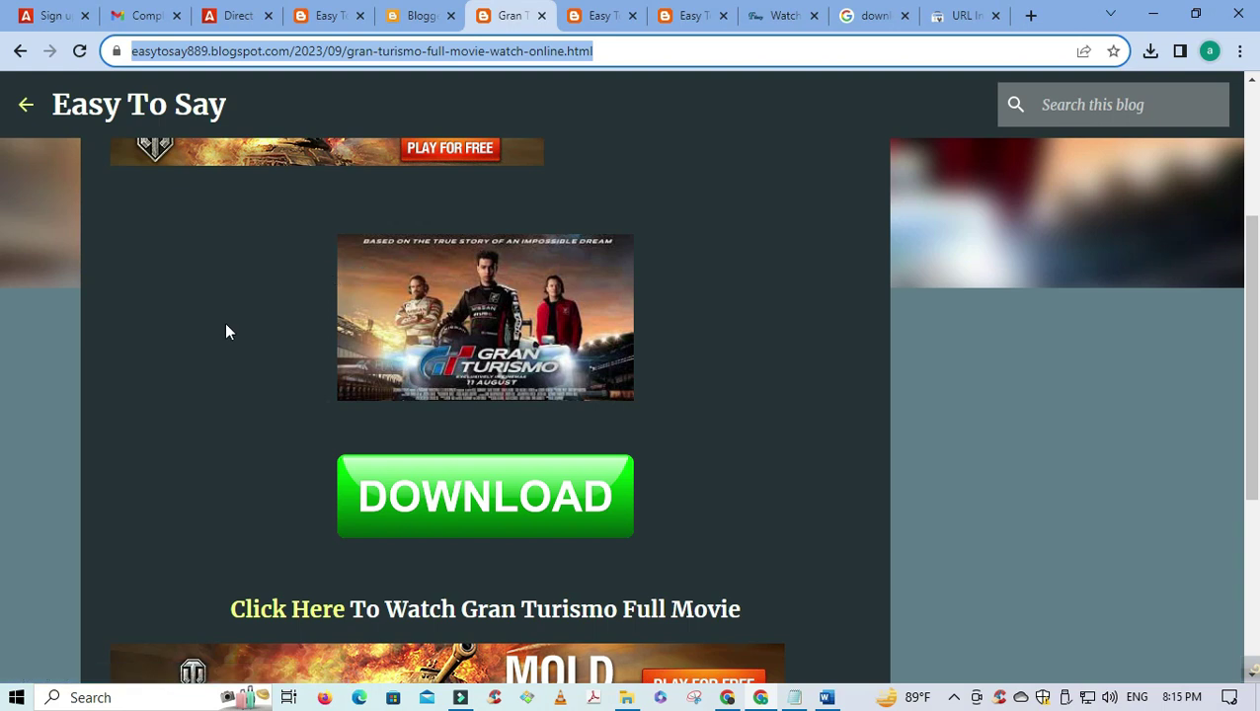
{"action": "scroll", "coordinate": [272, 372], "scroll_direction": "down", "scroll_amount": 6}
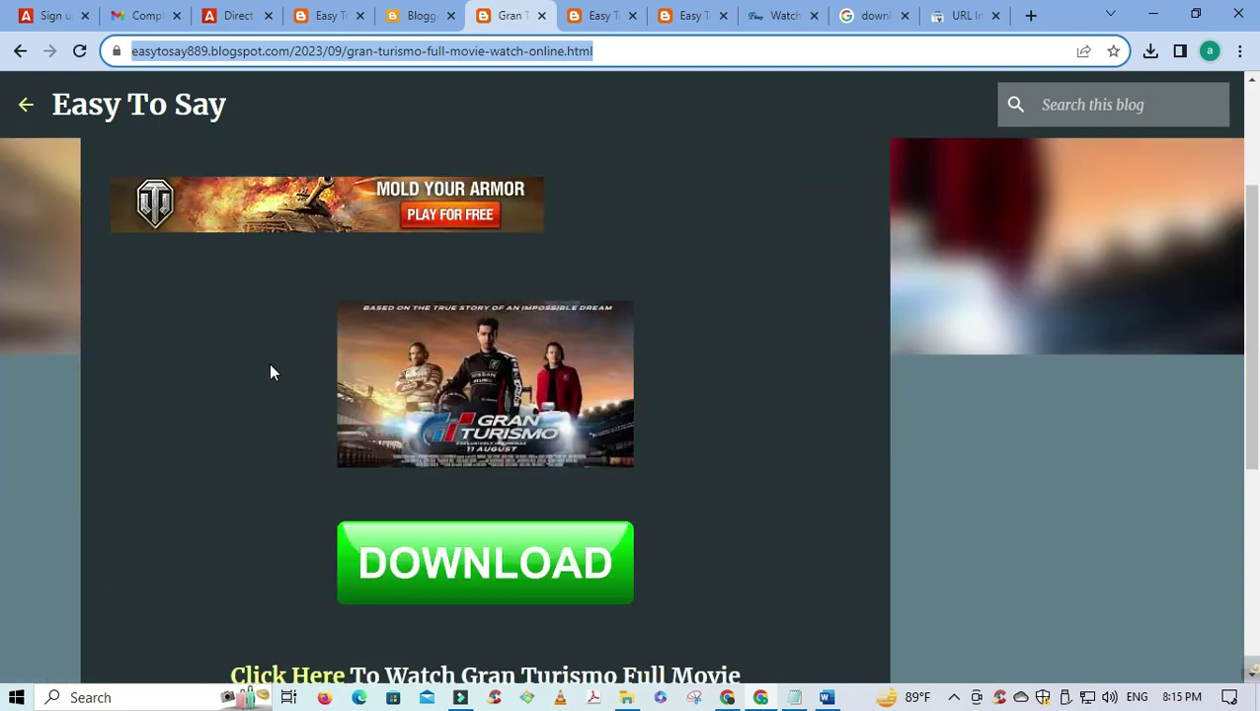
{"action": "scroll", "coordinate": [269, 359], "scroll_direction": "up", "scroll_amount": 6}
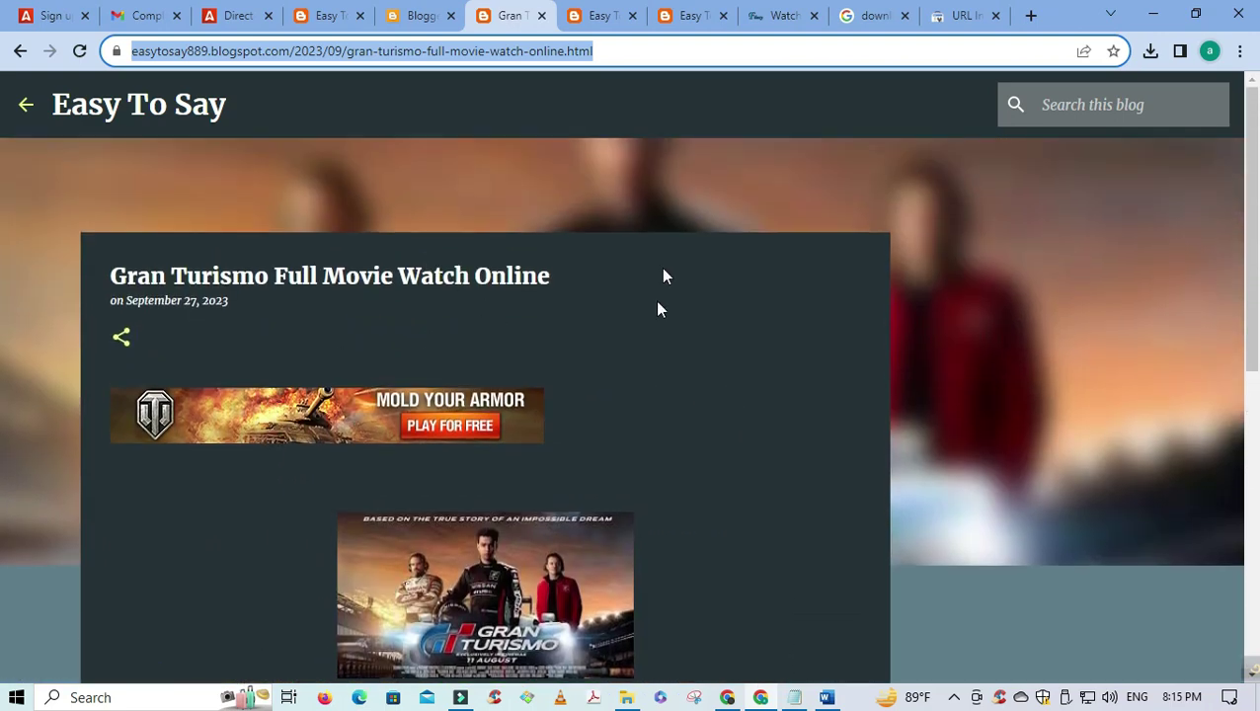
{"action": "scroll", "coordinate": [338, 290], "scroll_direction": "down", "scroll_amount": 6}
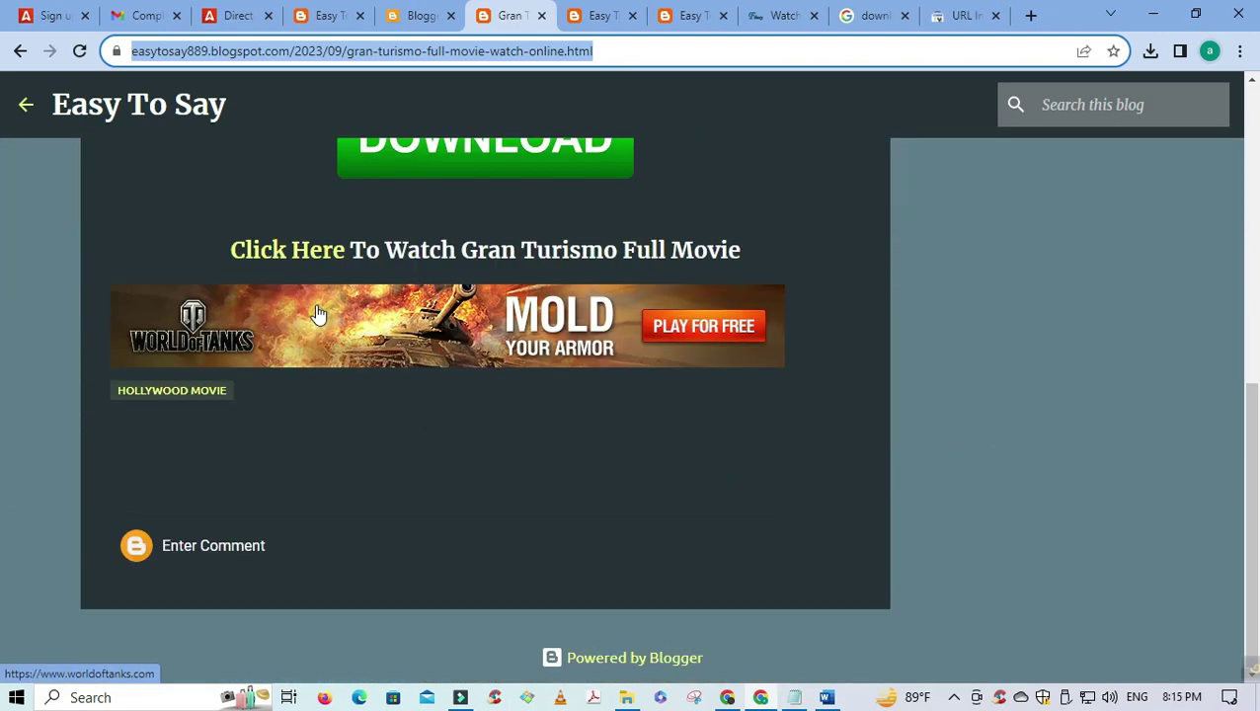
{"action": "scroll", "coordinate": [318, 314], "scroll_direction": "up", "scroll_amount": 4}
{"action": "scroll", "coordinate": [316, 306], "scroll_direction": "up", "scroll_amount": 3}
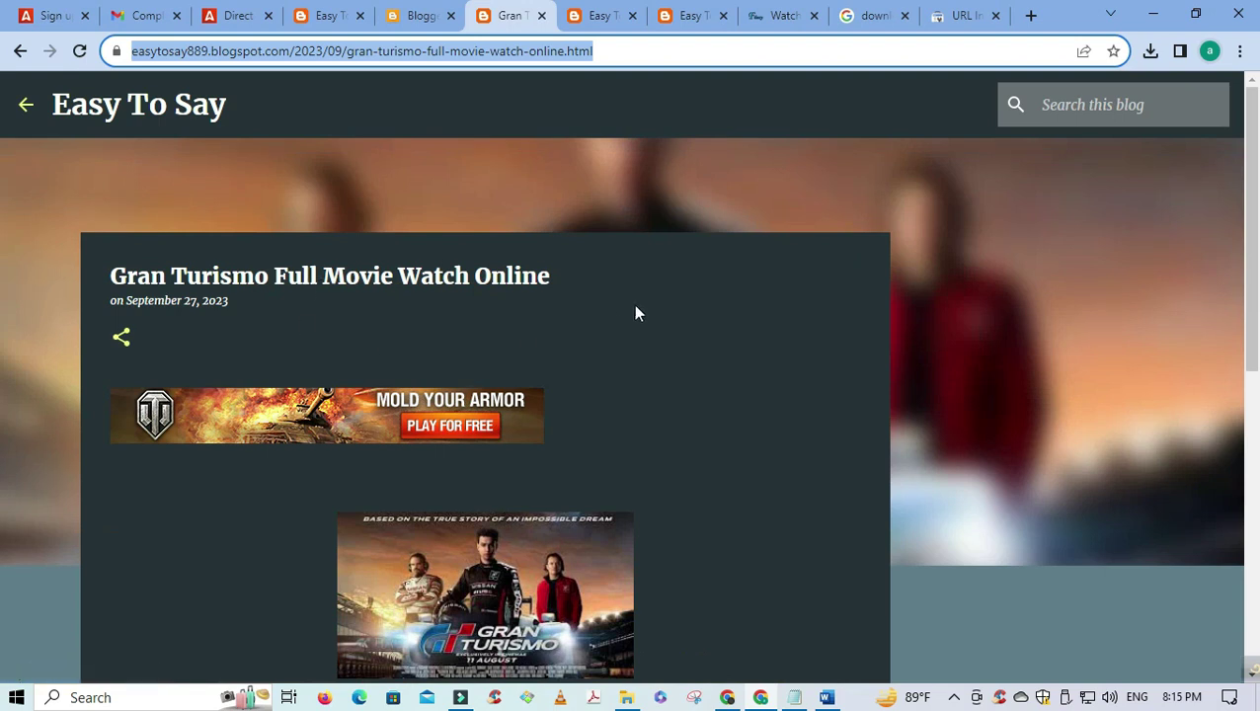
{"action": "scroll", "coordinate": [691, 302], "scroll_direction": "down", "scroll_amount": 5}
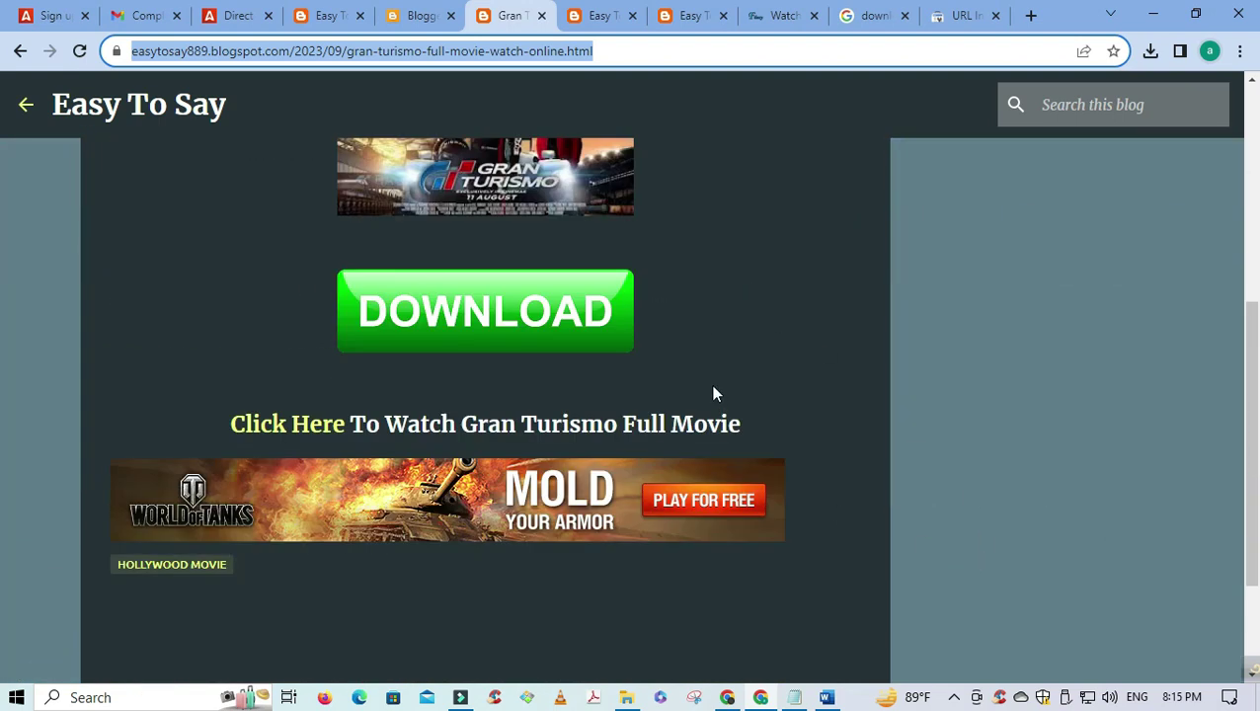
{"action": "left_click", "coordinate": [954, 697]}
{"action": "right_click", "coordinate": [936, 629]}
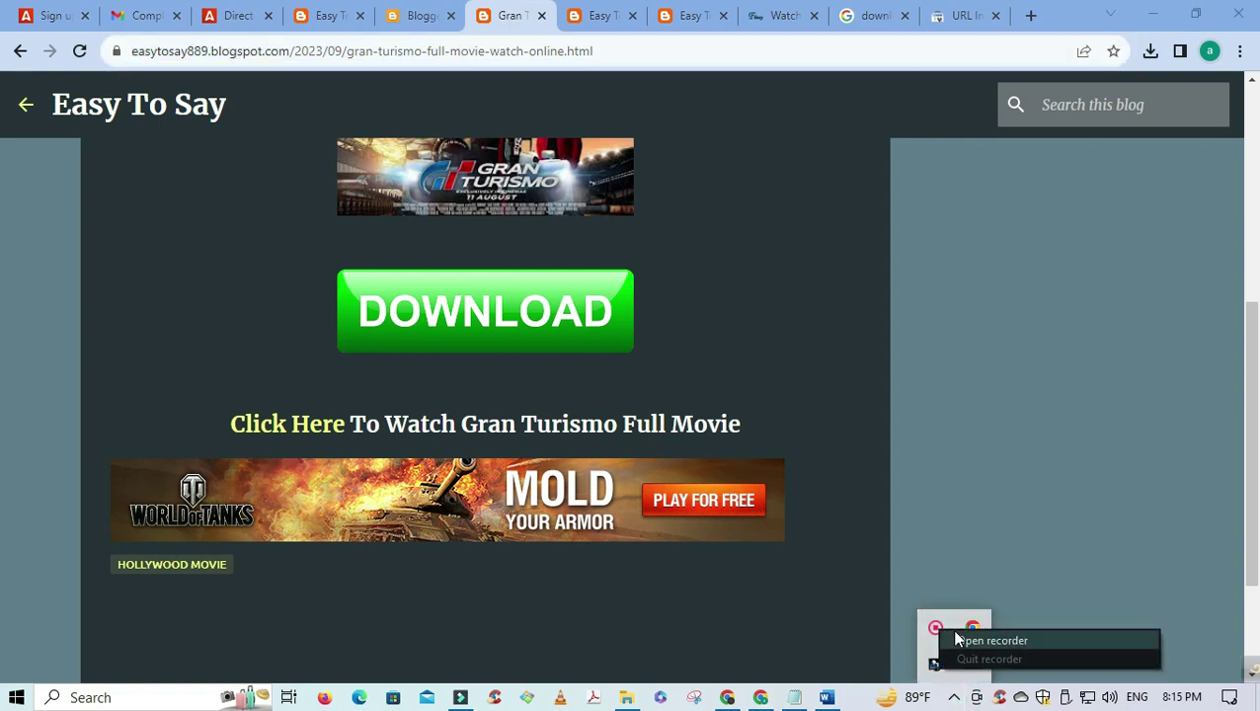
{"action": "left_click", "coordinate": [958, 640]}
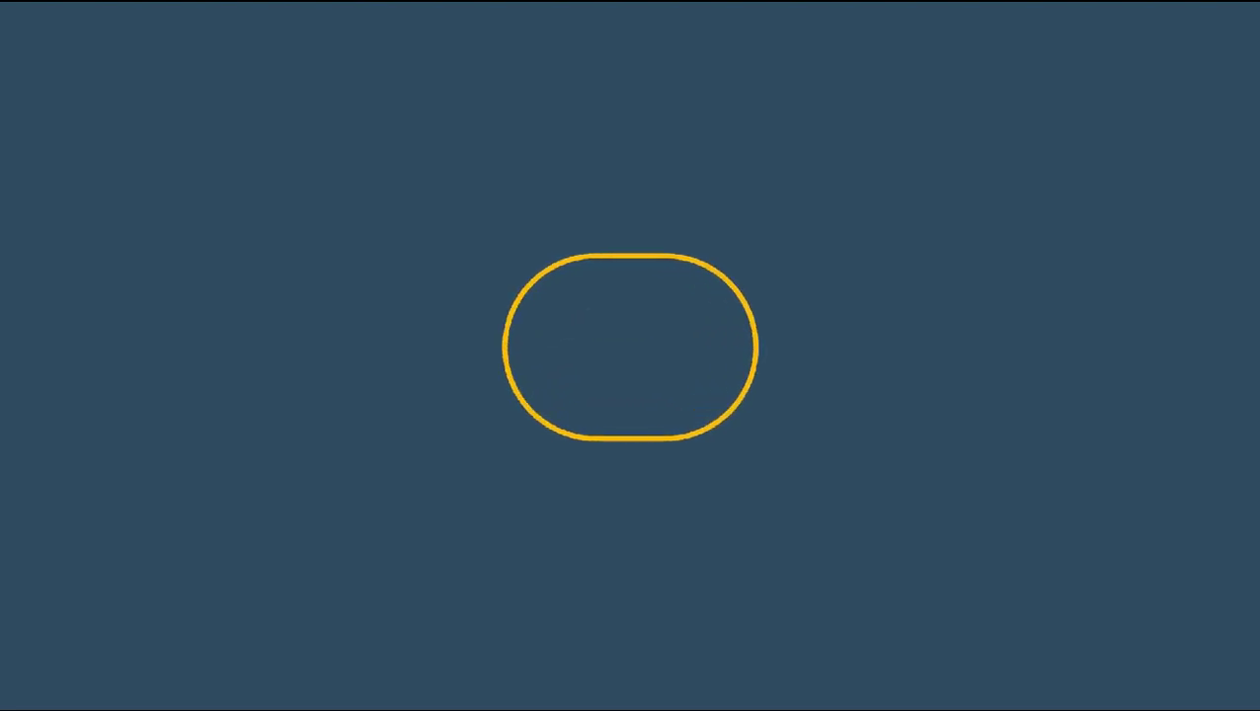